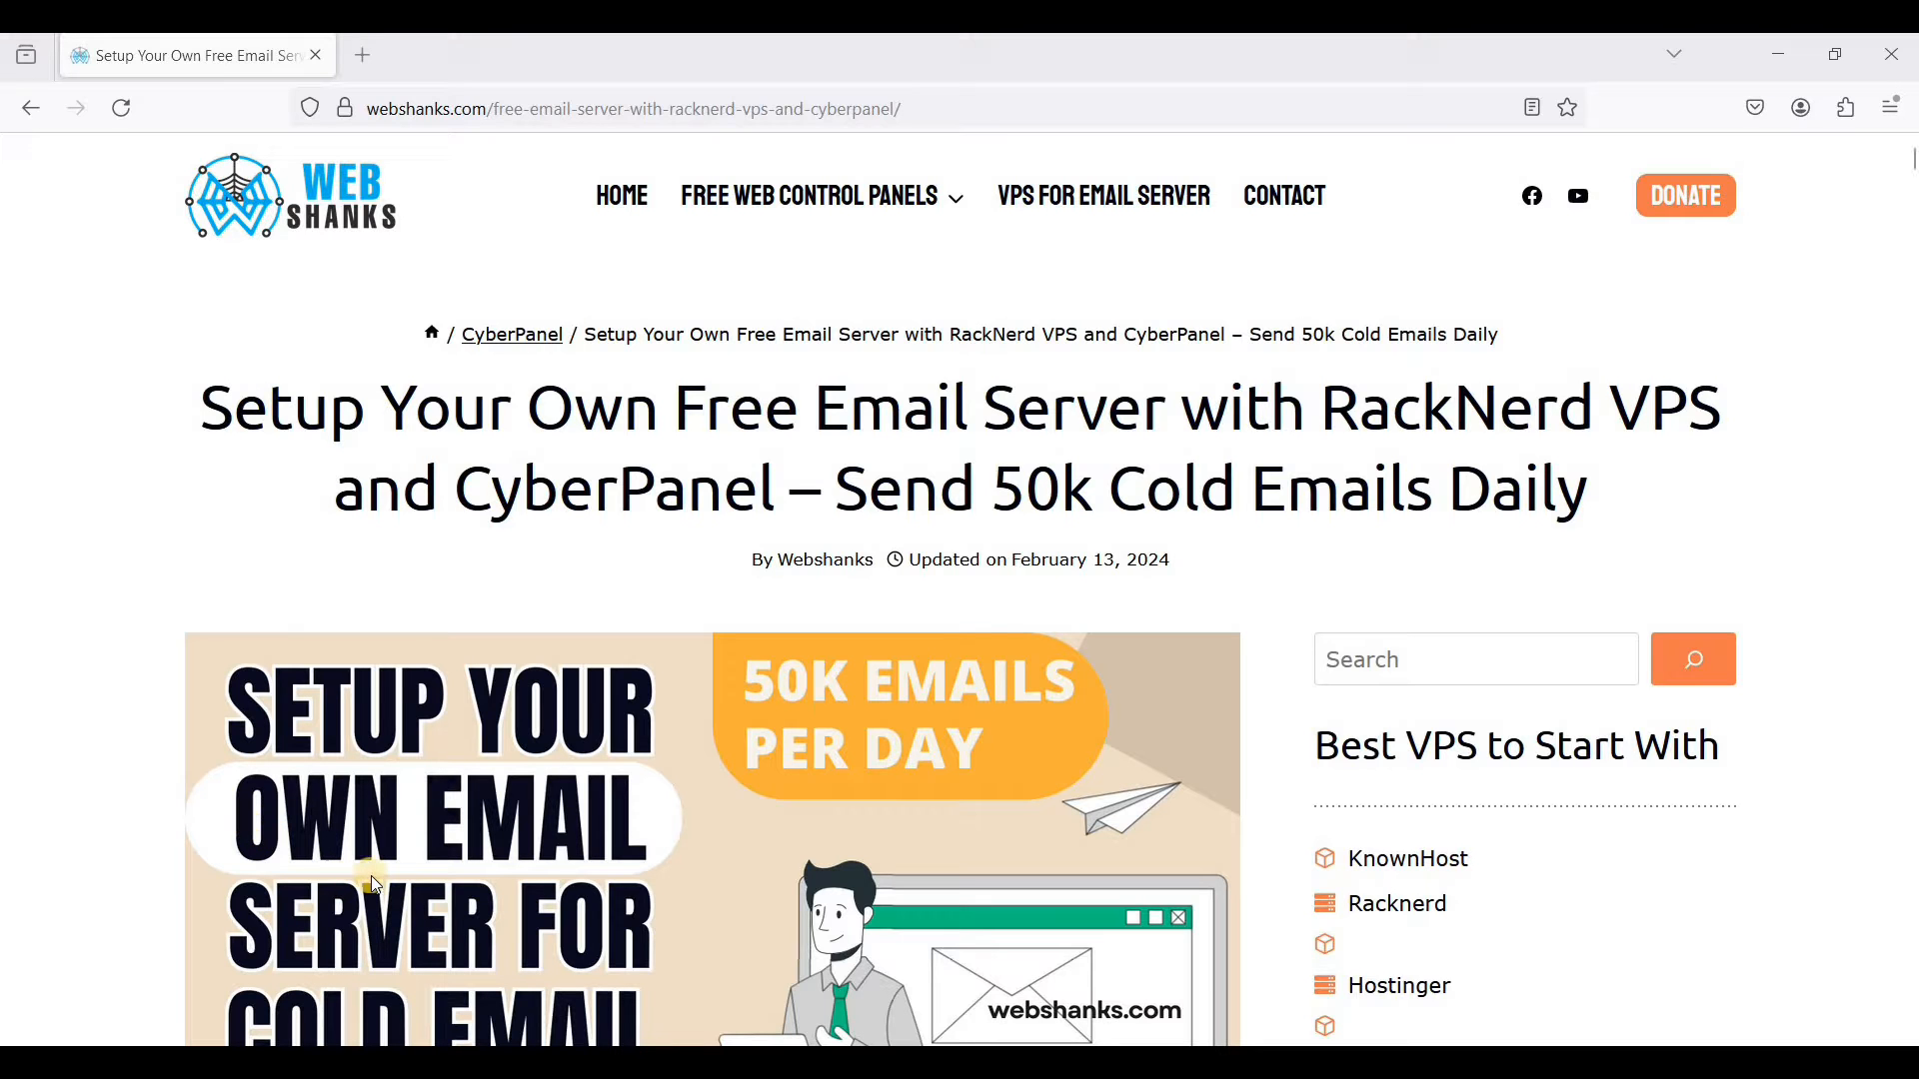
- Review the prerequisites in the email server setup guide
scroll(369, 876, down, 10)
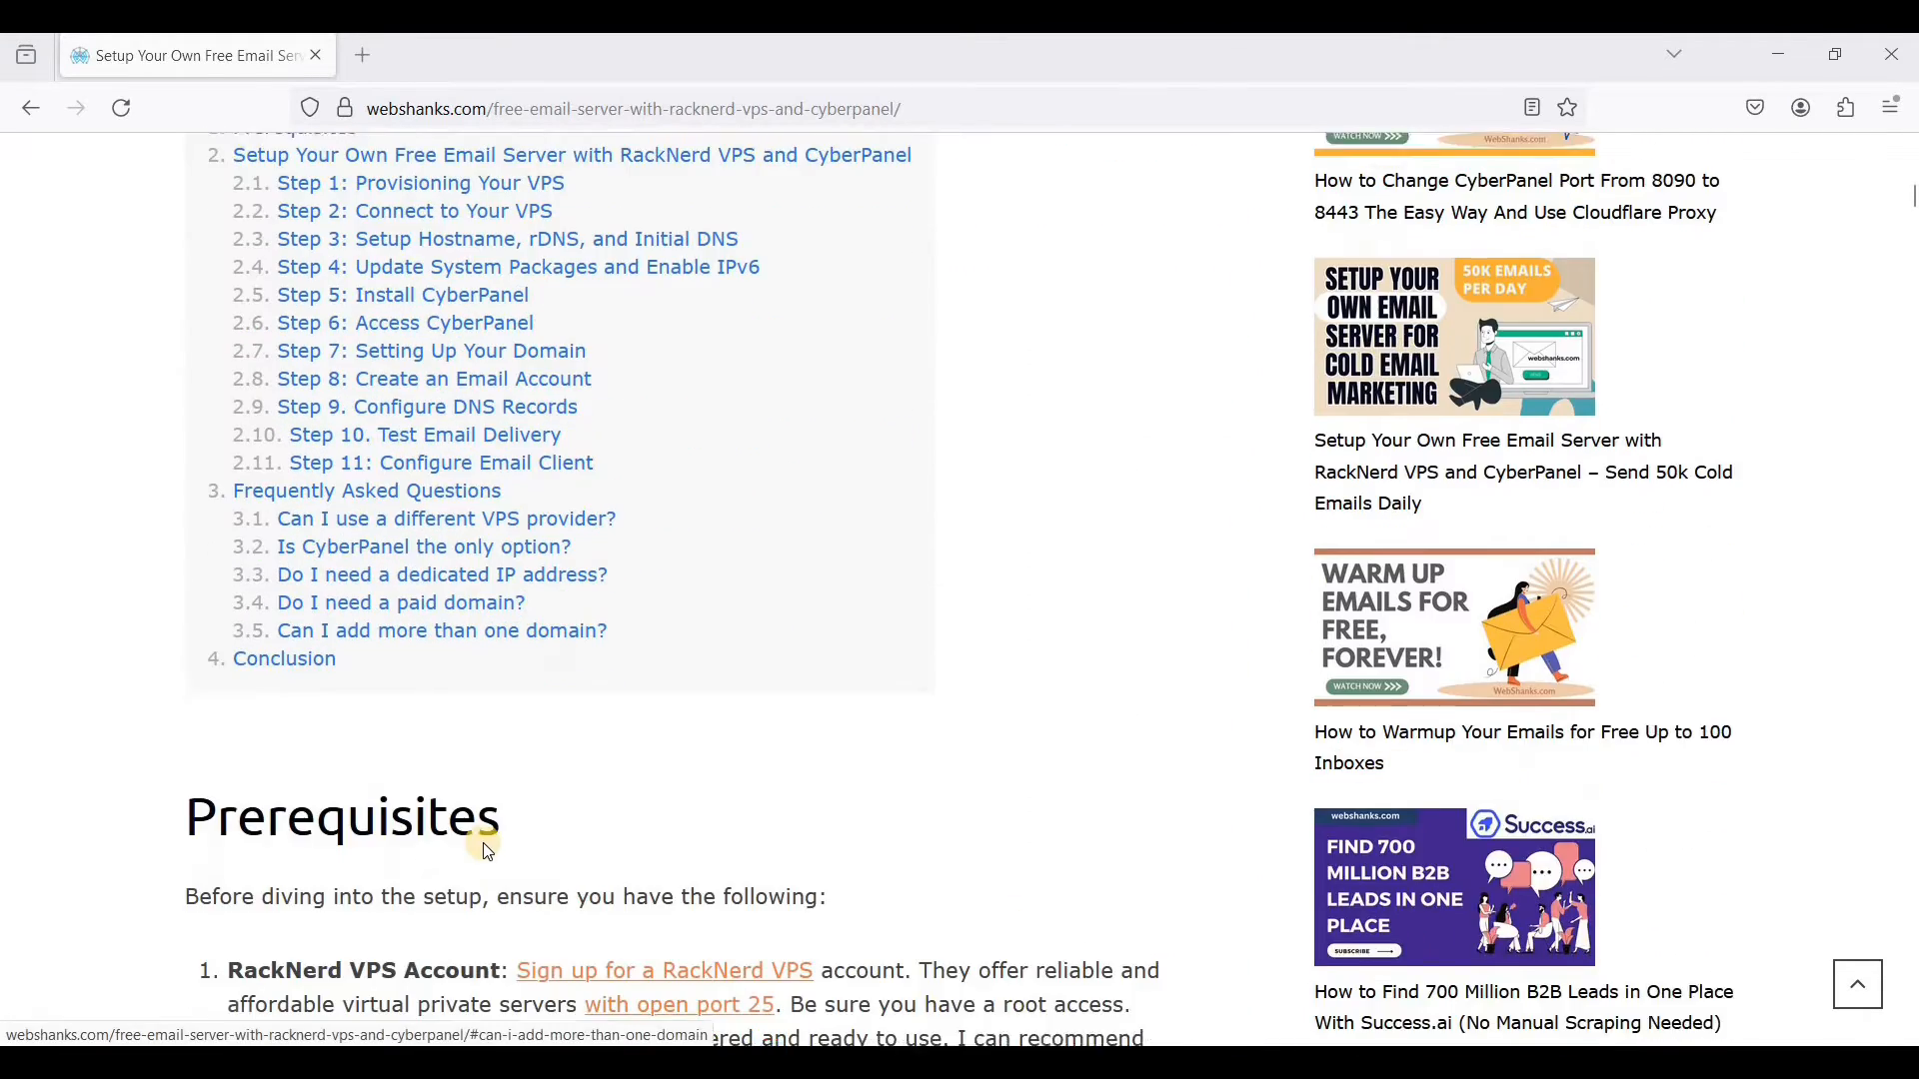
scroll(488, 852, down, 3)
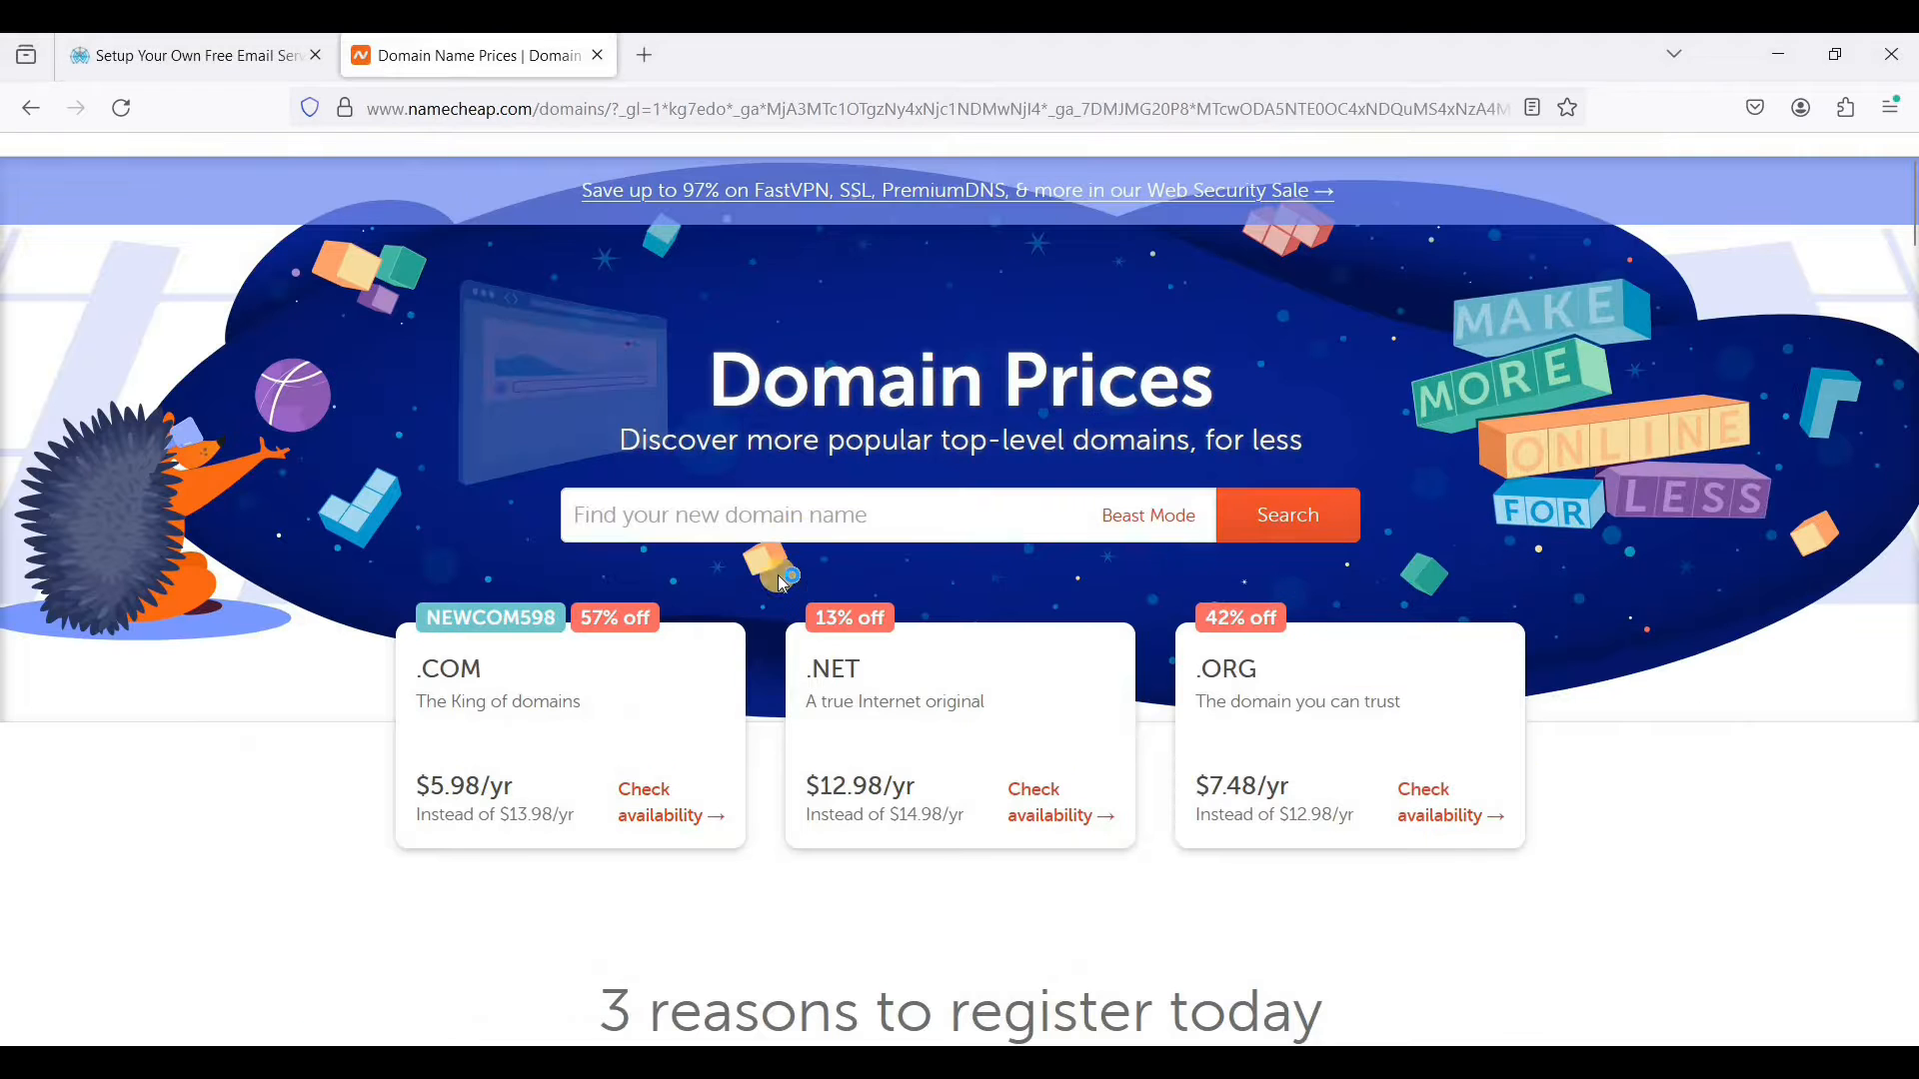
click(814, 521)
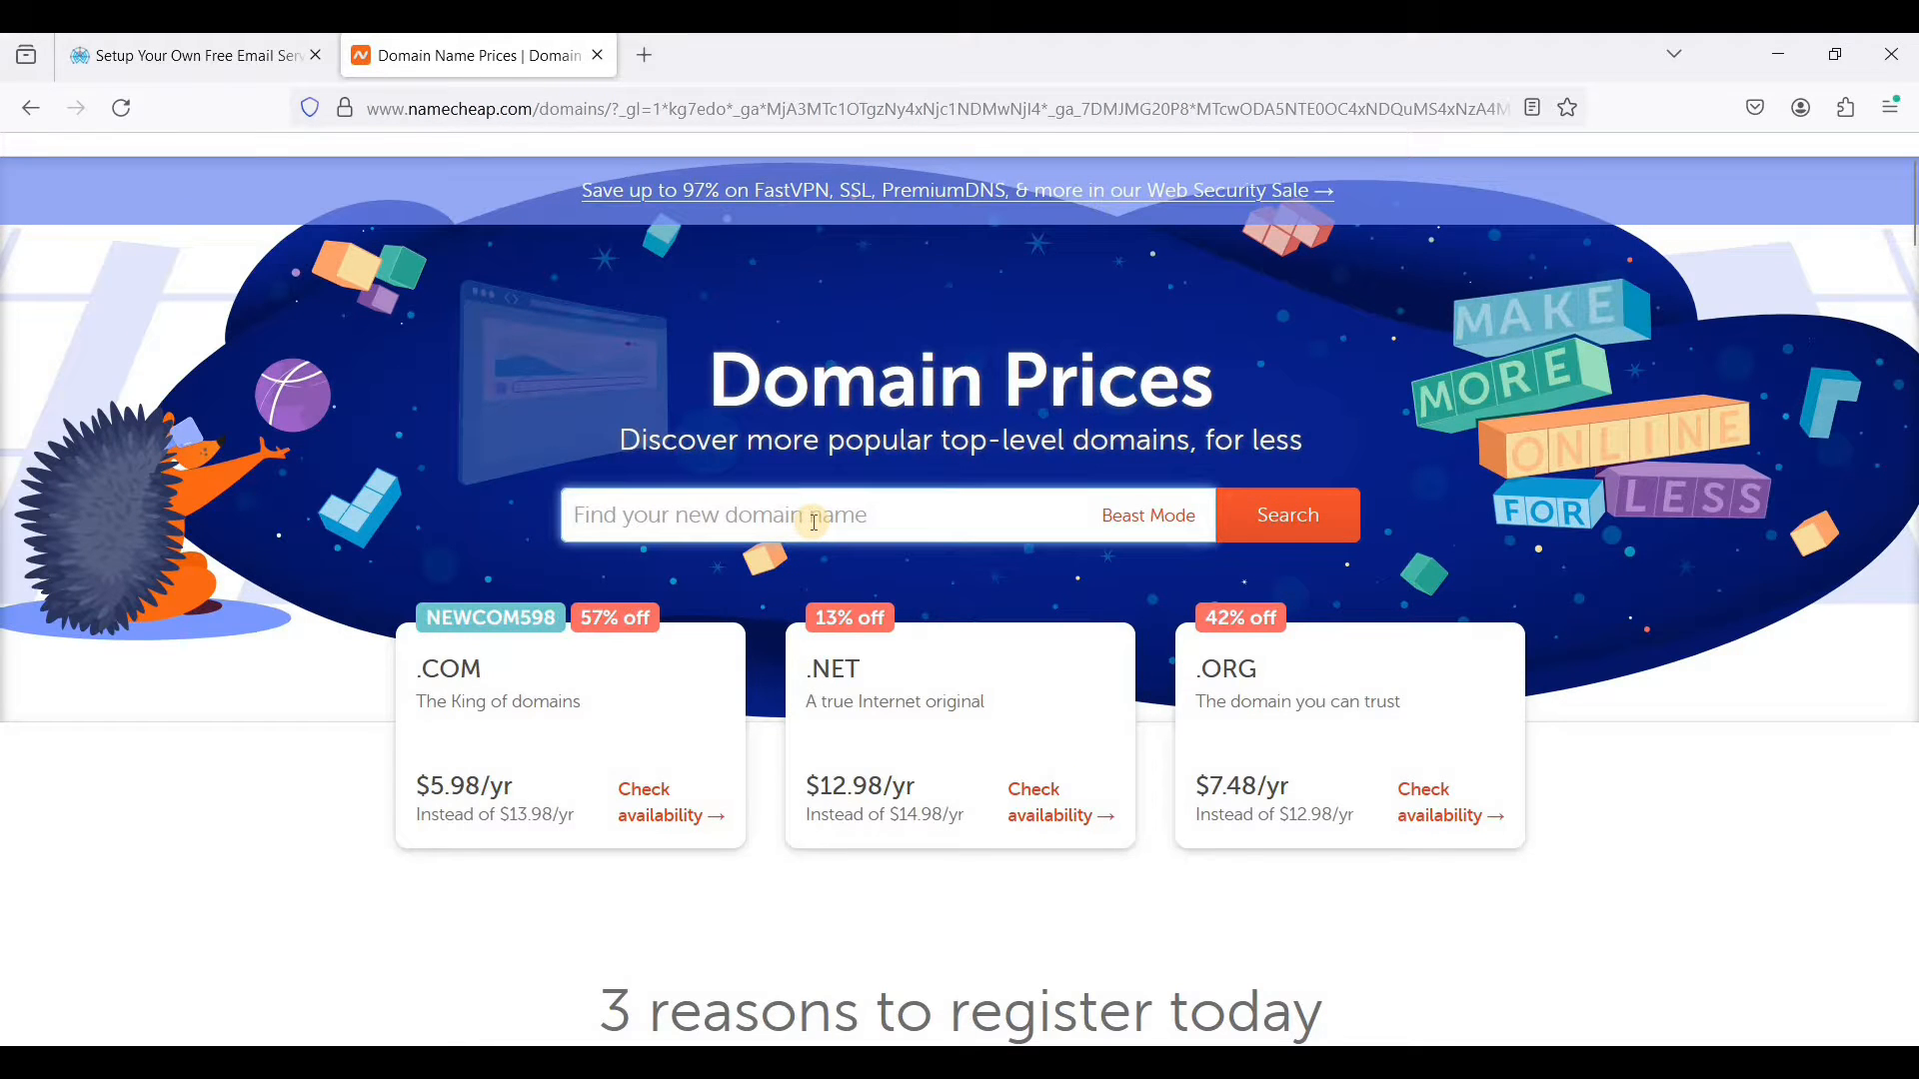
text(.loan)
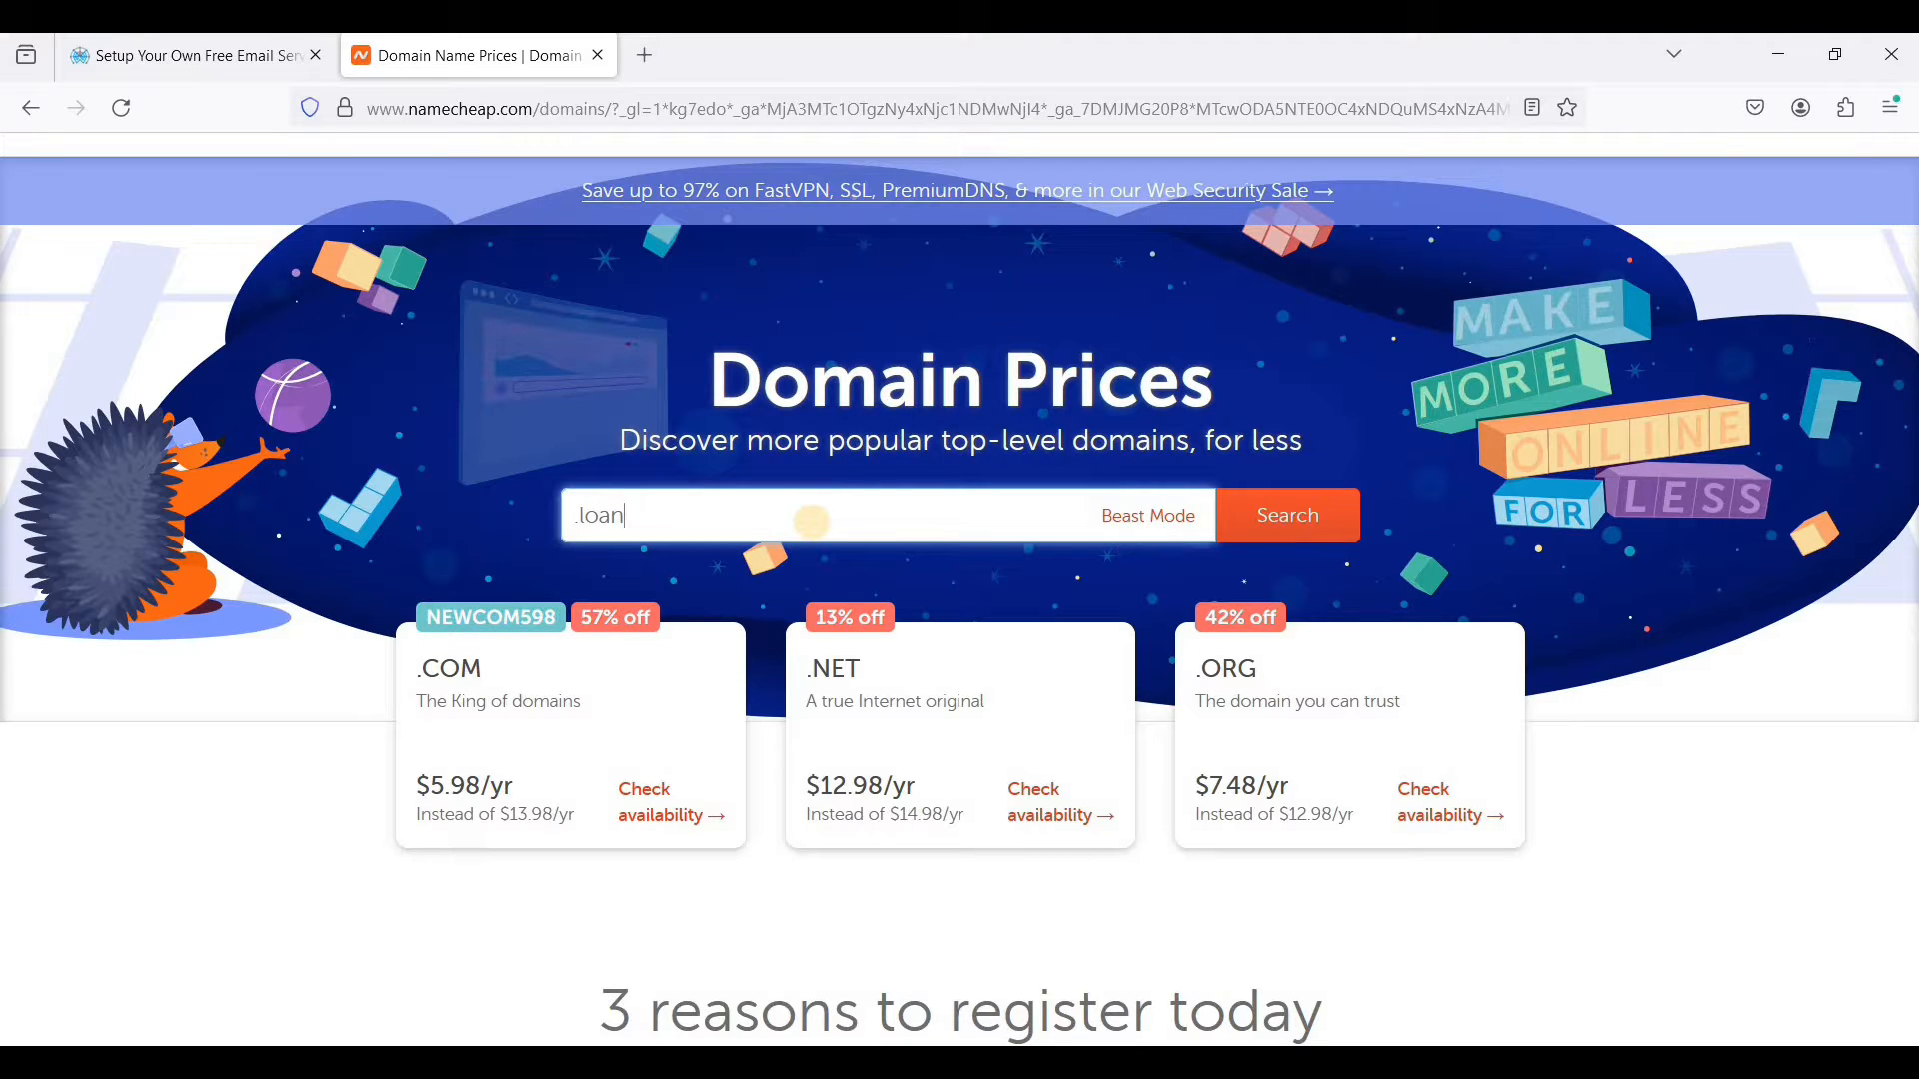
key(BackSpace)
key(BackSpace)
key(BackSpace)
text(biz)
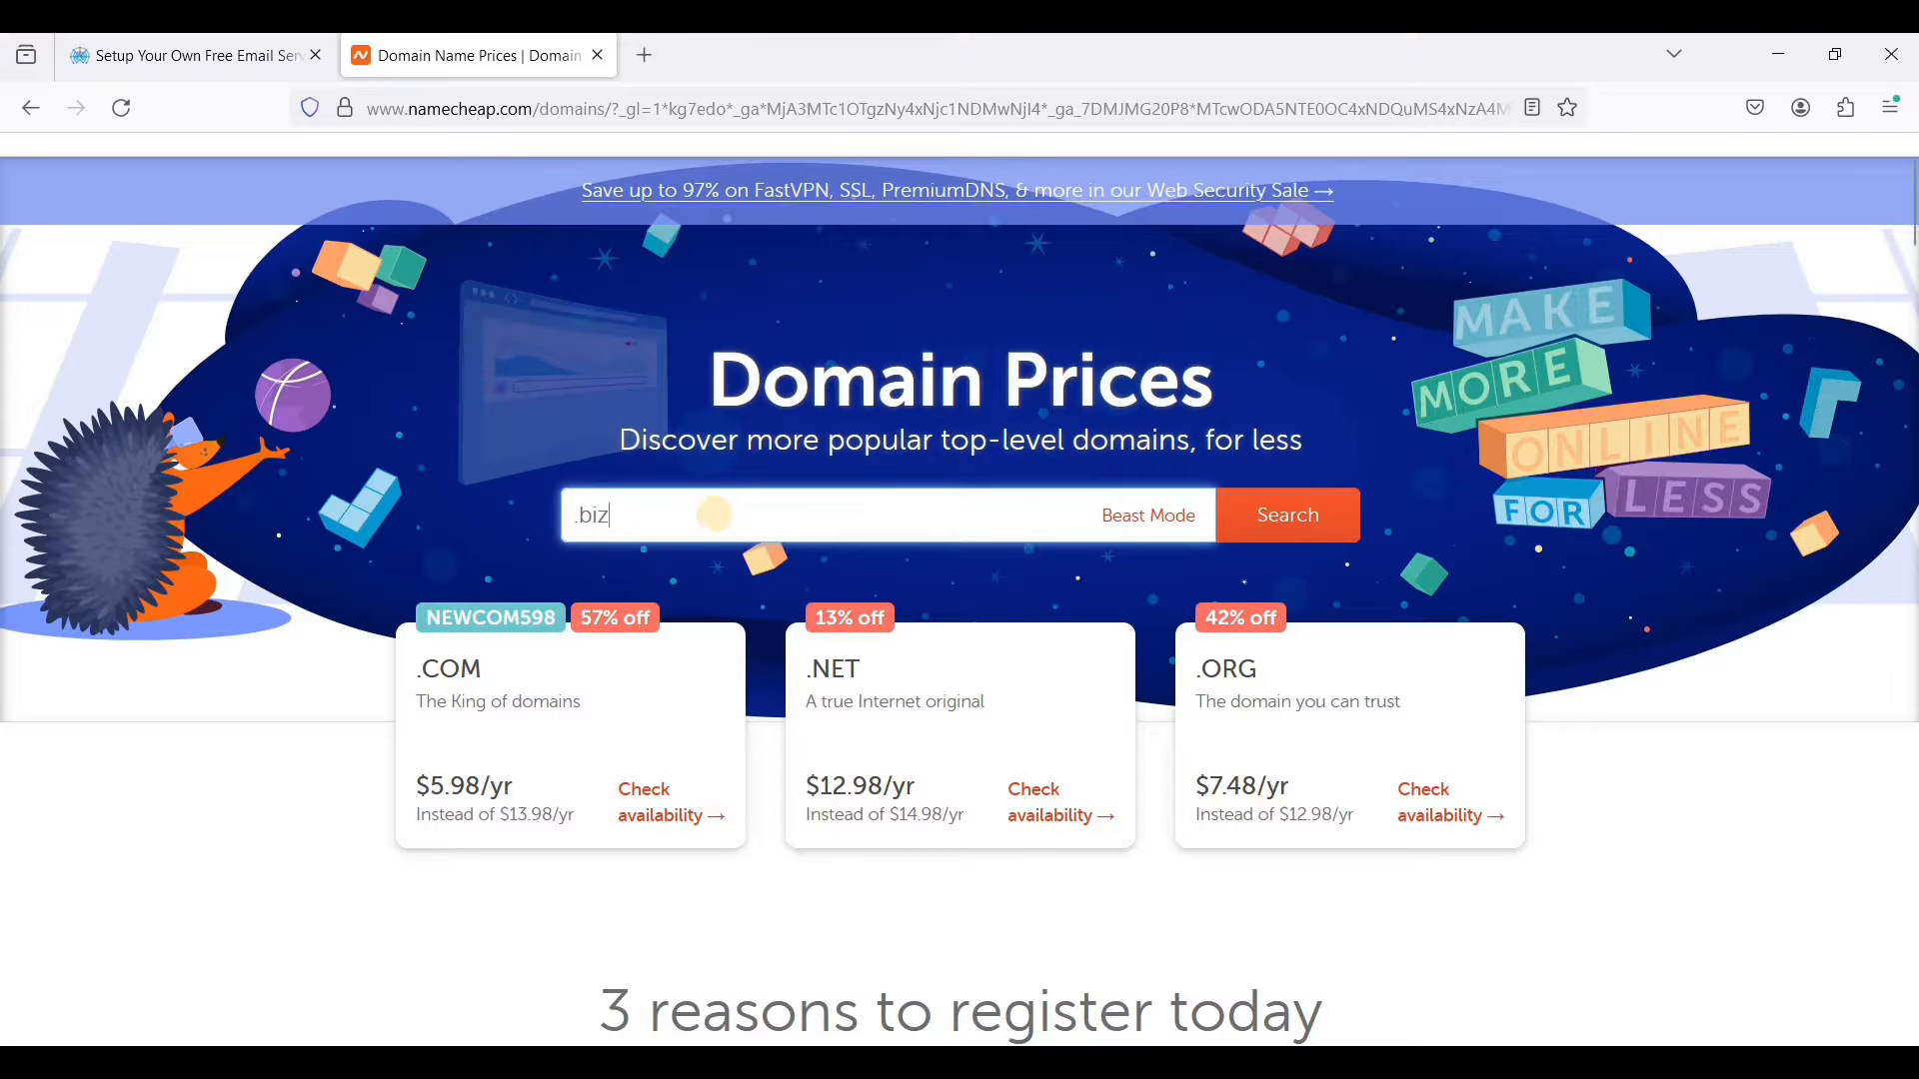
key(BackSpace)
key(BackSpace)
key(BackSpace)
text(xyz)
key(BackSpace)
key(BackSpace)
key(BackSpace)
key(BackSpace)
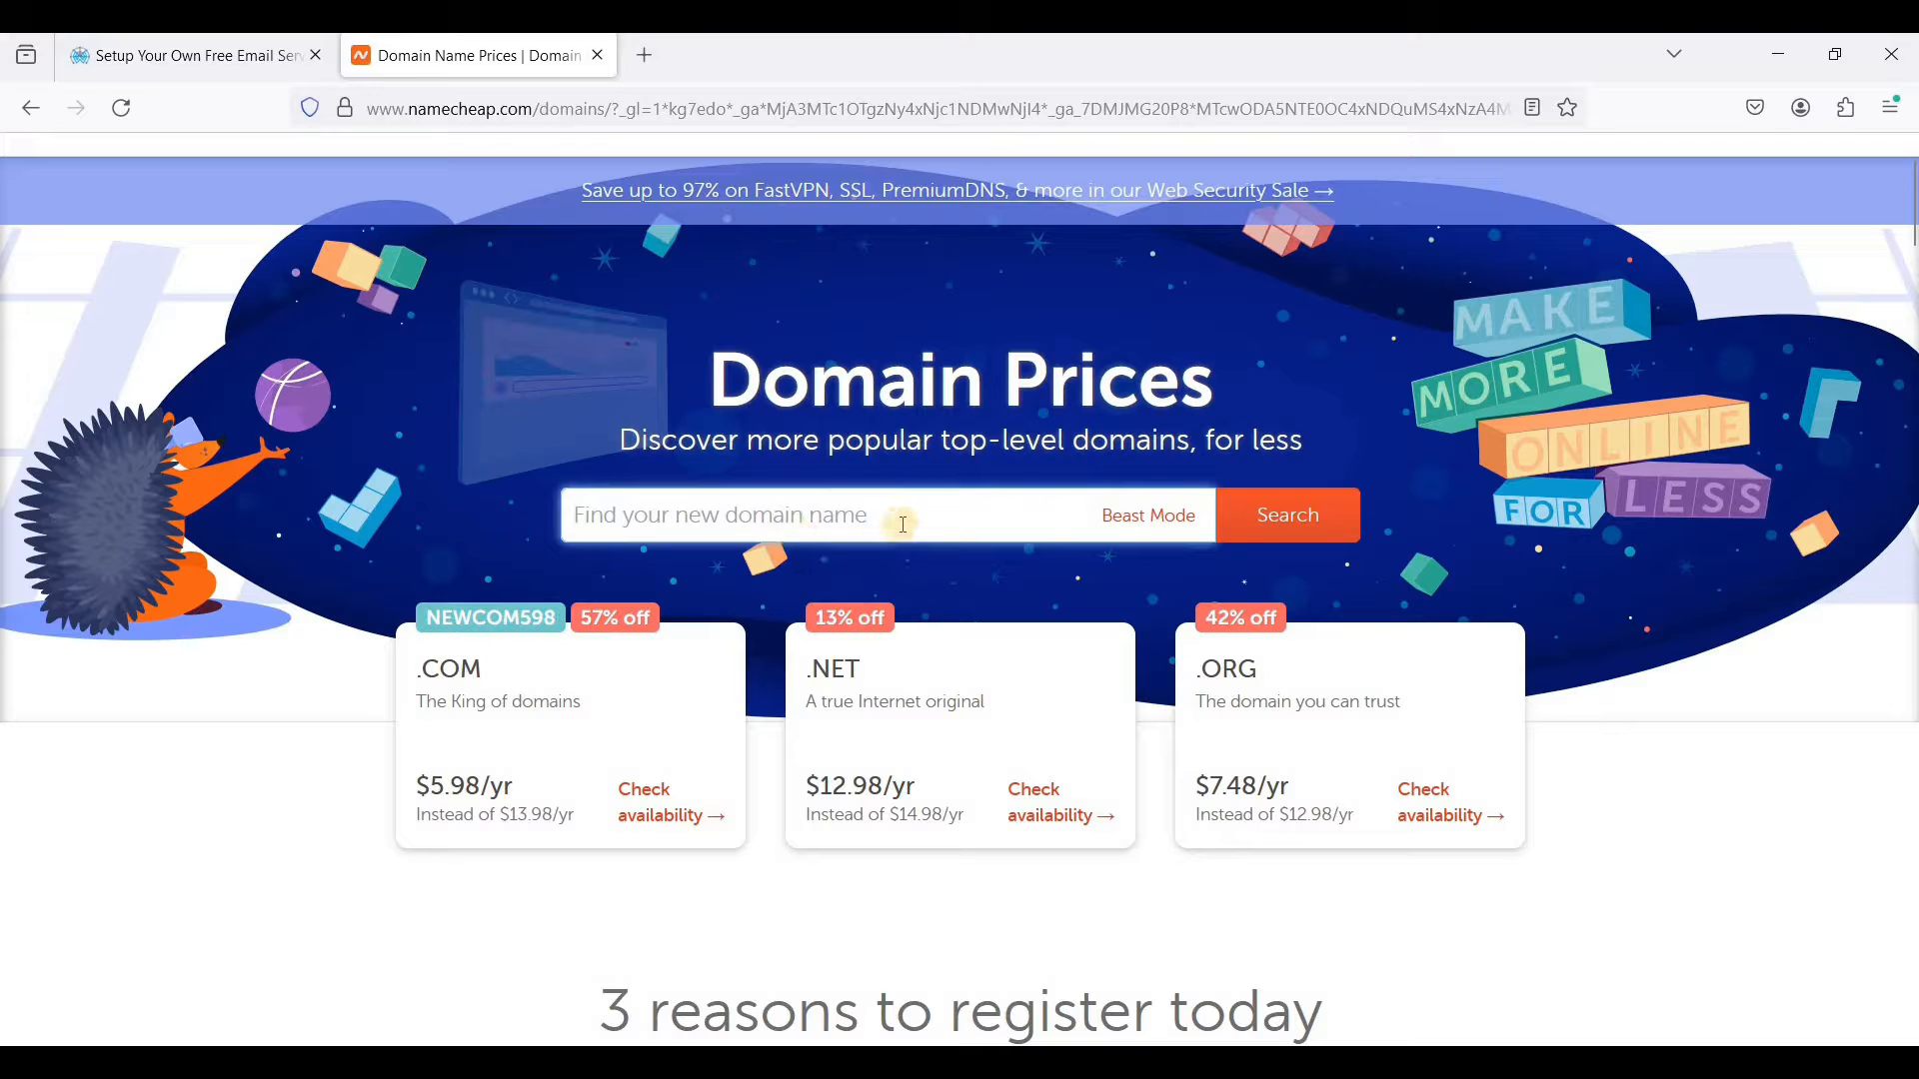
mouse_move(414, 669)
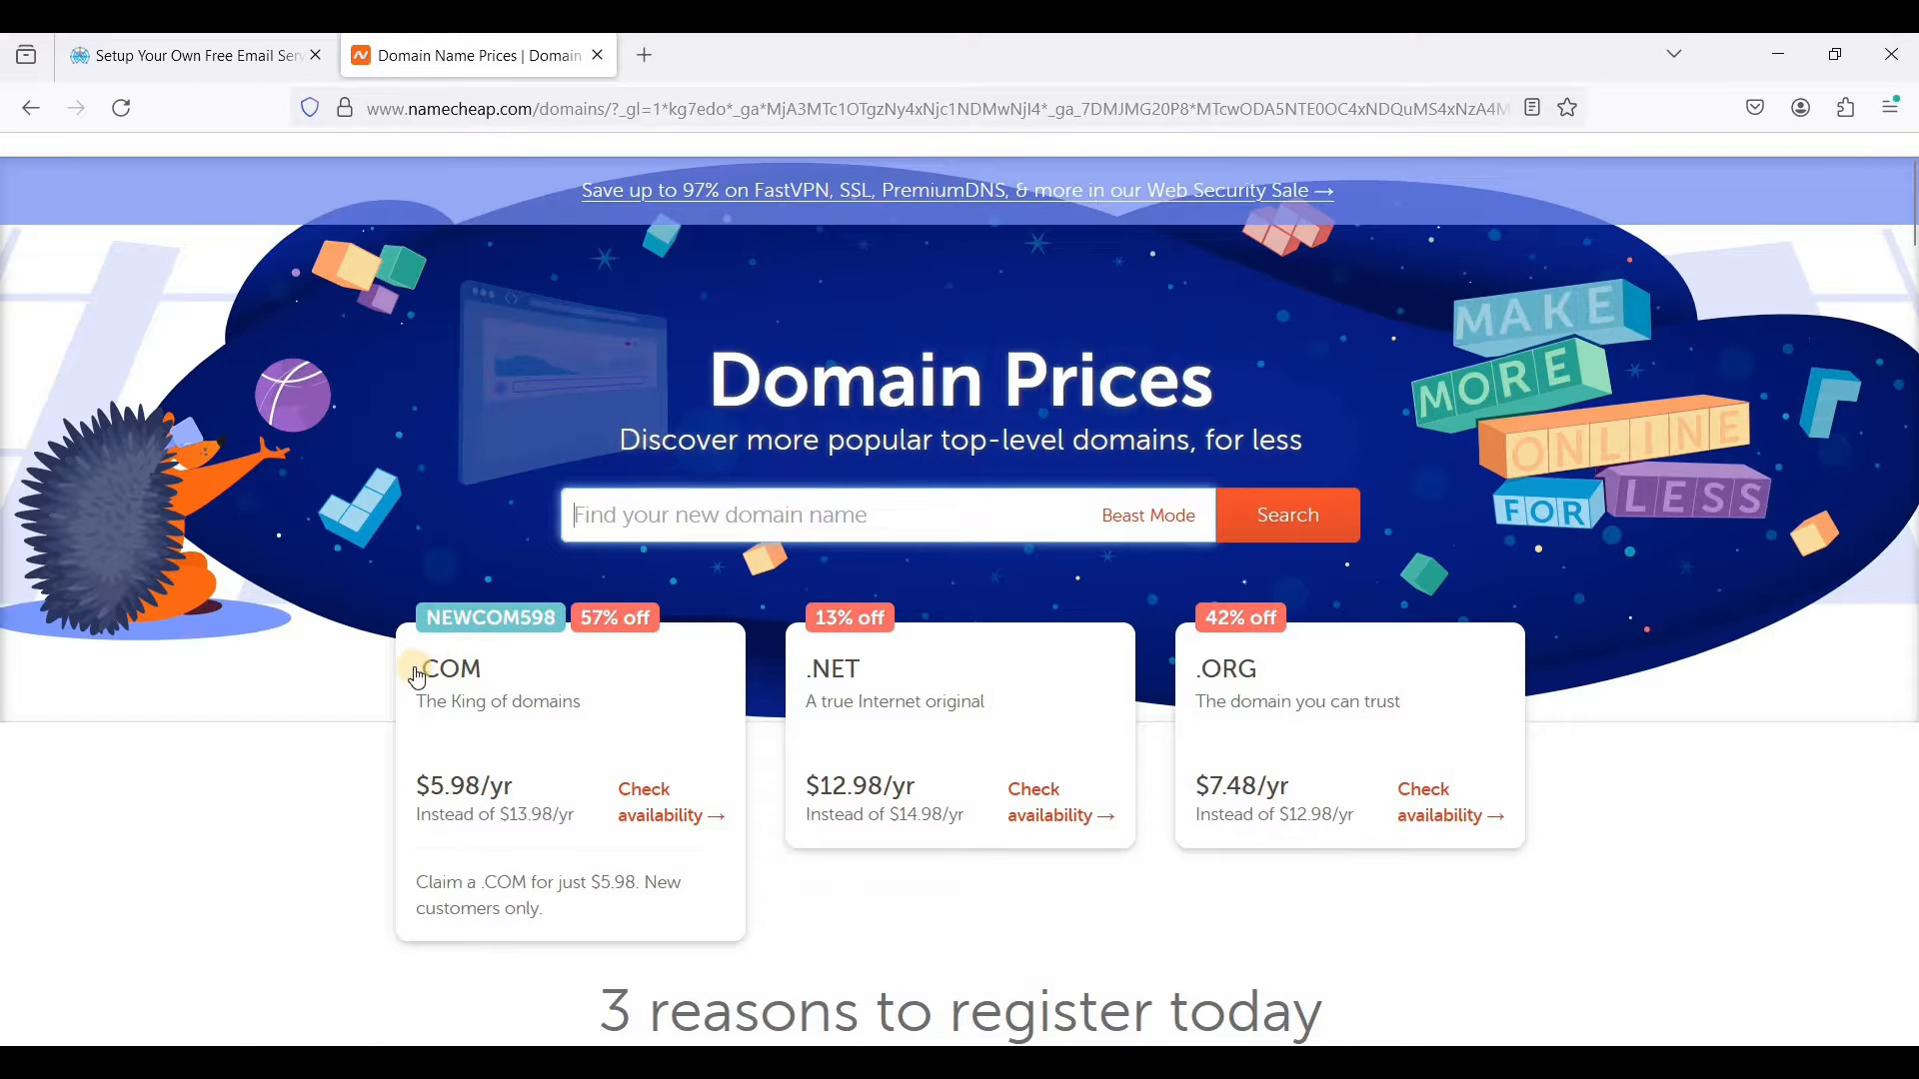
mouse_move(1297, 716)
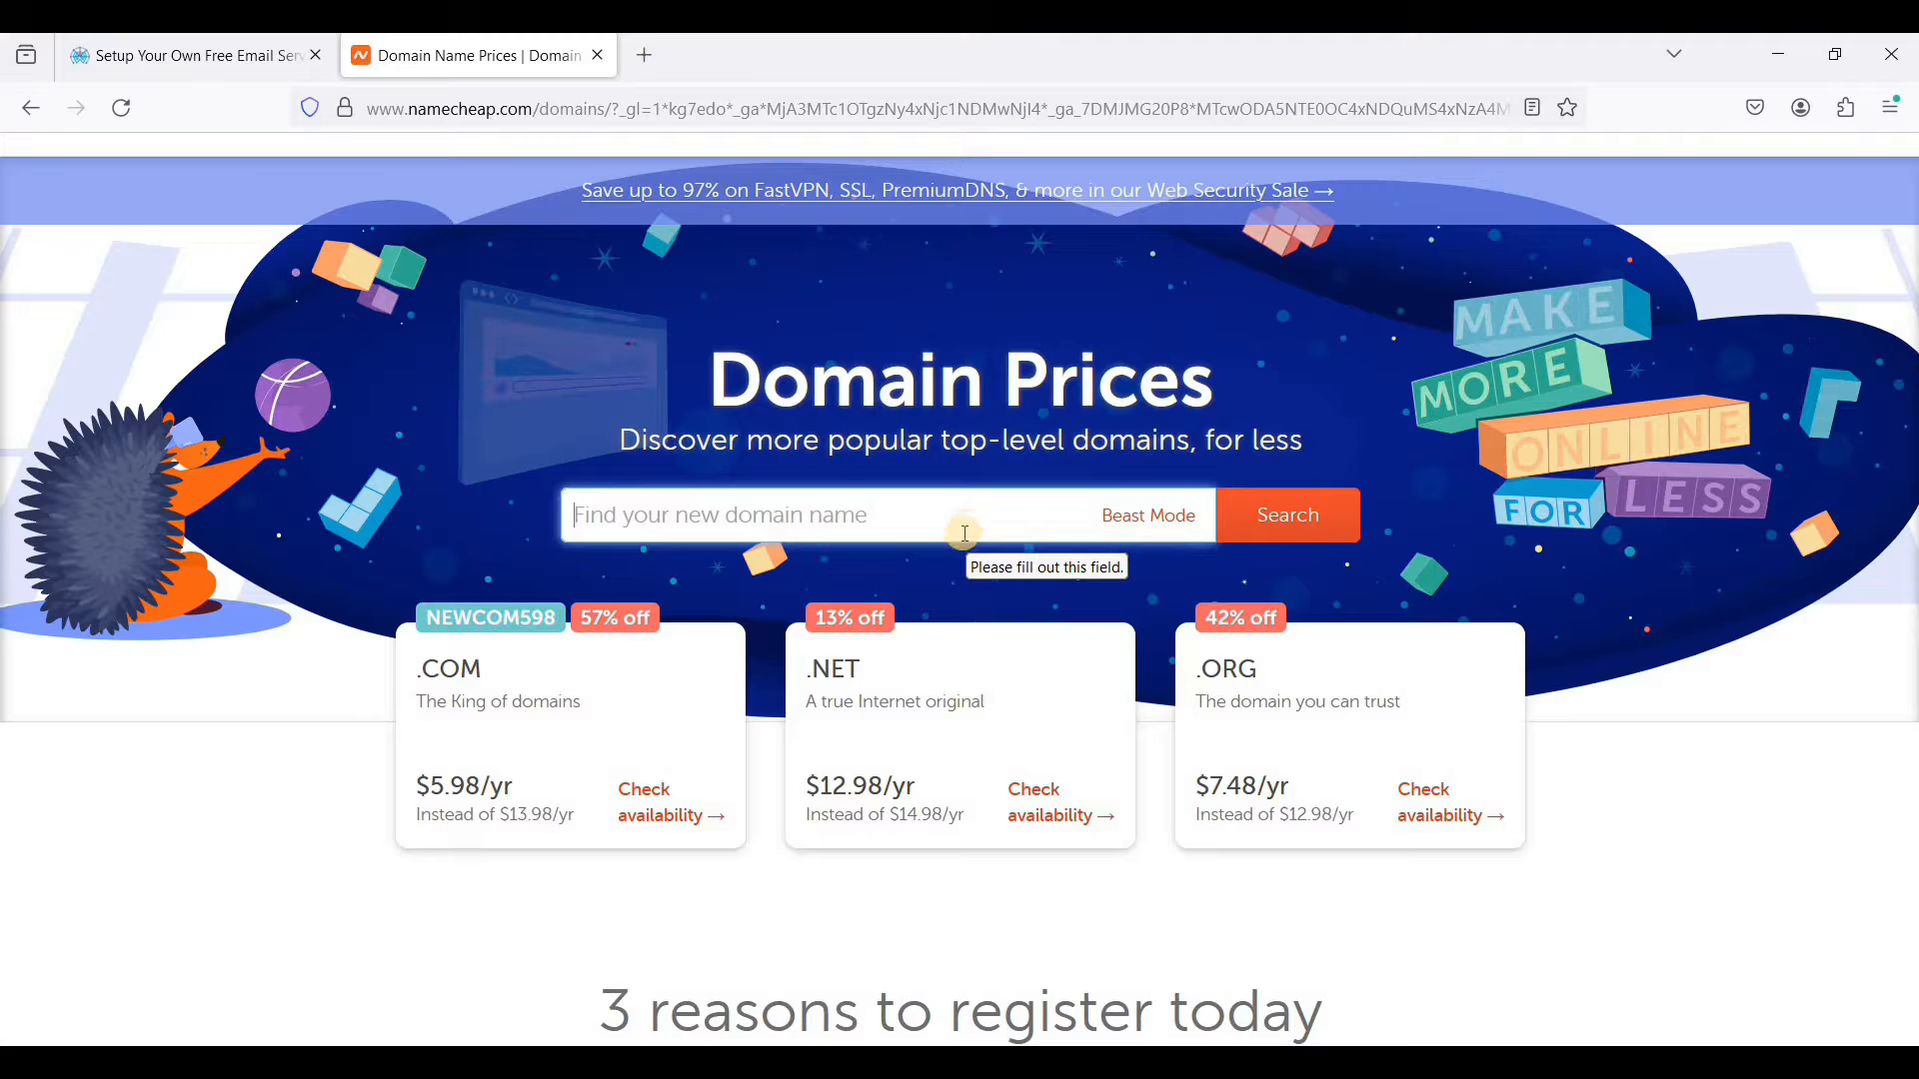
- Open the RackNerd website in a new browser tab and go to its KVM VPS plans
click(656, 56)
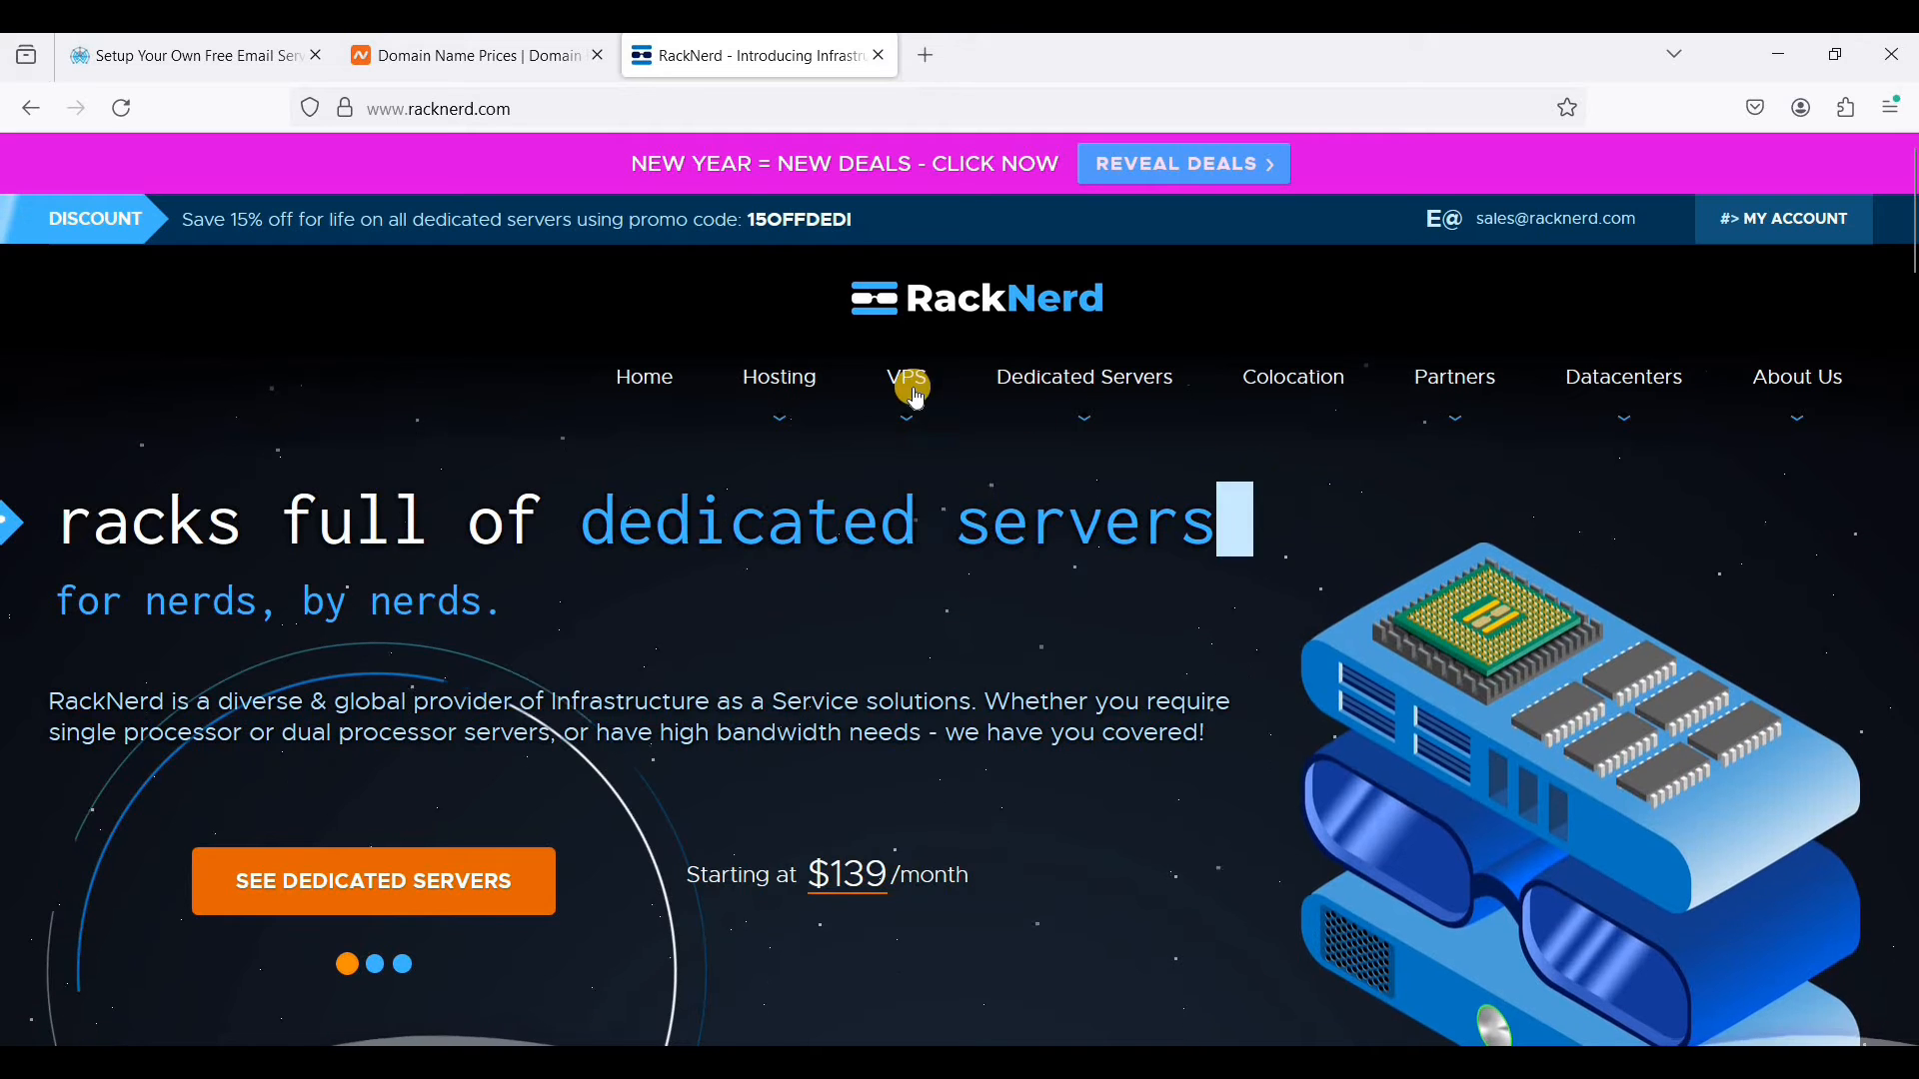
mouse_move(917, 397)
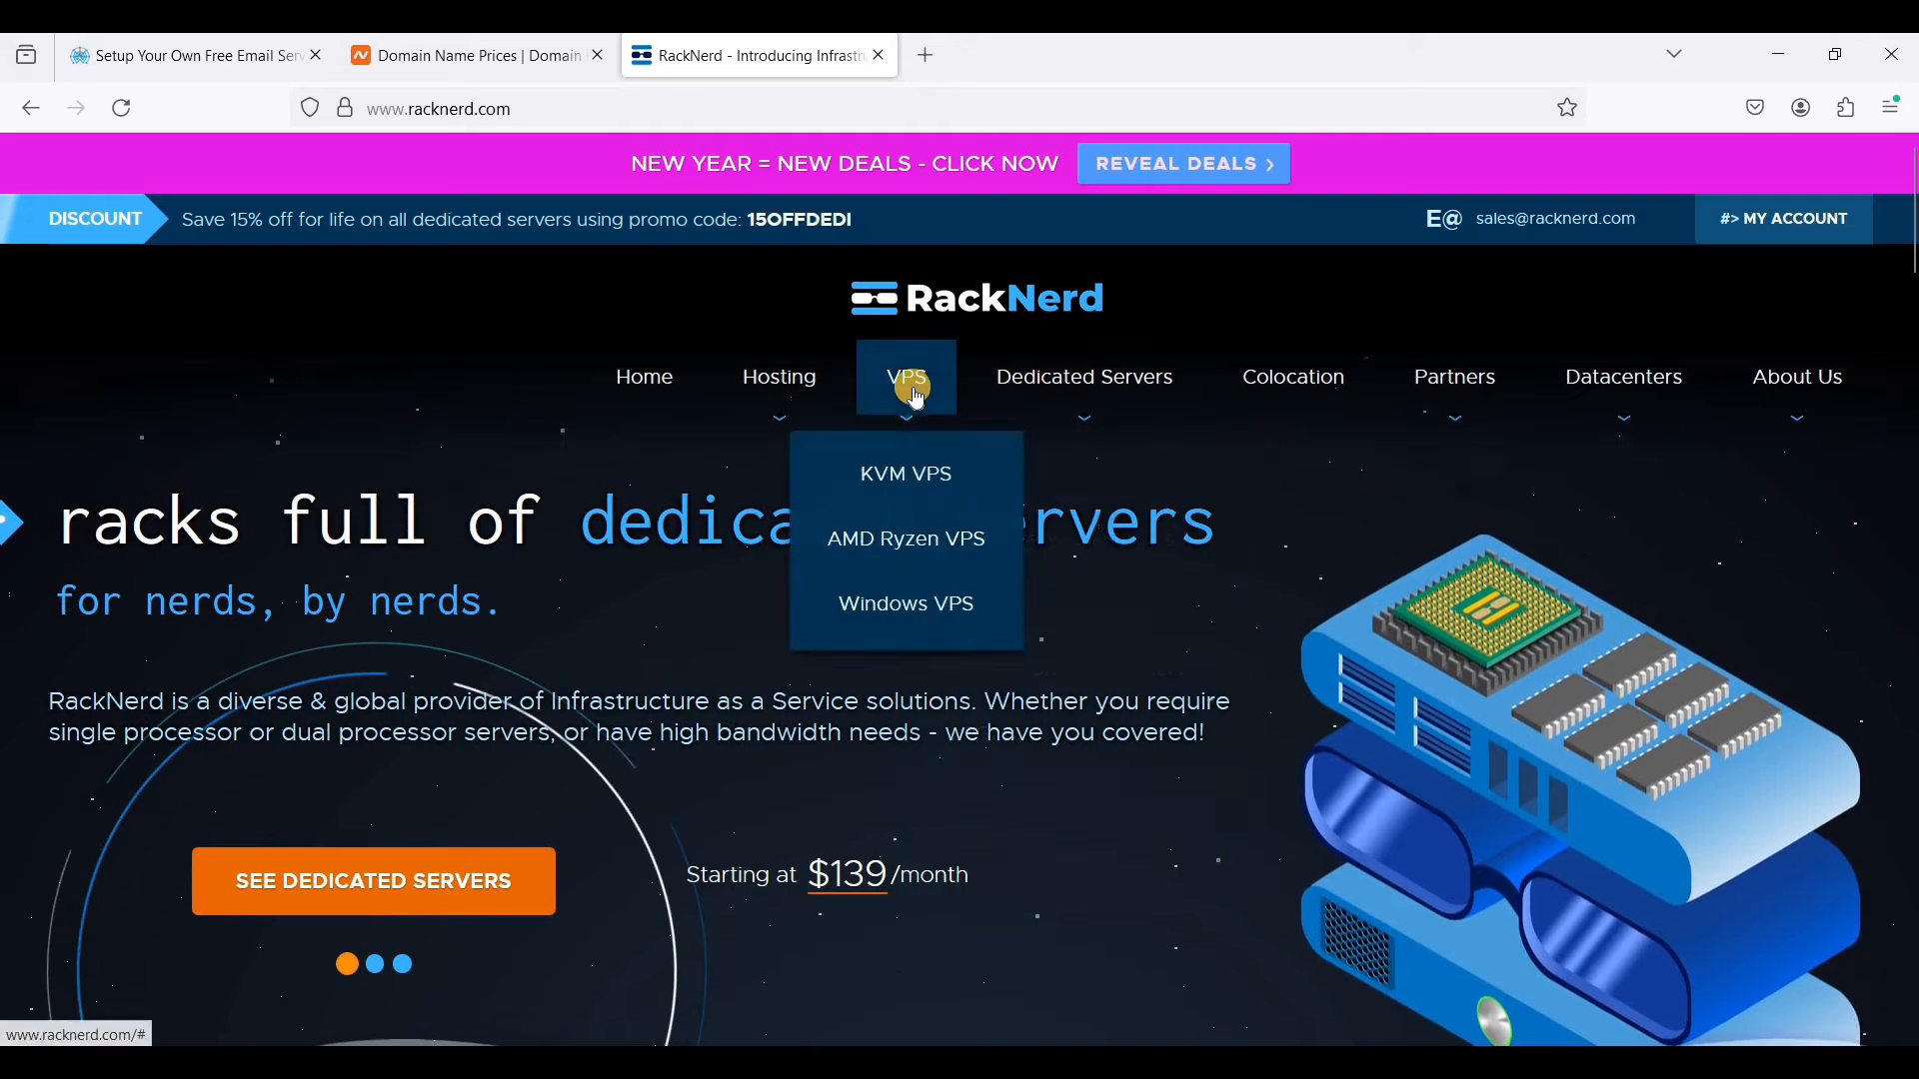
click(912, 480)
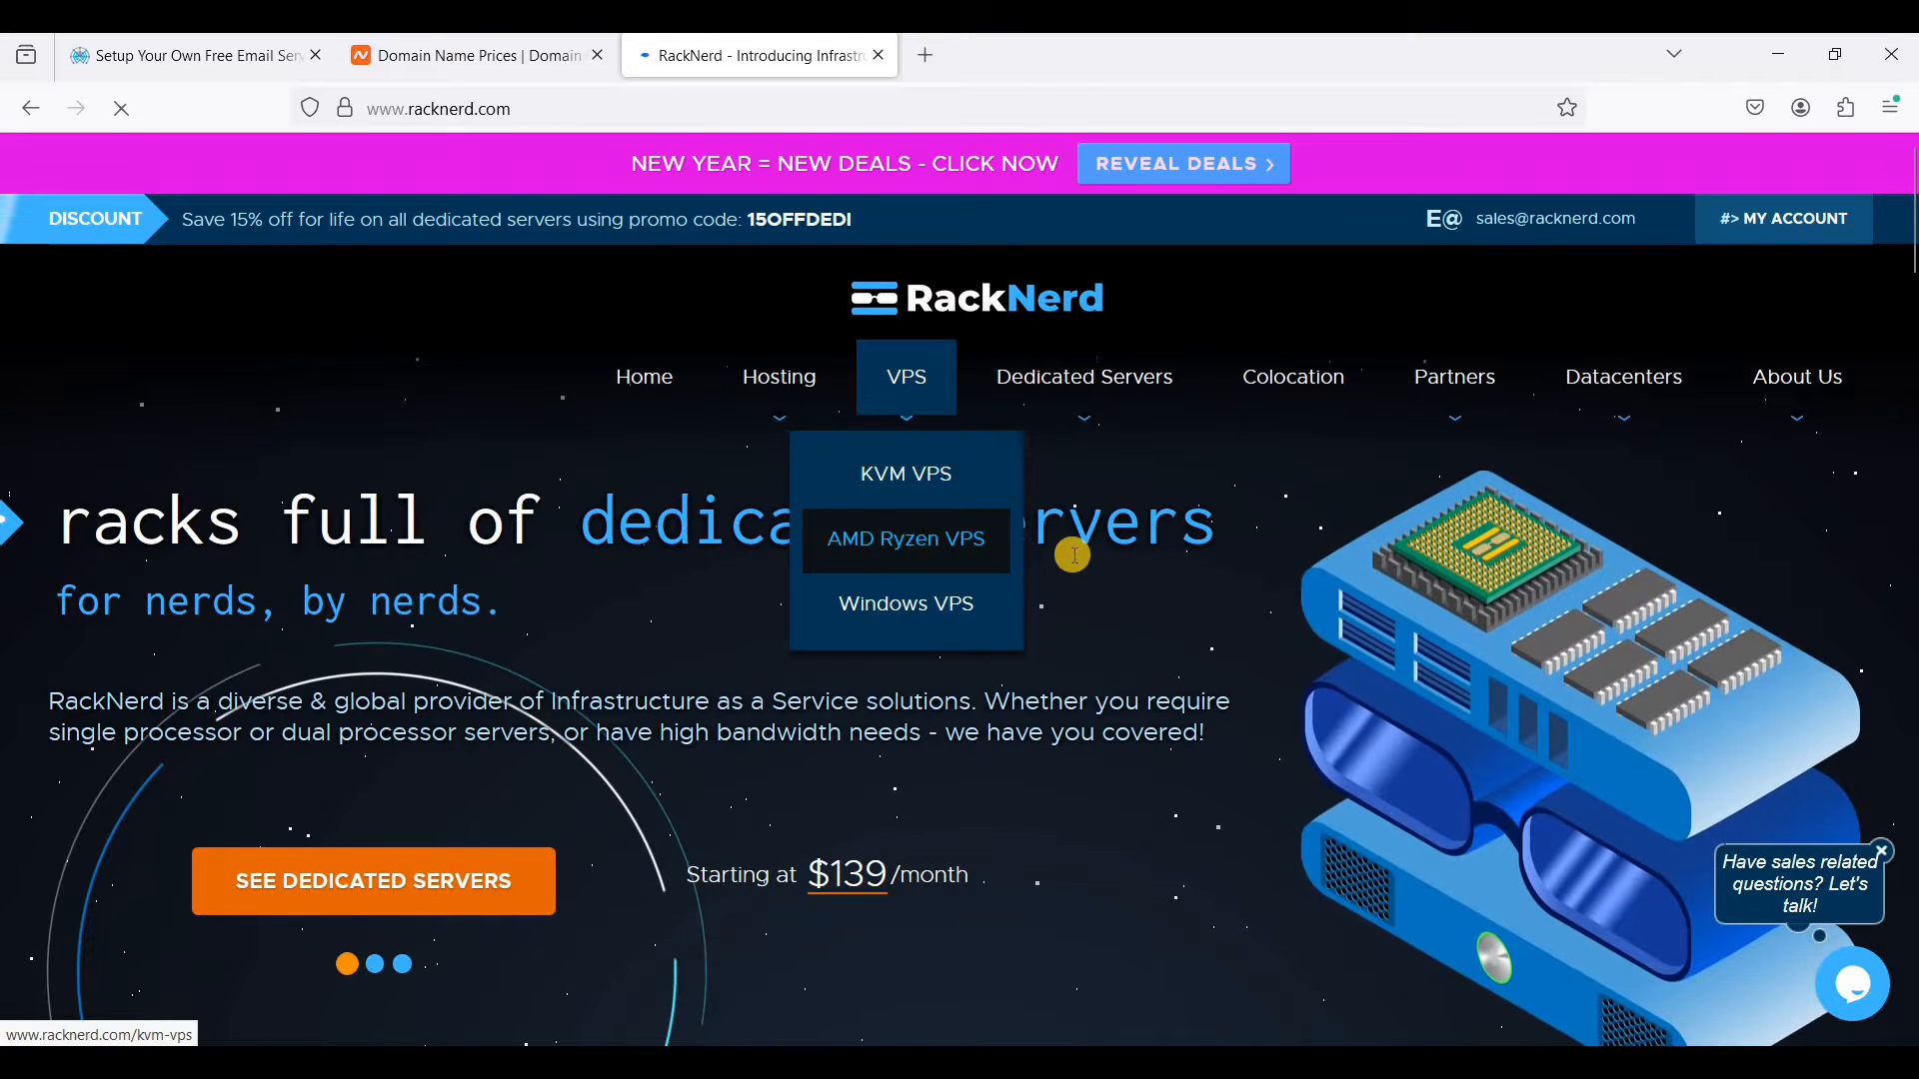
- Start an order for the KVM VPS plan with 2 GB RAM
scroll(1039, 582, down, 5)
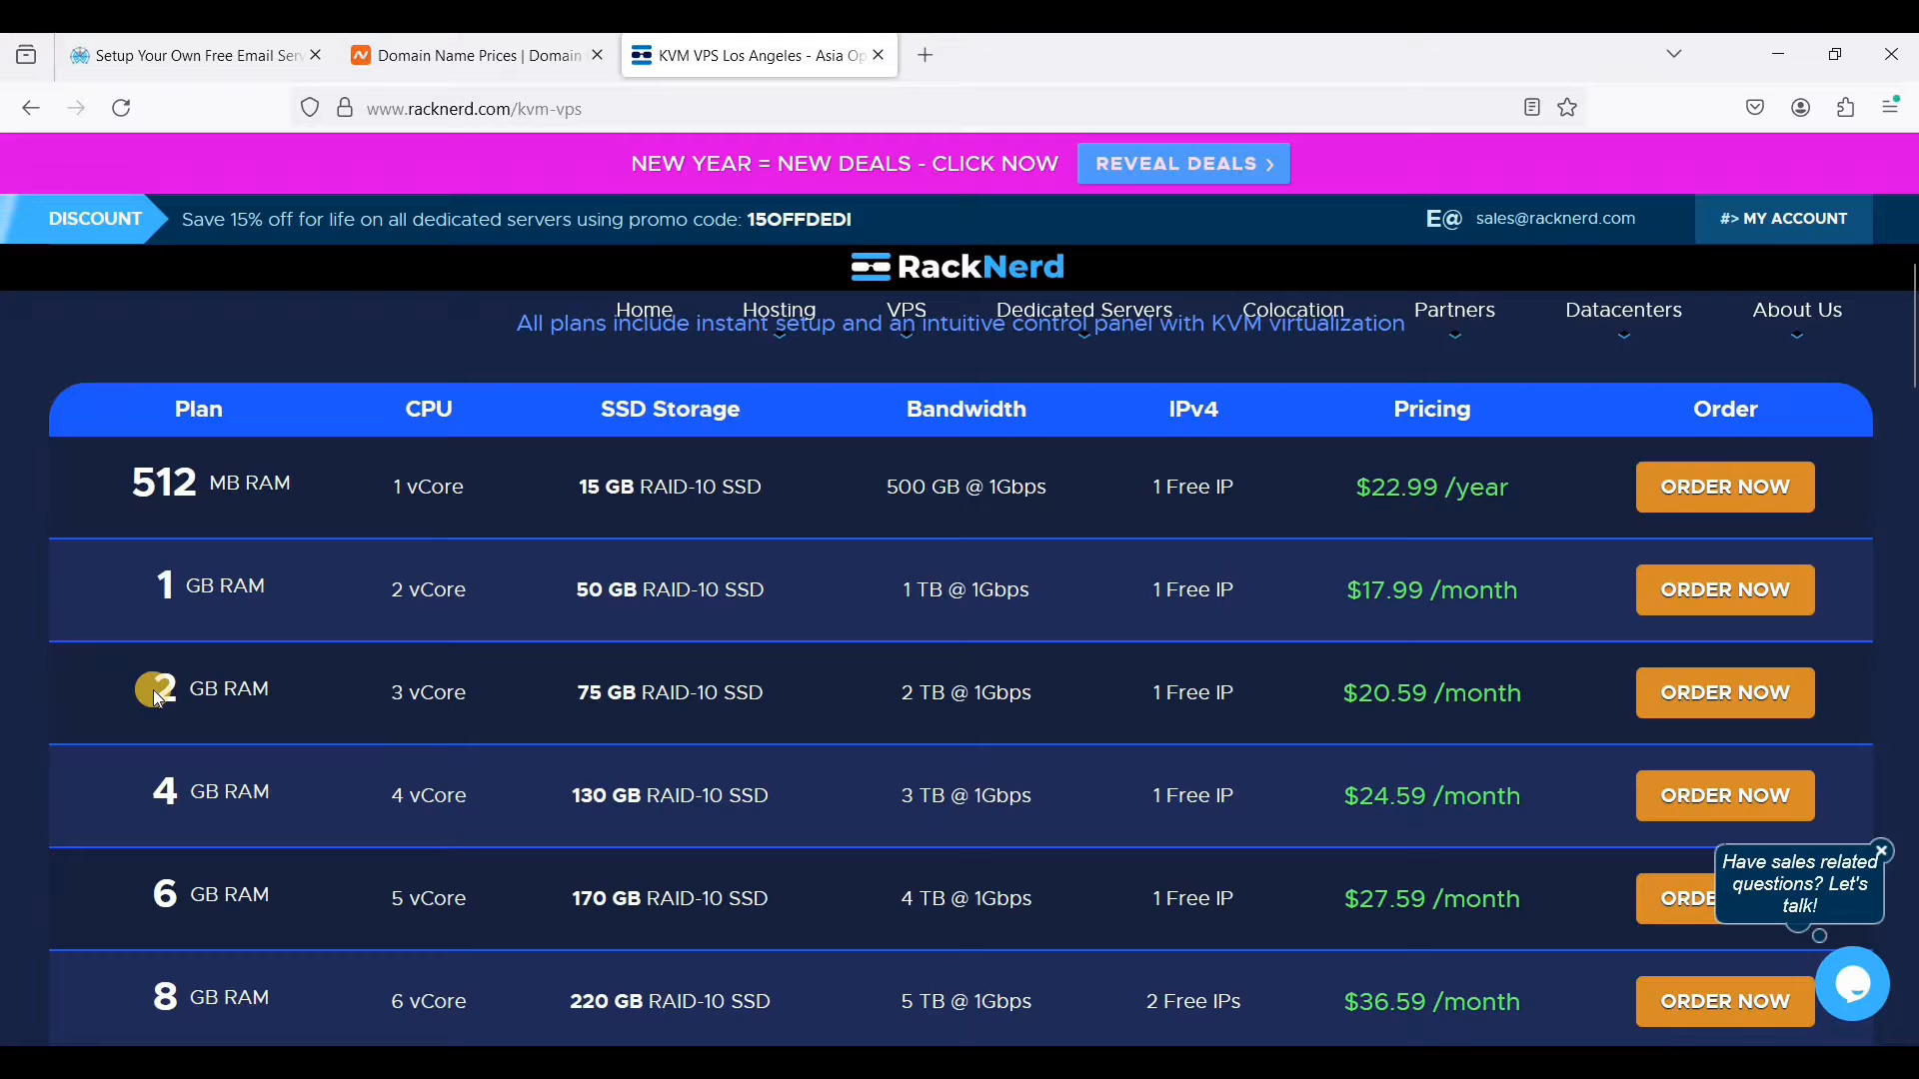
drag(153, 689, 1130, 707)
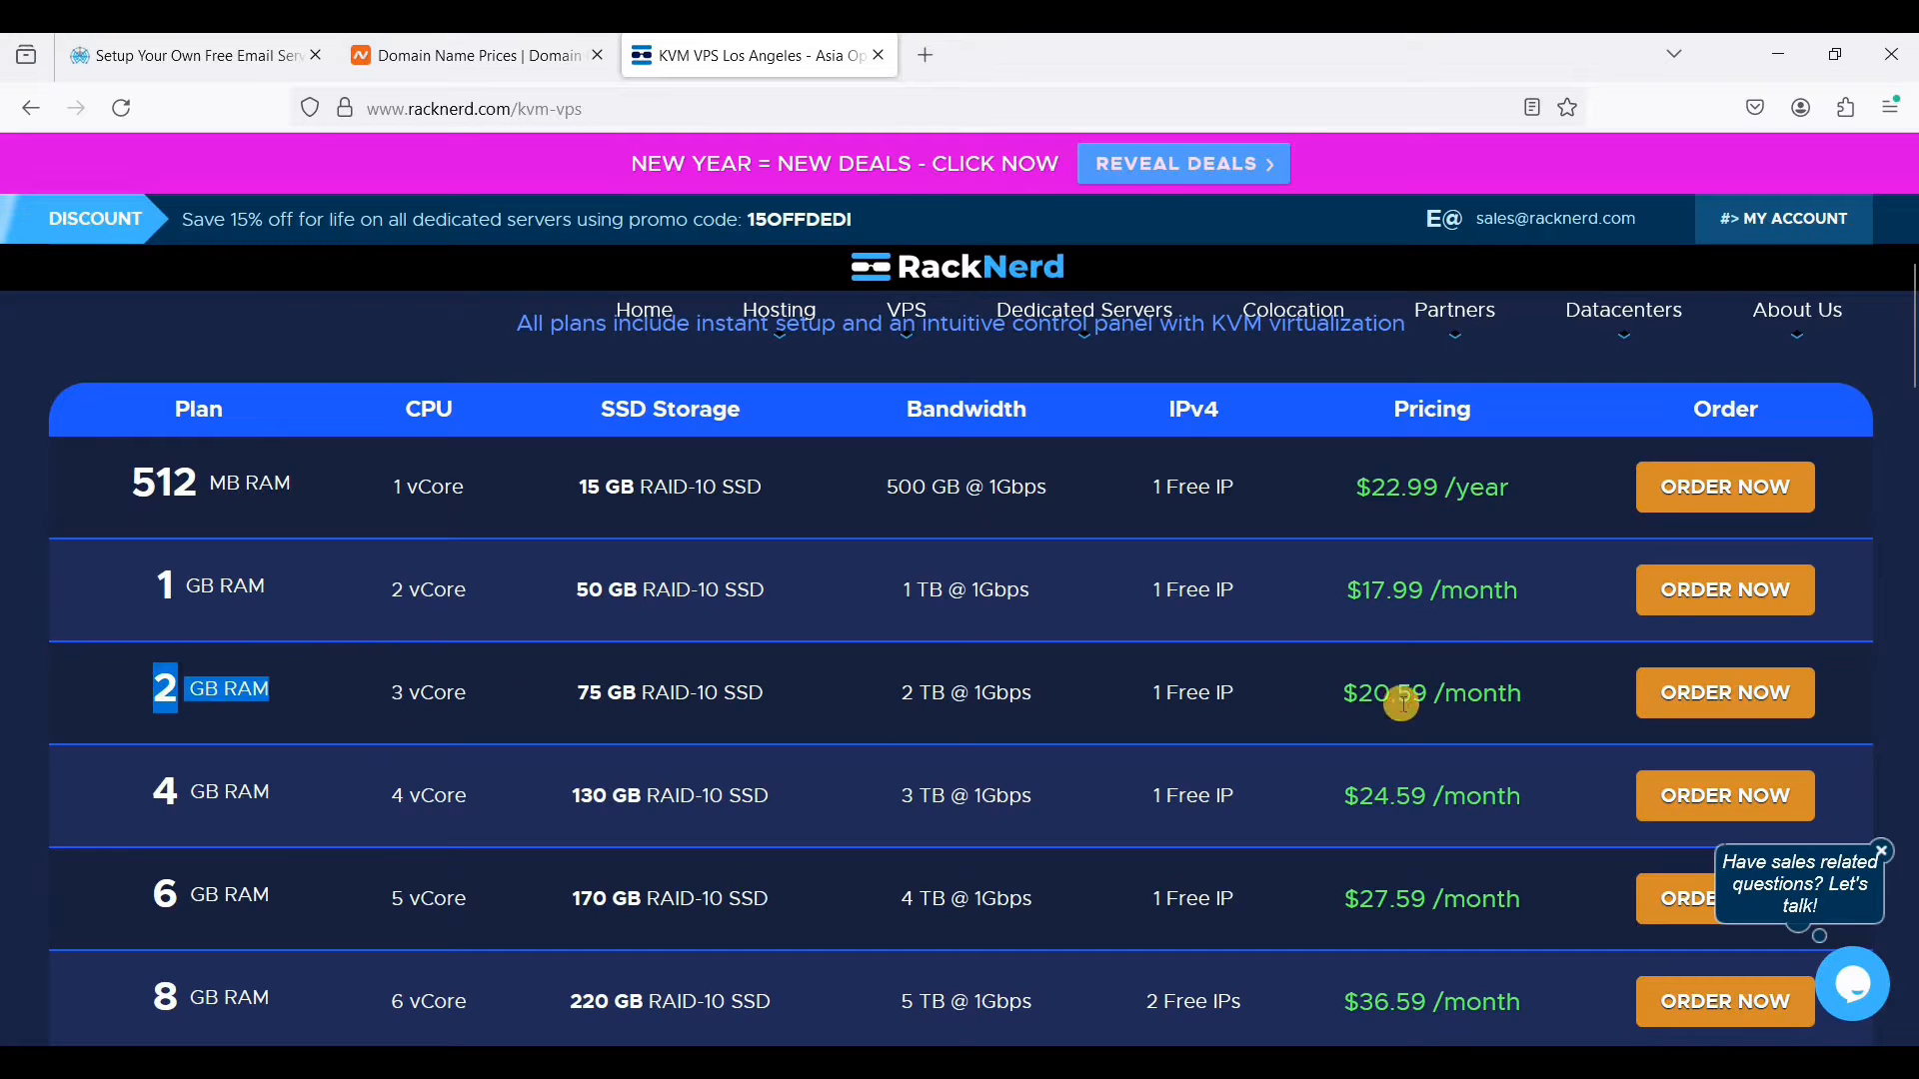
click(205, 572)
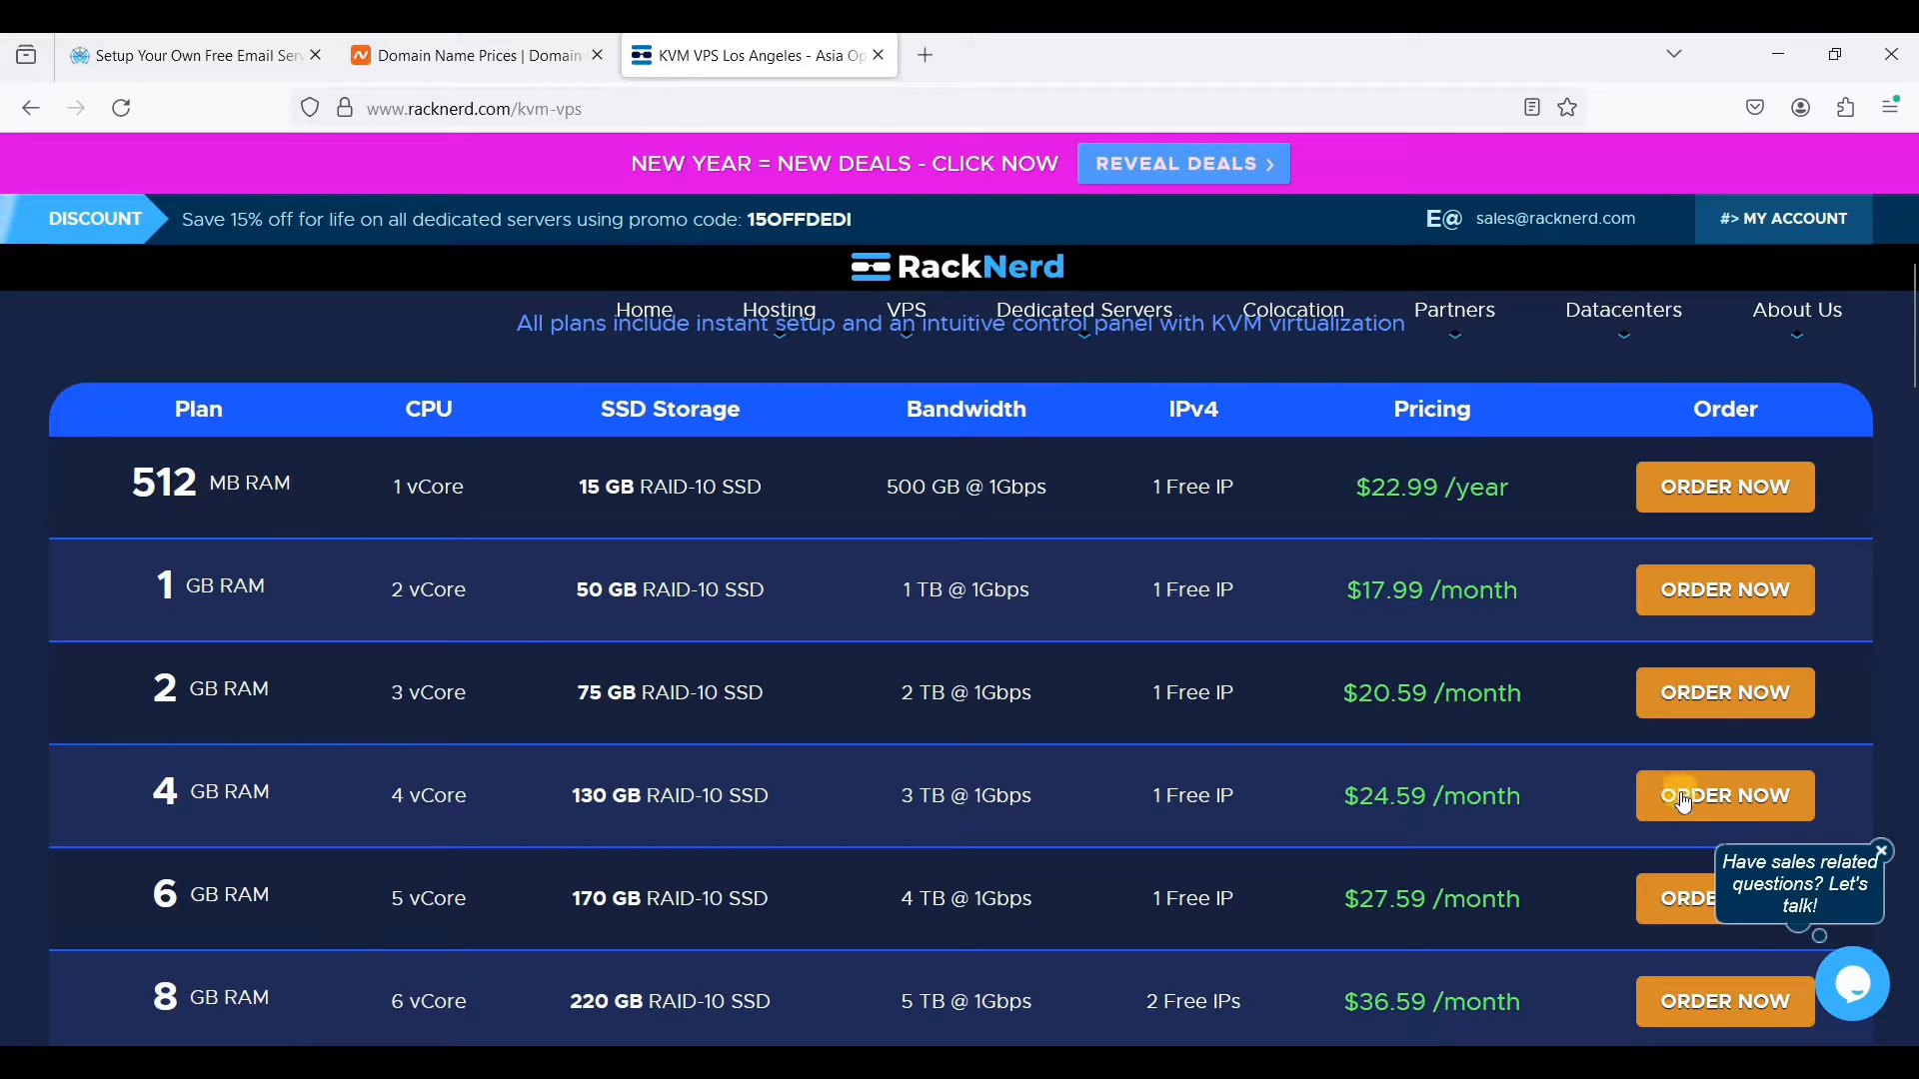
click(1678, 726)
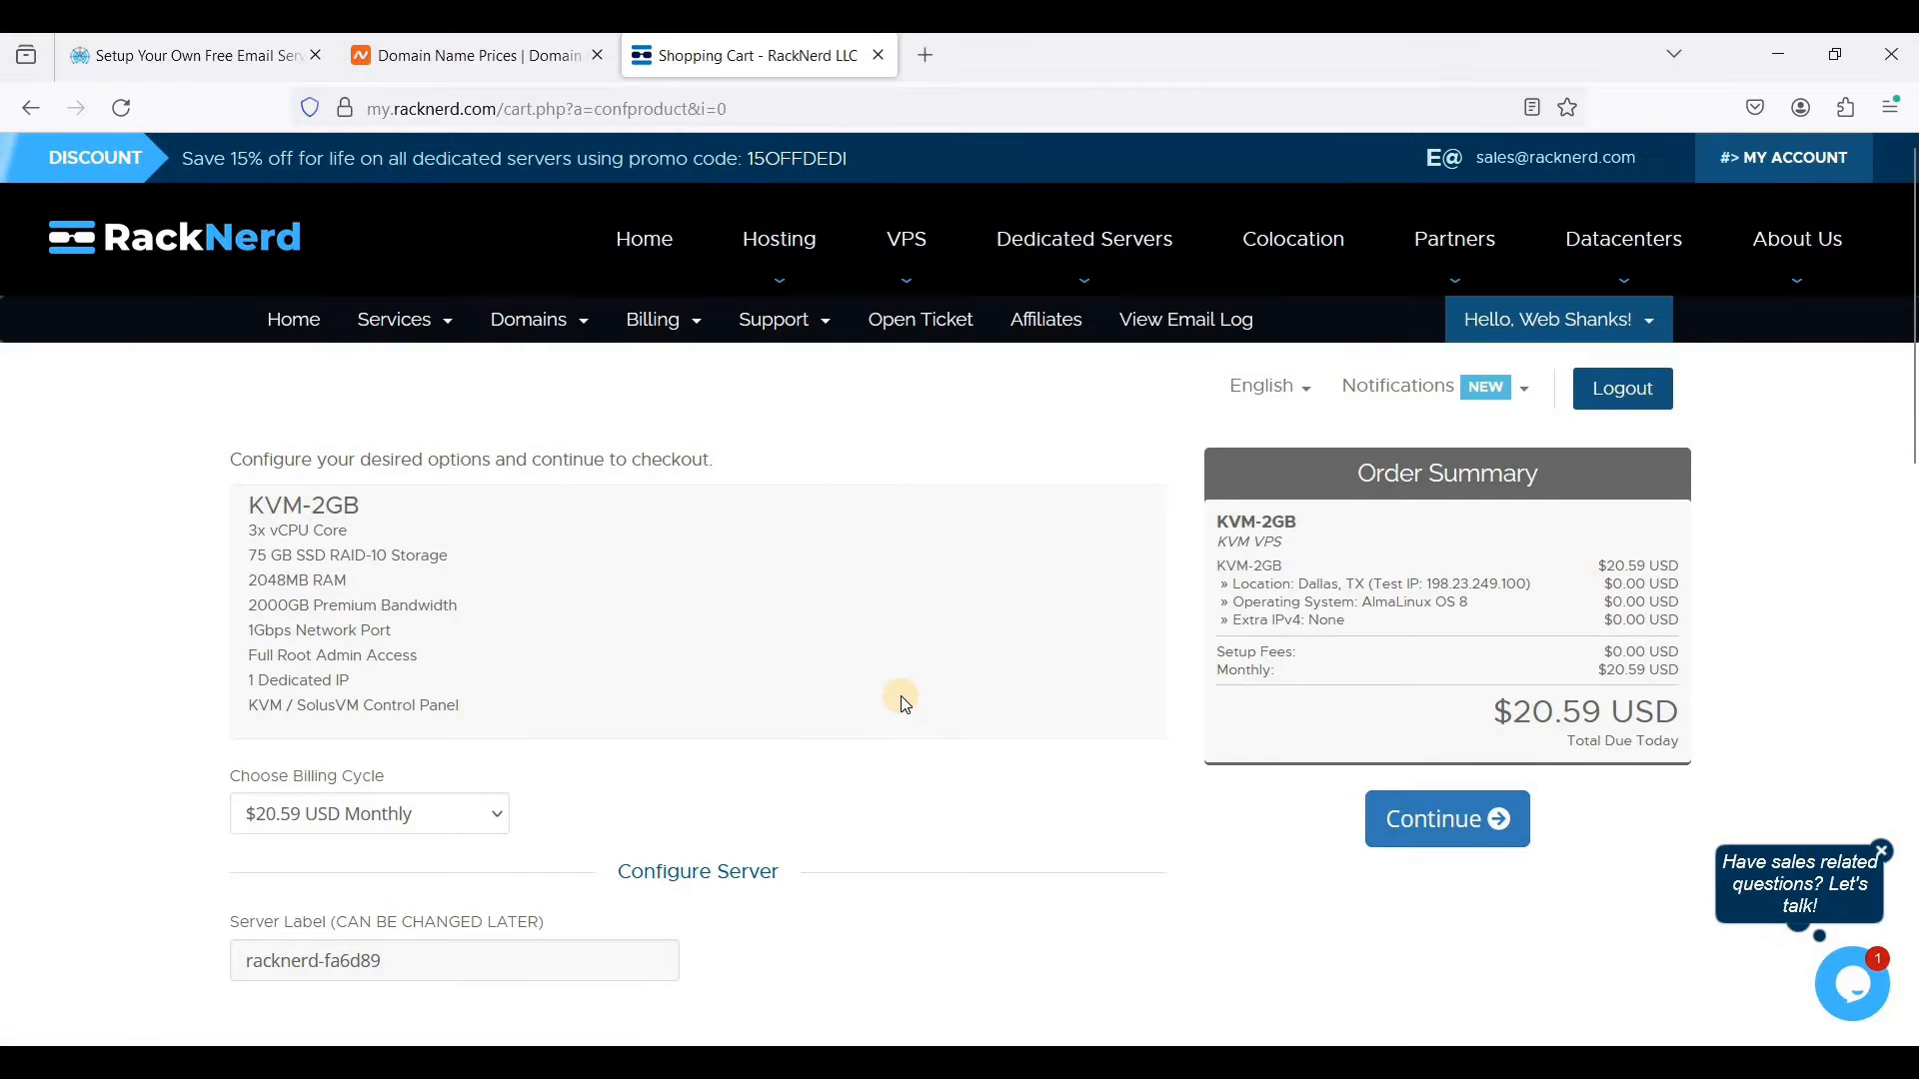
- Keep AlmaLinux OS 8 as the operating system and set the server location to Strasbourg, France
scroll(902, 696, down, 3)
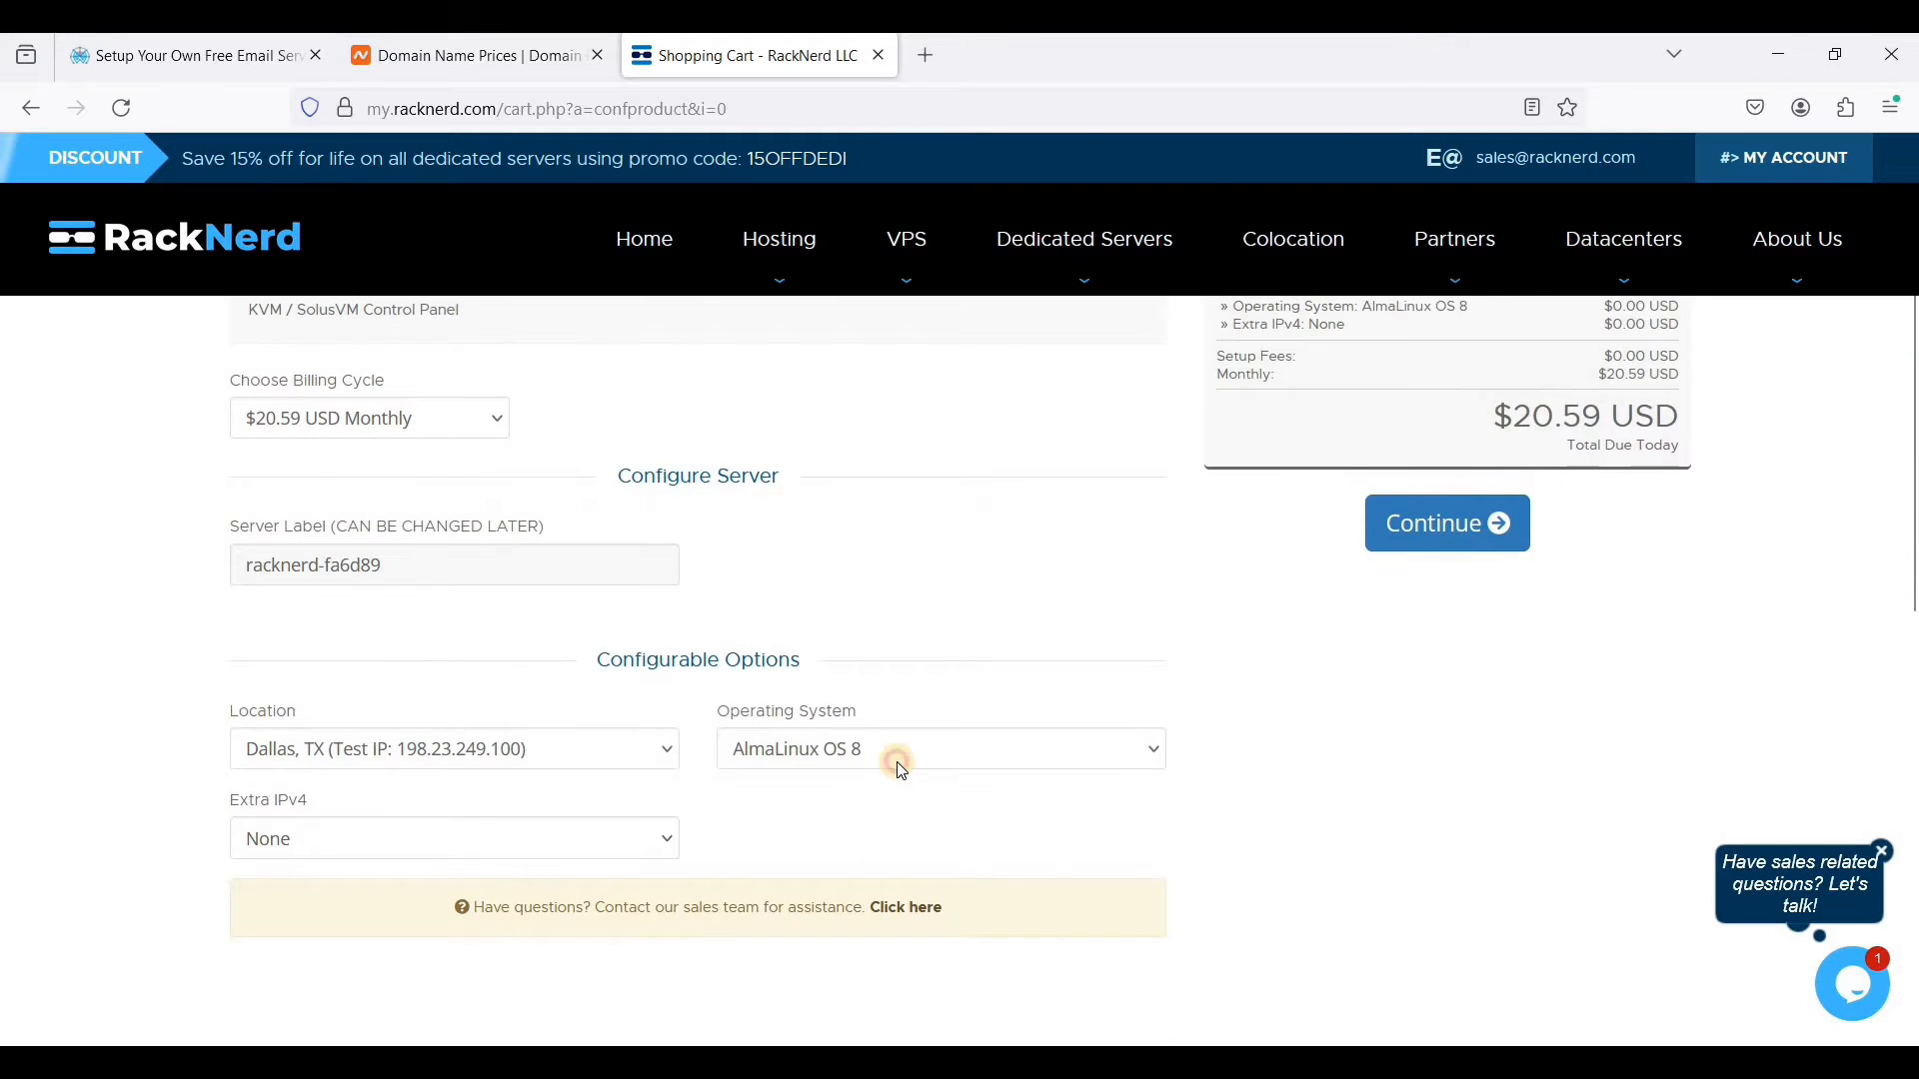
click(902, 751)
click(909, 201)
click(547, 763)
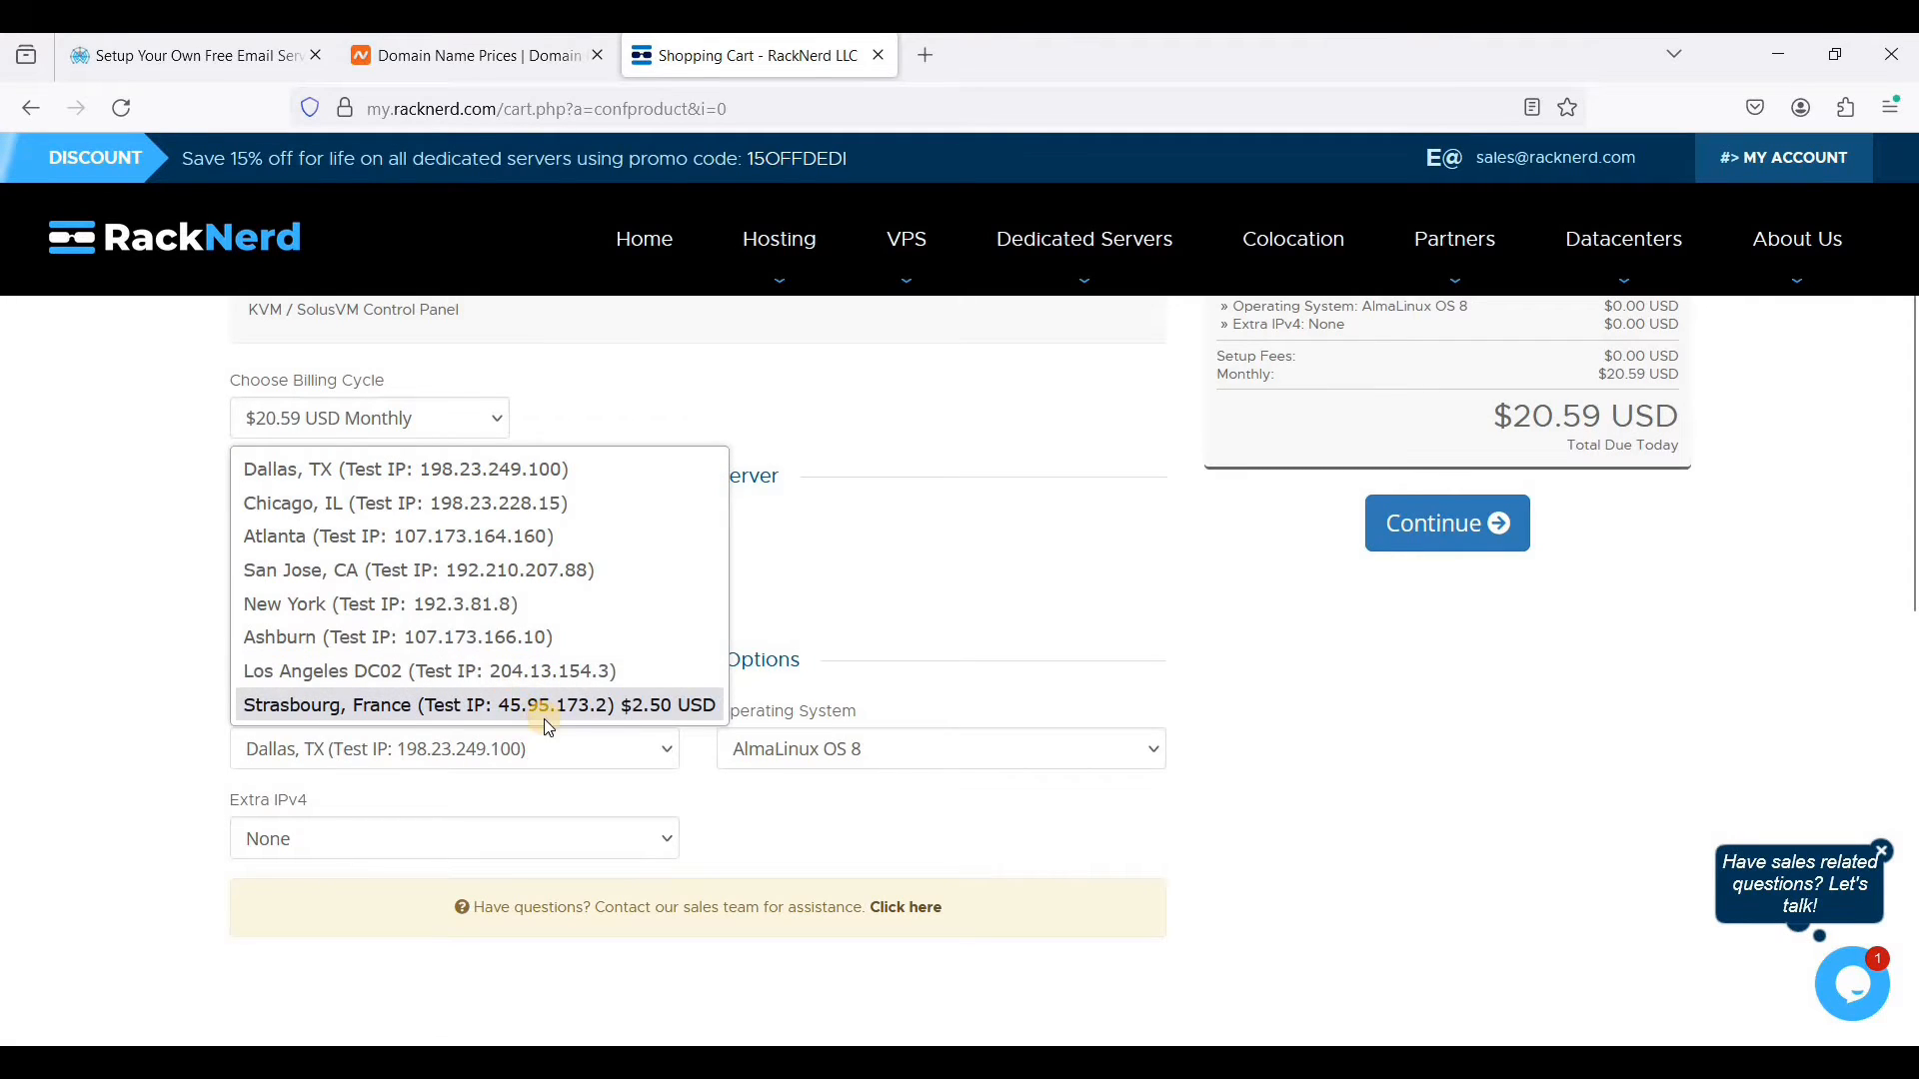
click(544, 713)
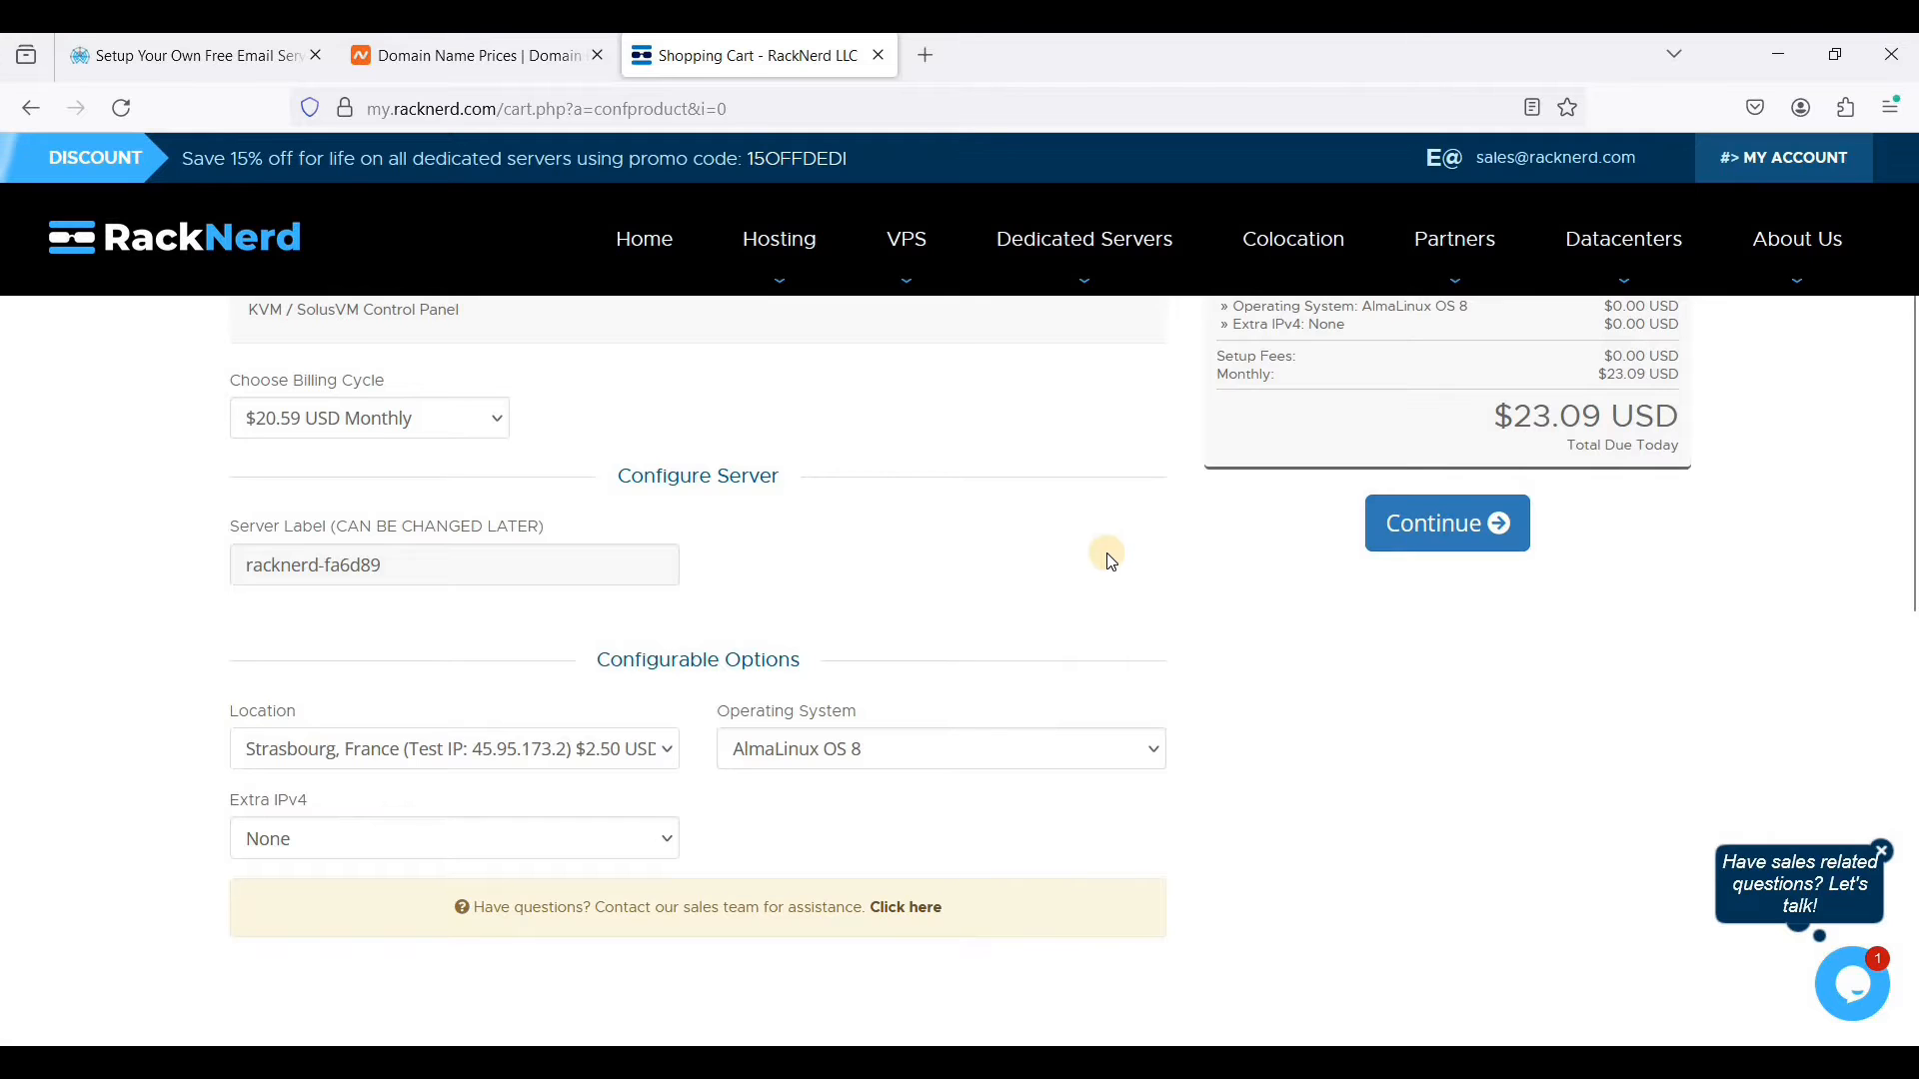
- Open a new ticket form for RackNerd's Support department
scroll(1110, 560, up, 2)
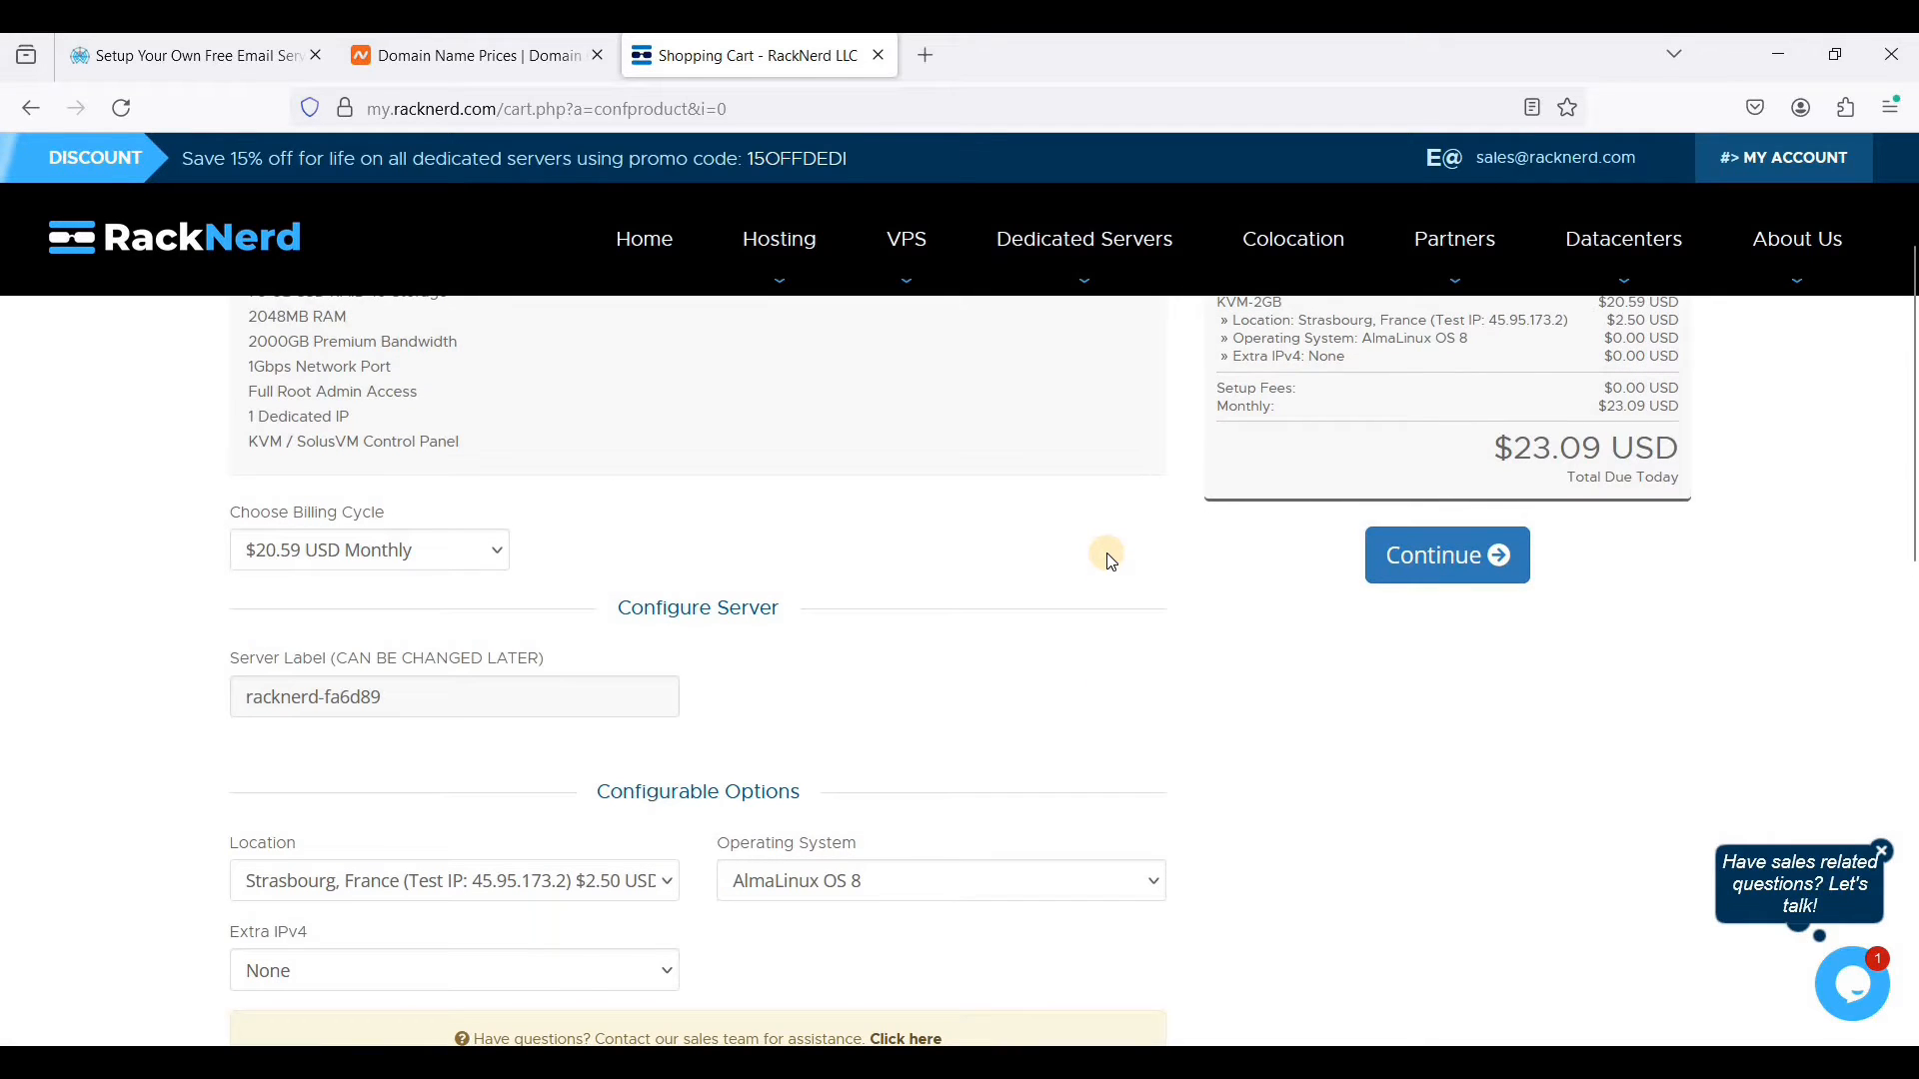
scroll(1109, 560, up, 4)
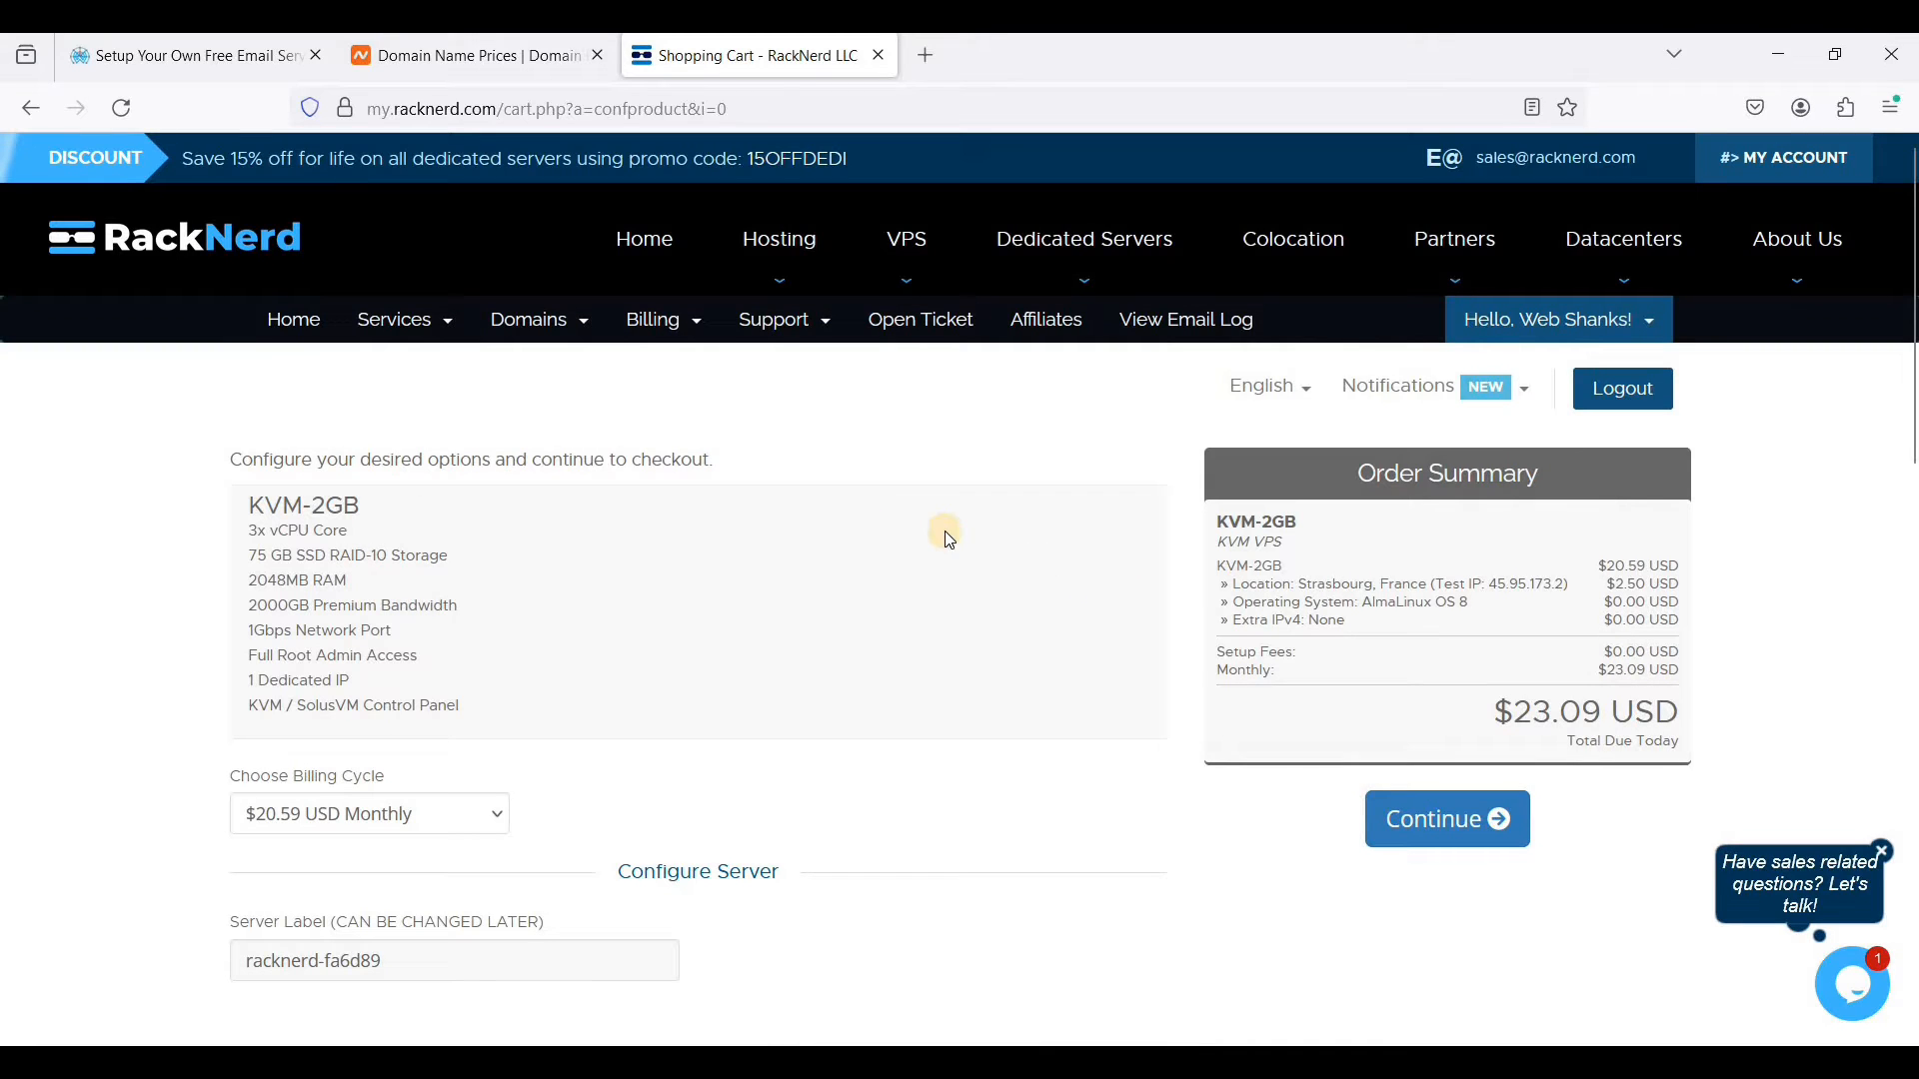
click(798, 321)
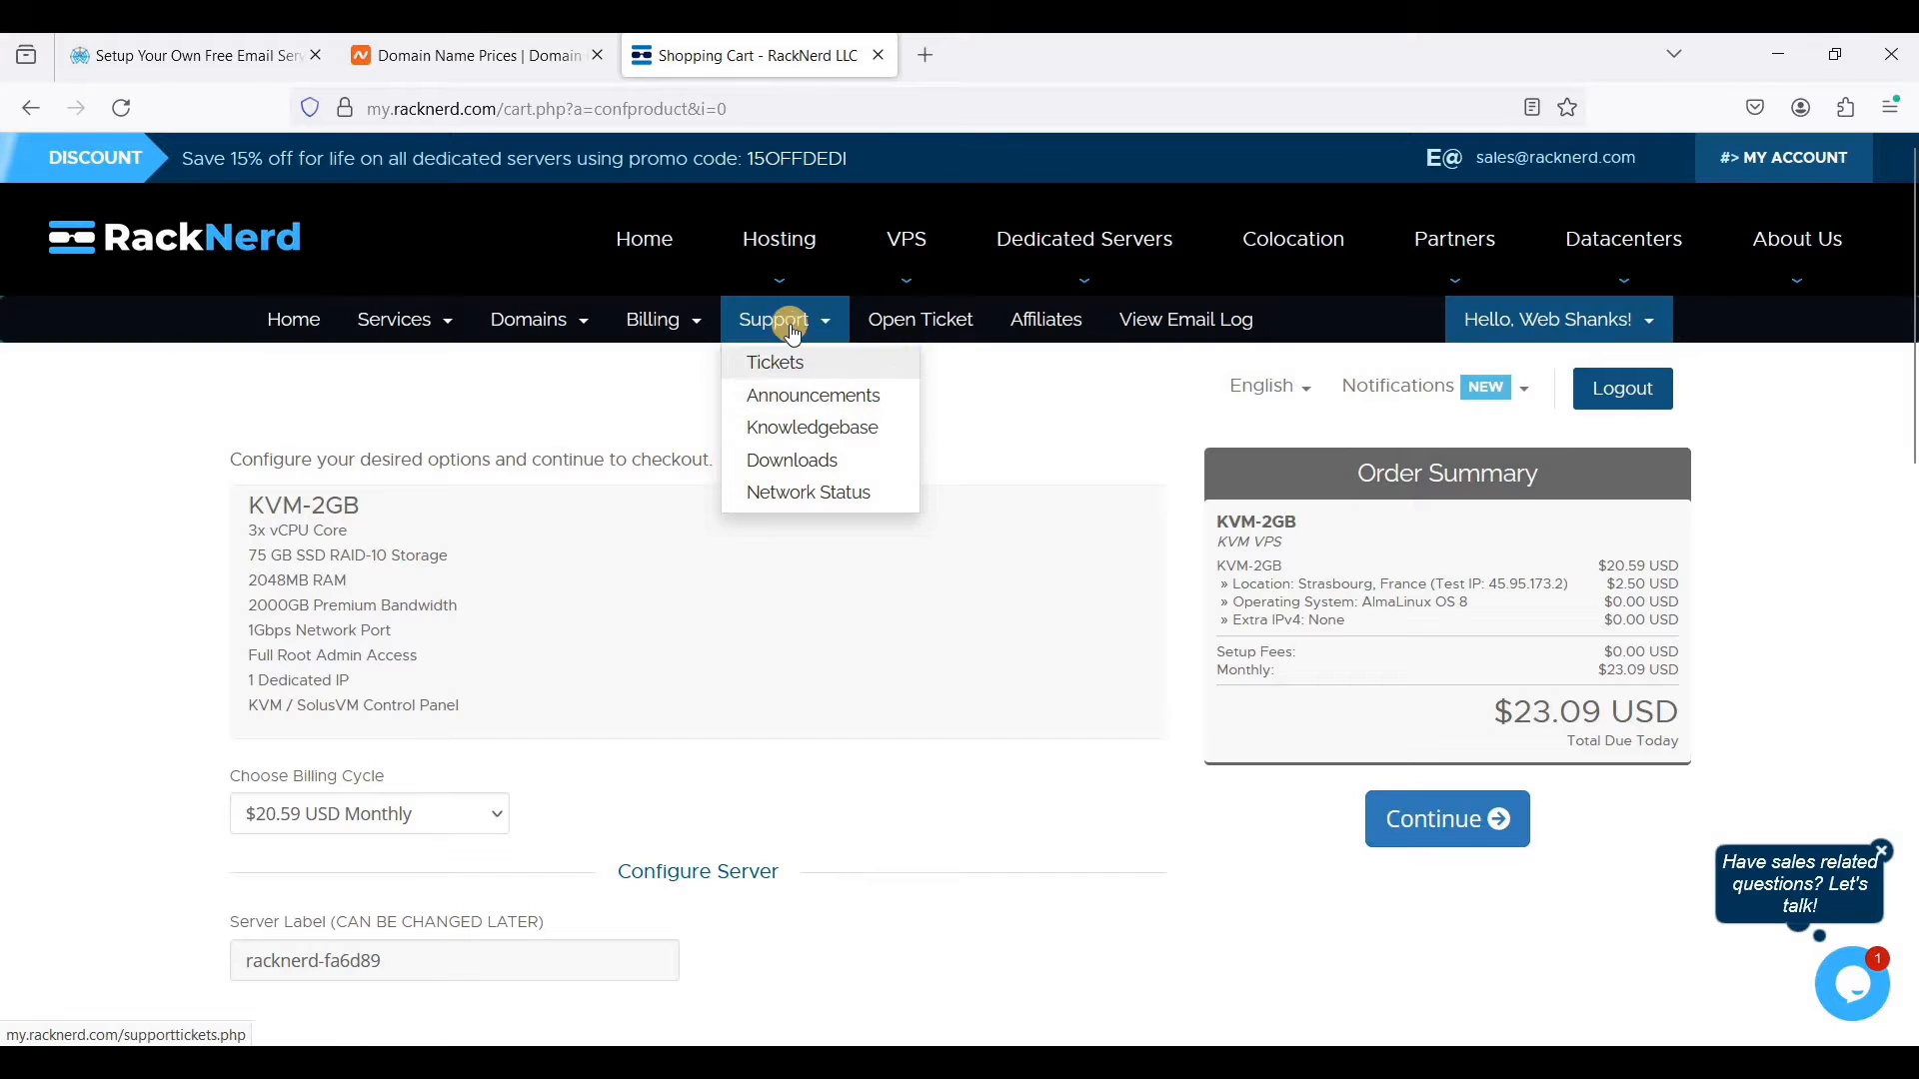
click(925, 338)
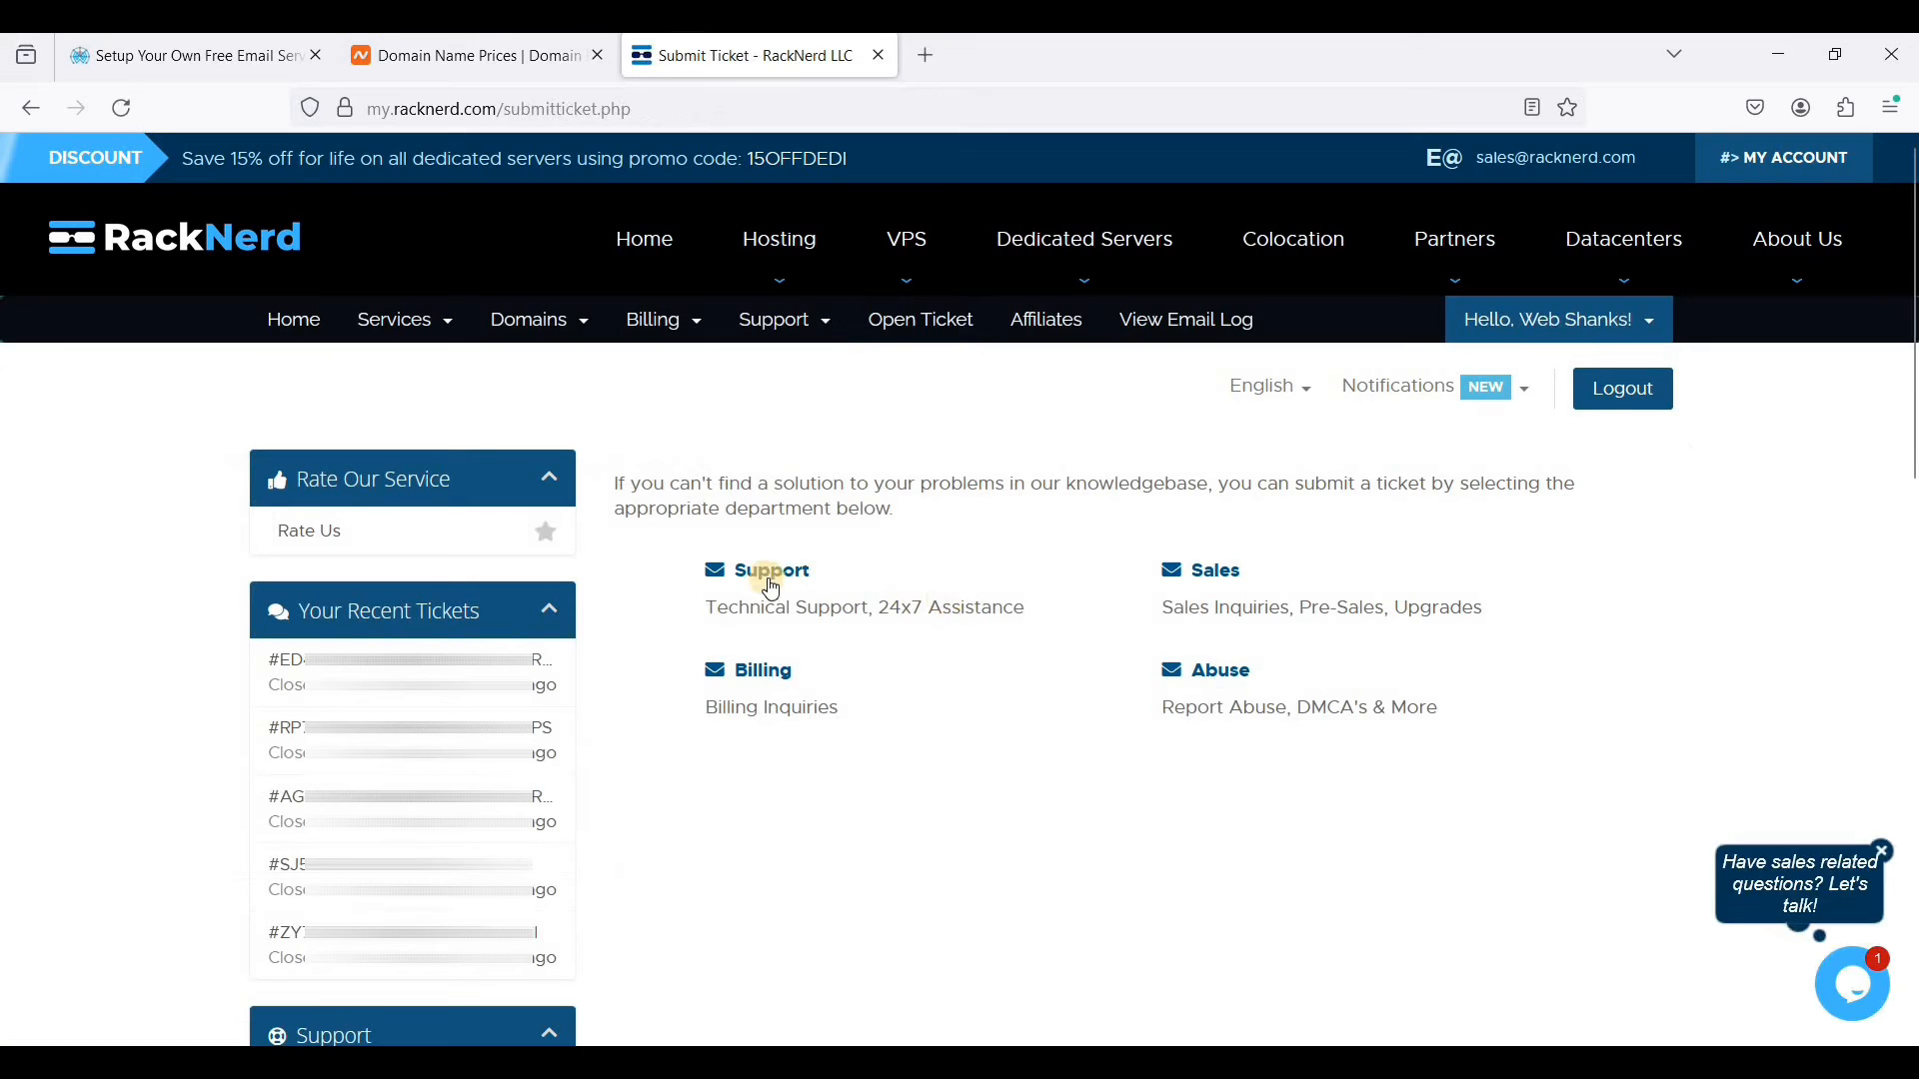
click(775, 587)
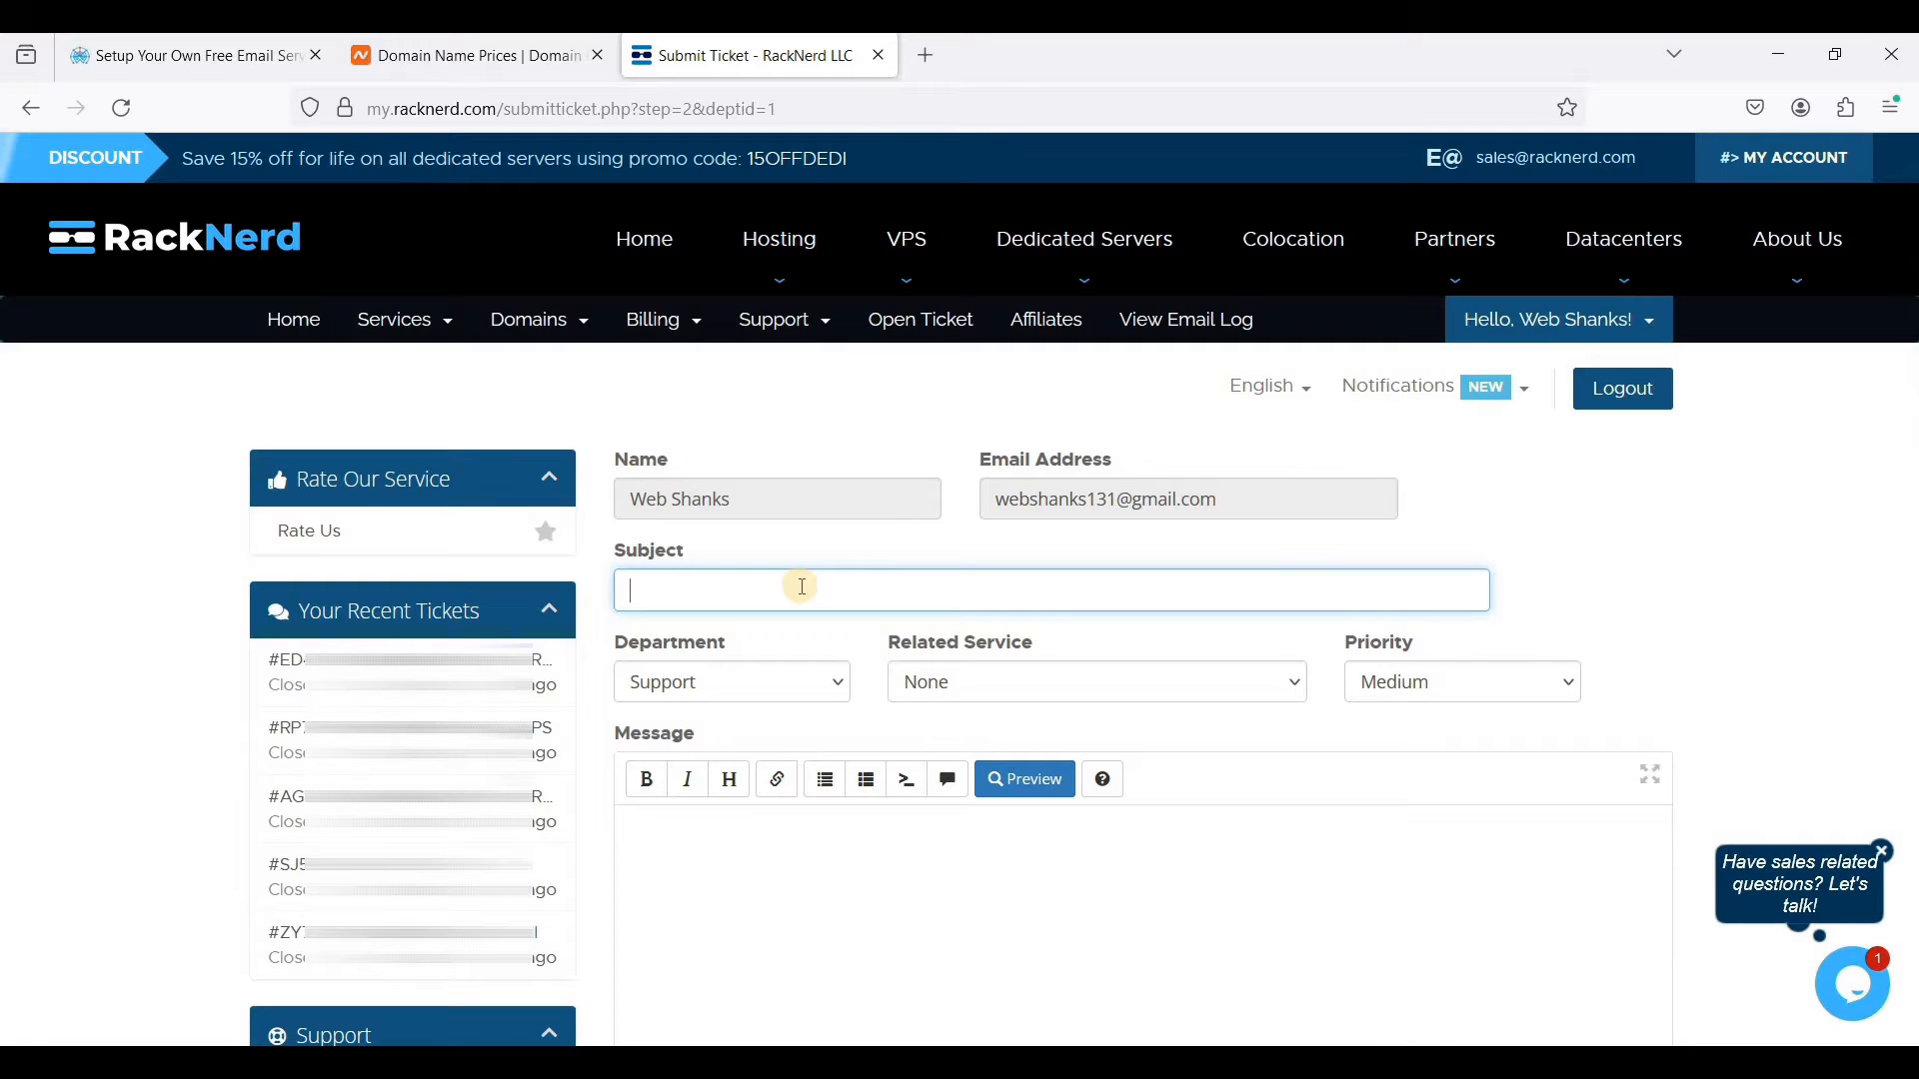
- Enter "Requesting for an IPv6" as the ticket subject
text(Requesting for an IPv6)
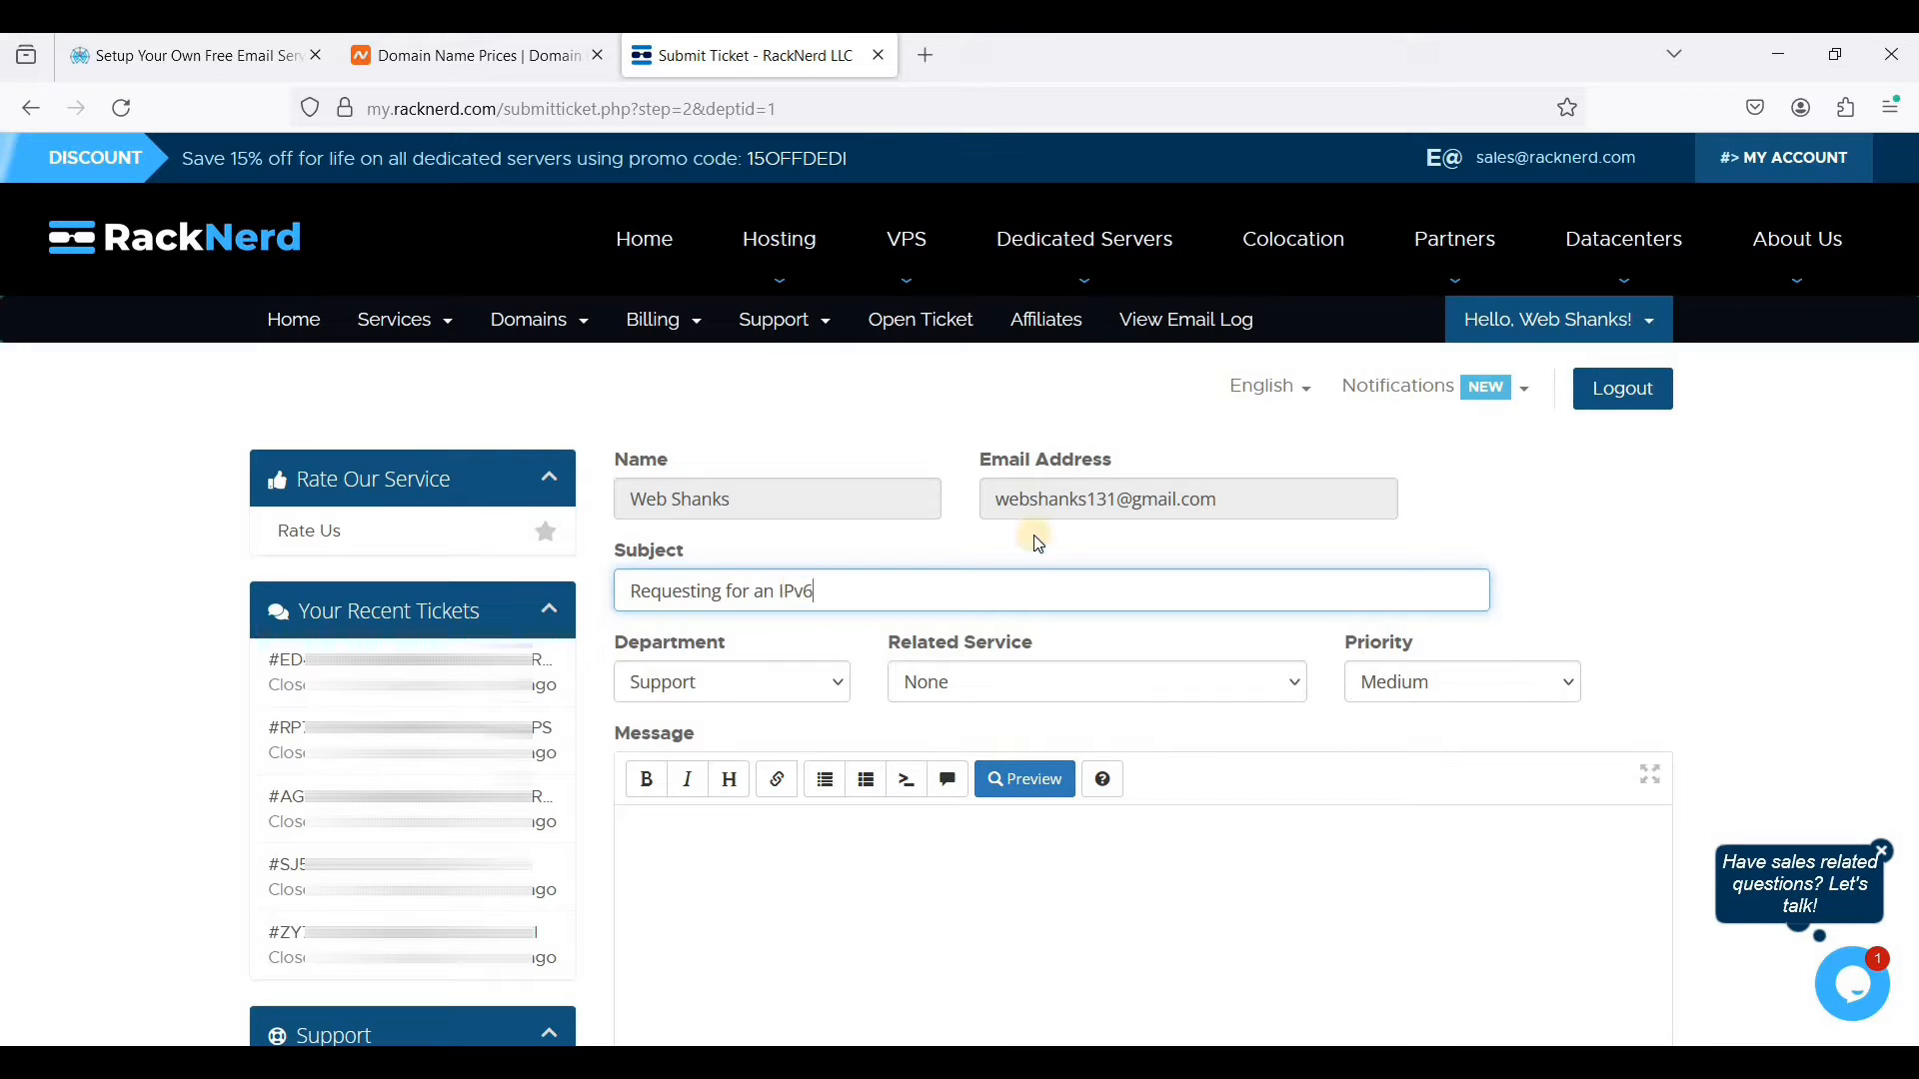
- Write the ticket message "Hi, I would like to request for an IPv6." with the greeting on its own line
click(1018, 937)
text(Hi,)
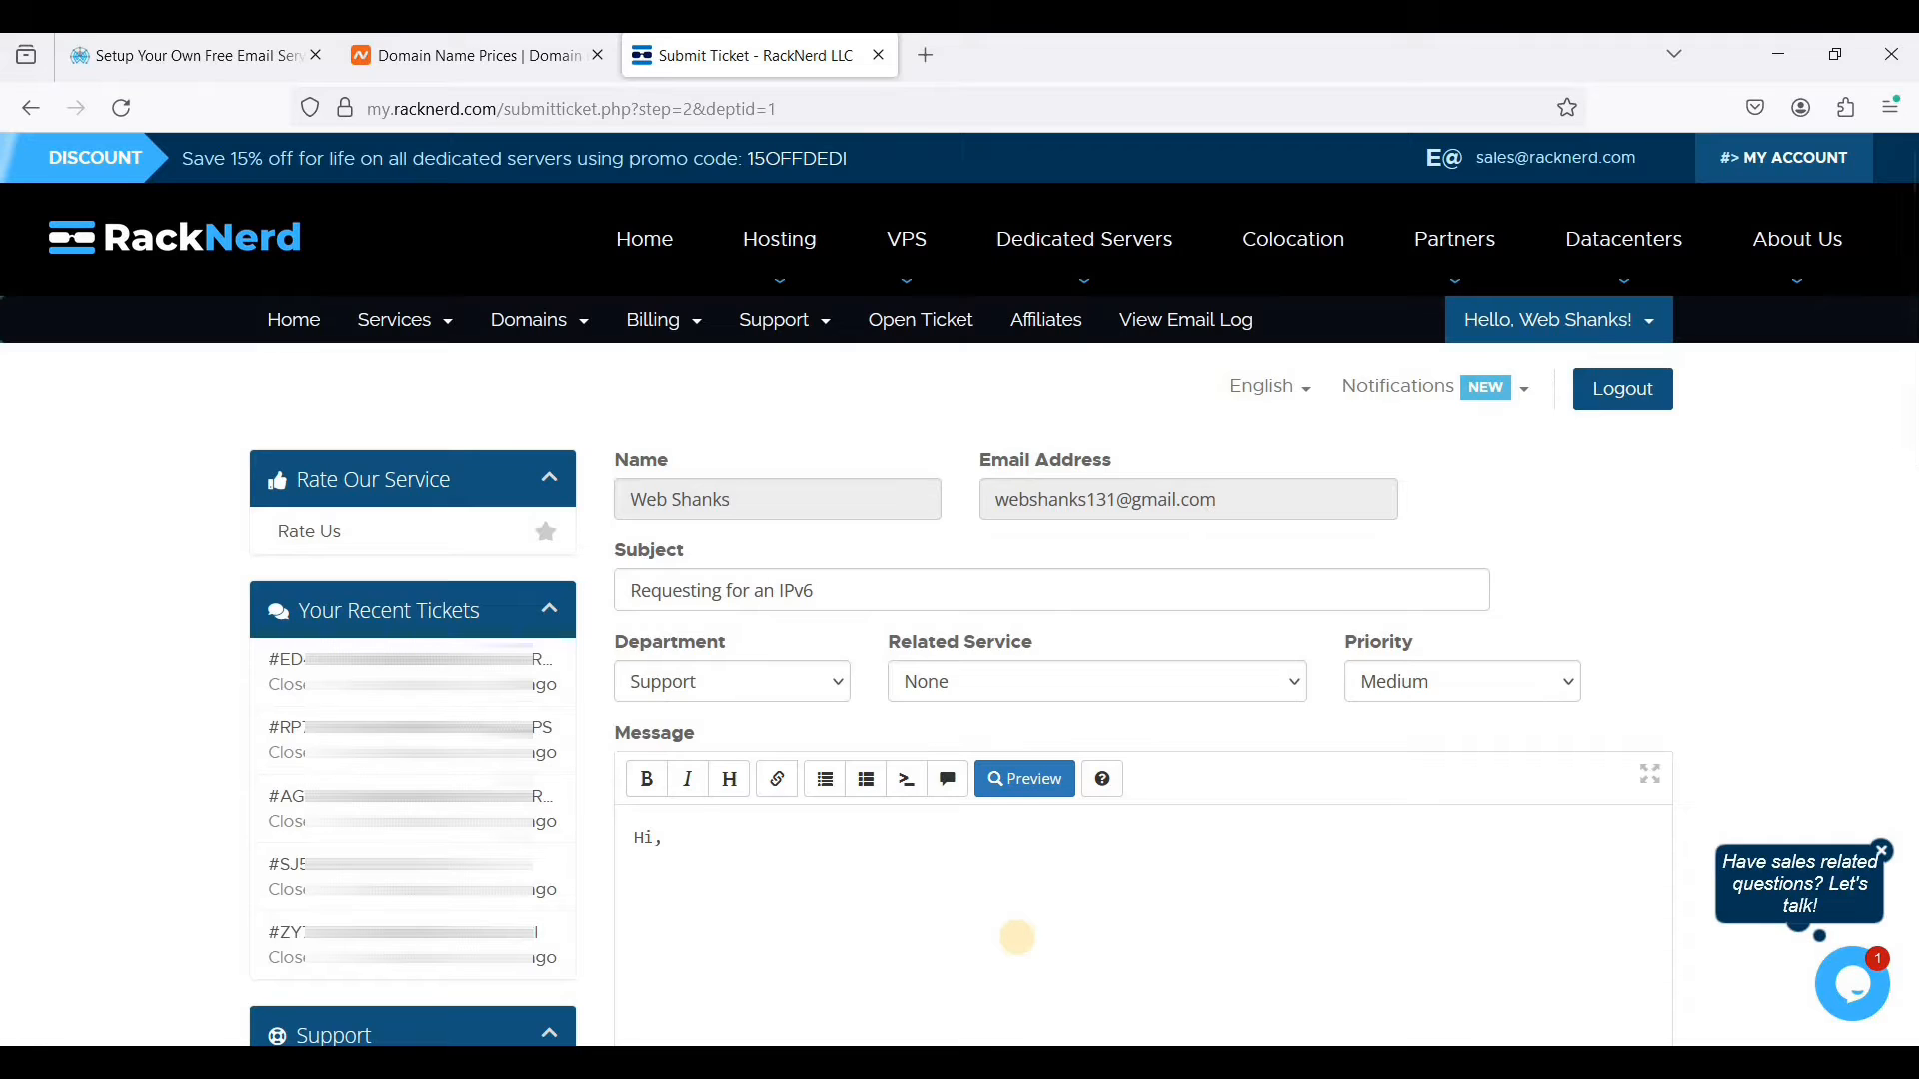
text(Re)
text(I would)
text( lik)
text(e to request for an IPv)
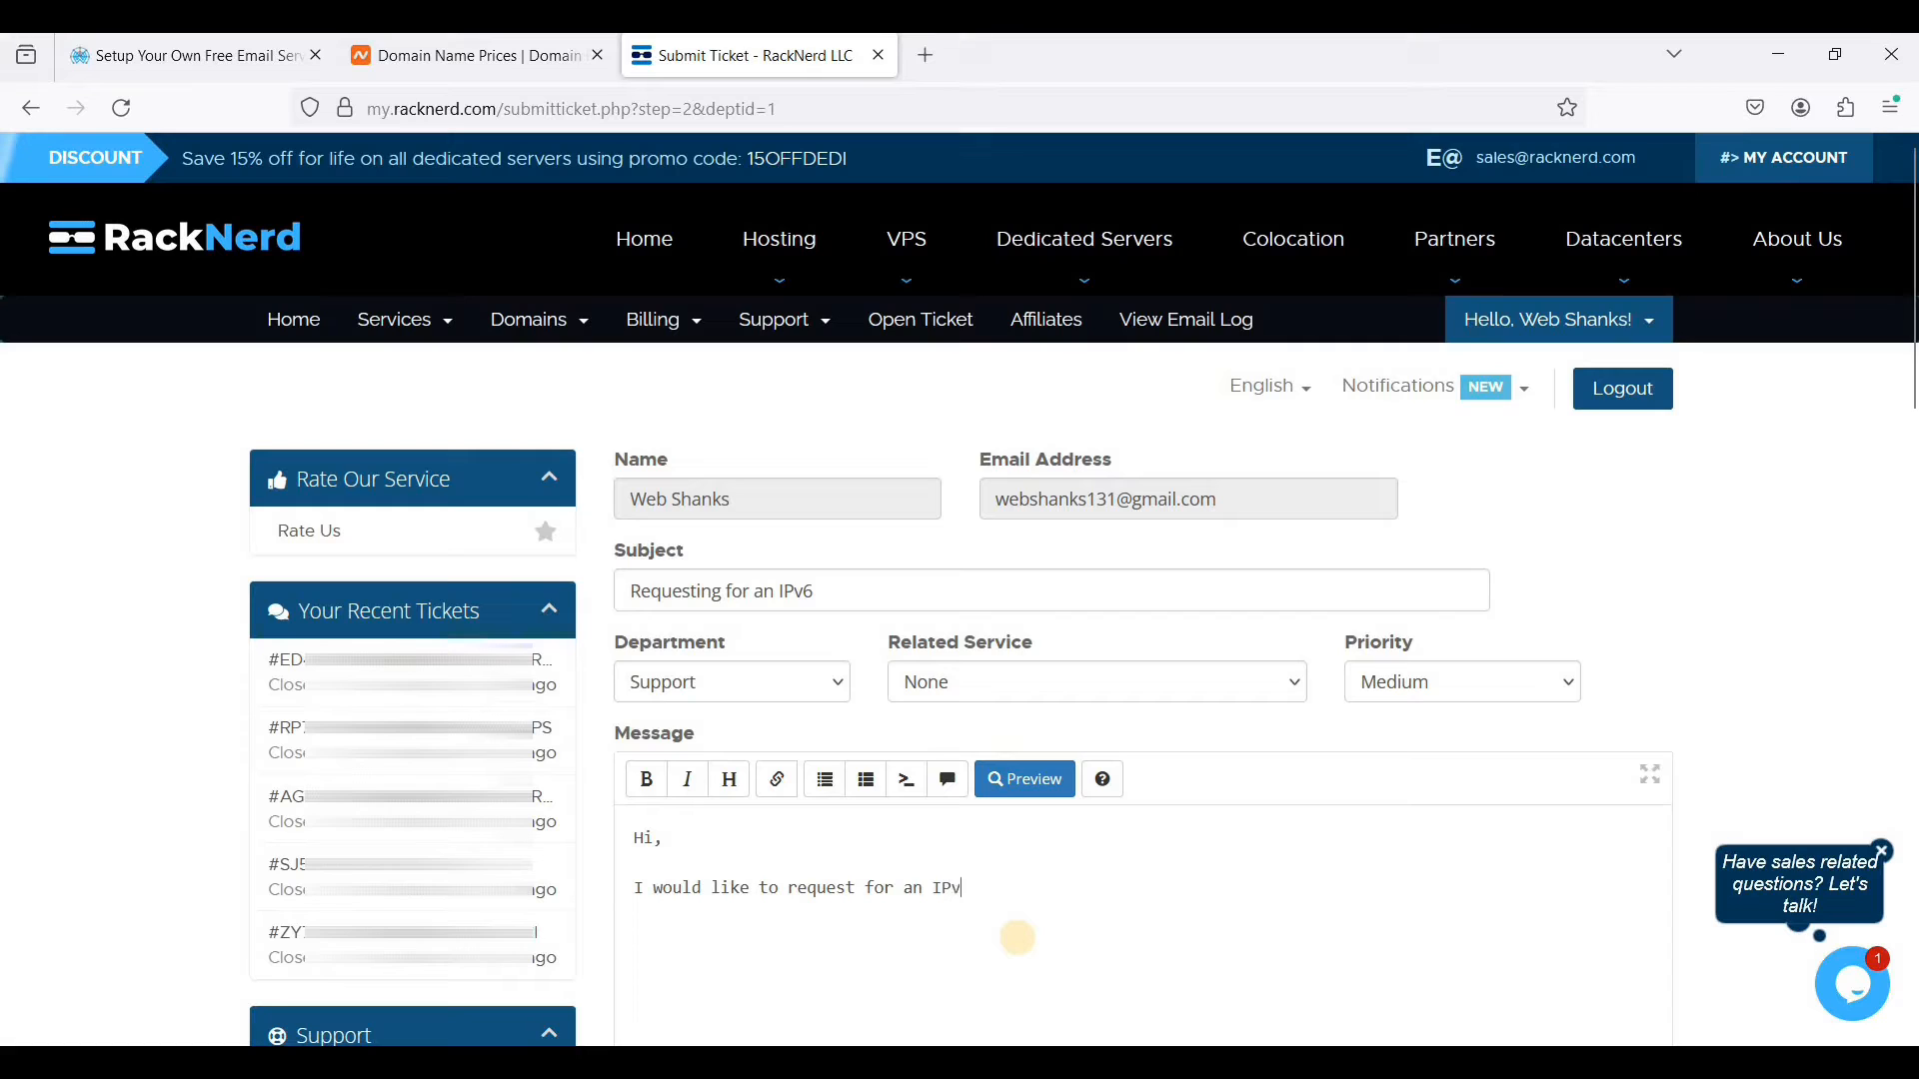
text(6.)
- Open the VPS control panel in a new browser tab and examine the server's IP address and IPv6 allocation
click(926, 64)
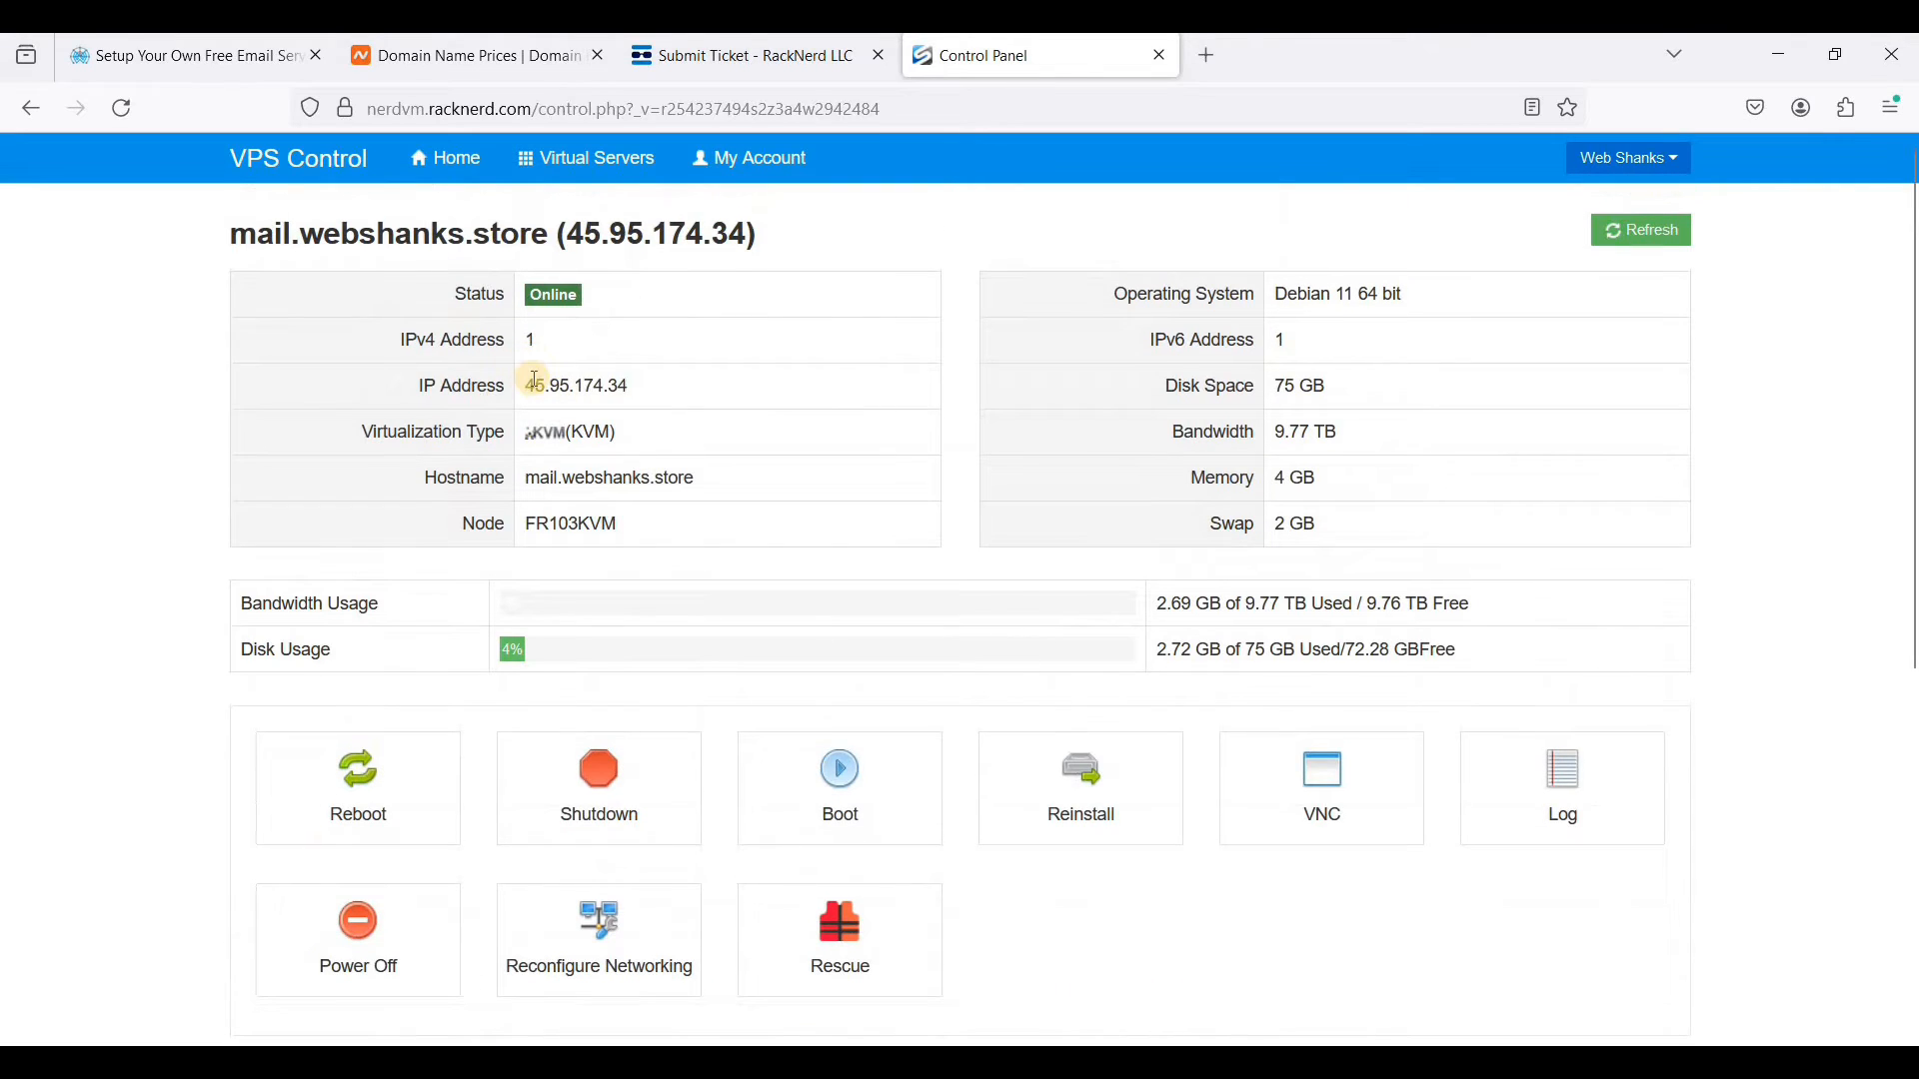
drag(527, 386, 681, 397)
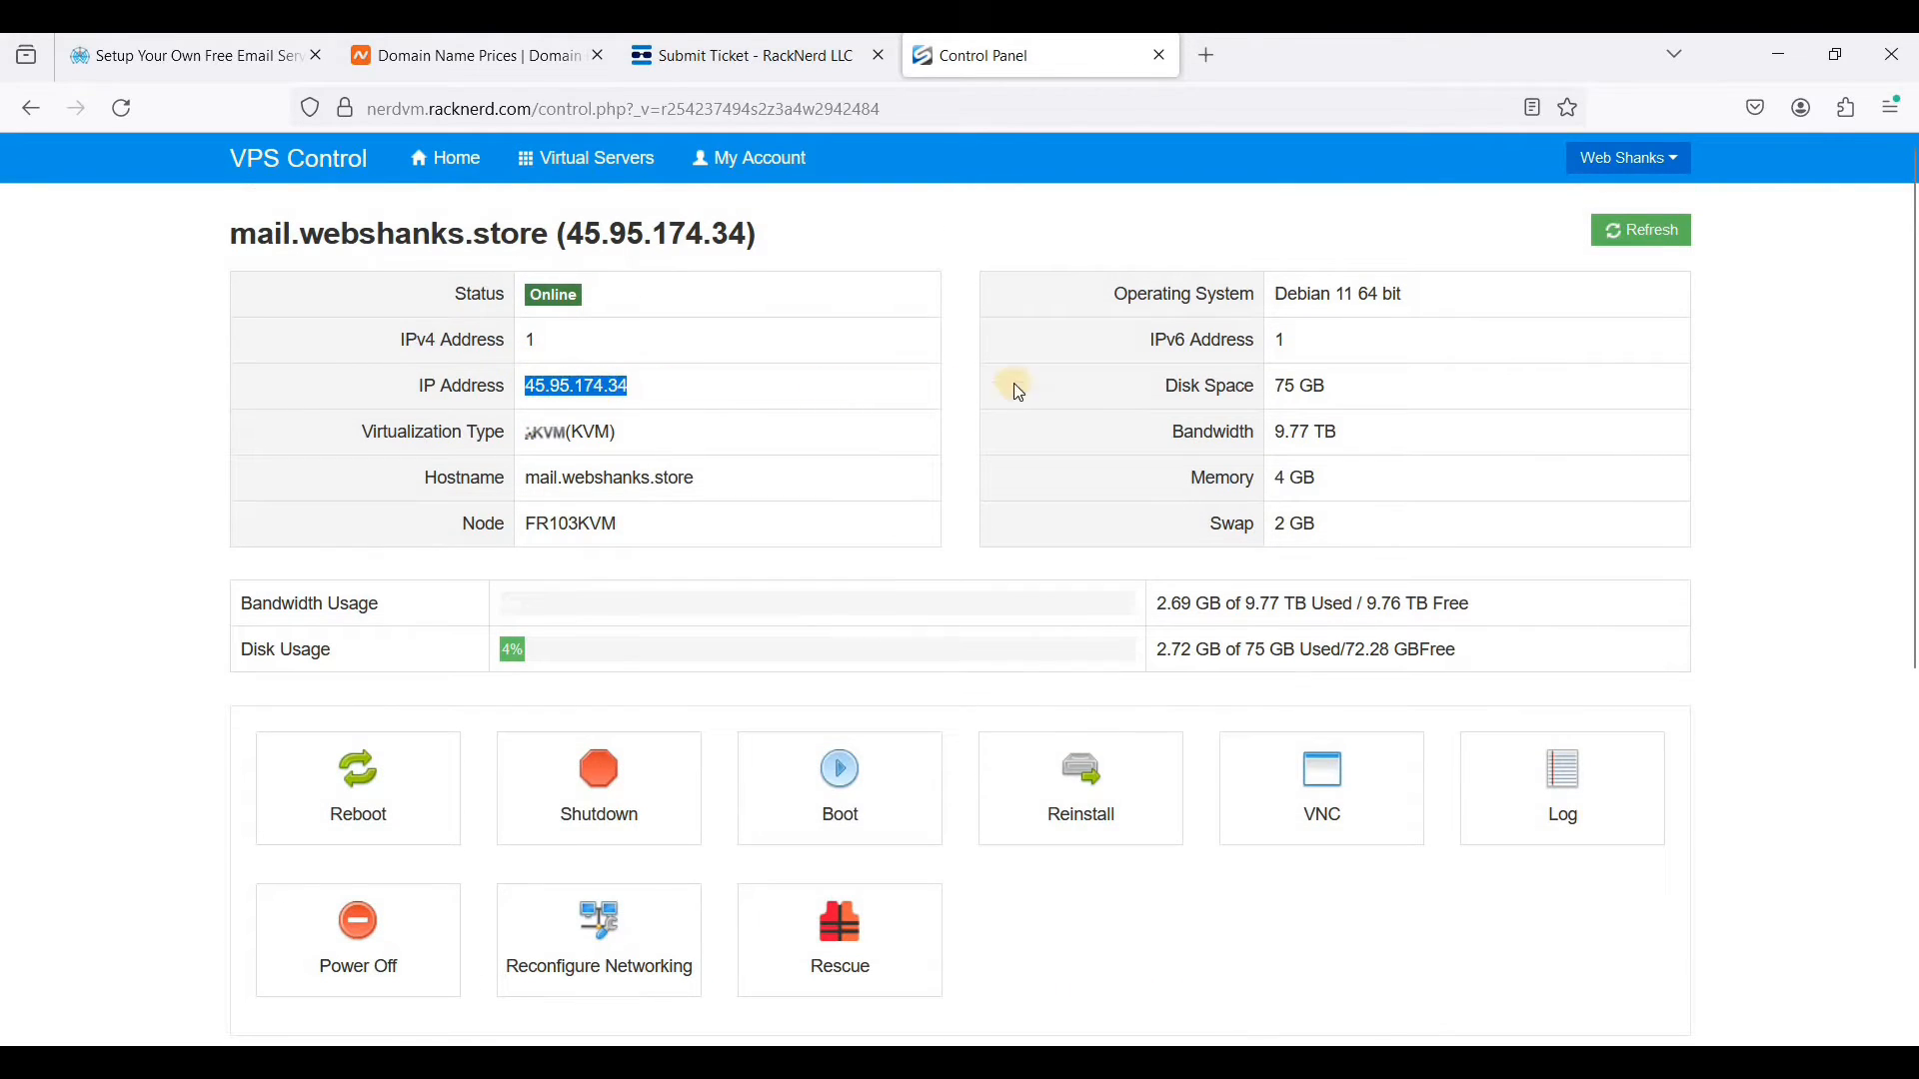
click(1272, 350)
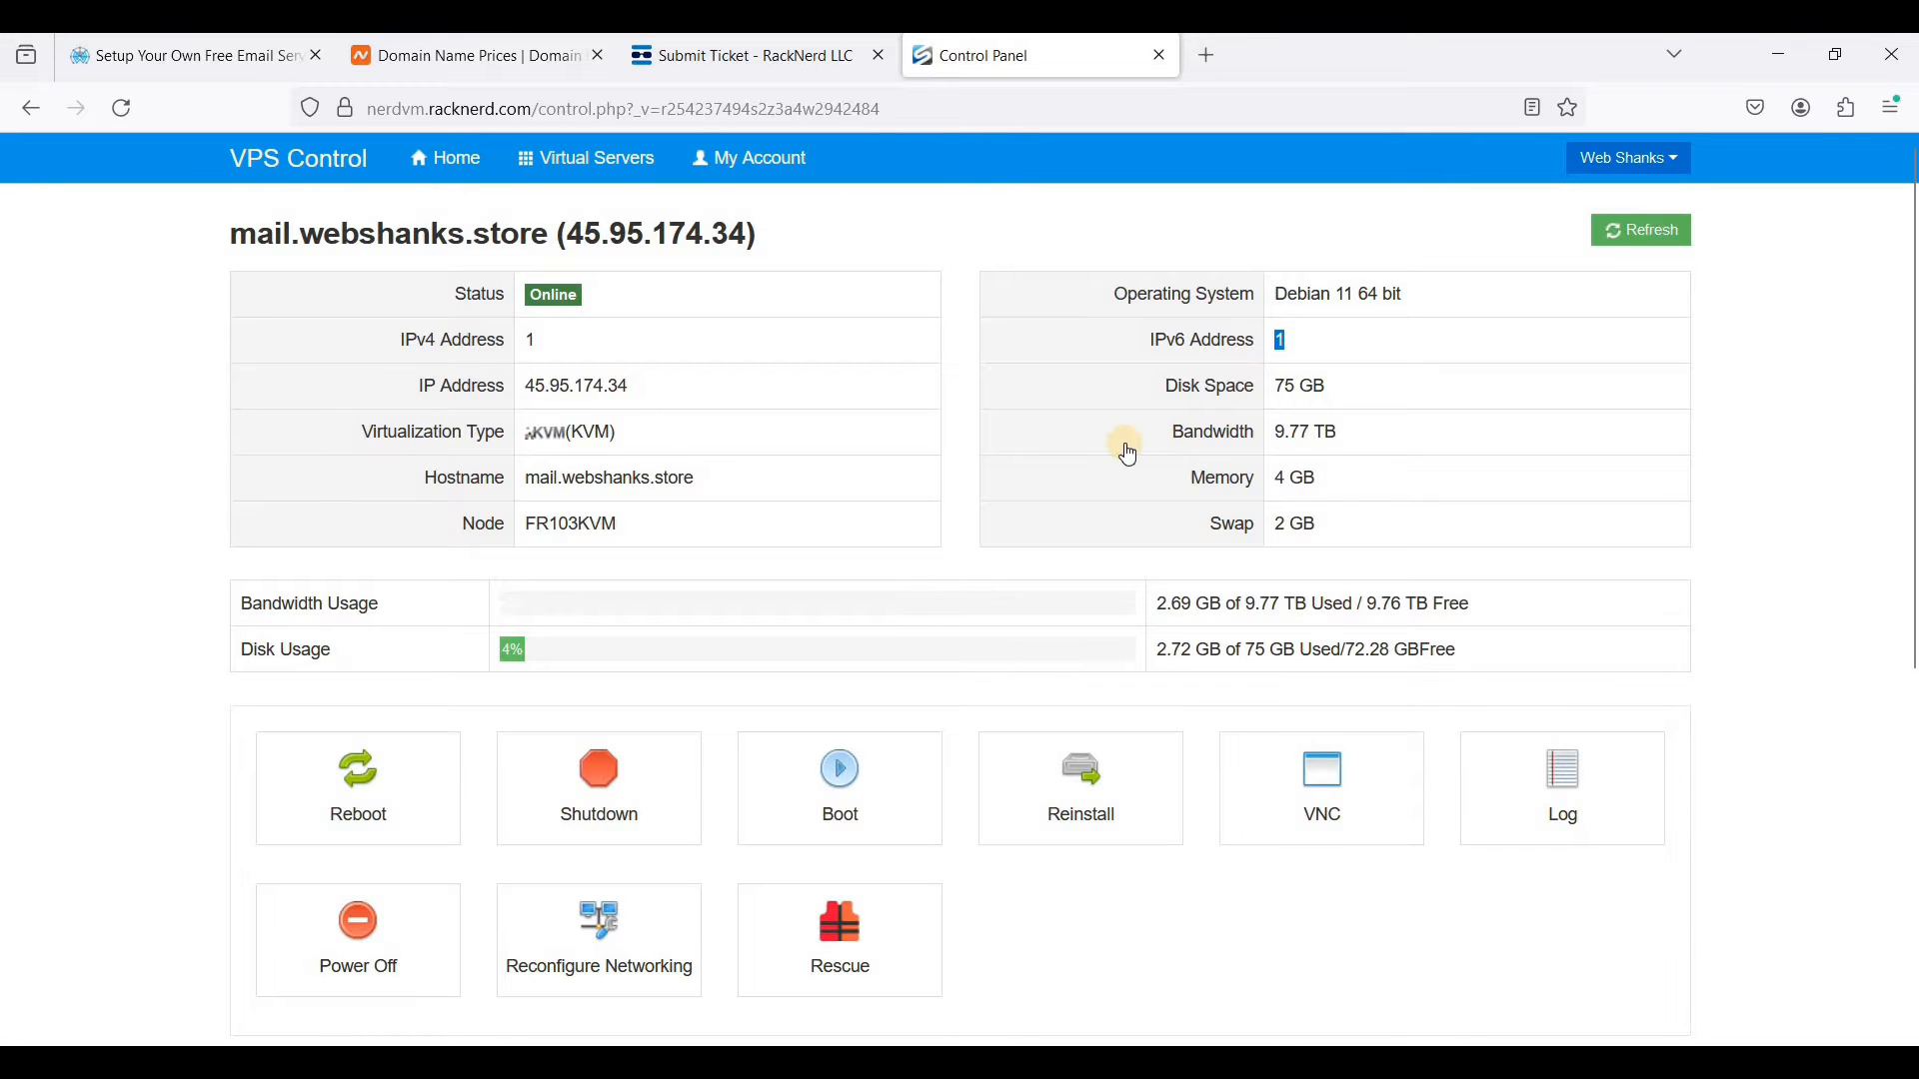
scroll(1110, 470, down, 4)
scroll(1092, 493, up, 4)
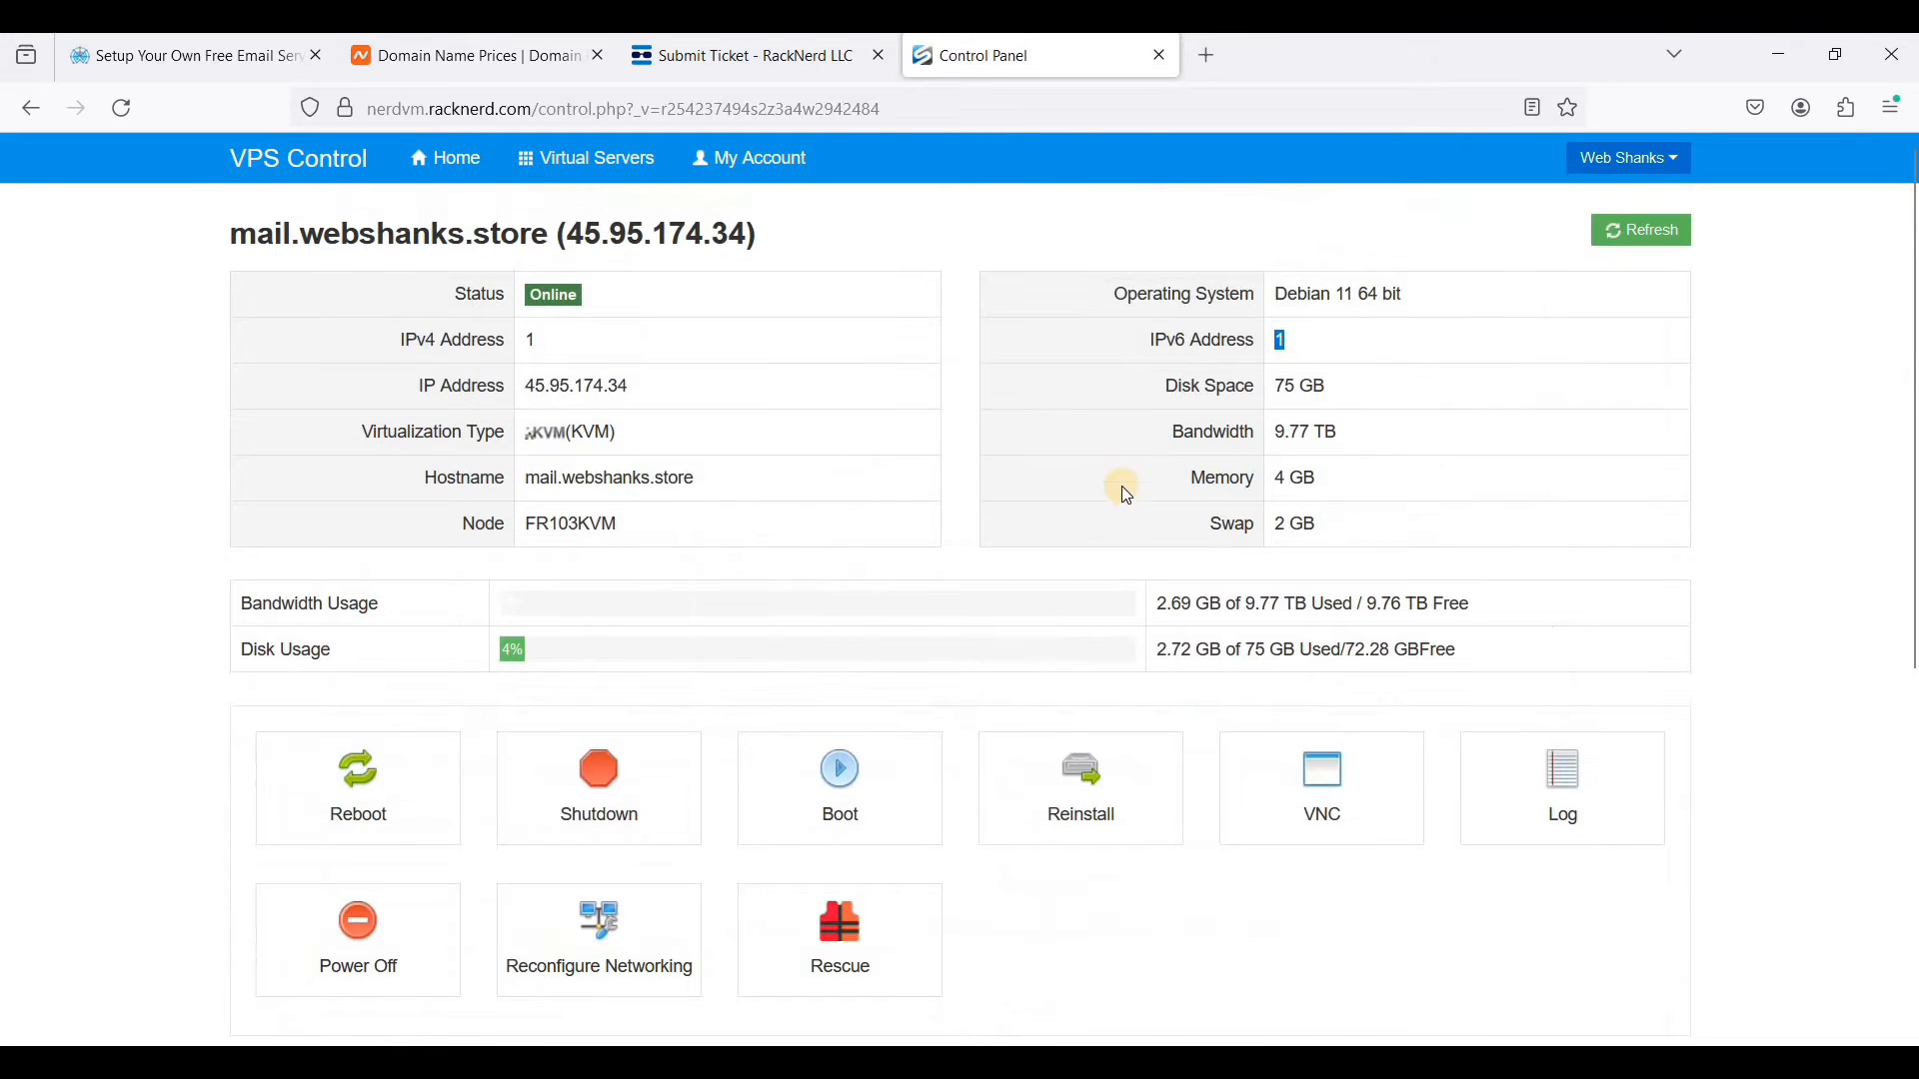
click(1348, 374)
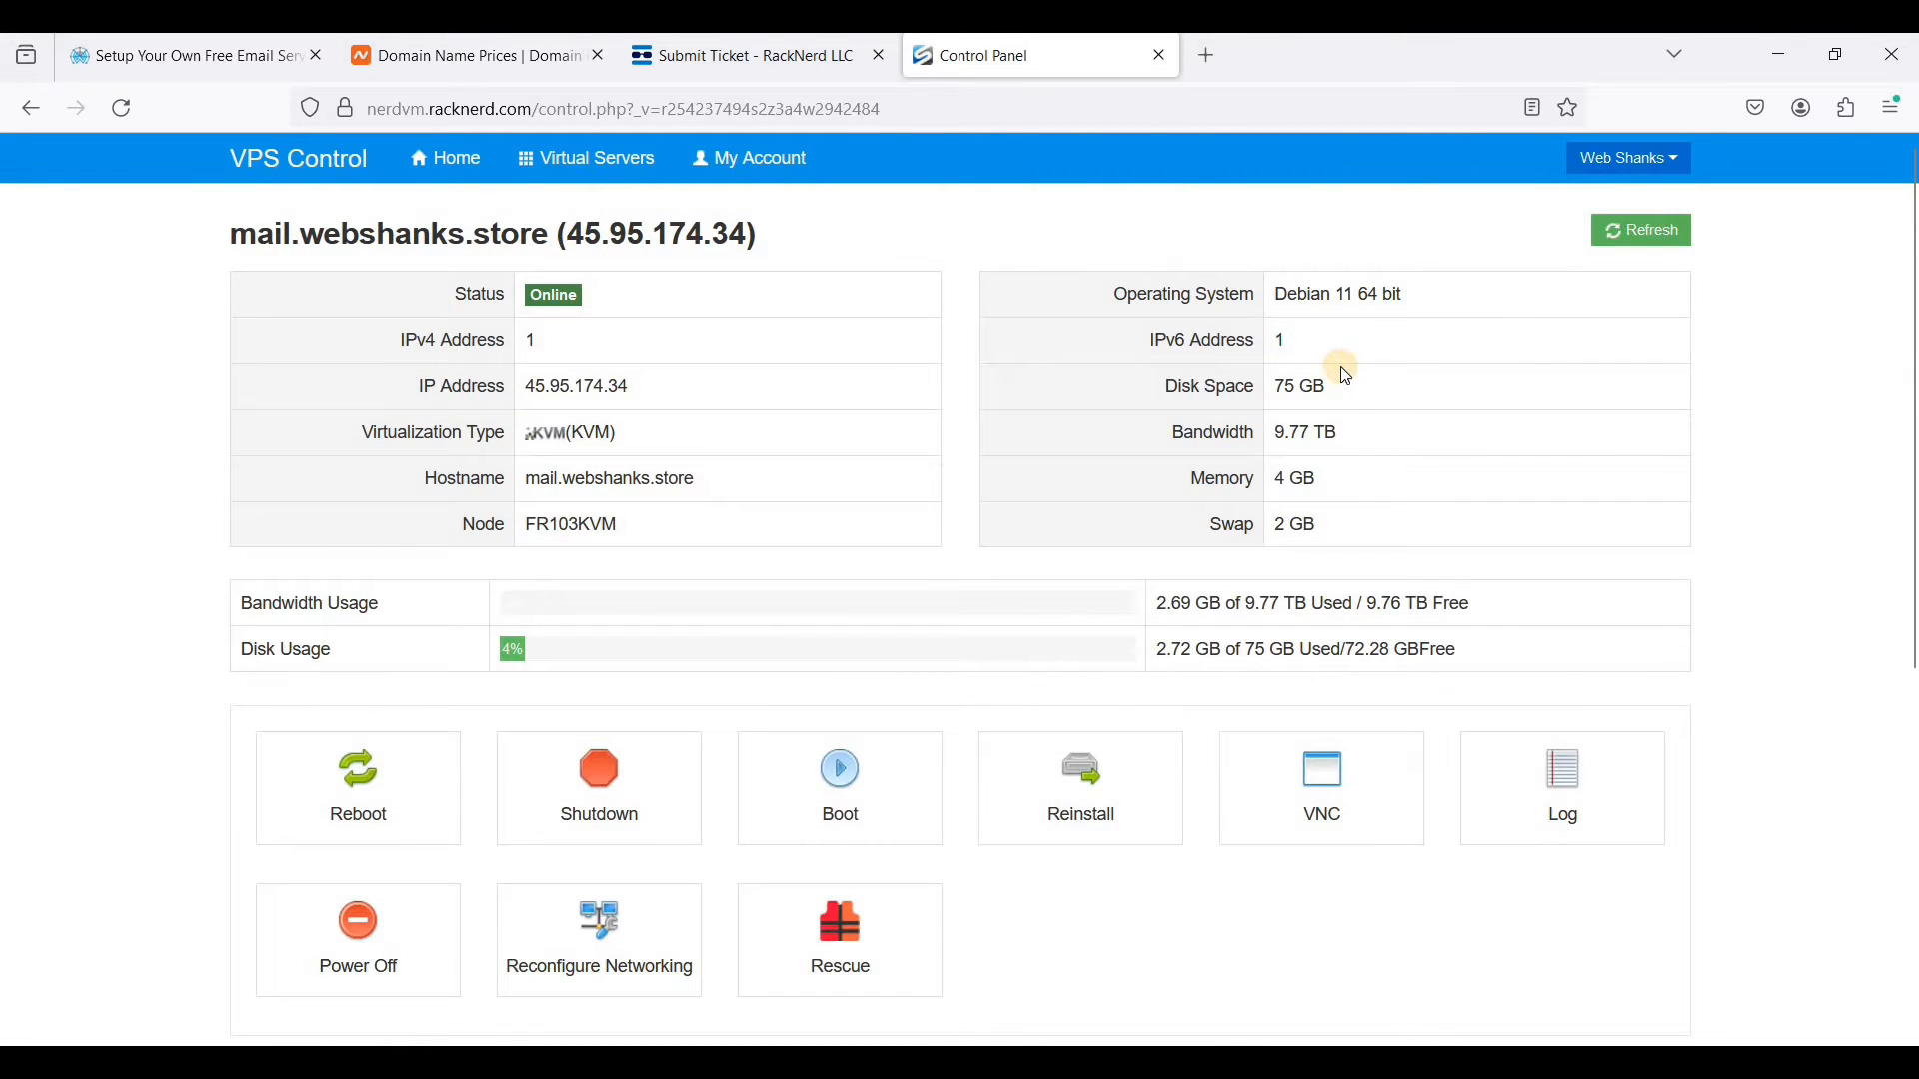
- Open mxtoolbox.com/blacklists.aspx in a new browser tab
click(1207, 63)
text(mxtoolbox.com/blacklists.aspx)
key(Return)
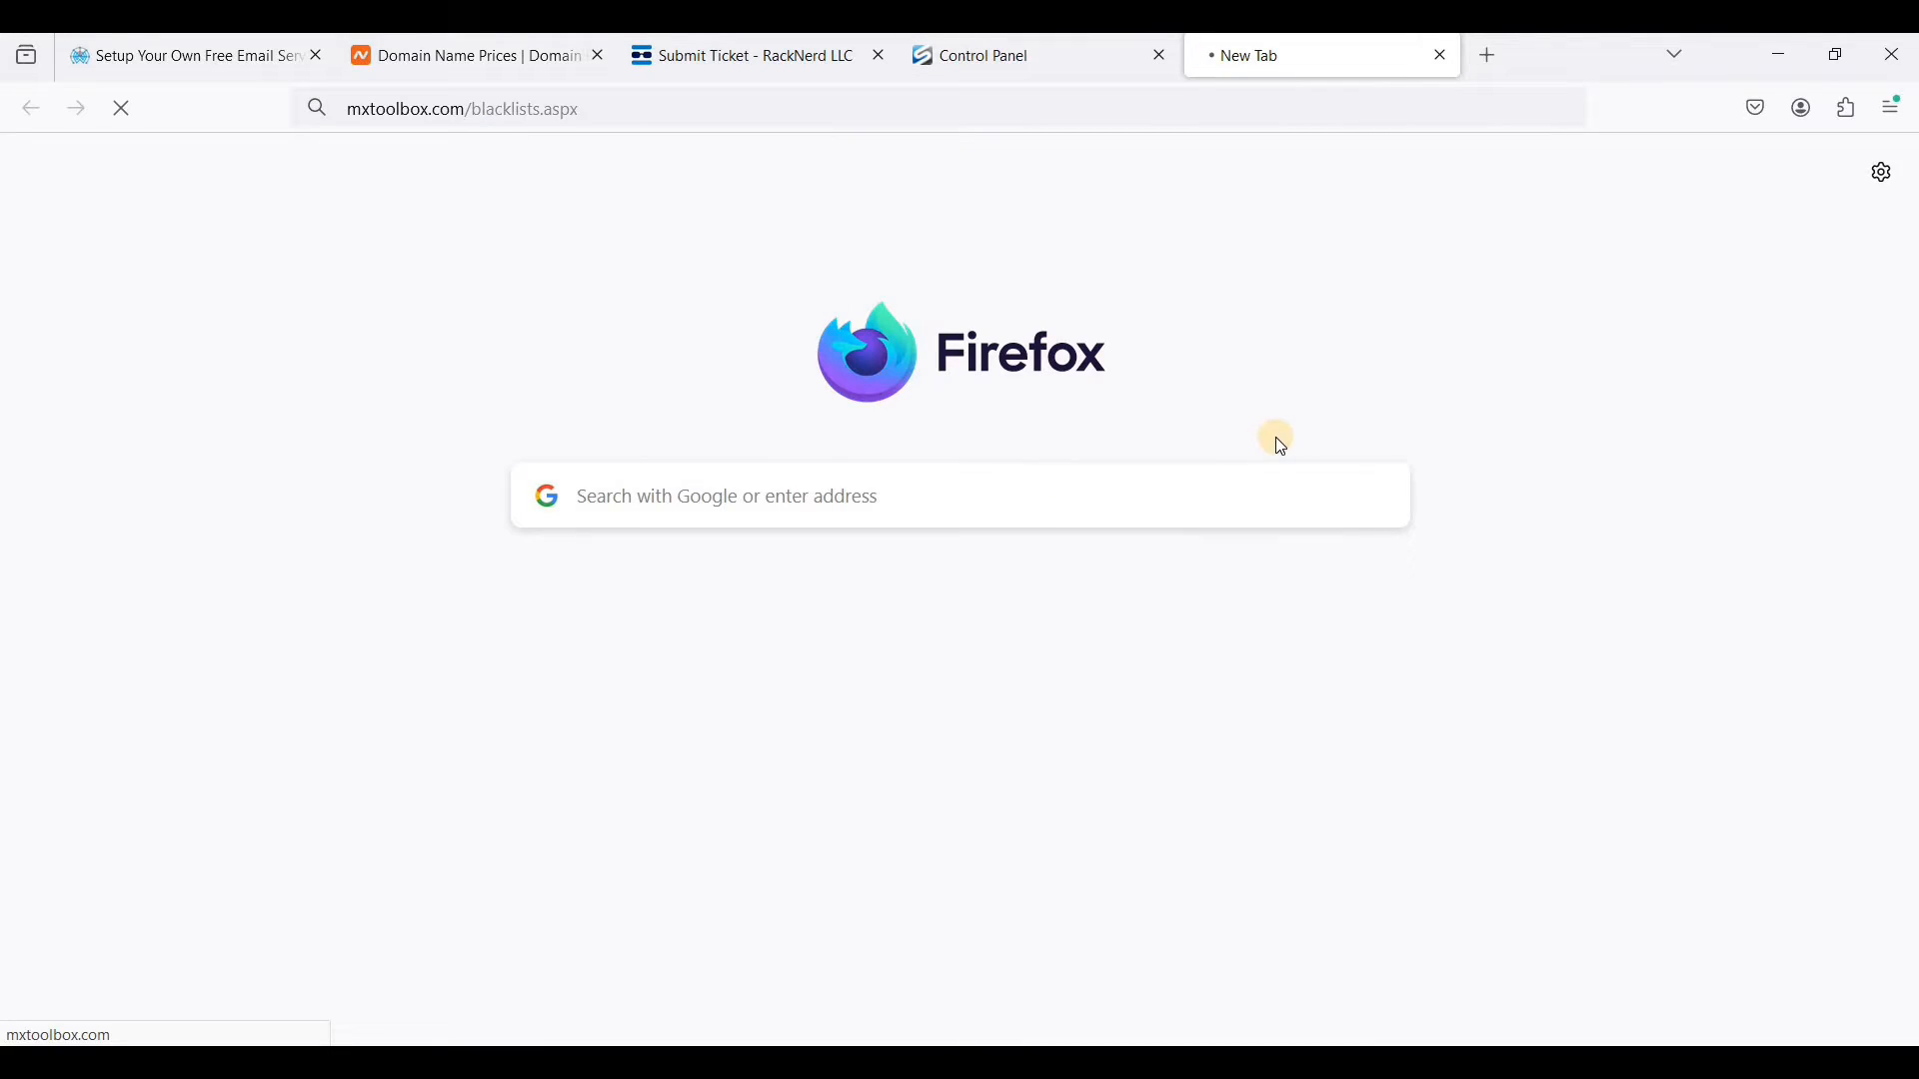
- Copy the server's IP address 45.95.174.34 from the VPS control panel and run an MxToolbox blacklist check on it
click(1023, 60)
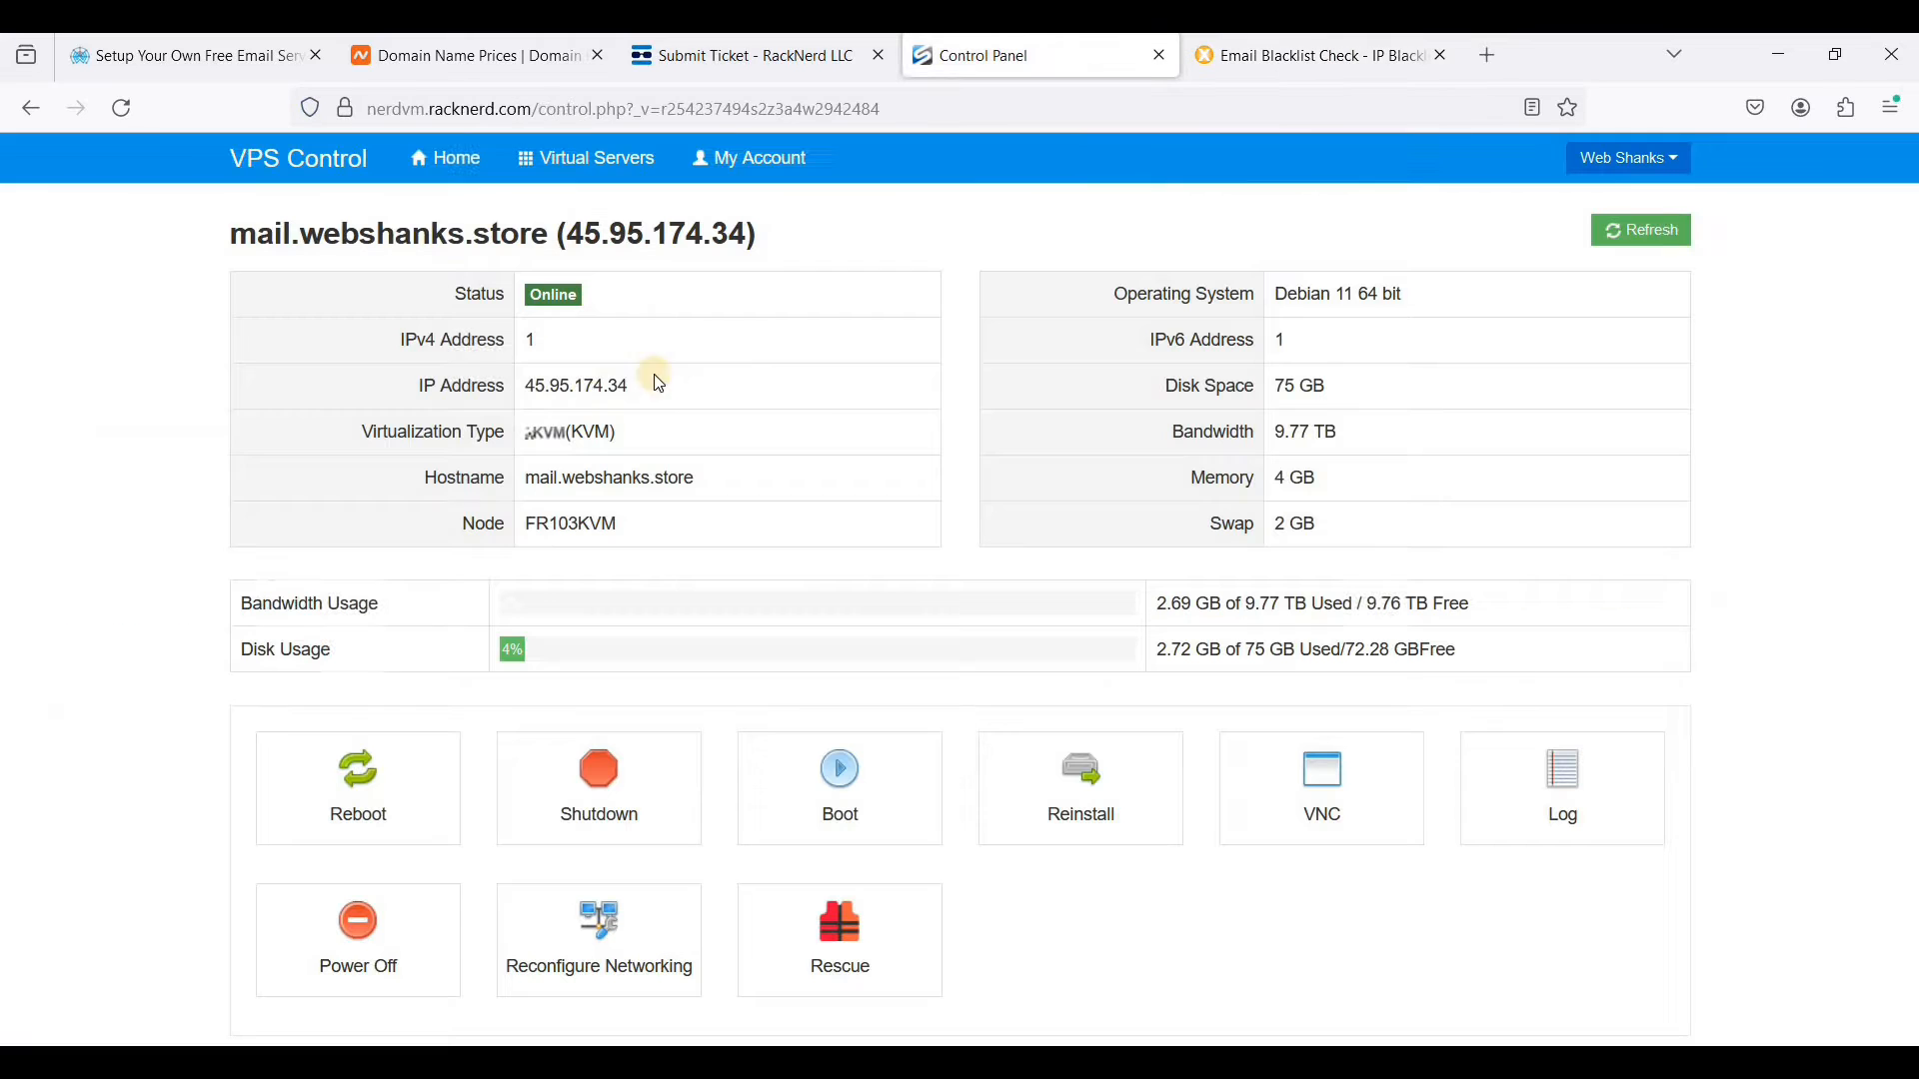
triple_click(696, 398)
key(ctrl+c)
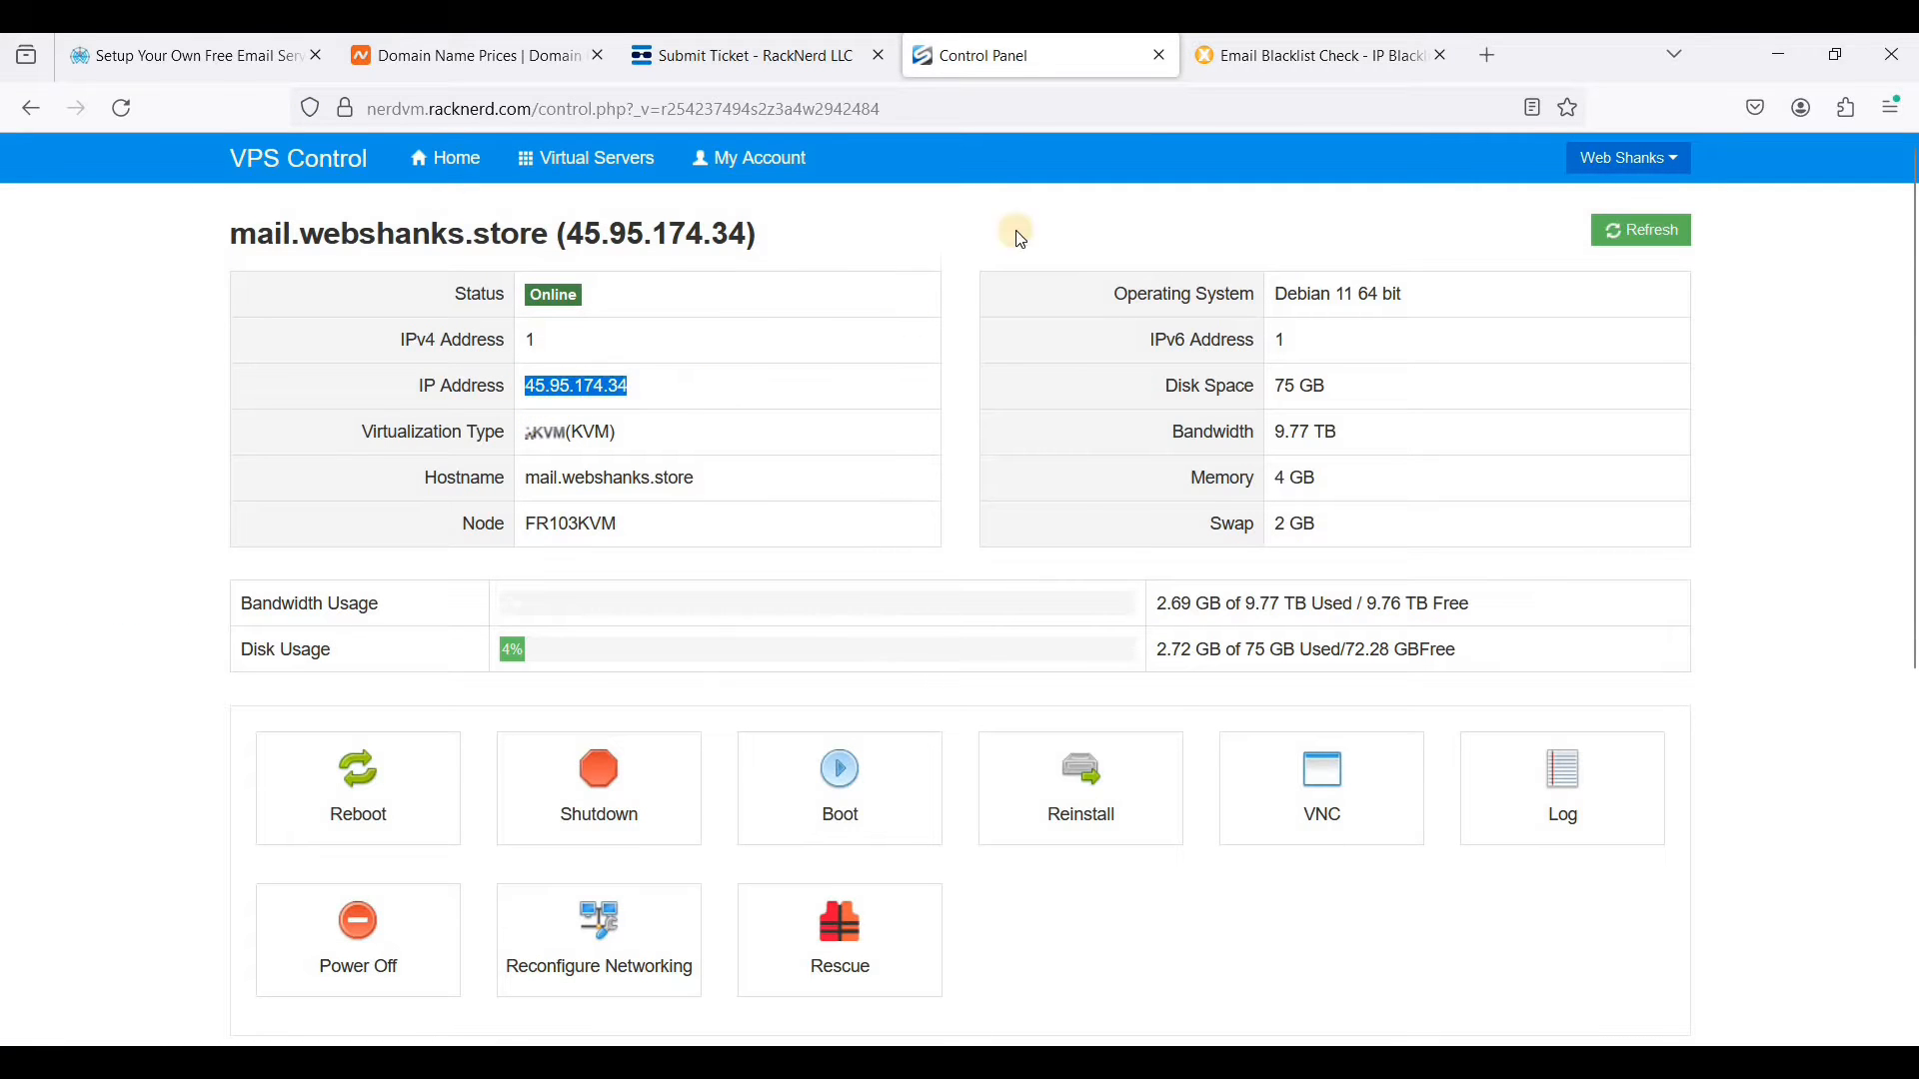
click(1257, 55)
key(ctrl+v)
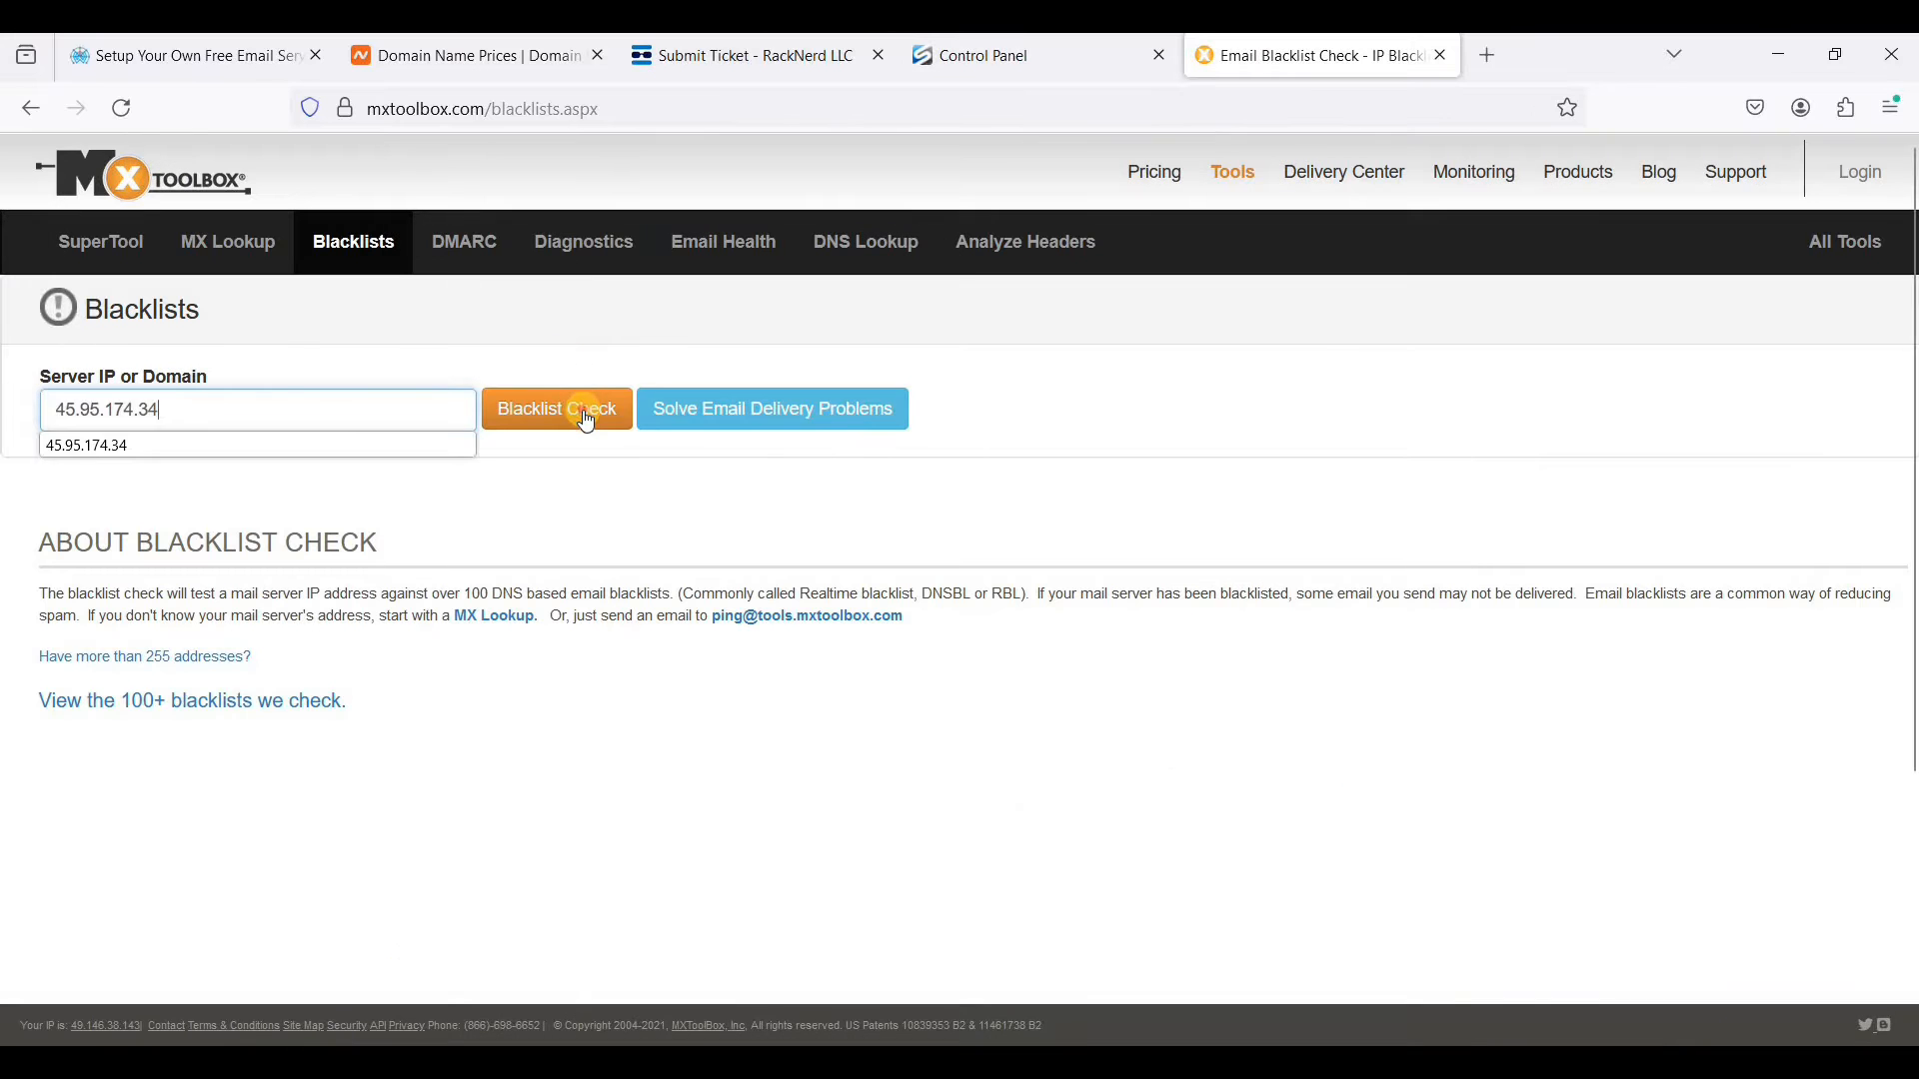
key(Return)
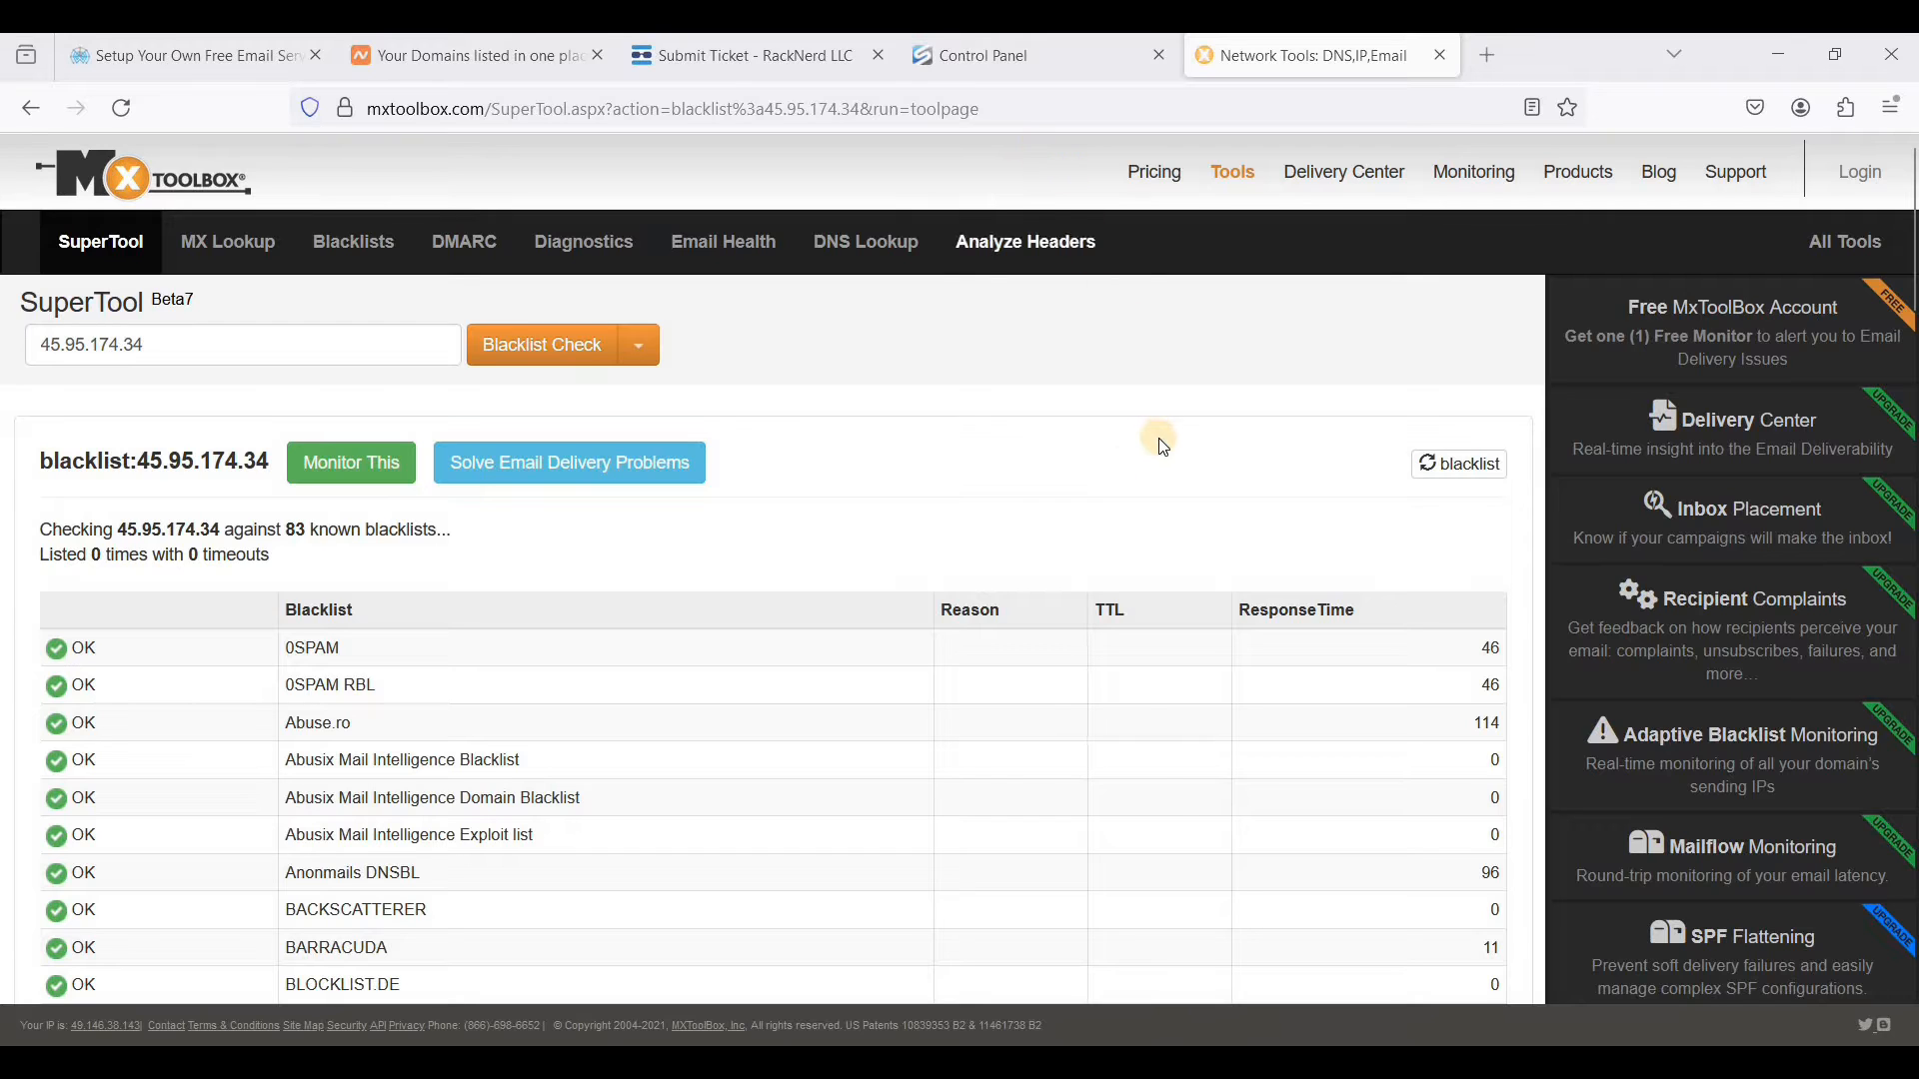
- Return to the VPS control panel and examine the server's current hostname
click(1057, 48)
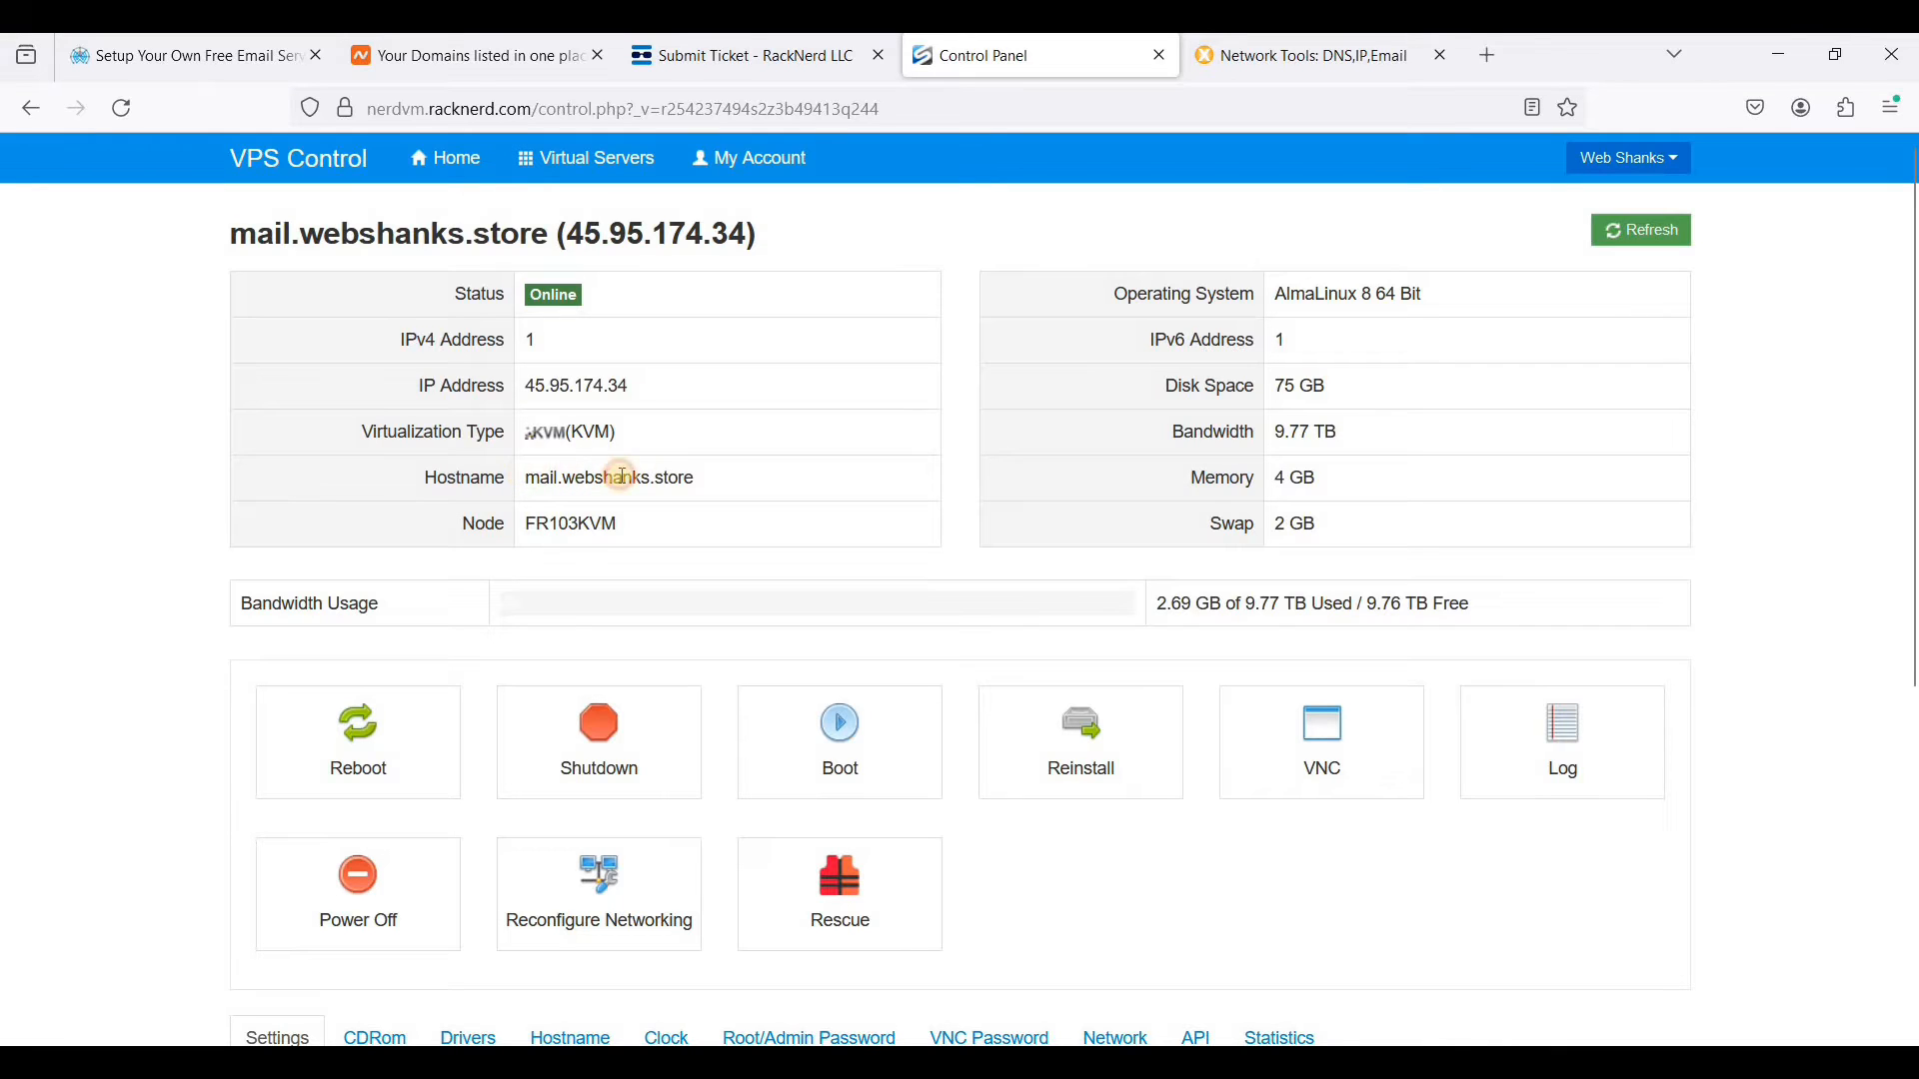
mouse_move(526, 478)
mouse_down()
mouse_move(701, 486)
mouse_move(560, 480)
mouse_up()
click(703, 487)
click(537, 490)
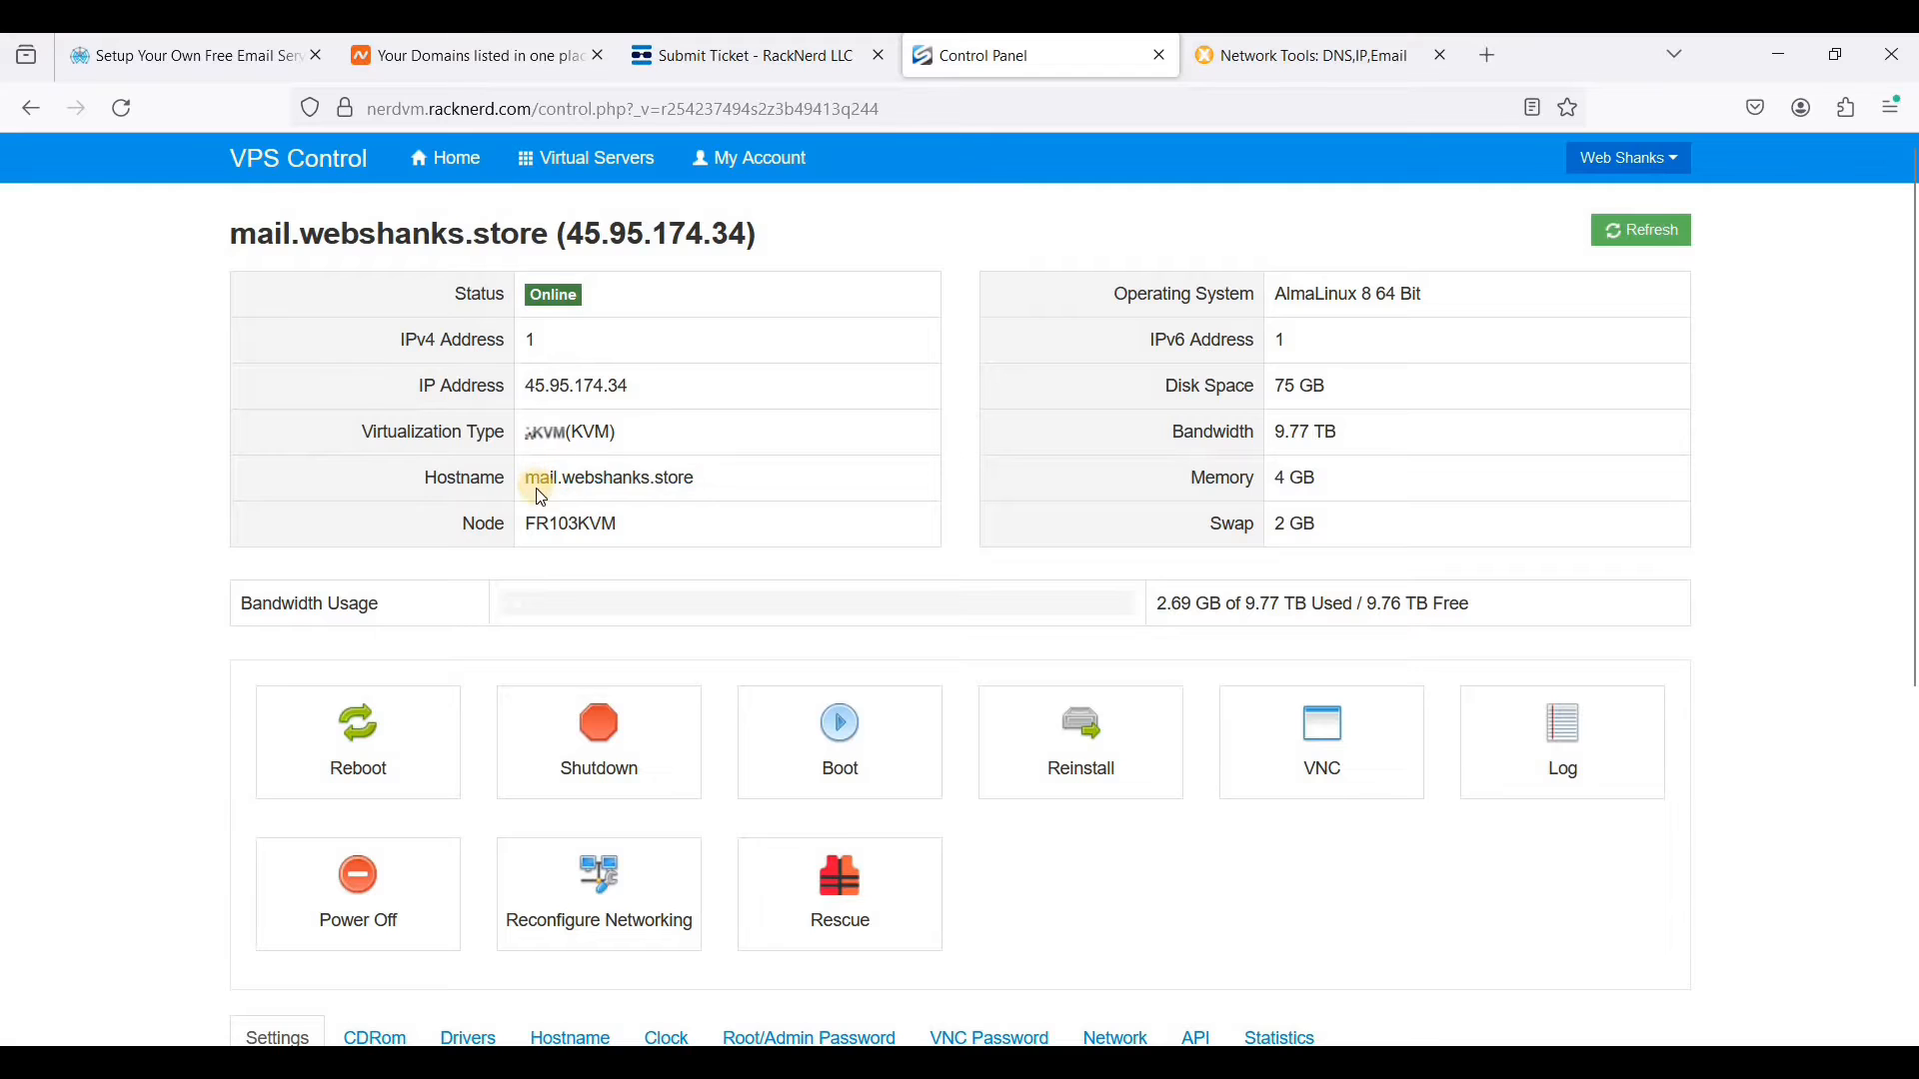
scroll(540, 395, down, 2)
scroll(559, 419, up, 2)
- Open the VPS's hostname settings and enter mail.webshanks.store as the new hostname without applying the change
scroll(580, 570, down, 3)
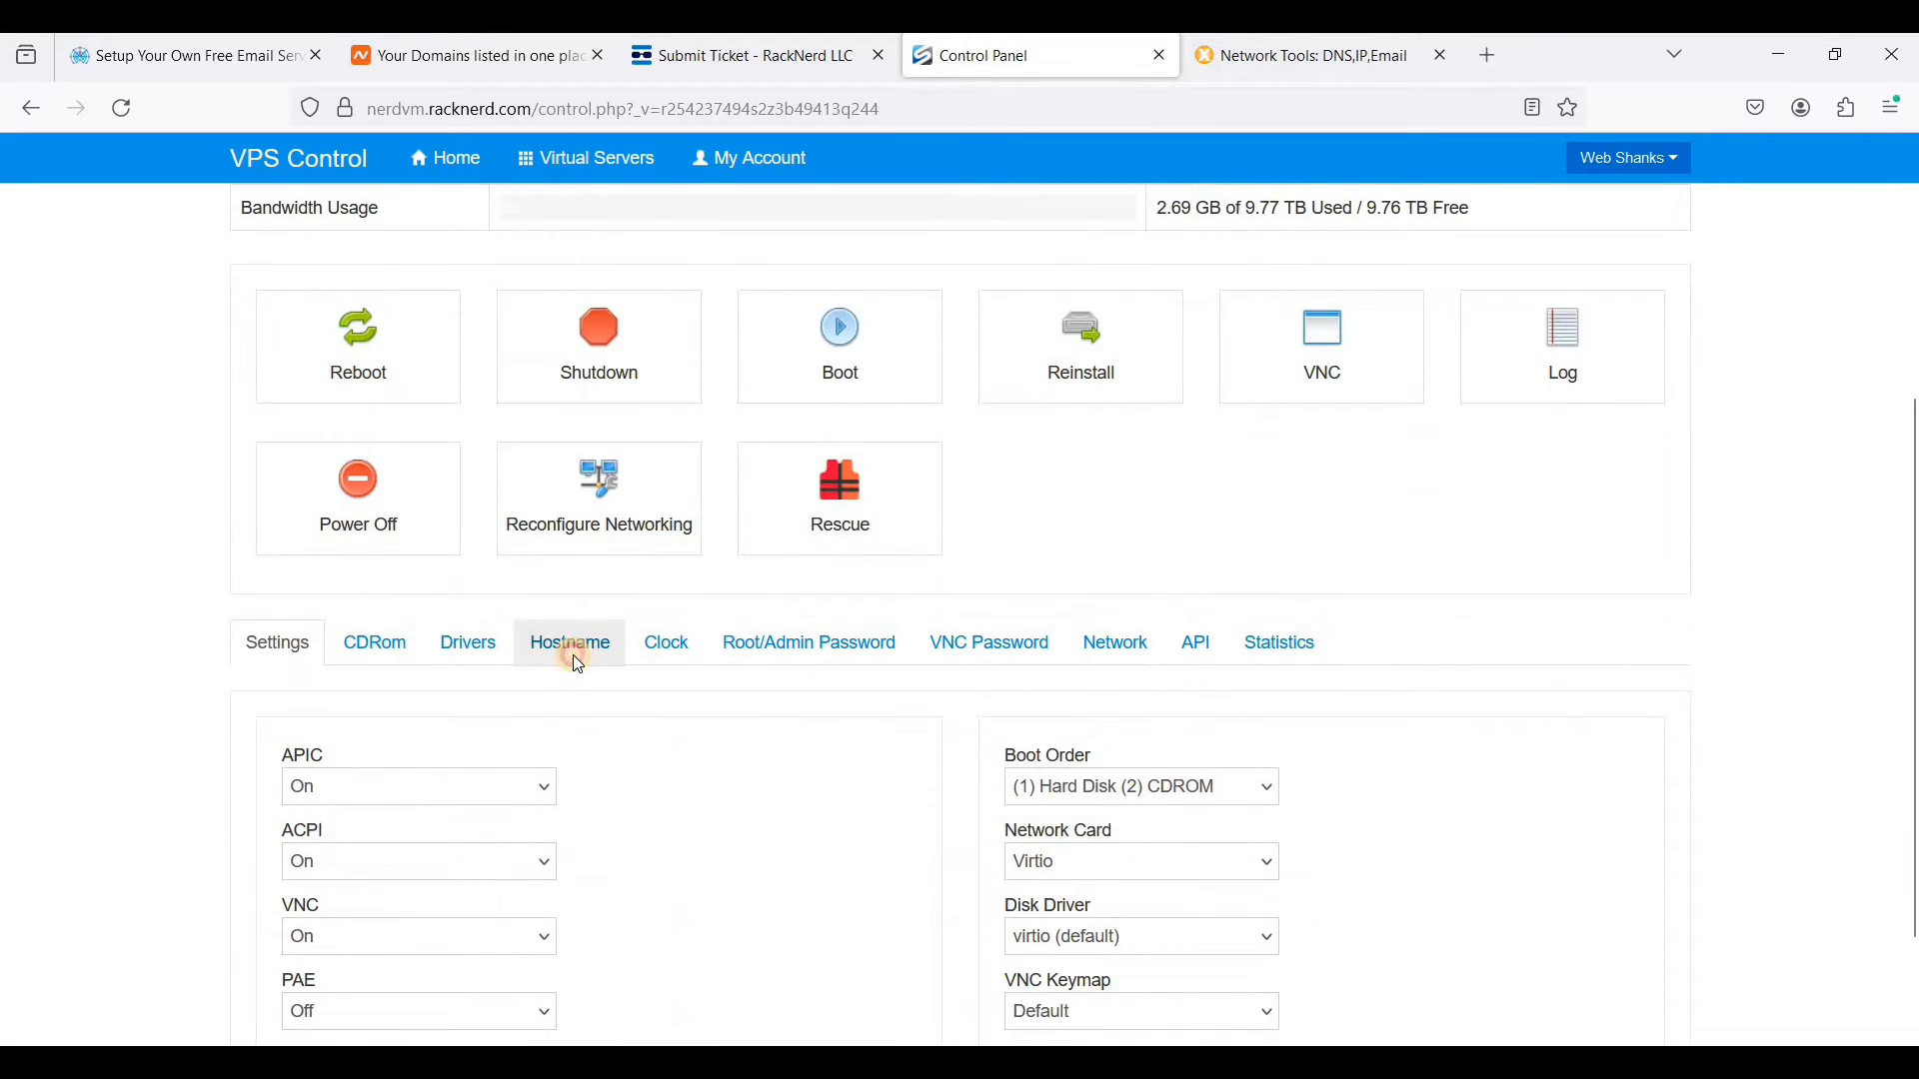
click(573, 648)
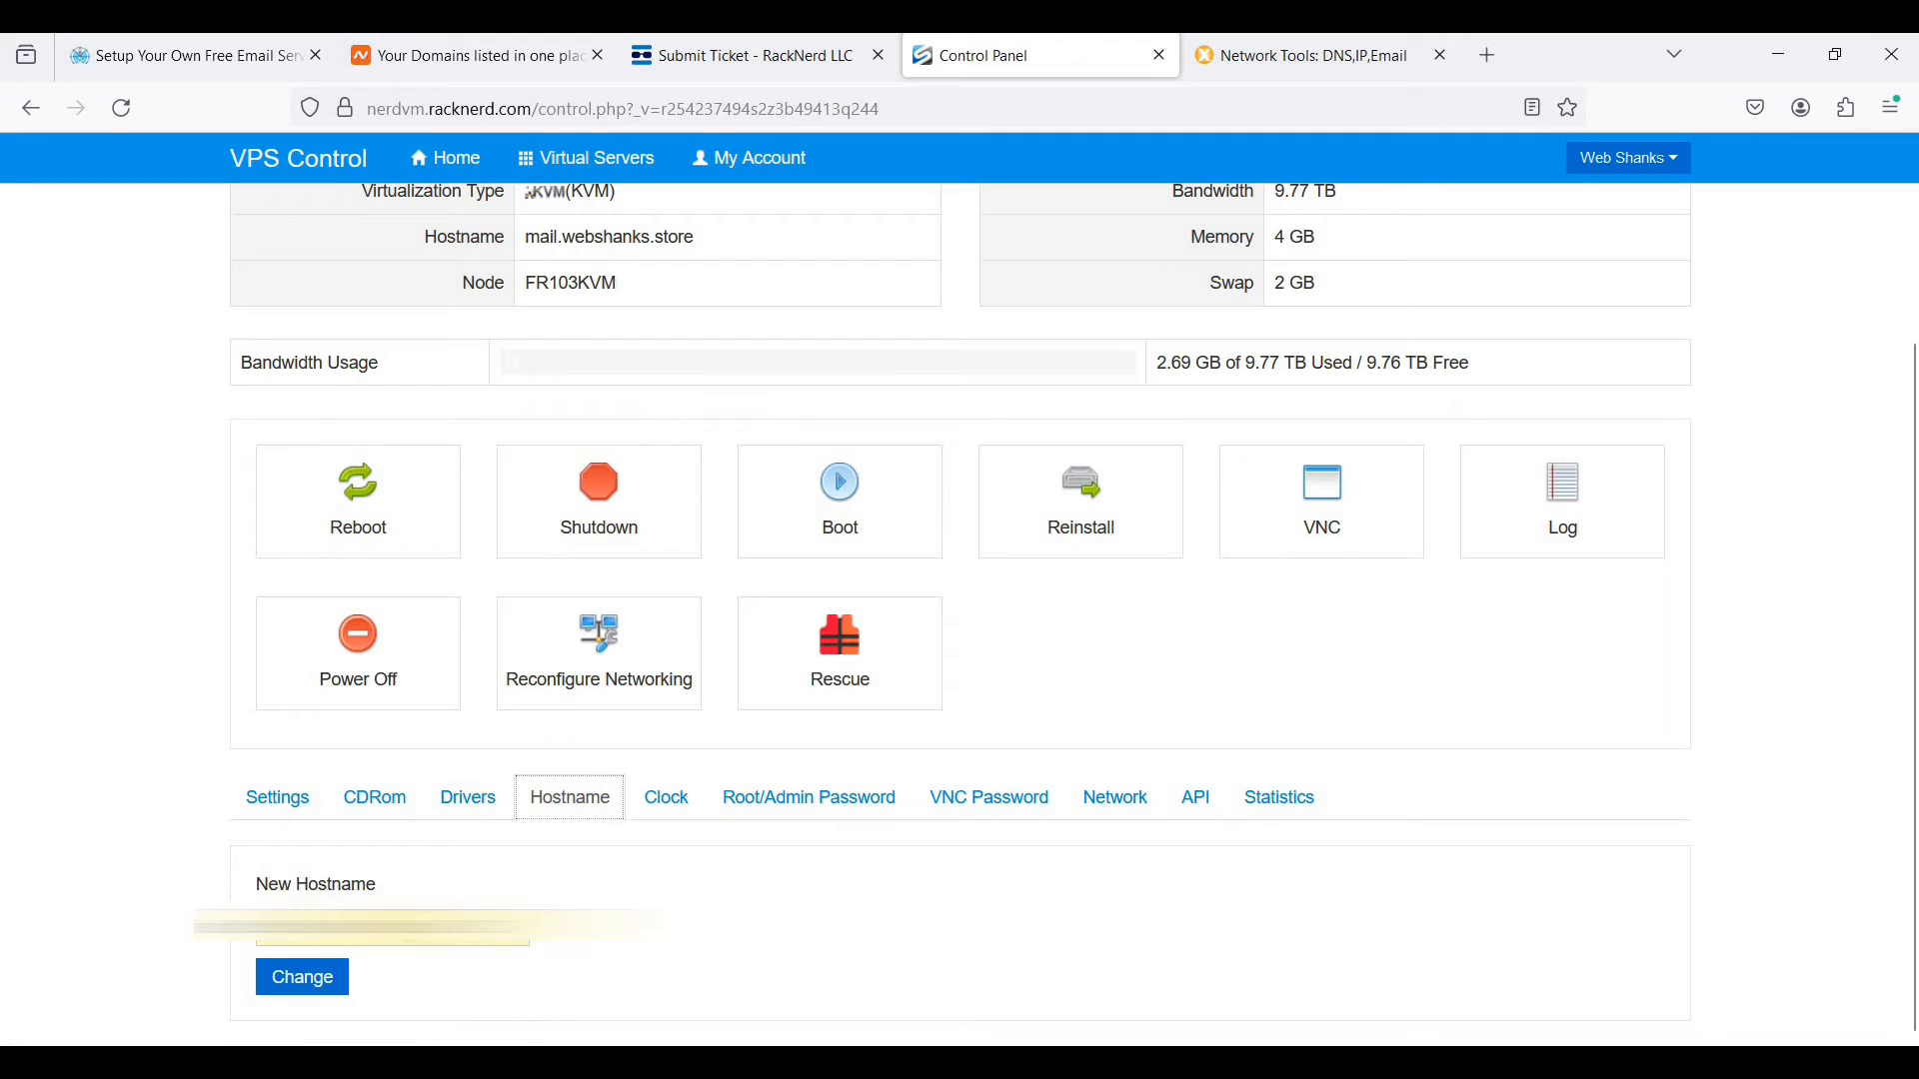
click(400, 927)
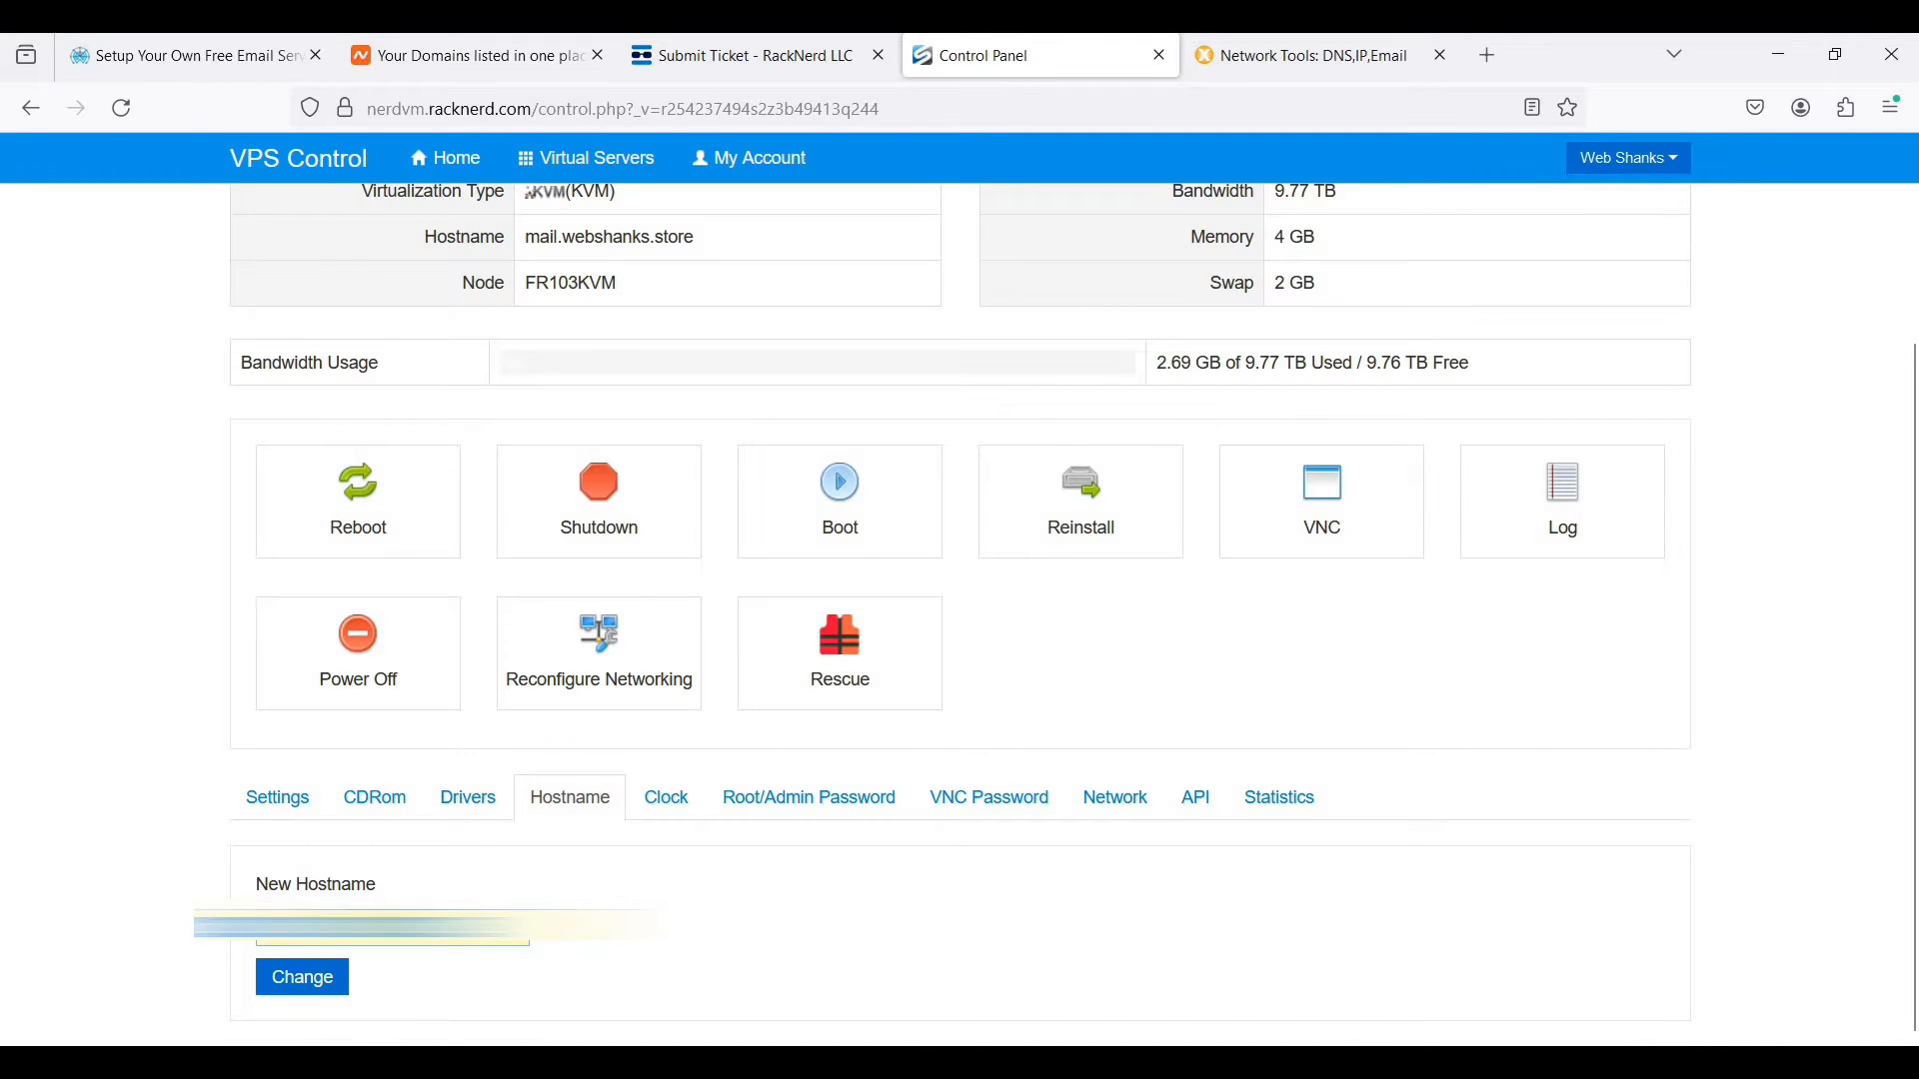
text(mail.websha)
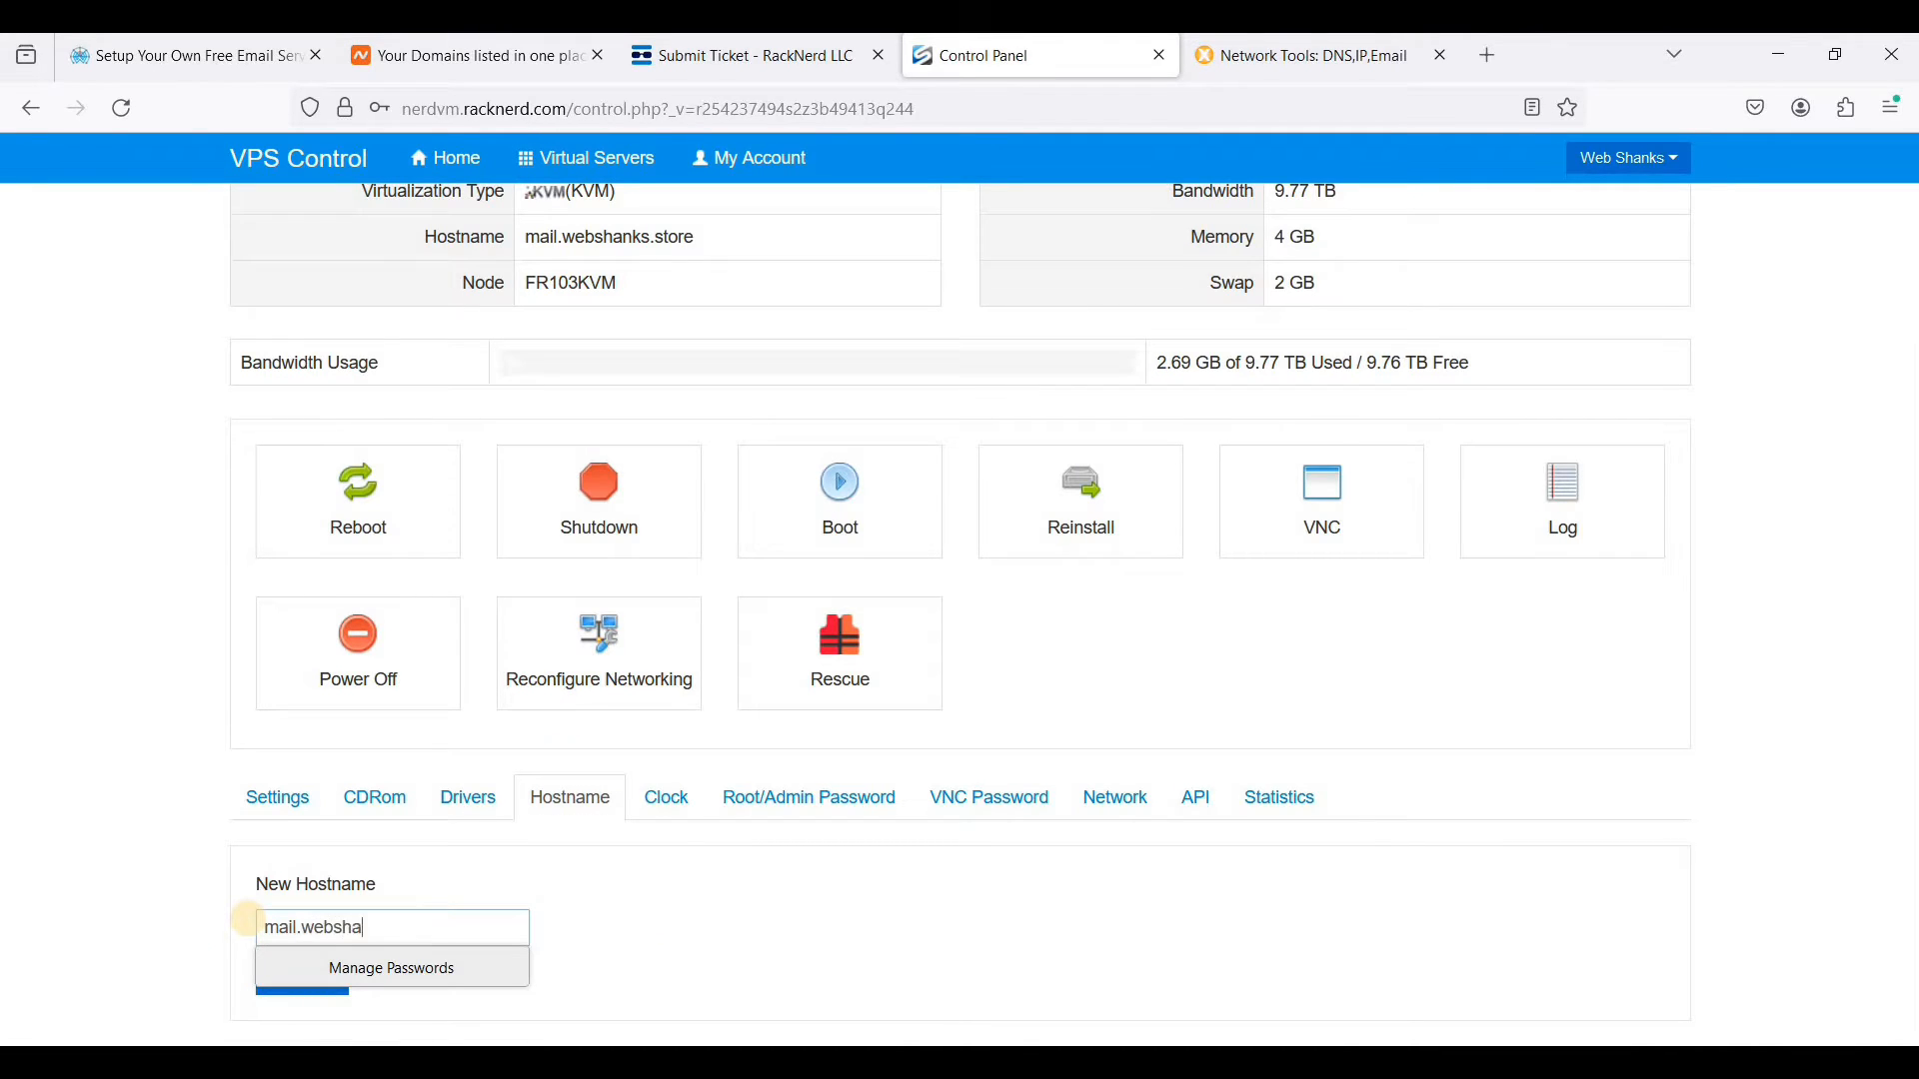
text(nks.store)
click(617, 886)
scroll(928, 751, up, 2)
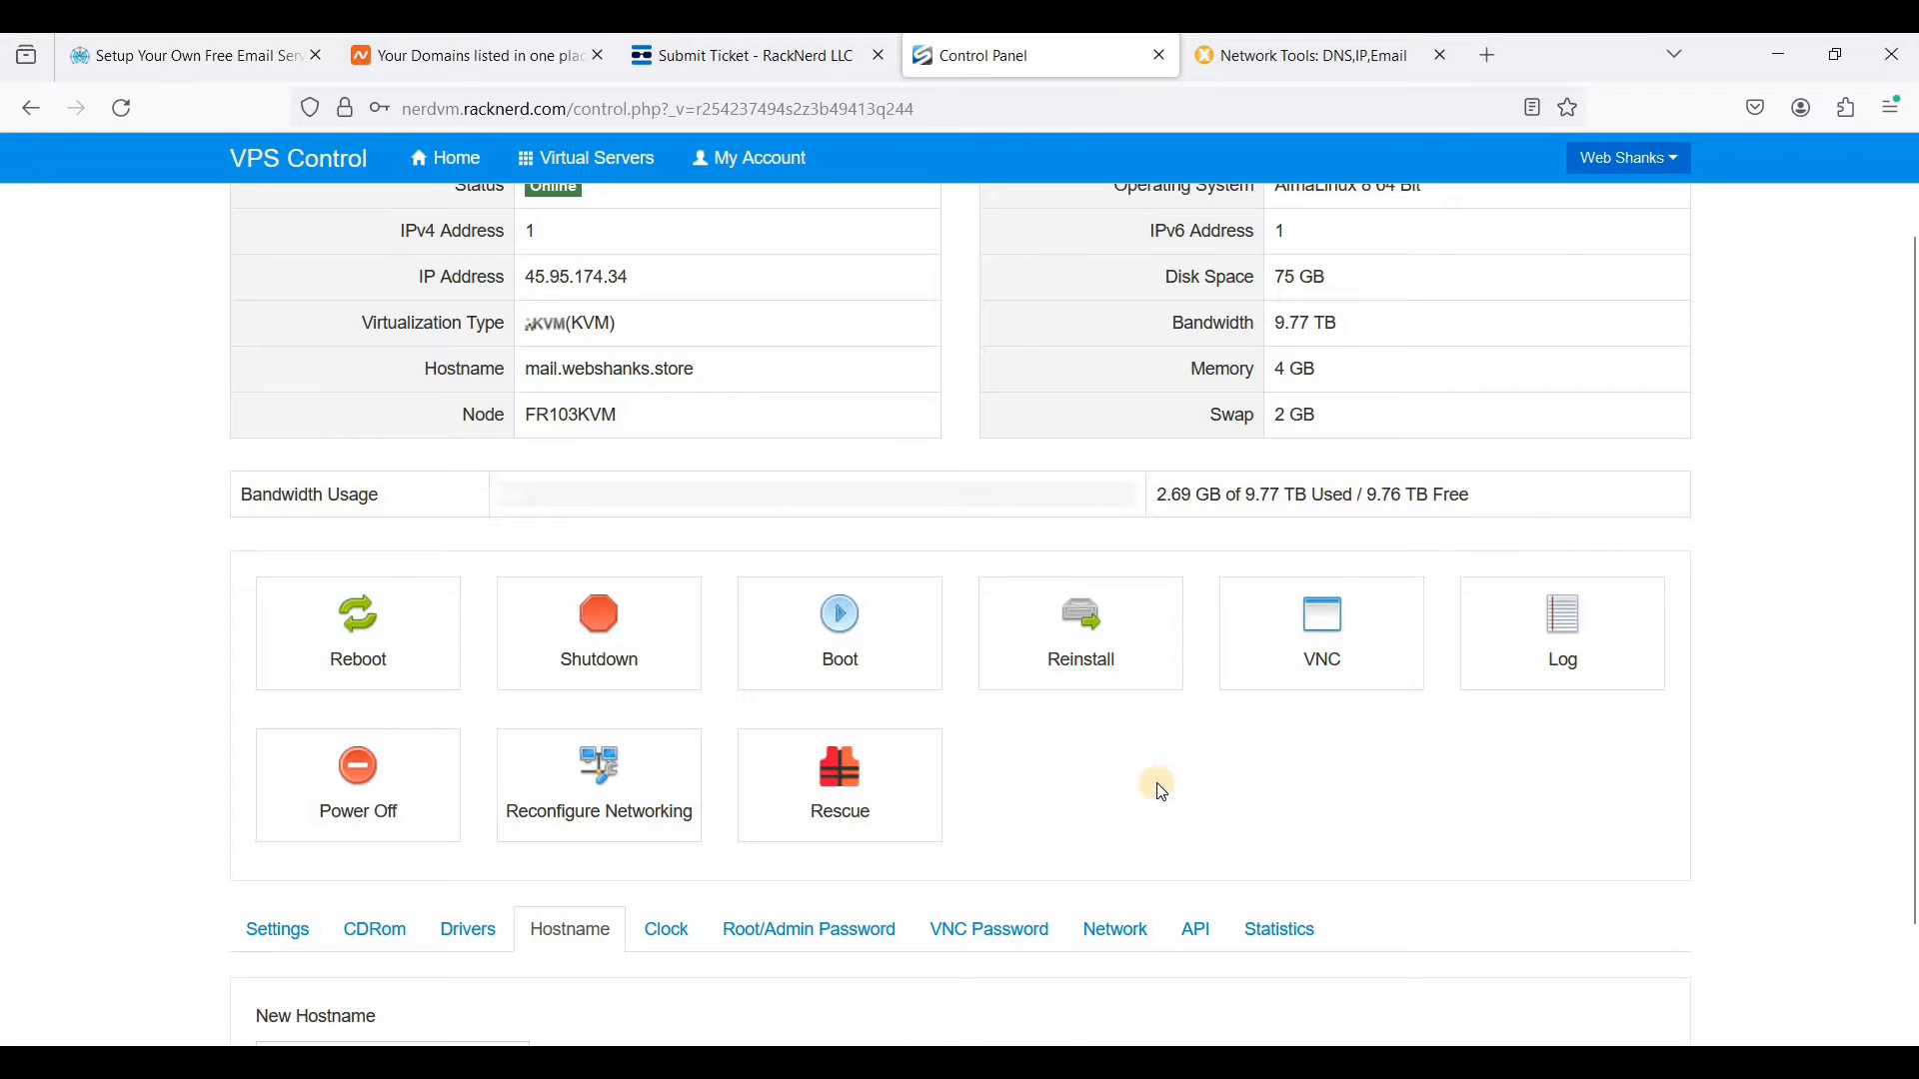
- Return to the RackNerd support ticket and replace its subject with "Reuest for rdns change"
click(814, 64)
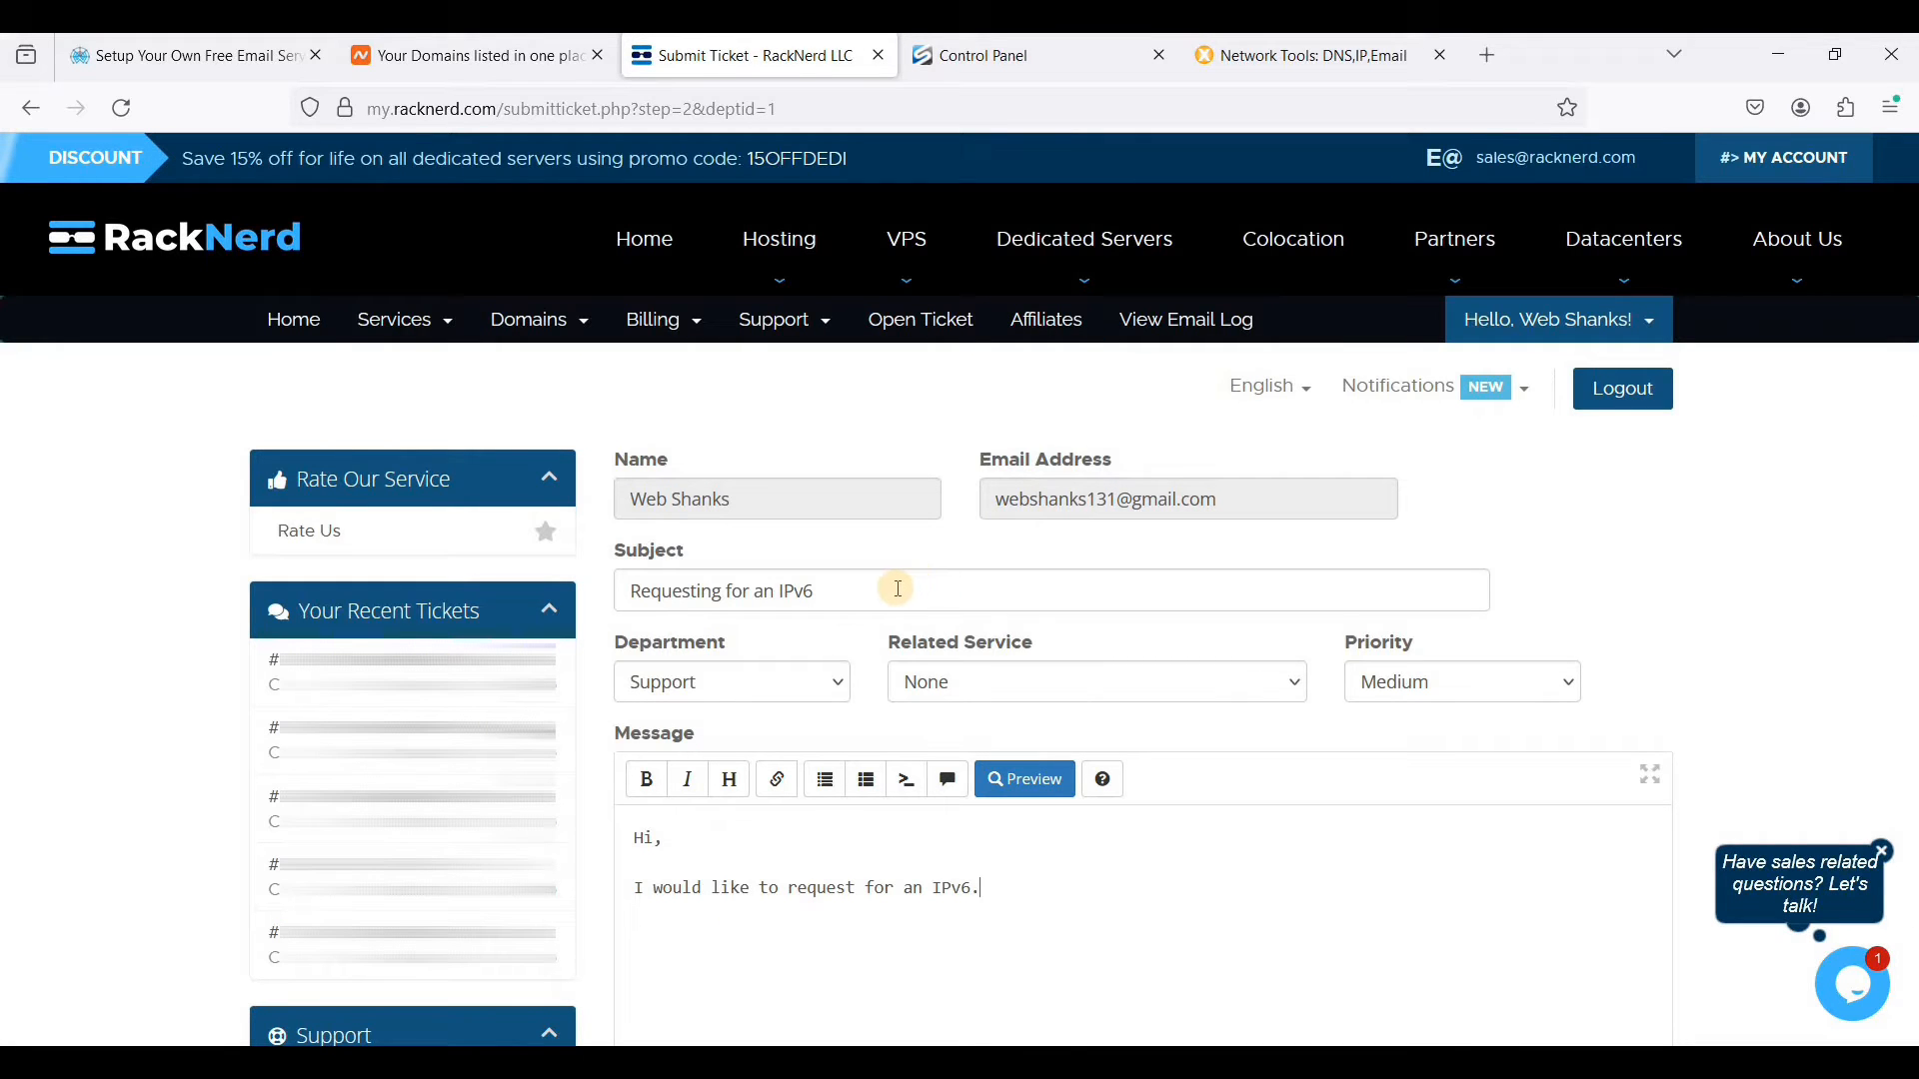
drag(889, 588, 579, 590)
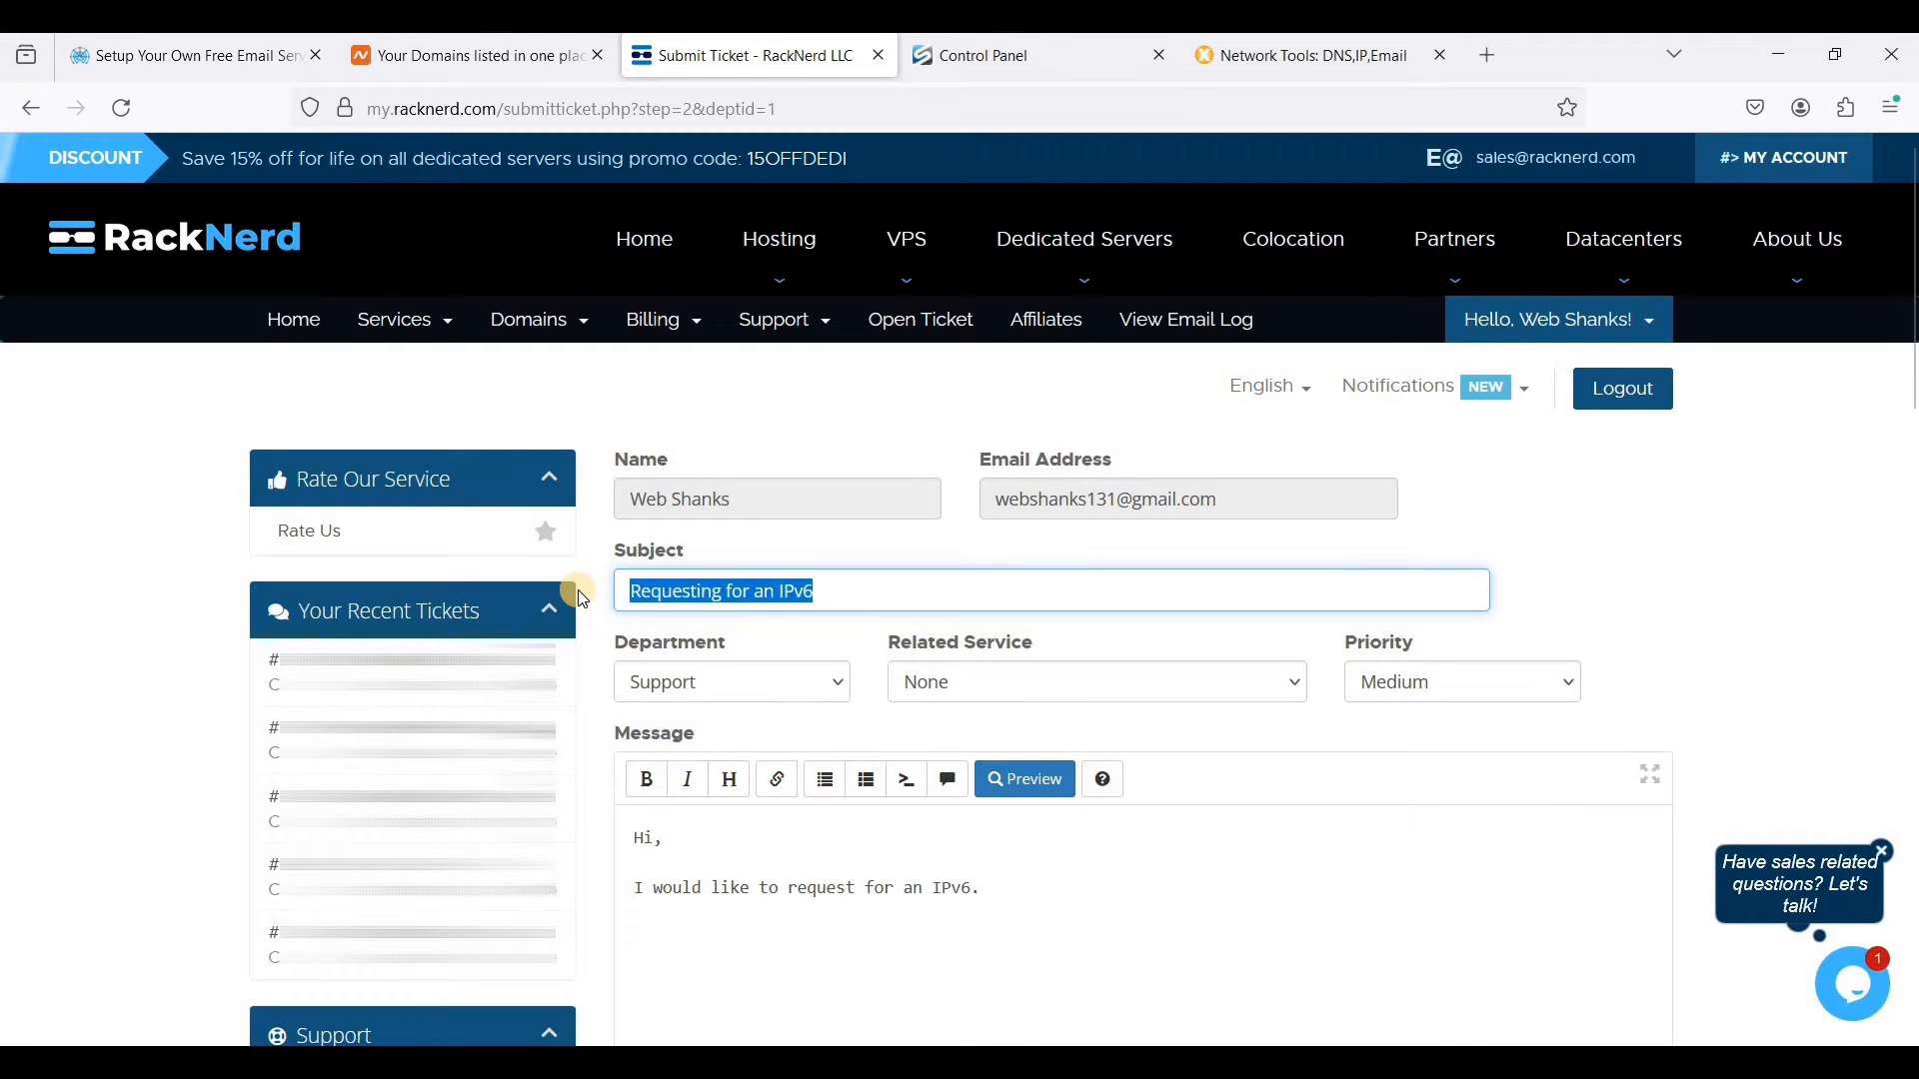
text(Reue)
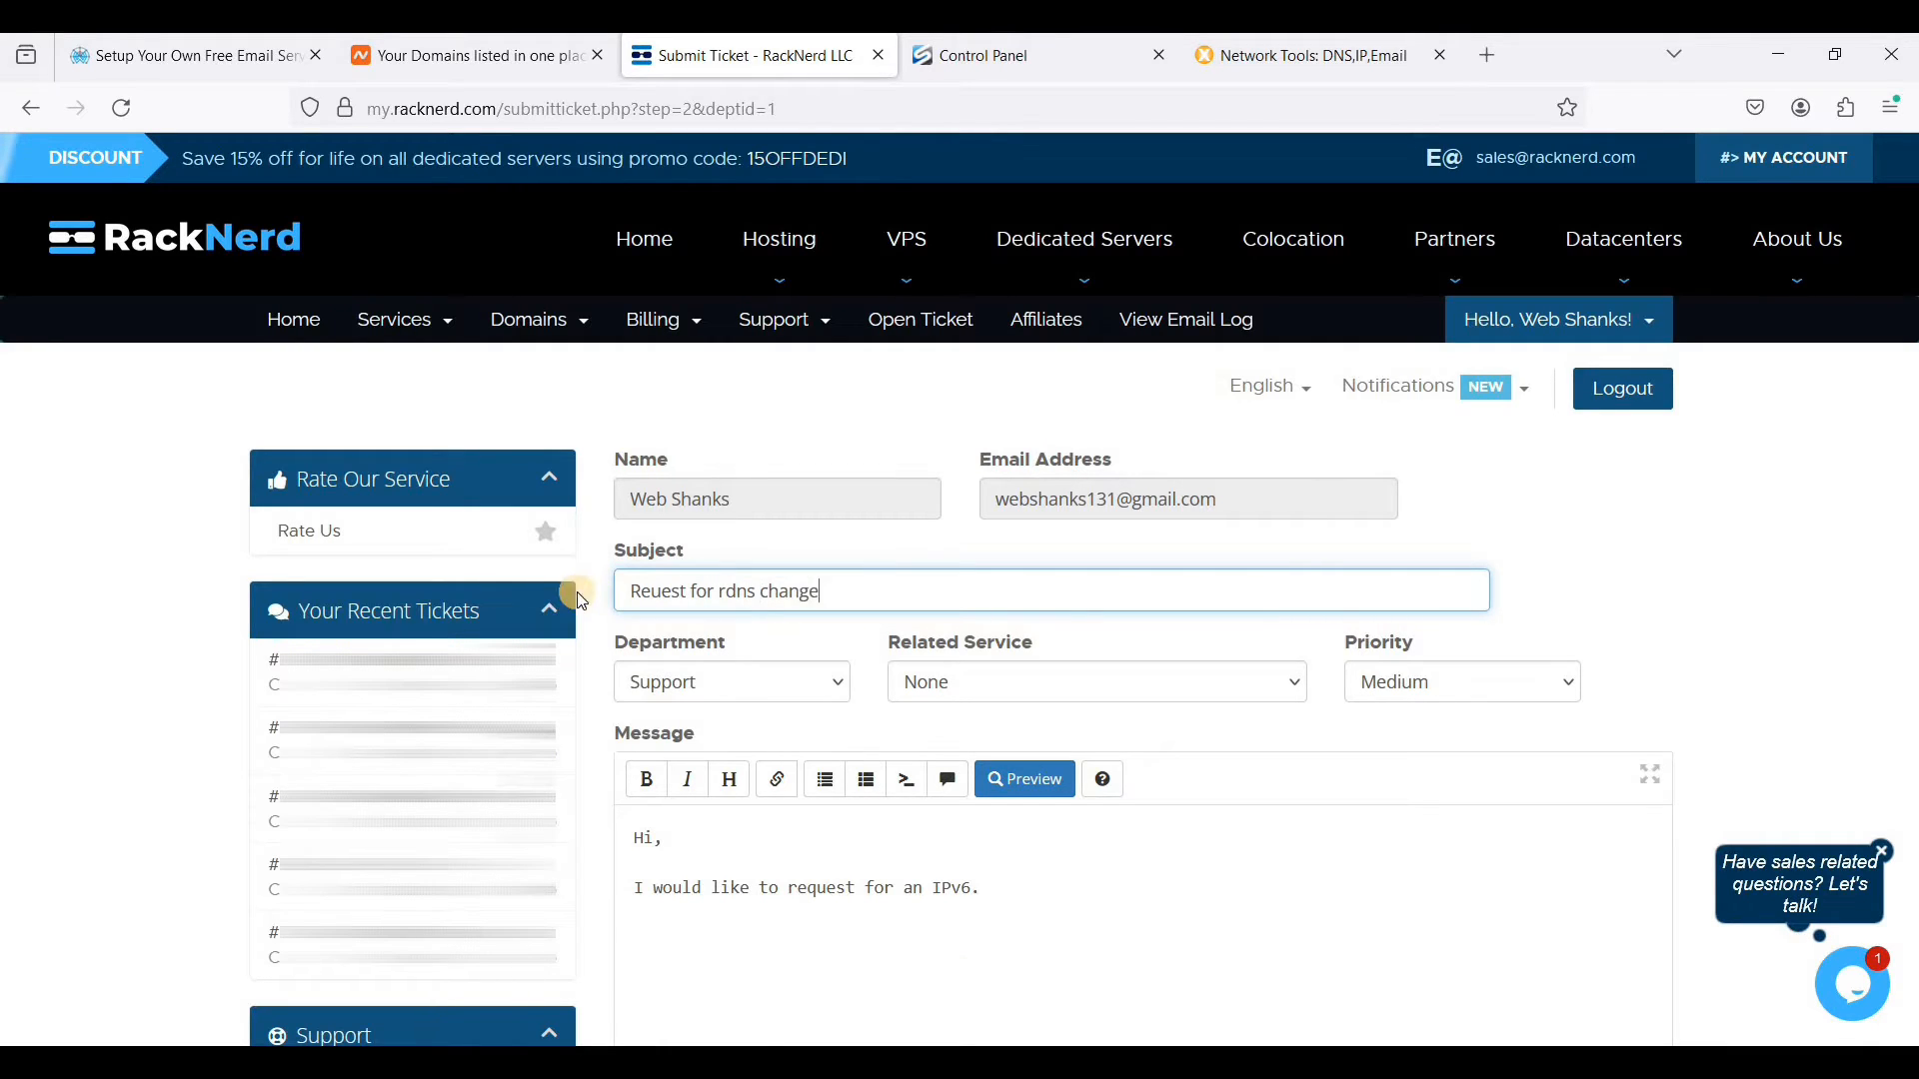
- Reword the ticket's request line to begin "I would like to request to change the rdns for both"
drag(984, 888, 871, 894)
key(BackSpace)
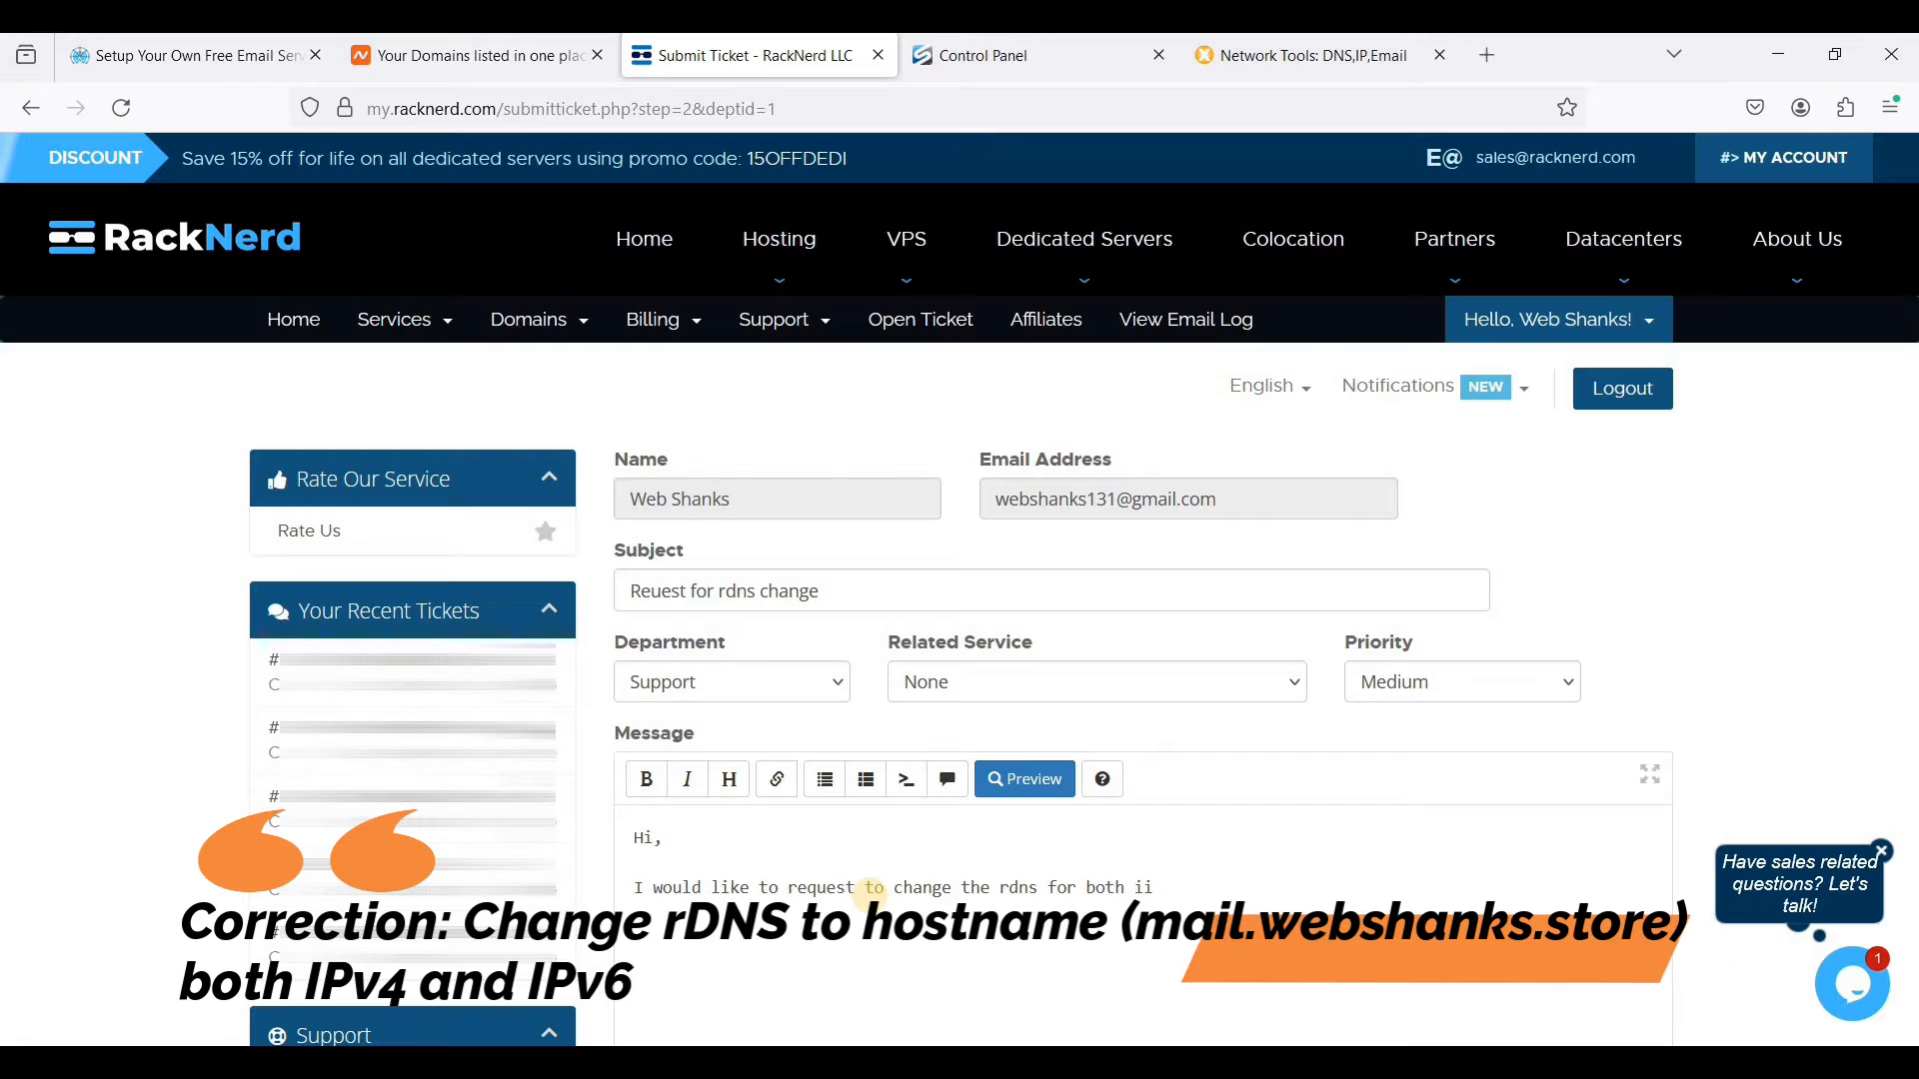
text(IPv6)
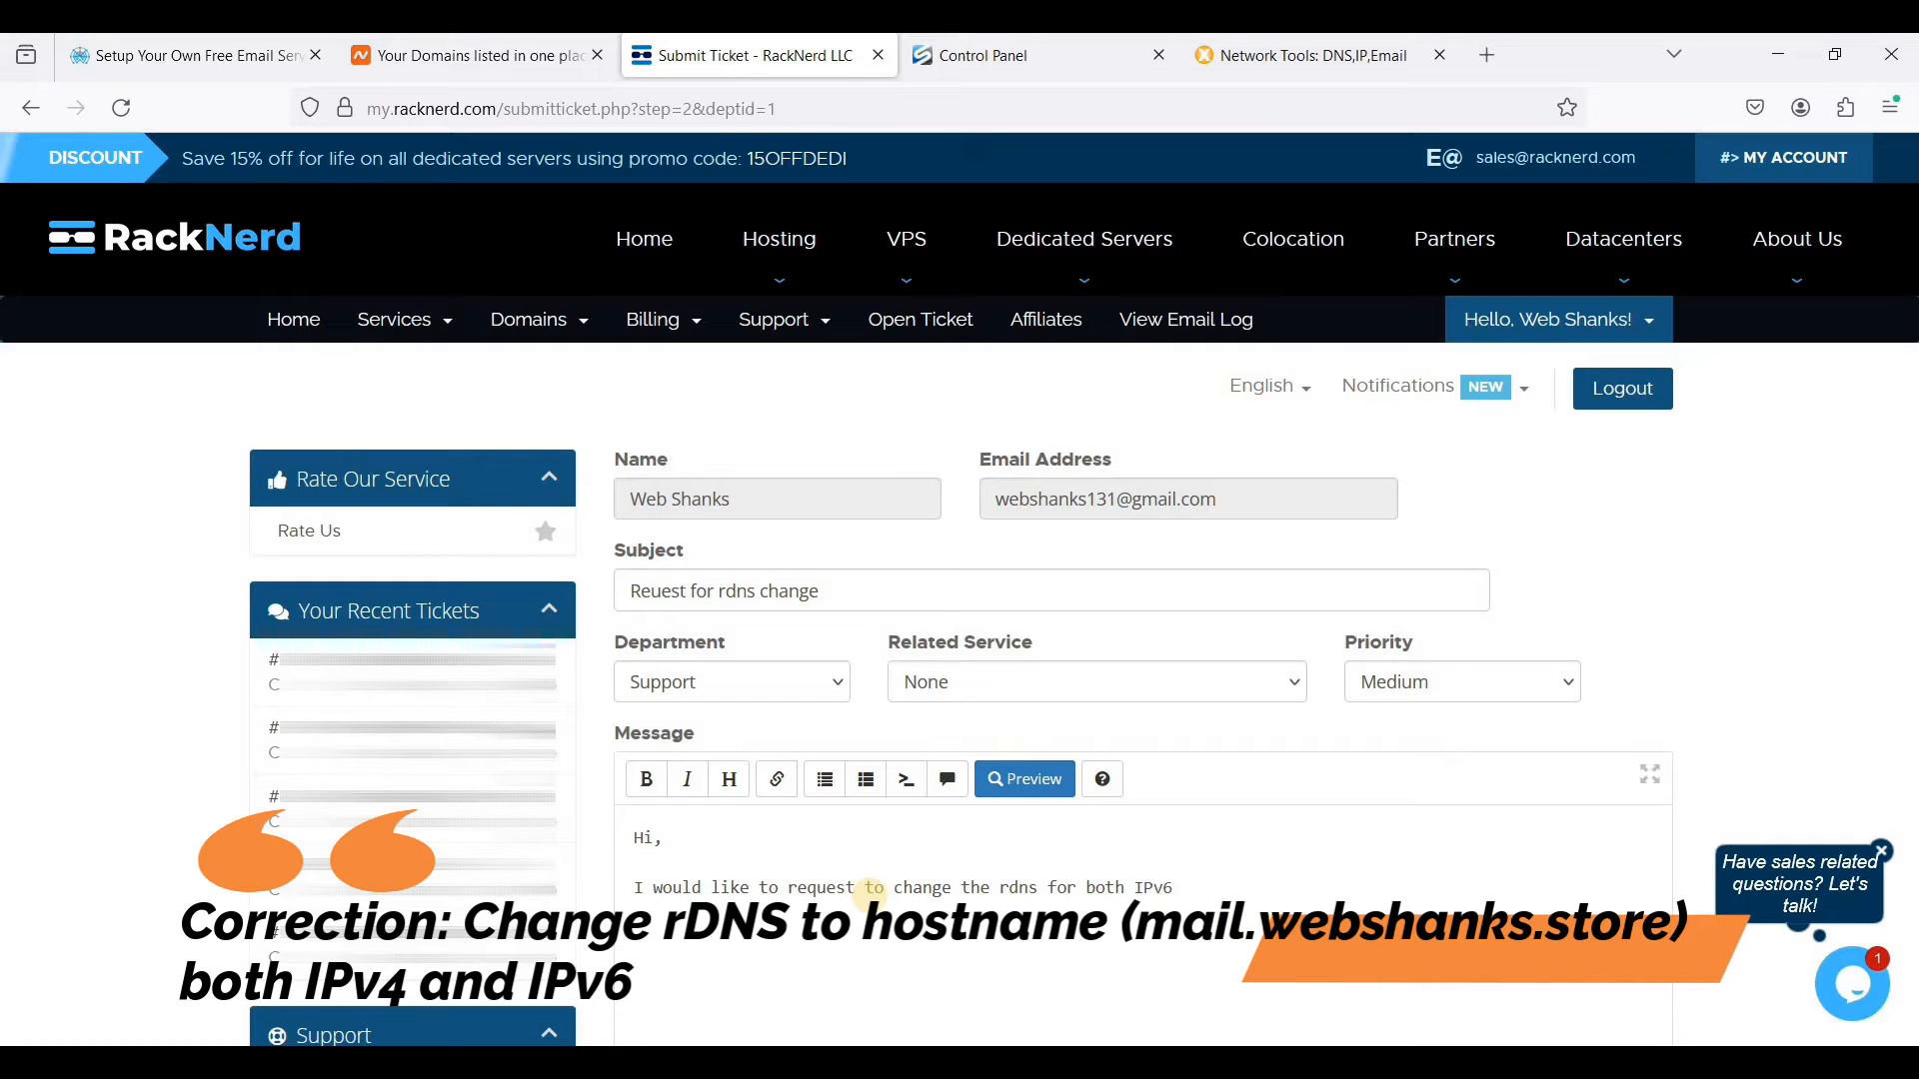
key(BackSpace)
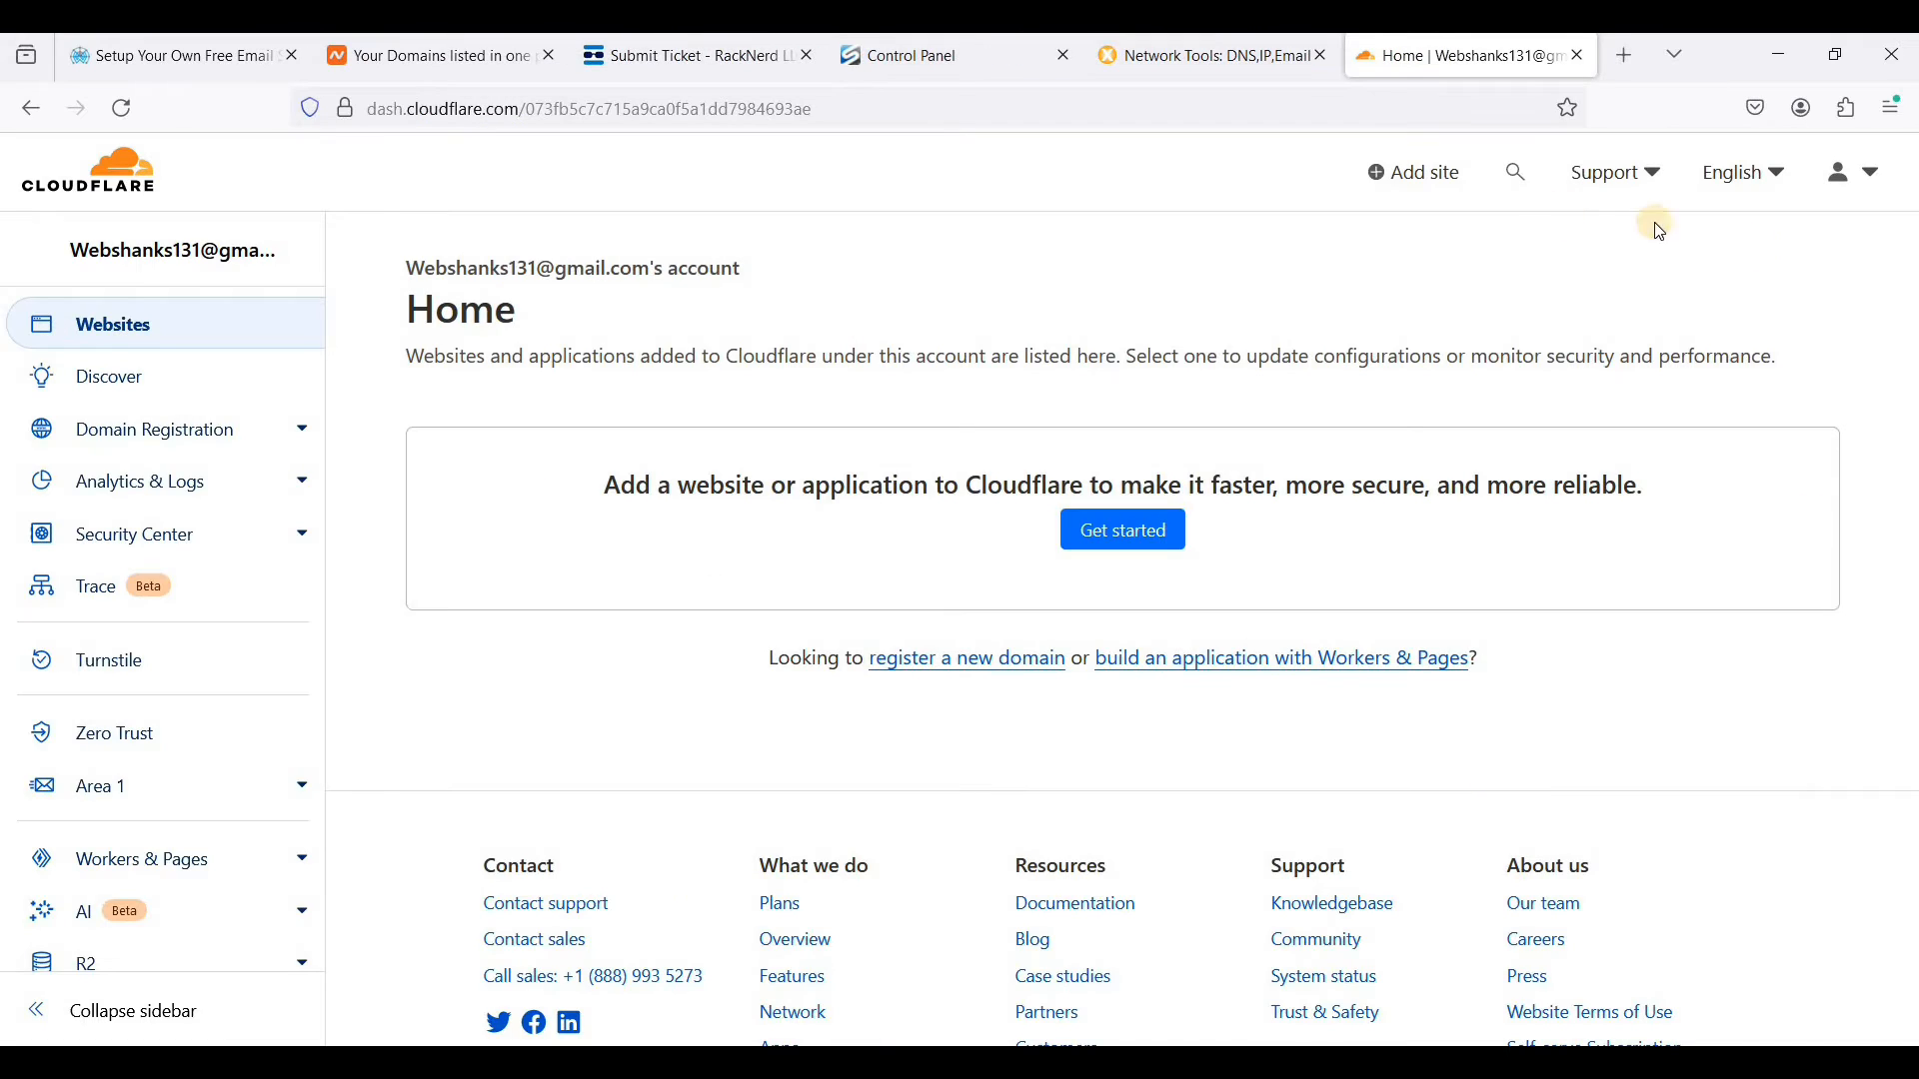
- Add webshanks.store as a new site in the Cloudflare dashboard
click(1427, 180)
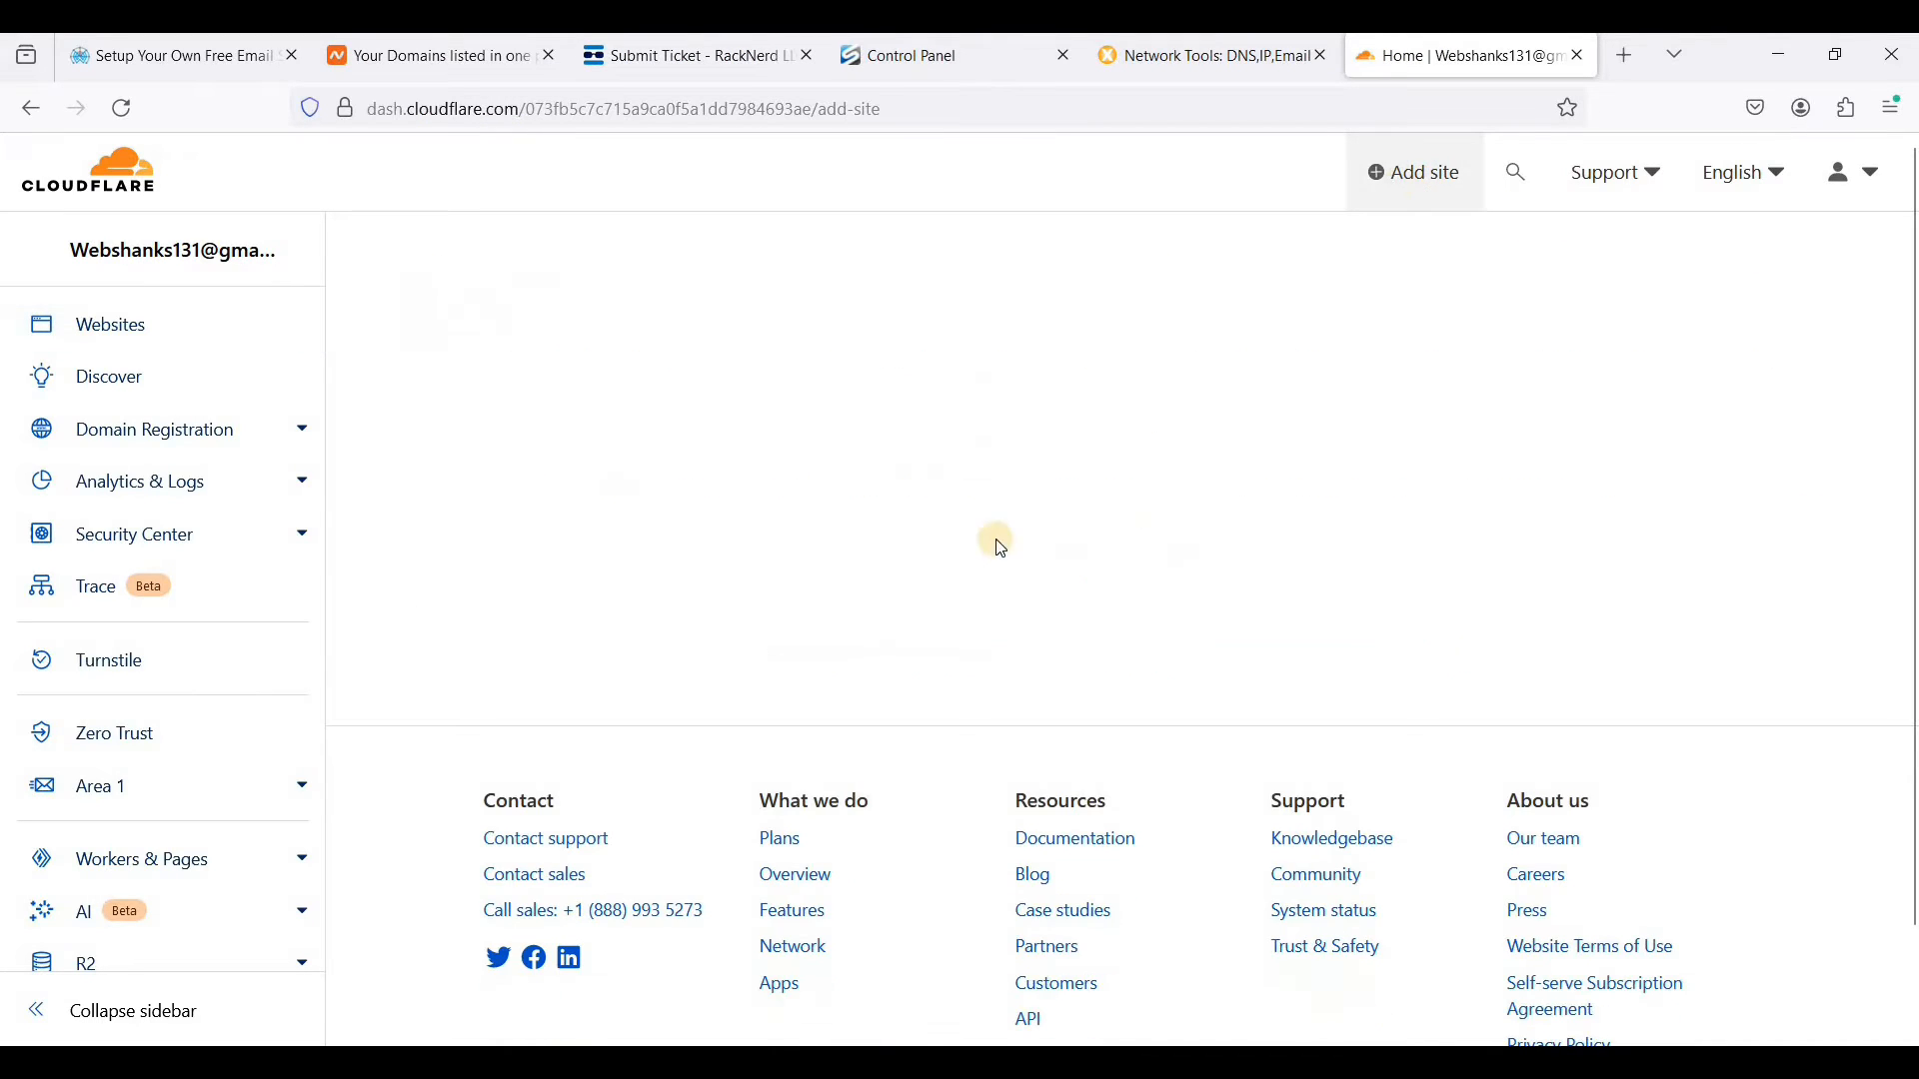
click(710, 541)
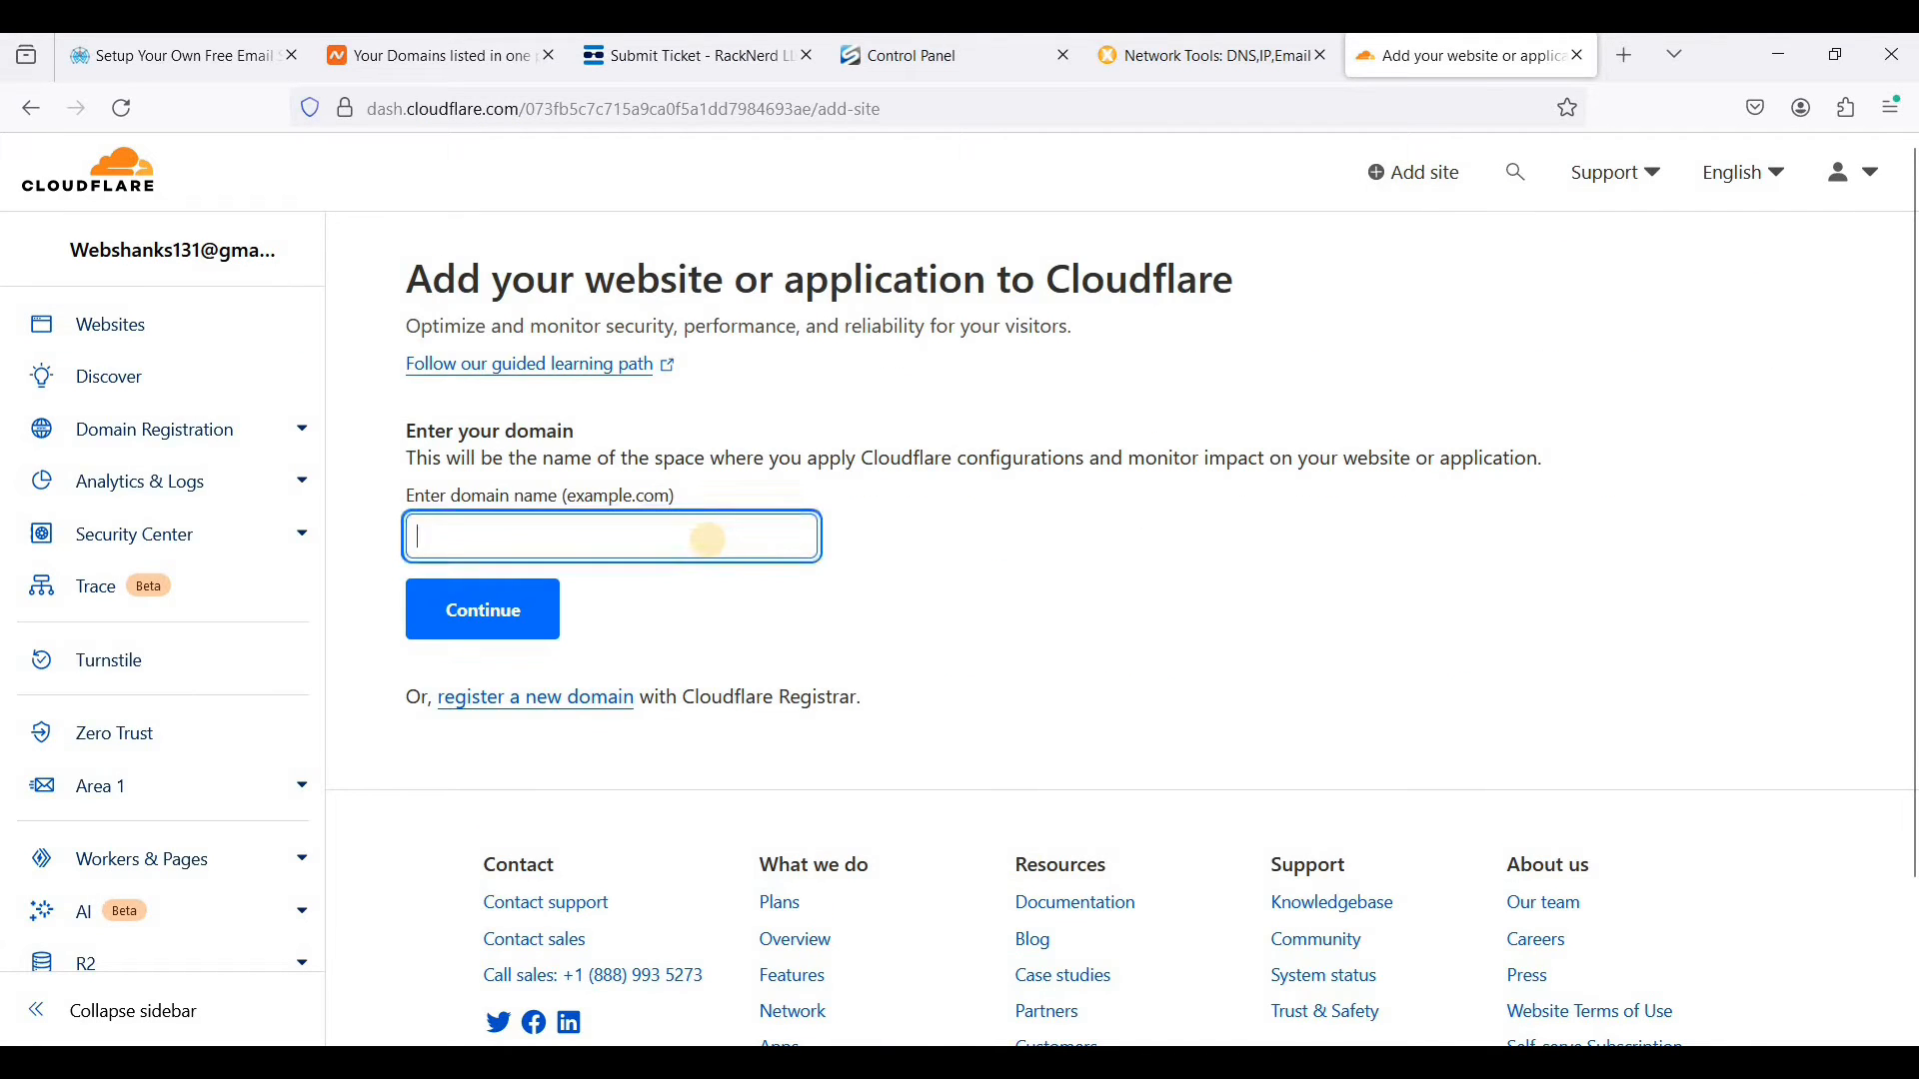
text(web)
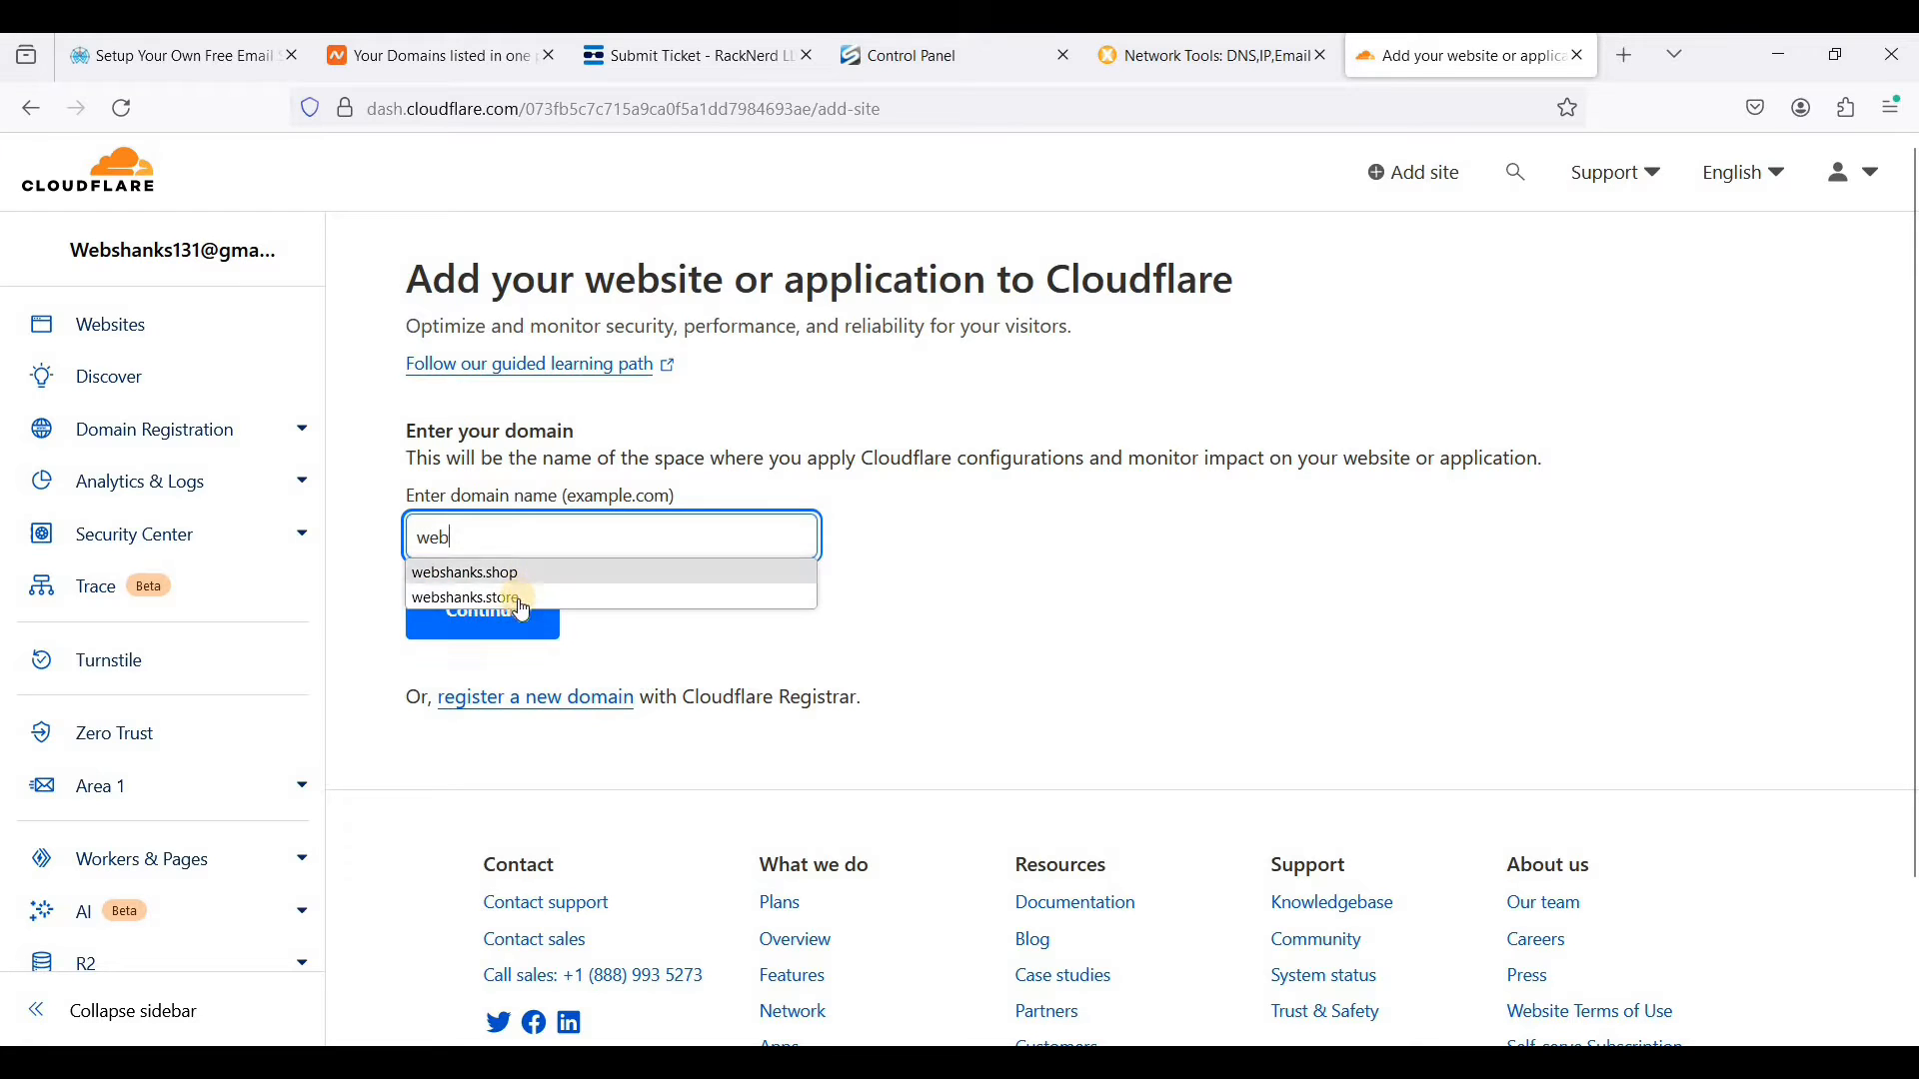
click(517, 598)
click(502, 614)
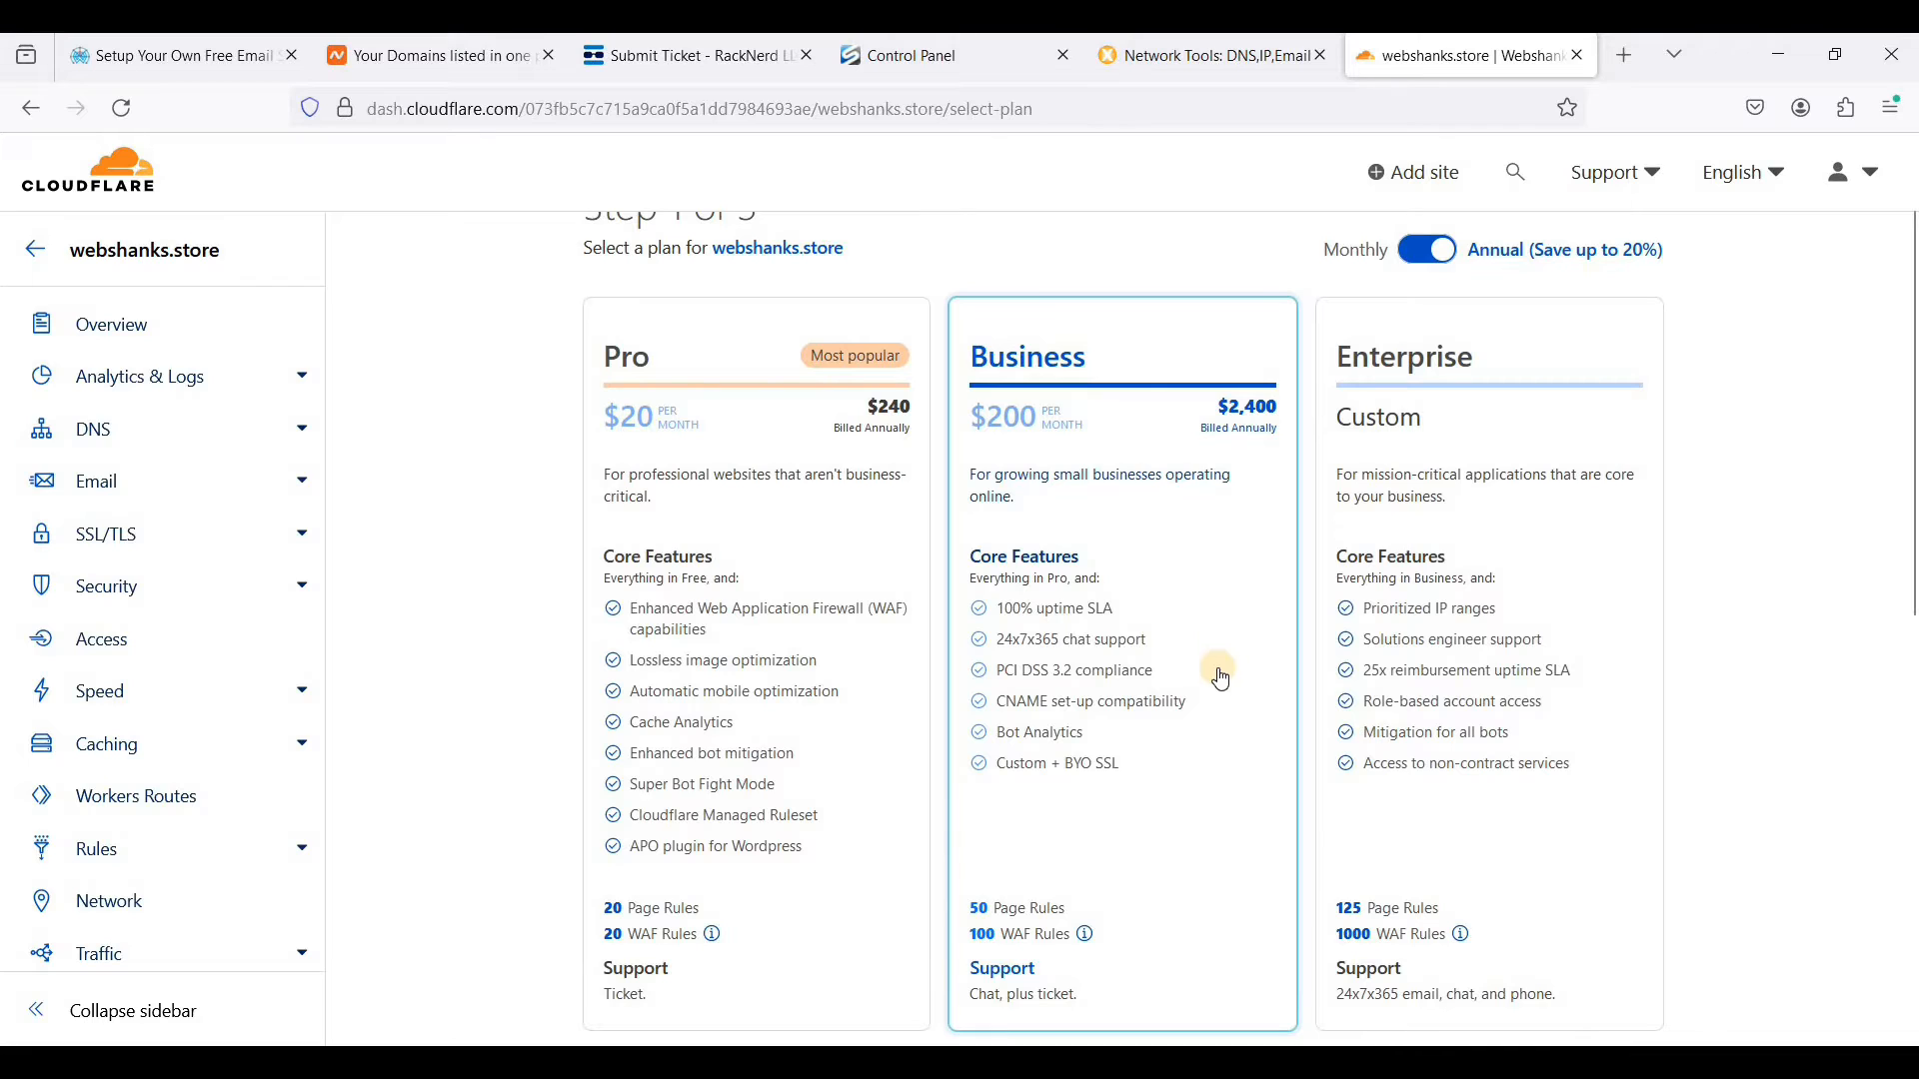
- Choose the Free $0 plan for webshanks.store and start the DNS record scan
scroll(1189, 680, down, 5)
scroll(1166, 597, down, 1)
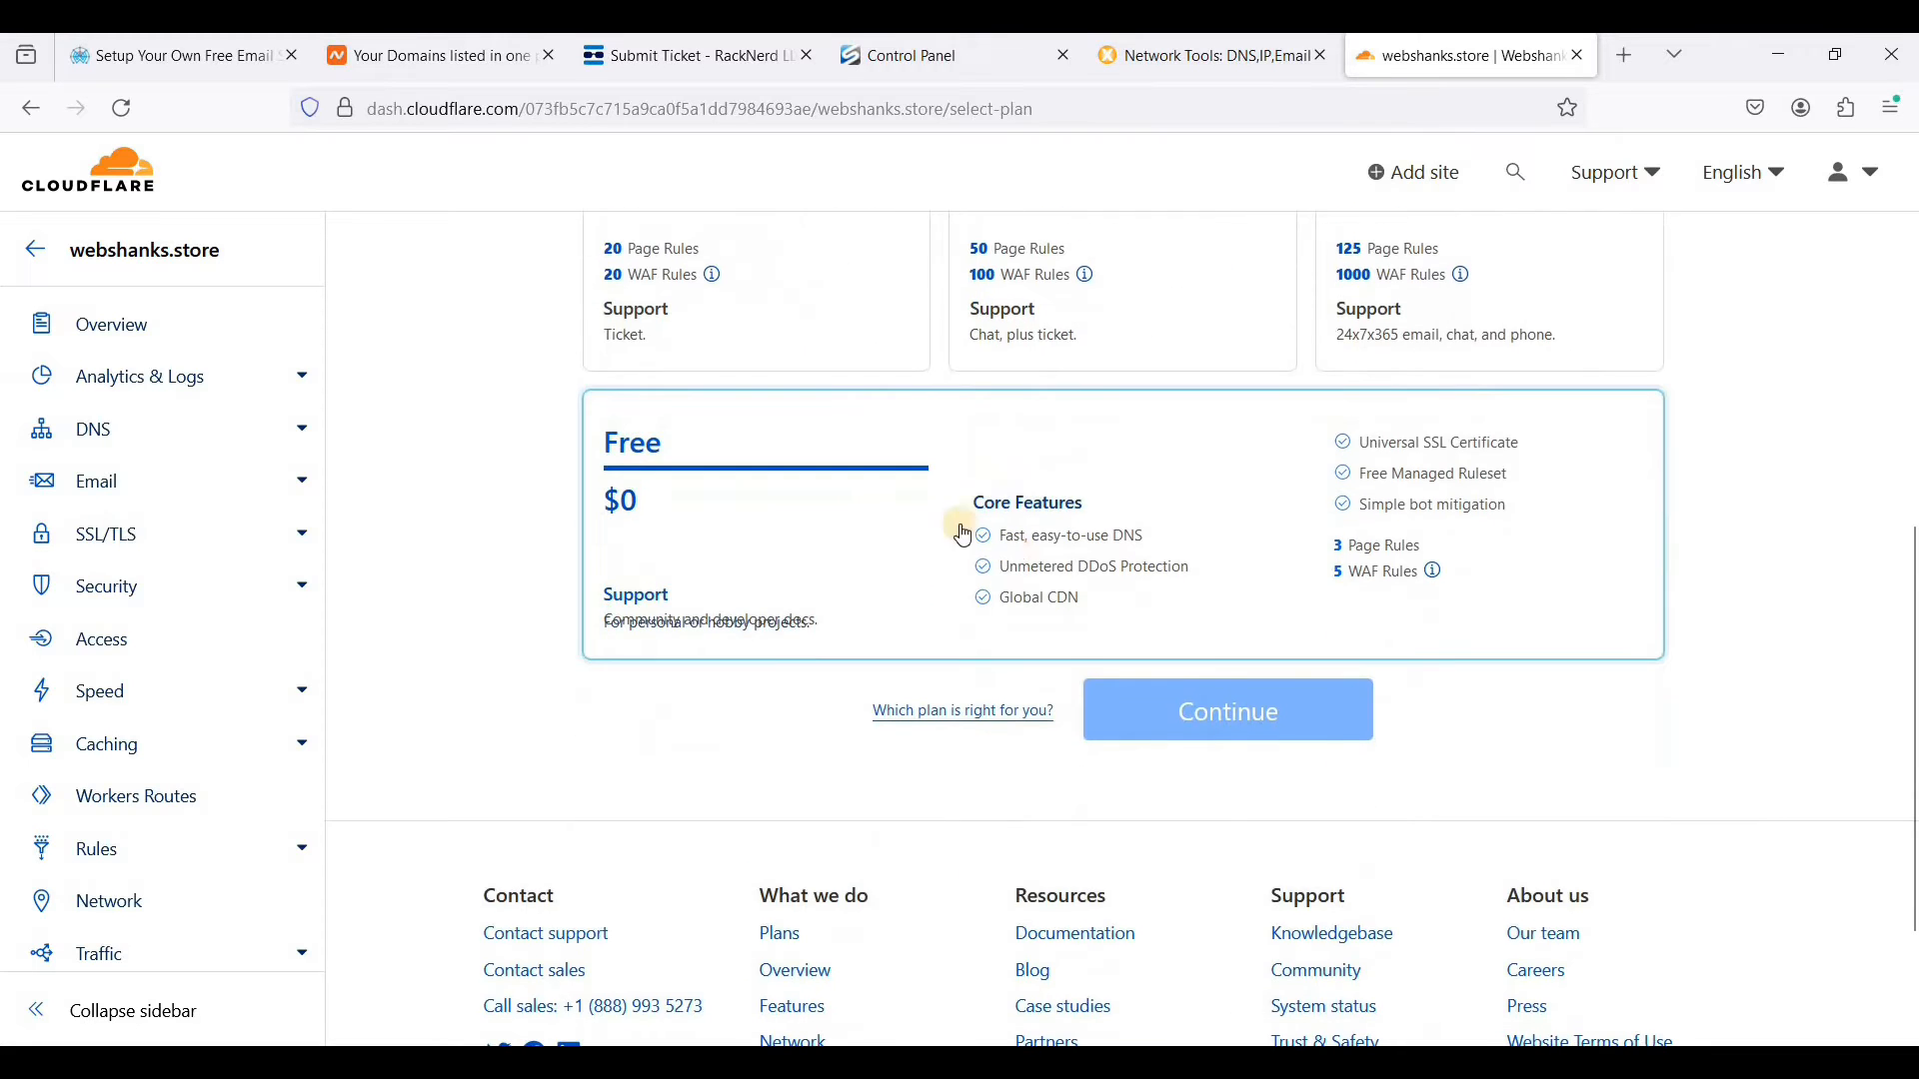
click(890, 496)
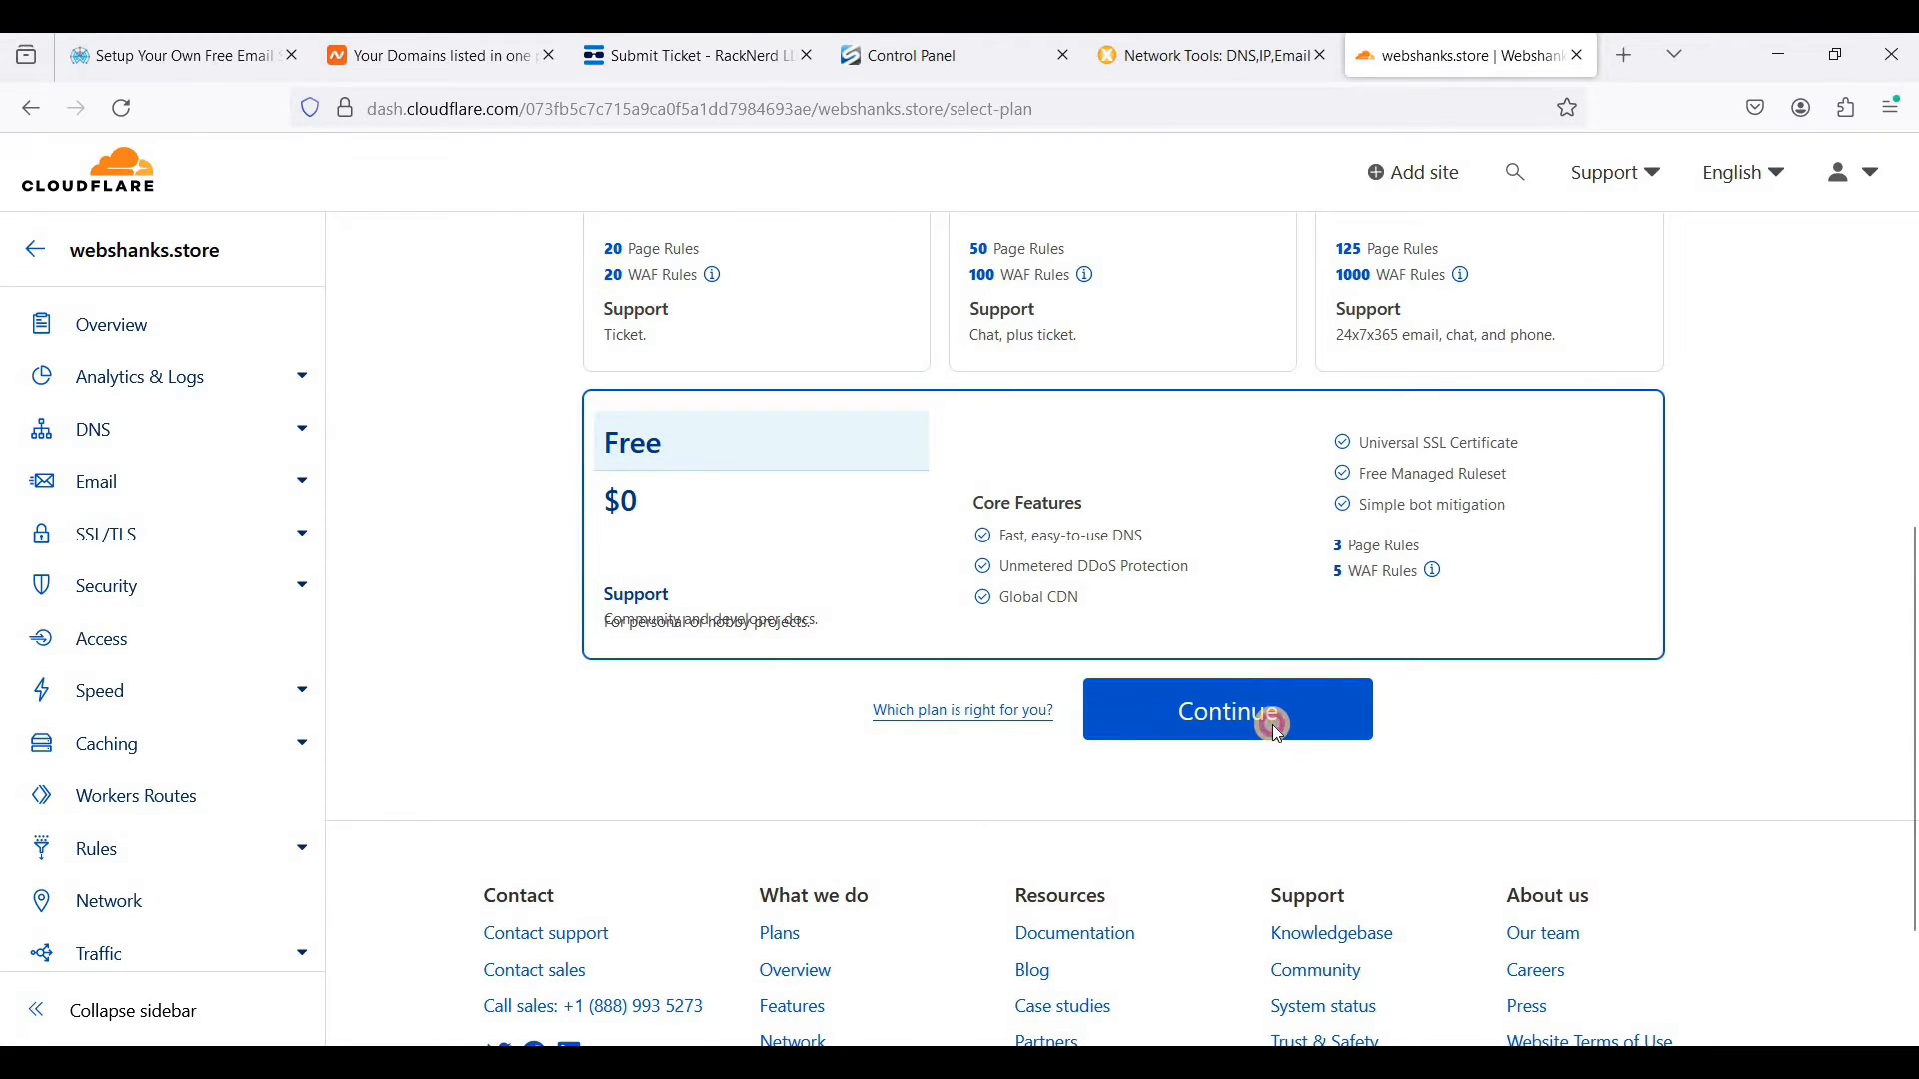
click(1273, 724)
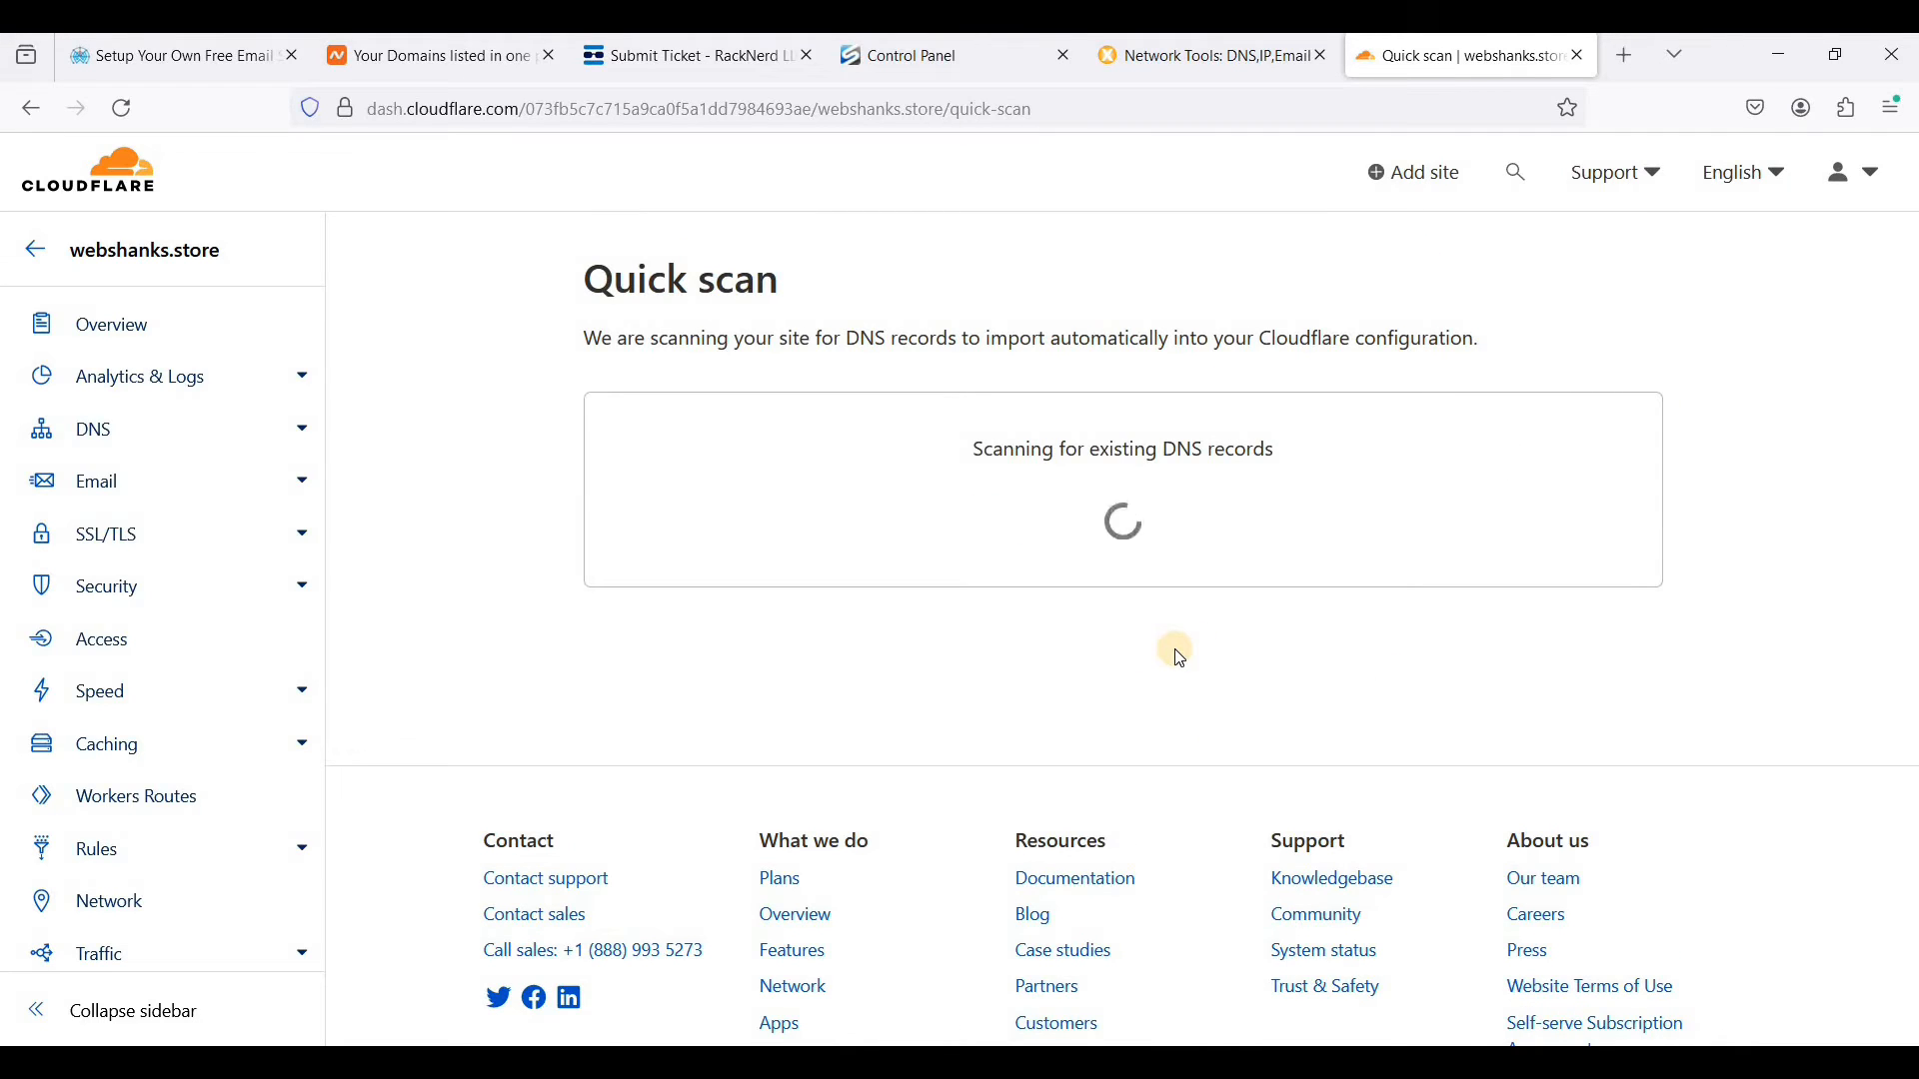
- Review the scanned DNS records for webshanks.store and continue to the nameserver instructions
scroll(1175, 660, down, 5)
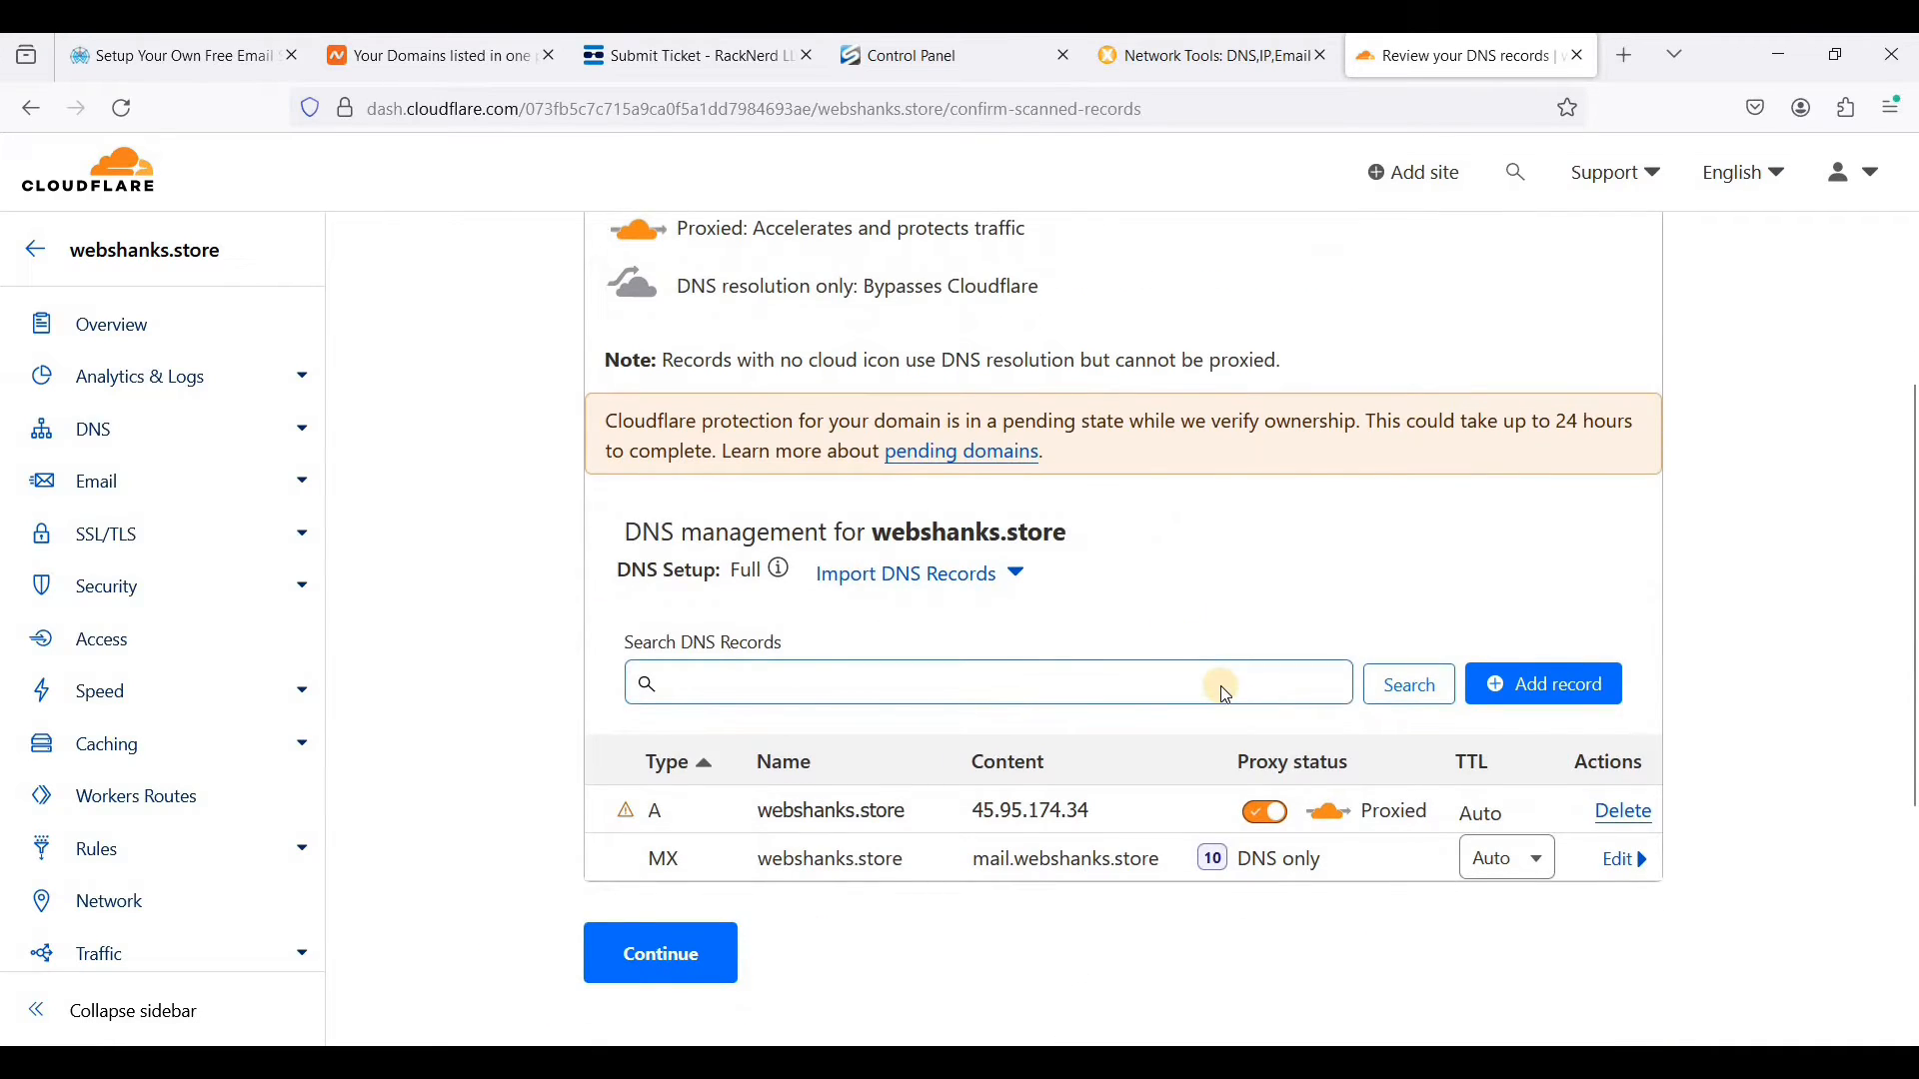
scroll(1149, 704, up, 1)
scroll(950, 760, down, 3)
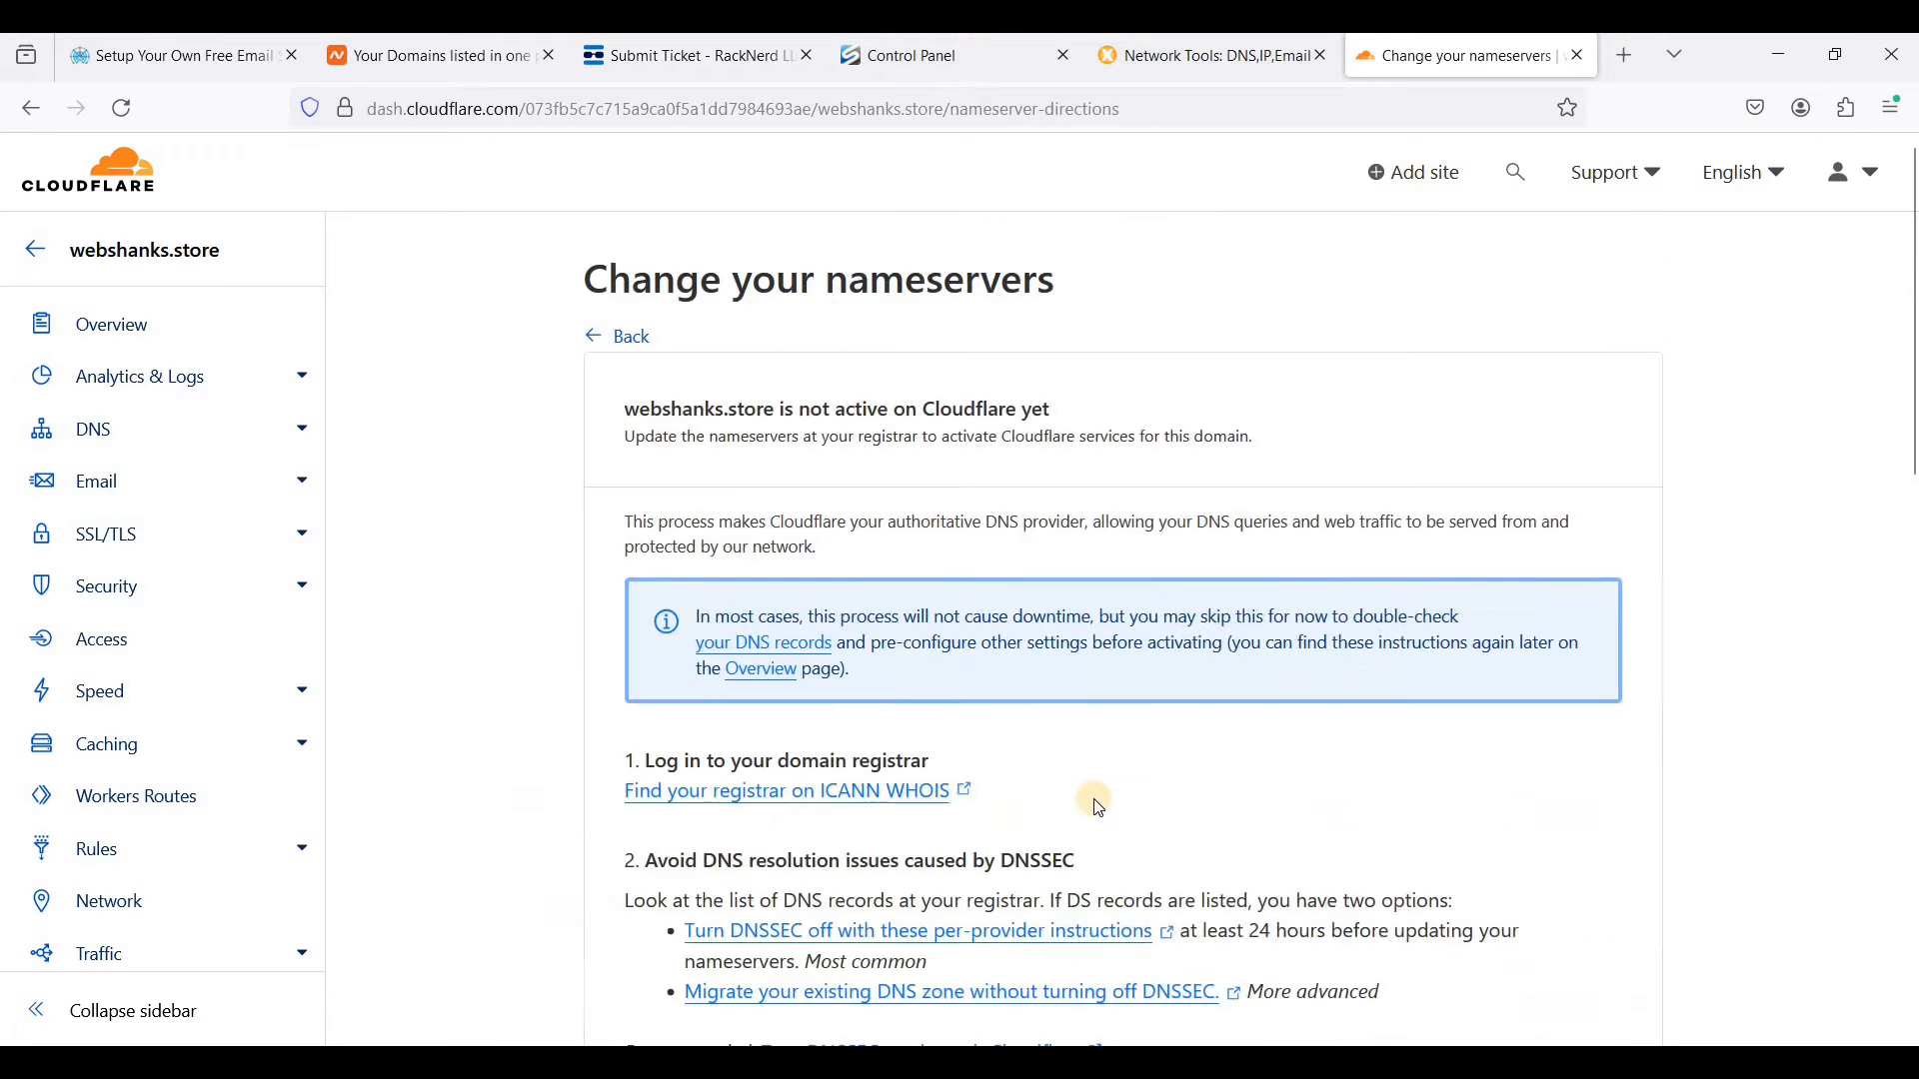
- Copy Cloudflare's nameserver carrera.ns.cloudflare.com and enter it as the first Custom DNS nameserver for webshanks.store in Namecheap
scroll(1083, 797, down, 3)
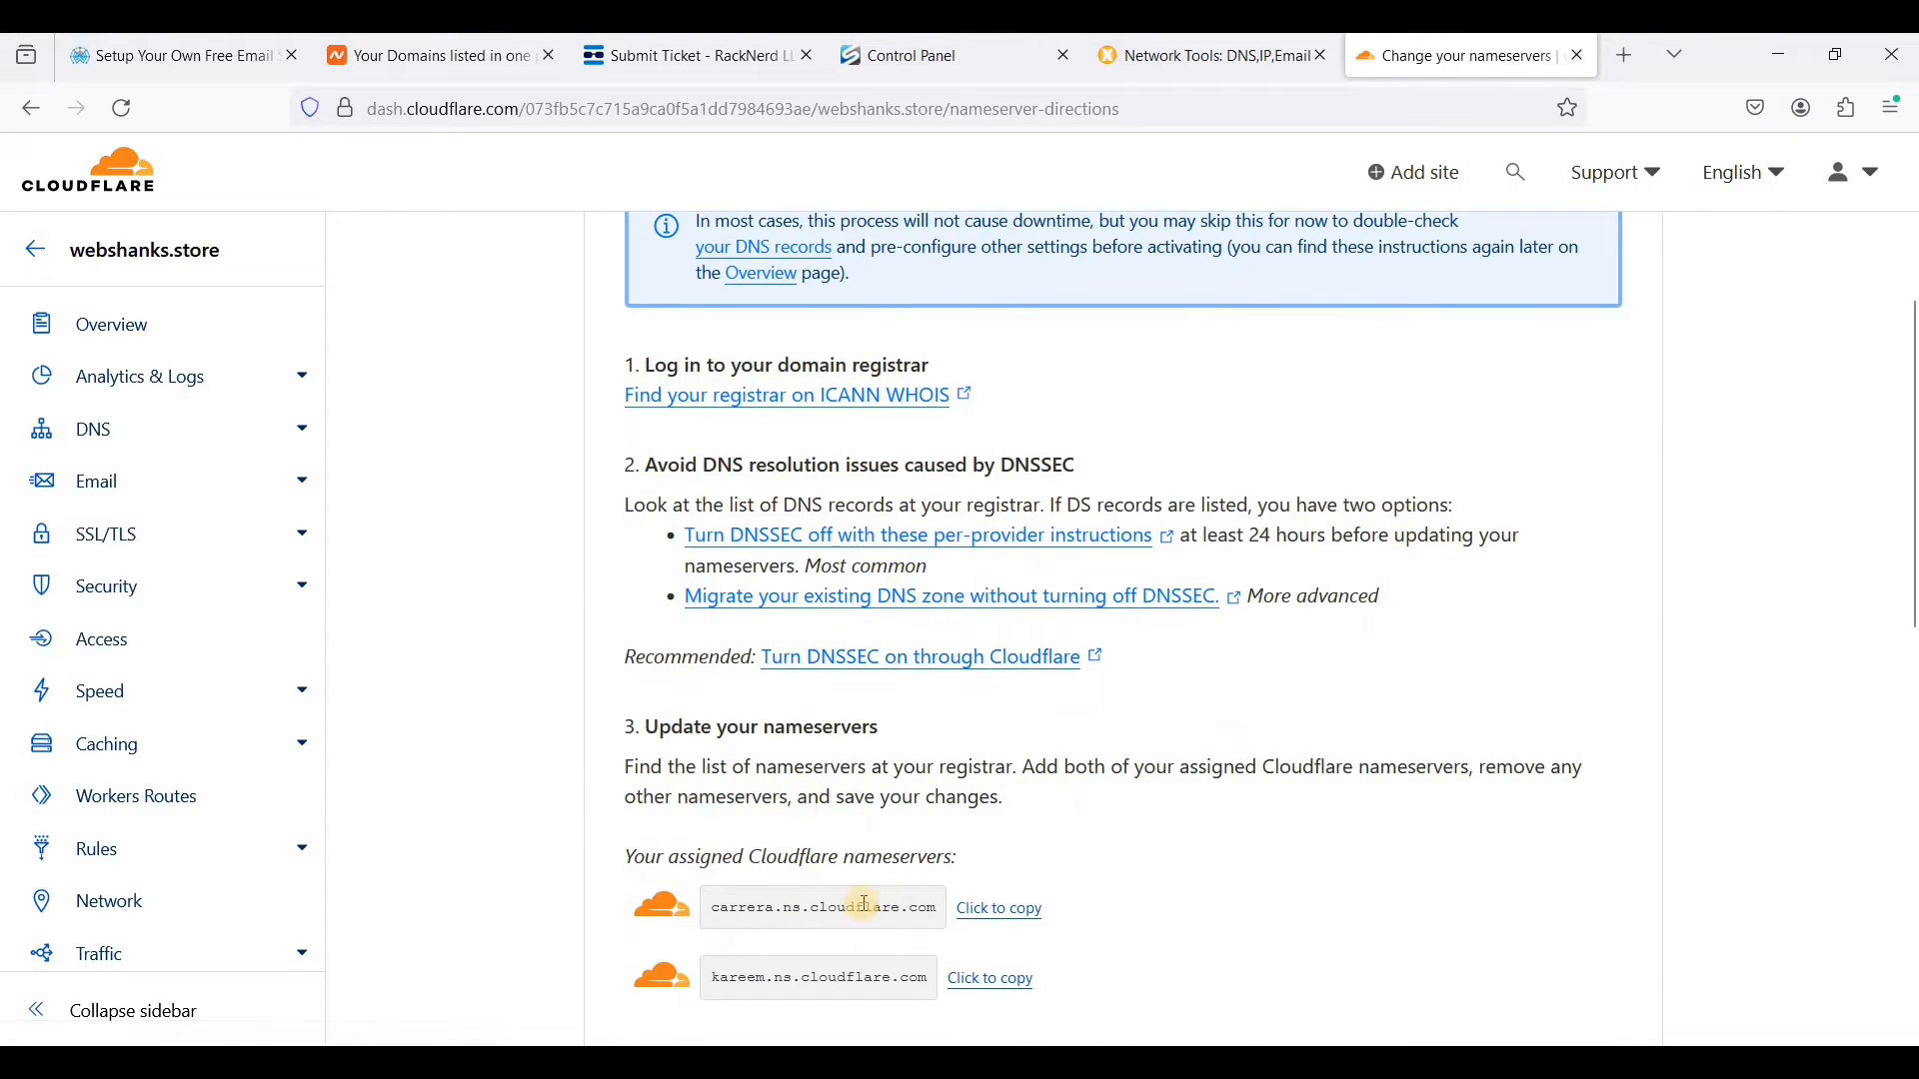
scroll(856, 792, down, 2)
click(858, 790)
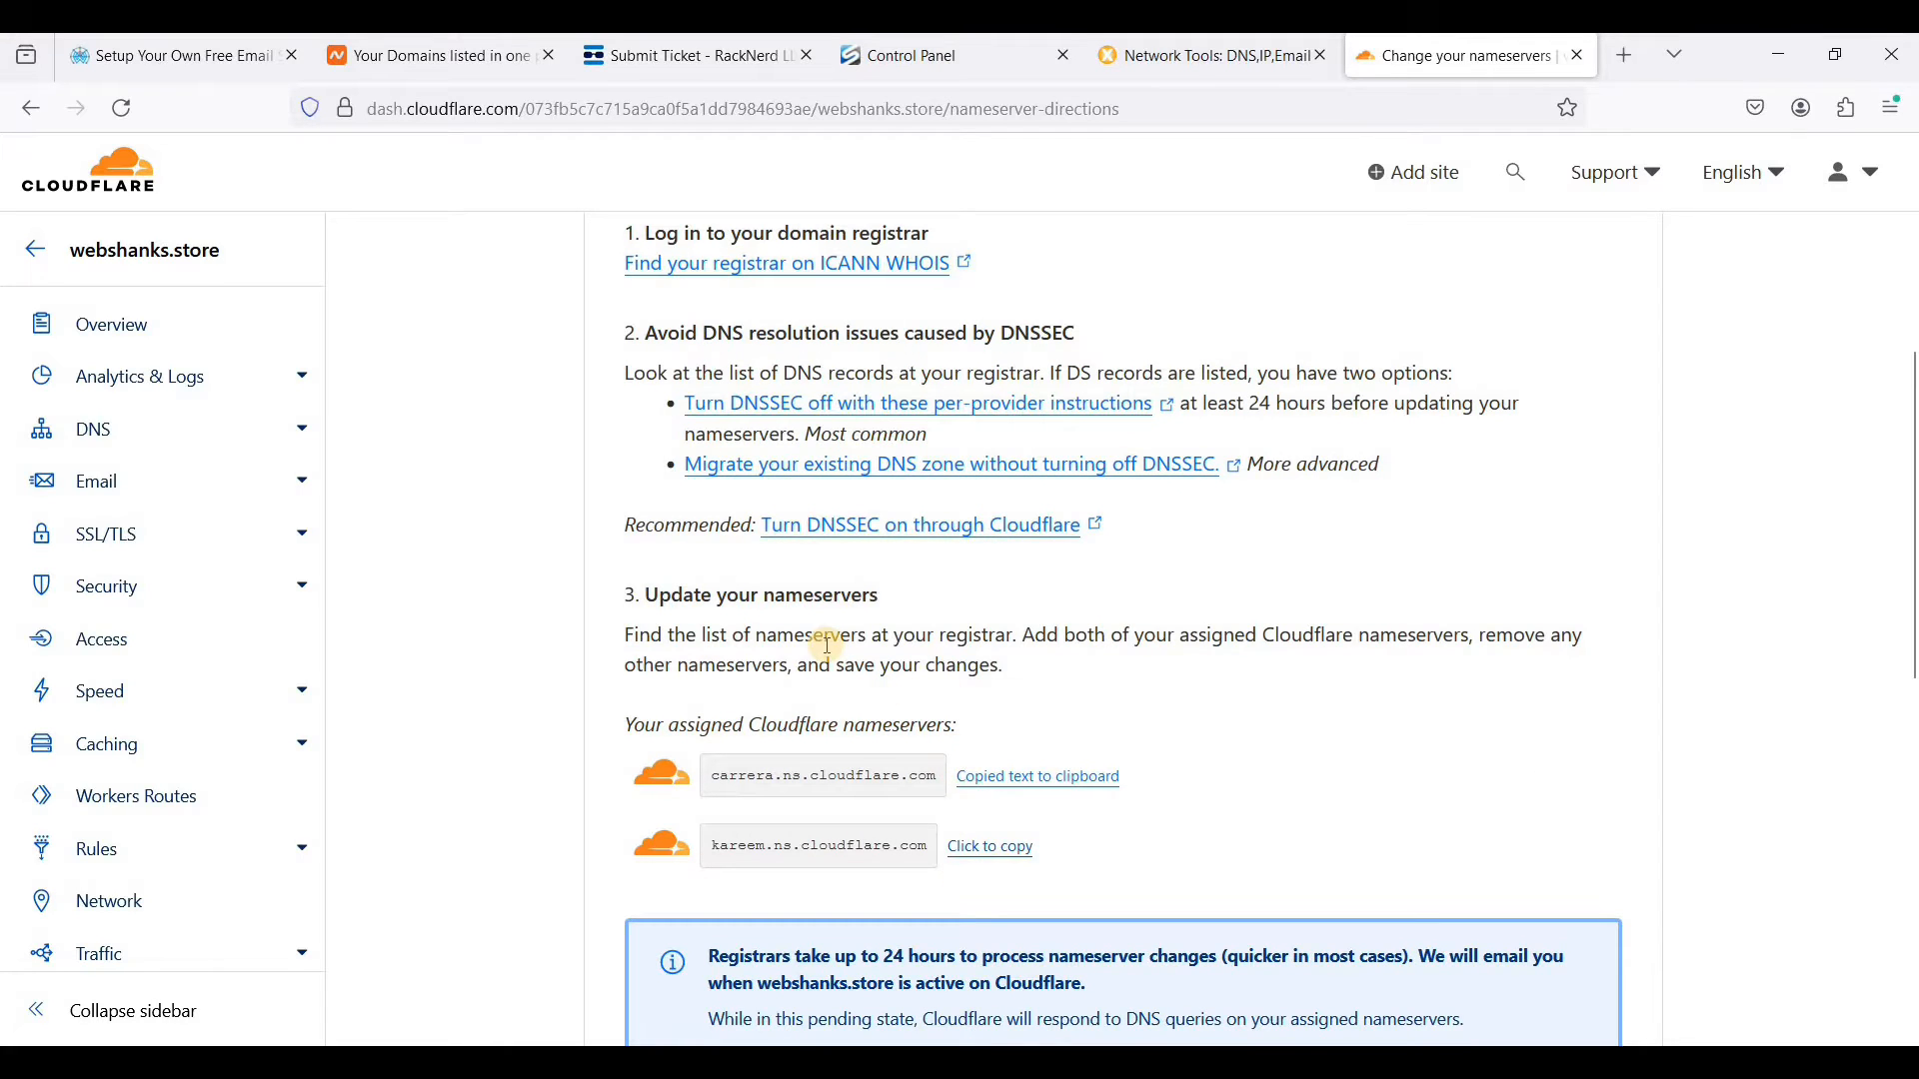
click(476, 70)
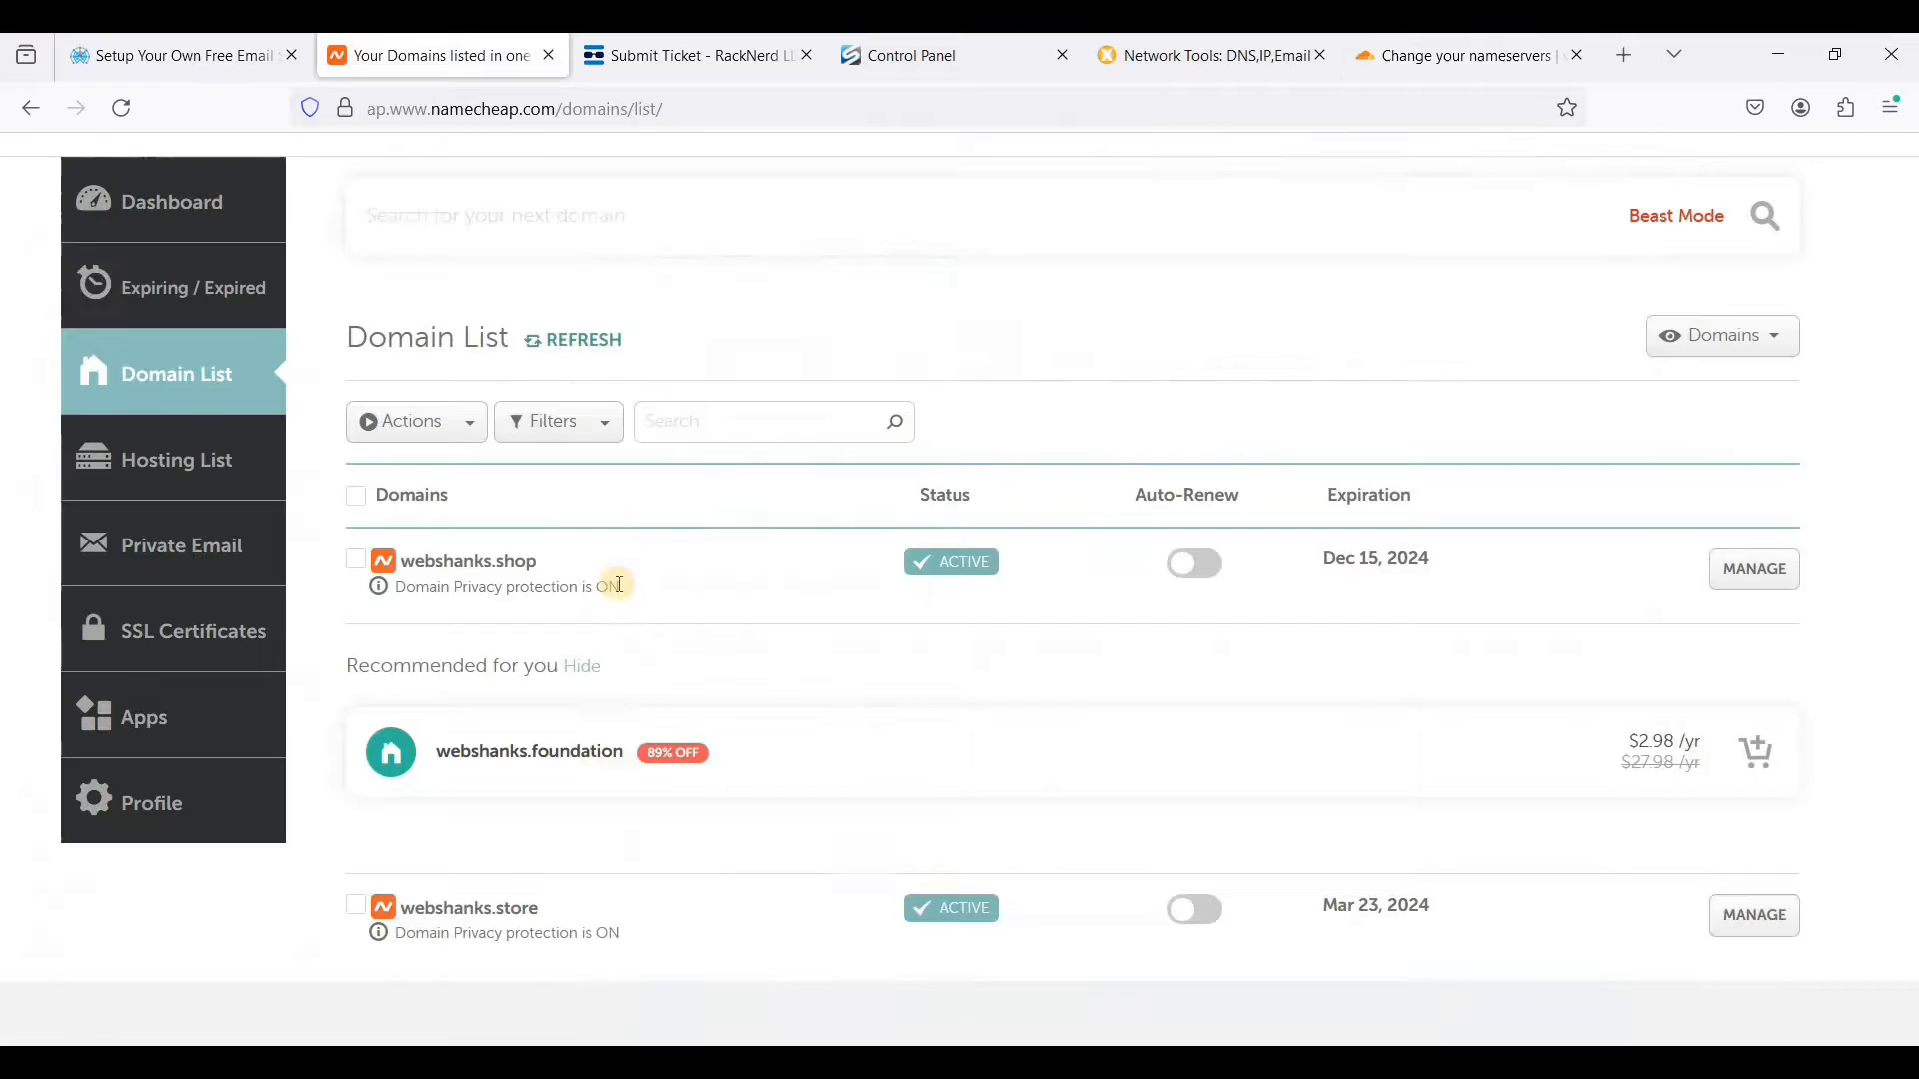
click(1756, 920)
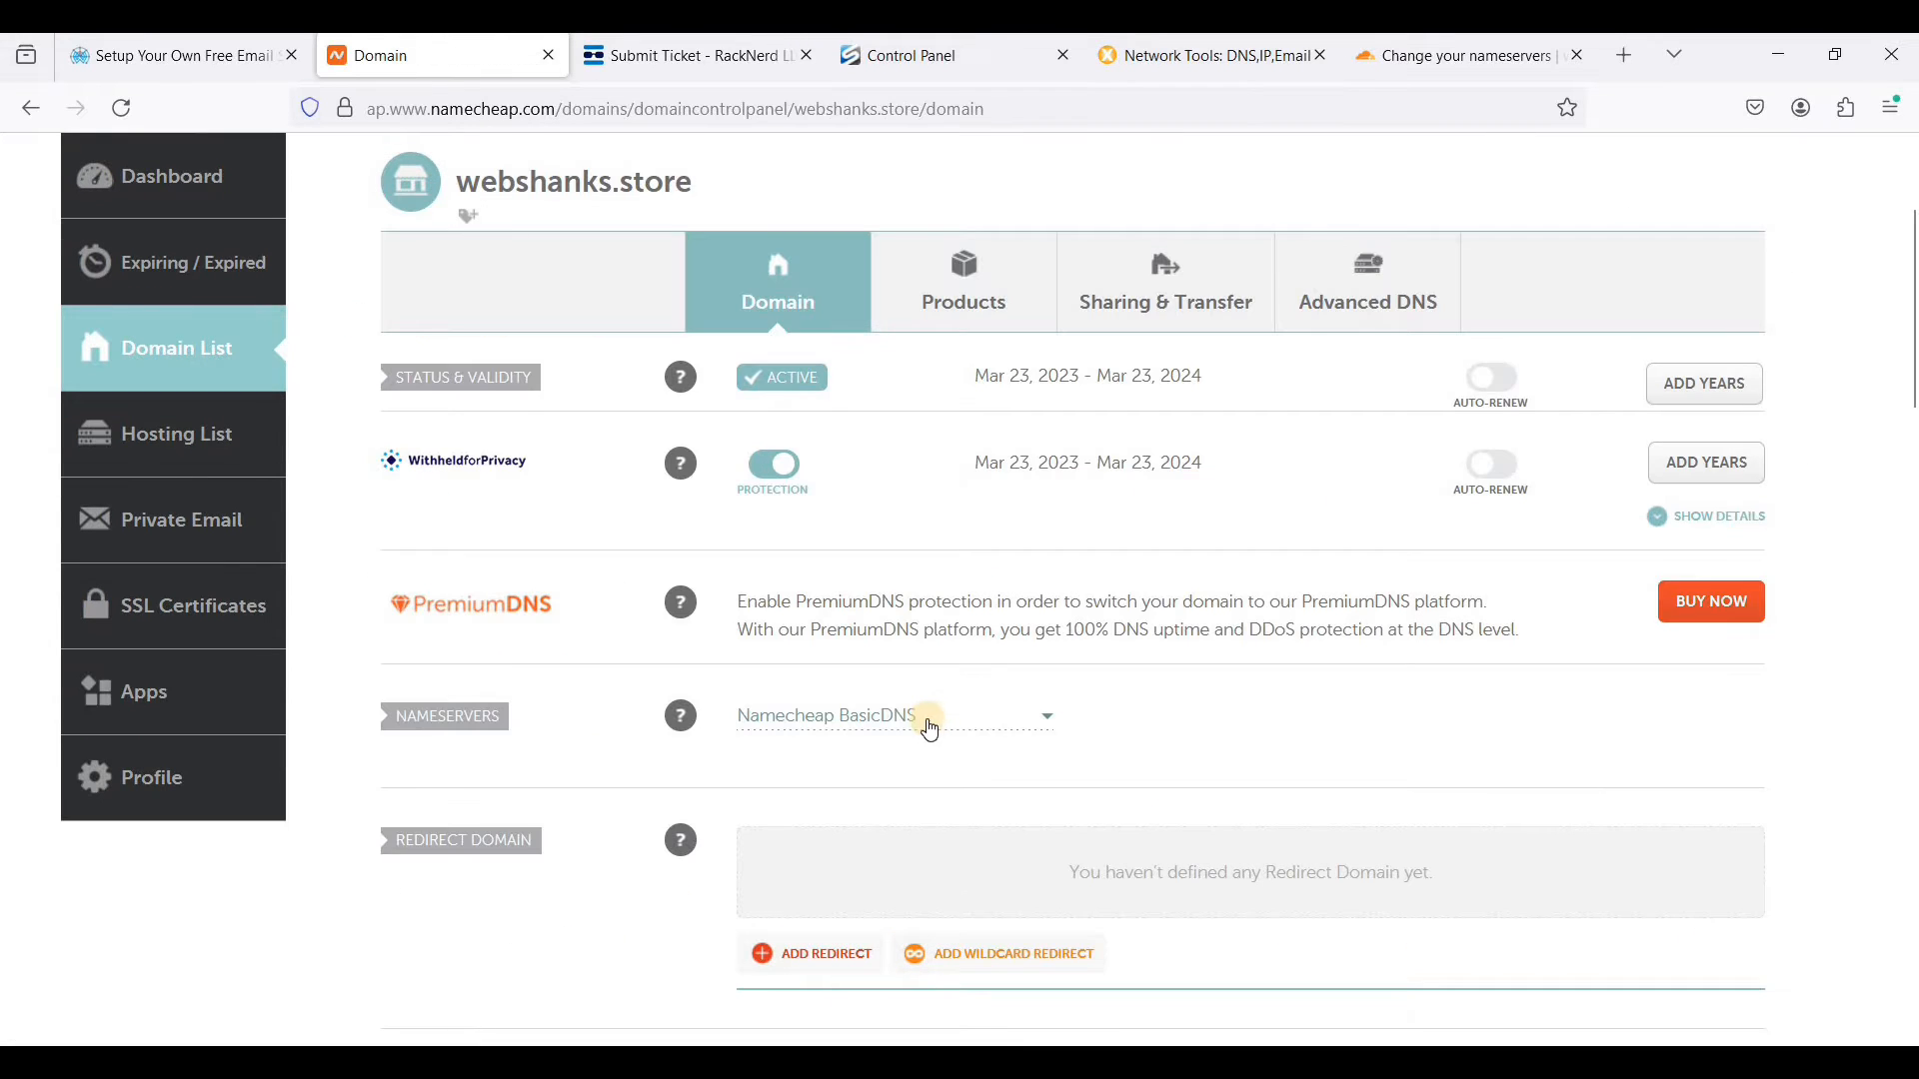
click(932, 727)
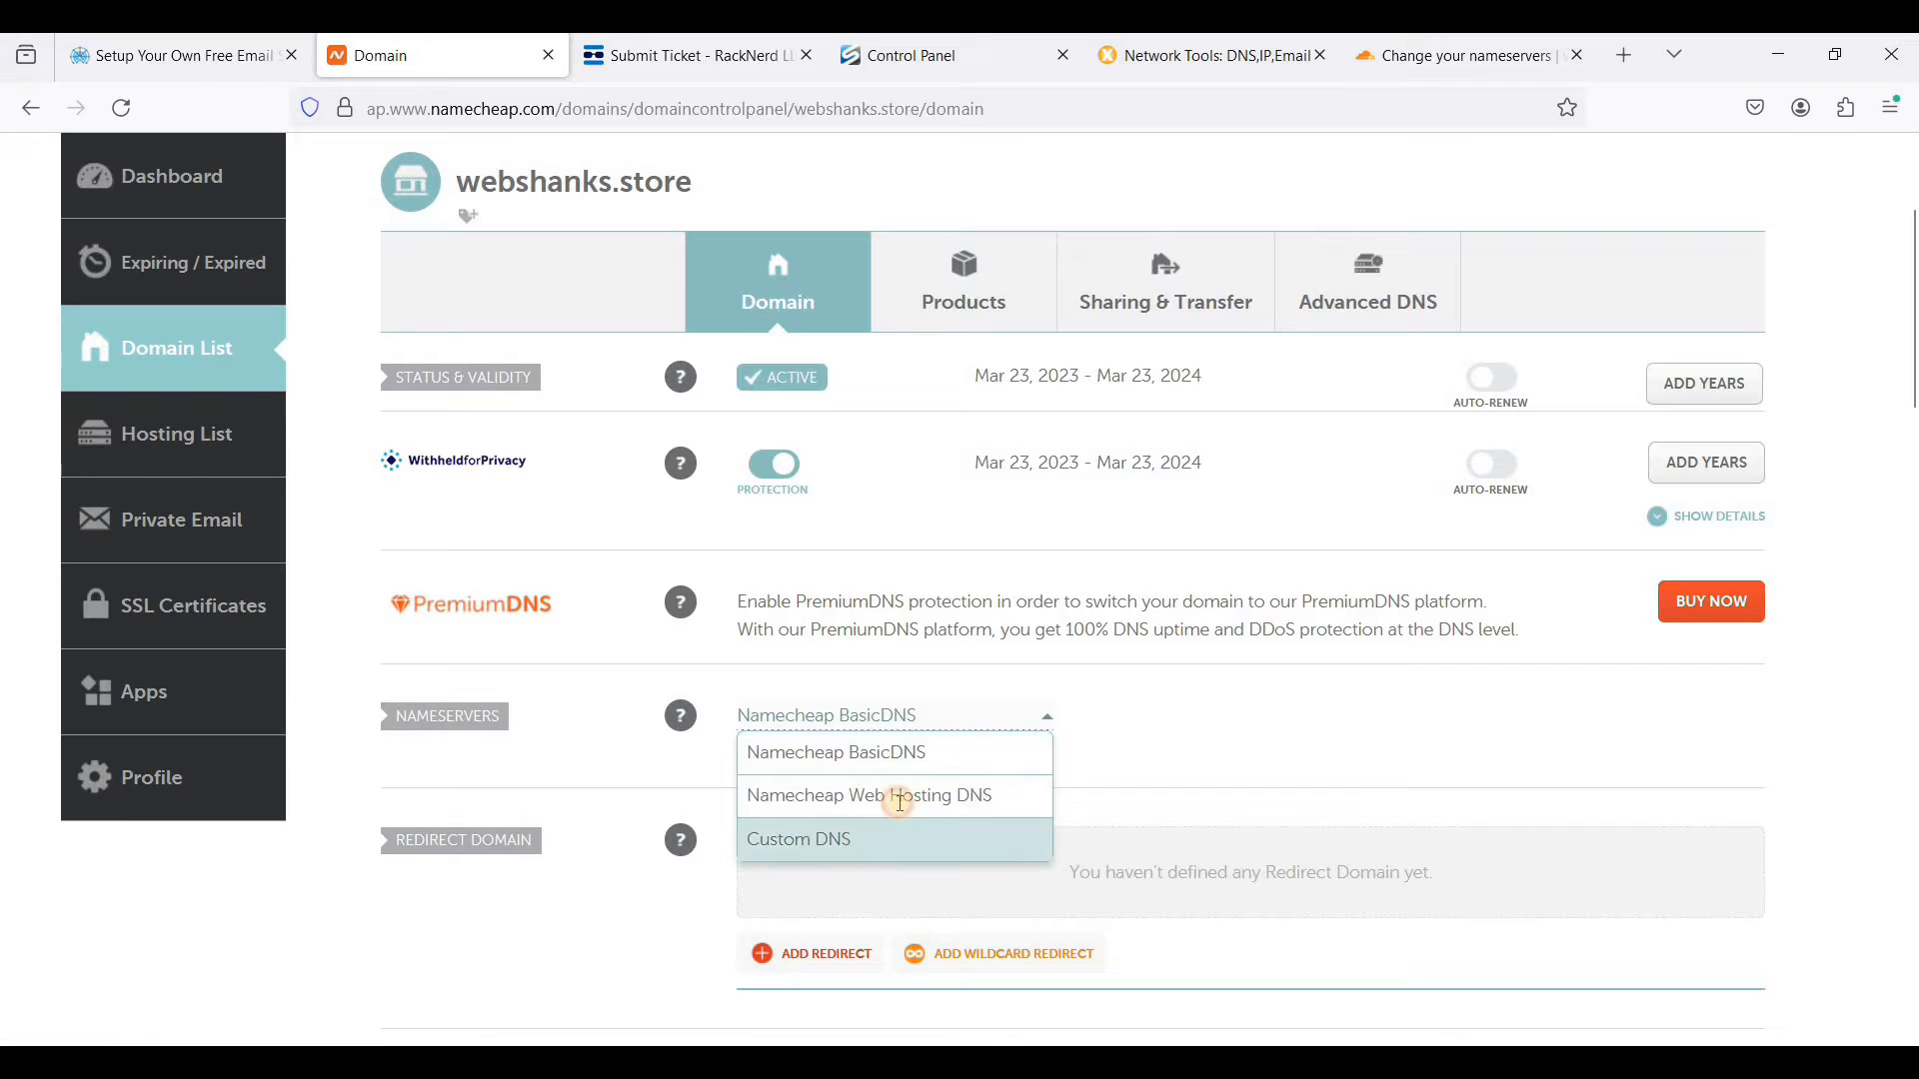
click(866, 837)
key(ctrl+v)
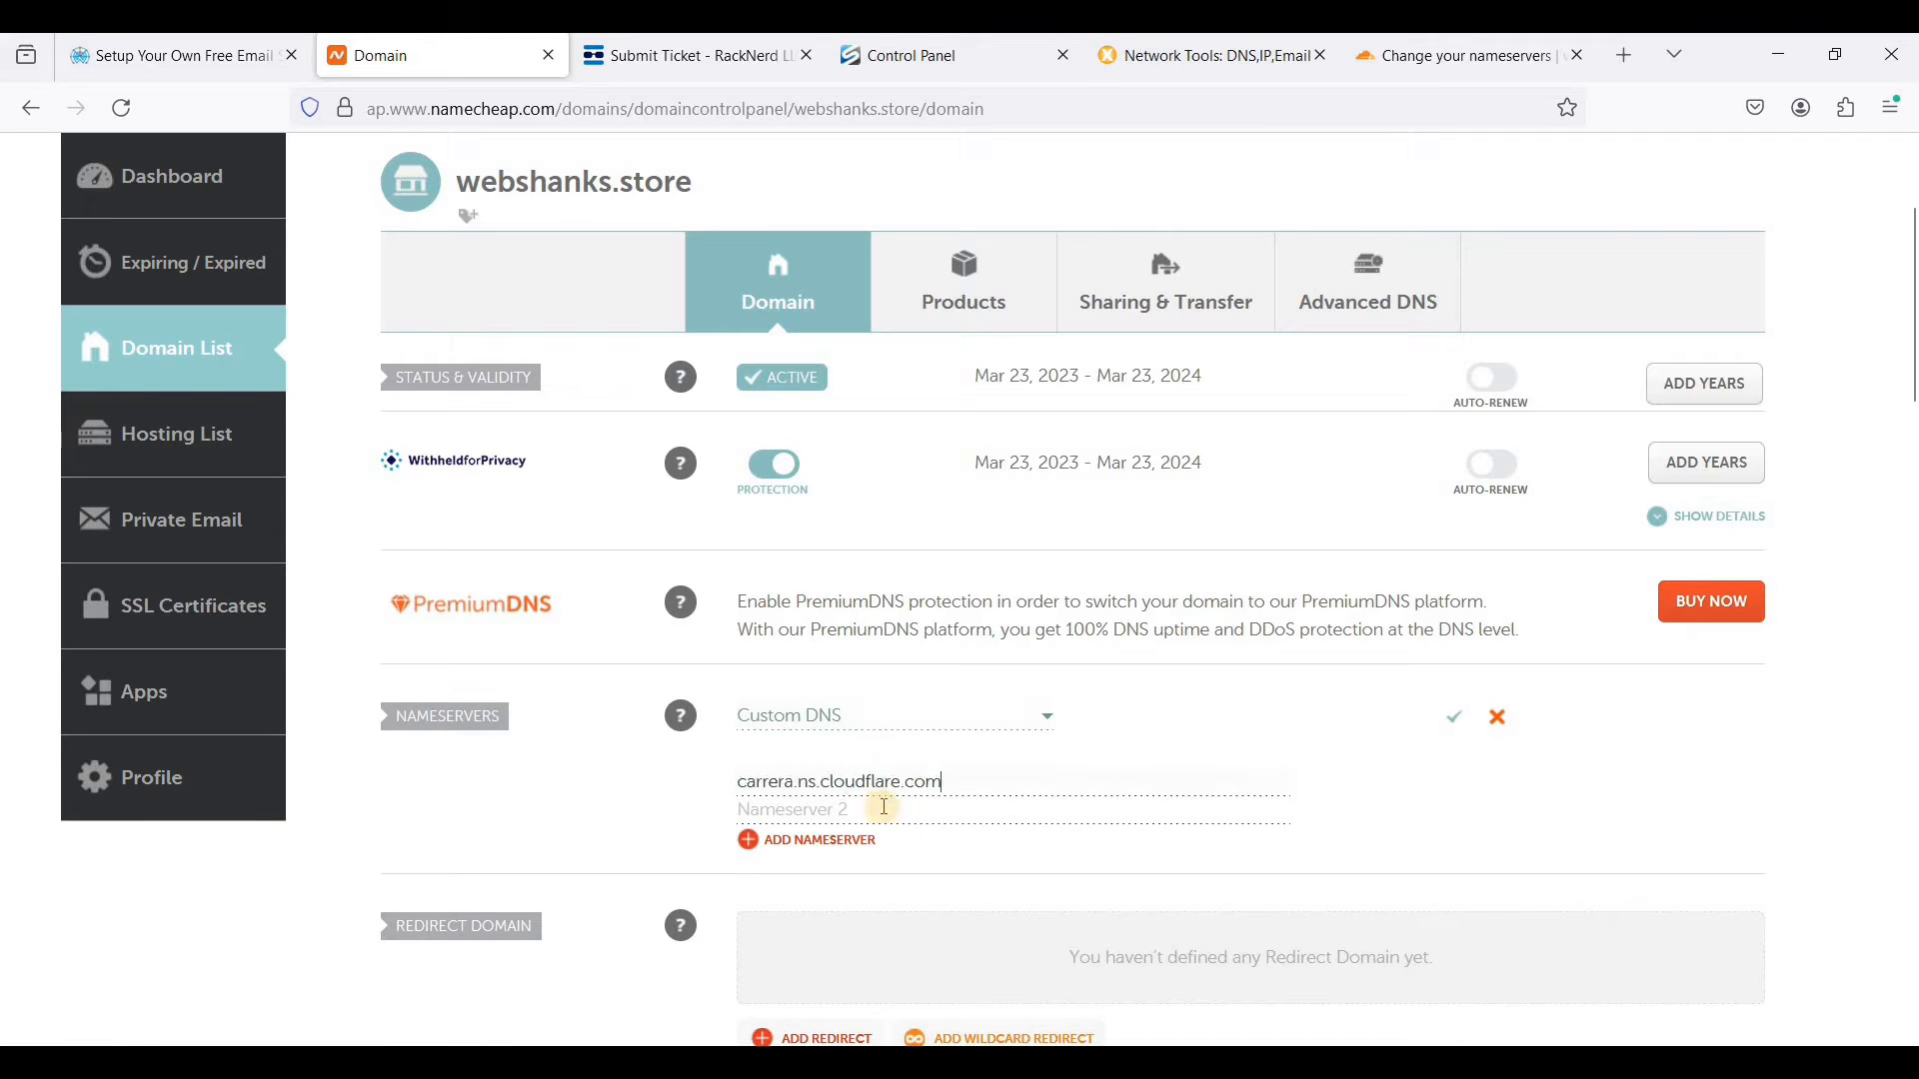
- Copy kareem.ns.cloudflare.com from Cloudflare, enter it as webshanks.store's second nameserver in Namecheap, and save the nameservers
click(1422, 63)
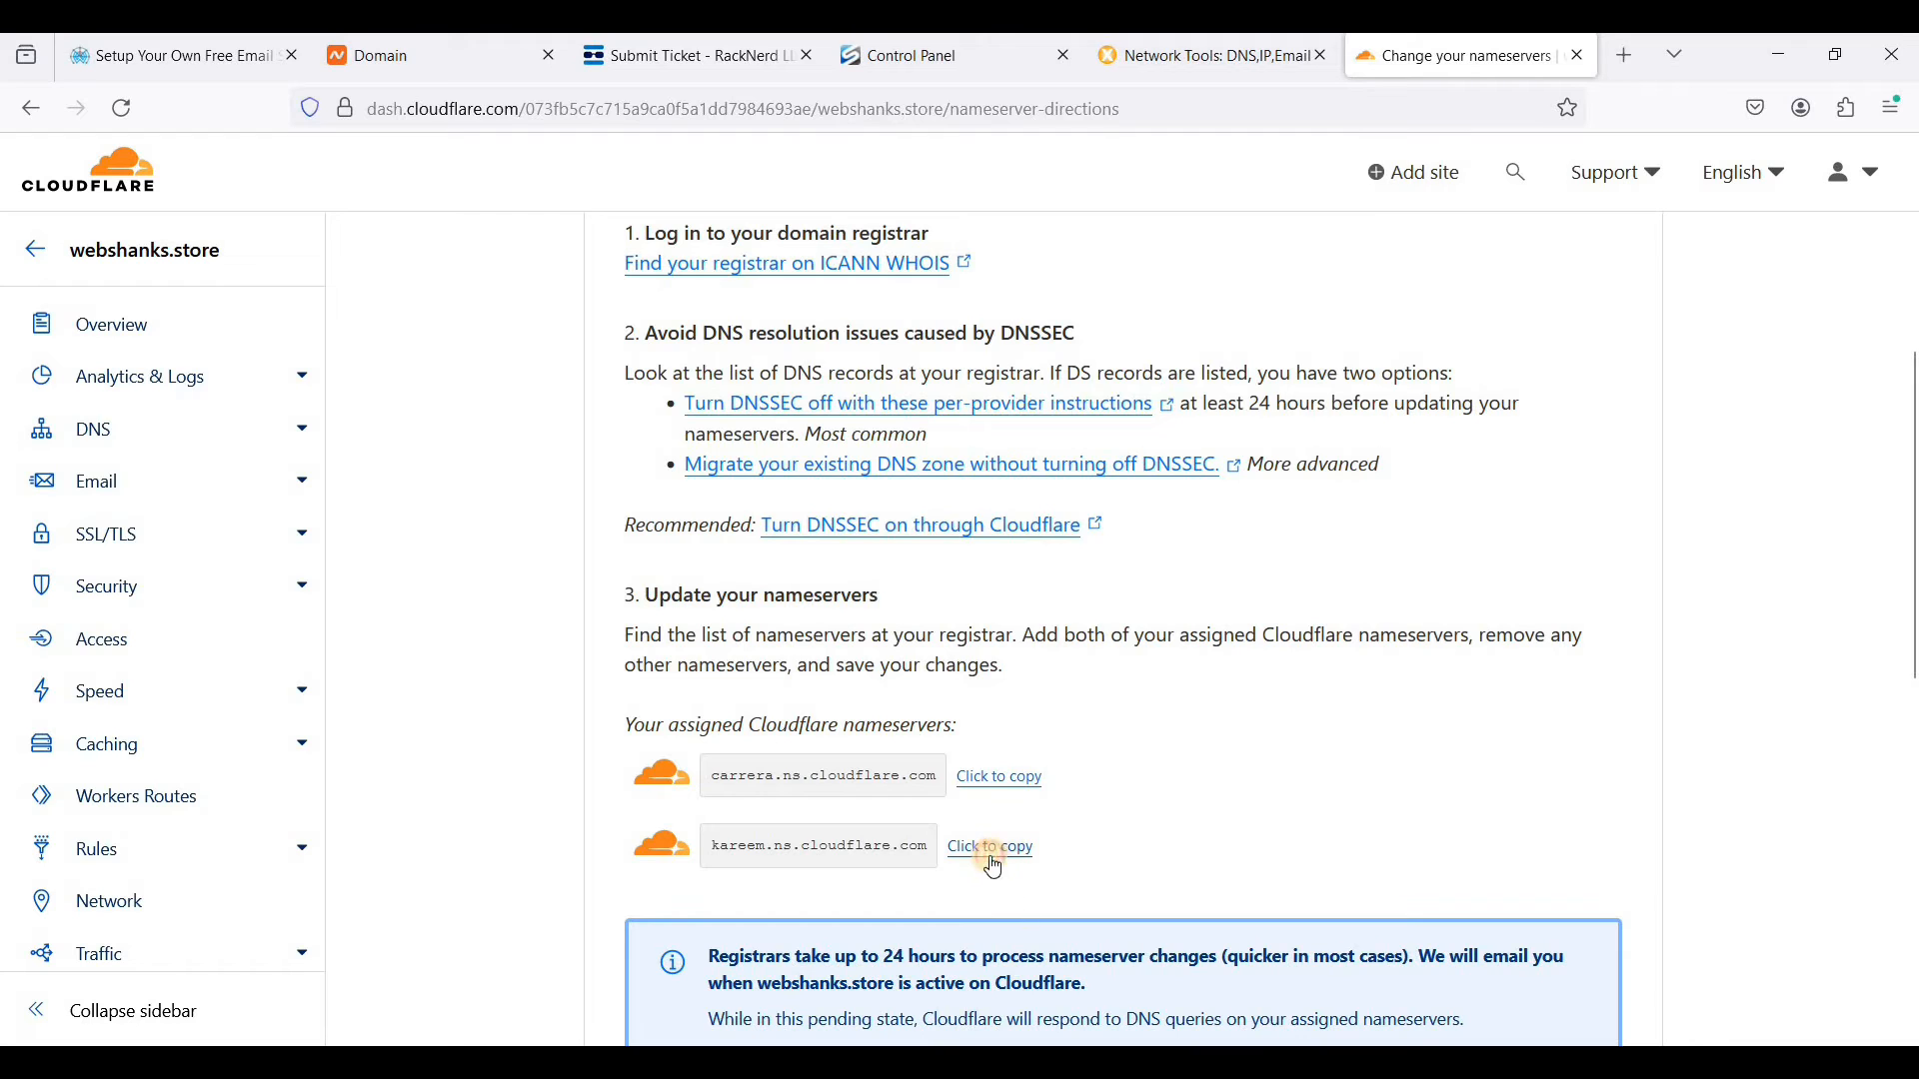
click(994, 857)
click(462, 72)
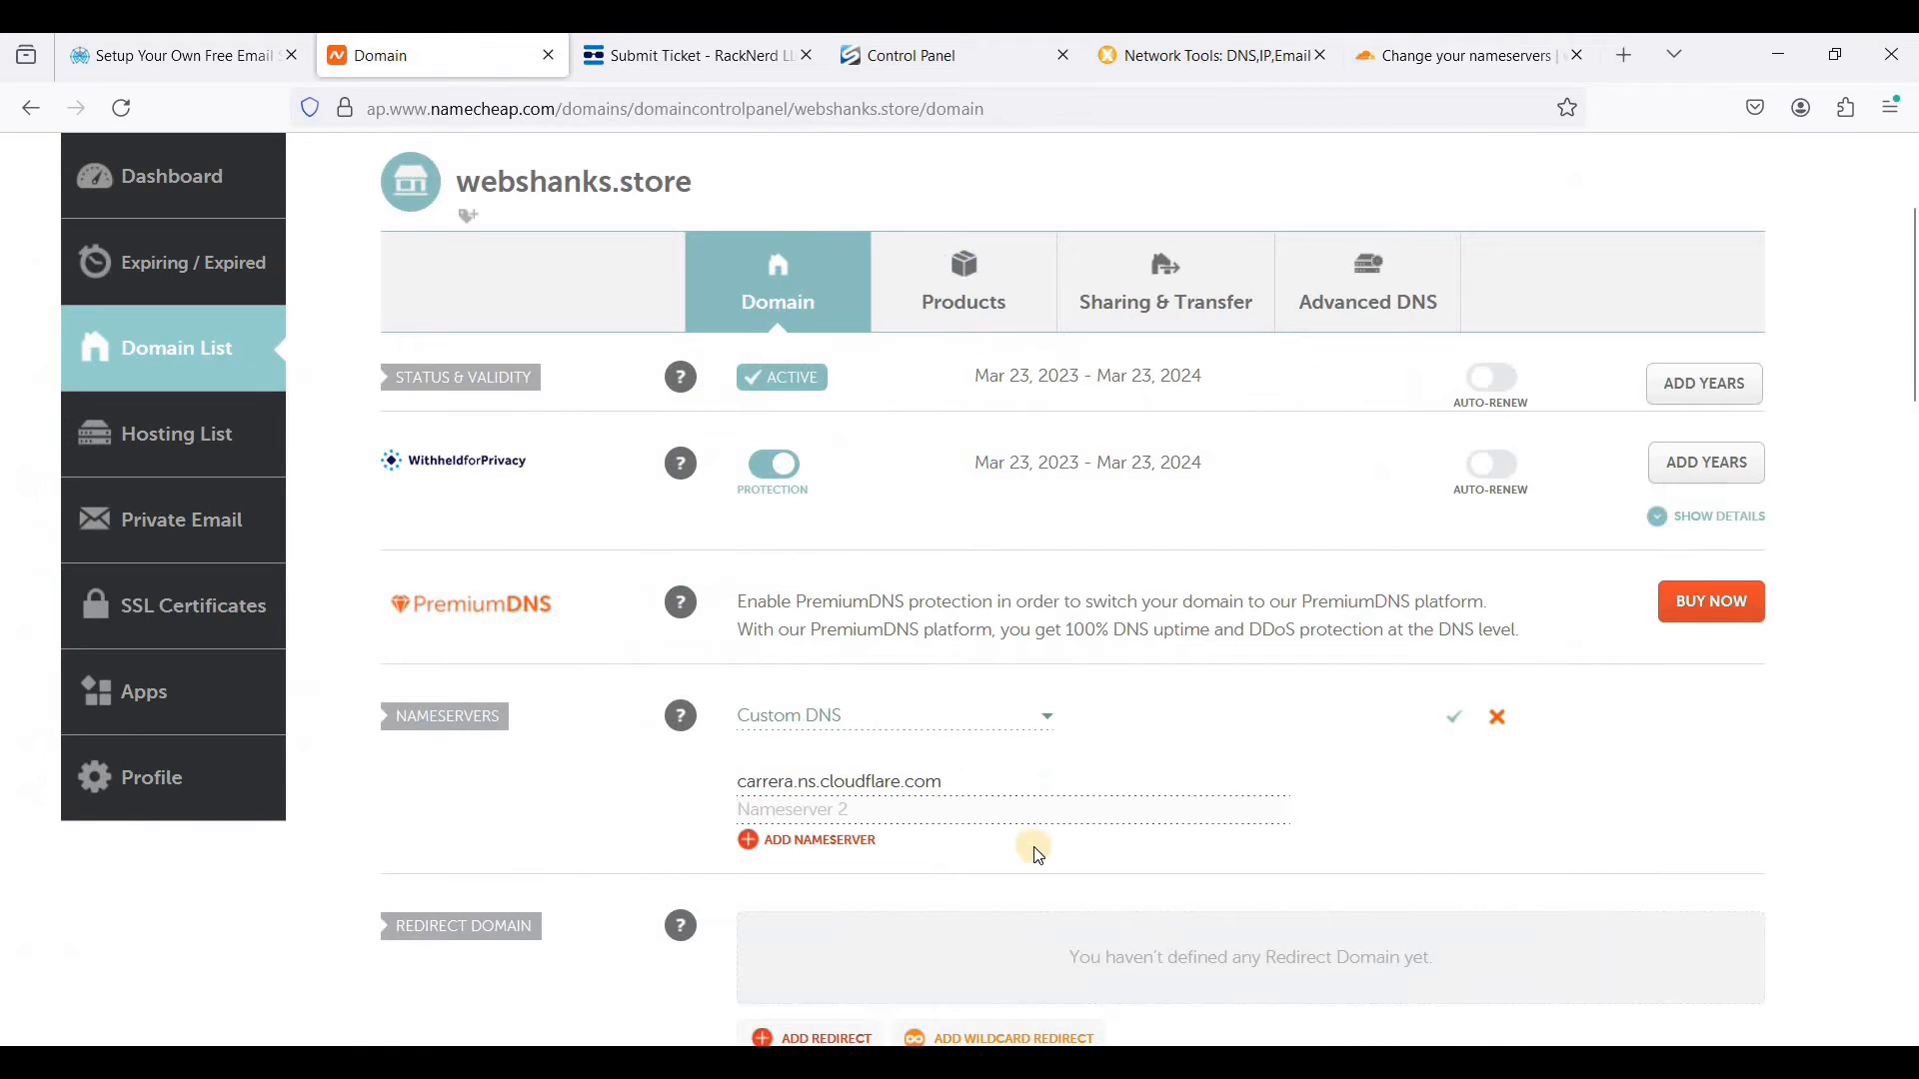
click(1039, 812)
key(ctrl+v)
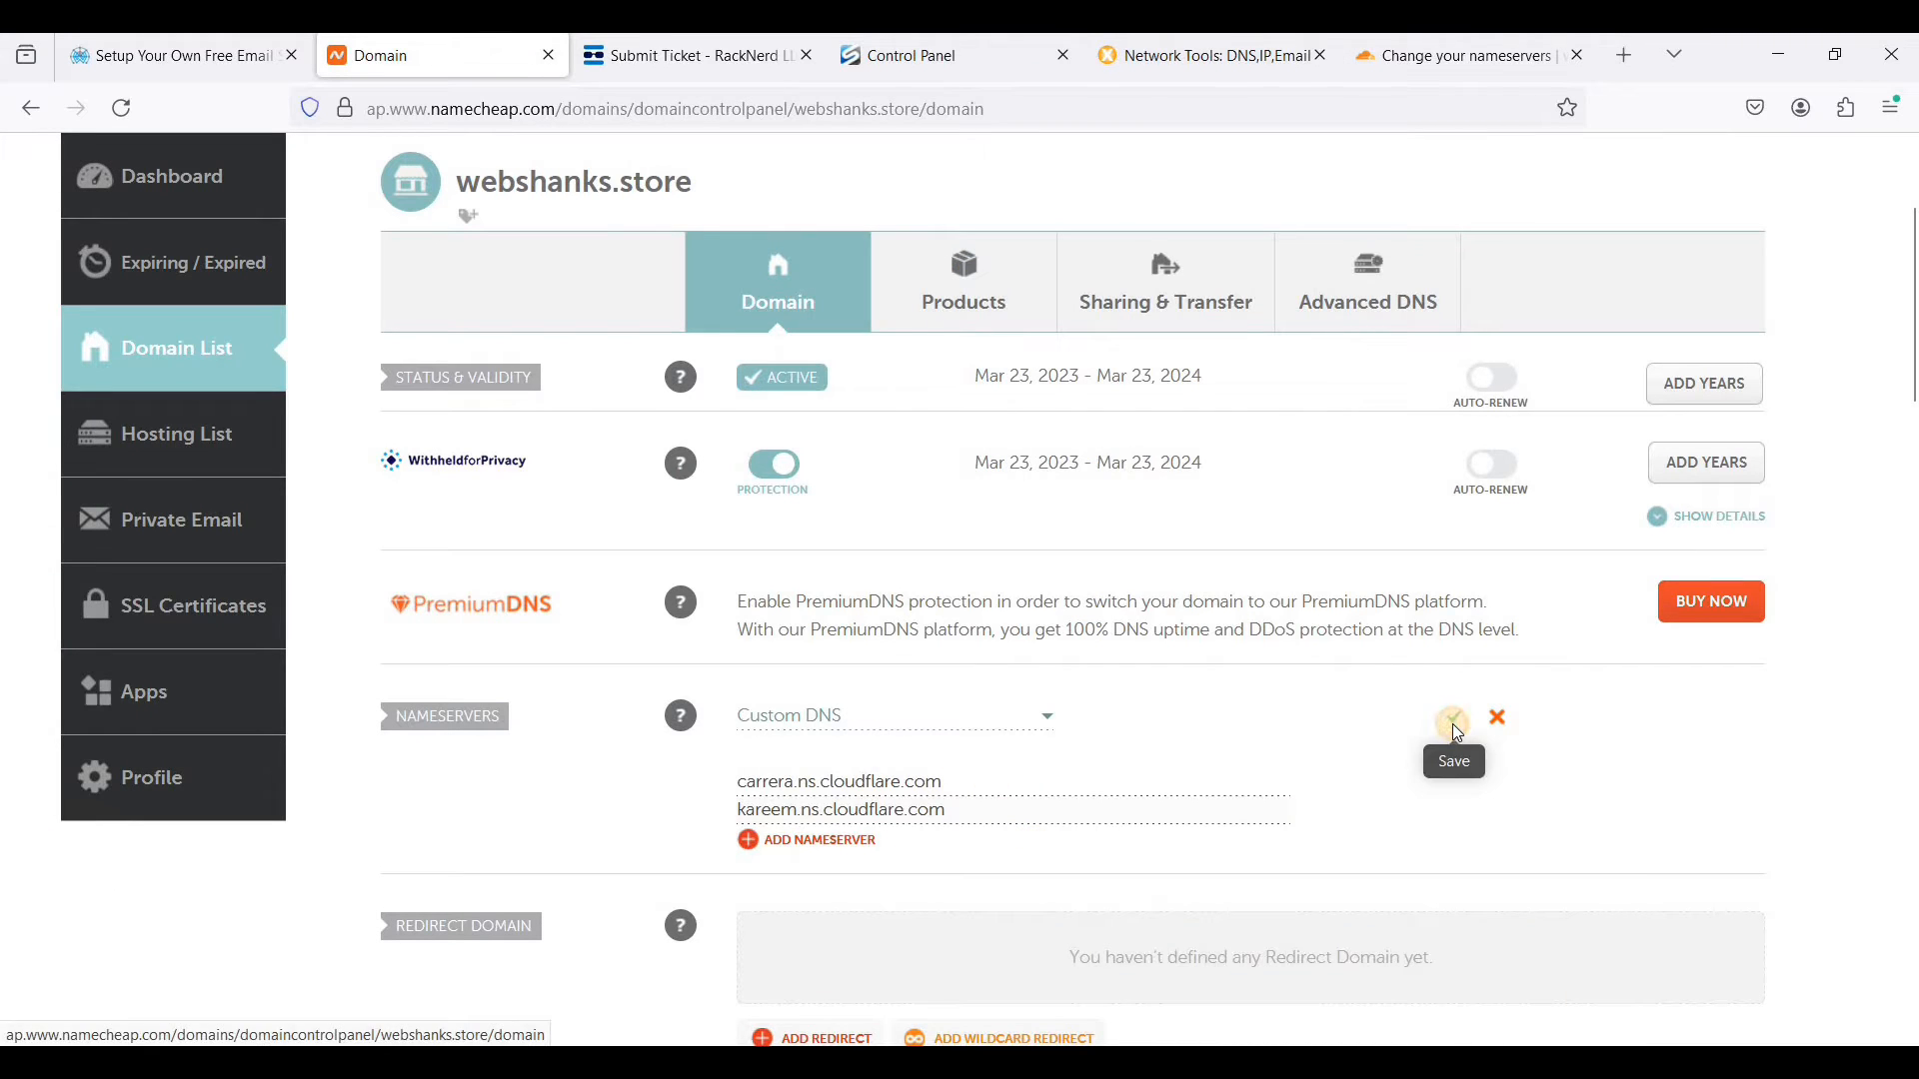
click(1456, 724)
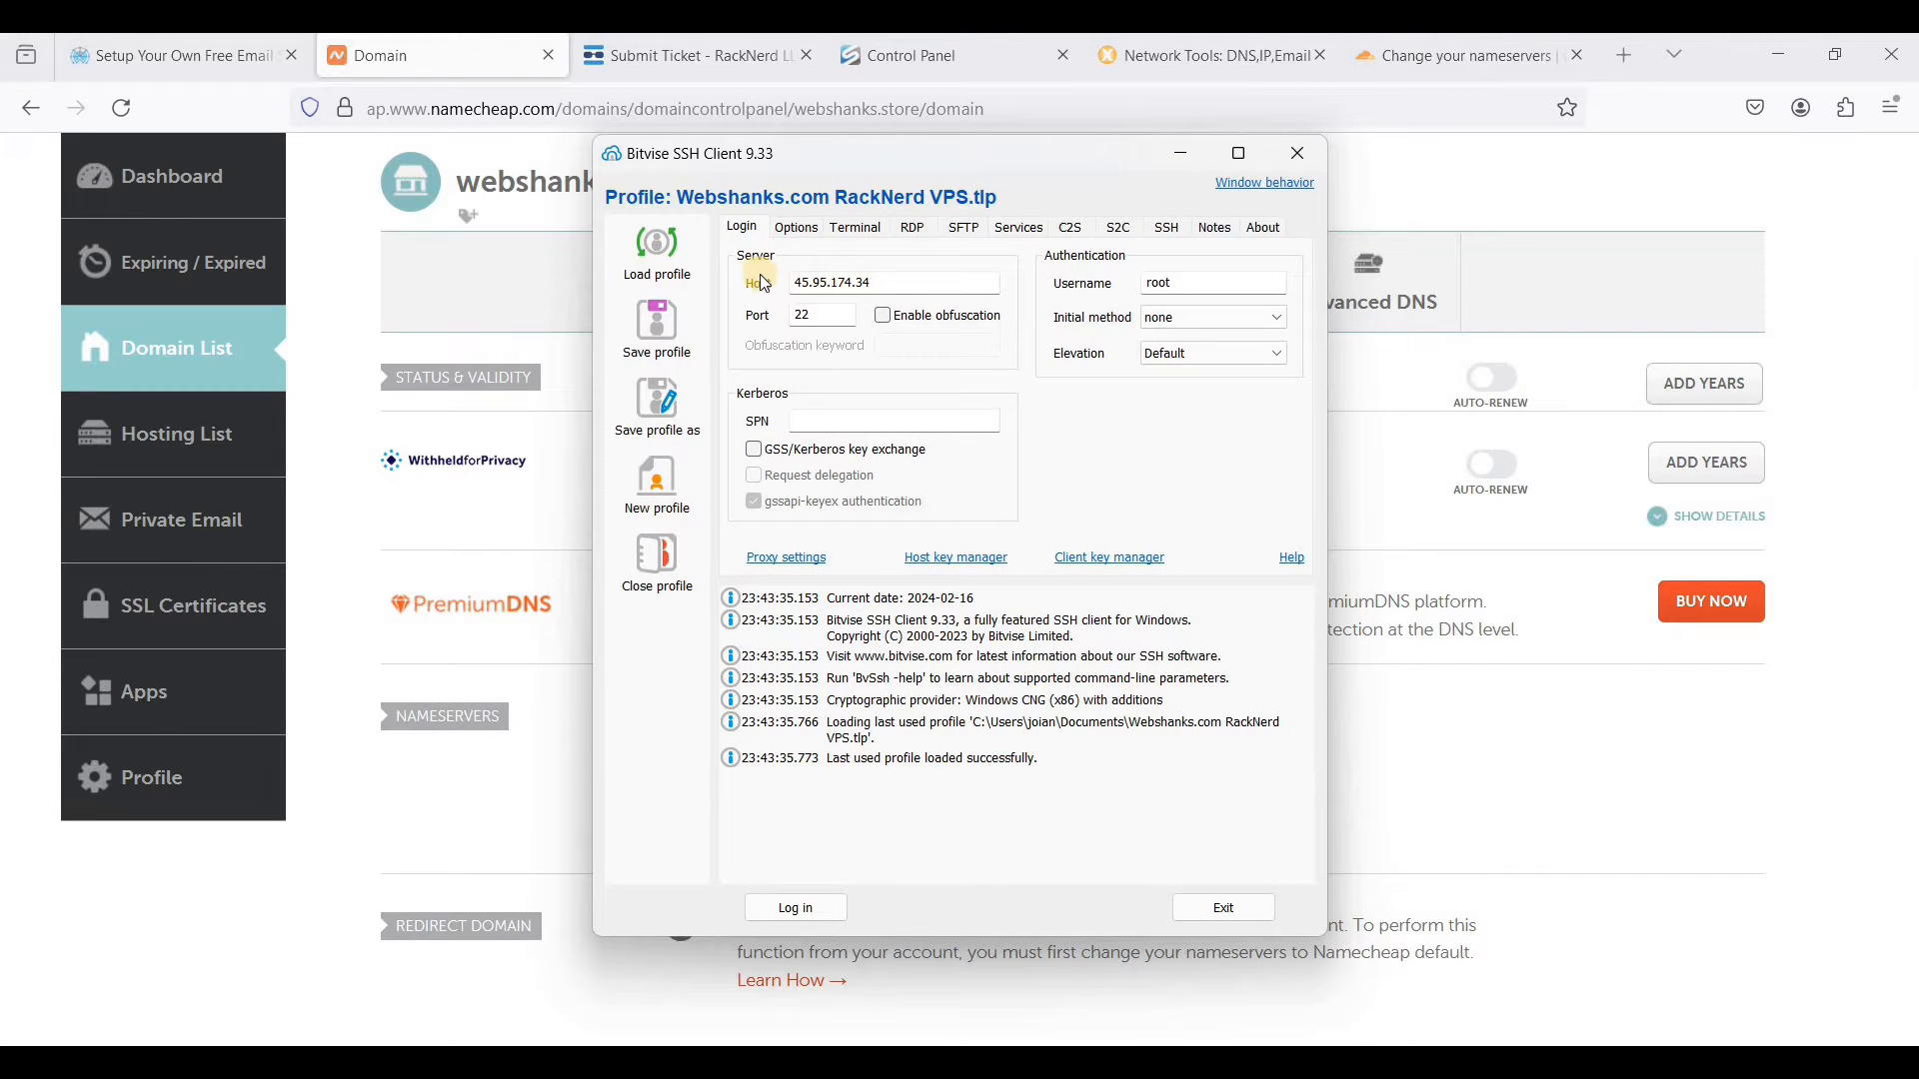
- Log in to the SSH server 45.95.174.34 on port 22 as root, accepting and saving the host key and entering the account password
click(887, 281)
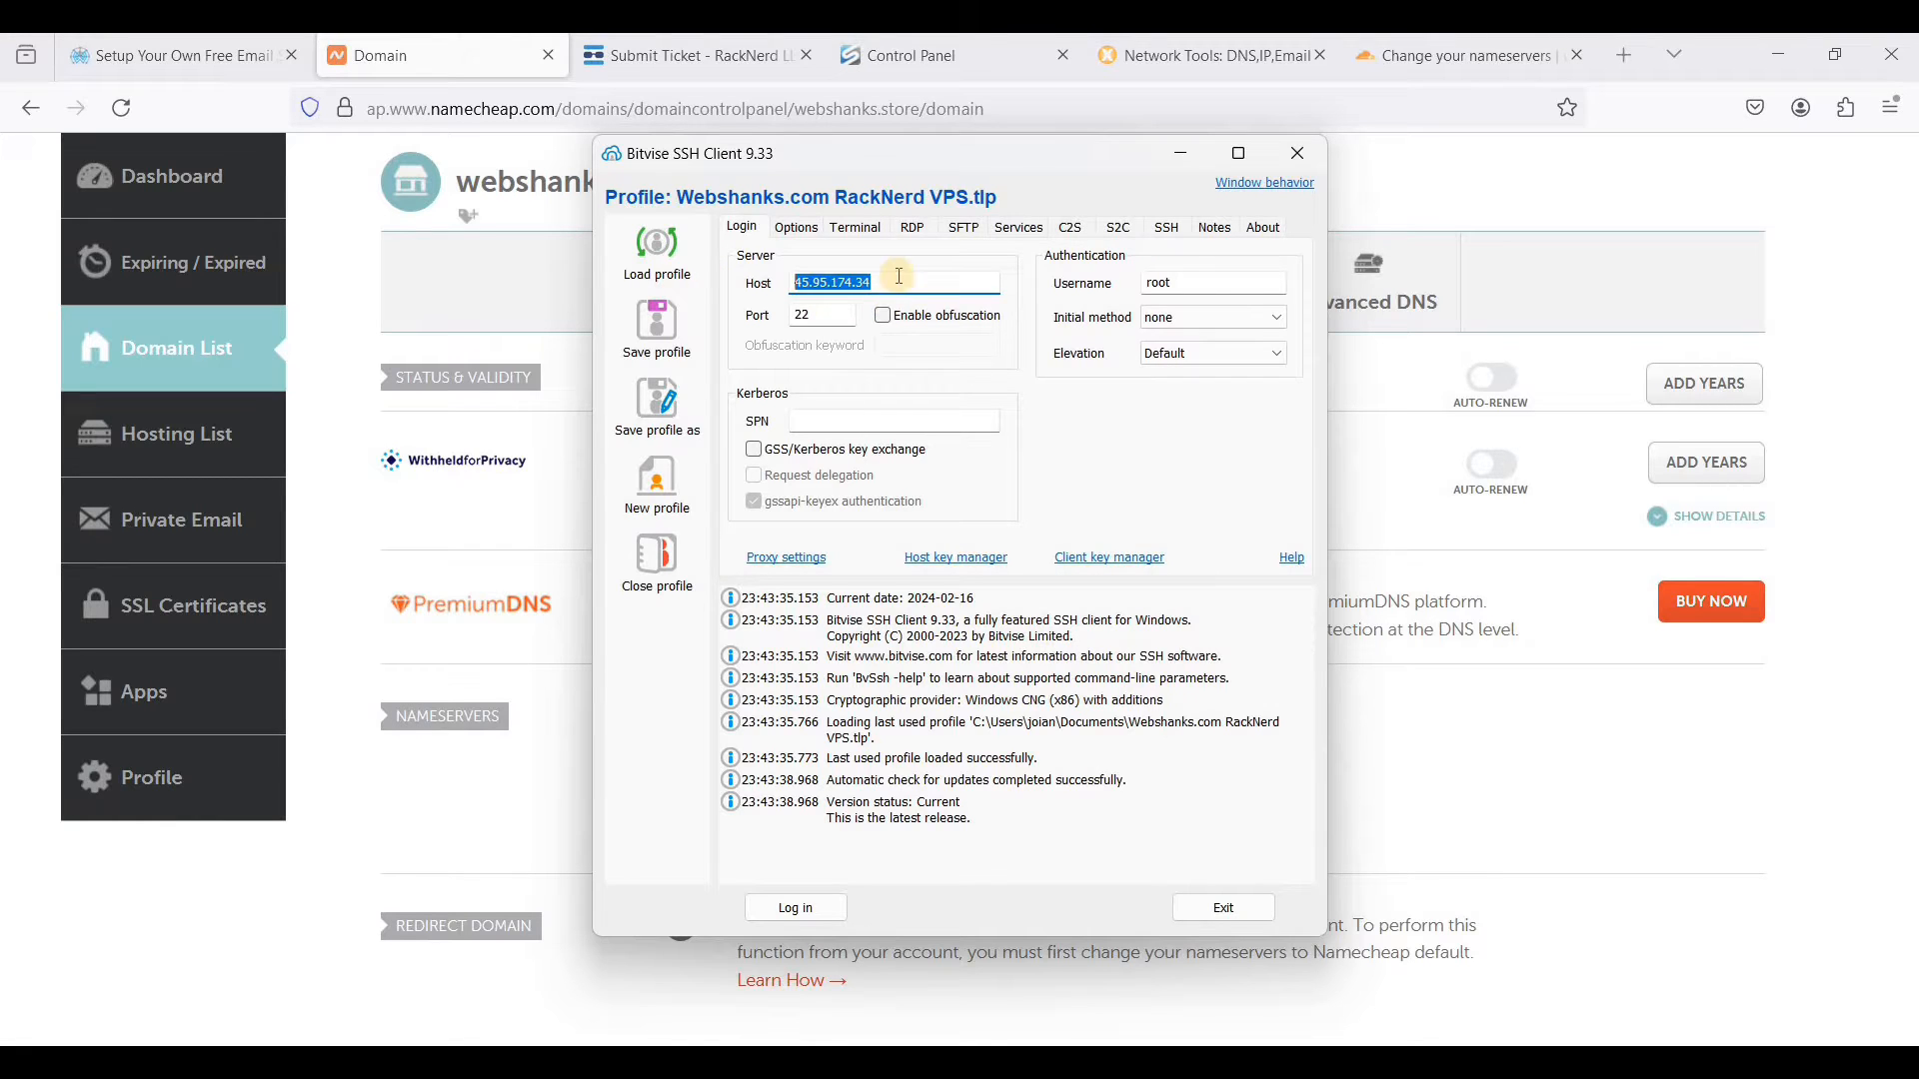
double_click(825, 291)
click(823, 318)
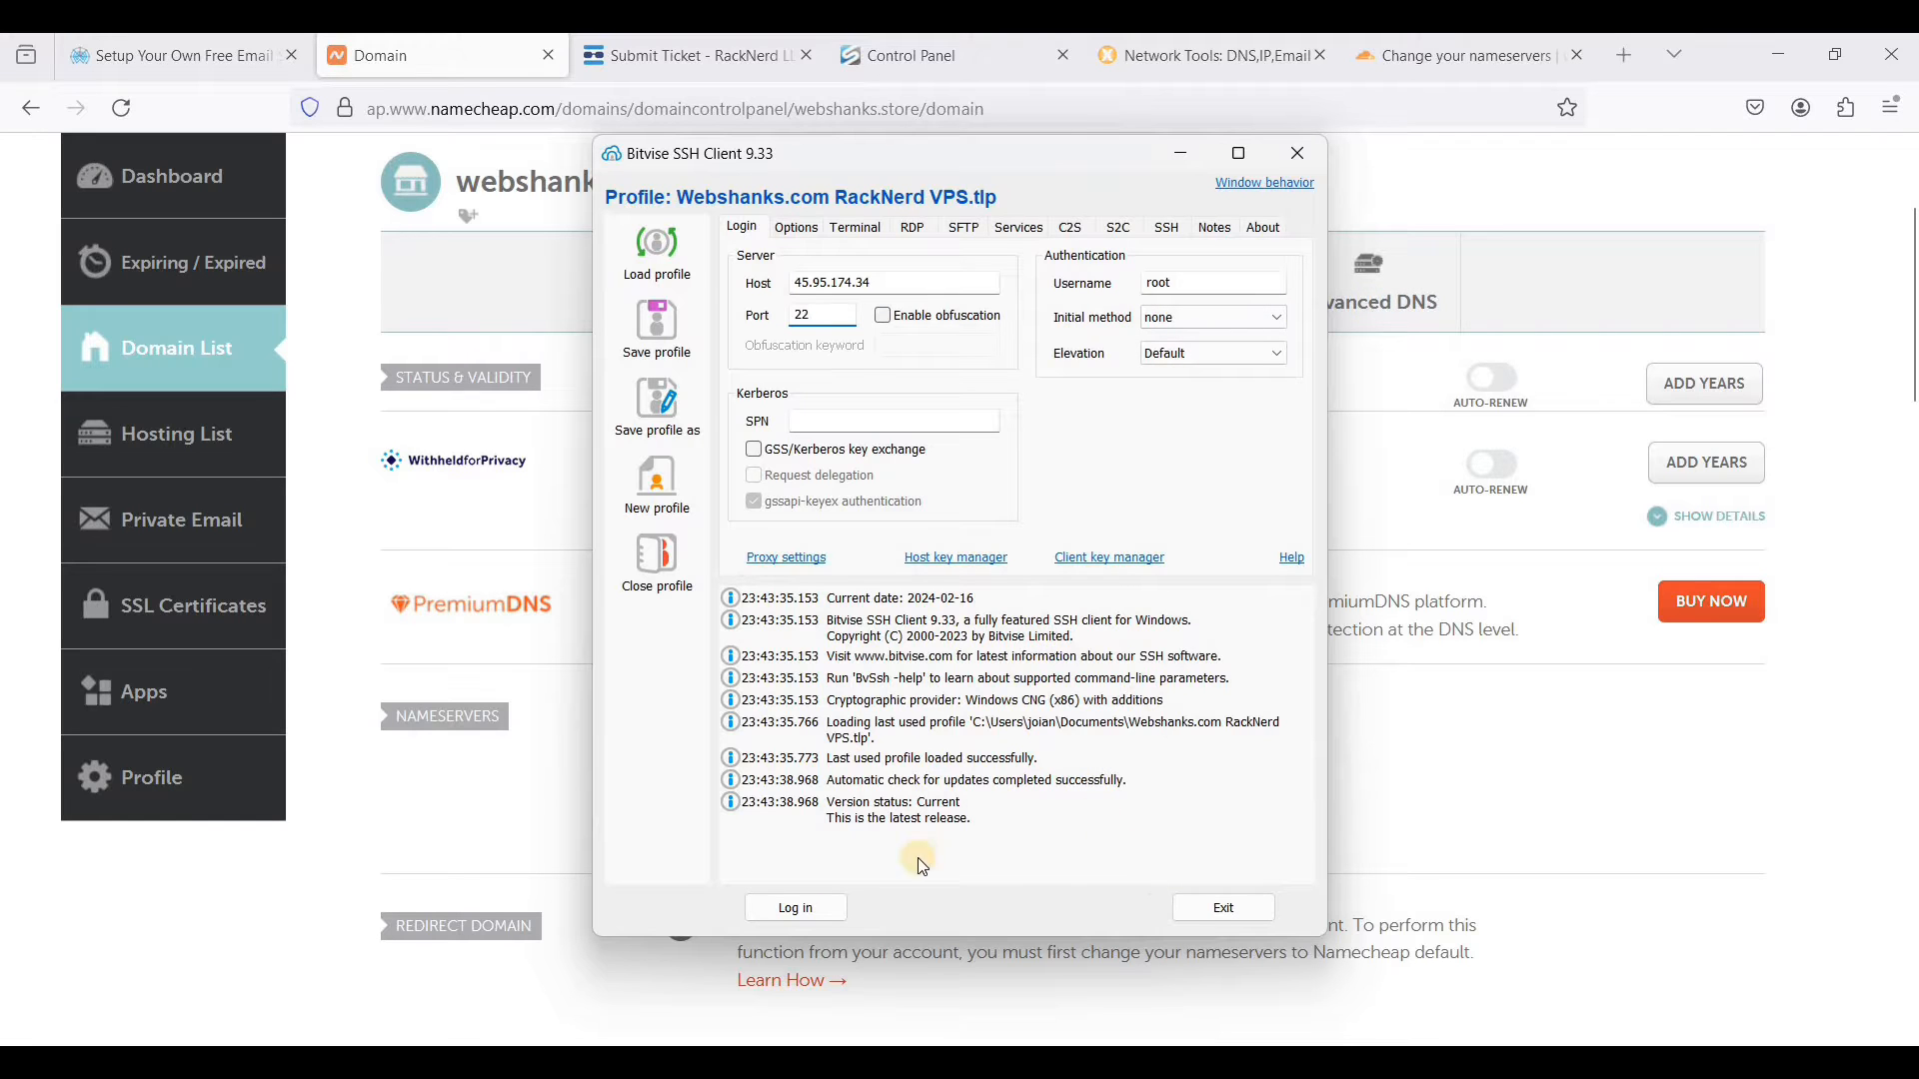
click(817, 910)
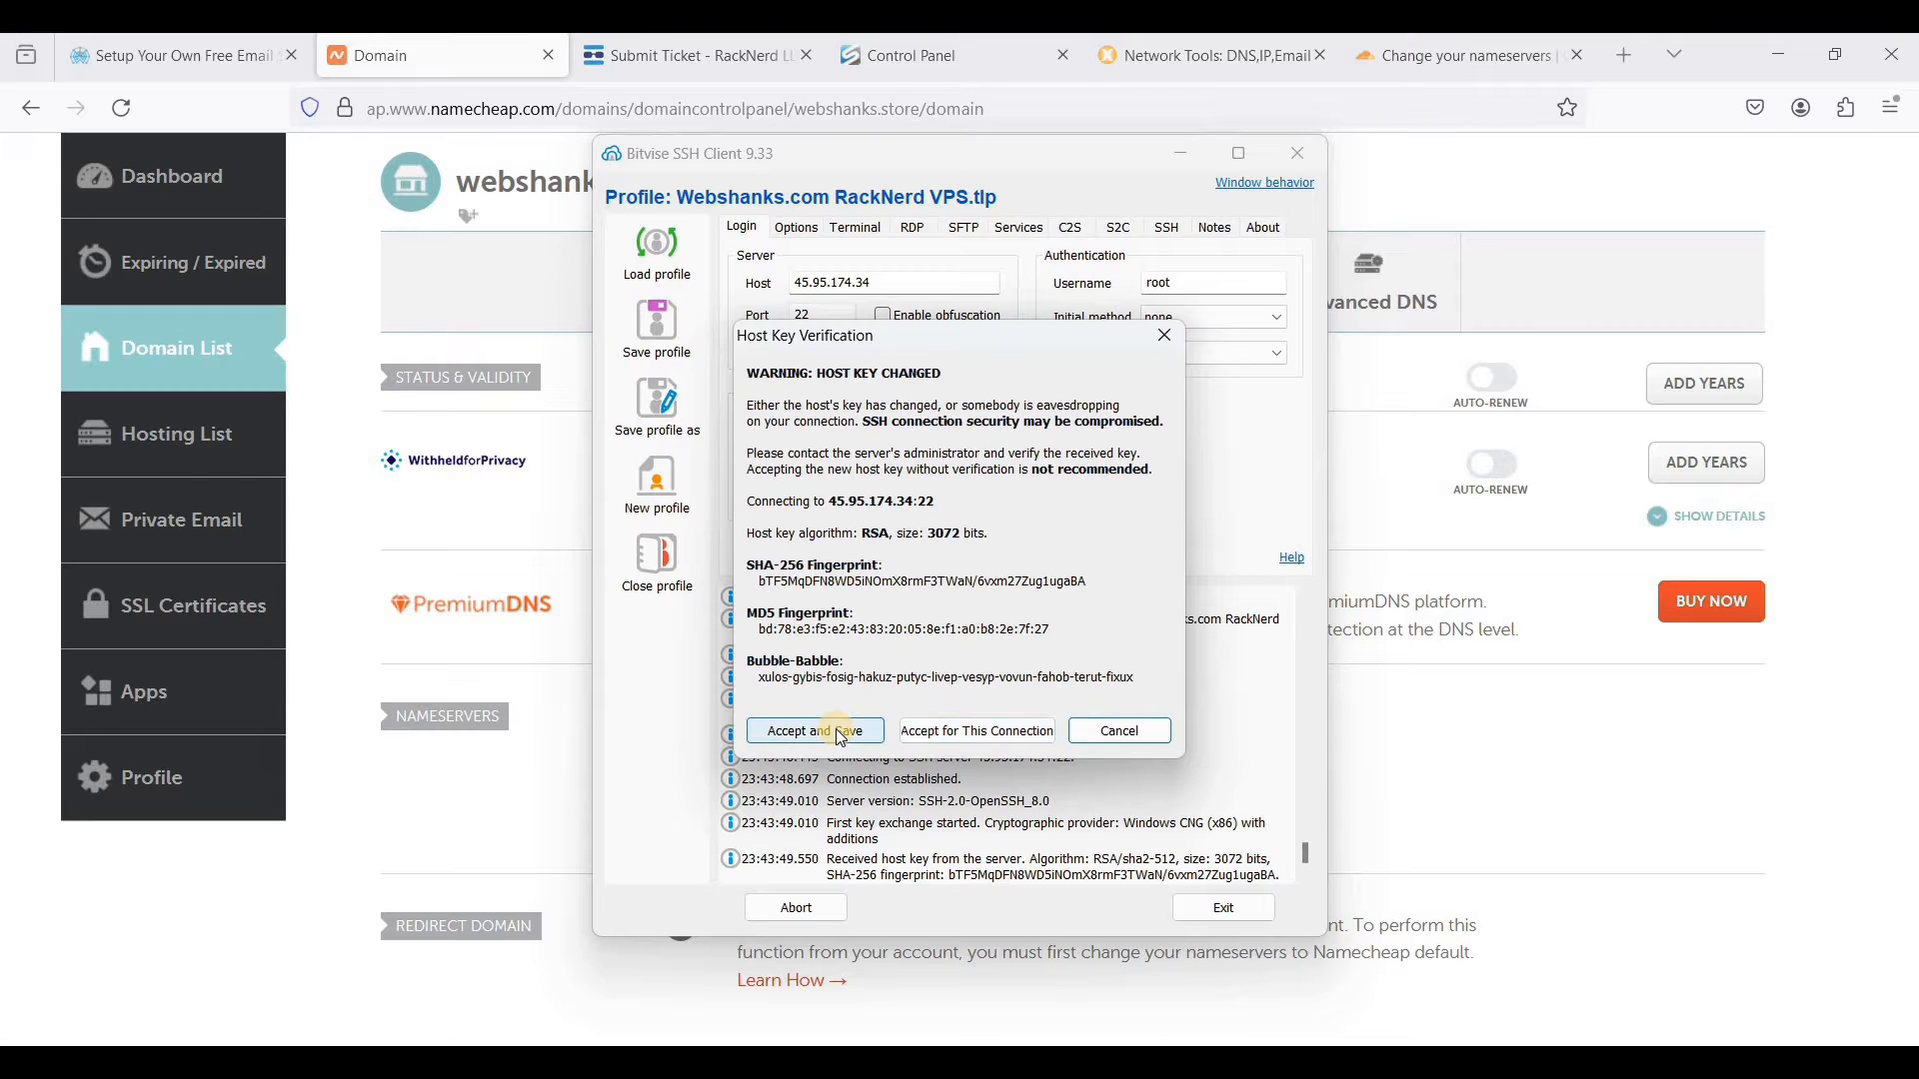
click(837, 744)
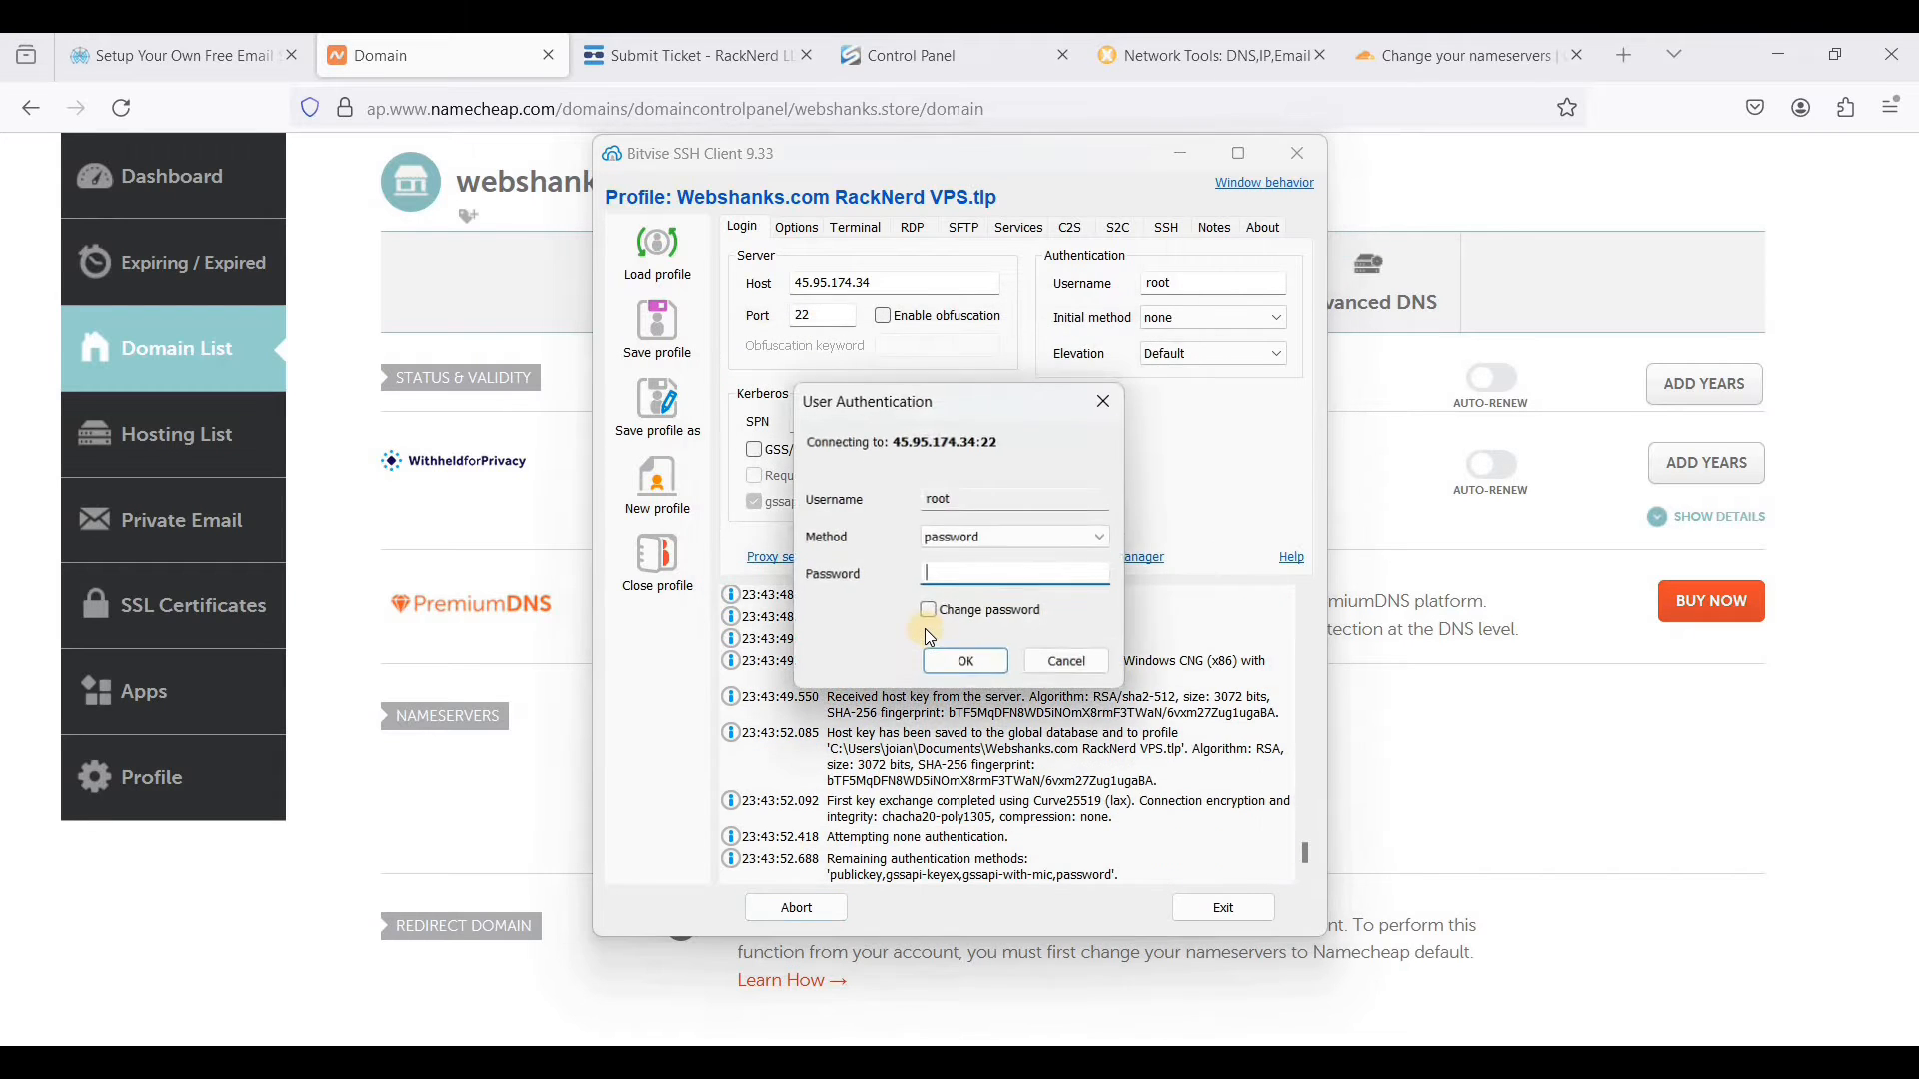
key(ctrl+v)
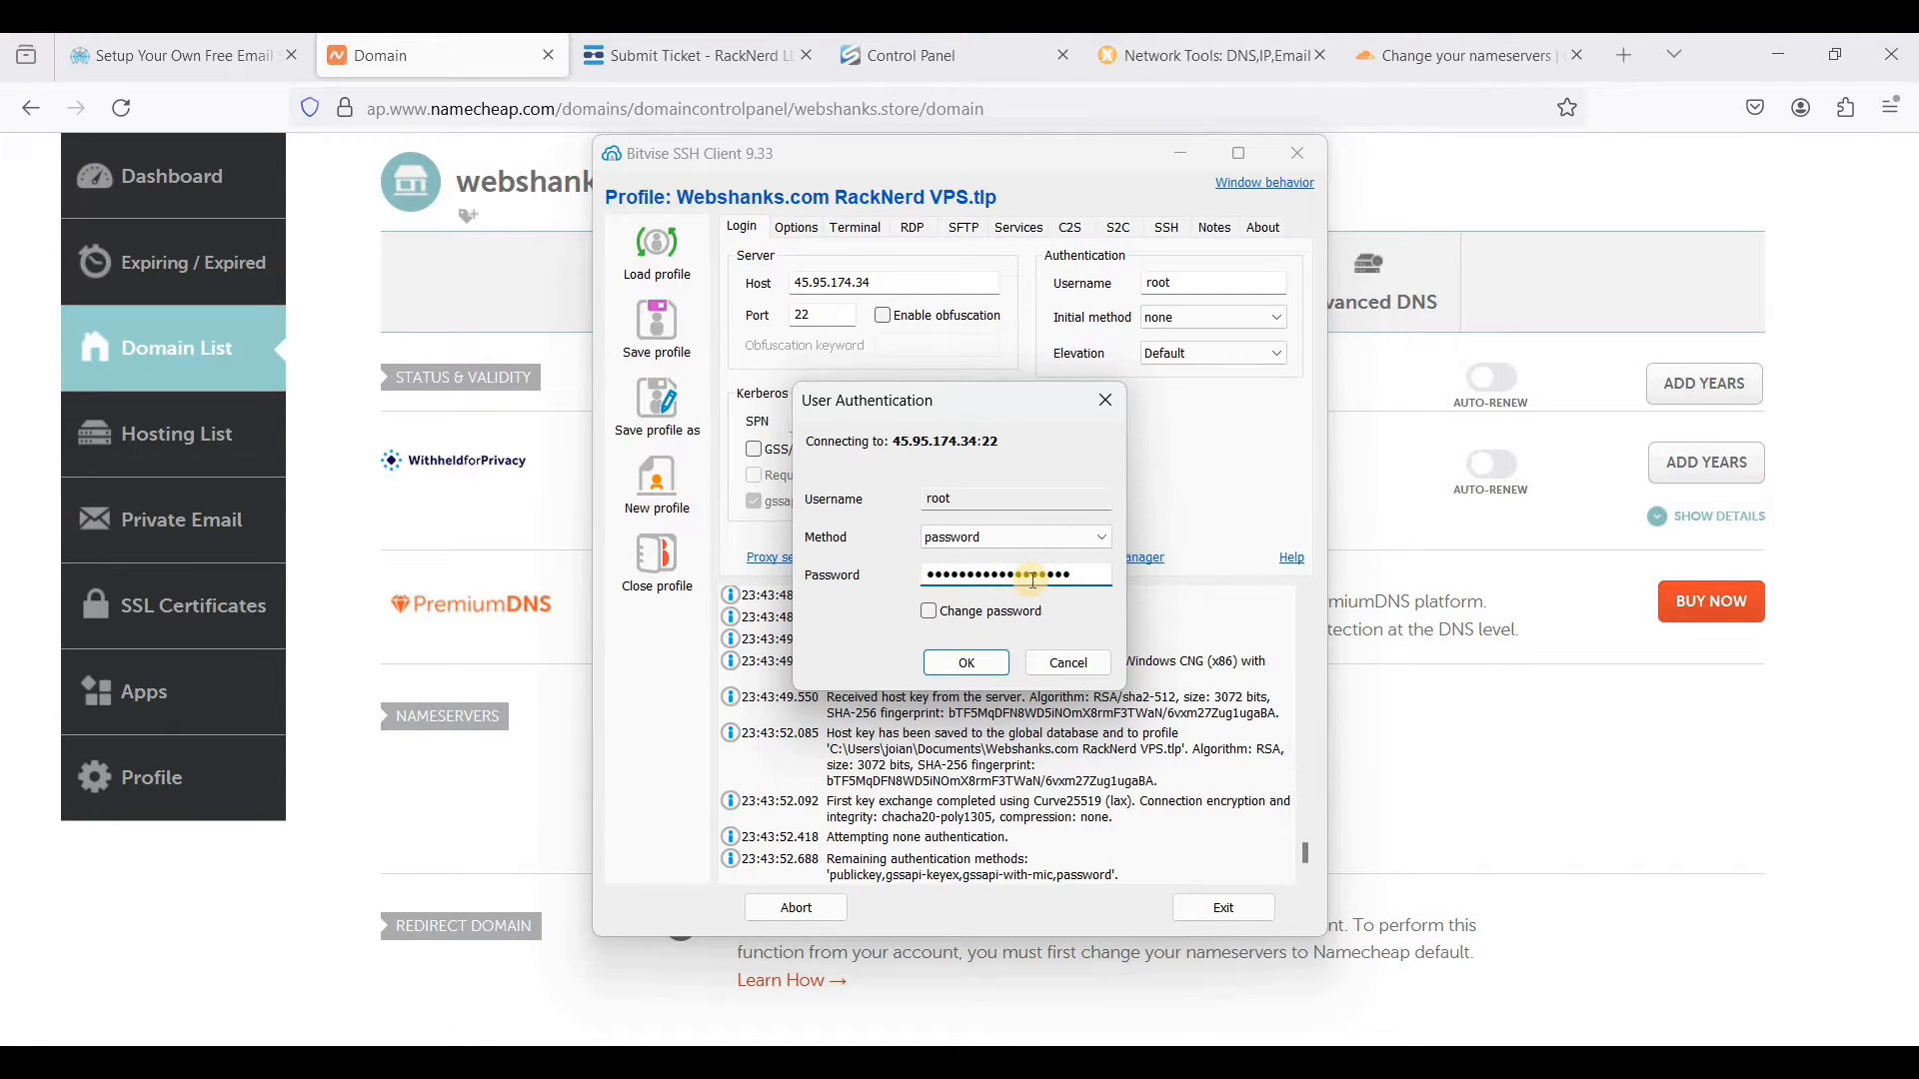
click(982, 664)
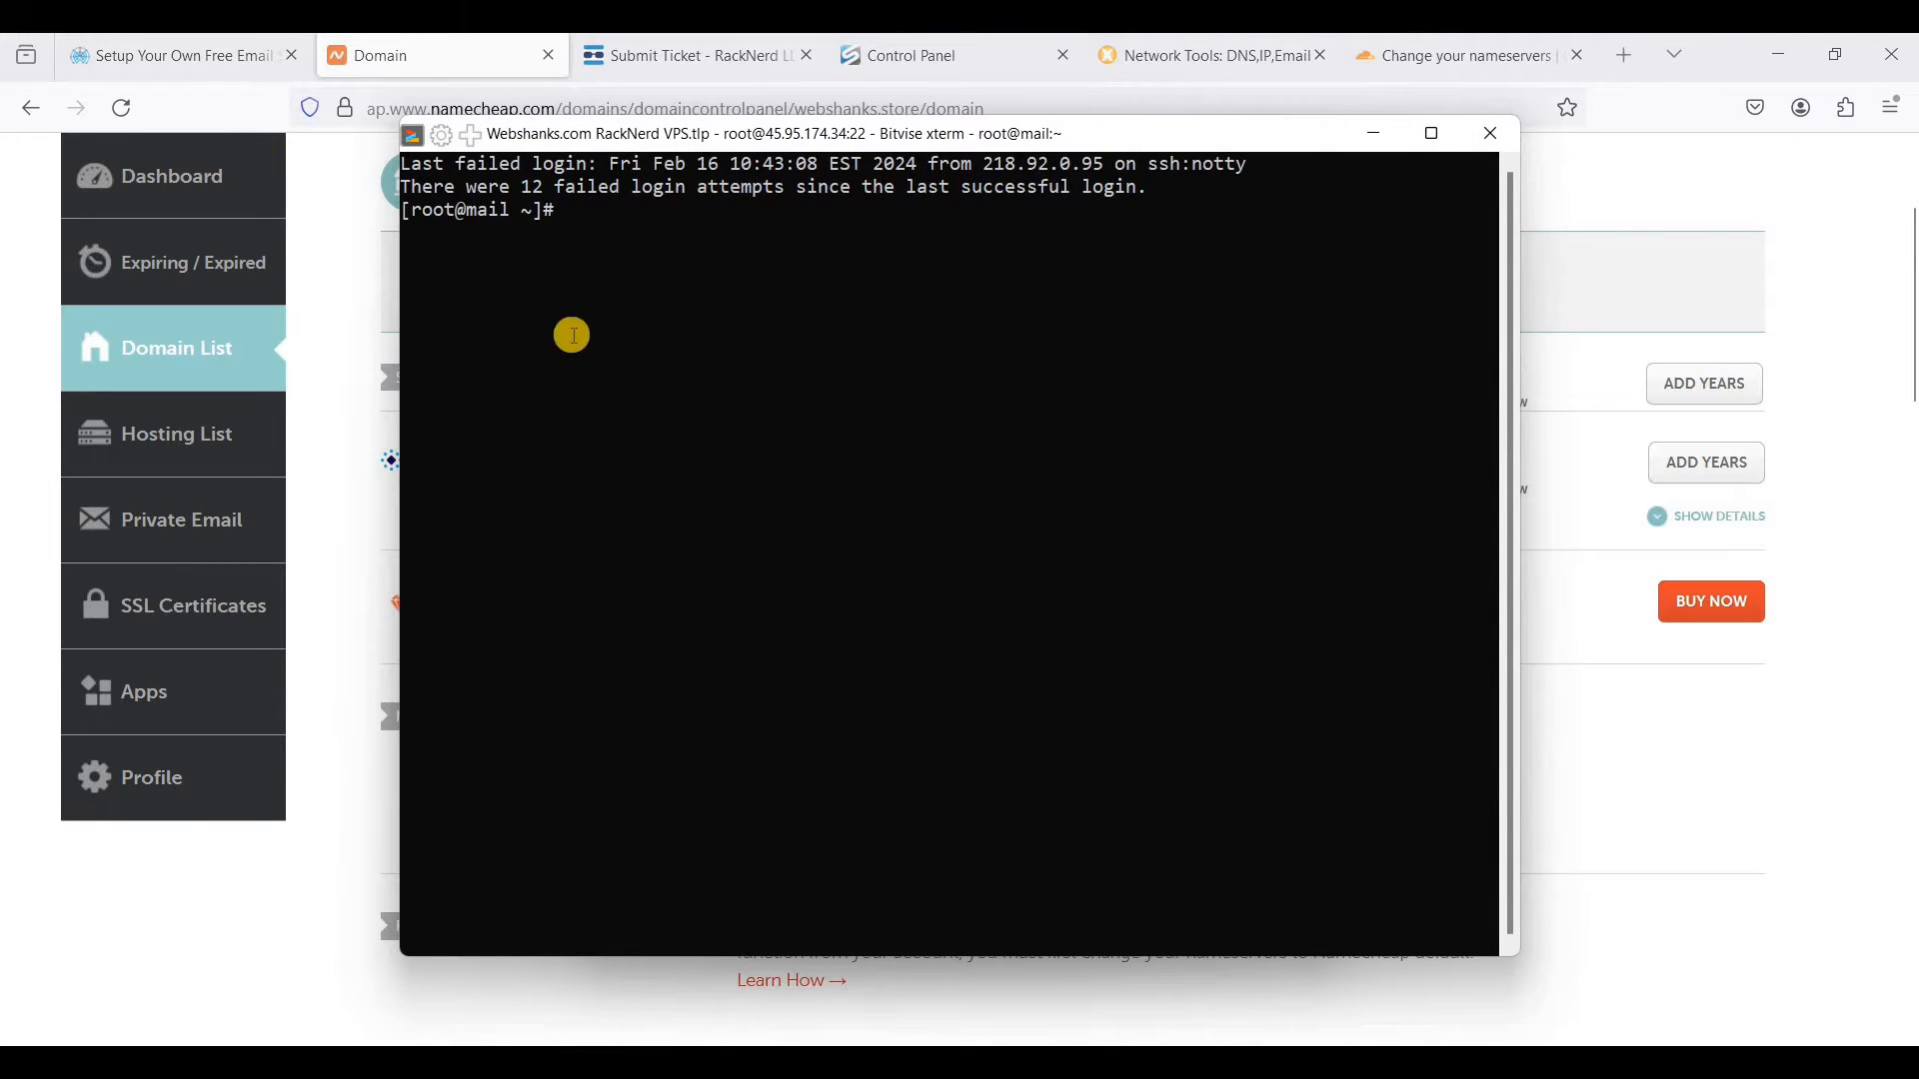
- Copy sudo yum check-update from Step 4 of the webshanks.com guide and run it in the Bitvise terminal
click(205, 56)
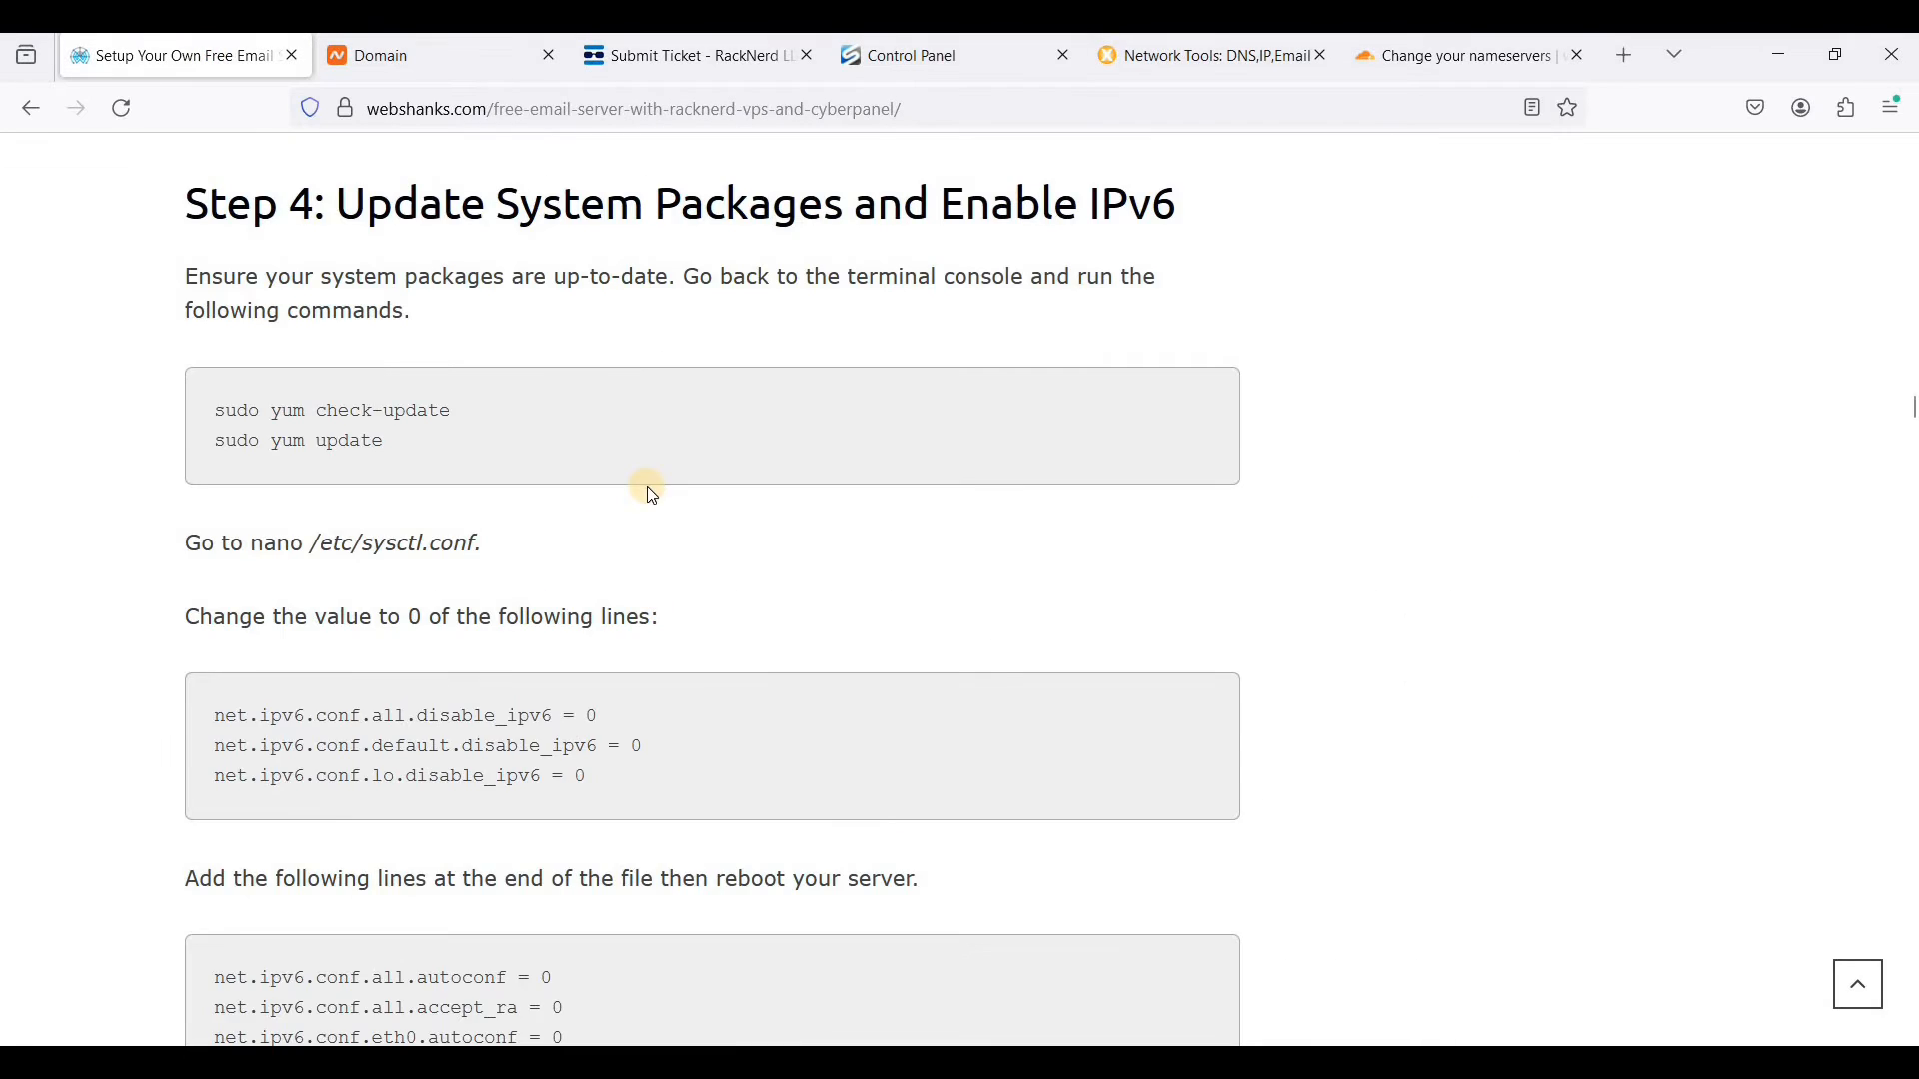
scroll(650, 487, up, 2)
drag(208, 536, 457, 540)
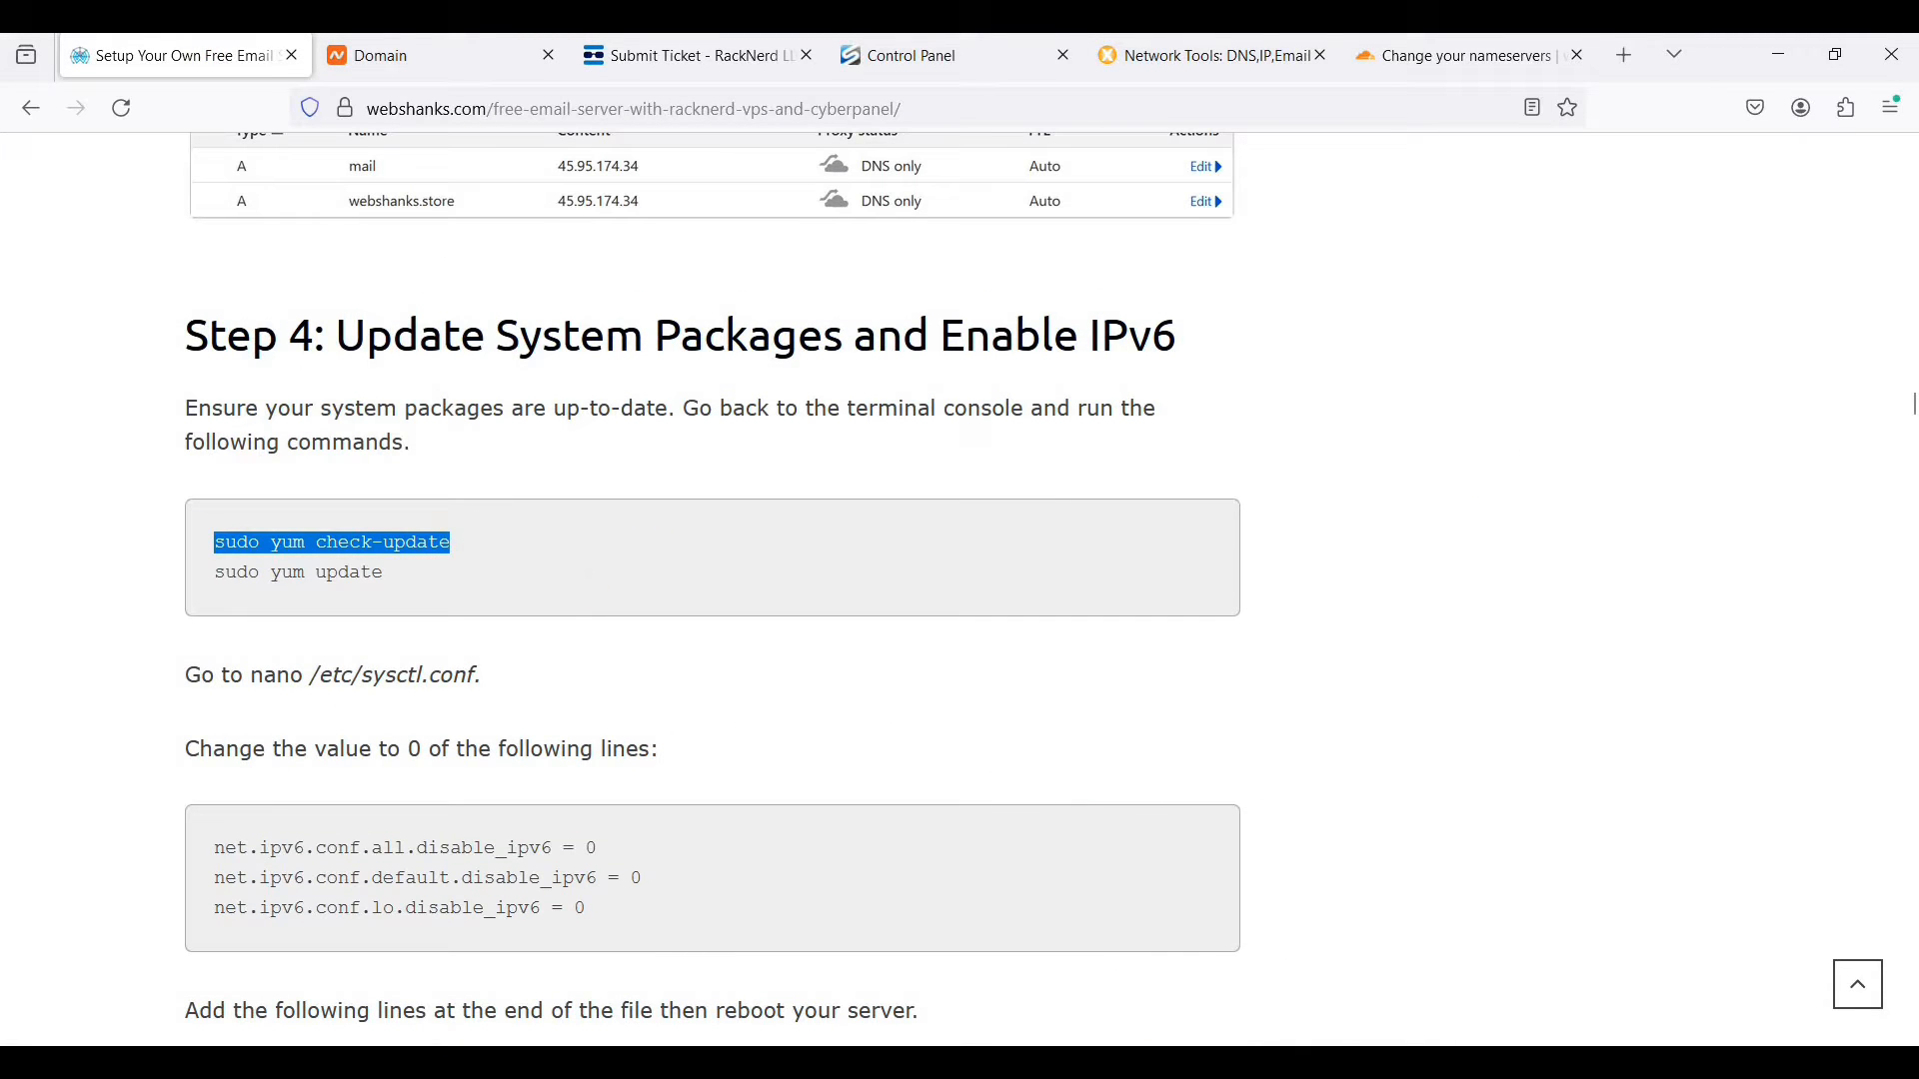
key(alt+Tab)
right_click(838, 433)
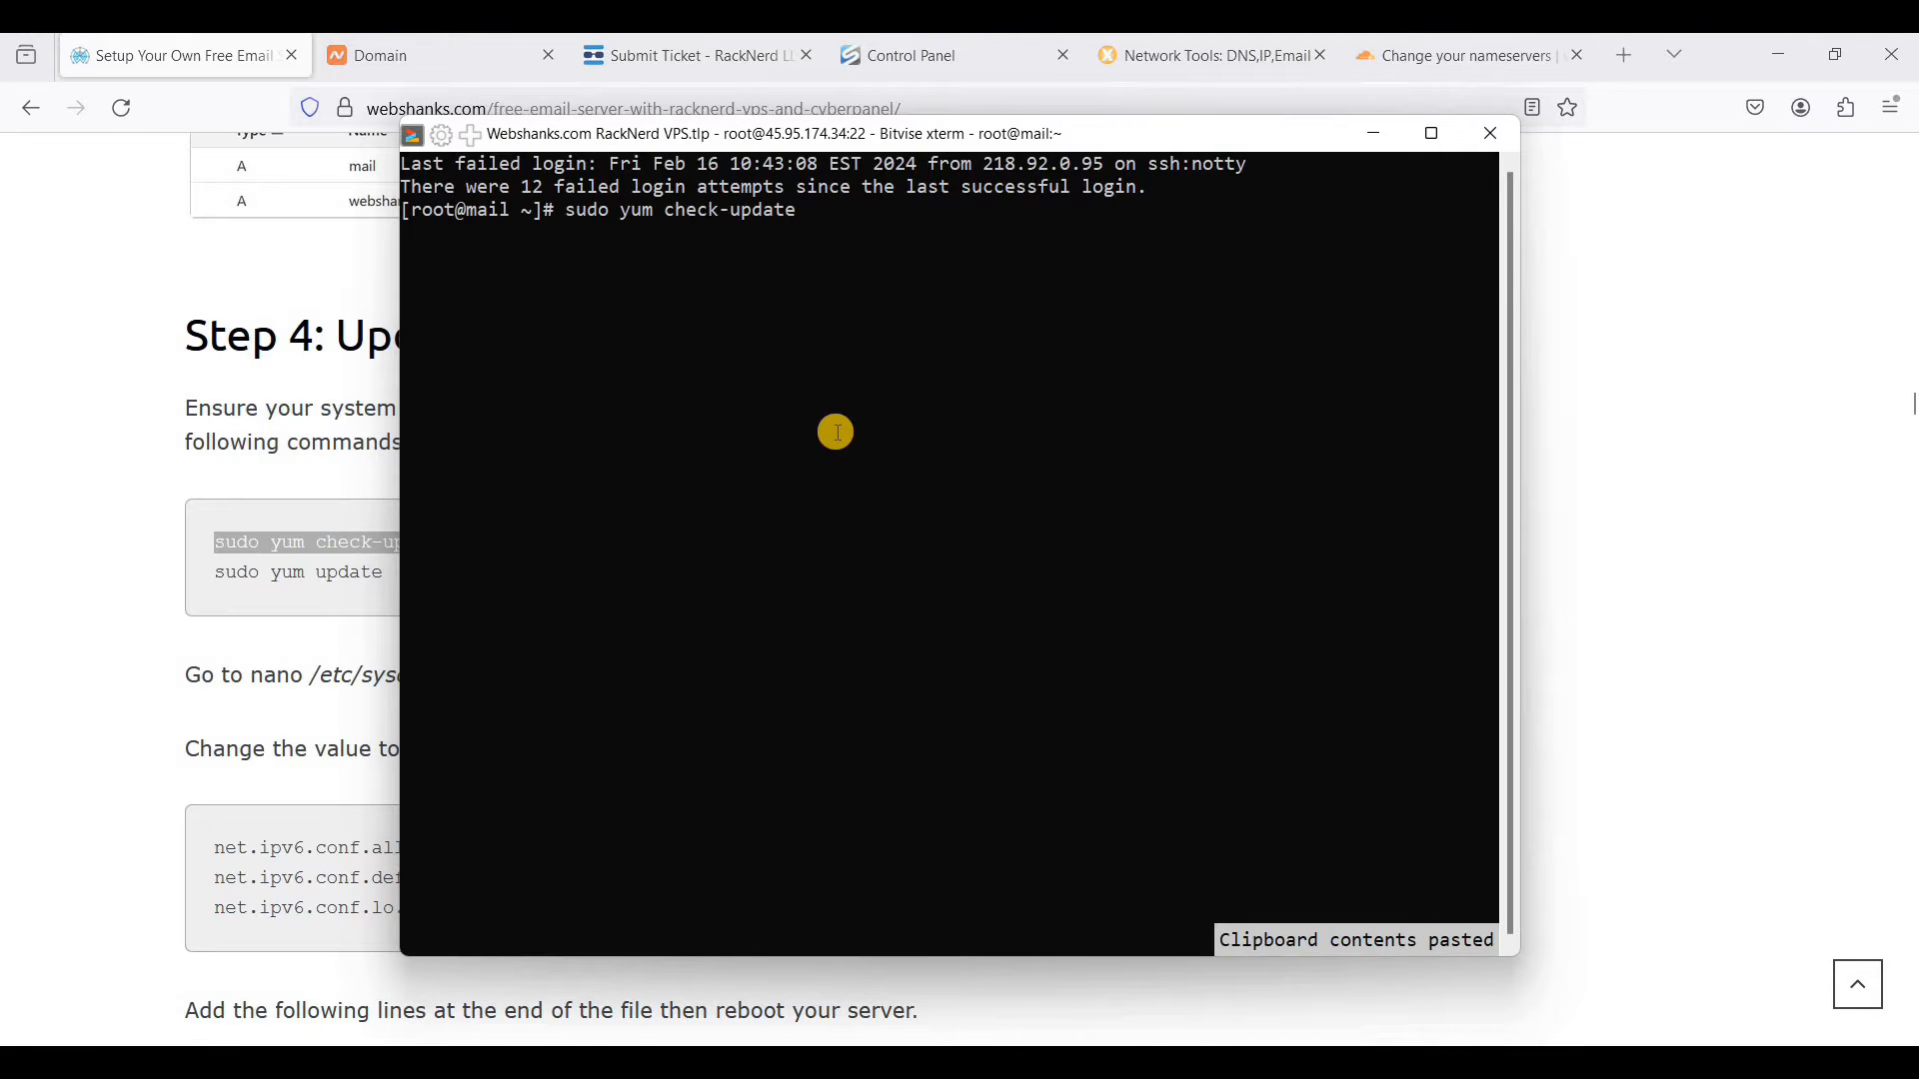
key(Return)
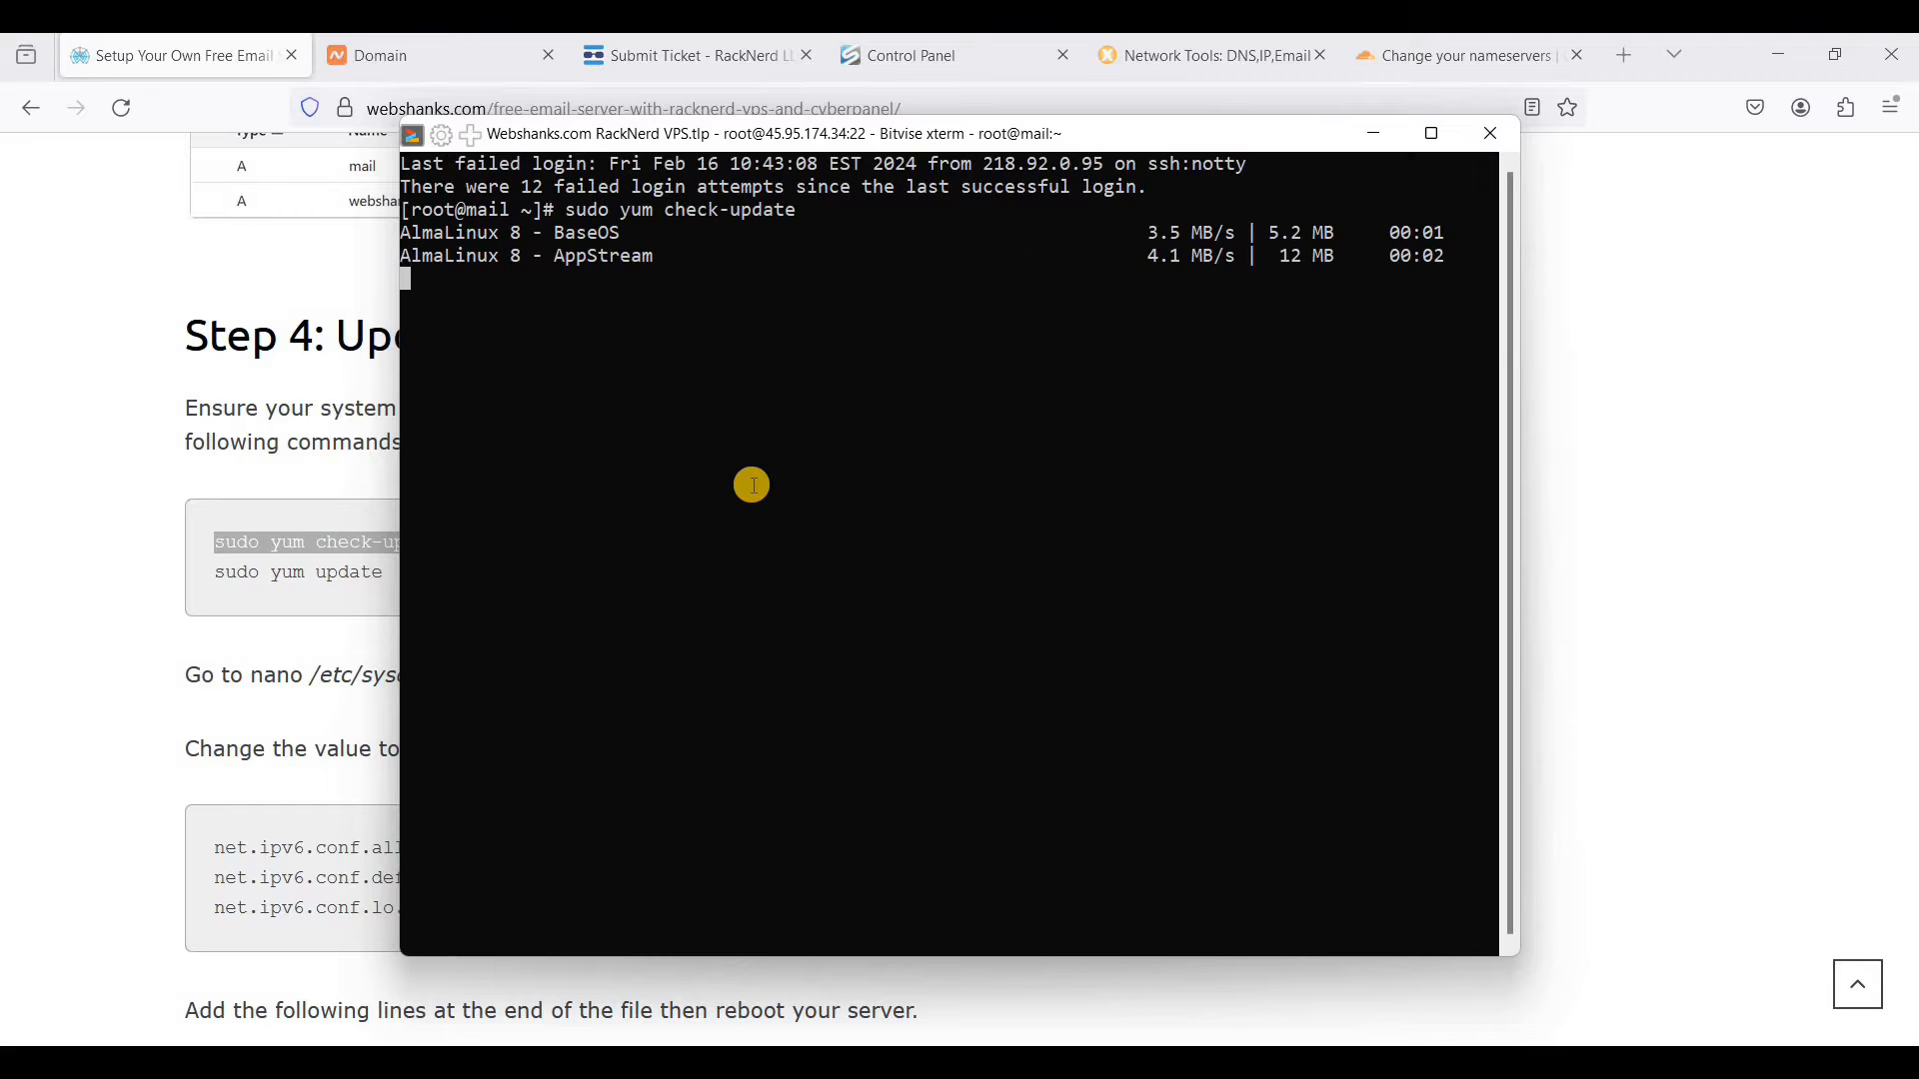
- Copy sudo yum update from the browser guide, run it in the Bitvise terminal, and answer y to install the updates
click(253, 565)
triple_click(420, 569)
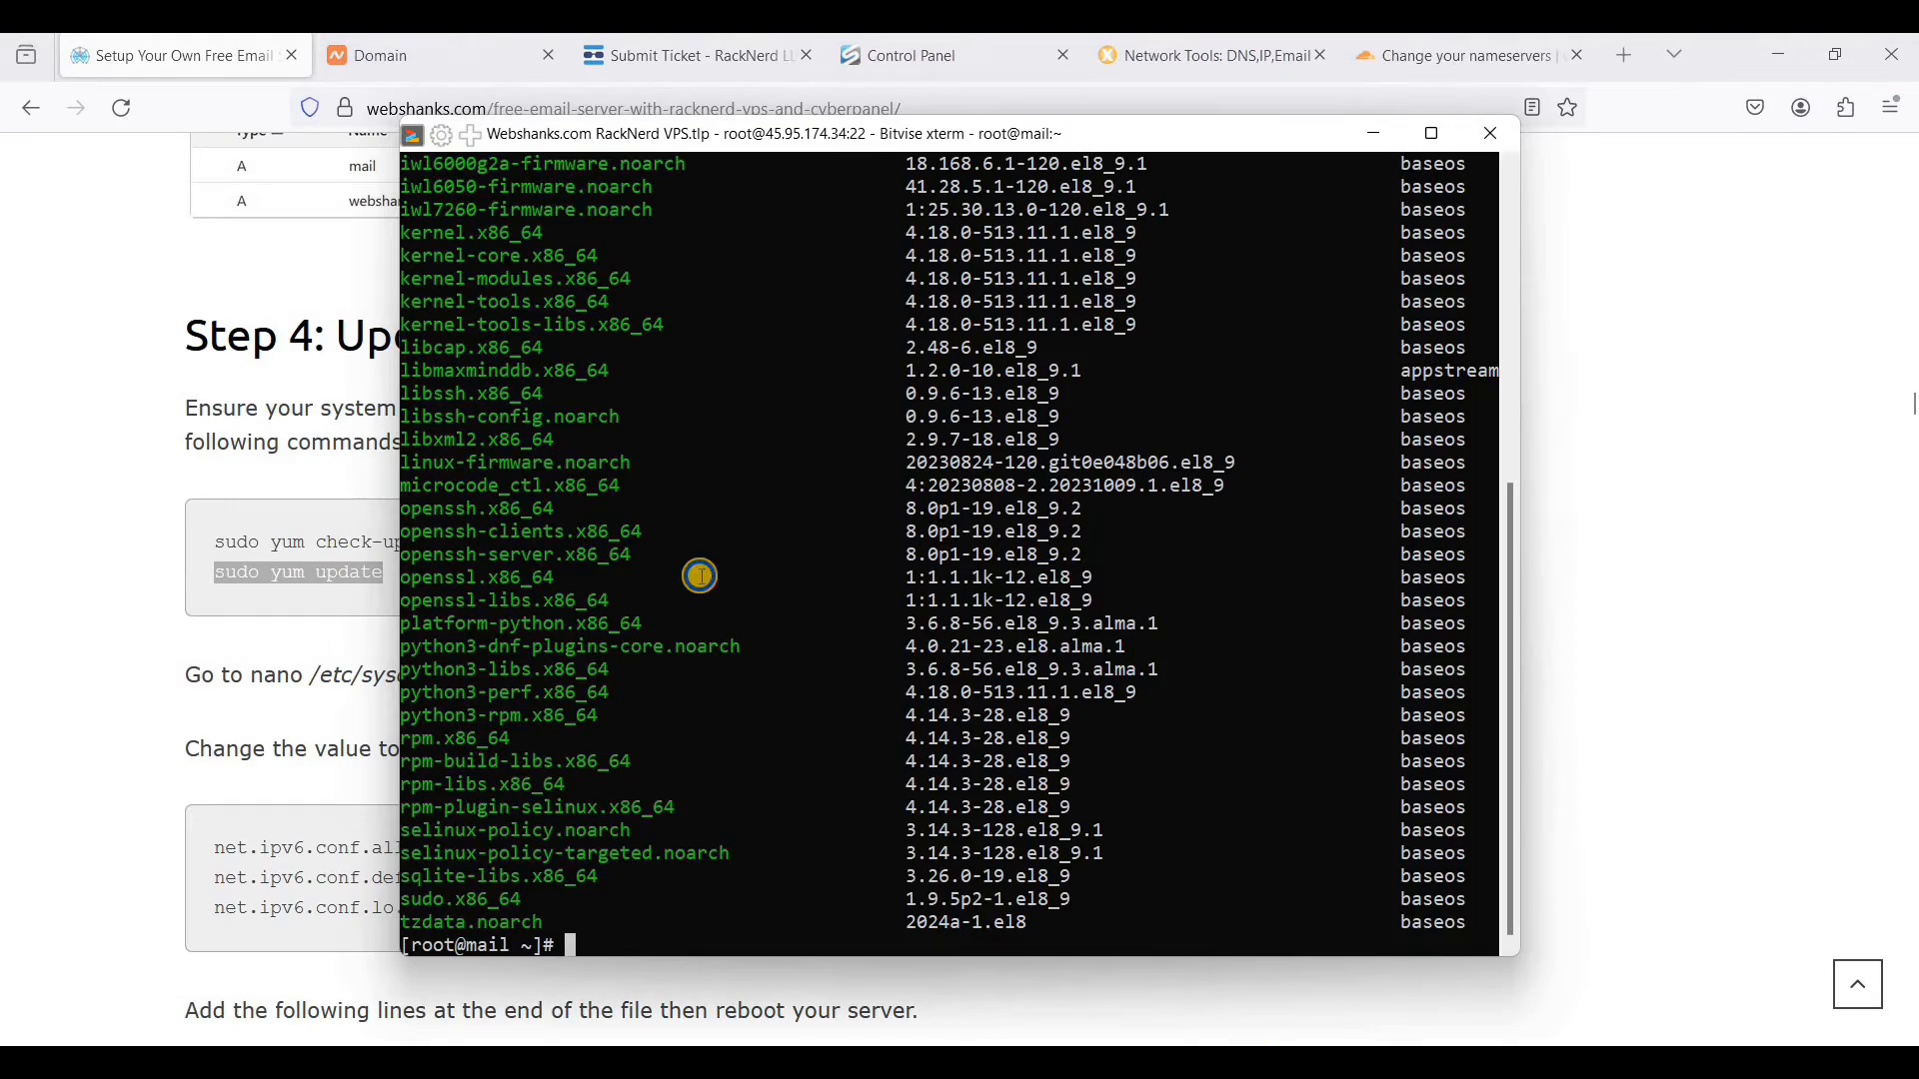
right_click(701, 577)
key(Return)
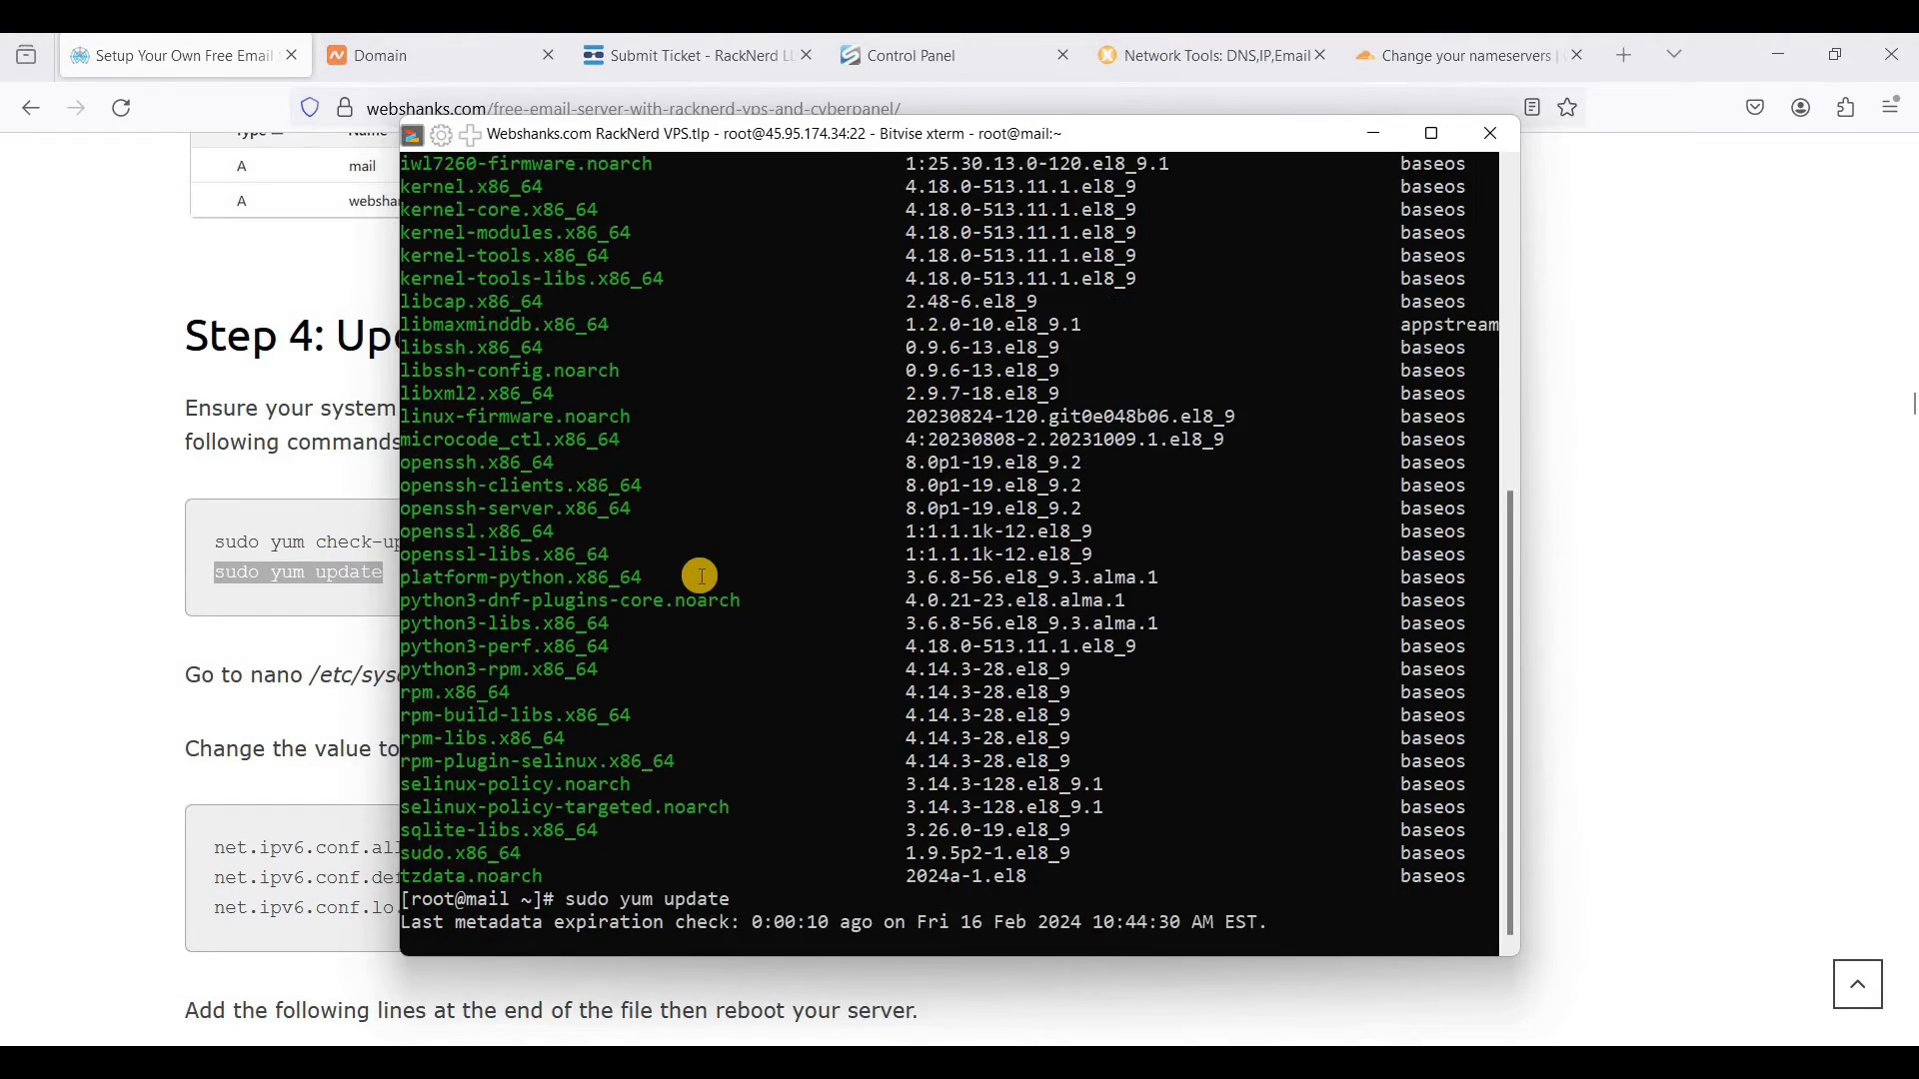
text(y)
key(Return)
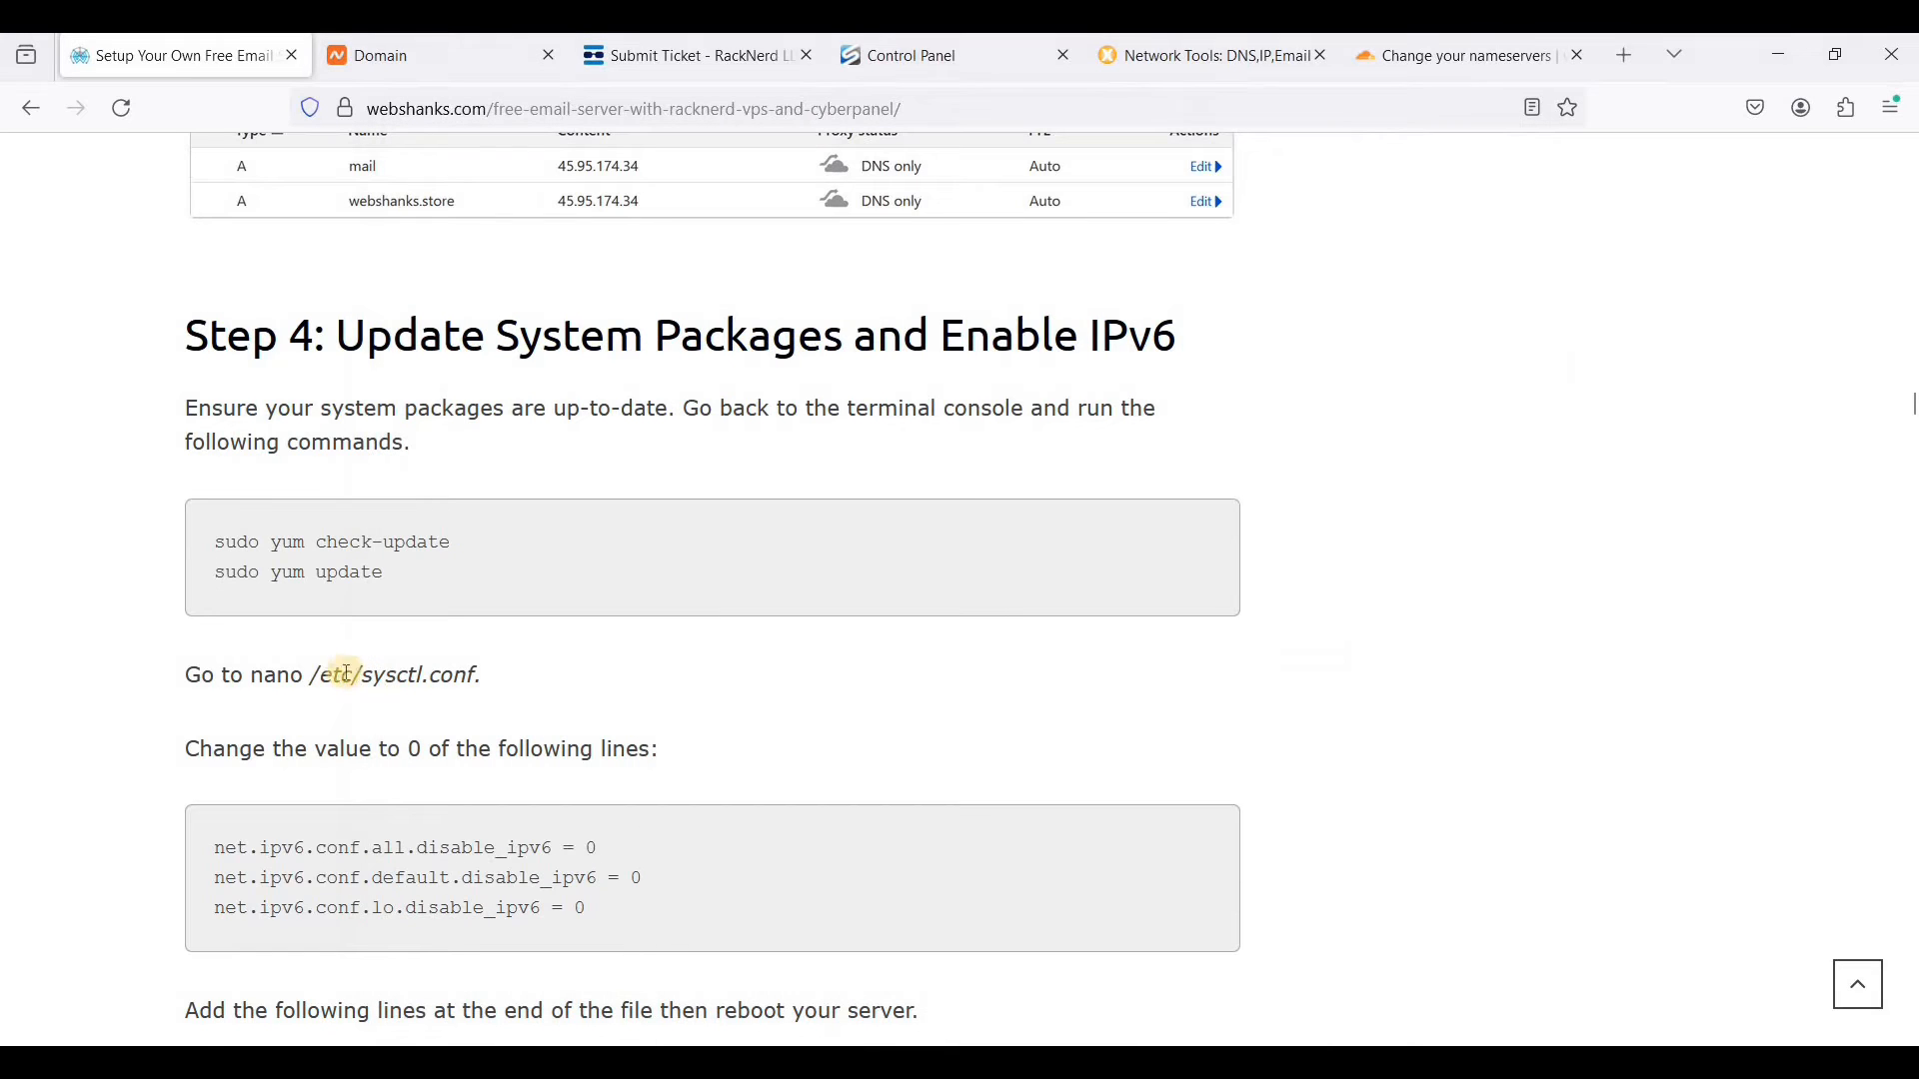
- Copy nano /etc/sysctl.conf from the browser guide and run it in the Bitvise terminal to open the file
click(343, 671)
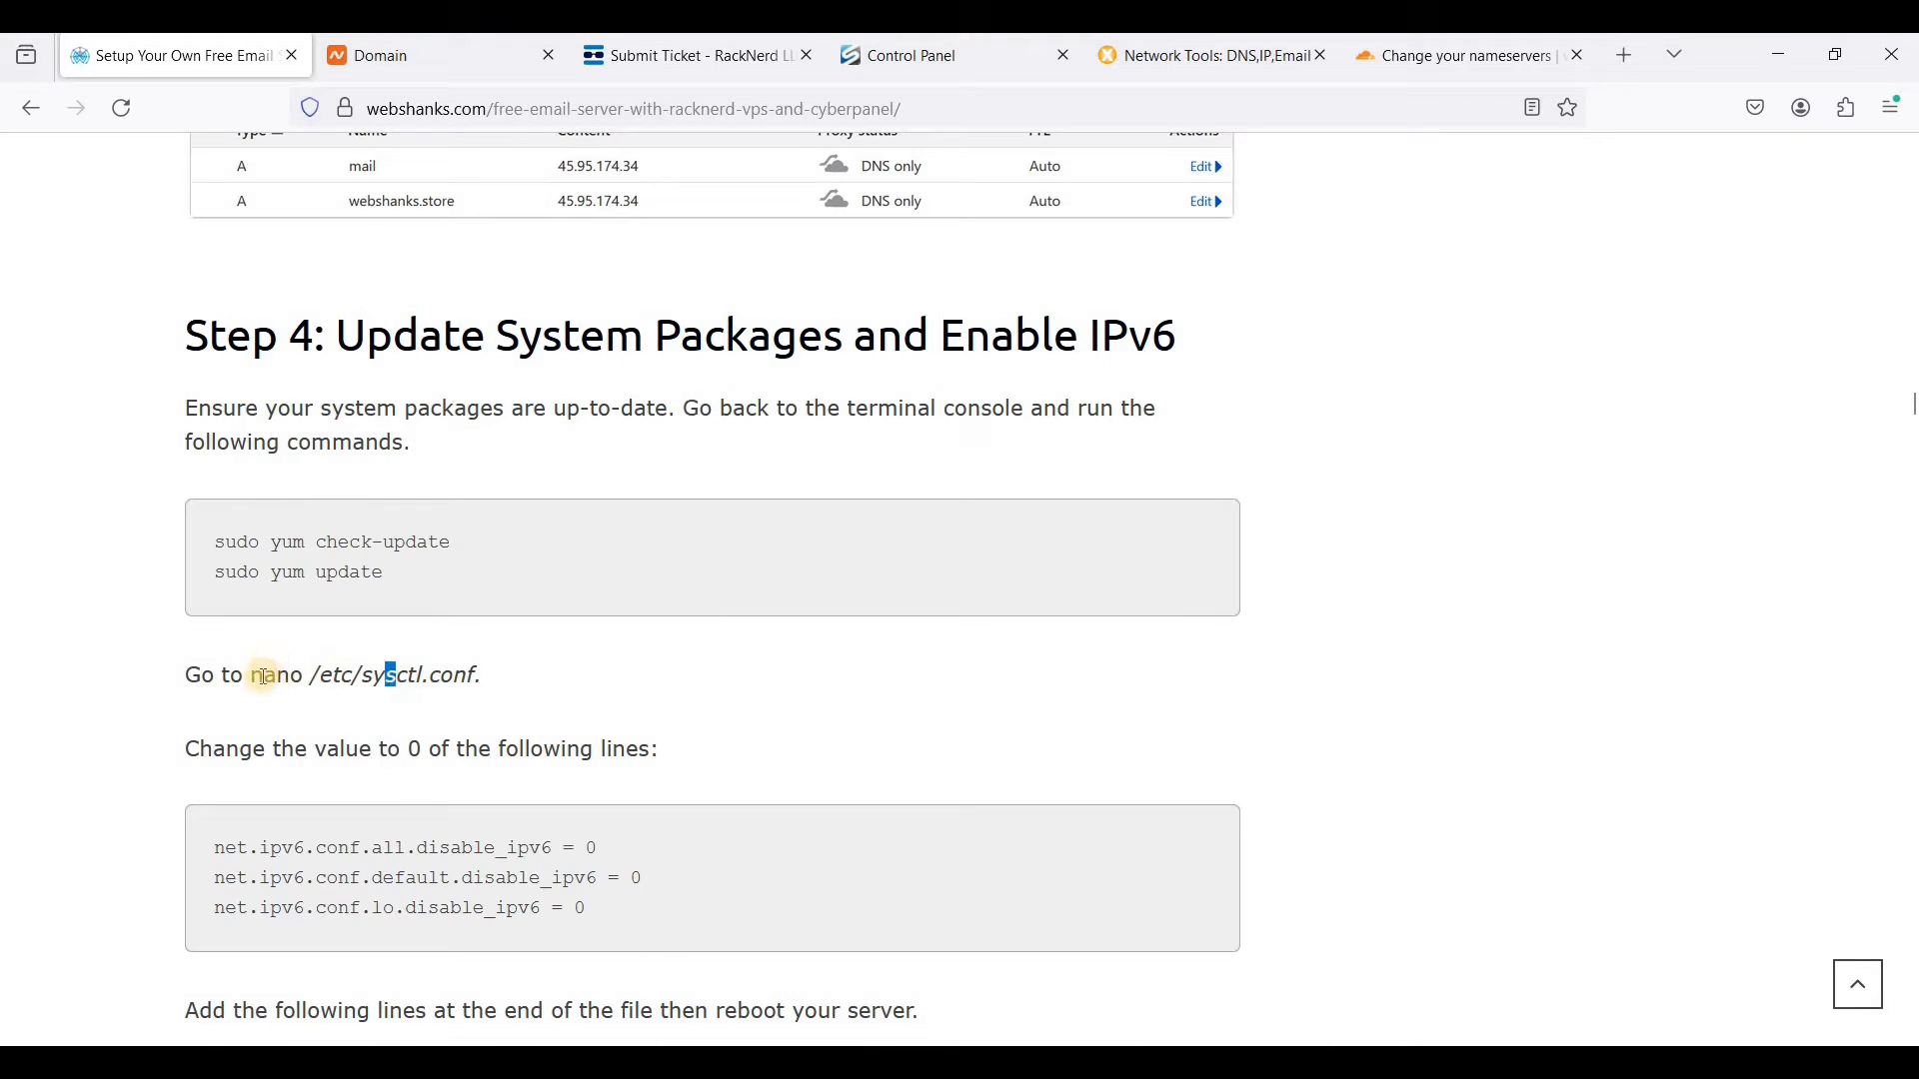
drag(252, 675, 474, 675)
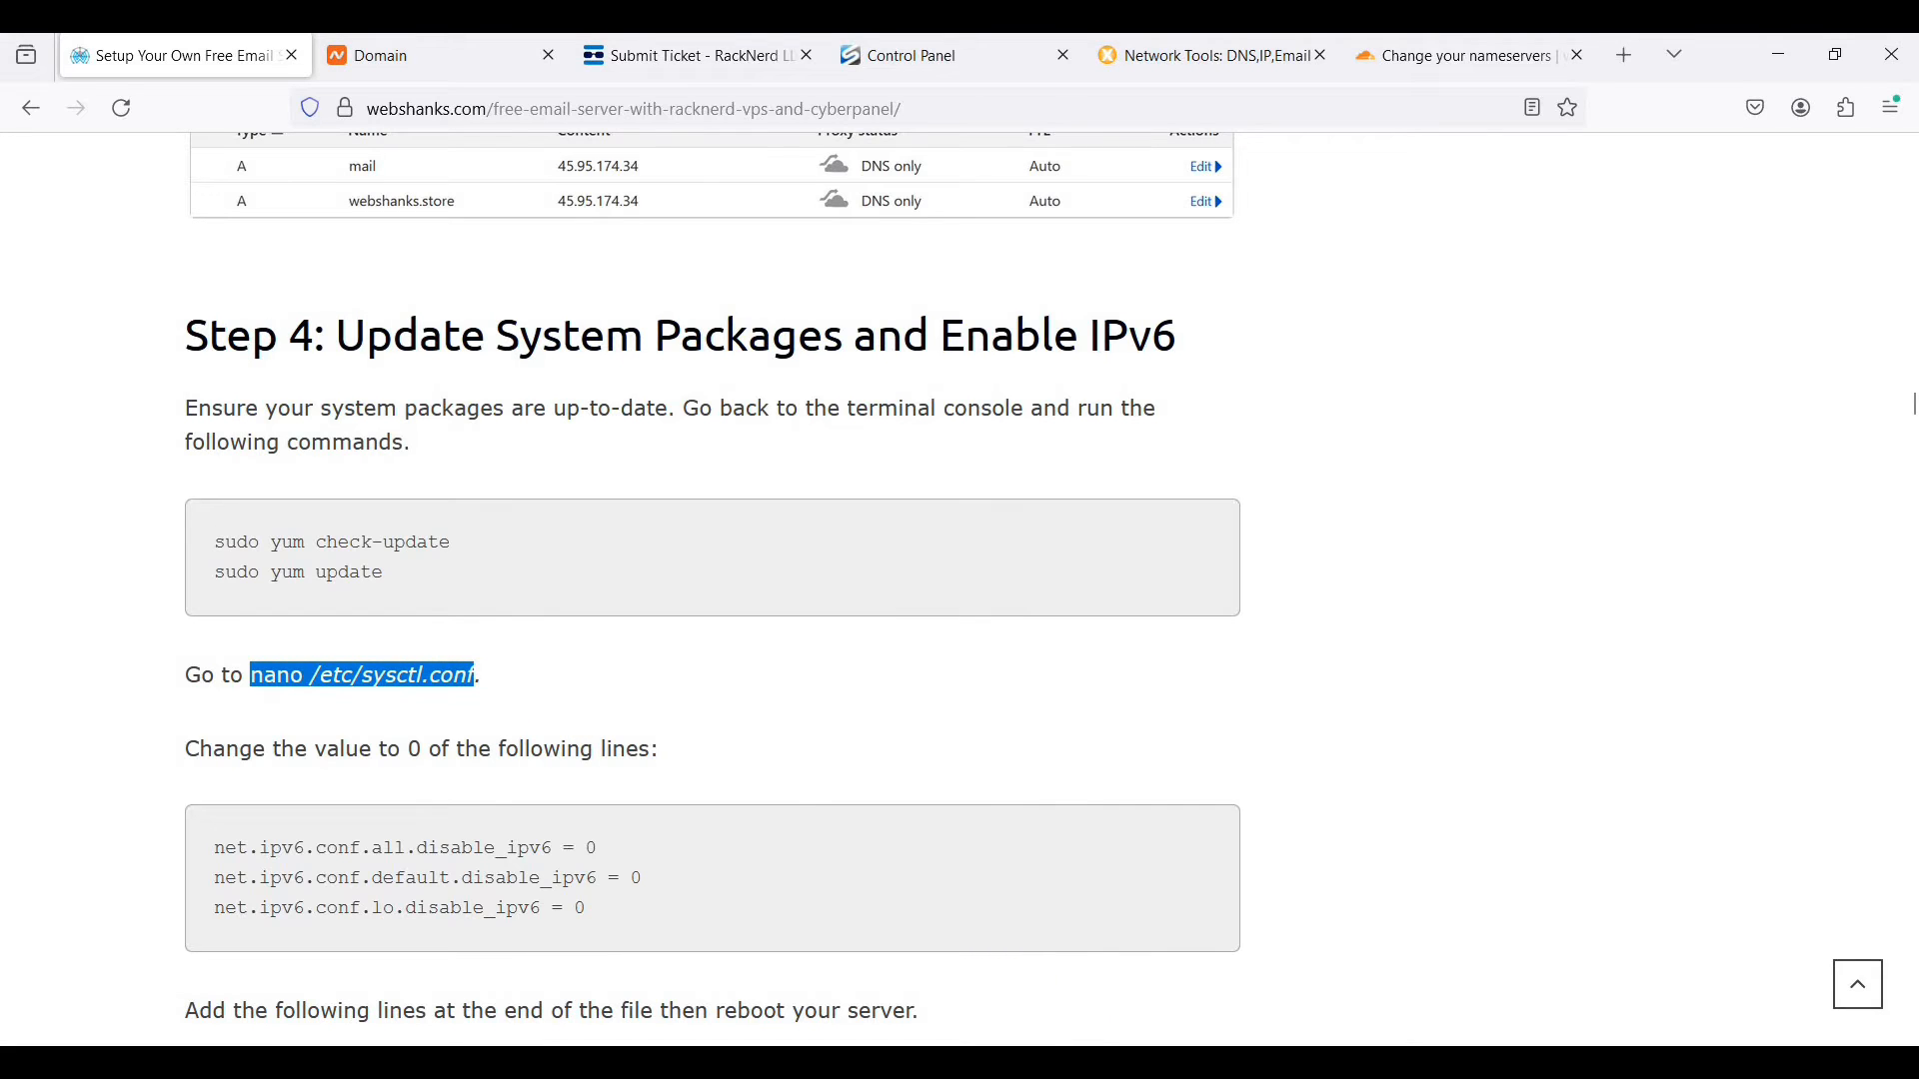
key(alt+Tab)
right_click(853, 532)
key(Return)
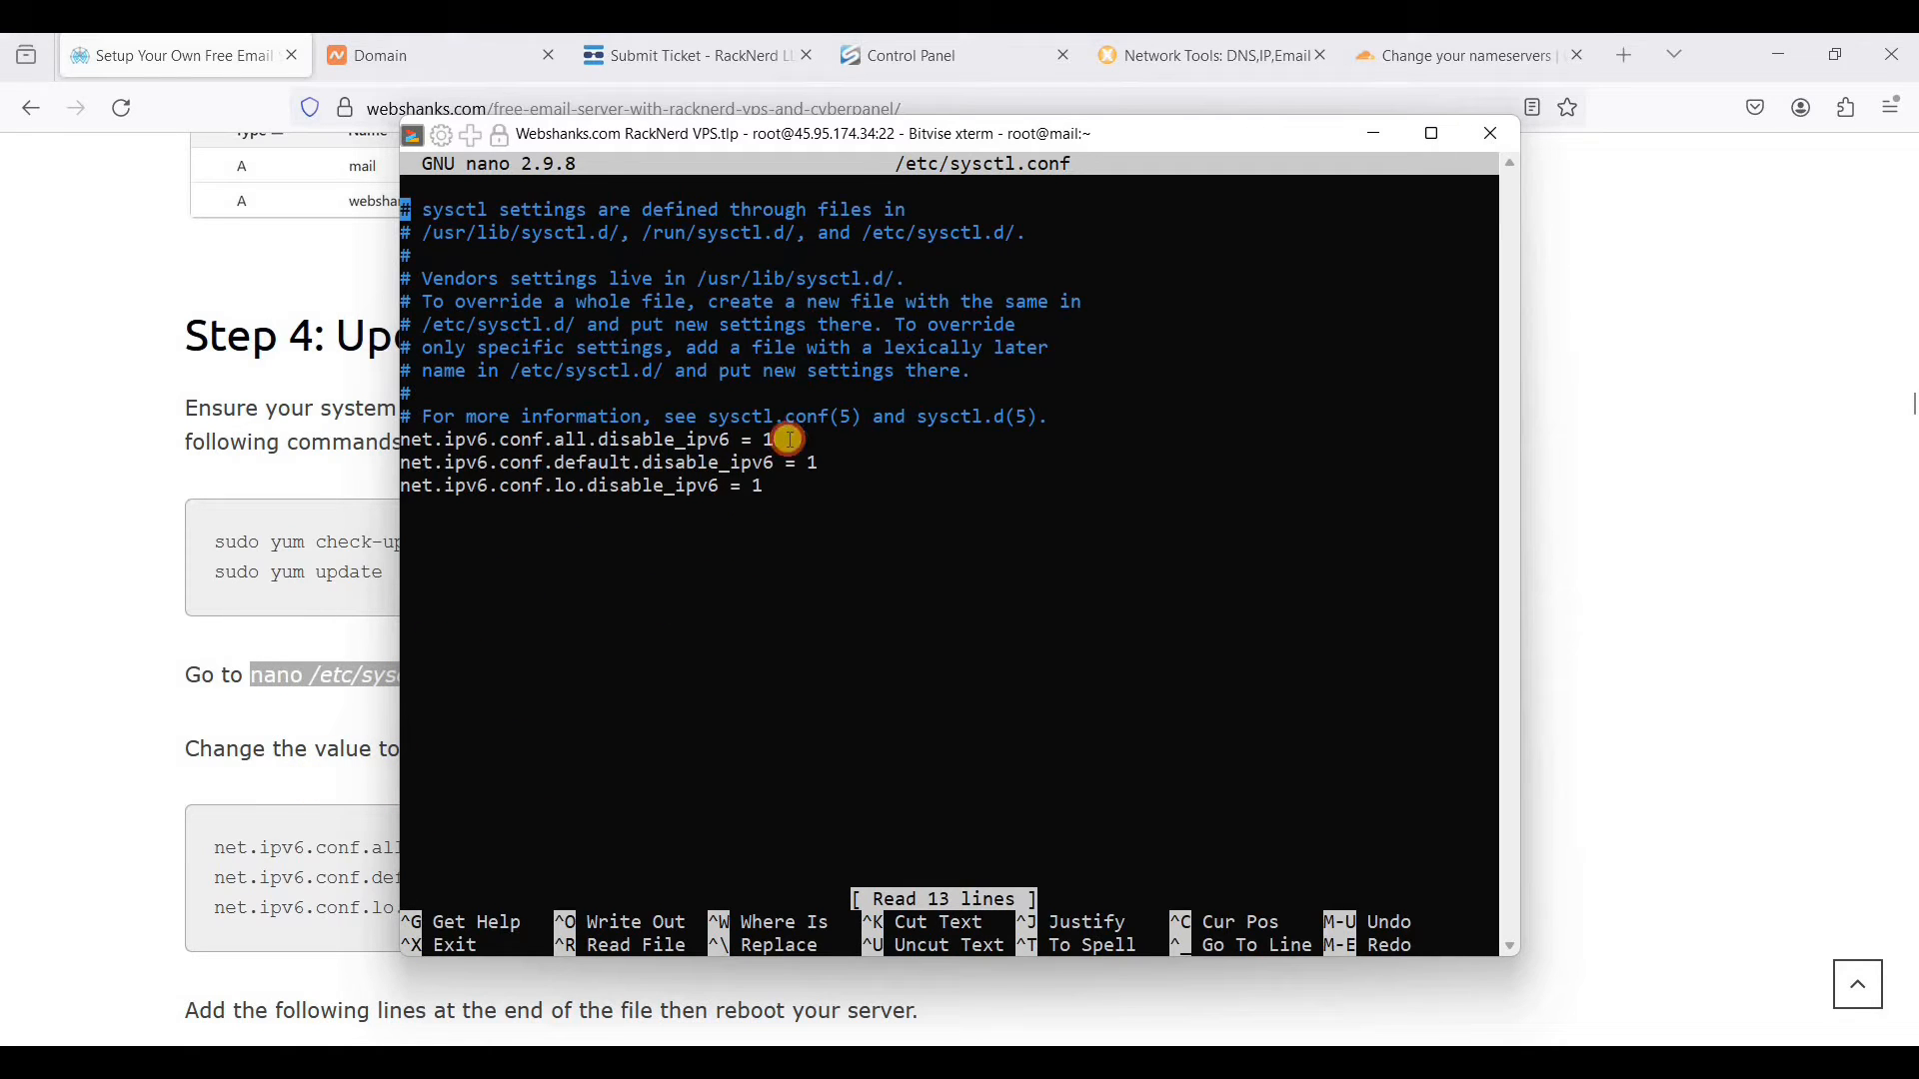
- Set disable_ipv6 to 0 on the net.ipv6.conf all, default and lo lines of /etc/sysctl.conf
key(Down)
key(Down)
key(Down)
key(Down)
key(Down)
key(Down)
key(Down)
key(Down)
key(Down)
key(Down)
key(Down)
key(Right)
key(Right)
key(Right)
key(Right)
key(Right)
key(Right)
key(Right)
key(Right)
key(Right)
key(Right)
key(Right)
key(Right)
key(Right)
key(Right)
key(Right)
key(Right)
key(Right)
key(Right)
key(Right)
key(Right)
key(Right)
key(Right)
key(Right)
key(Right)
key(Right)
key(Right)
key(Right)
key(Right)
key(Right)
key(Right)
key(Right)
key(Right)
key(Right)
key(Right)
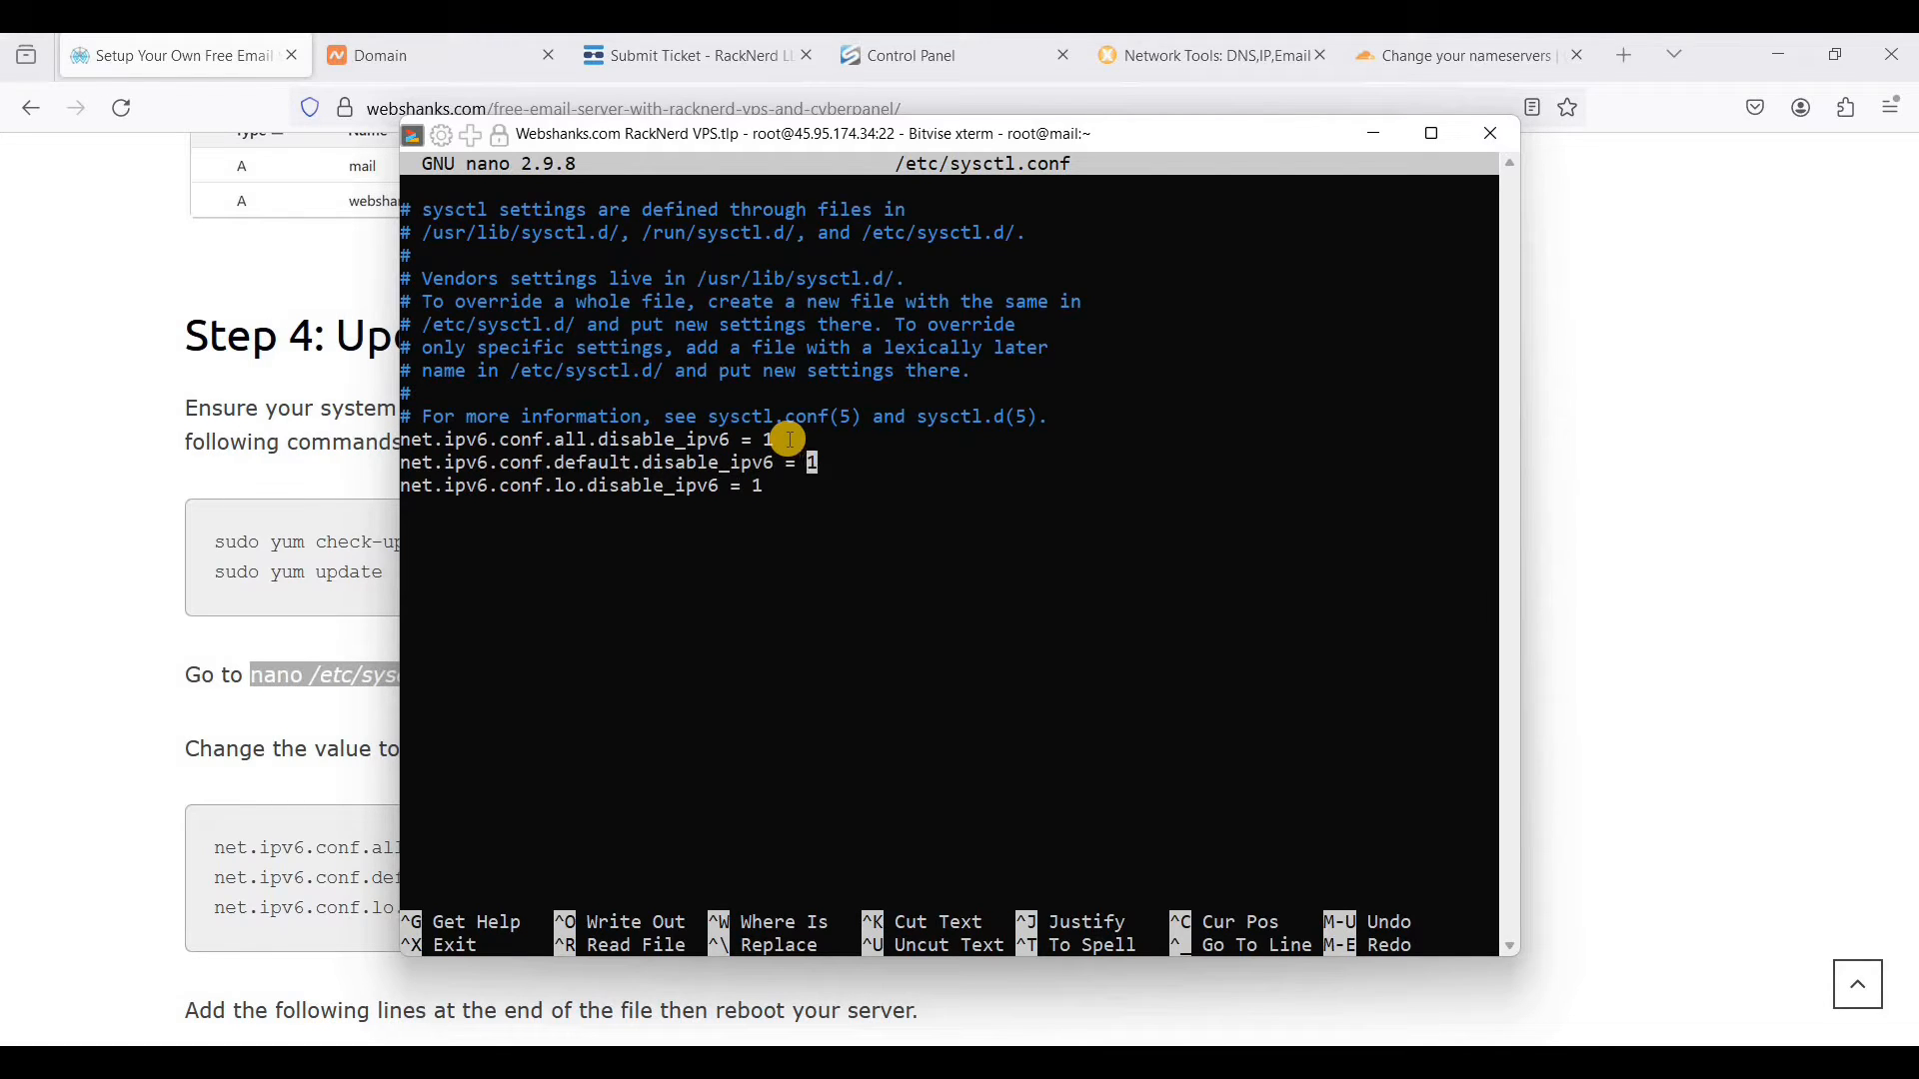
key(BackSpace)
text(0)
key(Up)
text(00)
- Append the guide's four net.ipv6.conf autoconf and accept_ra = 0 lines for all and eth0 to /etc/sysctl.conf, then save and exit nano
drag(240, 850, 250, 848)
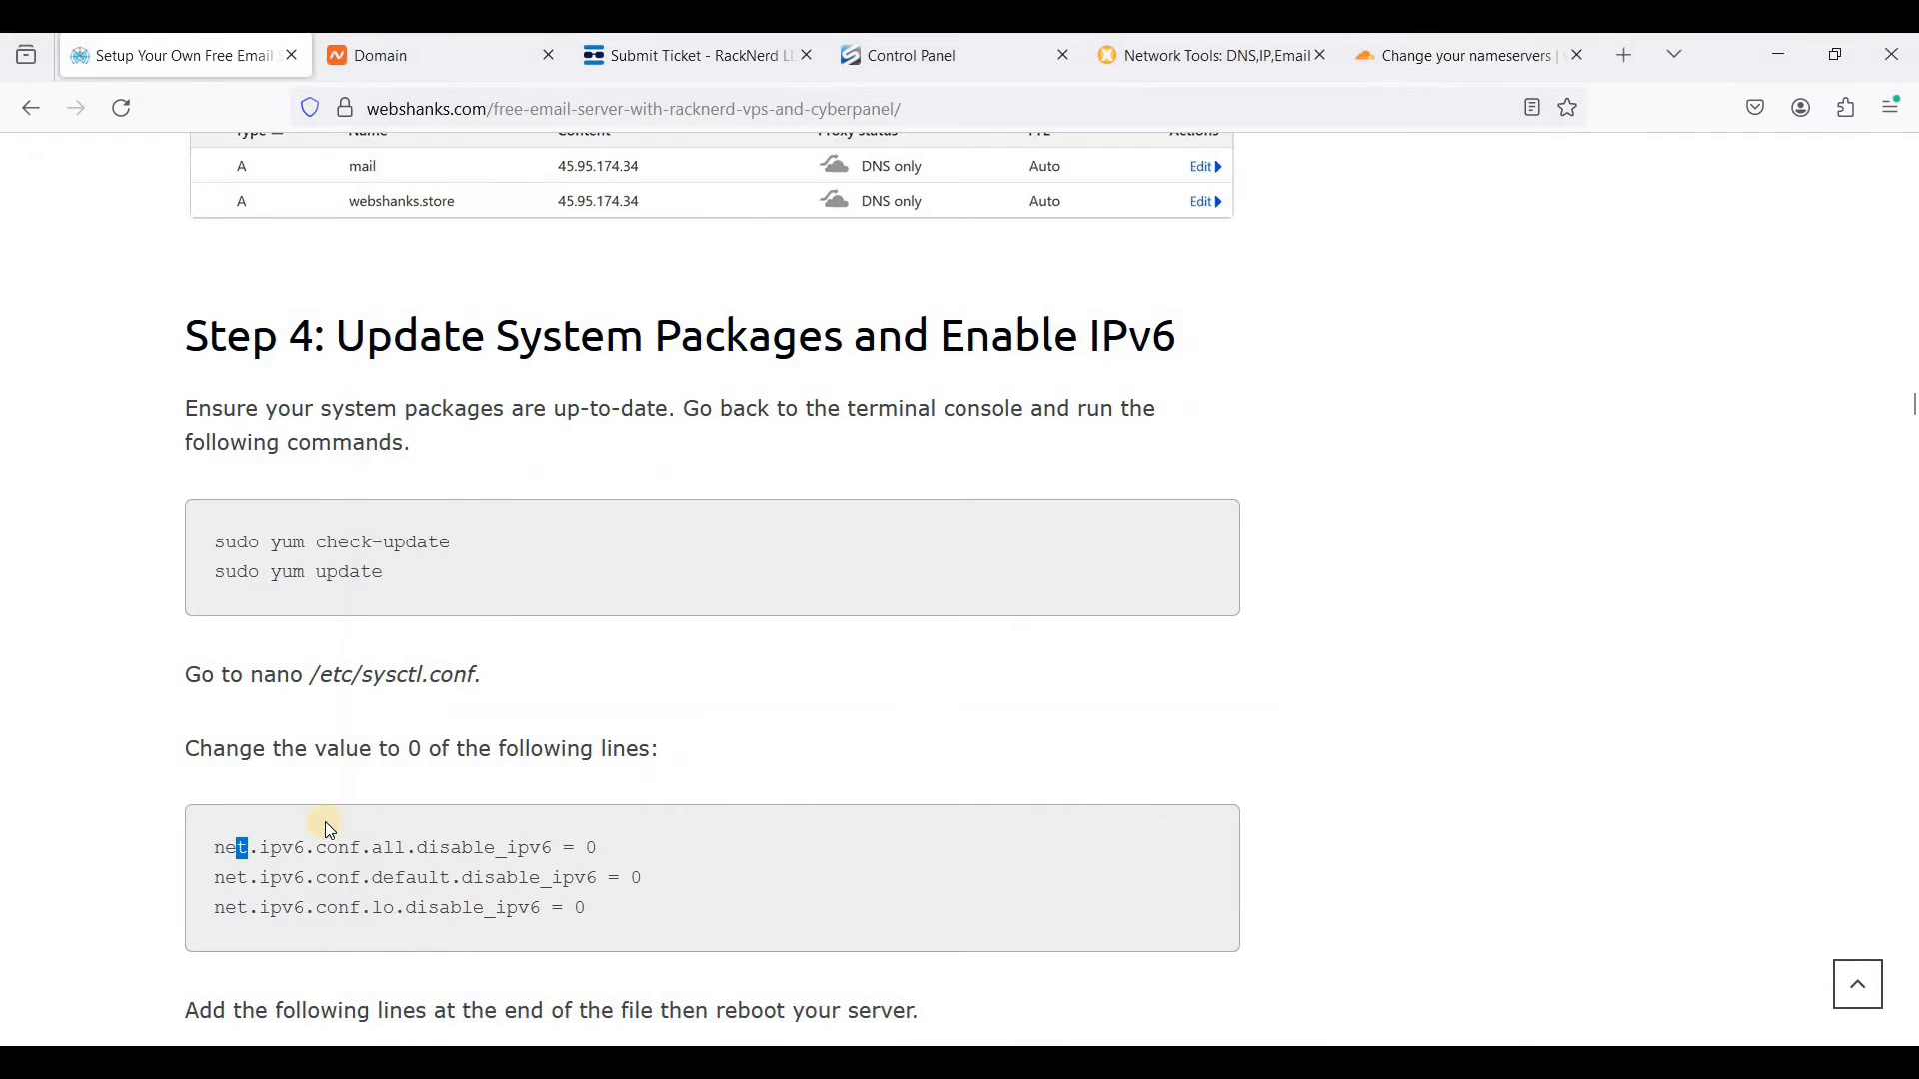
scroll(425, 789, down, 4)
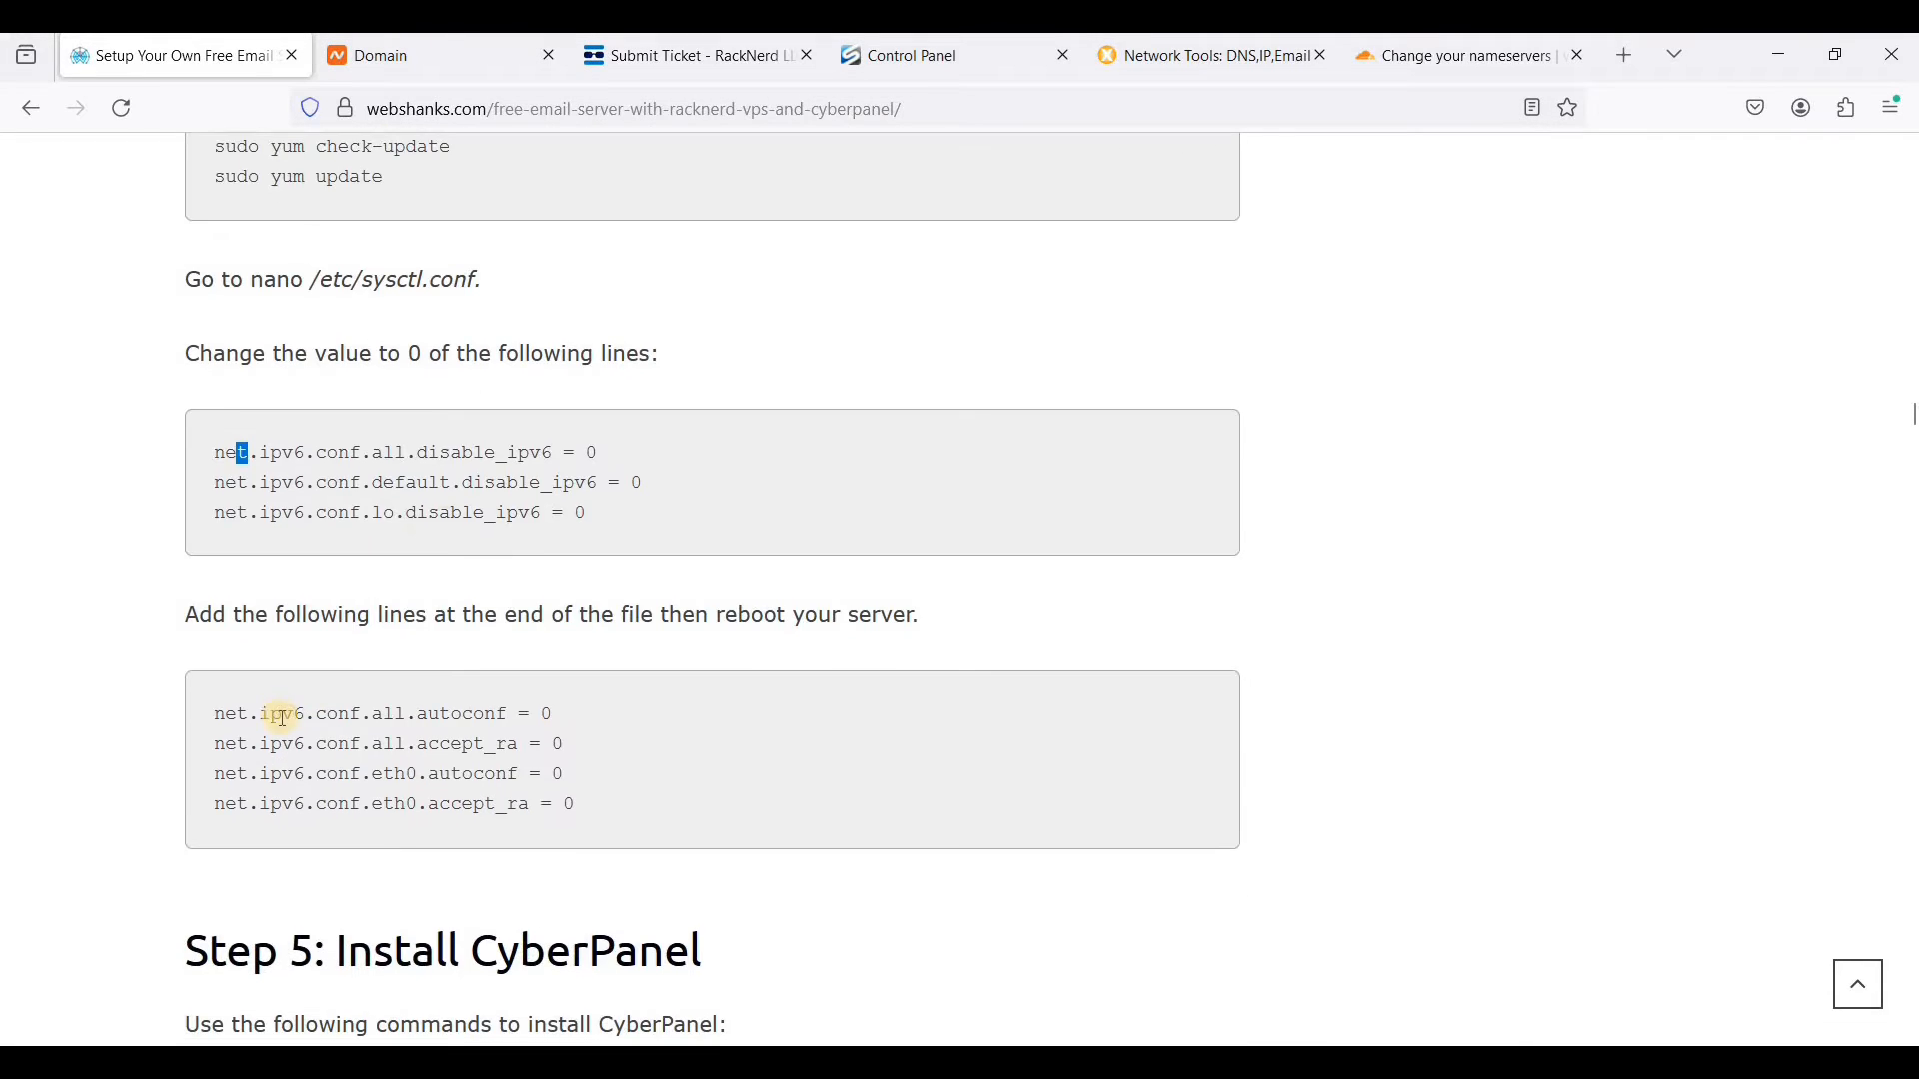
drag(215, 714, 595, 803)
key(ctrl+c)
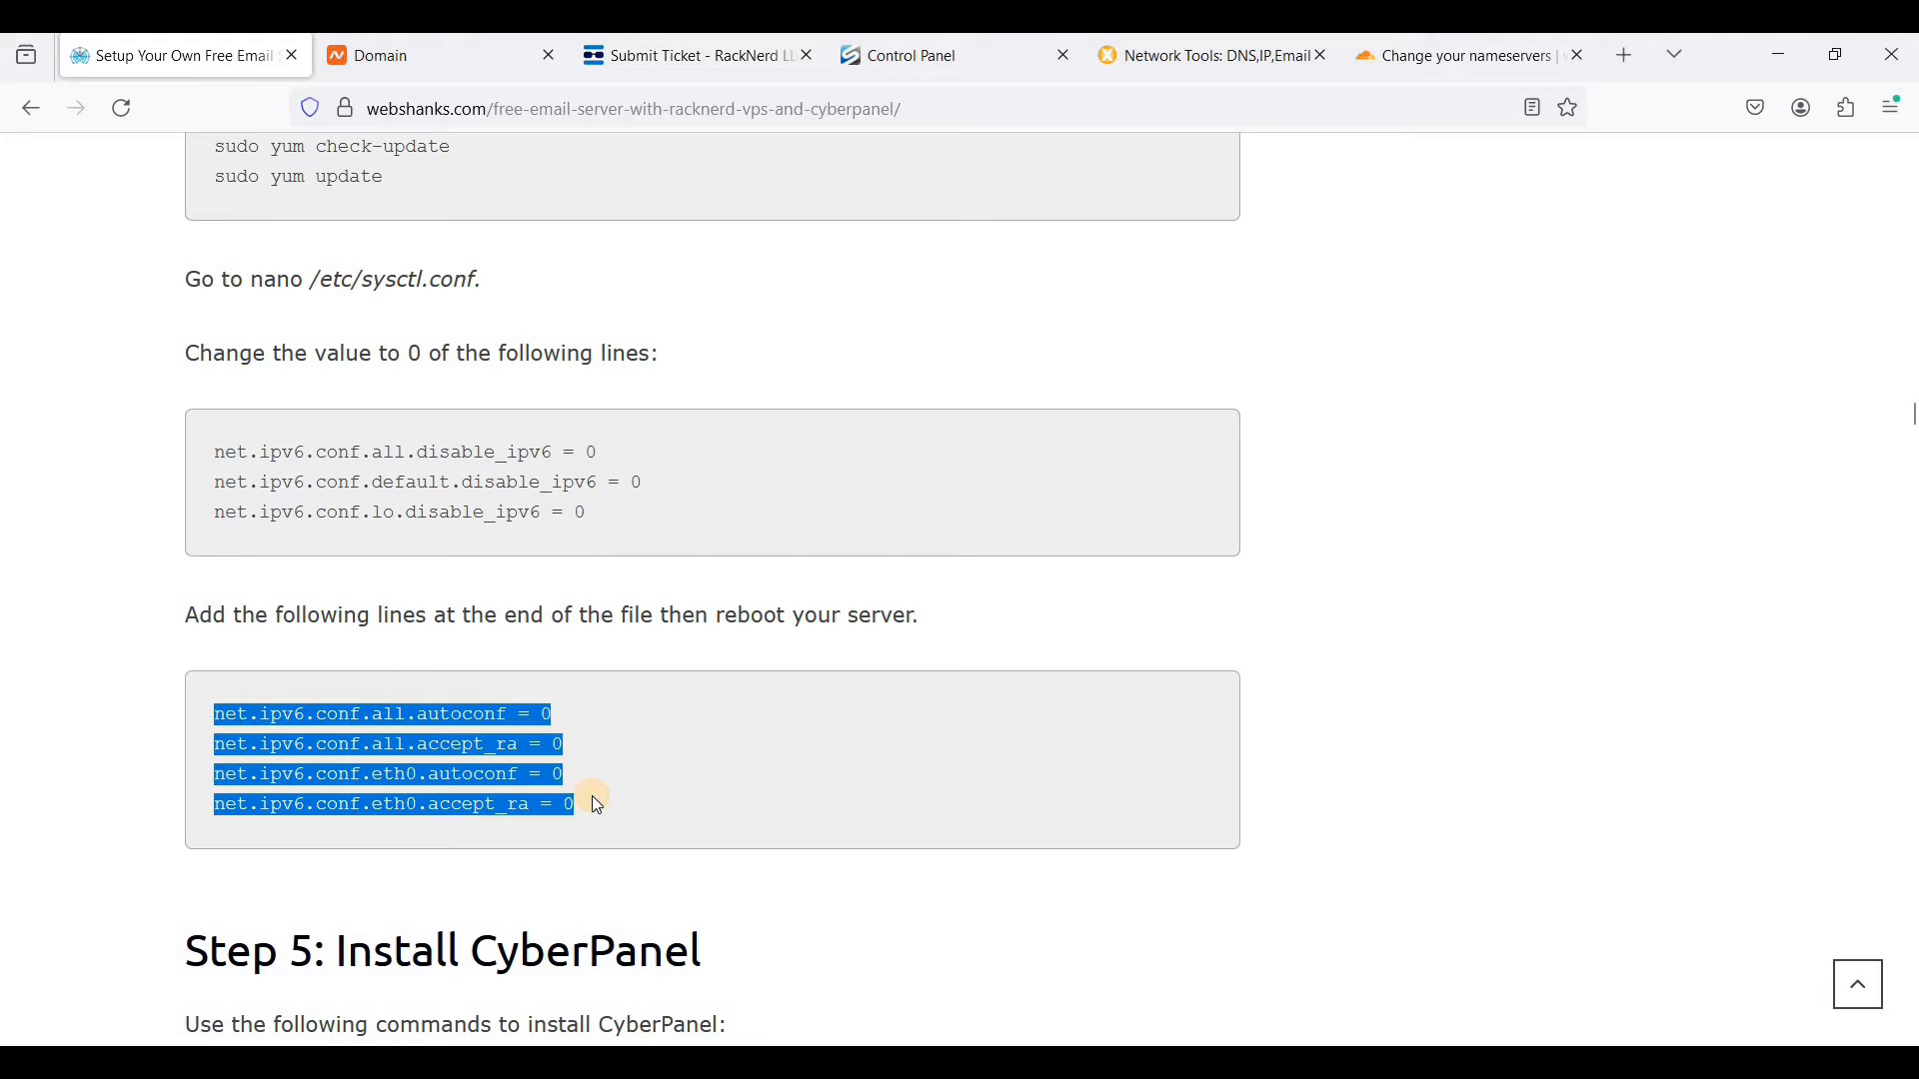
key(alt+Tab)
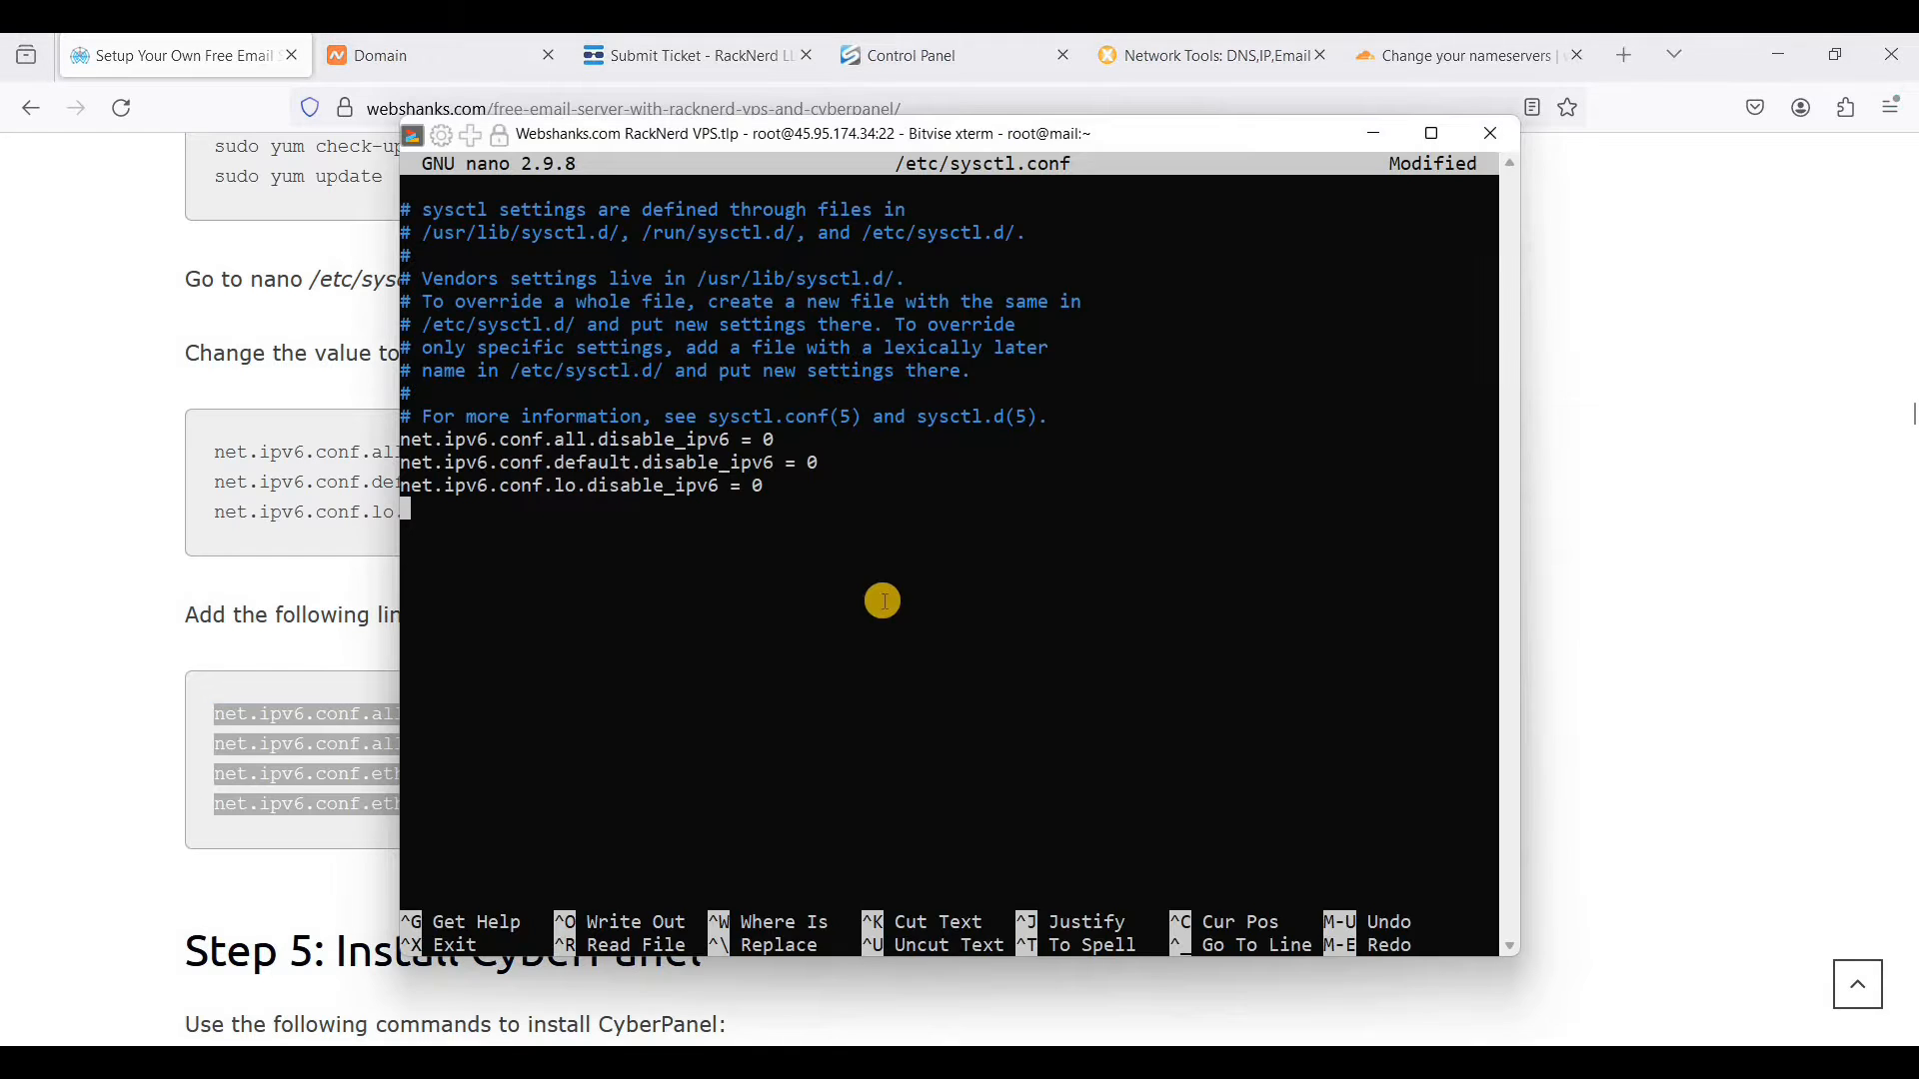
right_click(884, 601)
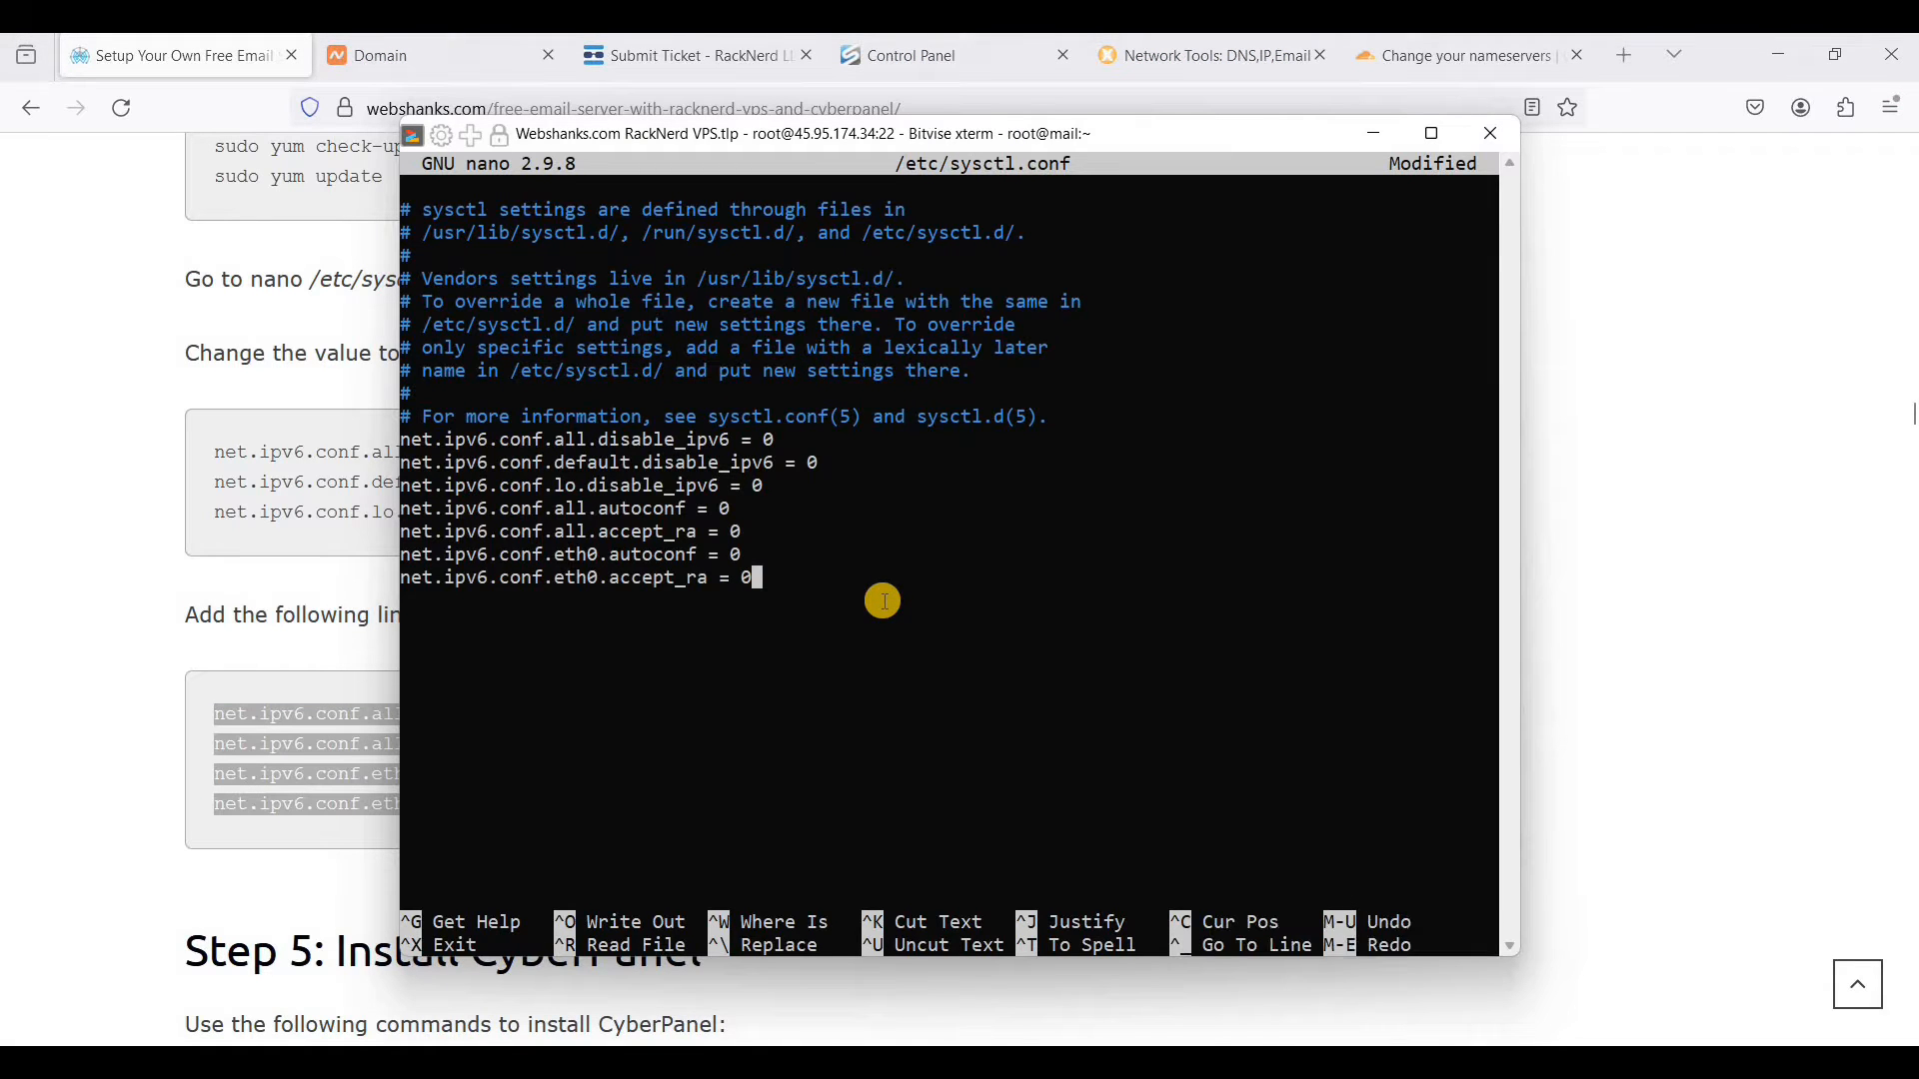
key(ctrl+x)
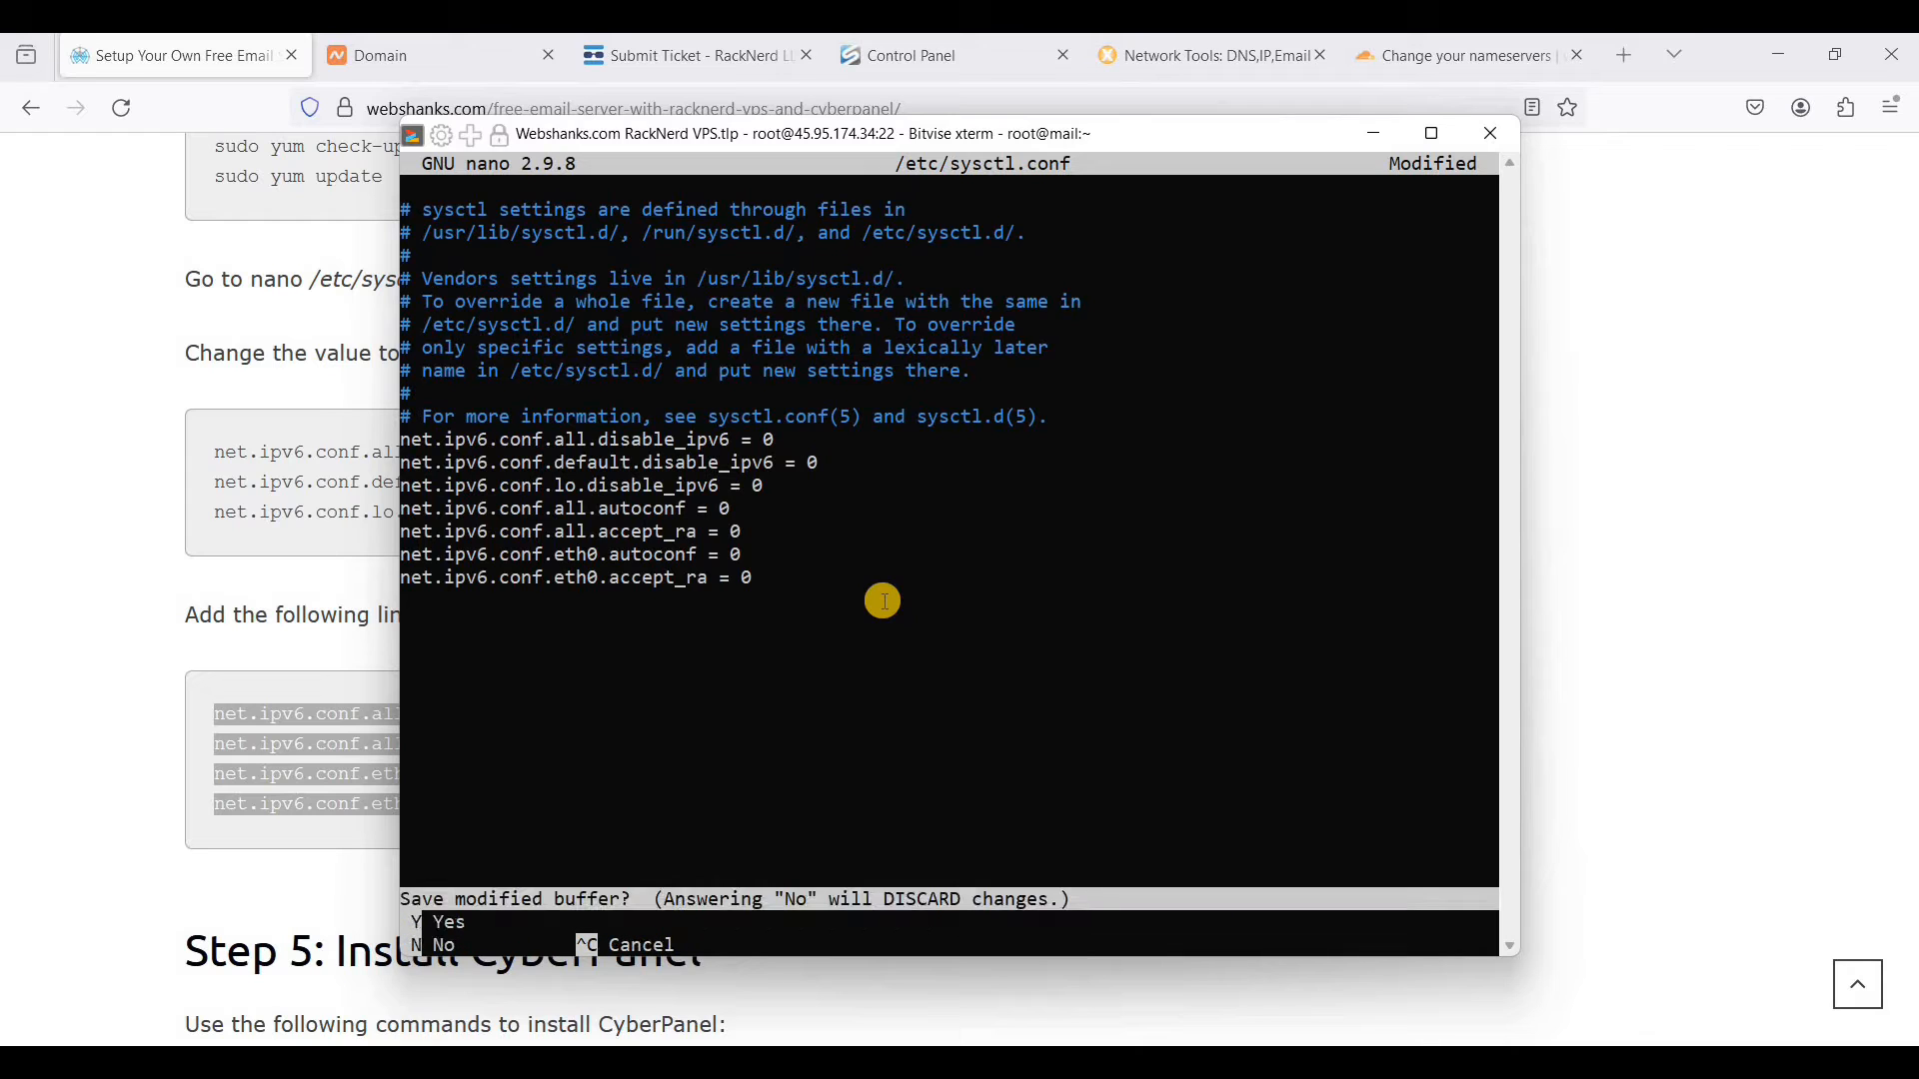
key(y)
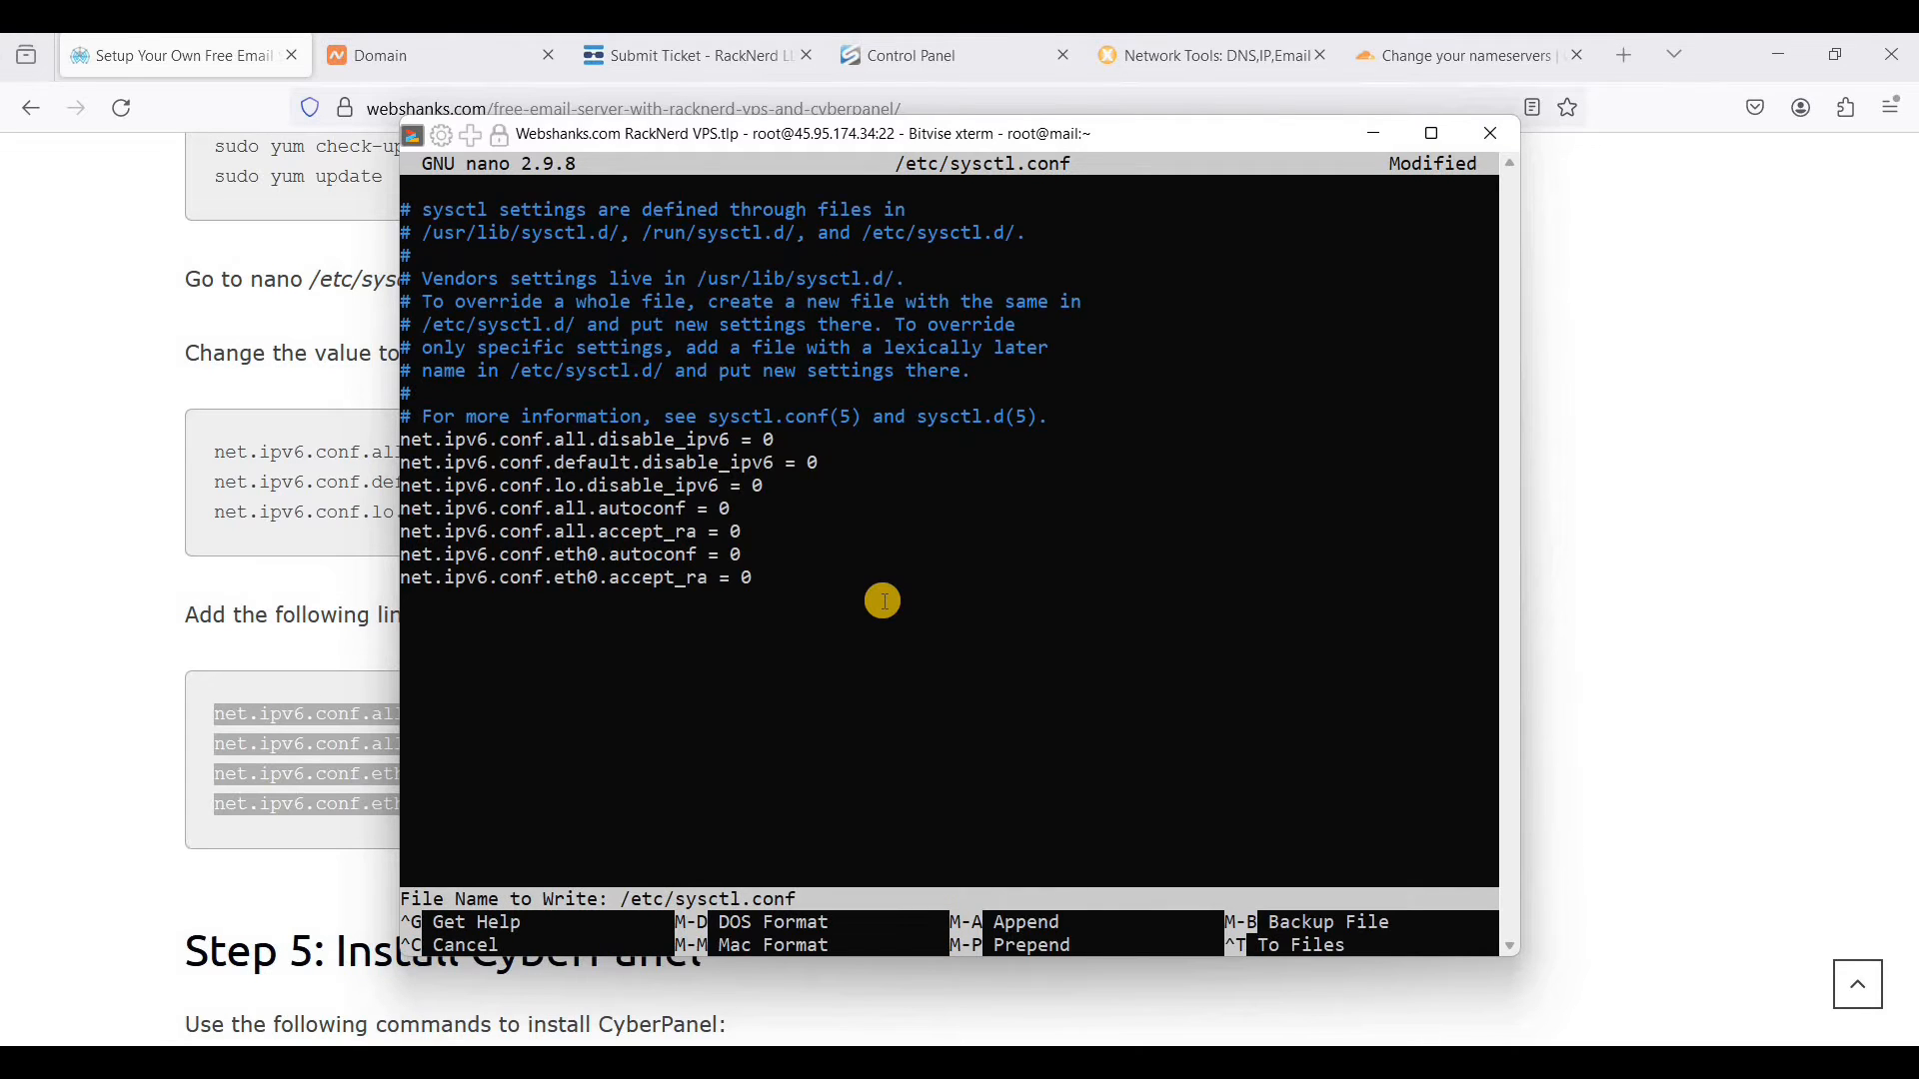
key(Return)
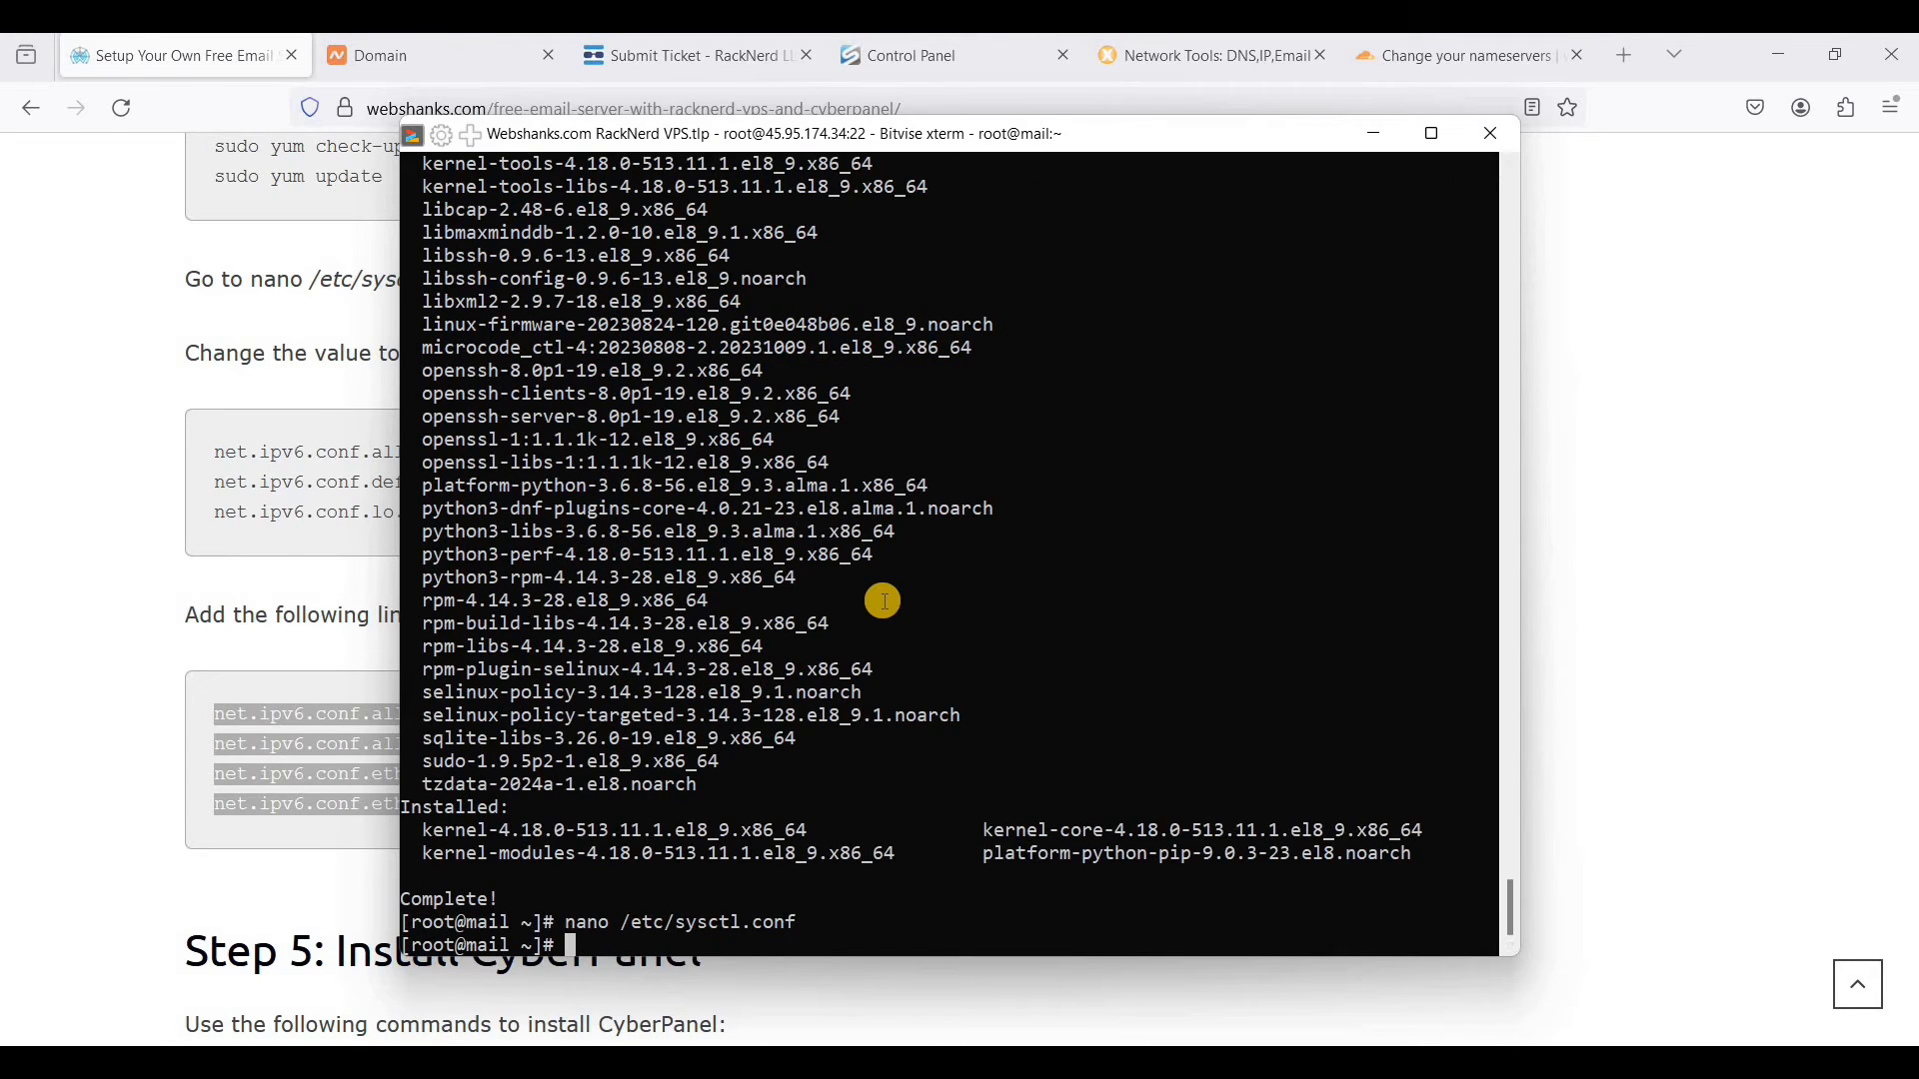
- Reboot the server with reboot and open a new terminal console from Bitvise SSH Client once it reconnects
text(reboot)
key(Return)
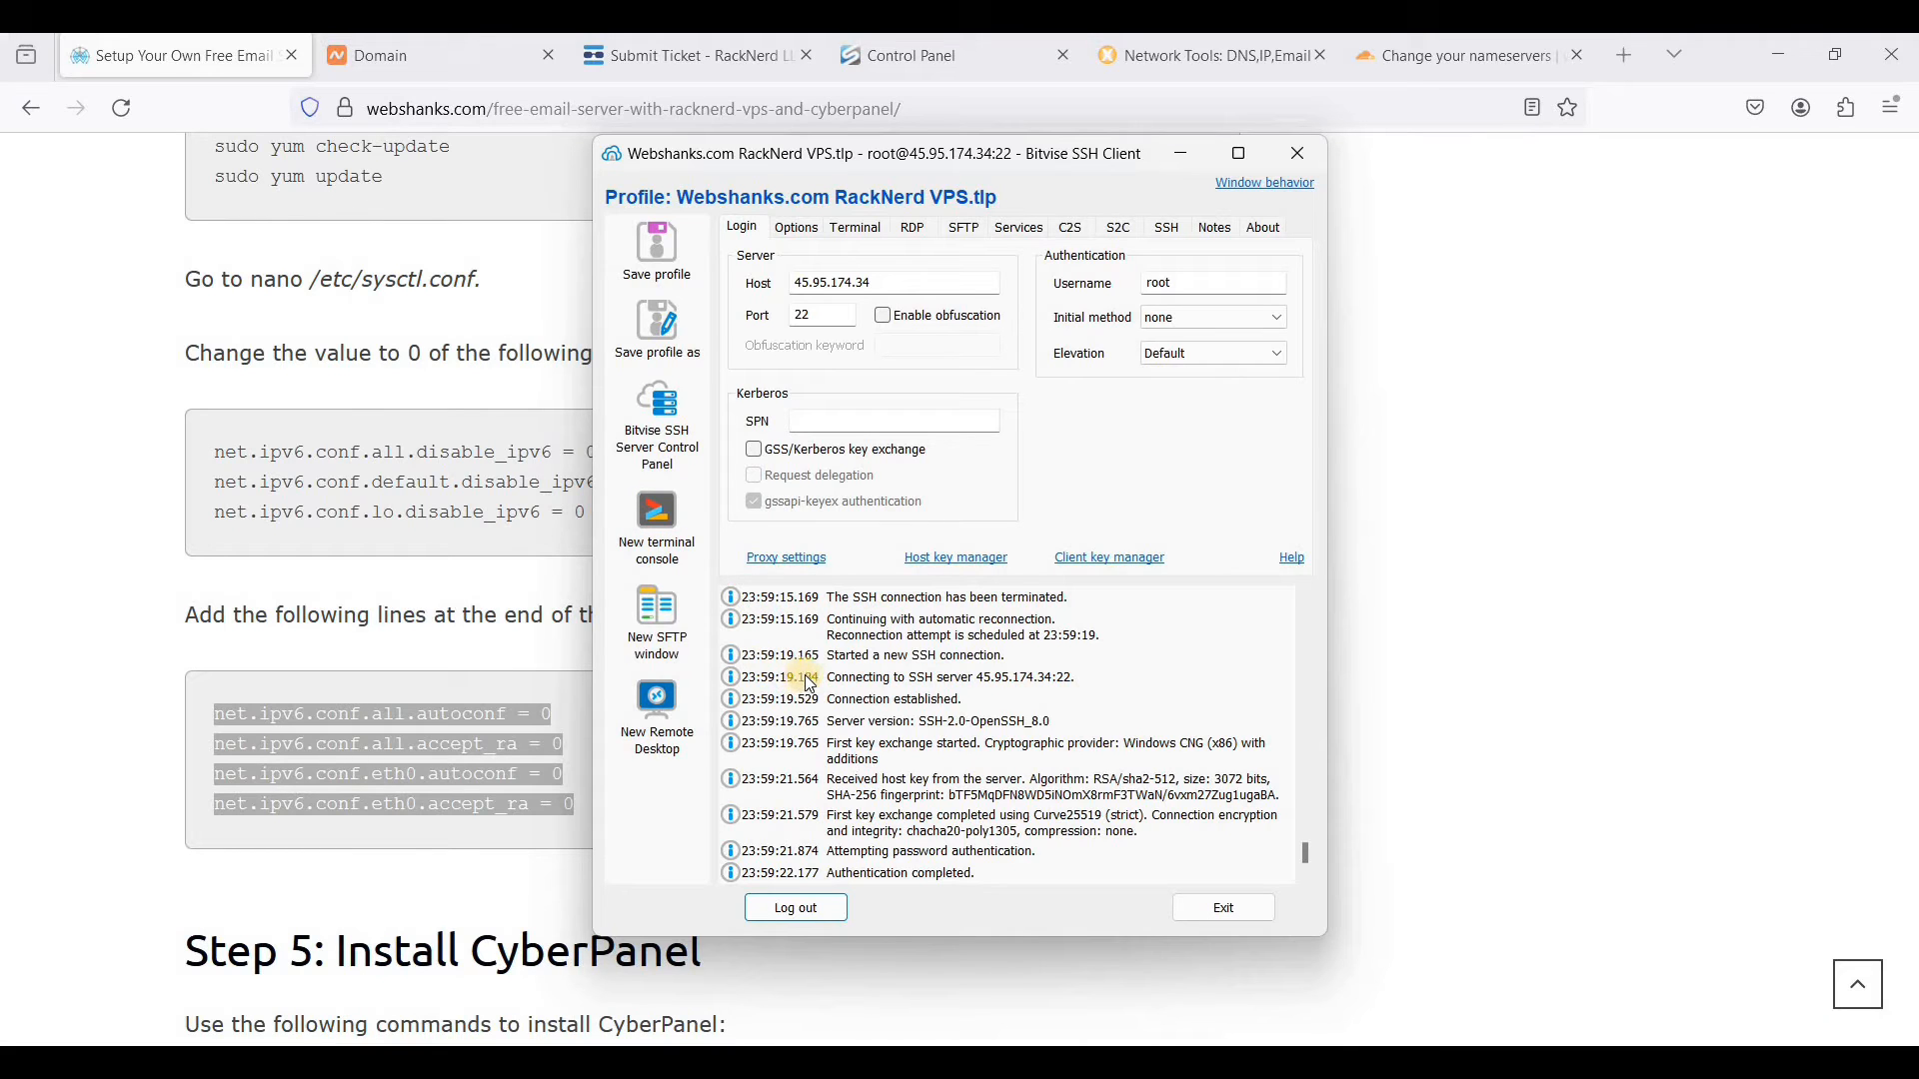
click(663, 522)
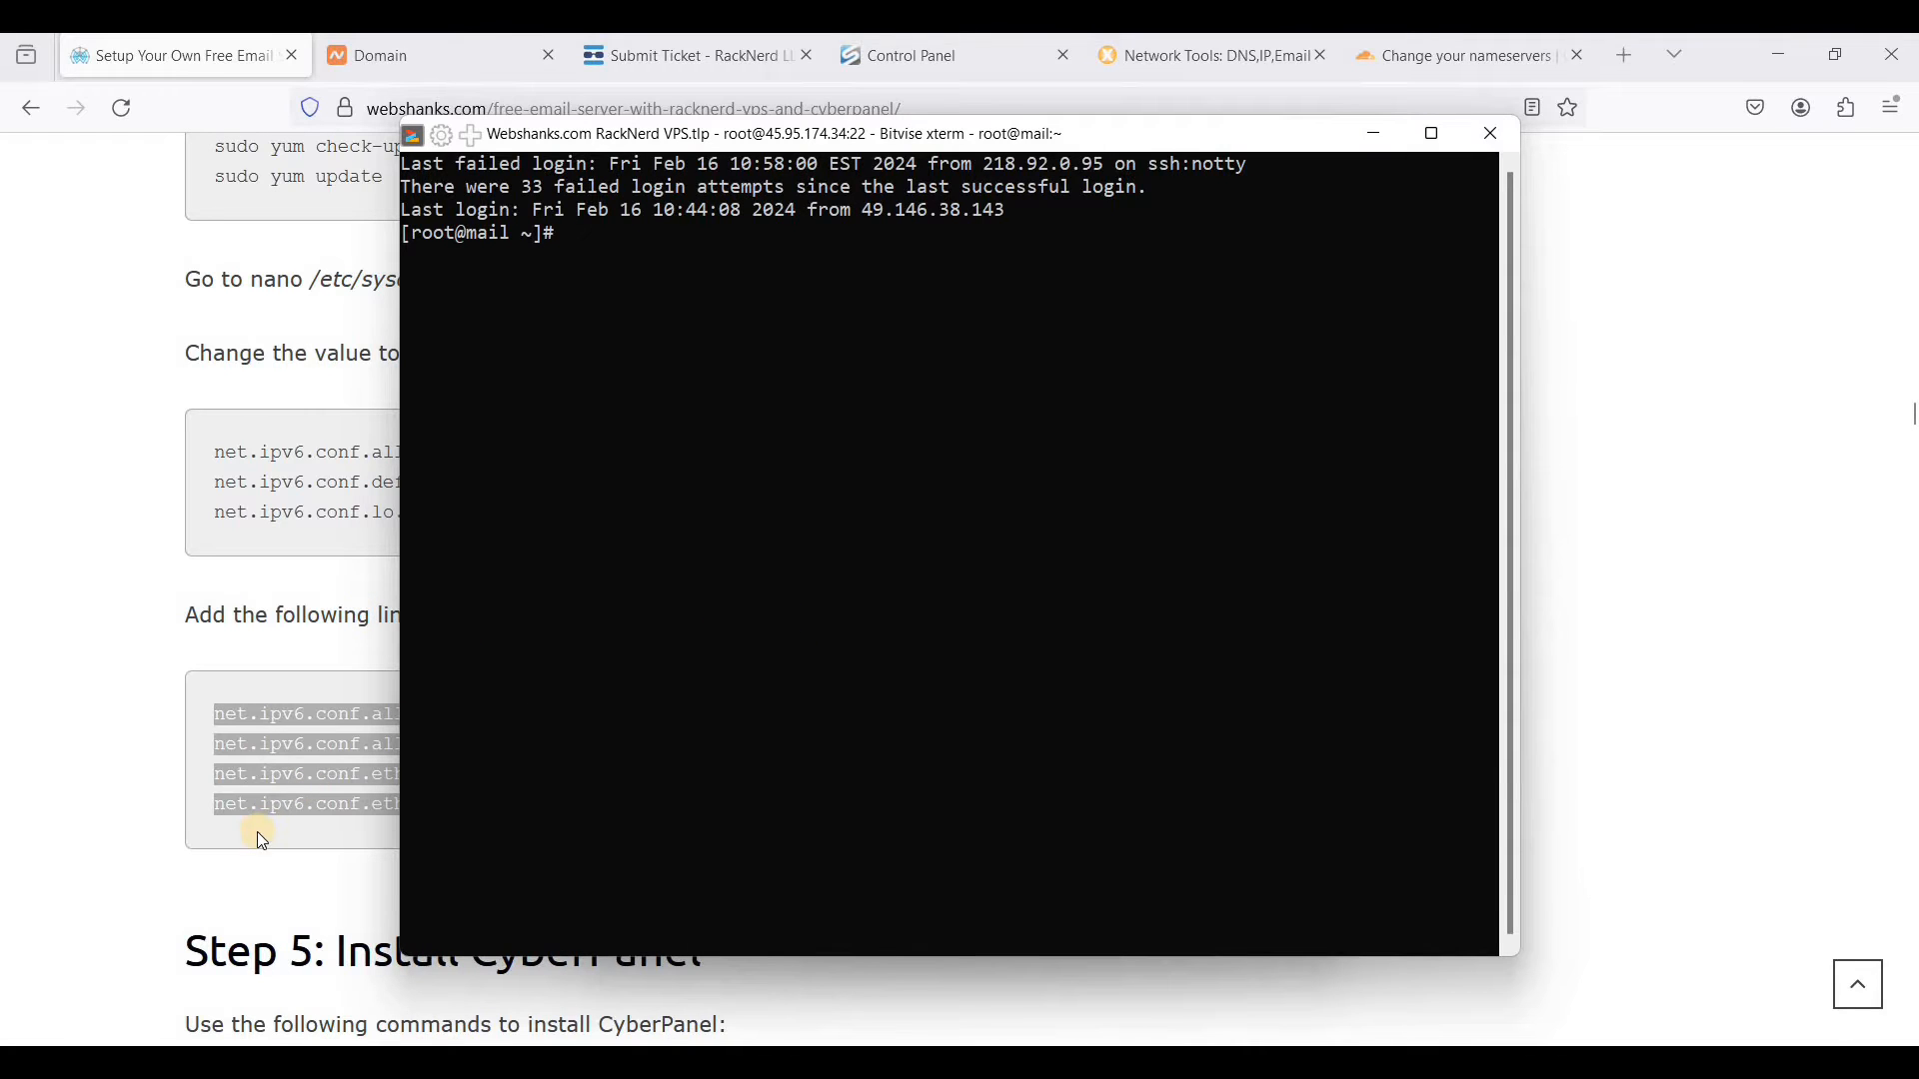
click(595, 805)
scroll(597, 795, down, 4)
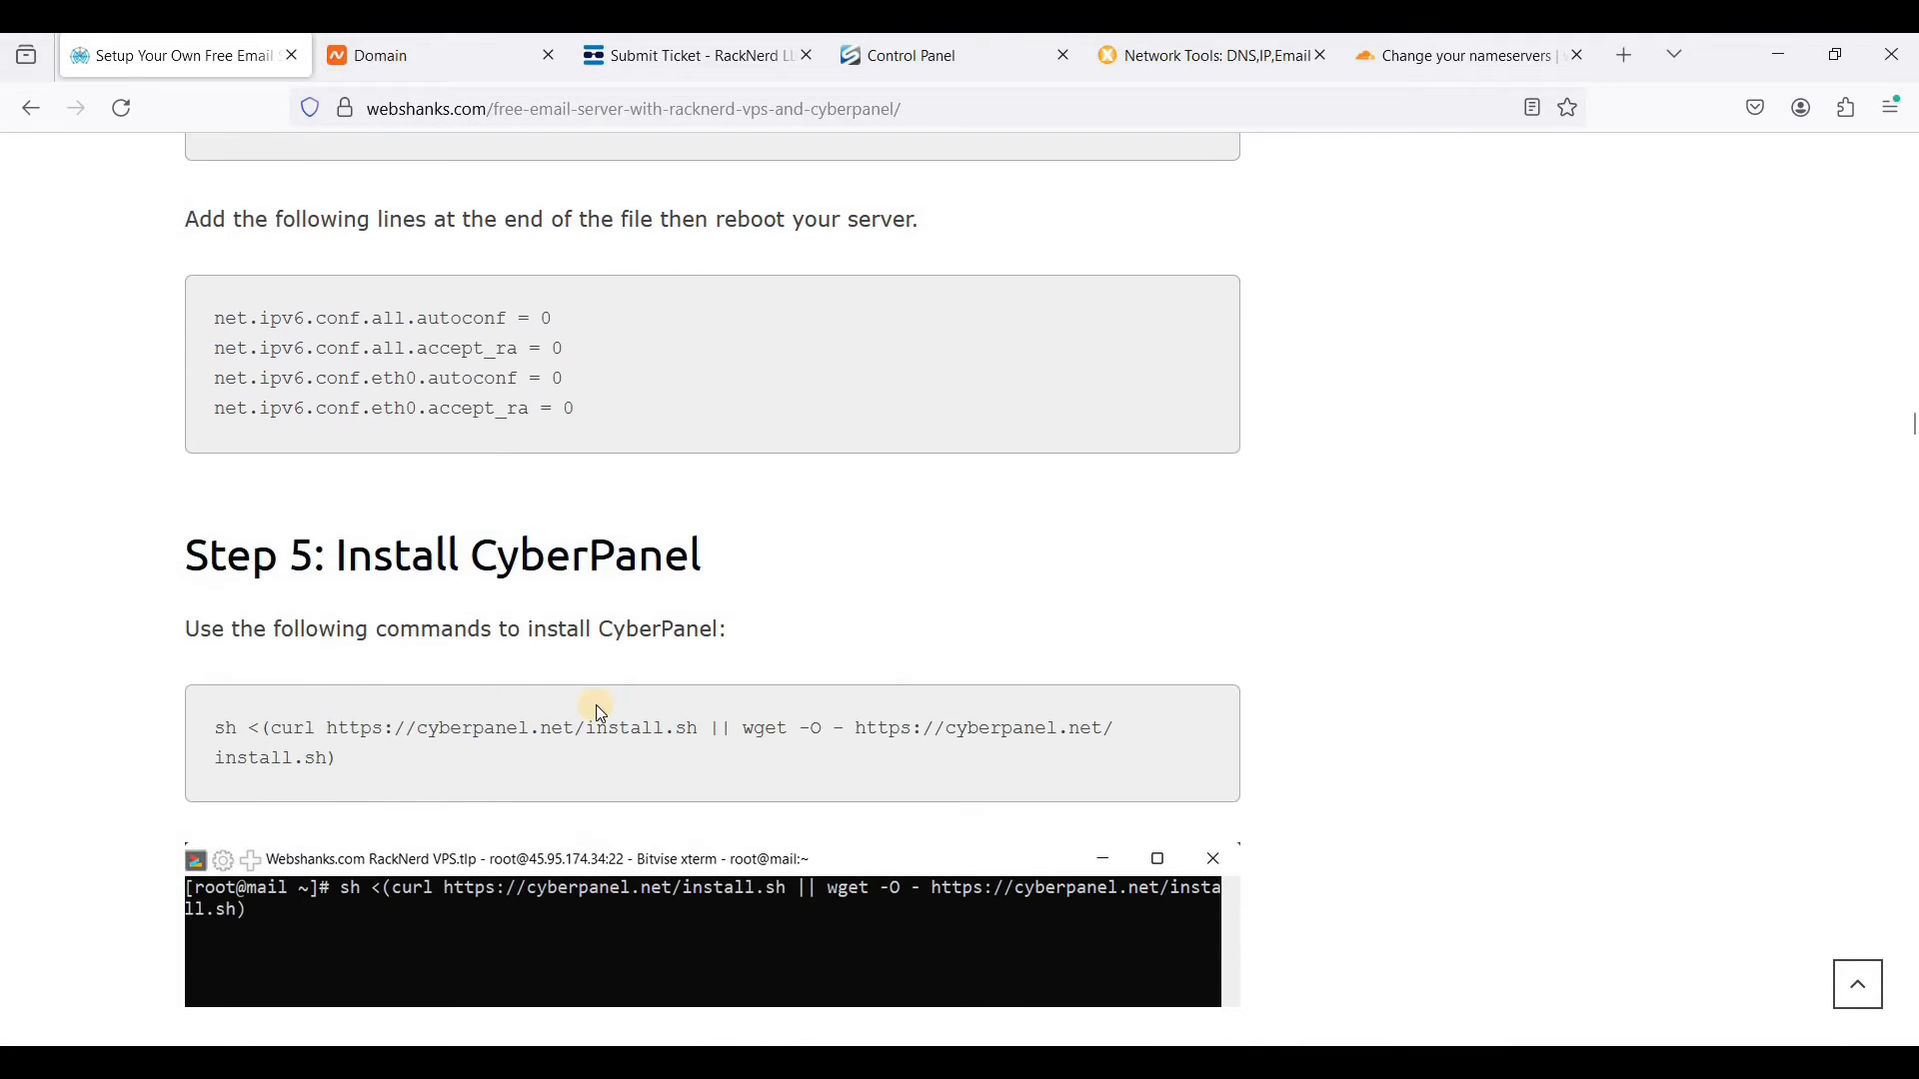
drag(213, 717, 355, 771)
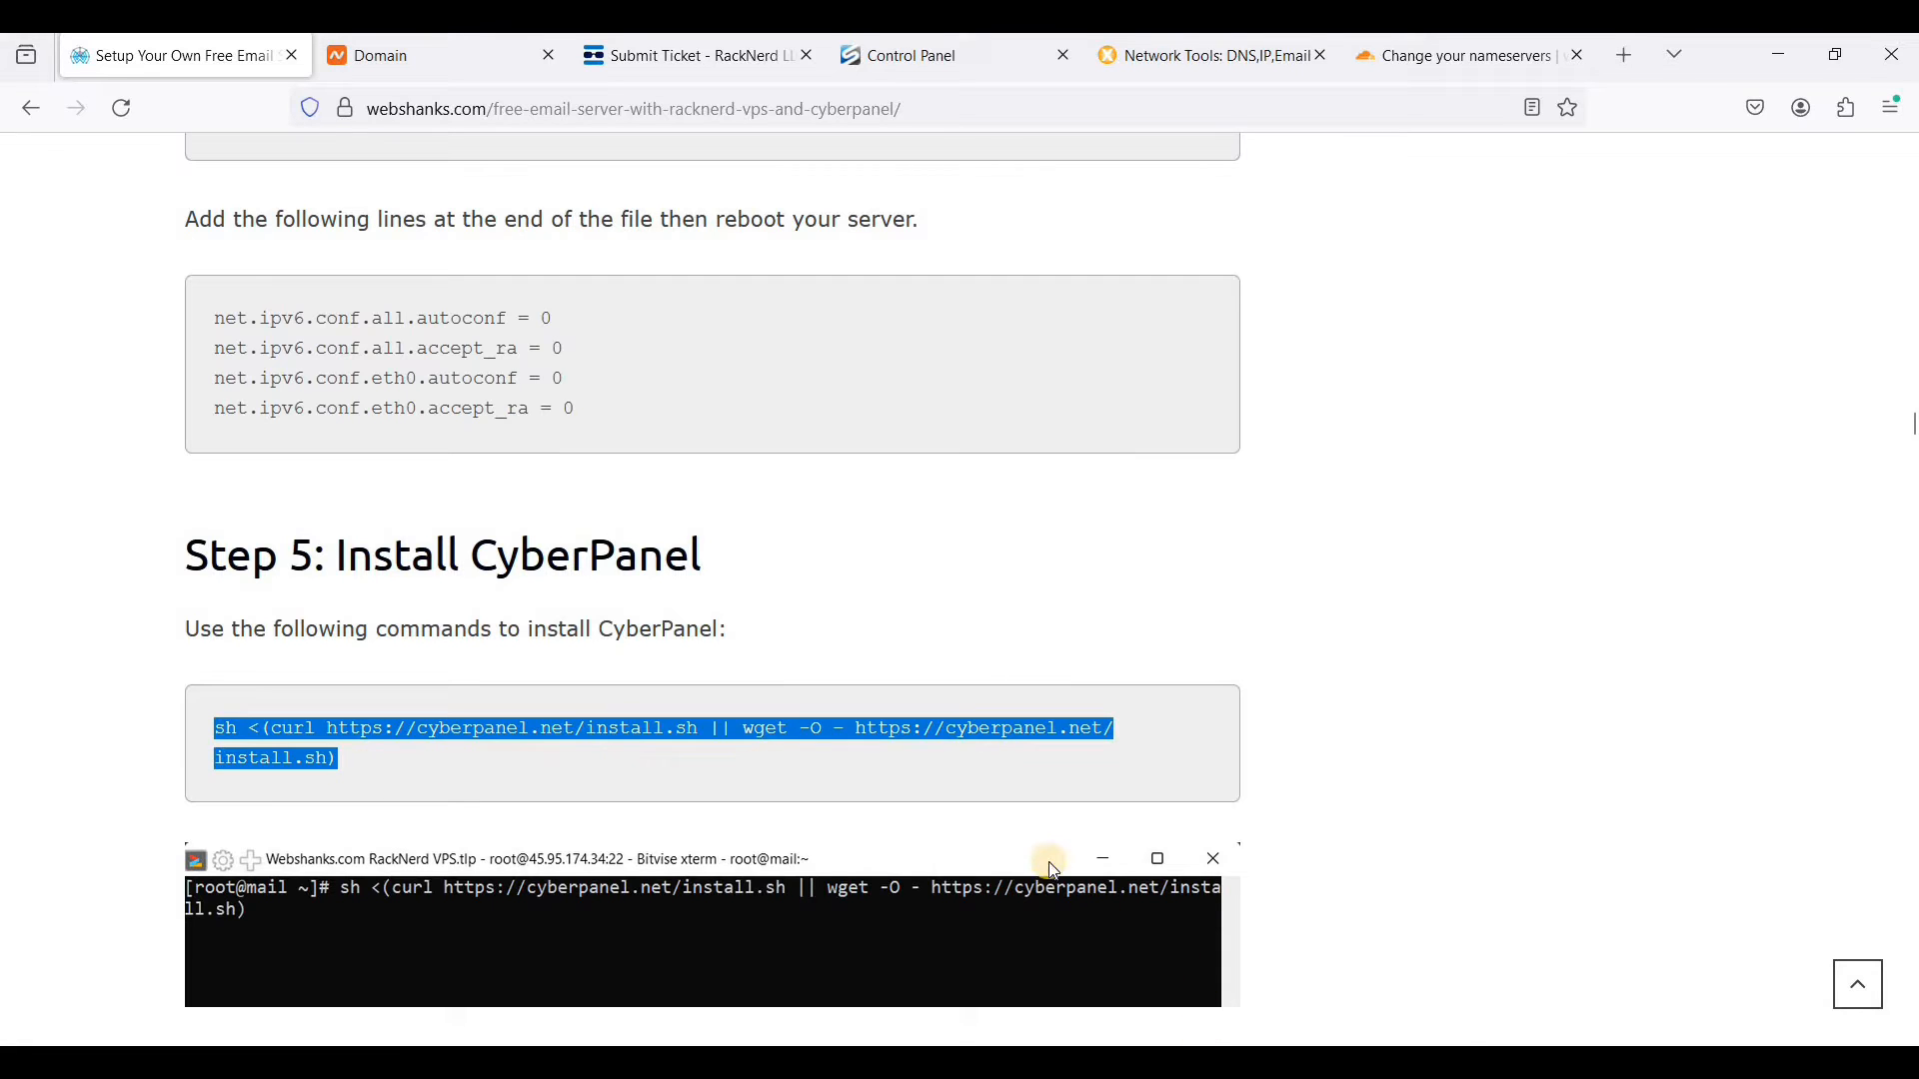
click(1219, 1064)
click(686, 436)
click(1219, 1064)
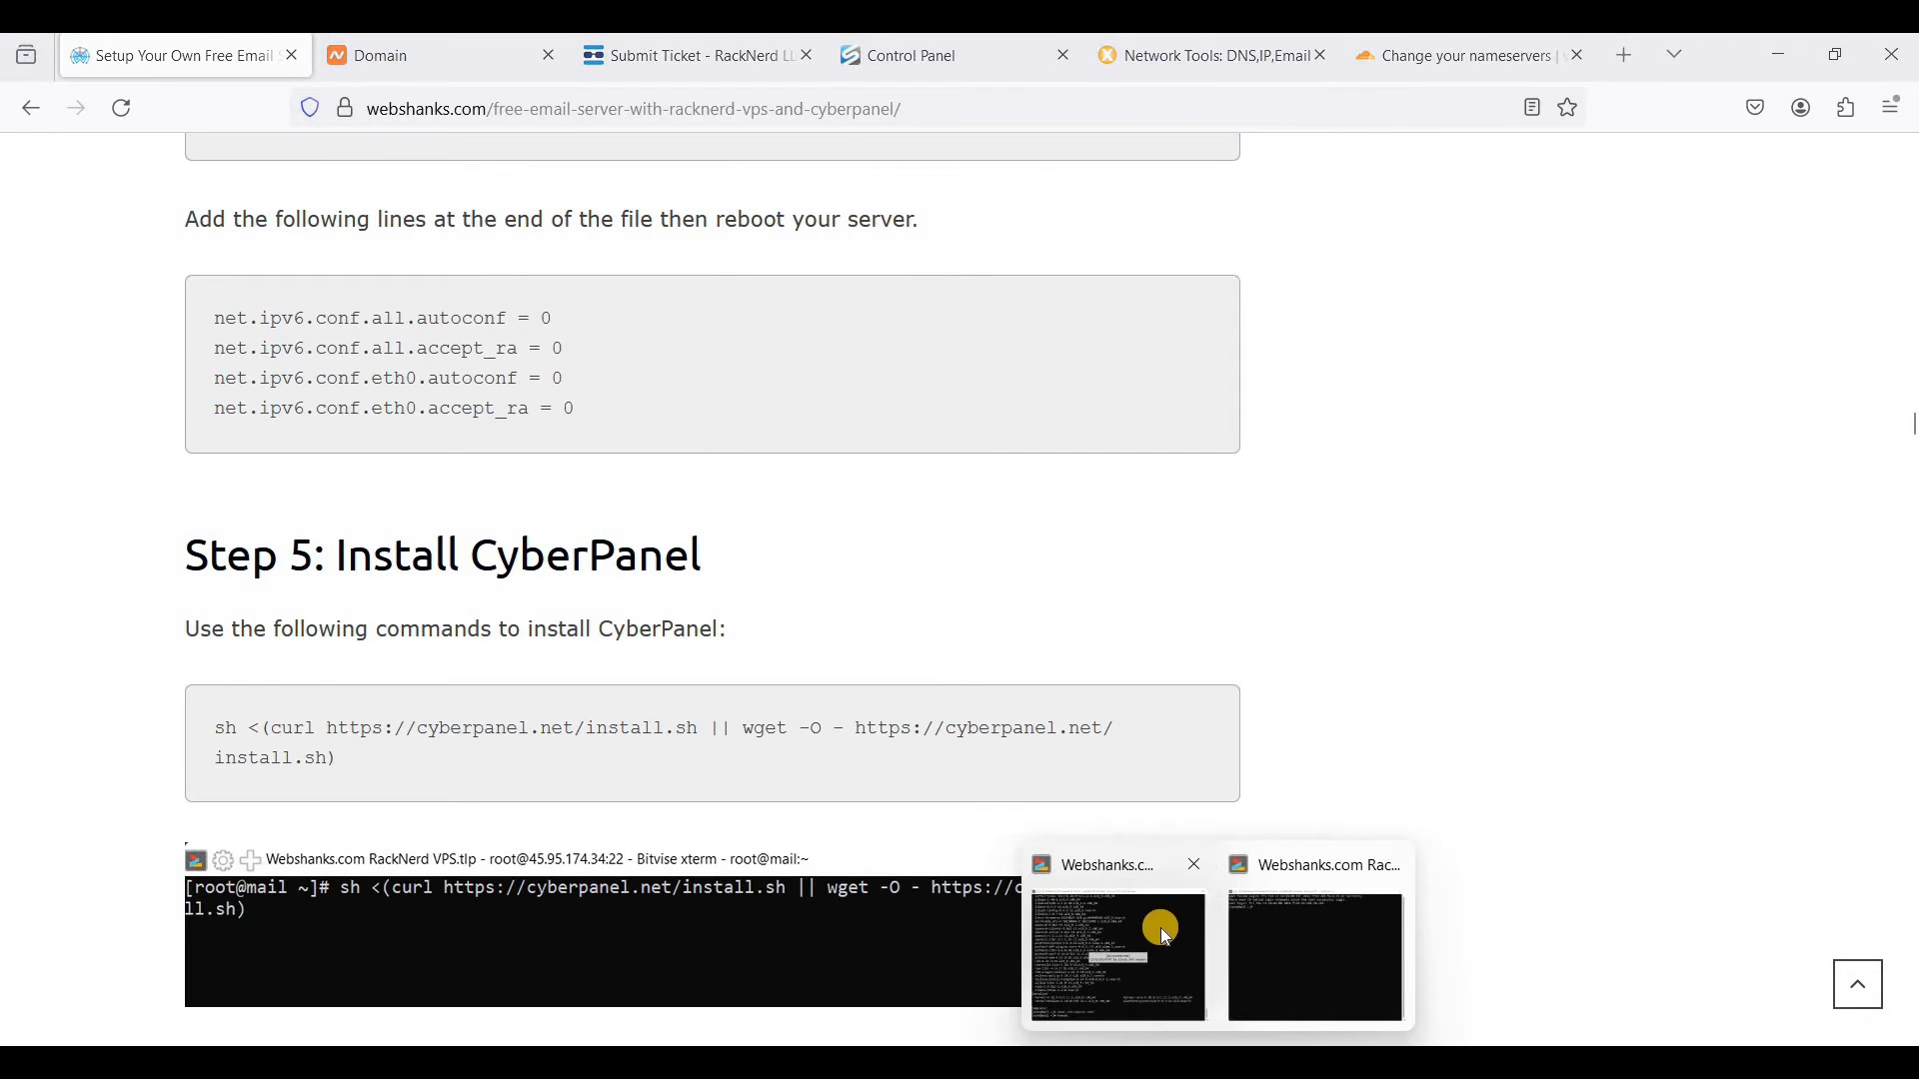
click(1160, 927)
click(1490, 133)
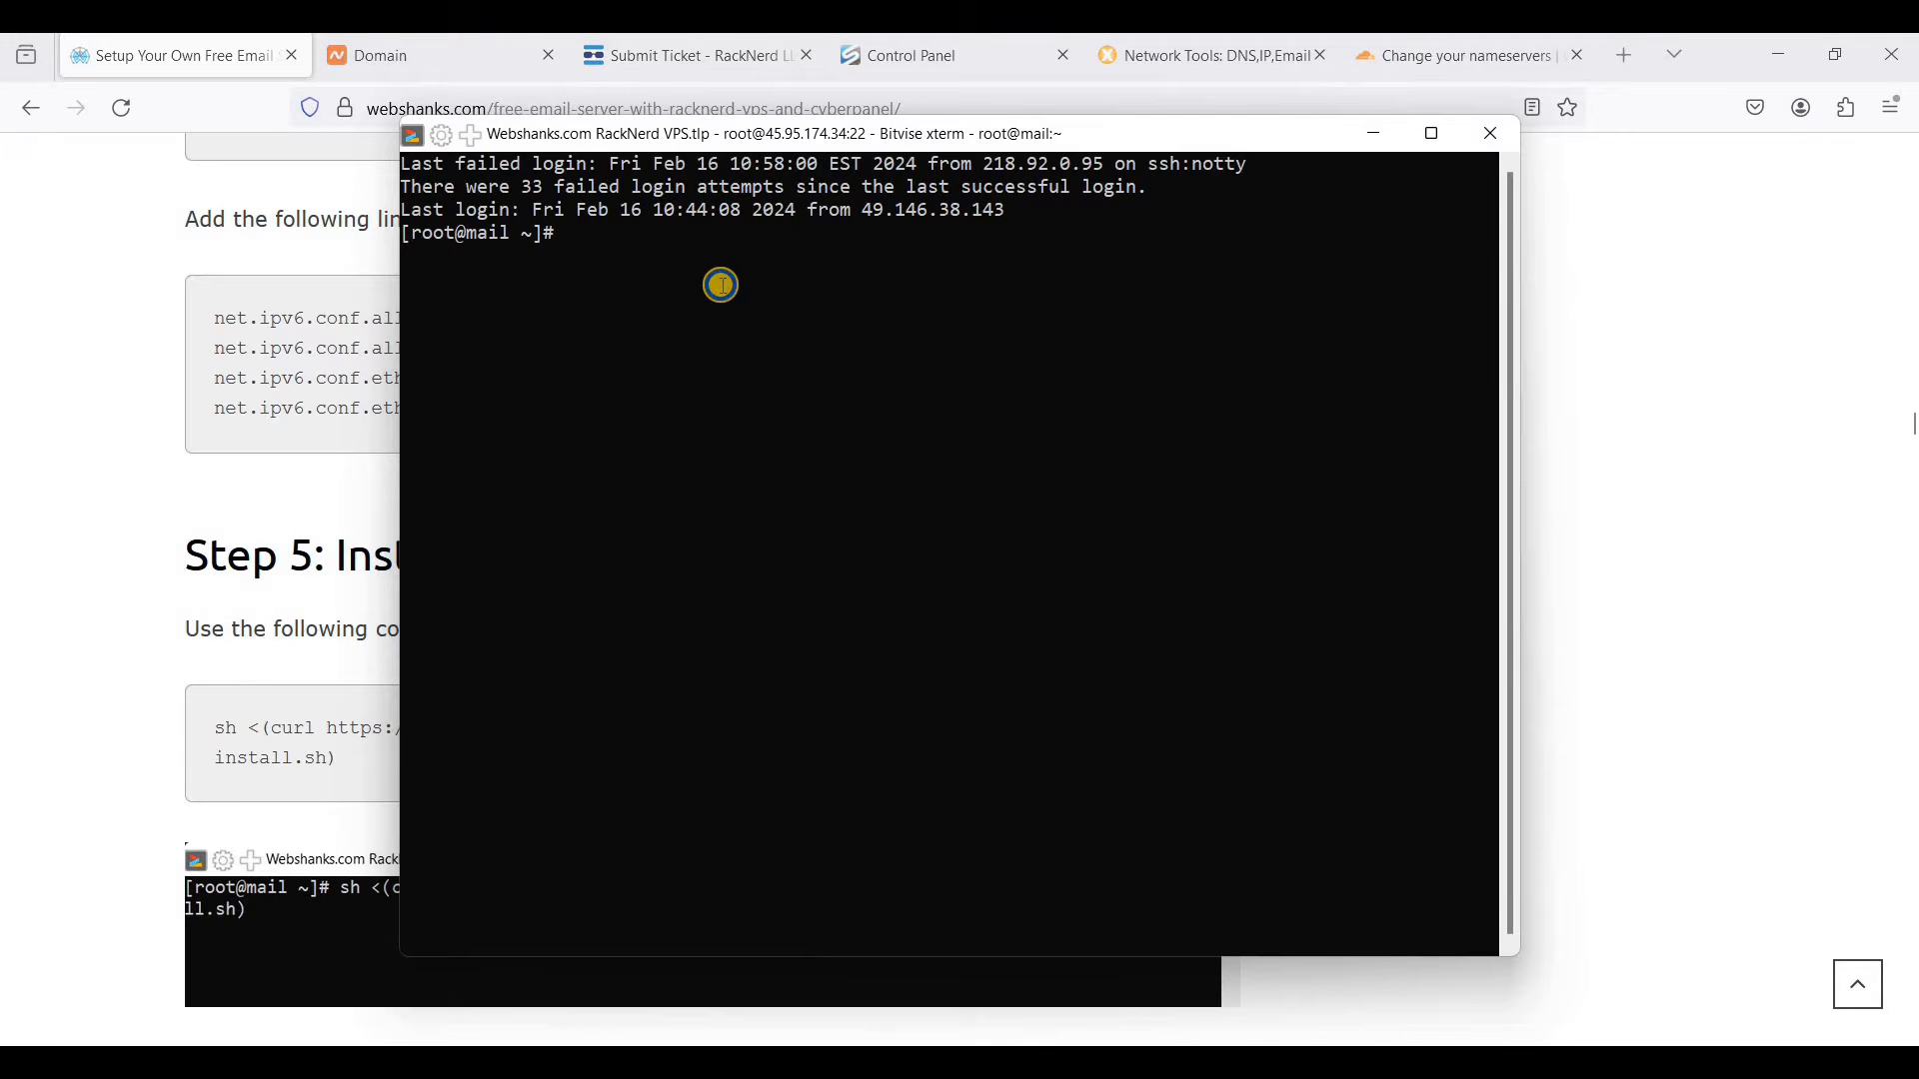
right_click(722, 286)
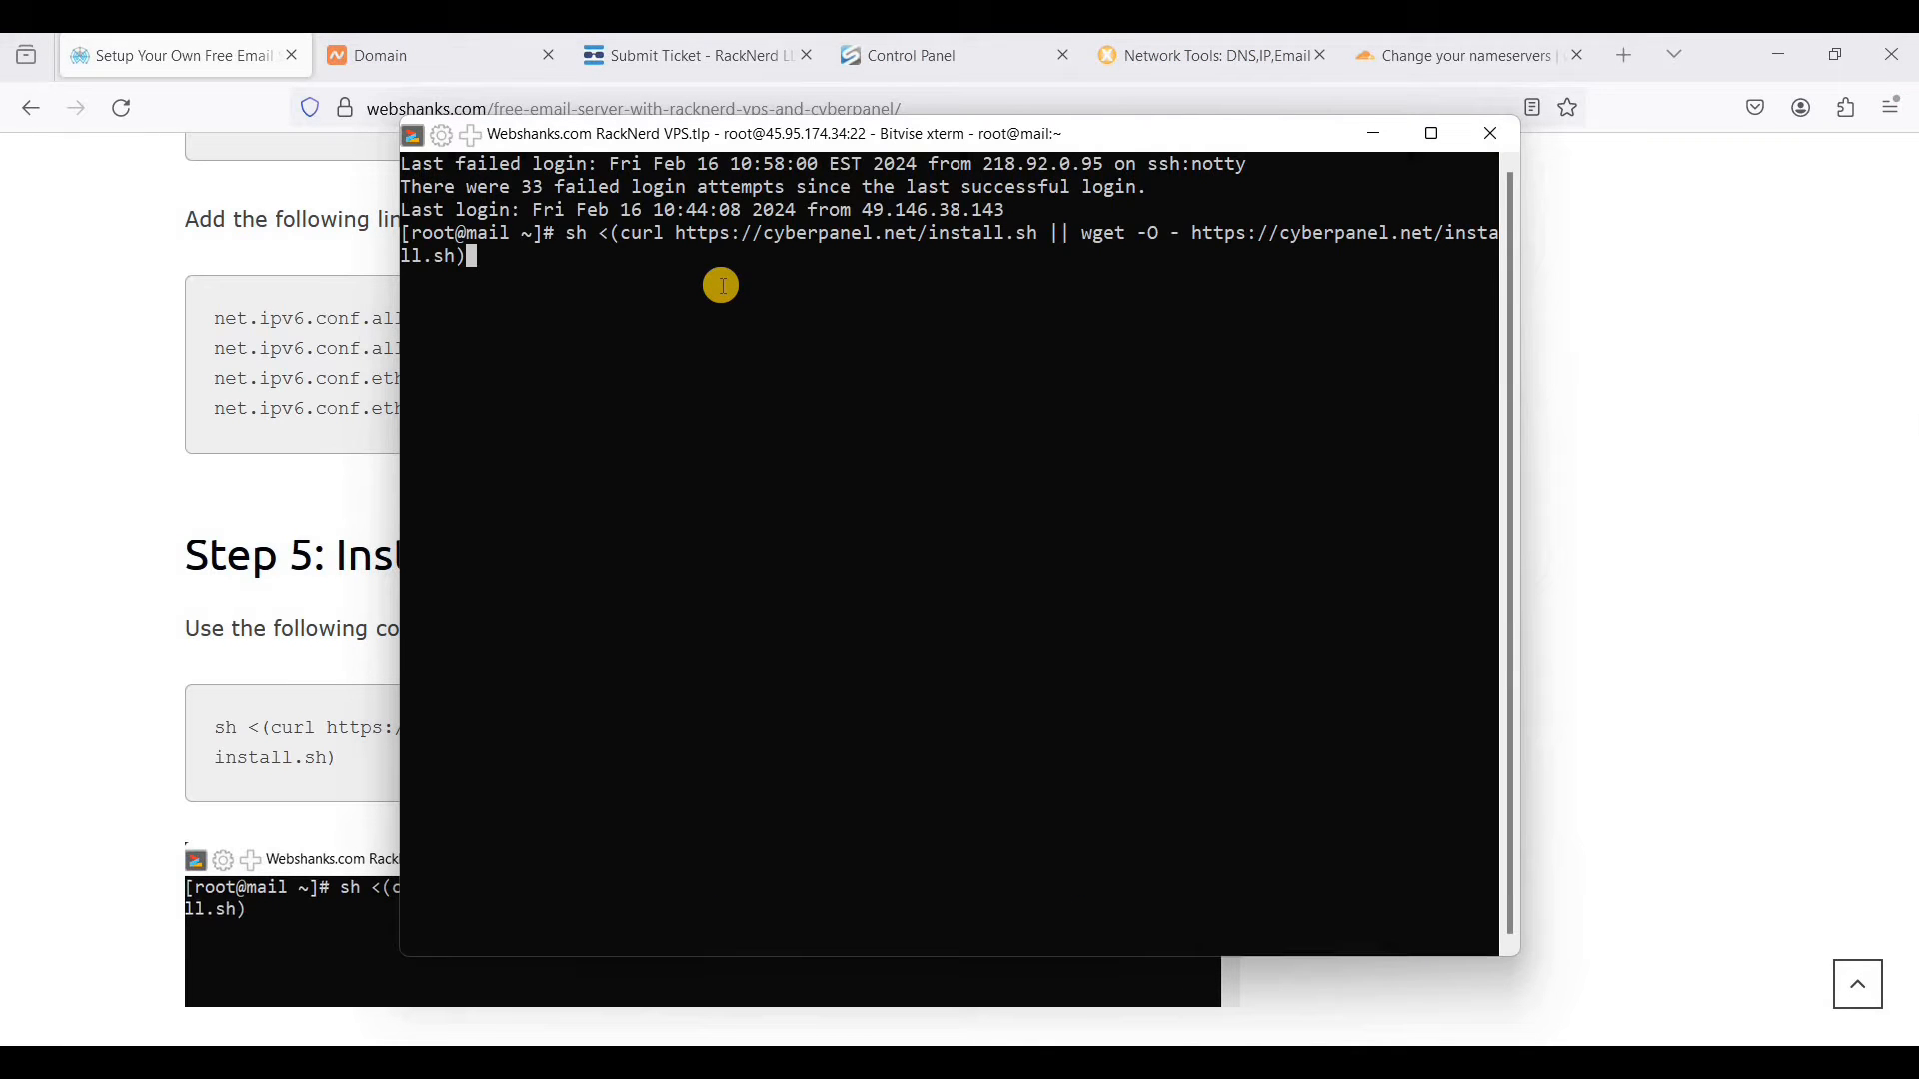
key(Return)
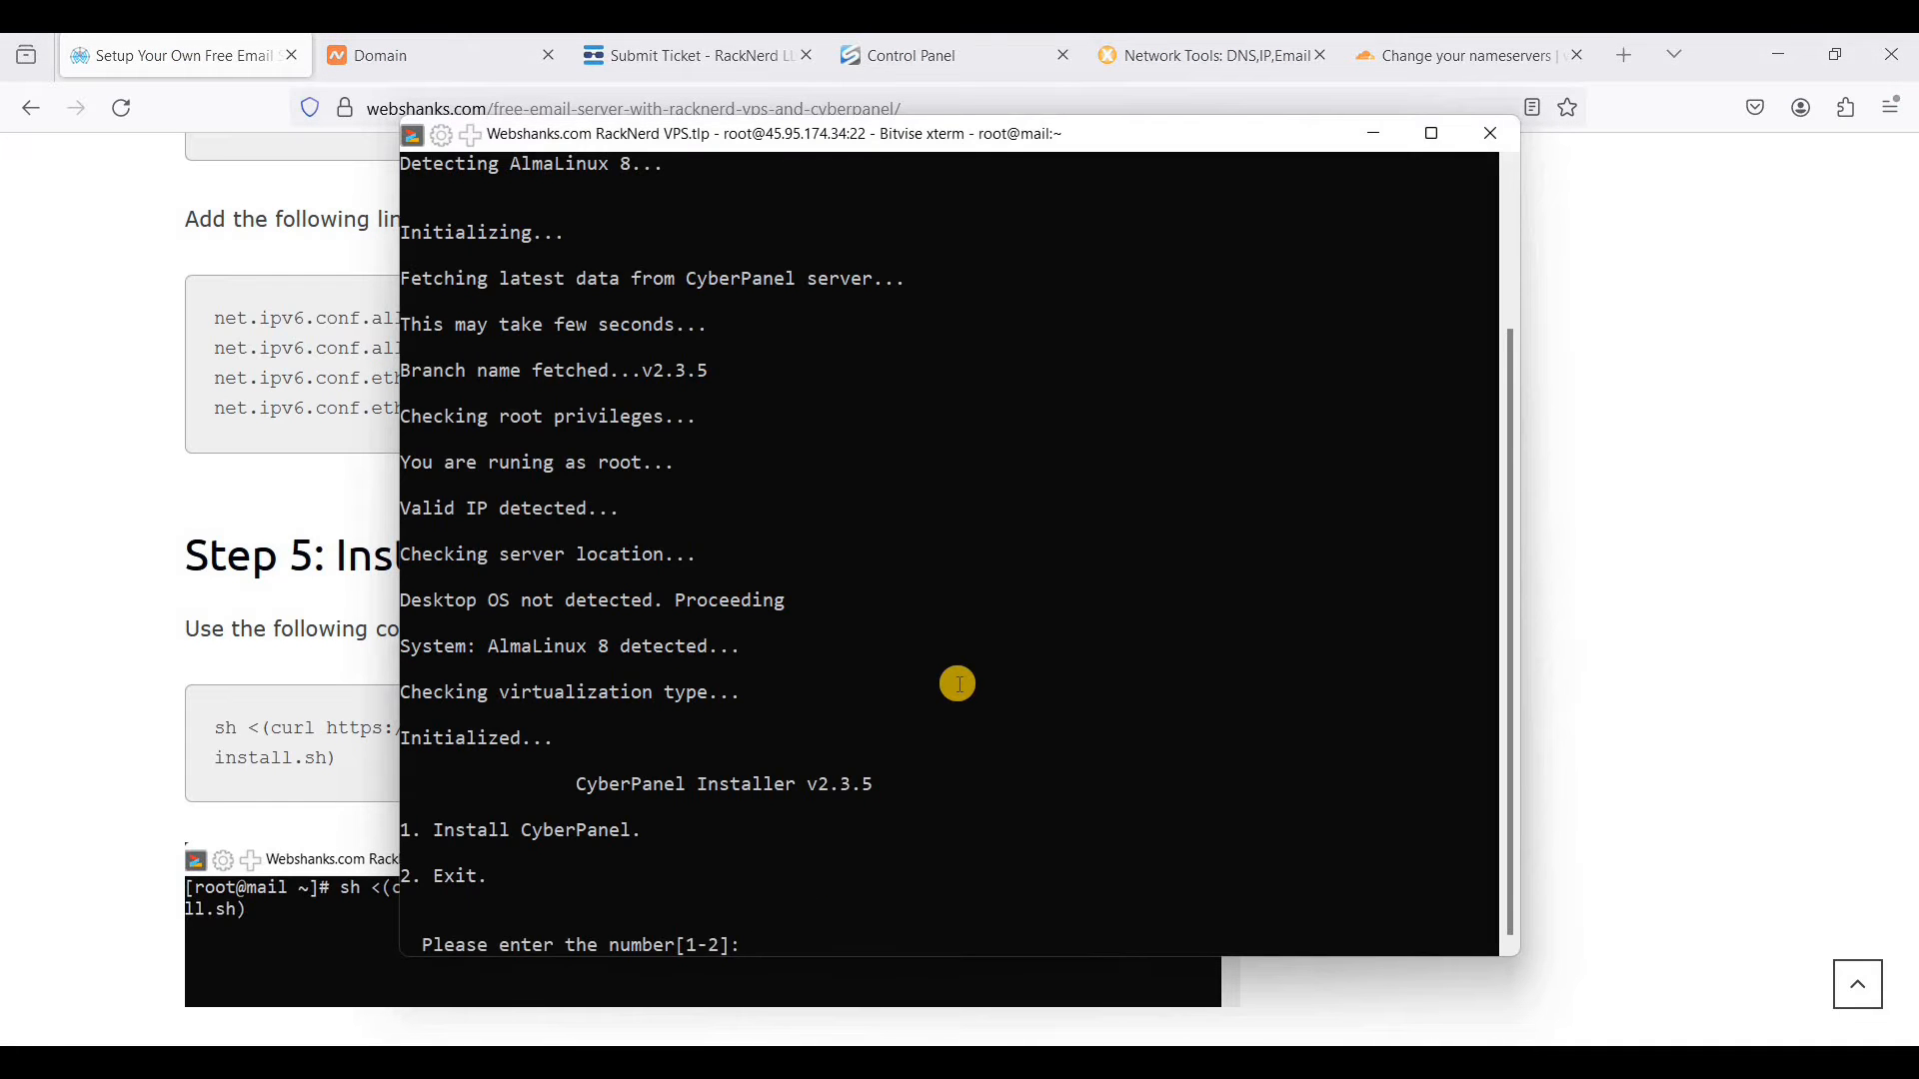
- Answer 1 to install CyberPanel and 1 to install it with OpenLiteSpeed
key(Return)
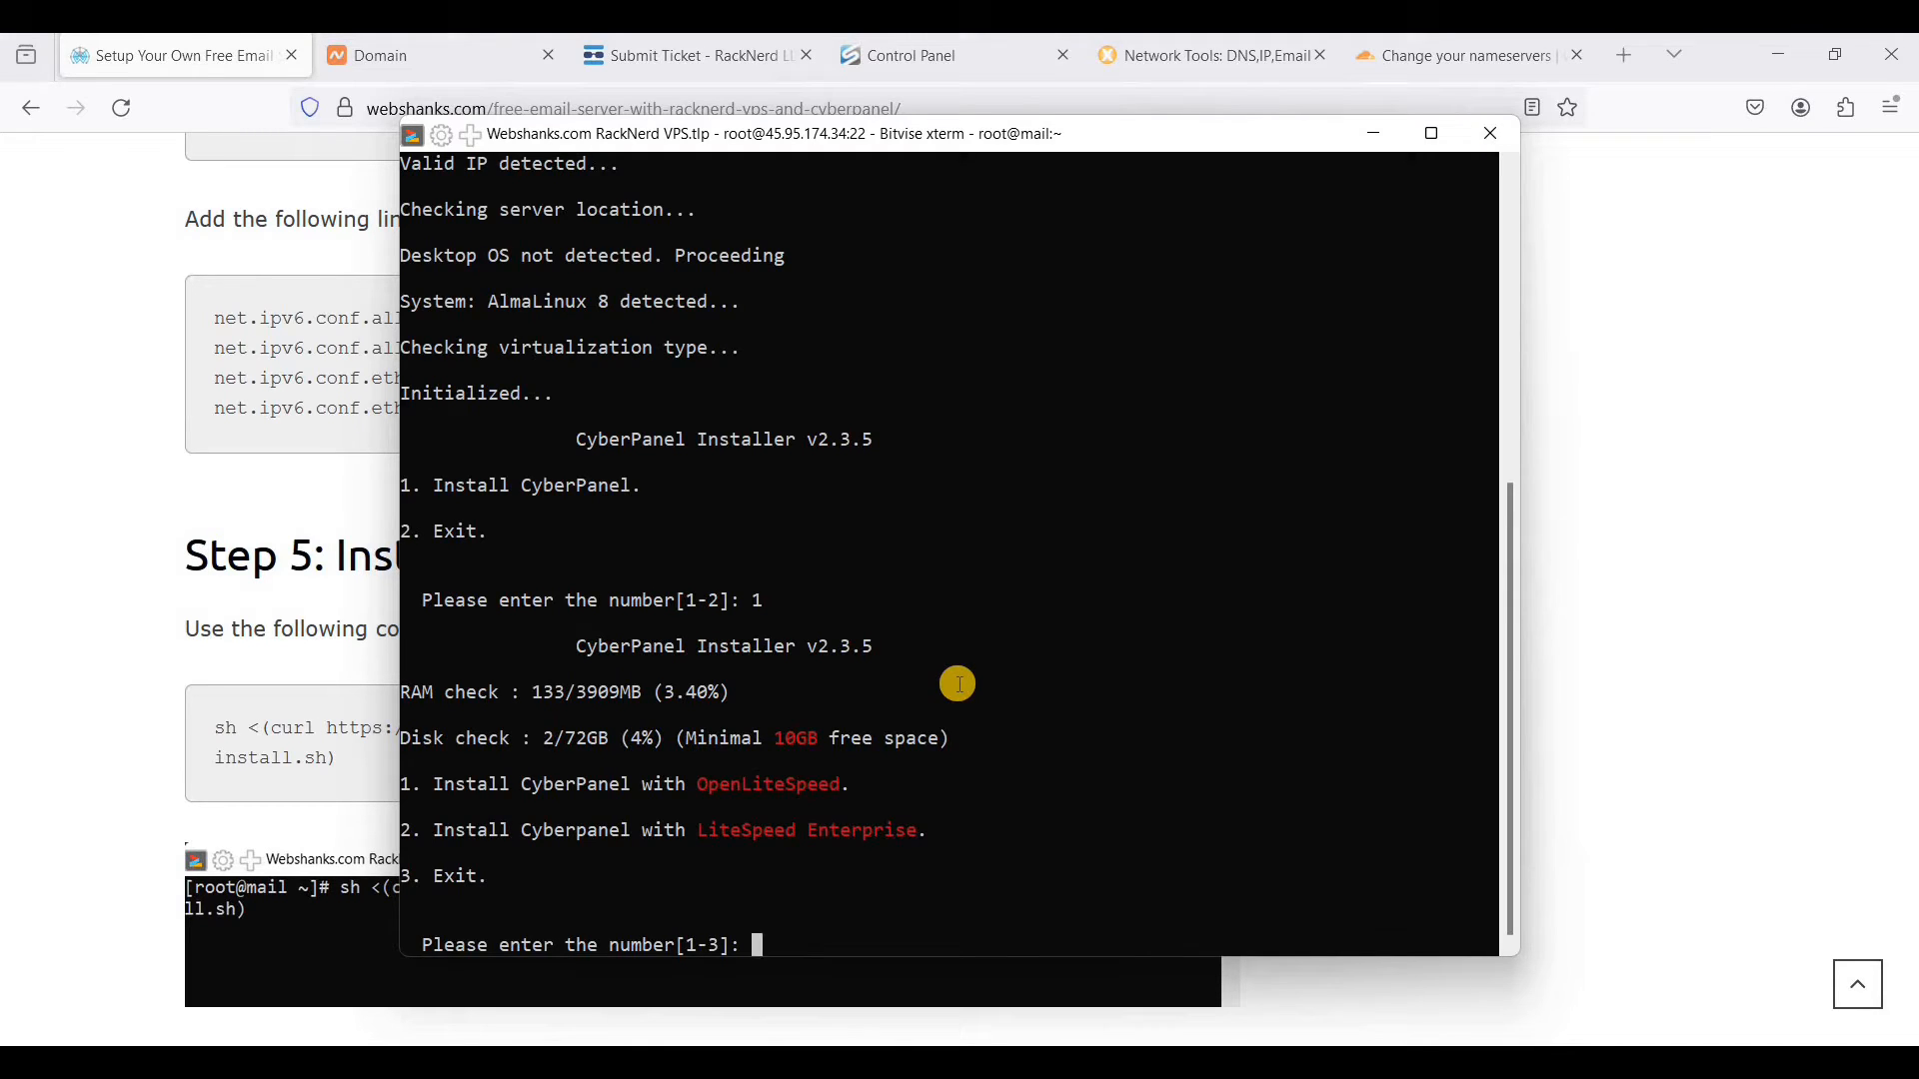
text(1)
key(Return)
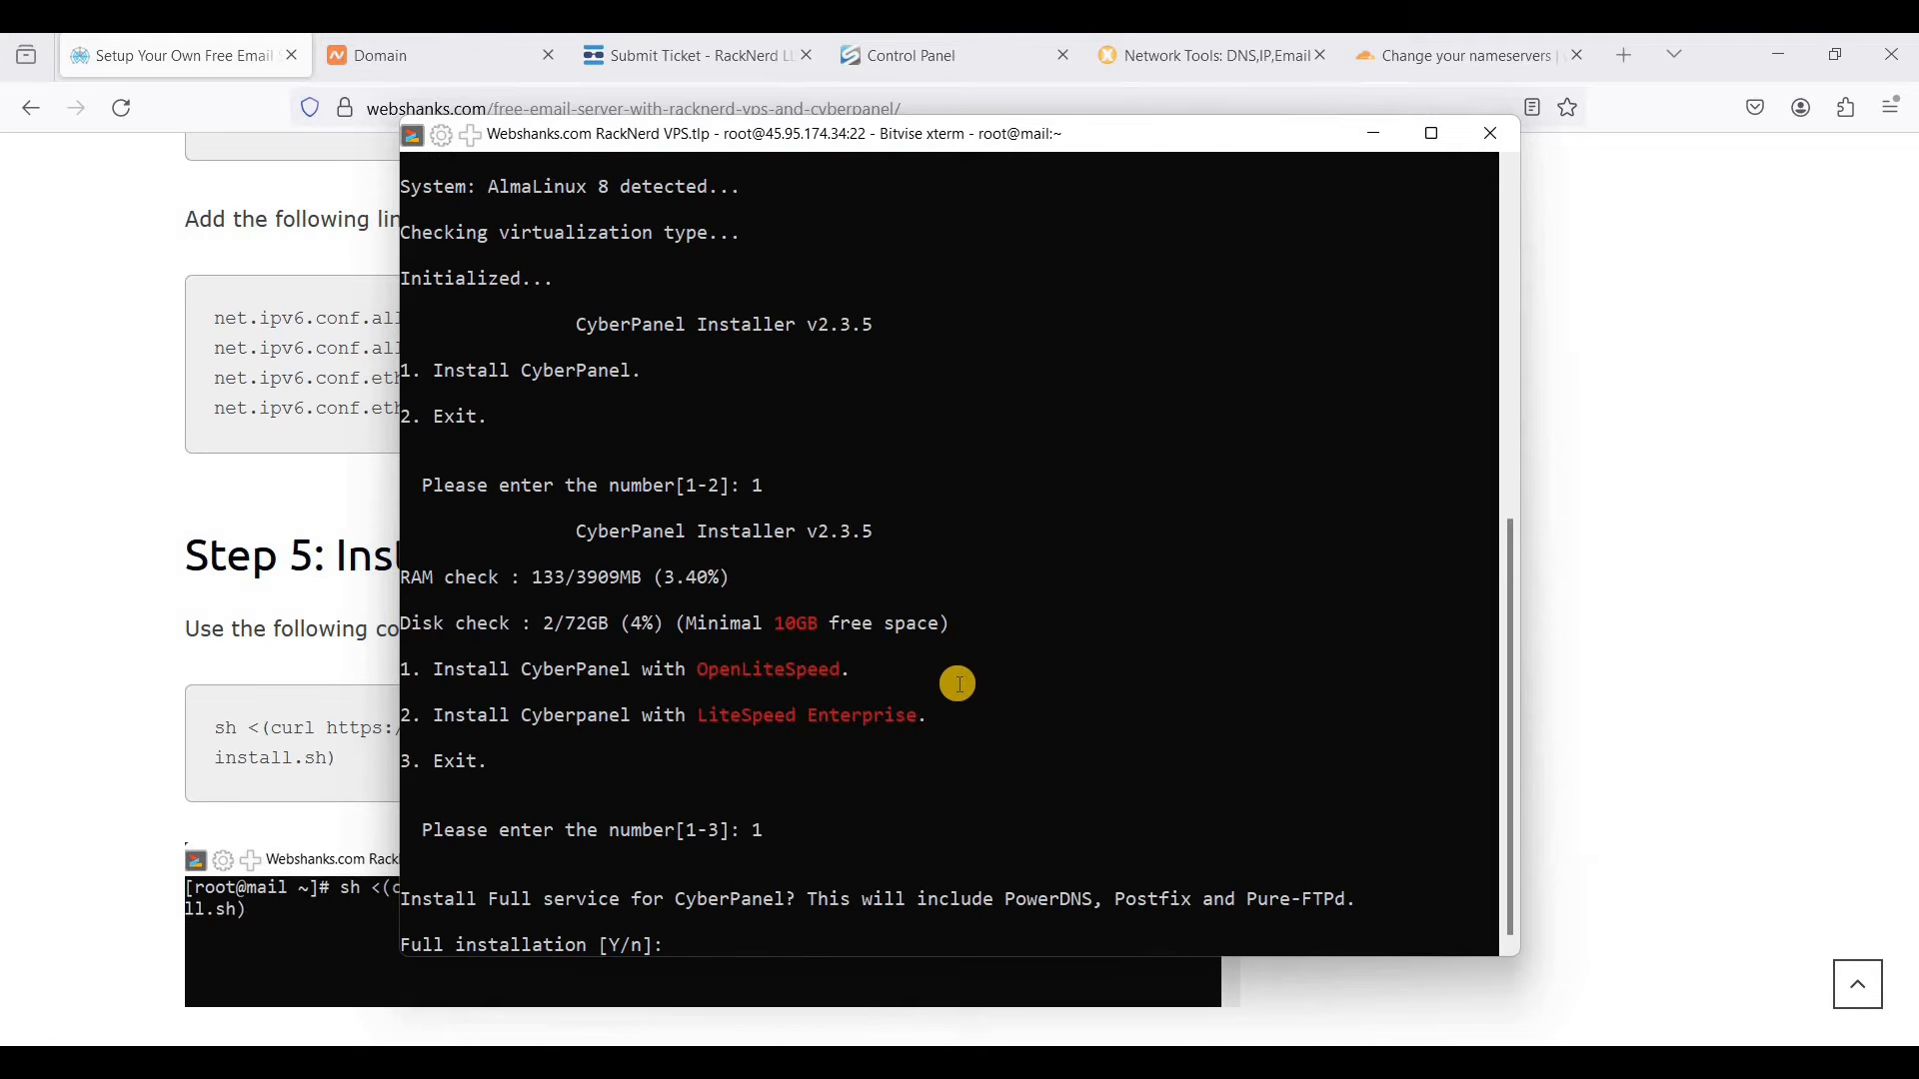
- Choose the full CyberPanel installation, decline remote MySQL, and accept the latest version and a randomly generated admin password
text(Y)
key(Return)
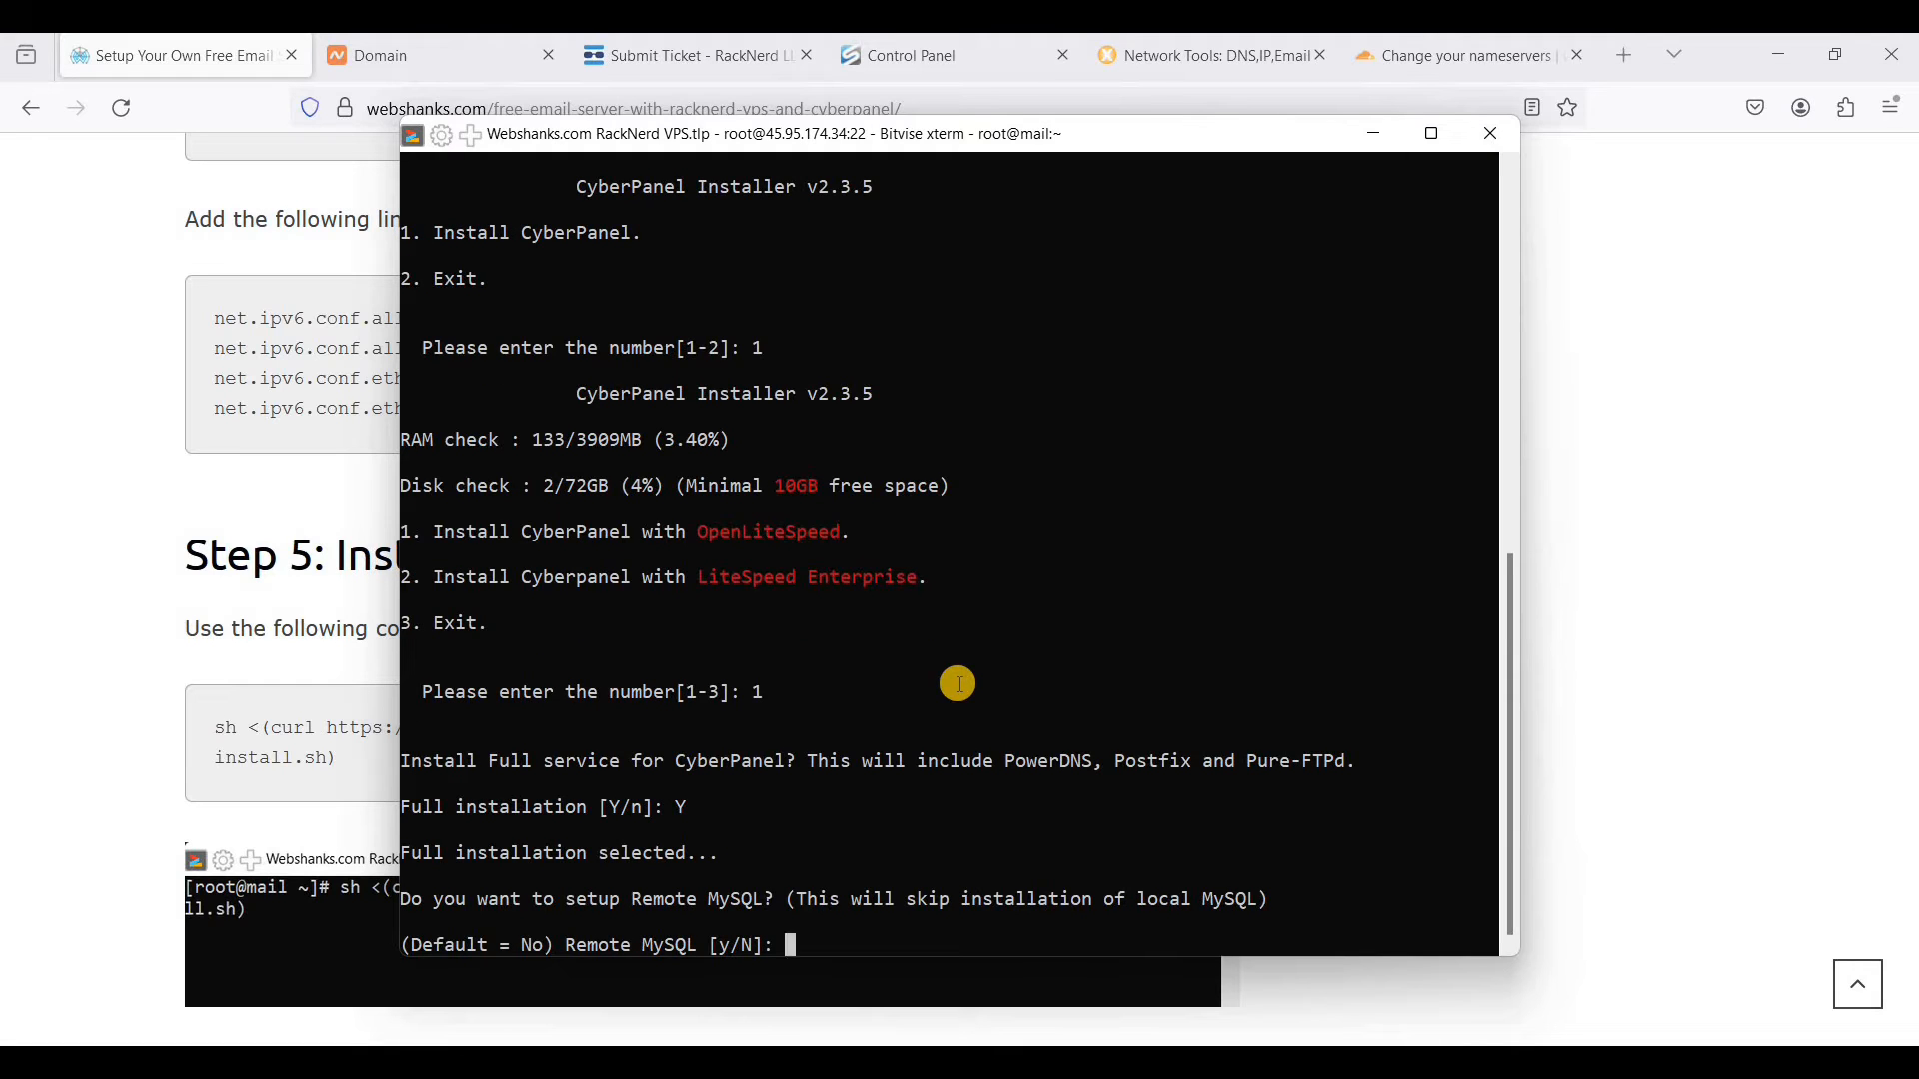
text(N)
key(Return)
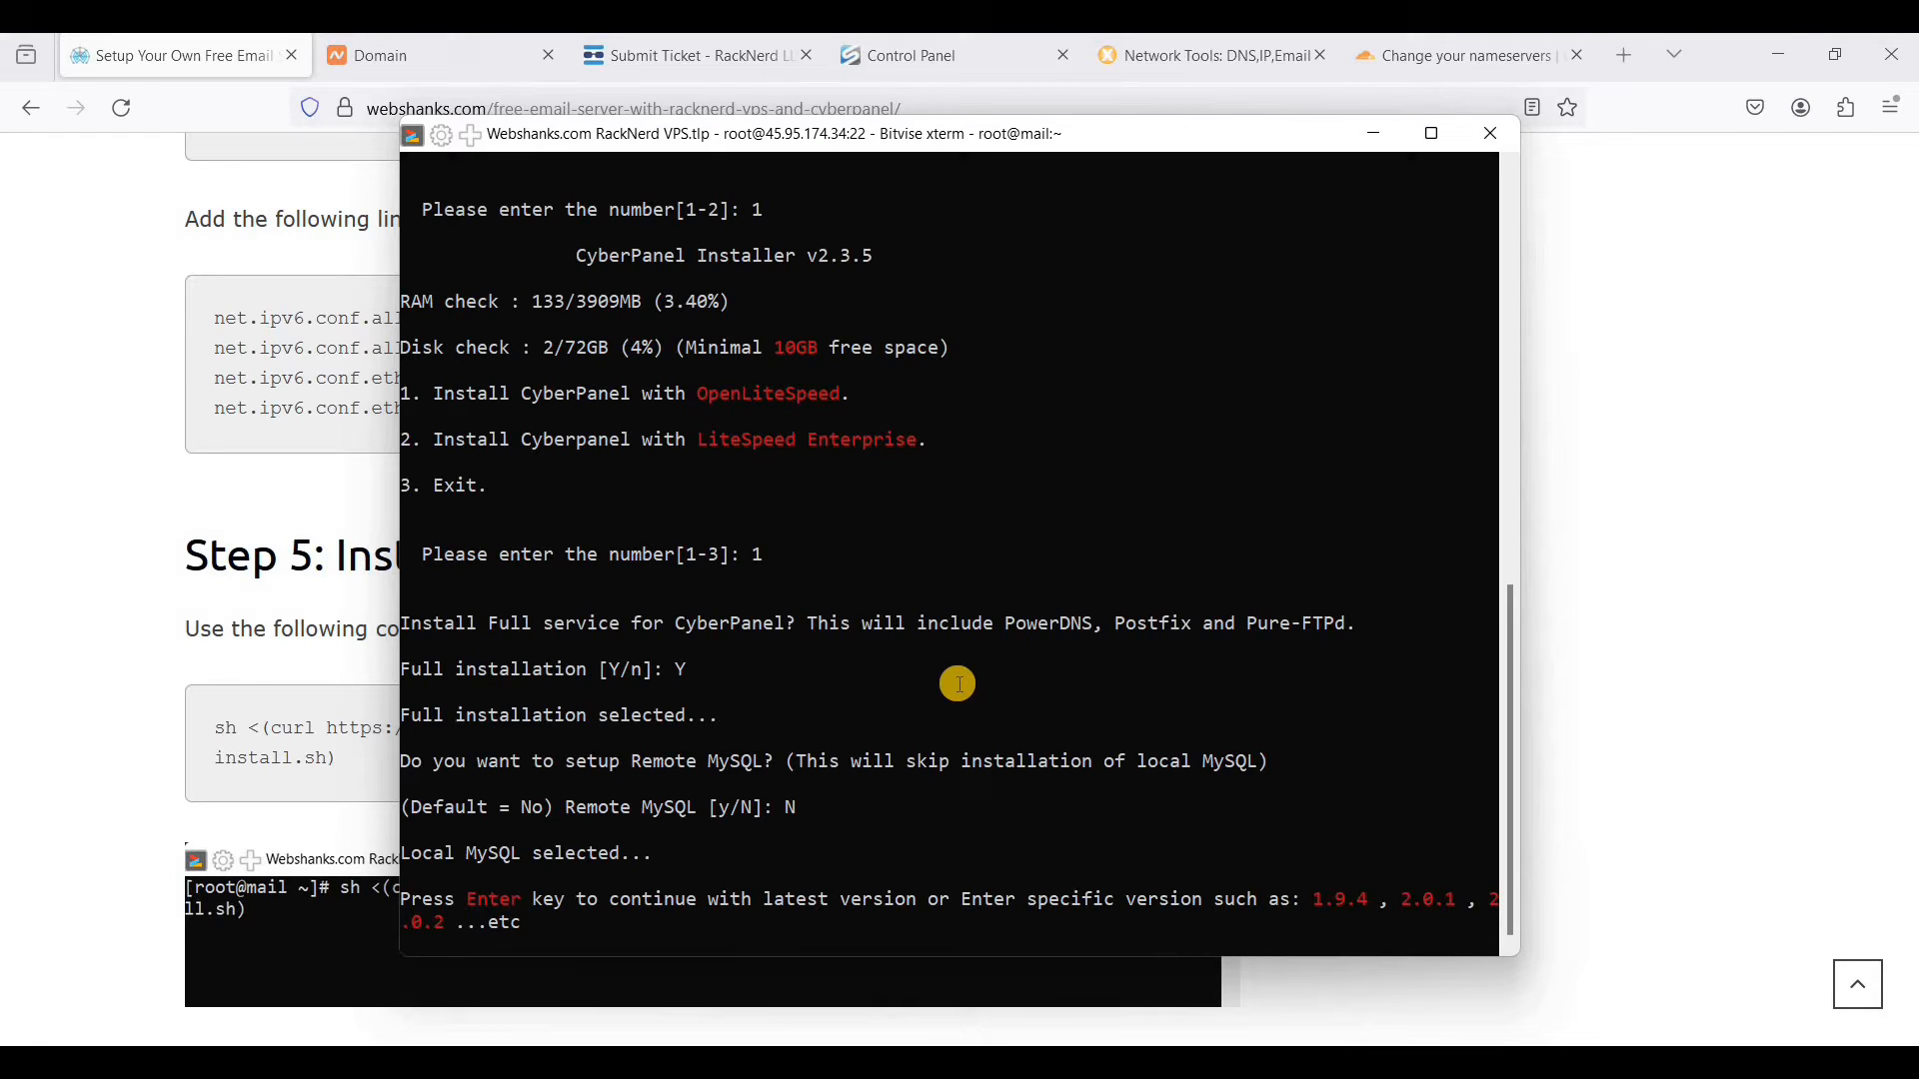
key(Return)
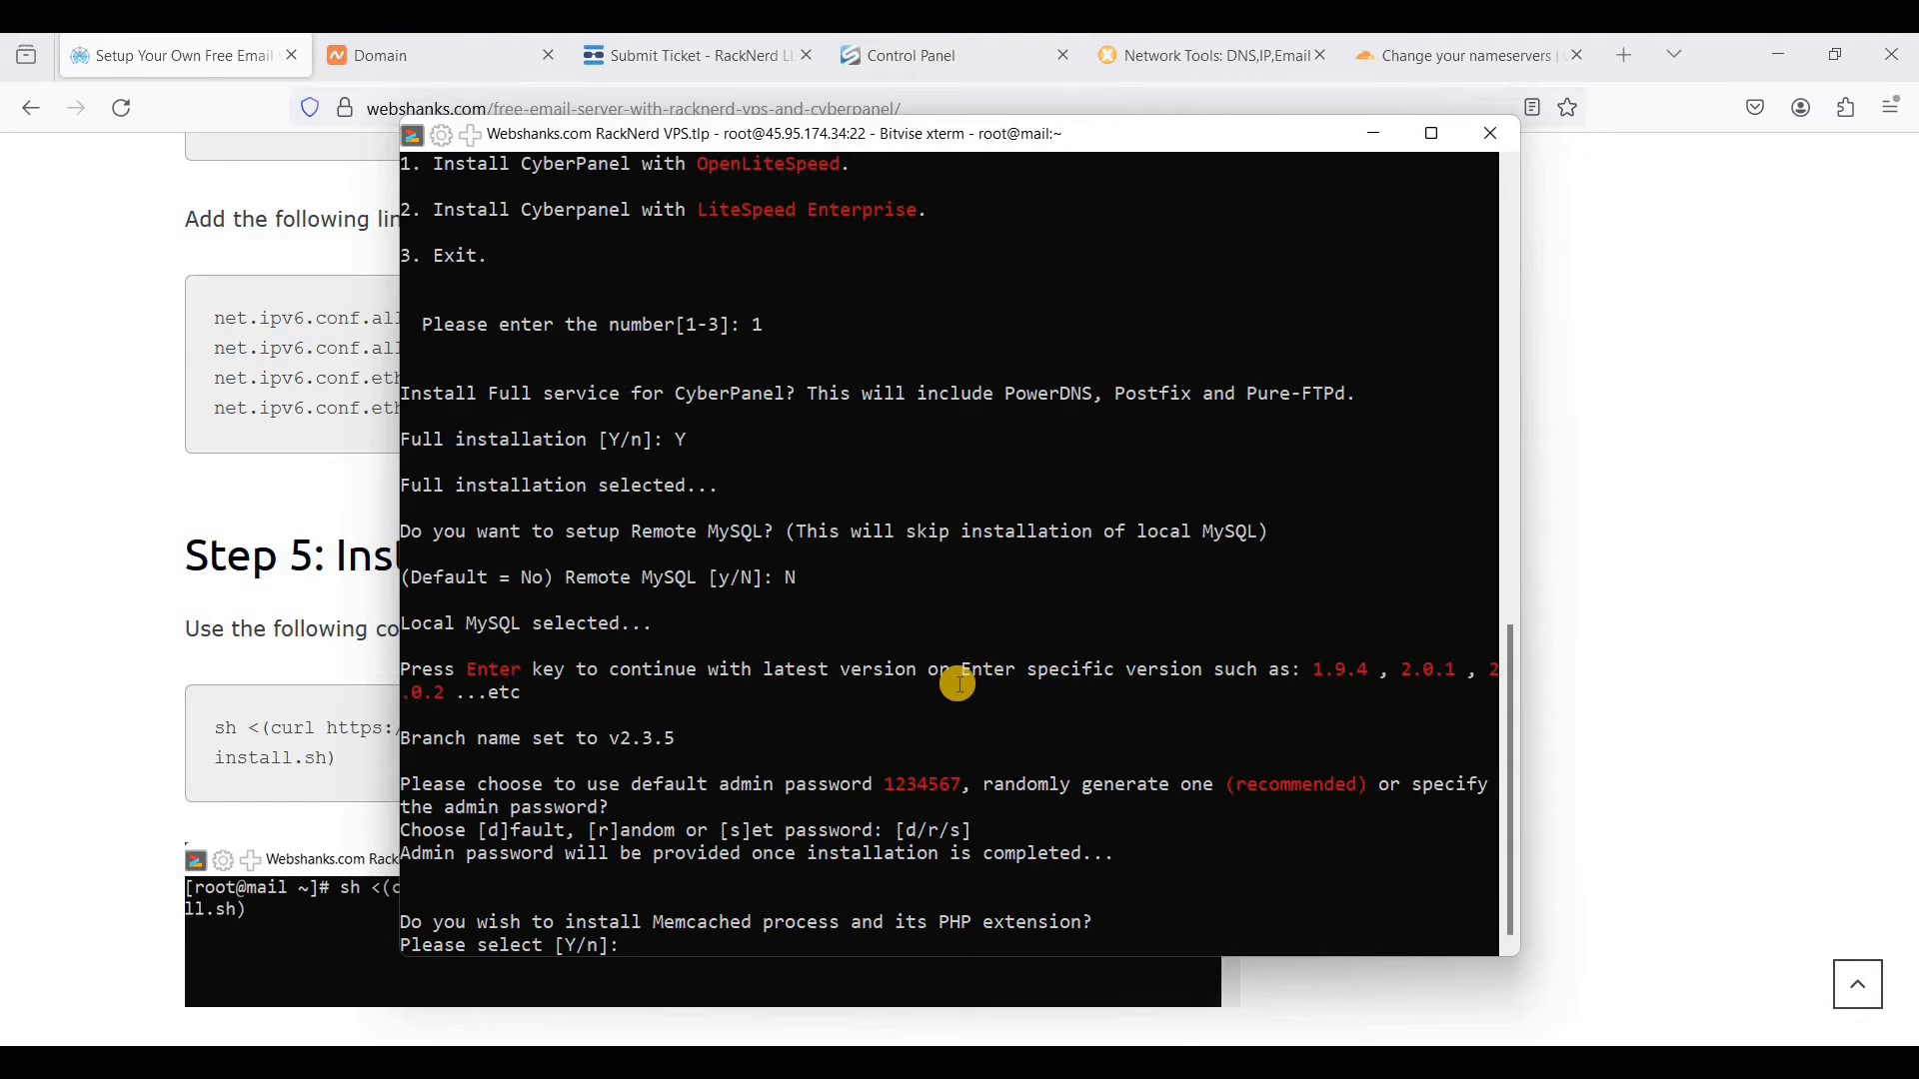
- Accept the Memcached, Redis and WatchDog options with Y, and restart the server with Y once the installation finishes
text(Y)
key(Return)
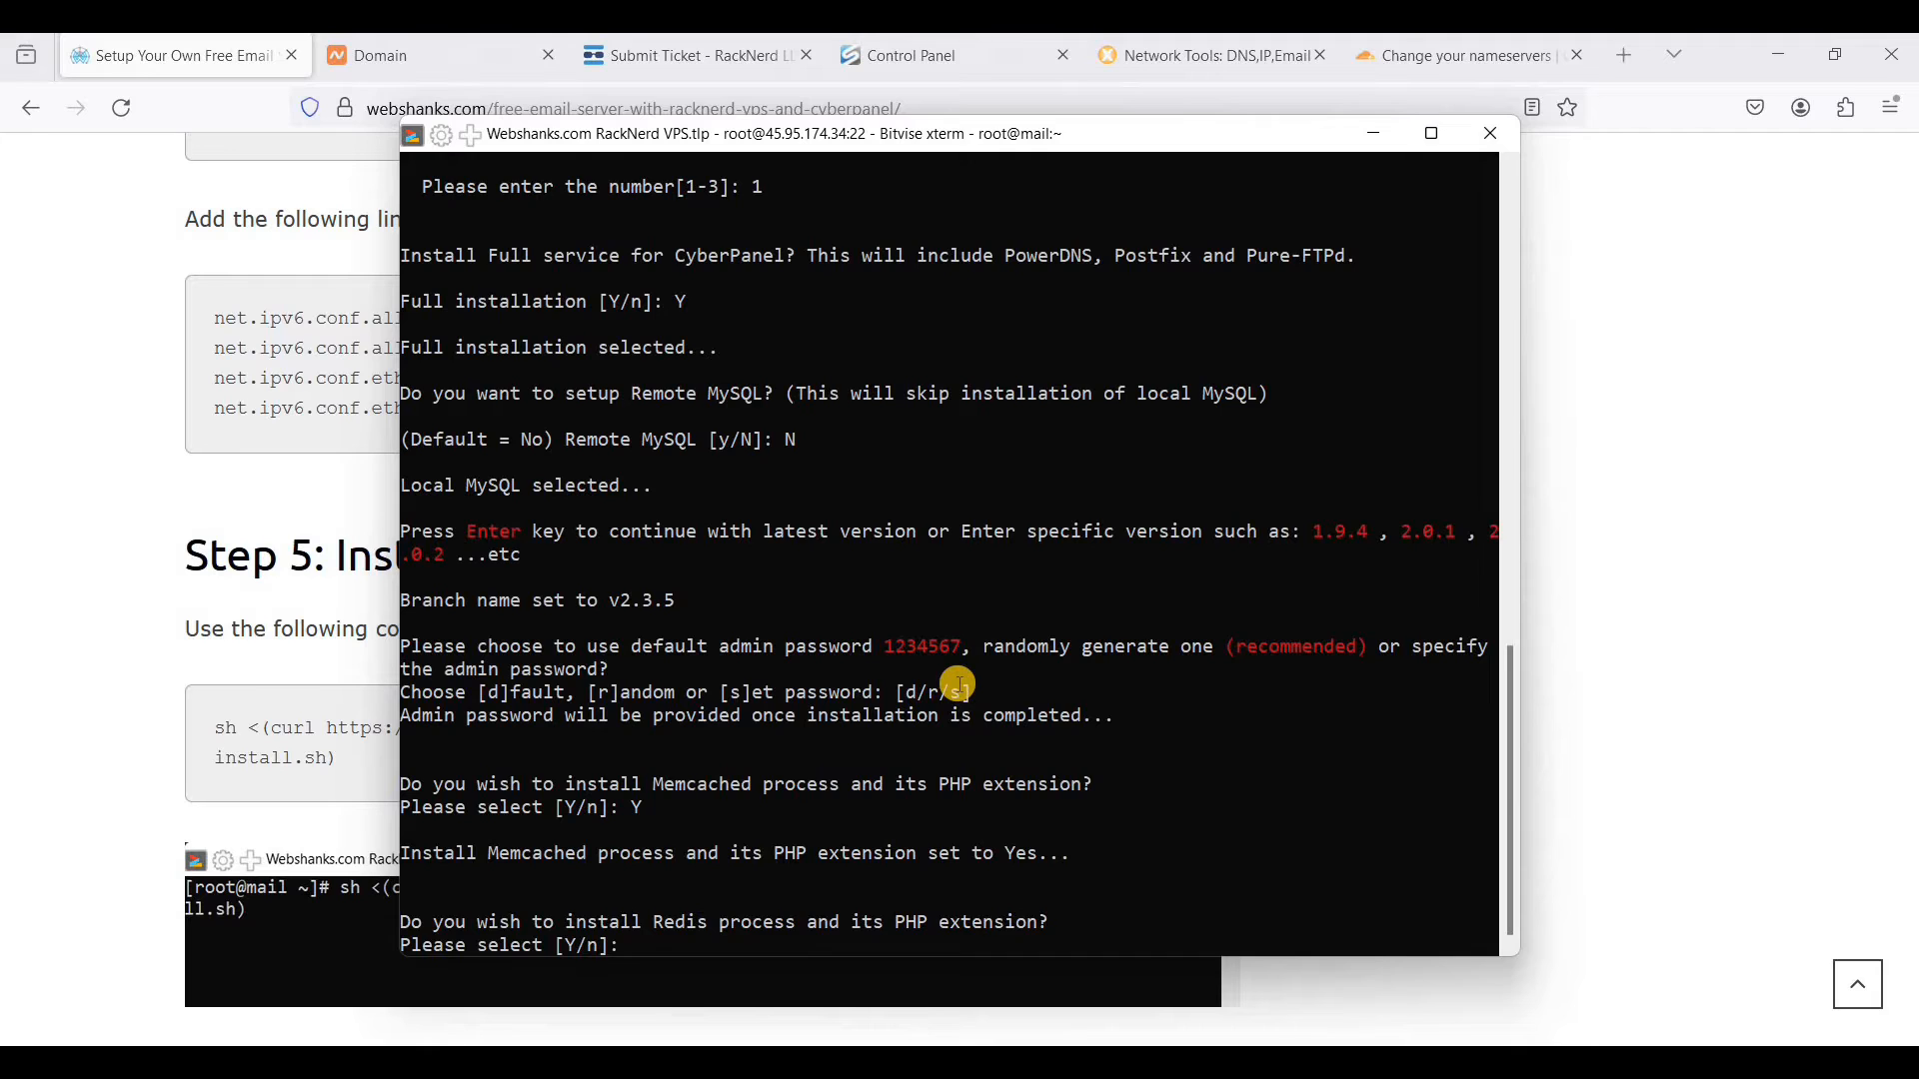
key(Return)
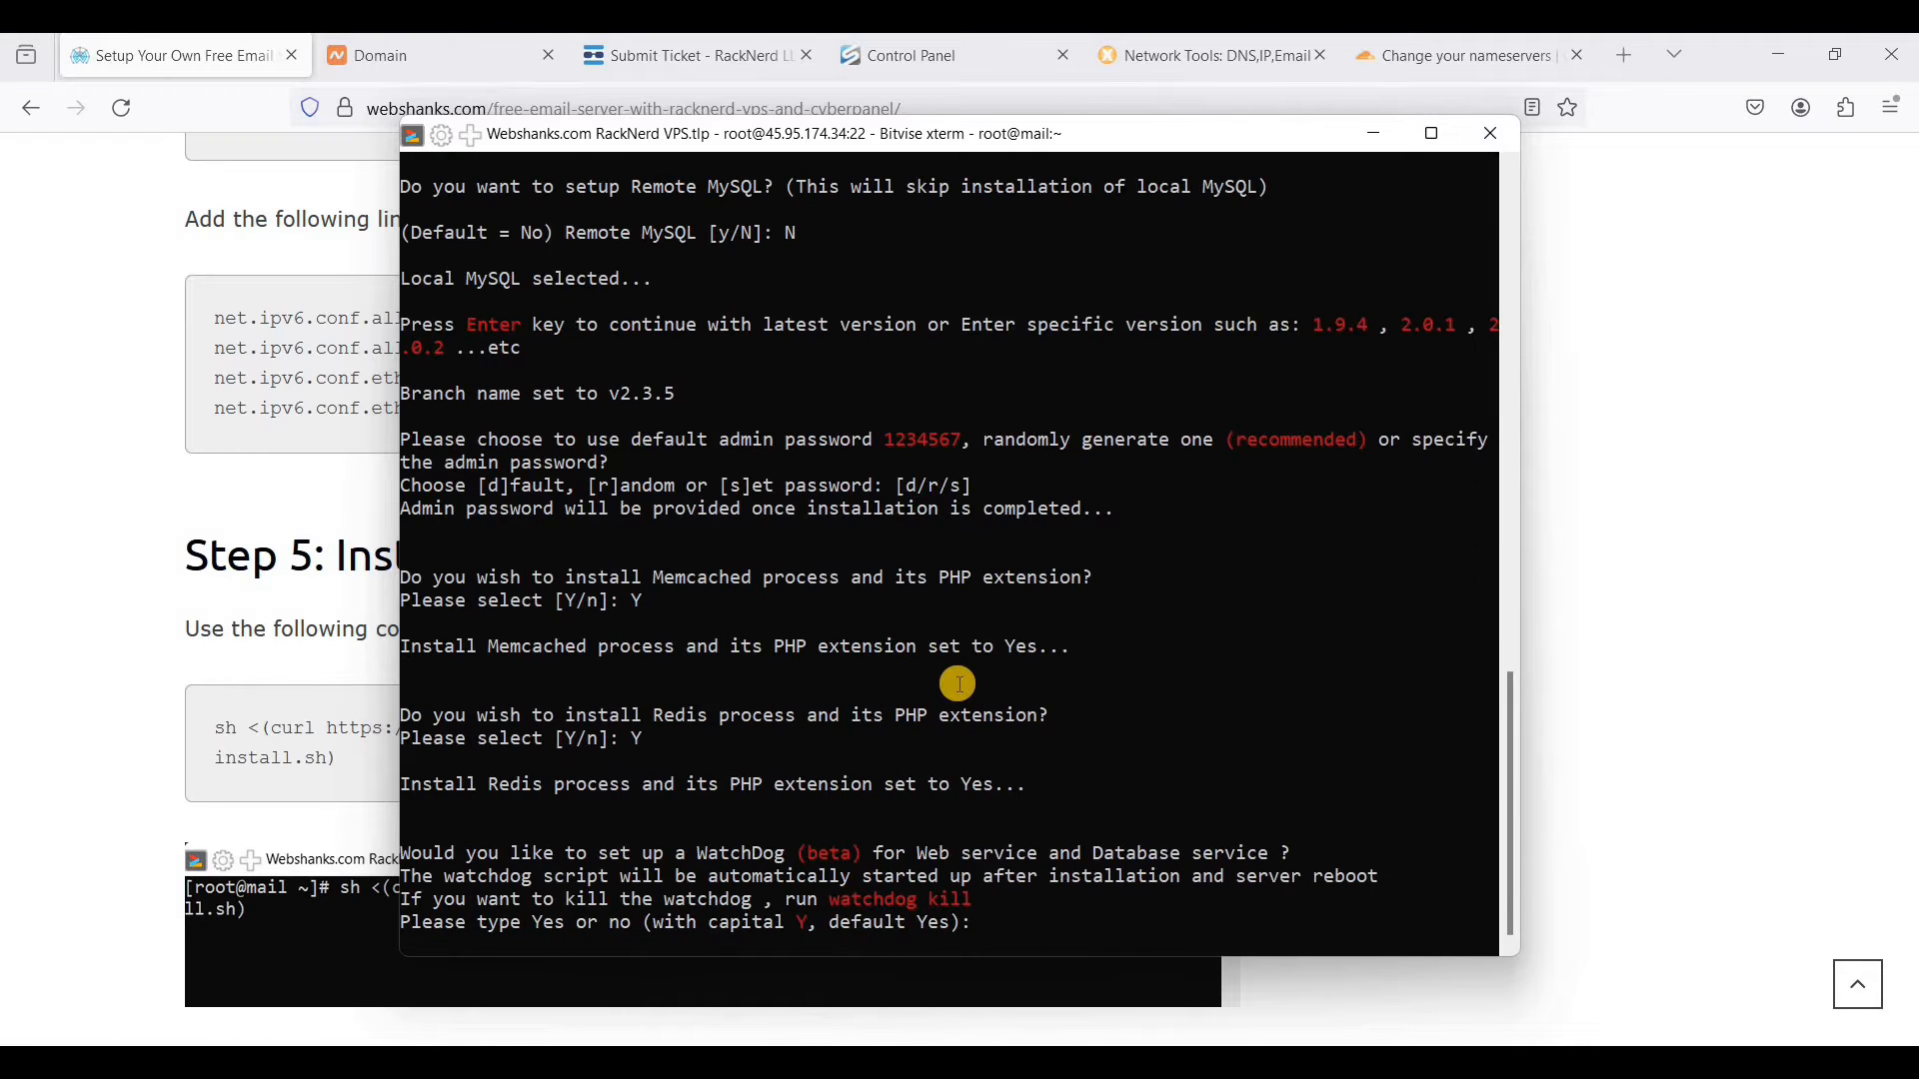
text(Y)
key(Return)
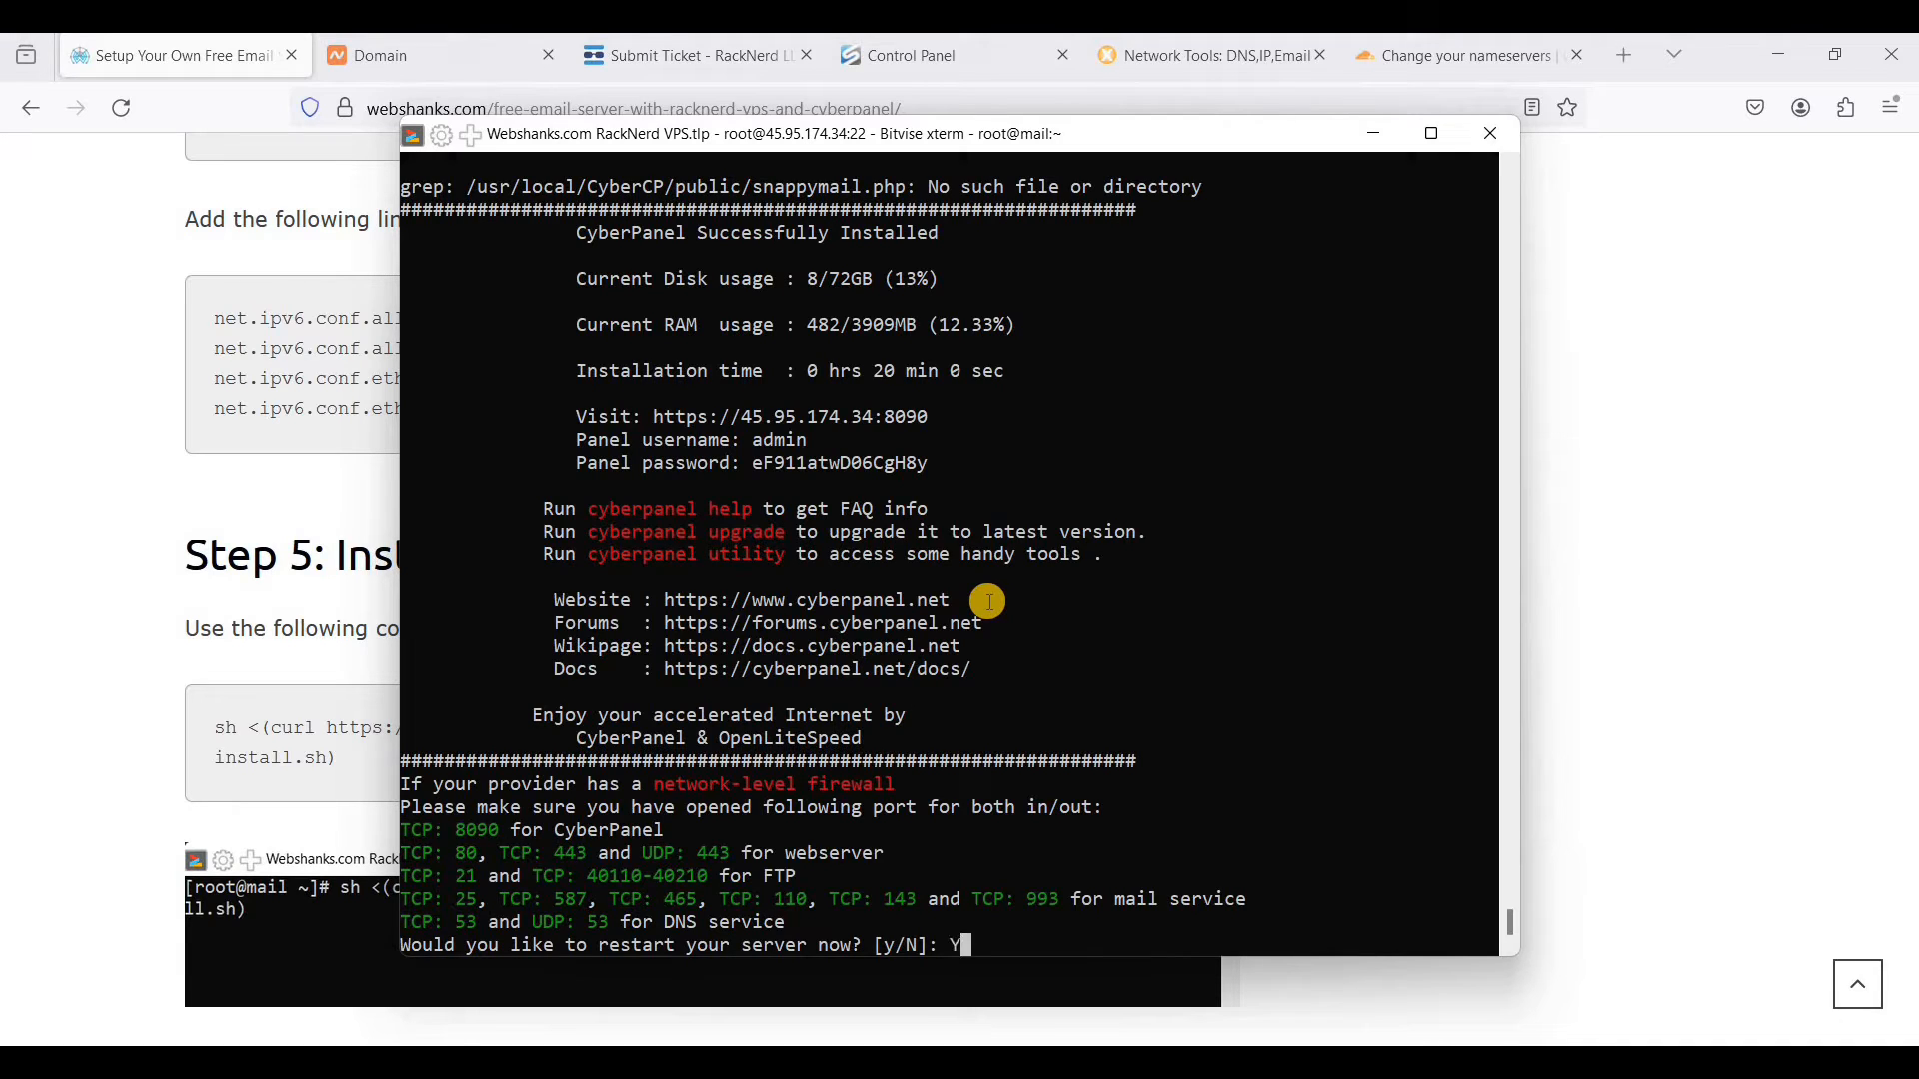
key(Return)
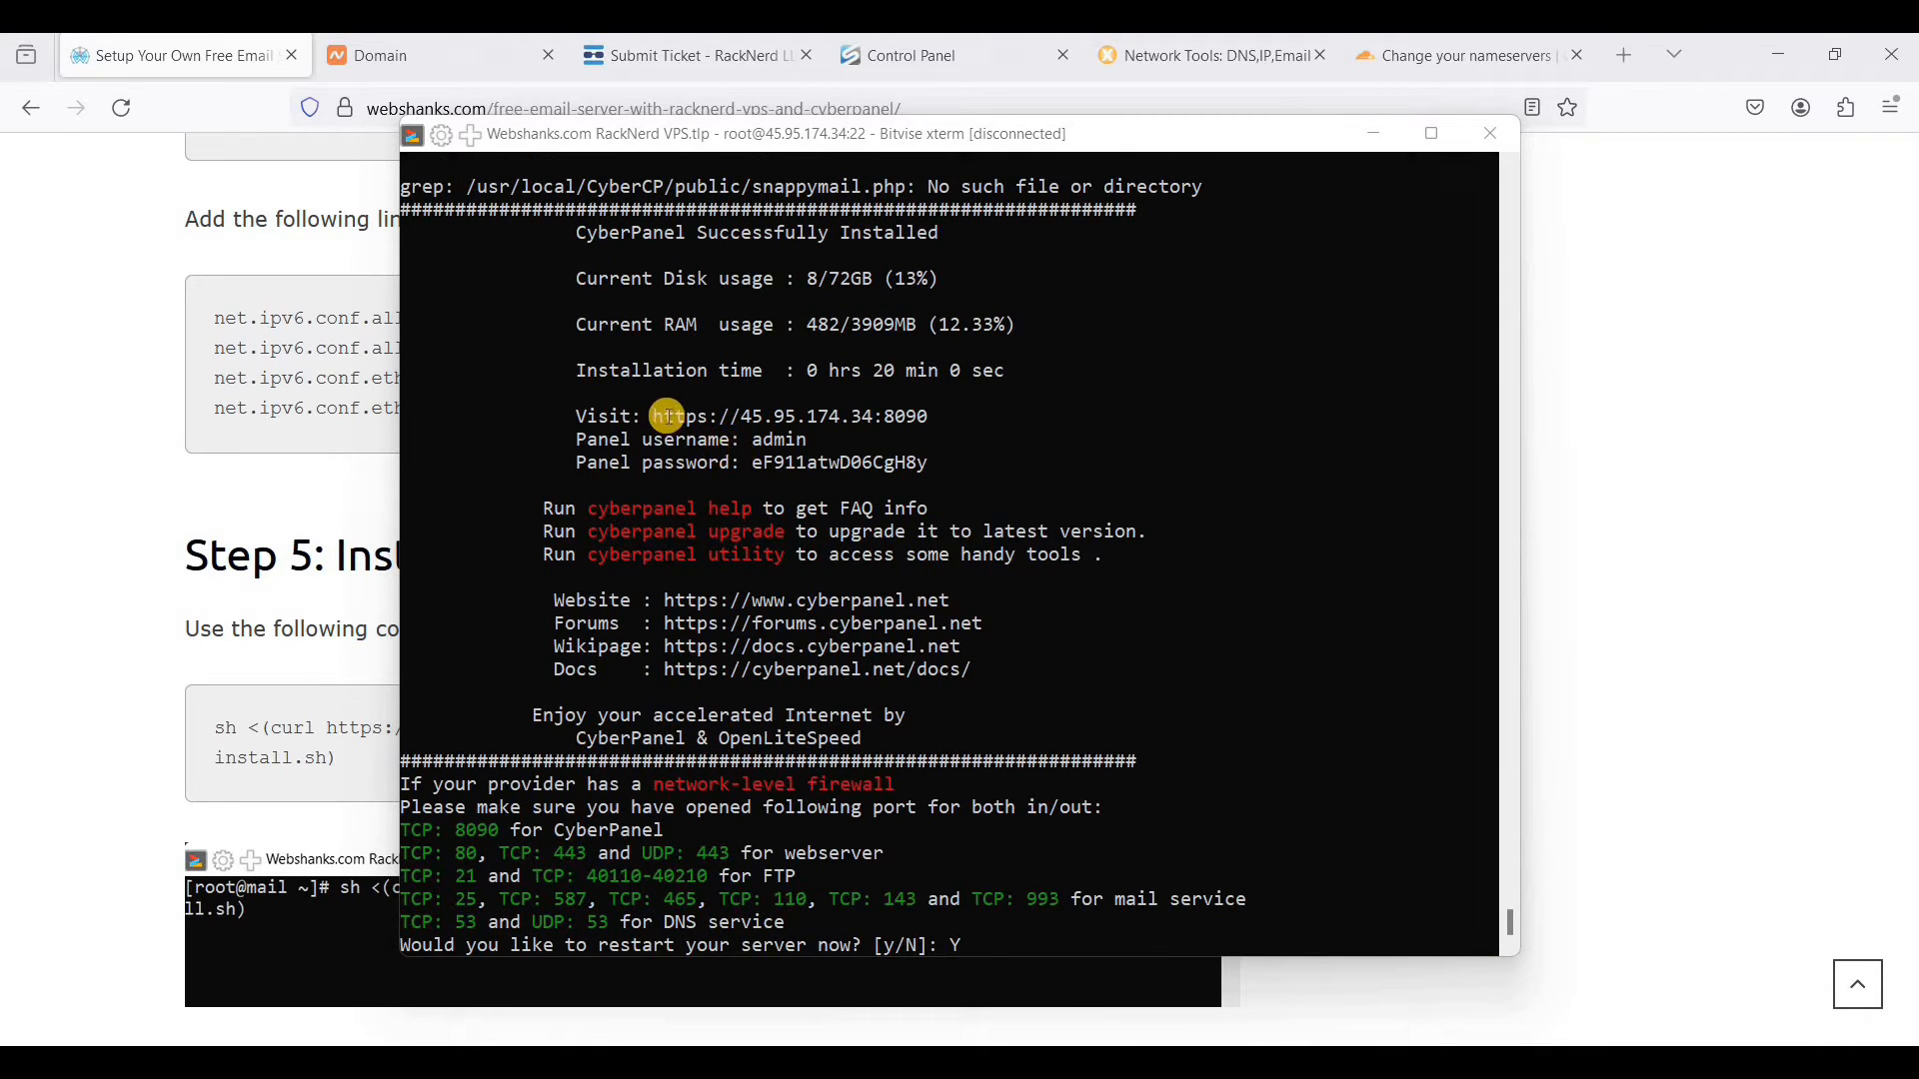
drag(656, 415, 927, 417)
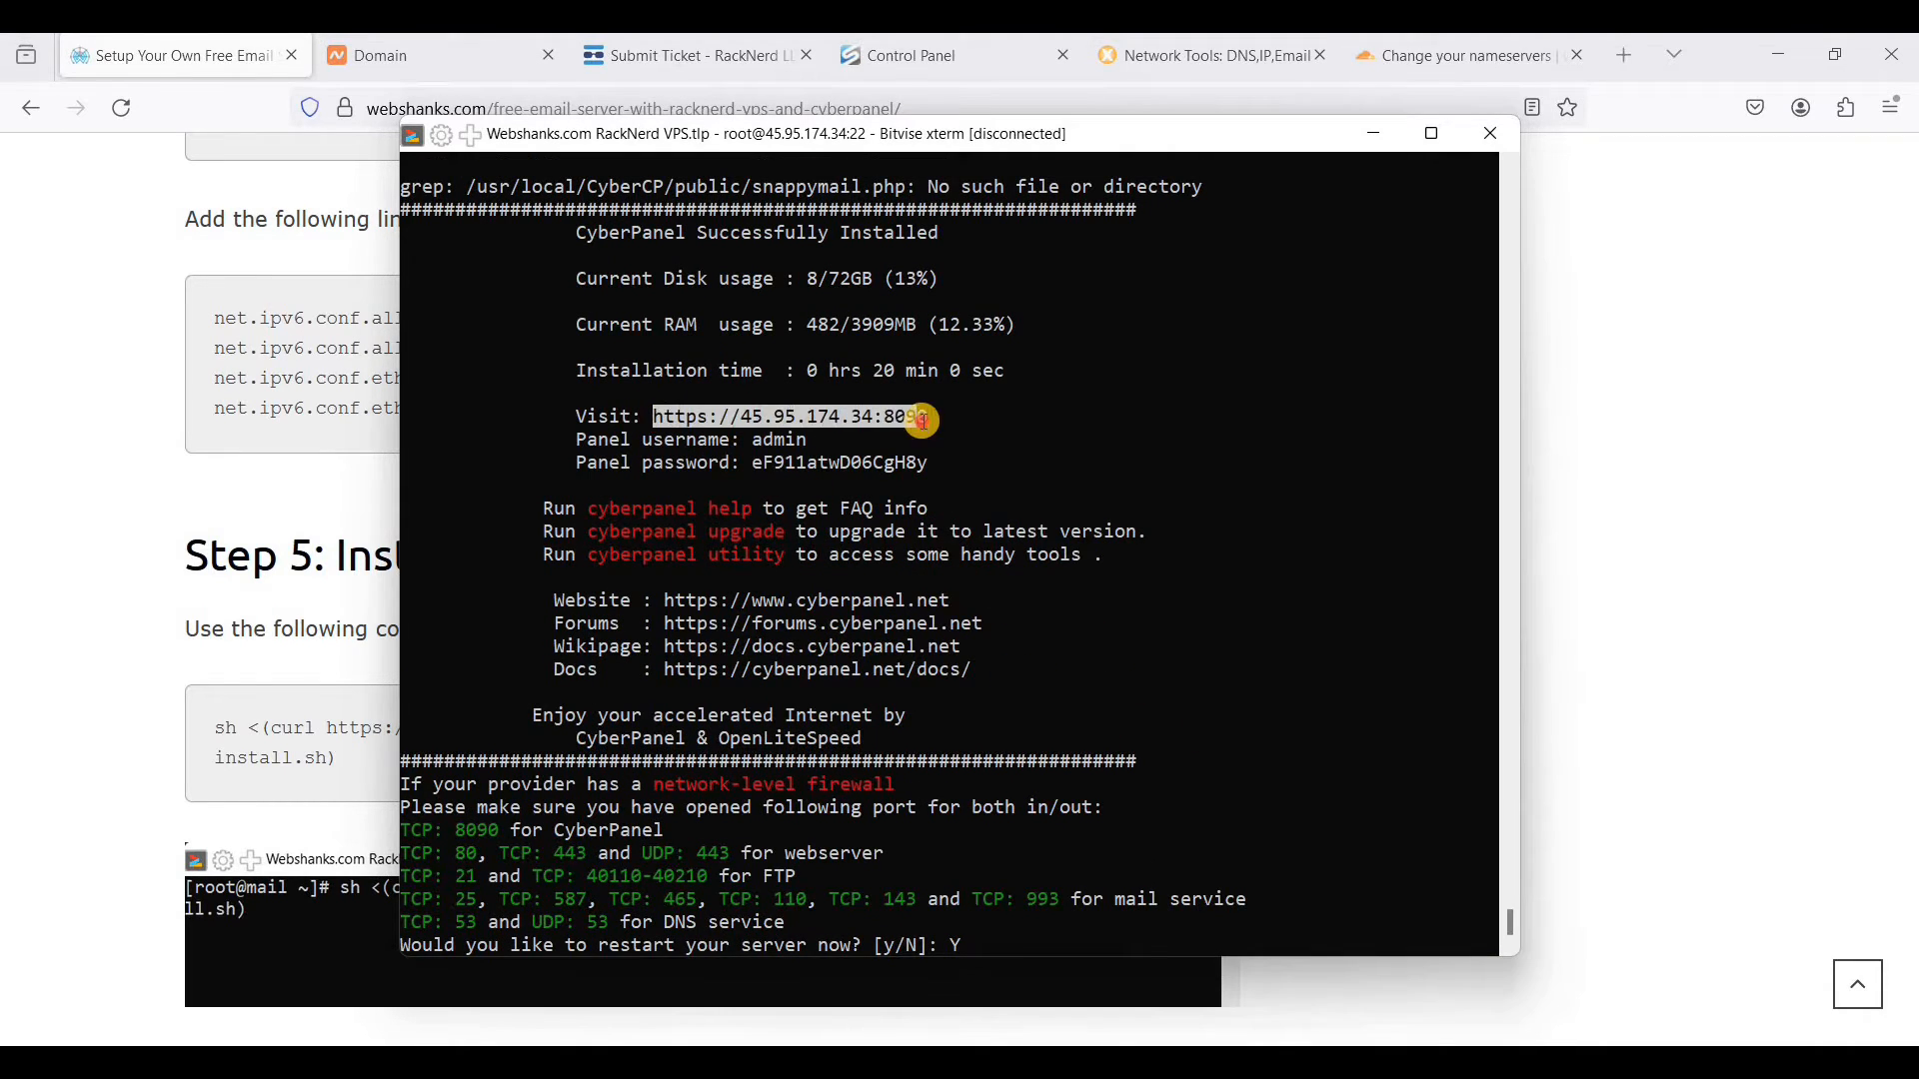
click(1626, 56)
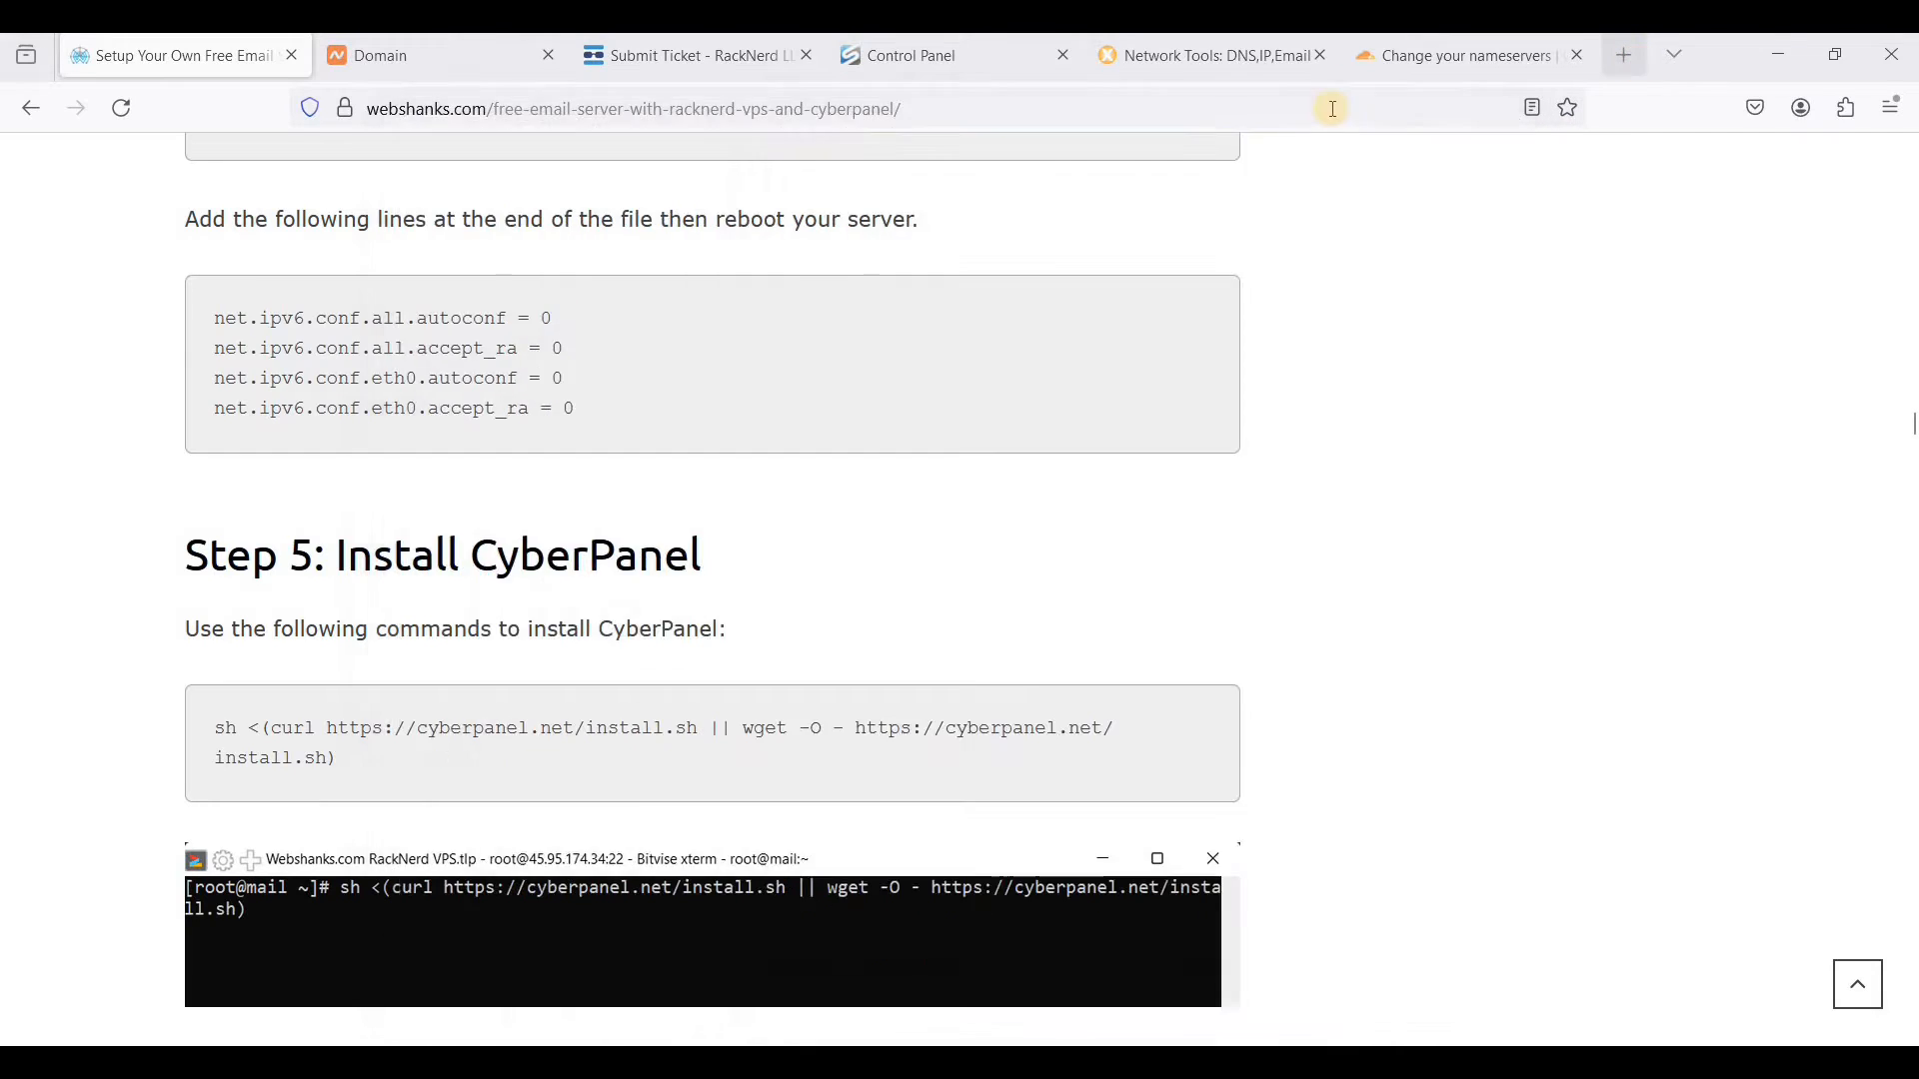
right_click(1325, 121)
click(1393, 340)
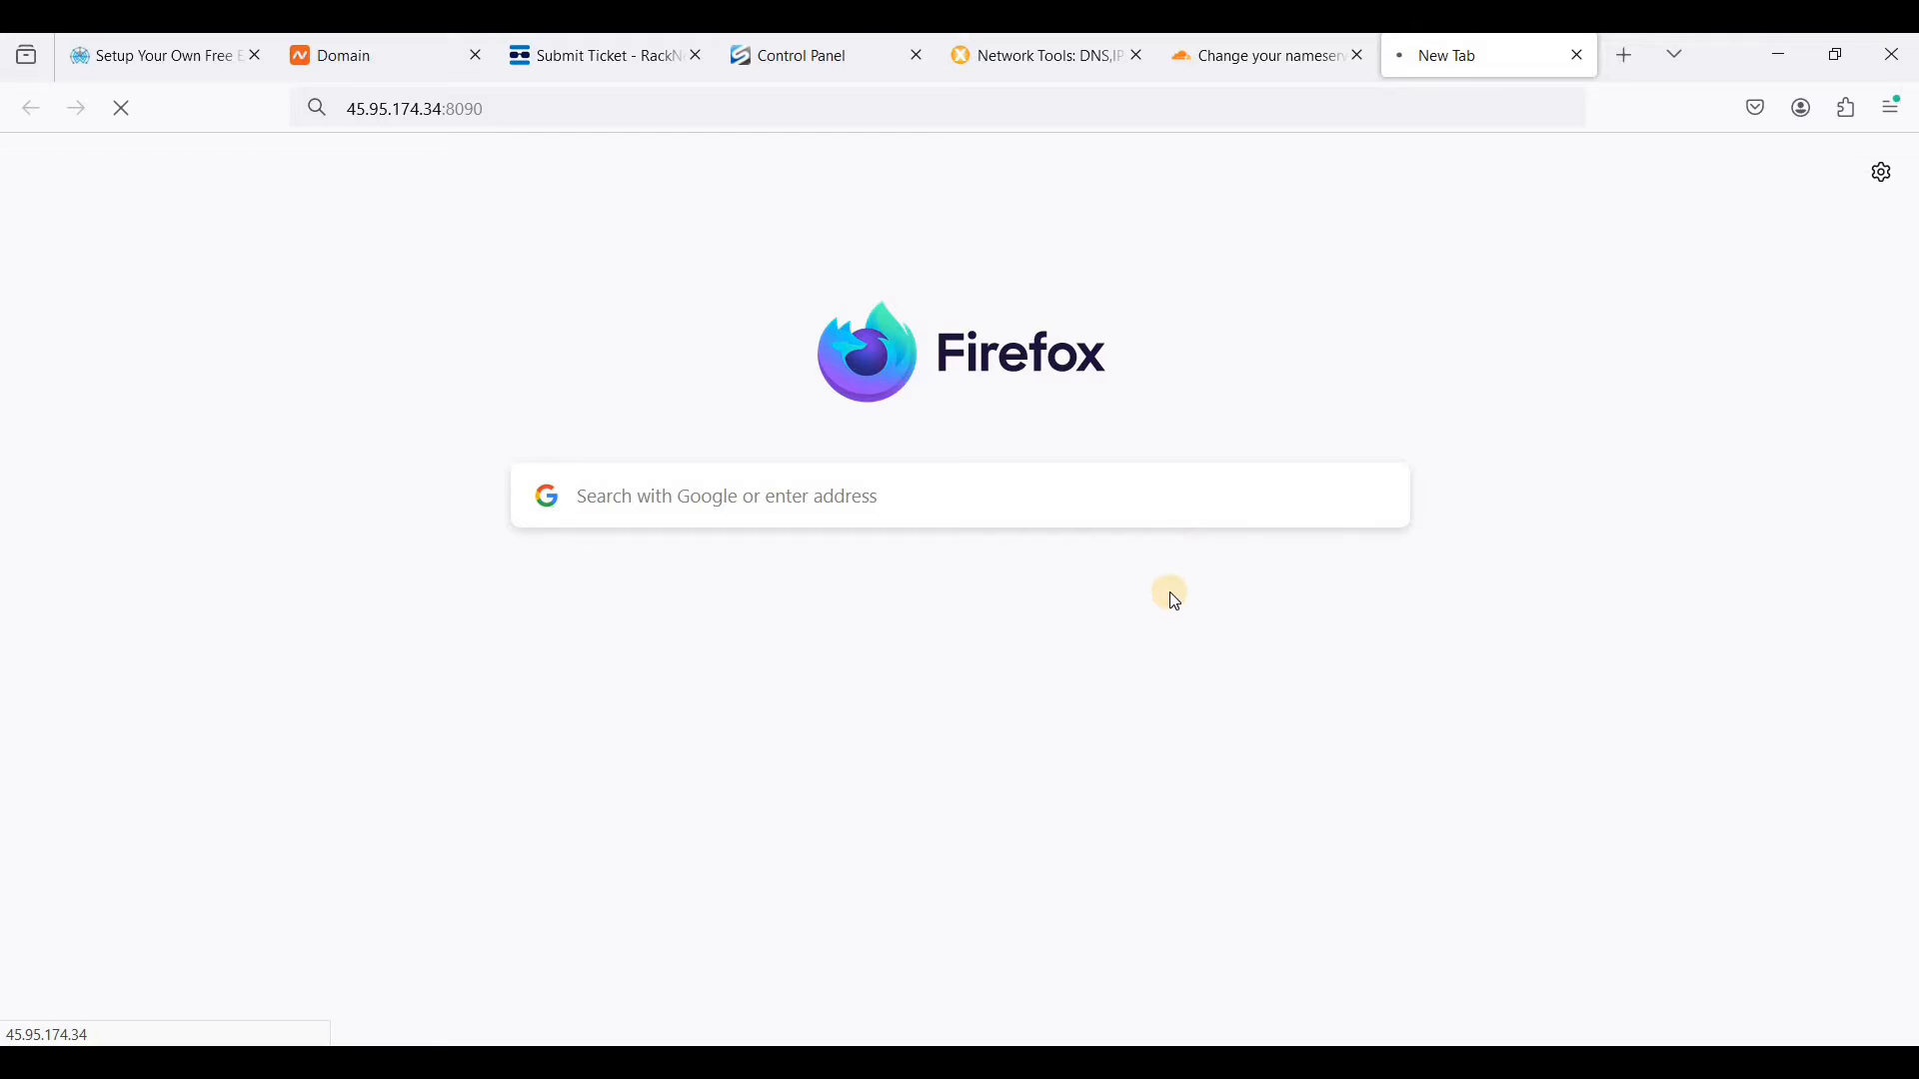
click(1368, 818)
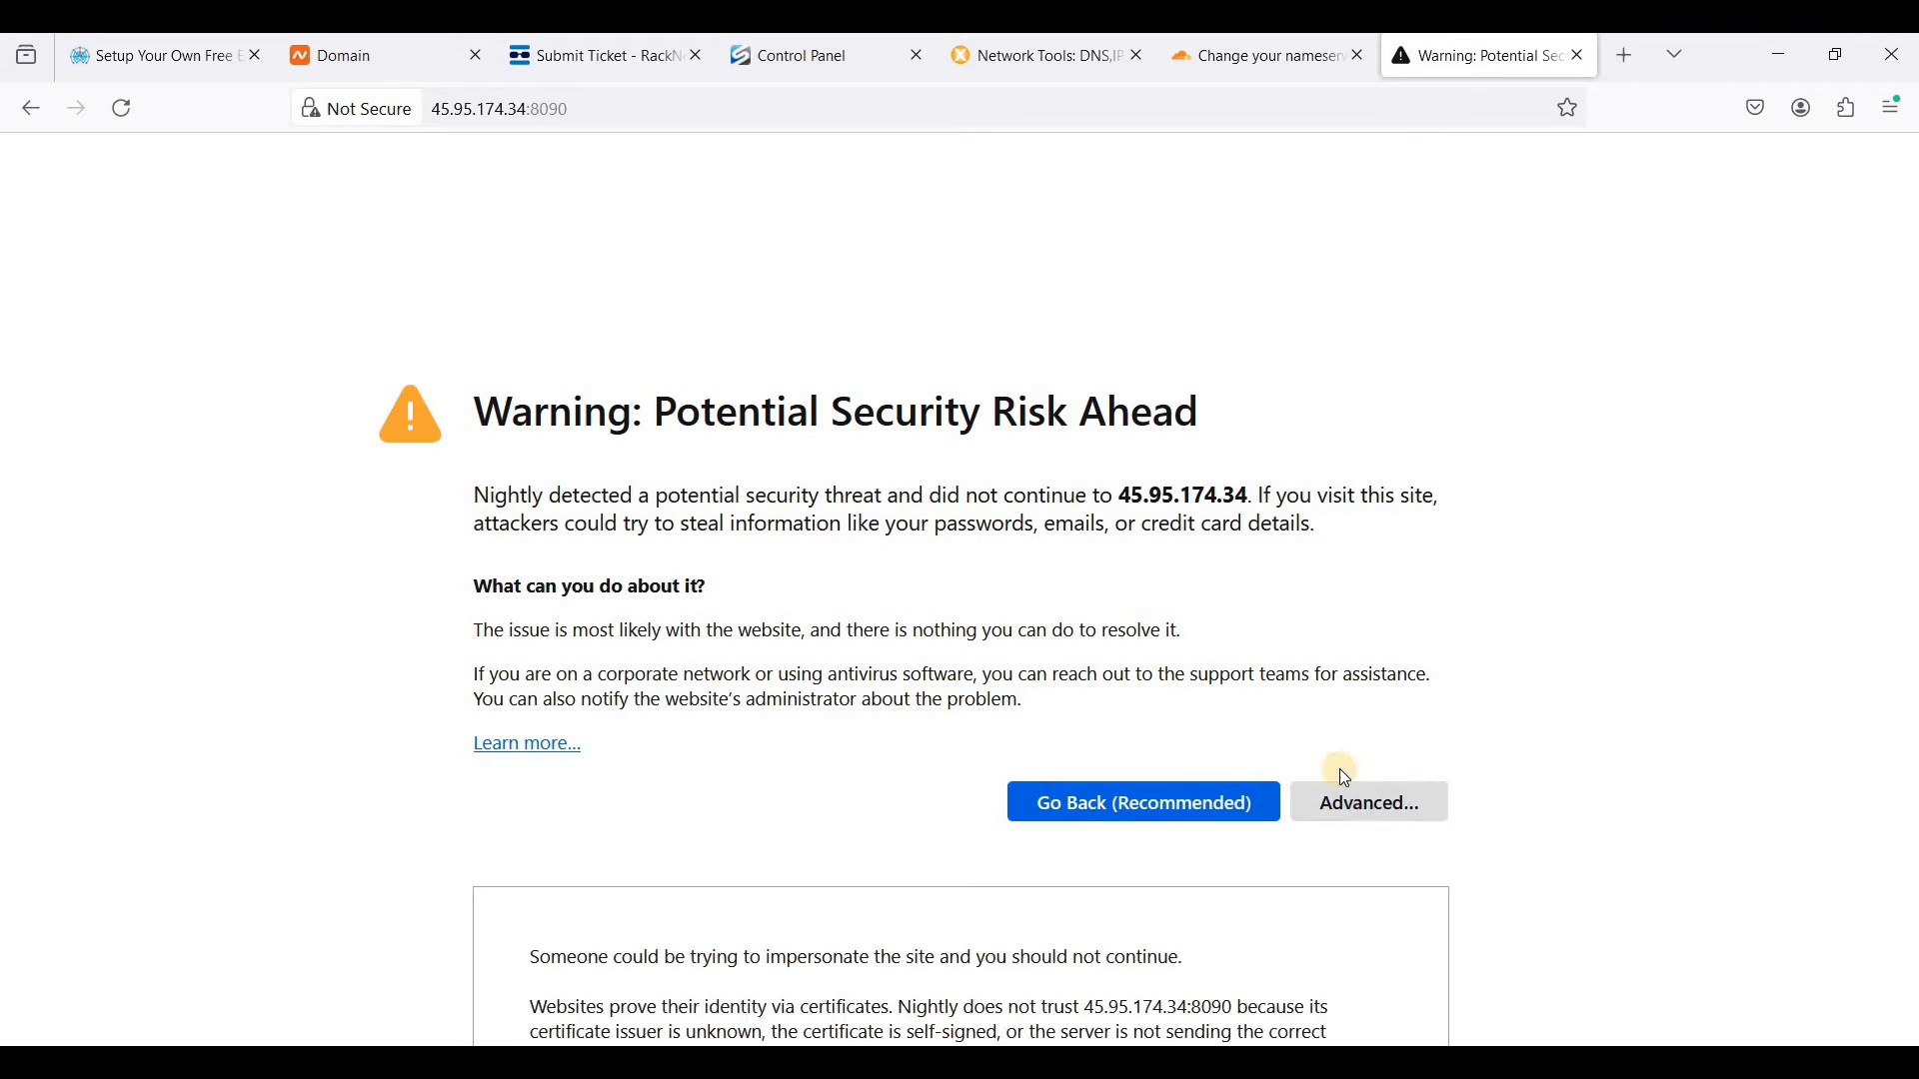
scroll(1249, 899, down, 3)
click(1252, 957)
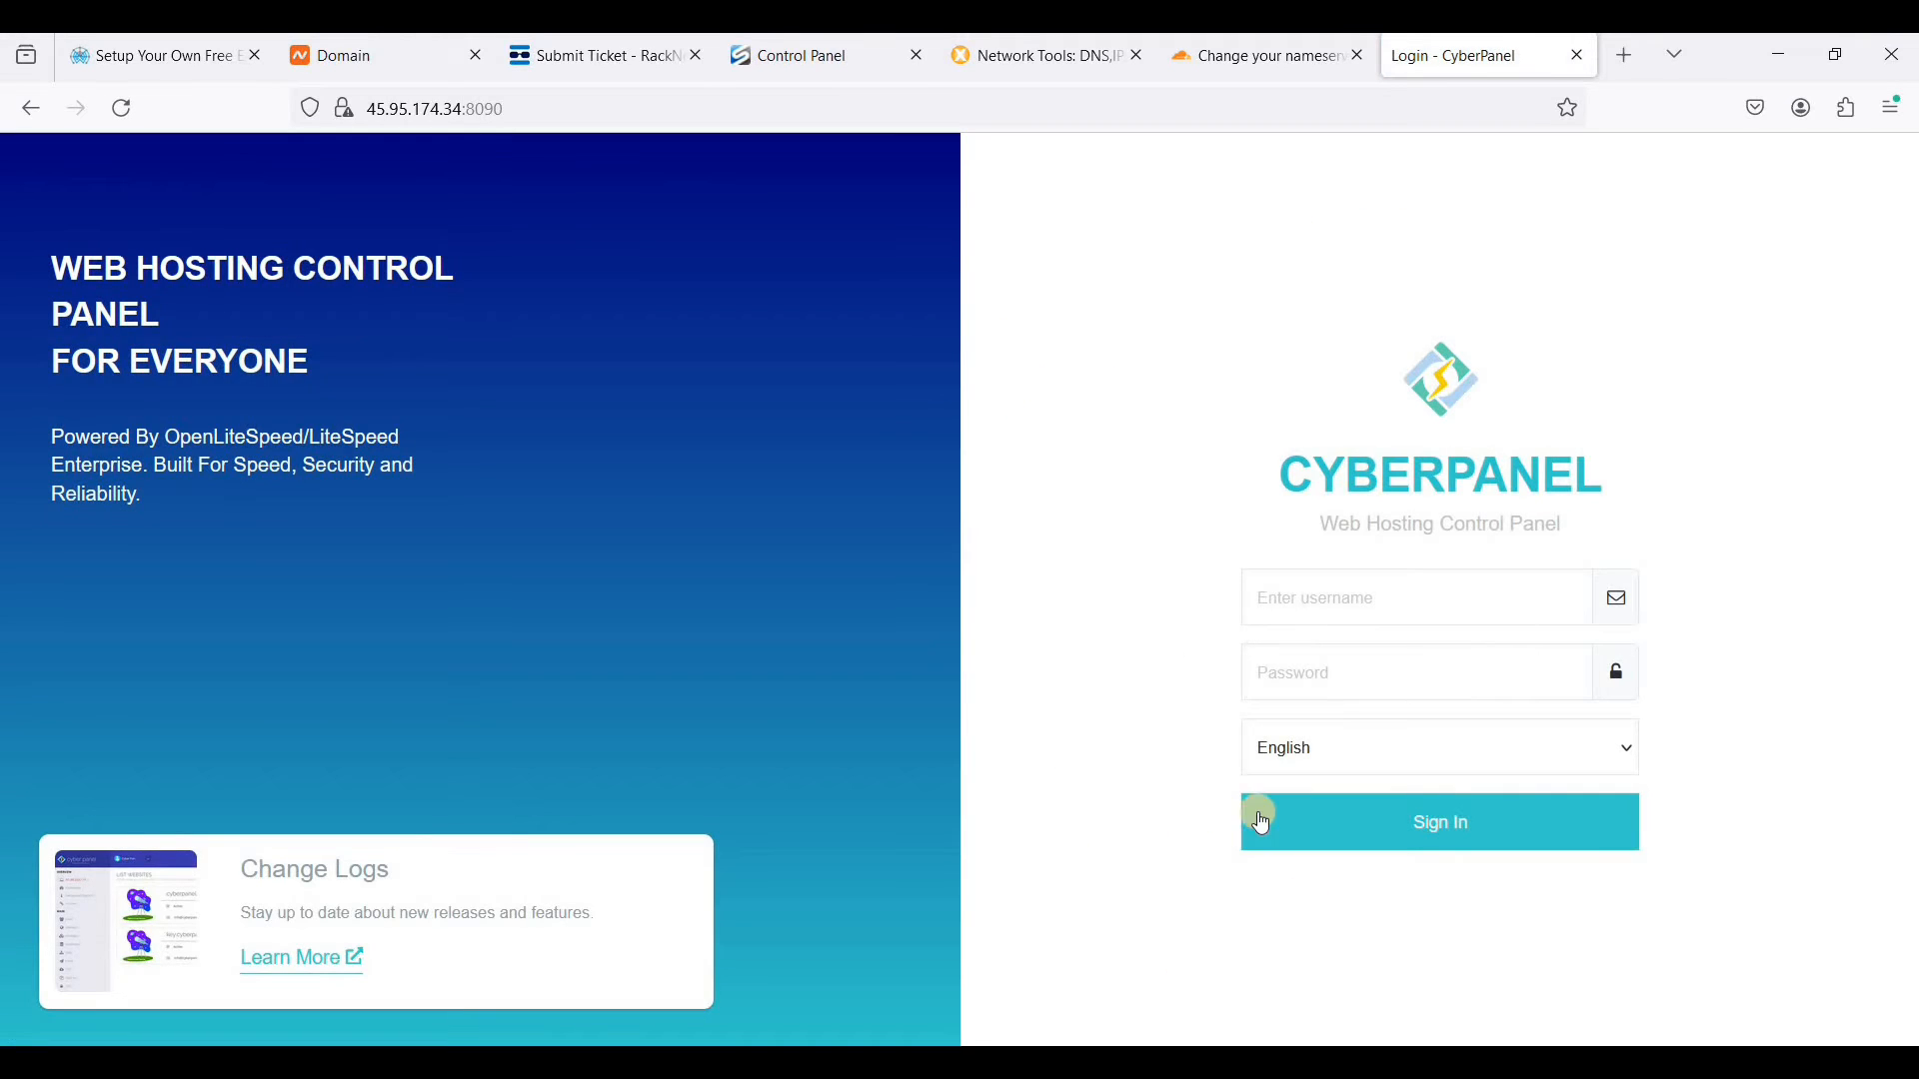
- Copy the panel password from the terminal, sign in to CyberPanel as admin with it, and open the set-up wizard
click(1199, 1063)
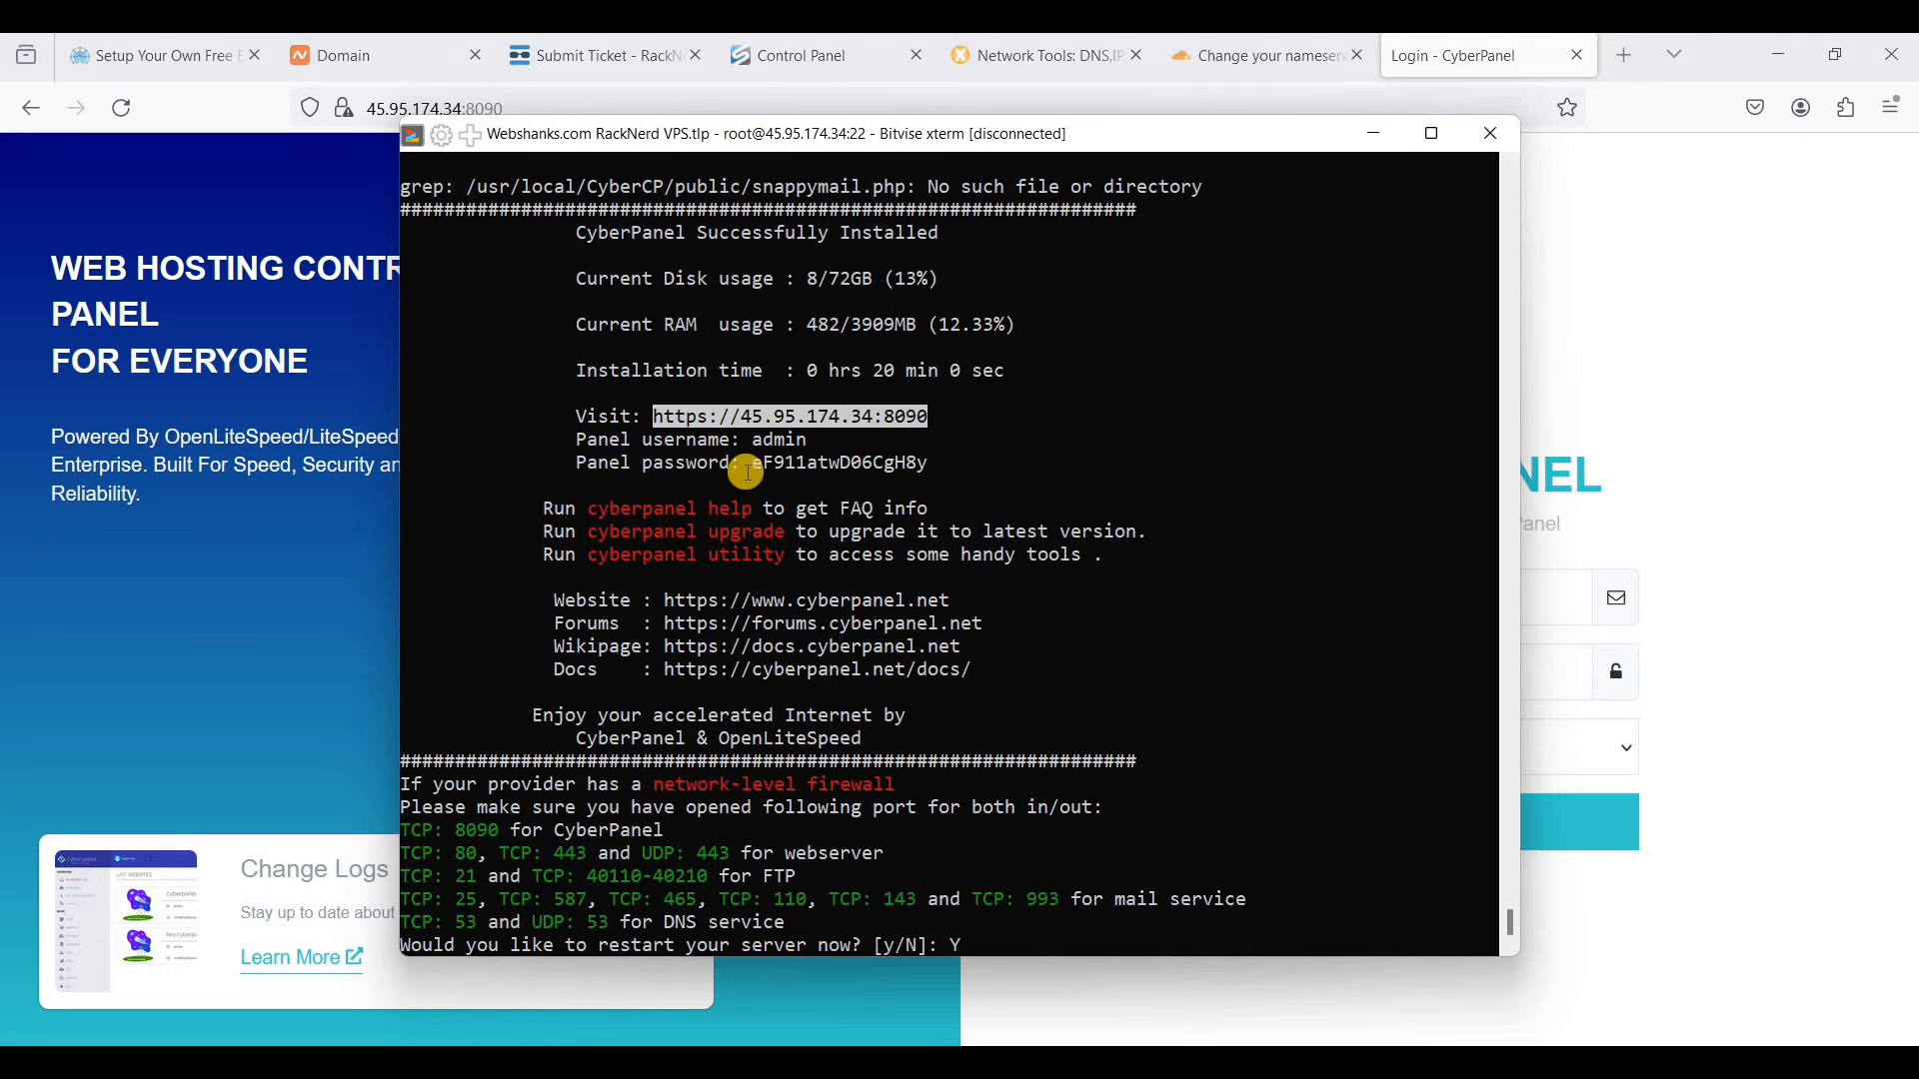
drag(751, 462, 873, 467)
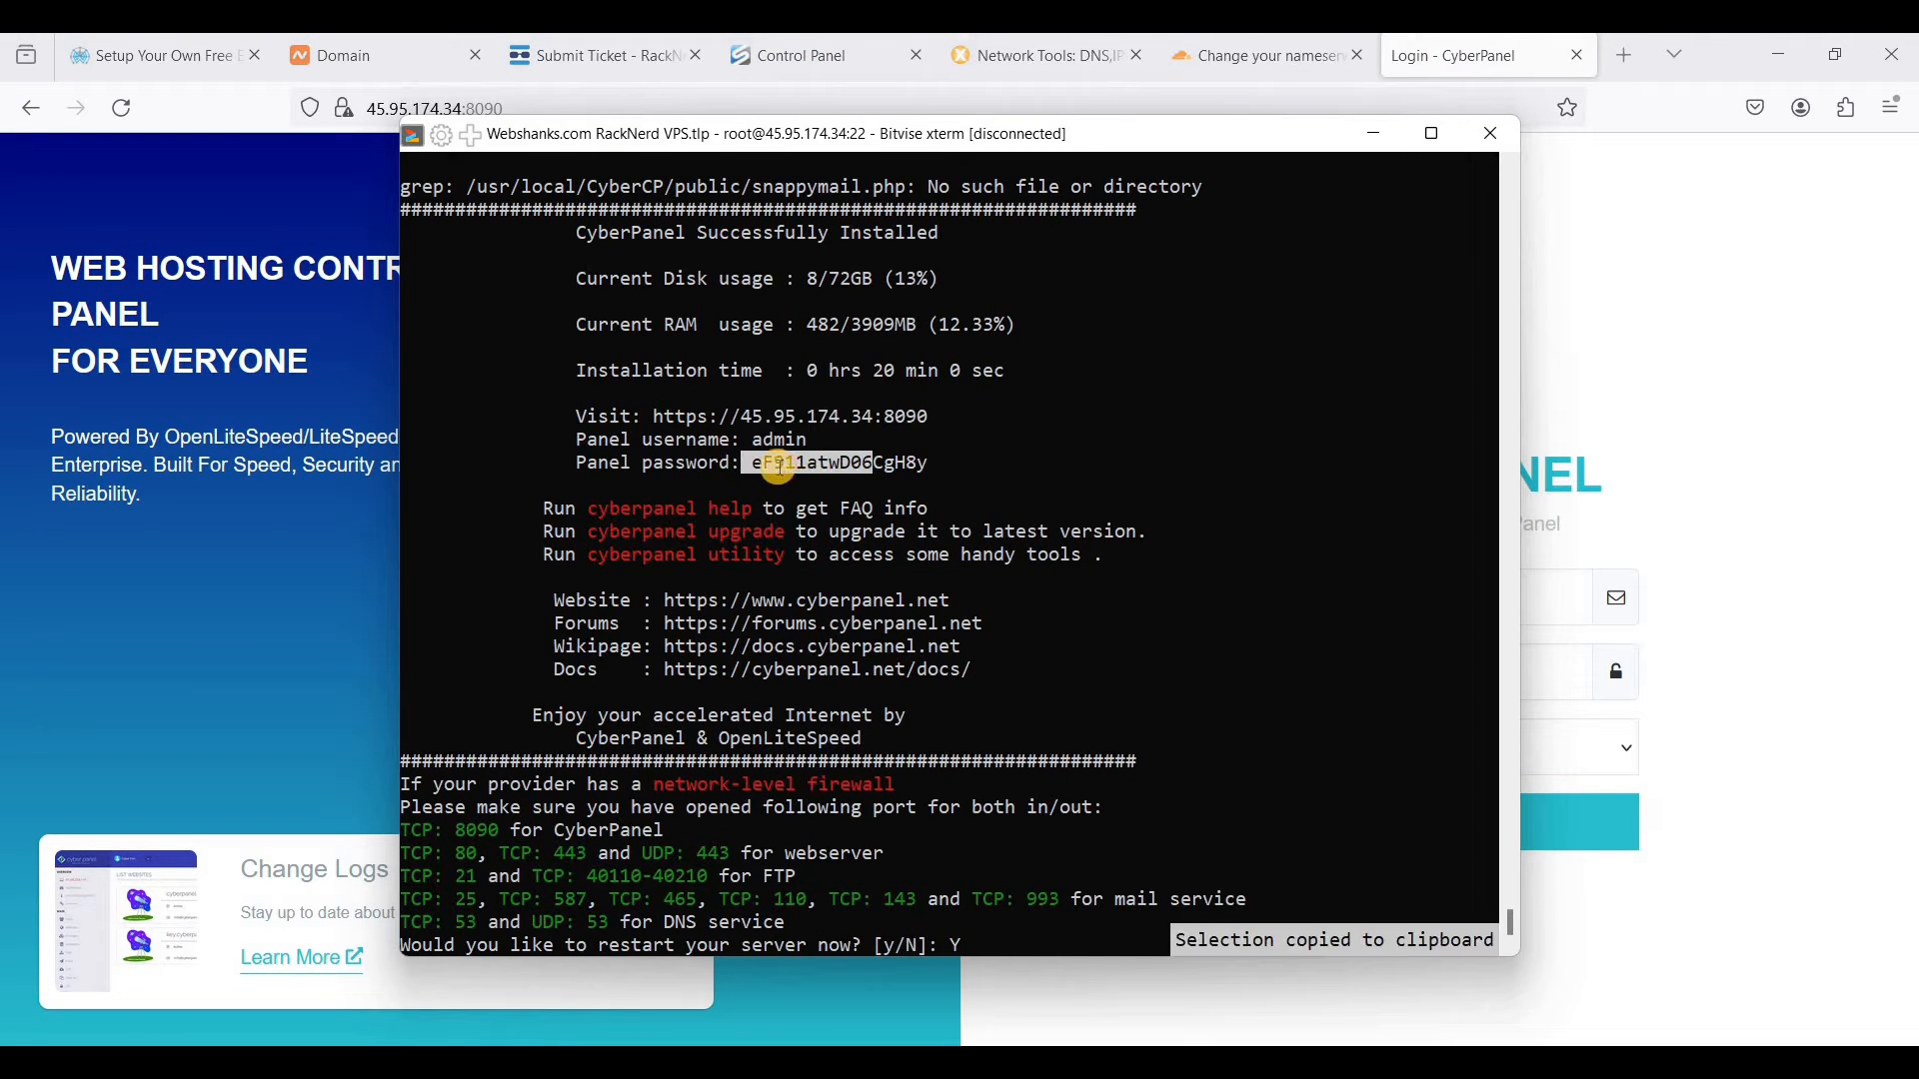
click(764, 464)
drag(755, 462, 924, 463)
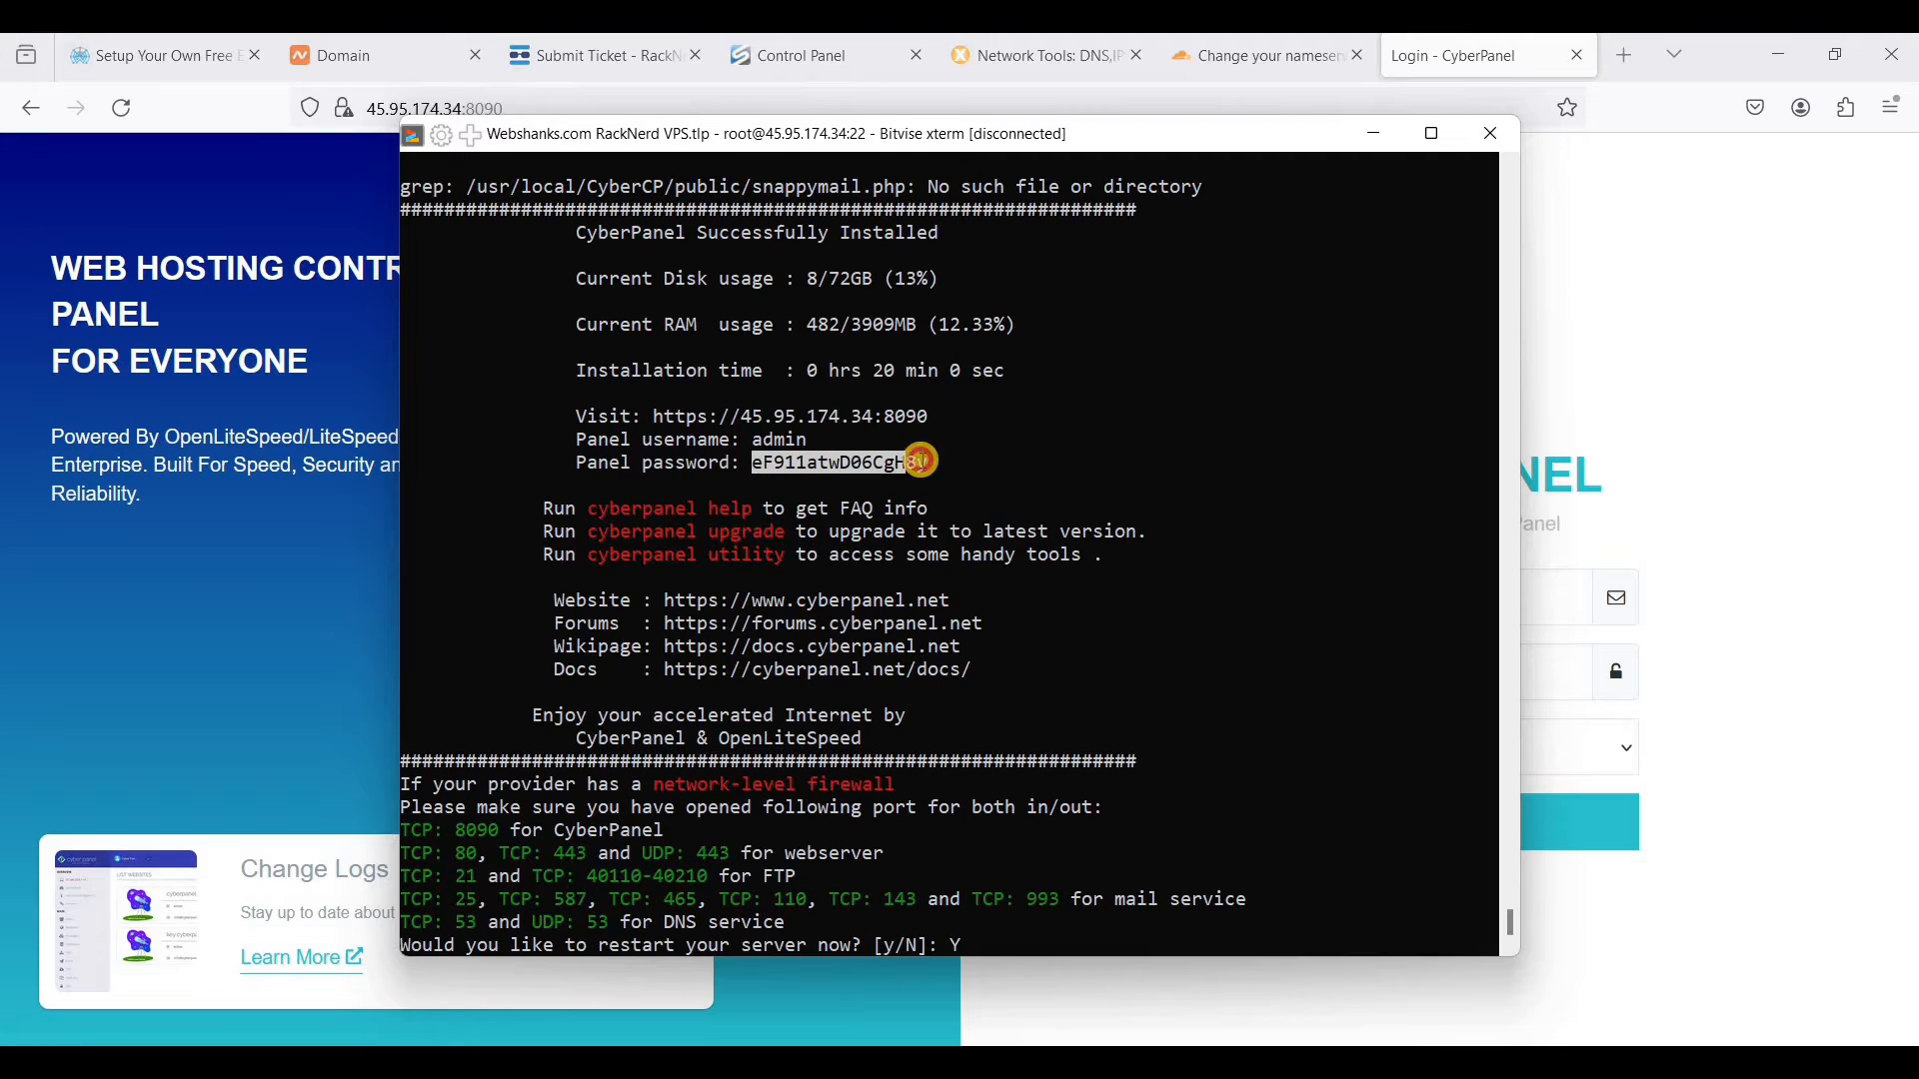
click(1574, 592)
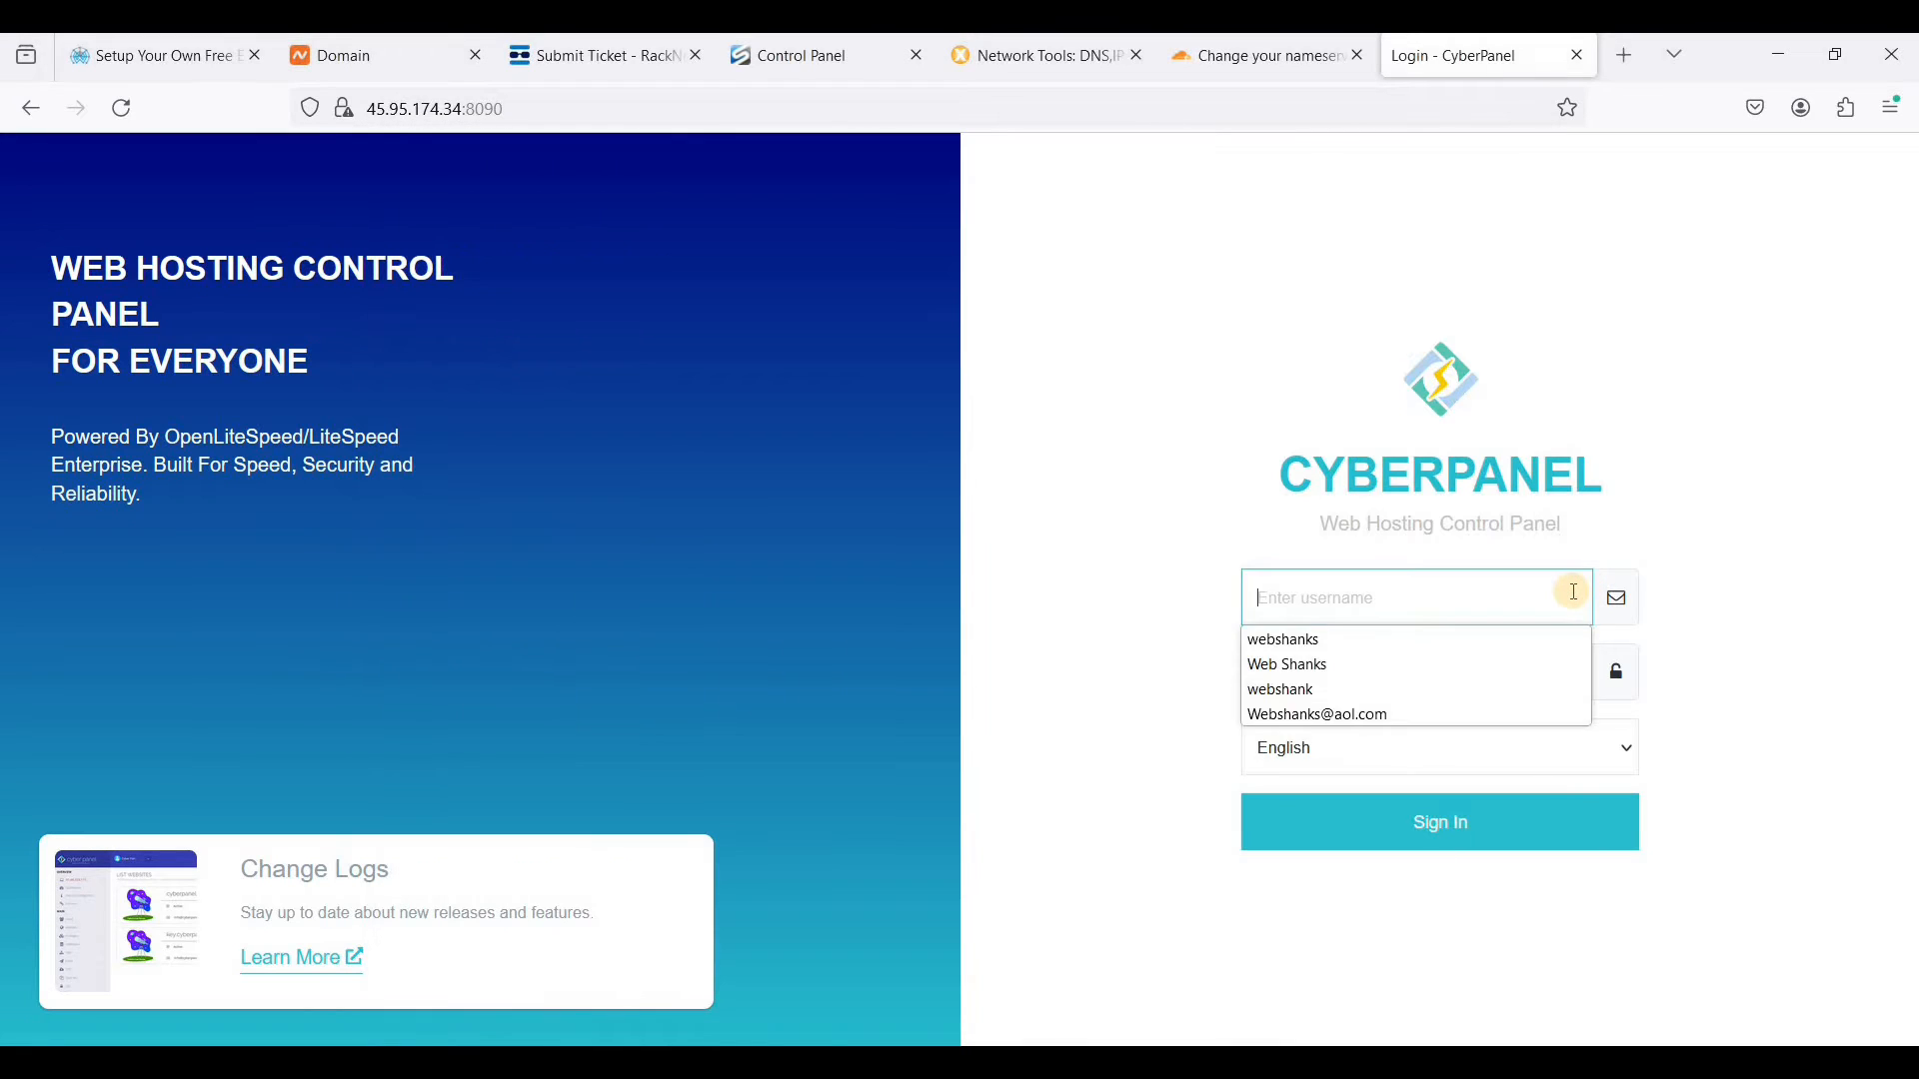
text(admin)
key(Tab)
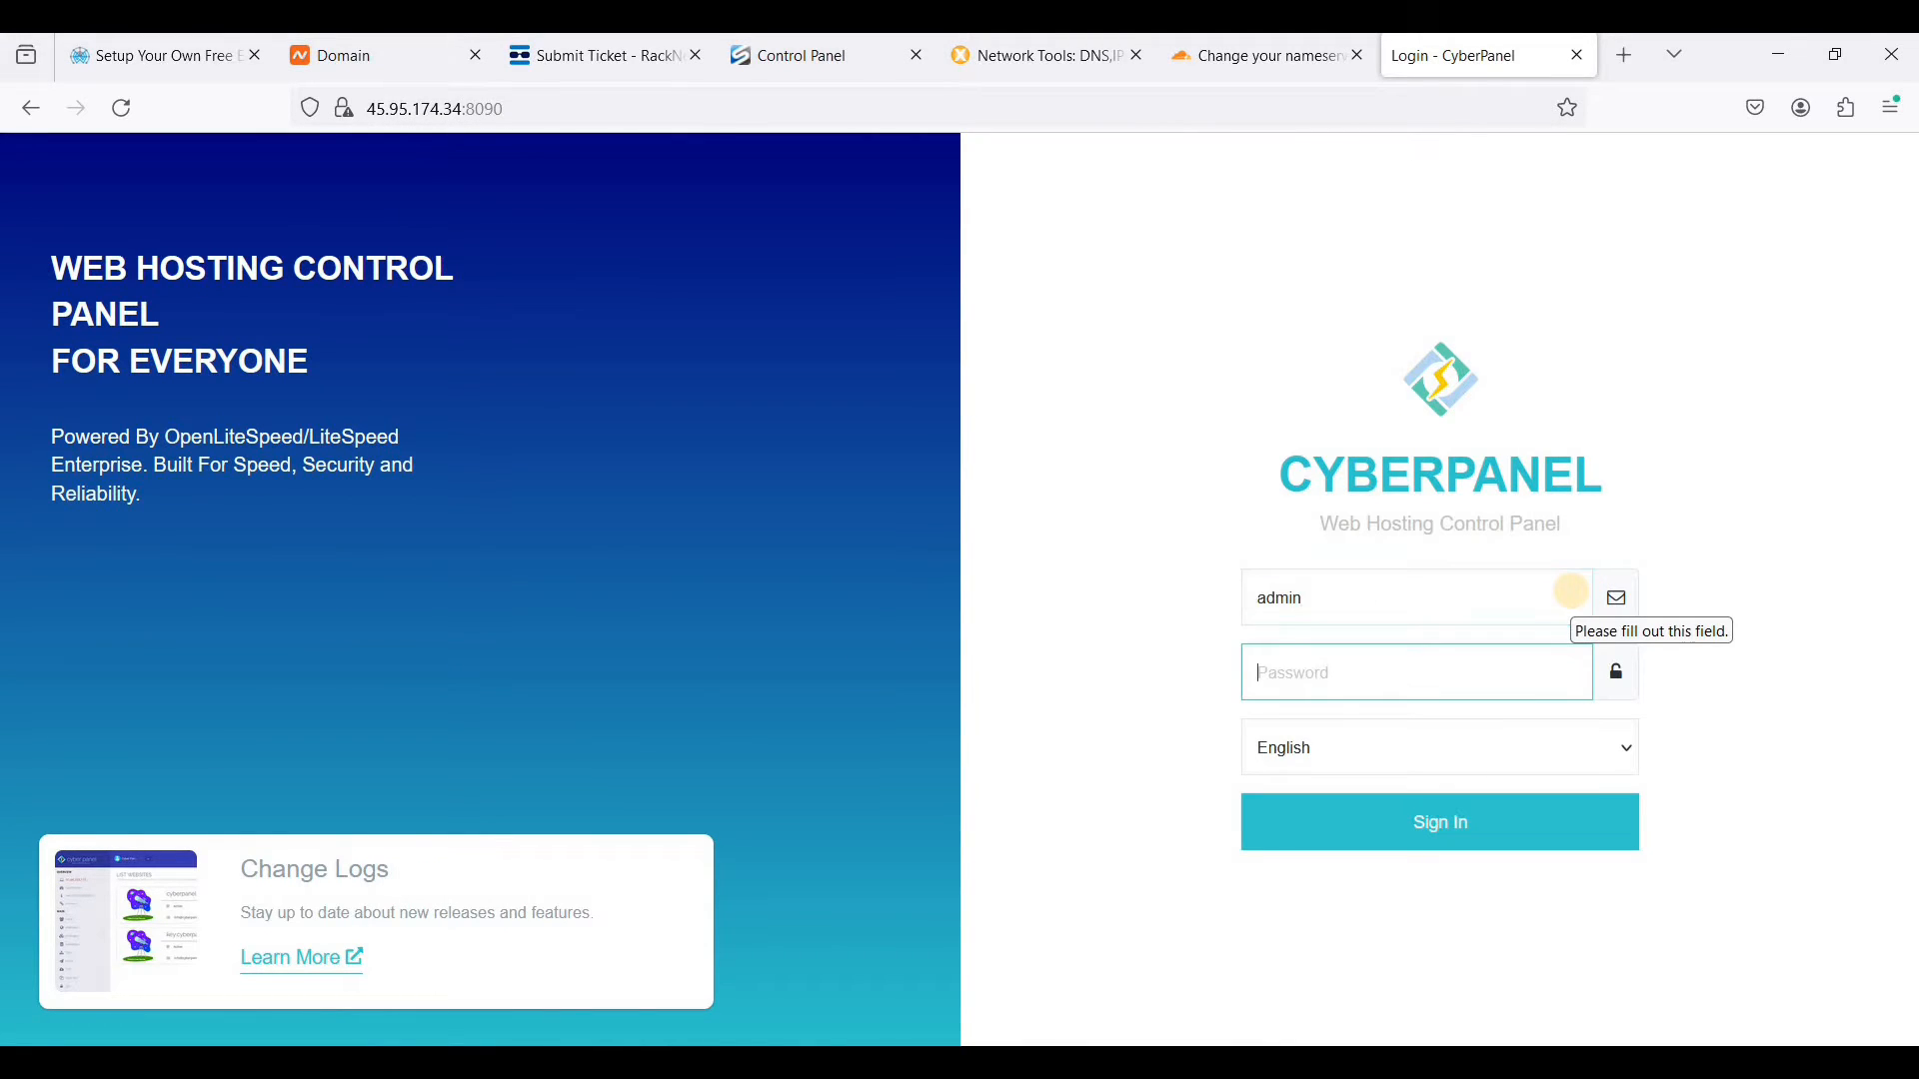
key(ctrl+v)
click(1474, 840)
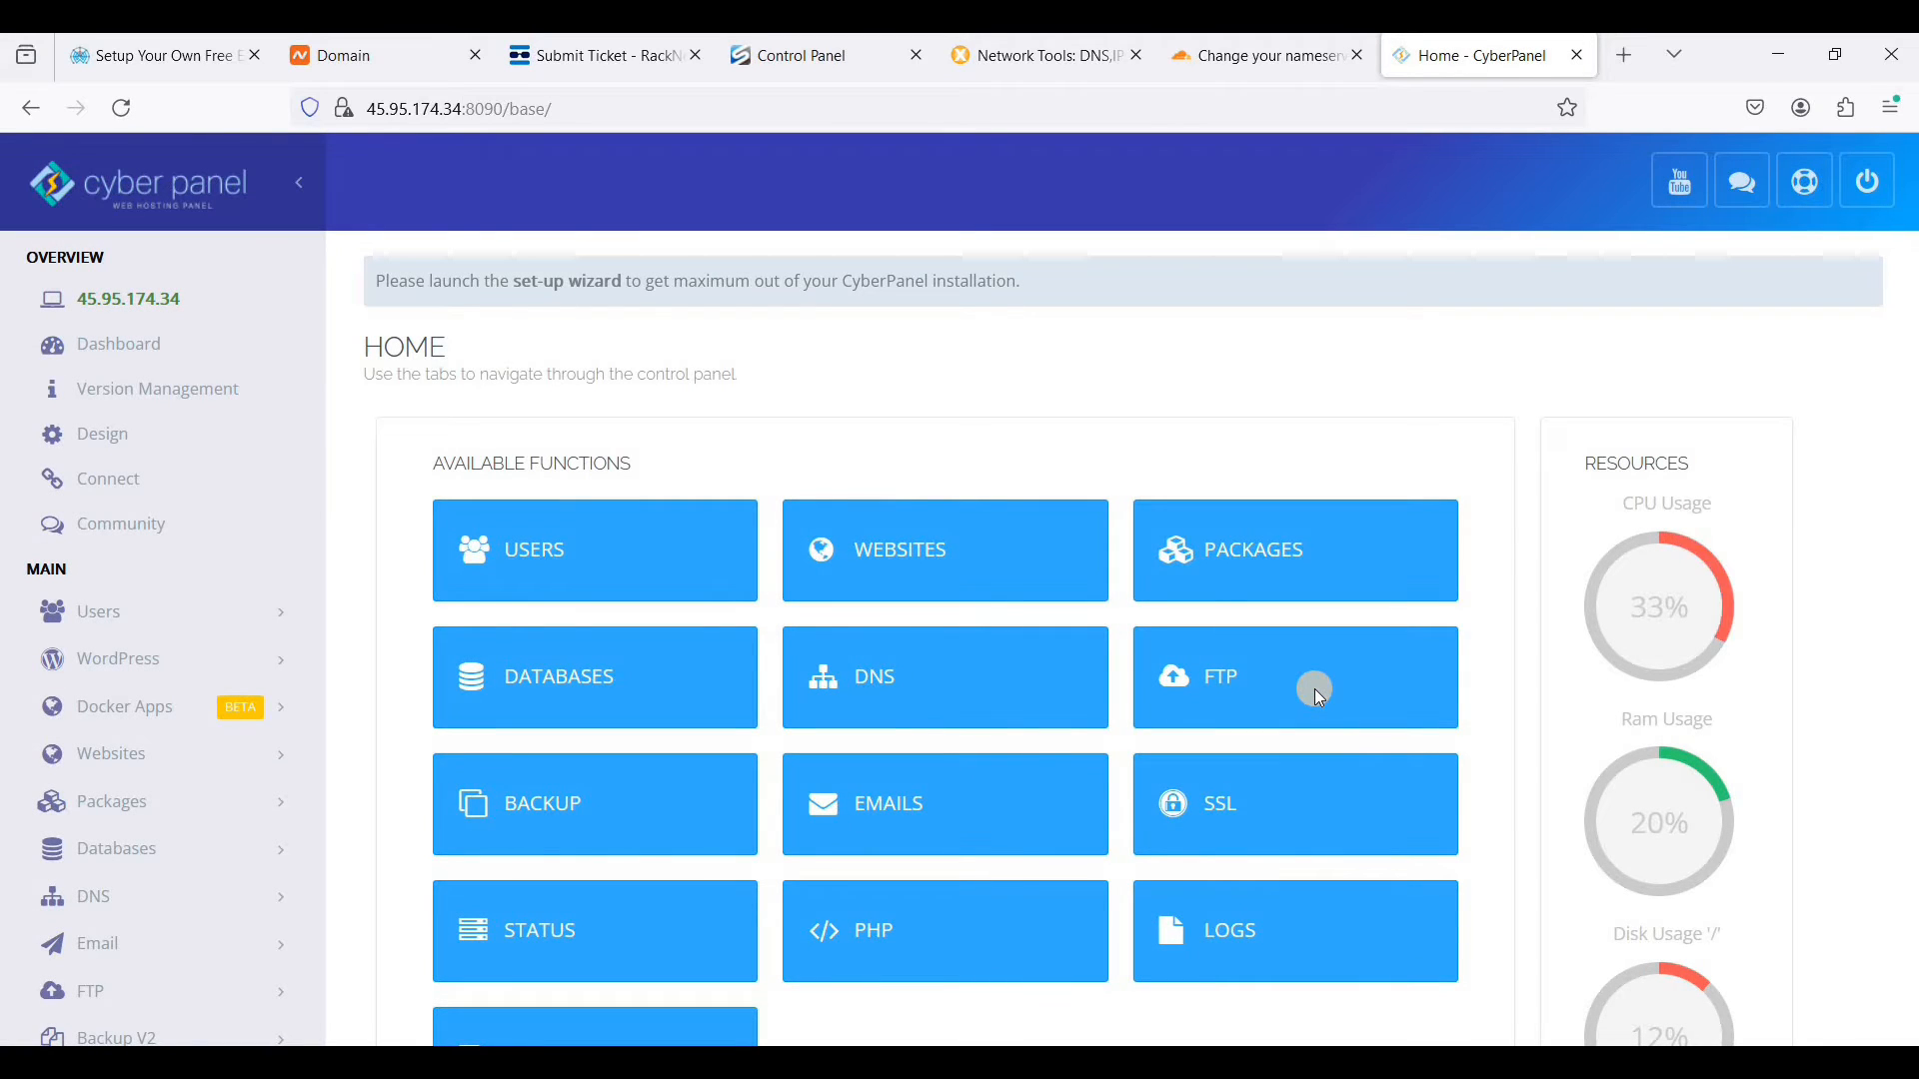
click(599, 298)
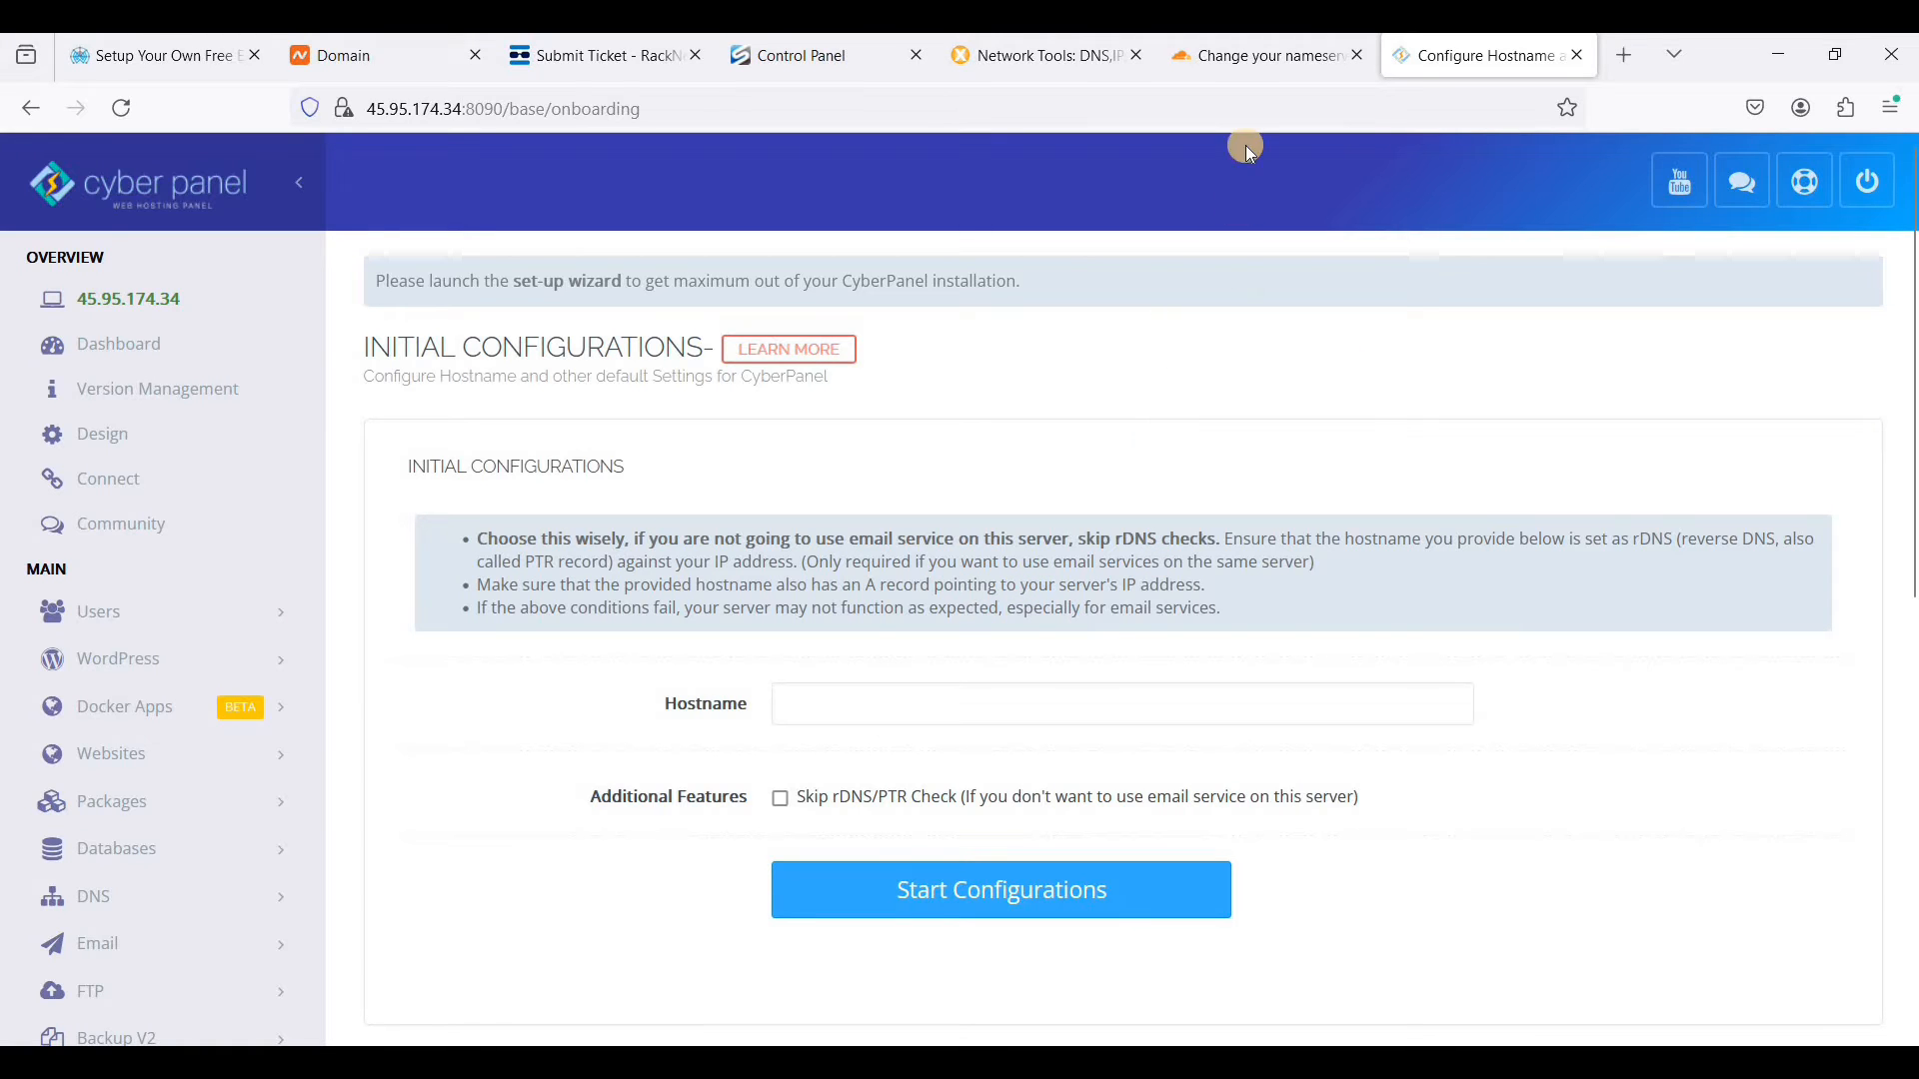
- Switch to Cloudflare, continue past the nameserver directions, postpone the Quick Start Guide, and open the DNS records of webshanks.store
click(1261, 58)
scroll(788, 859, down, 5)
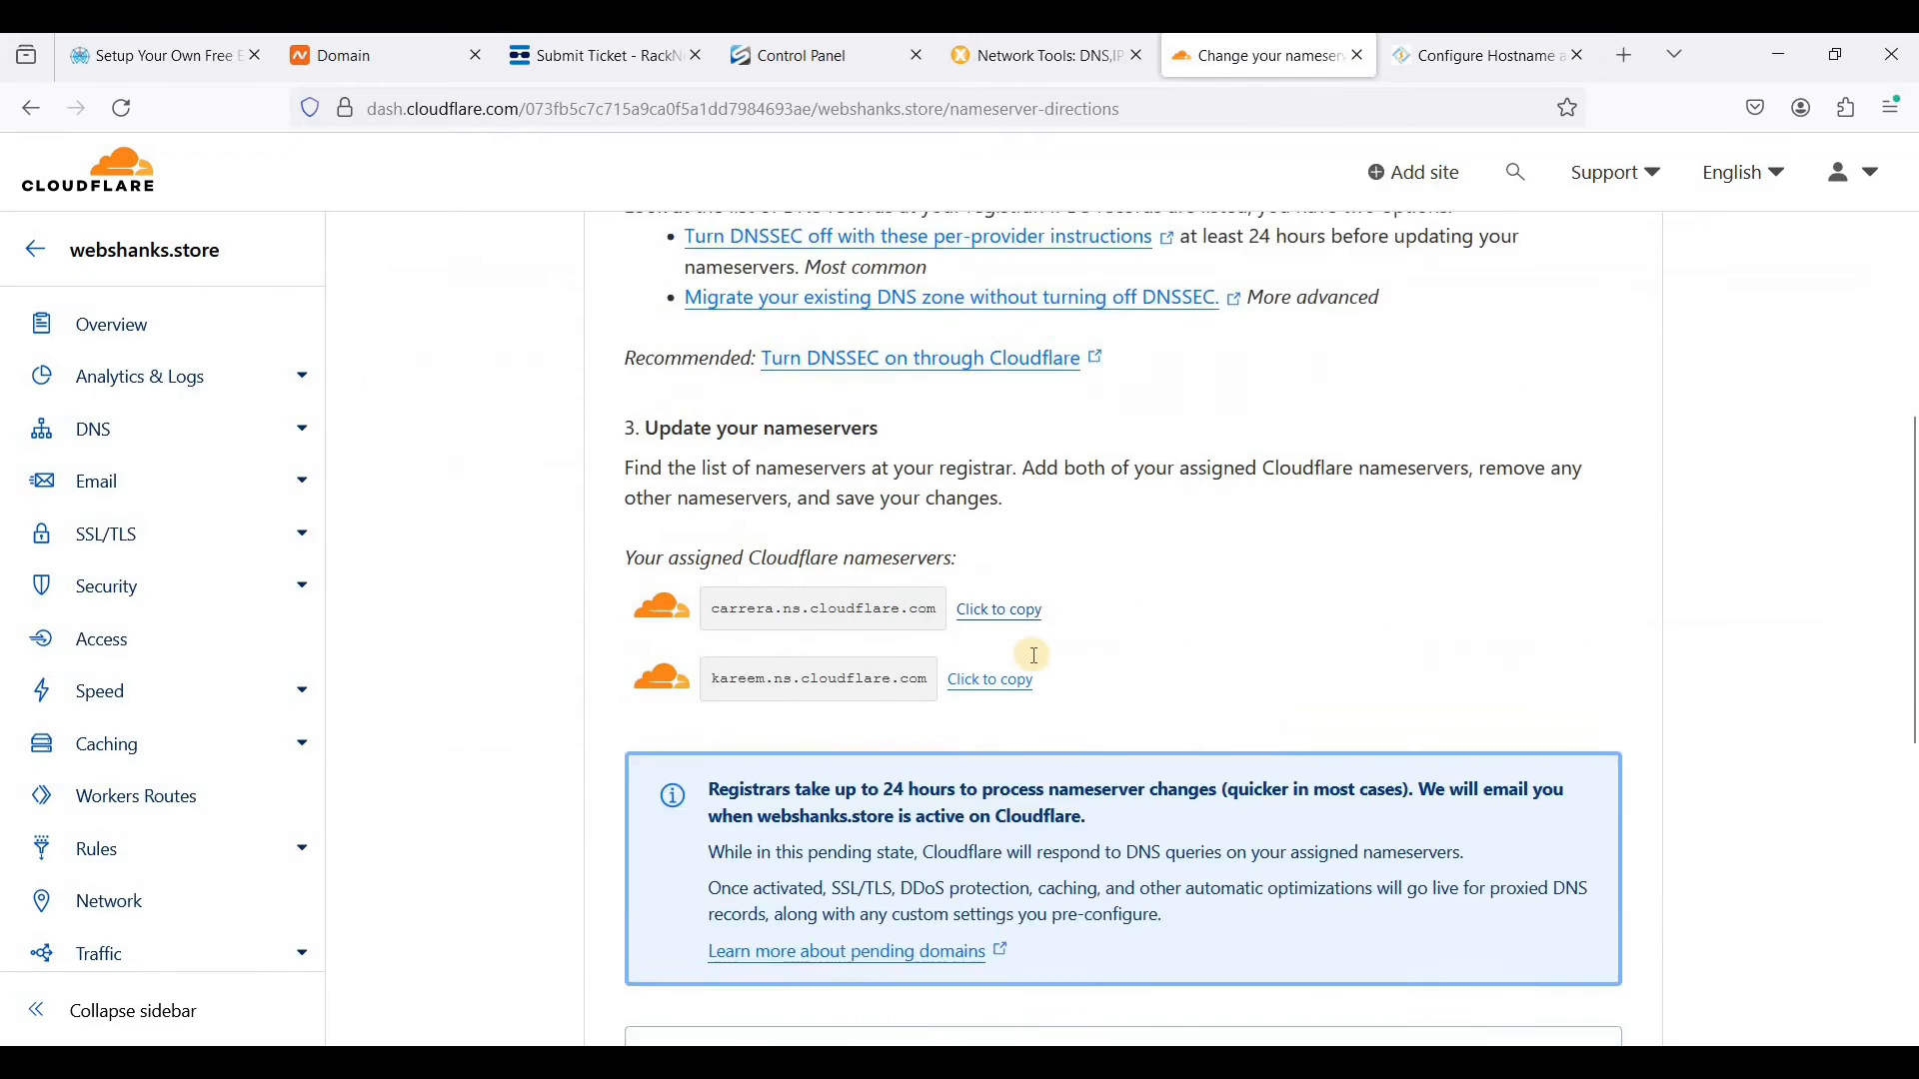
click(664, 887)
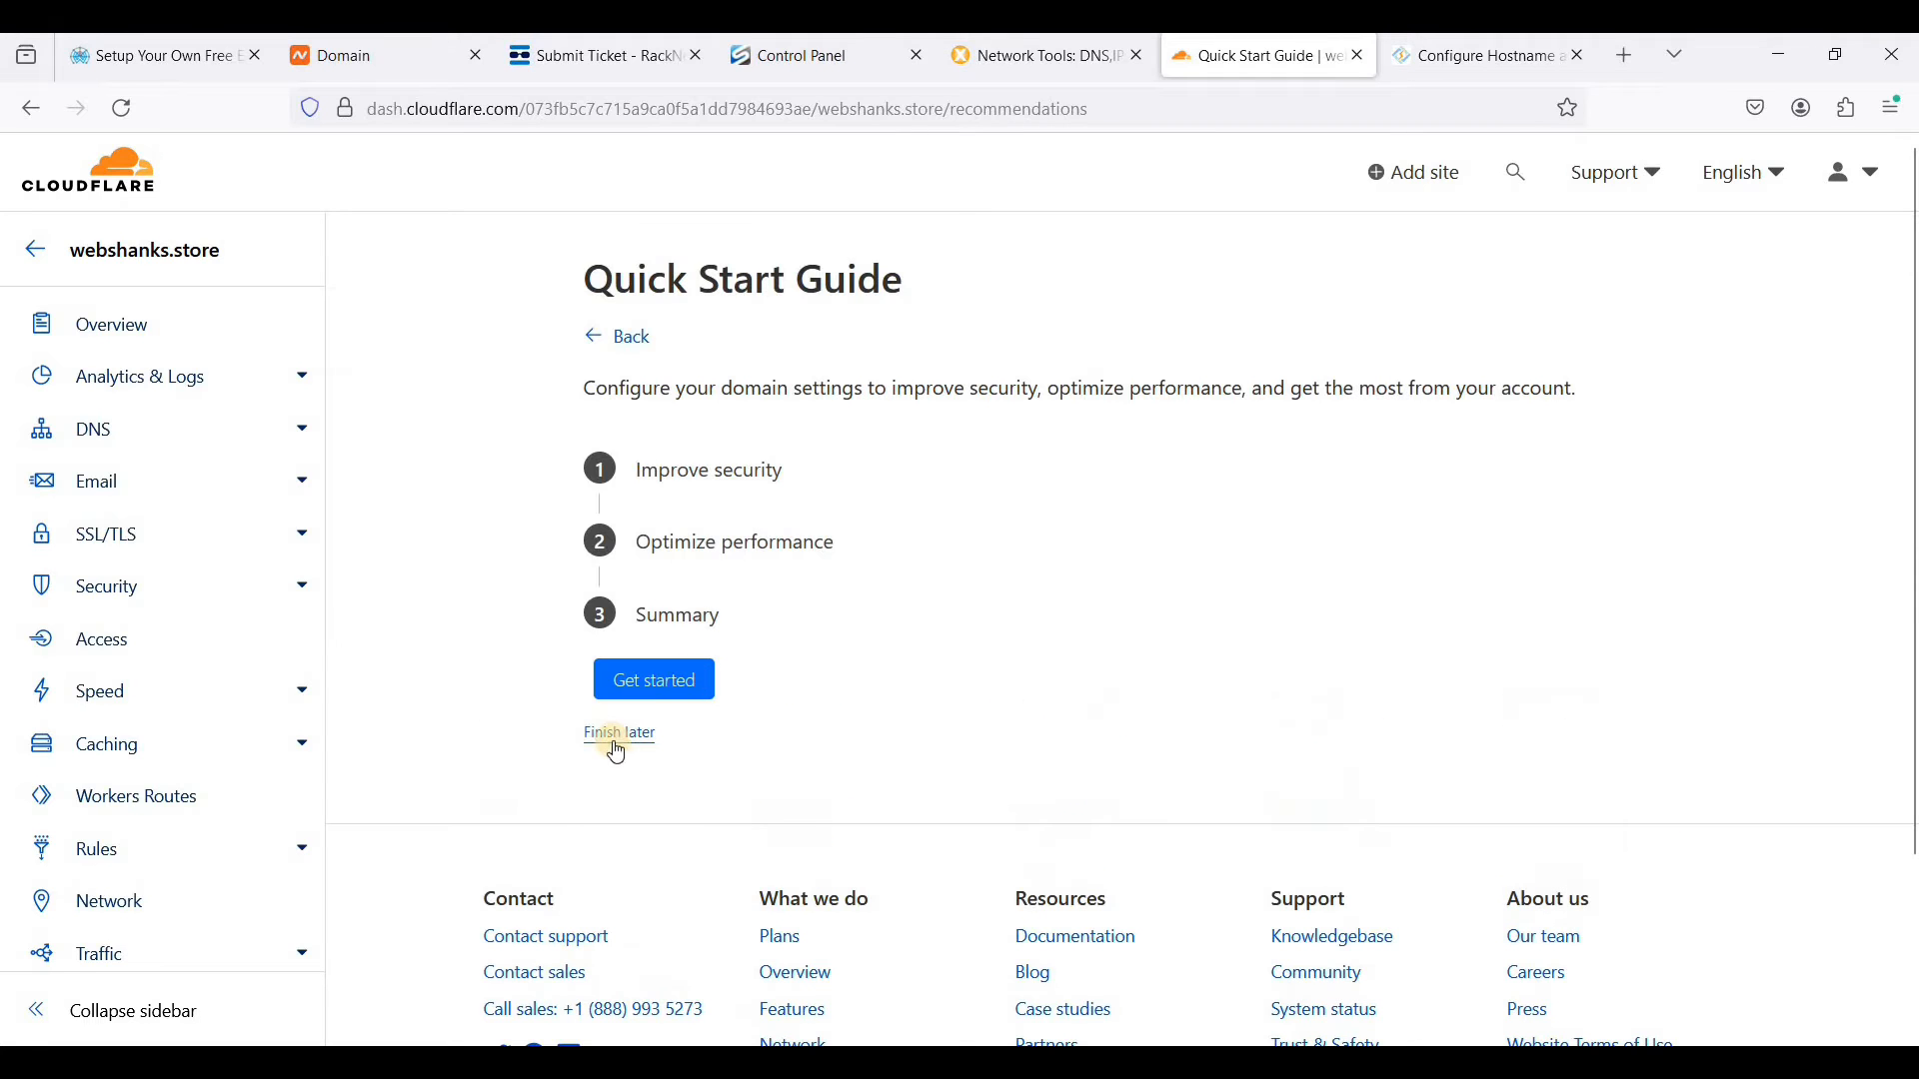
click(616, 738)
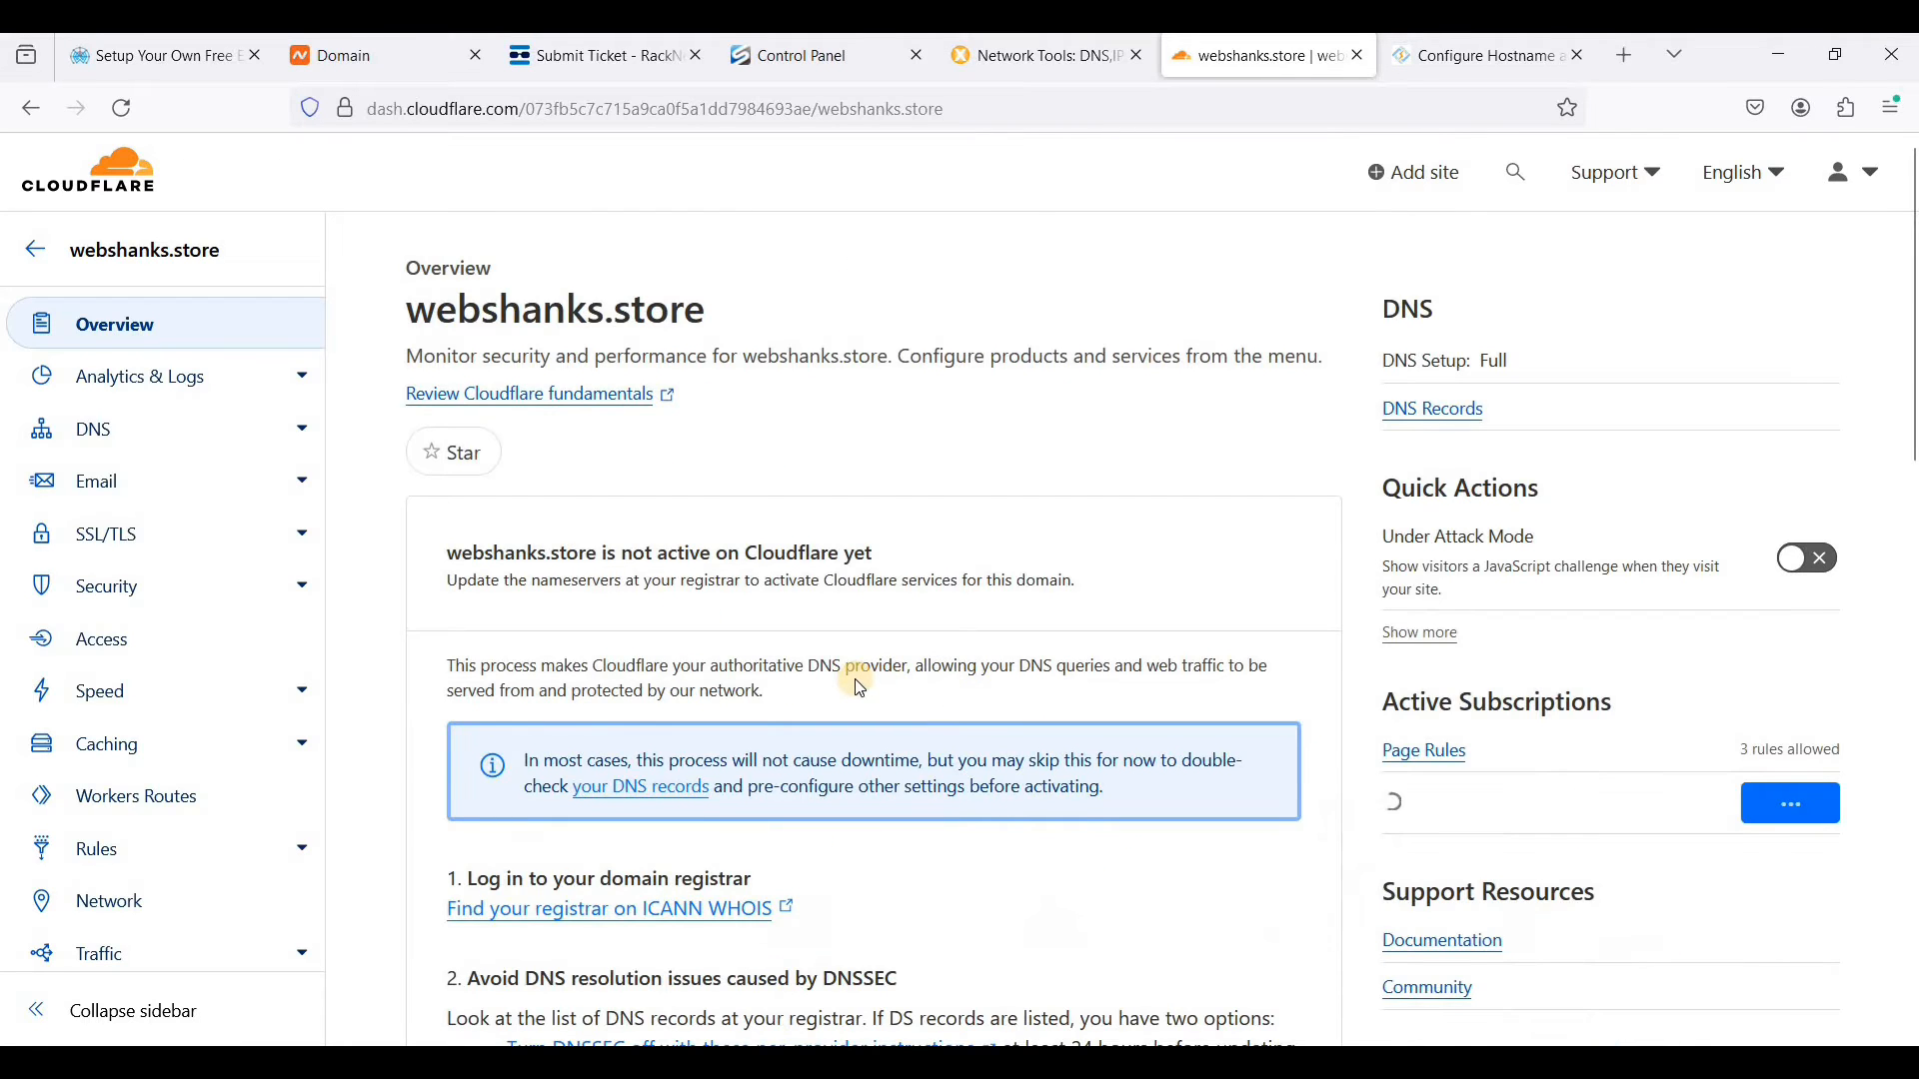
scroll(838, 672, down, 2)
scroll(150, 438, up, 2)
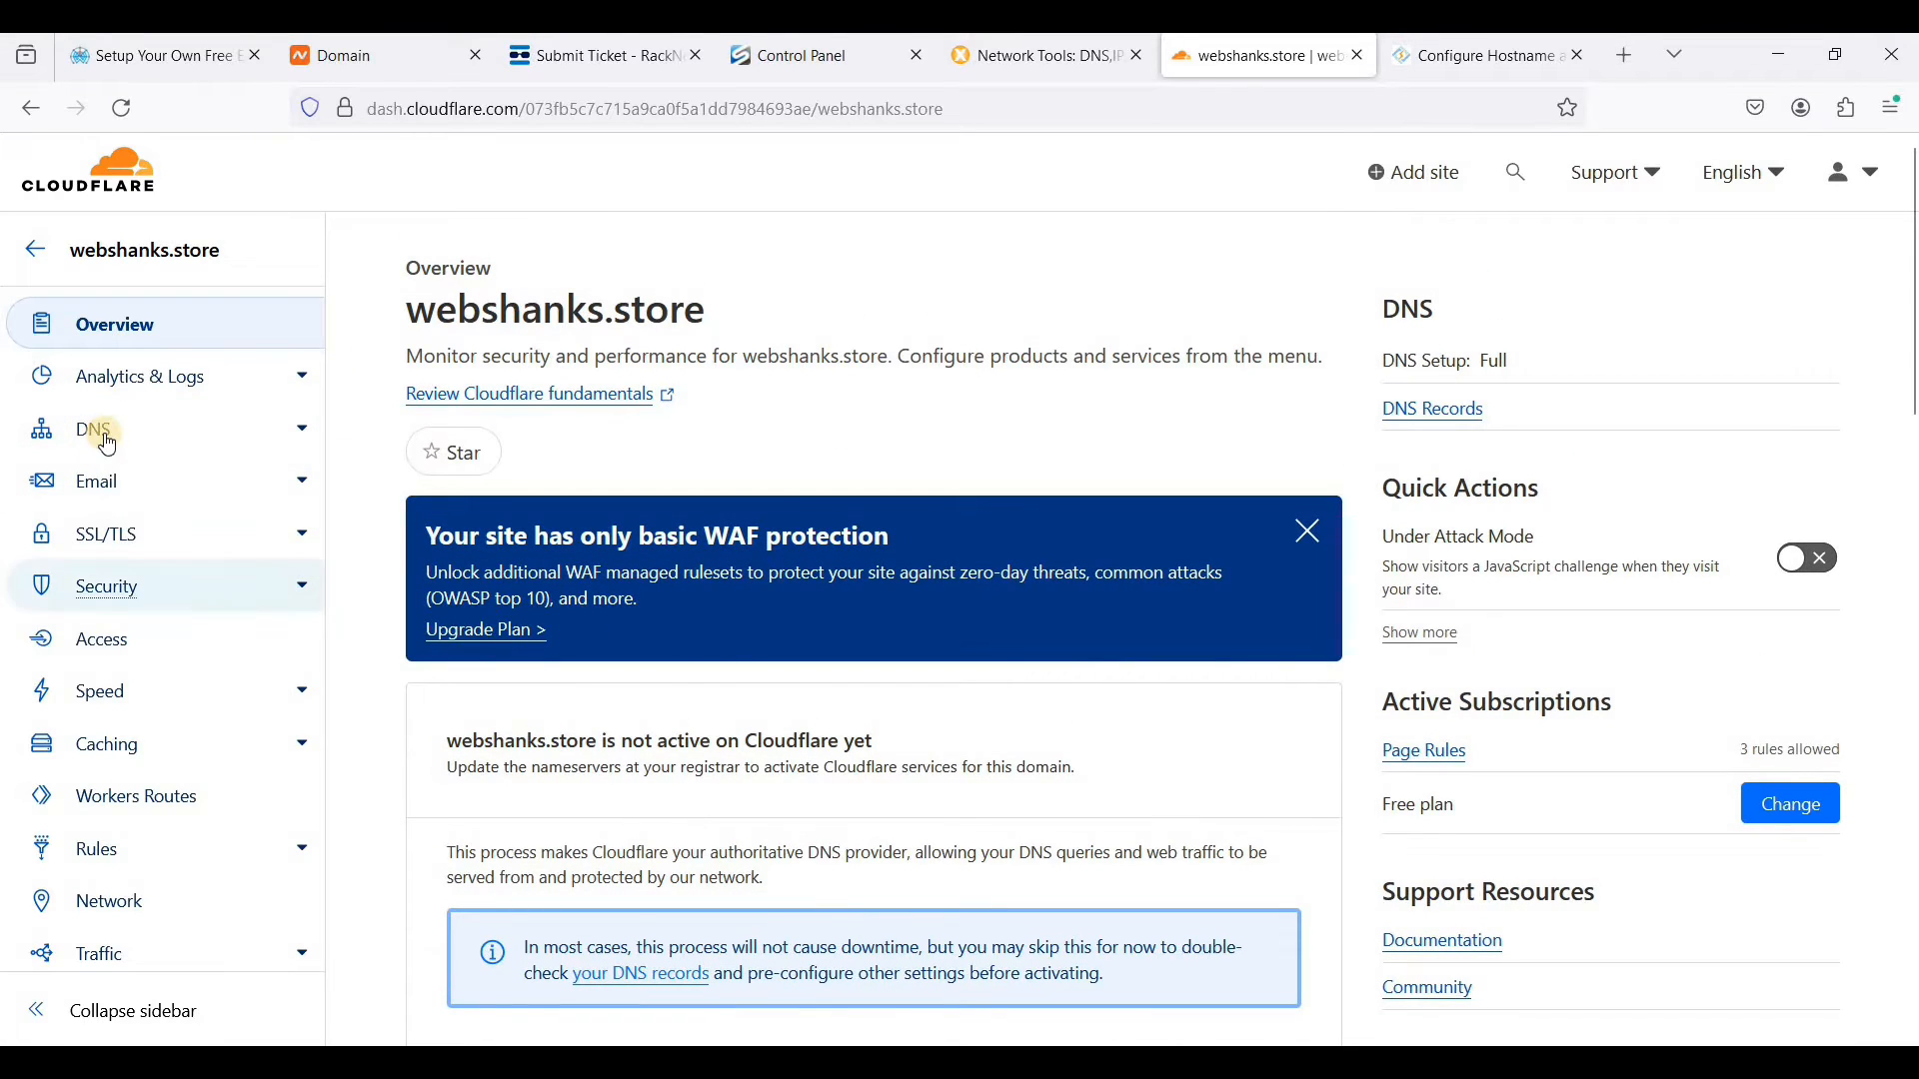
click(143, 436)
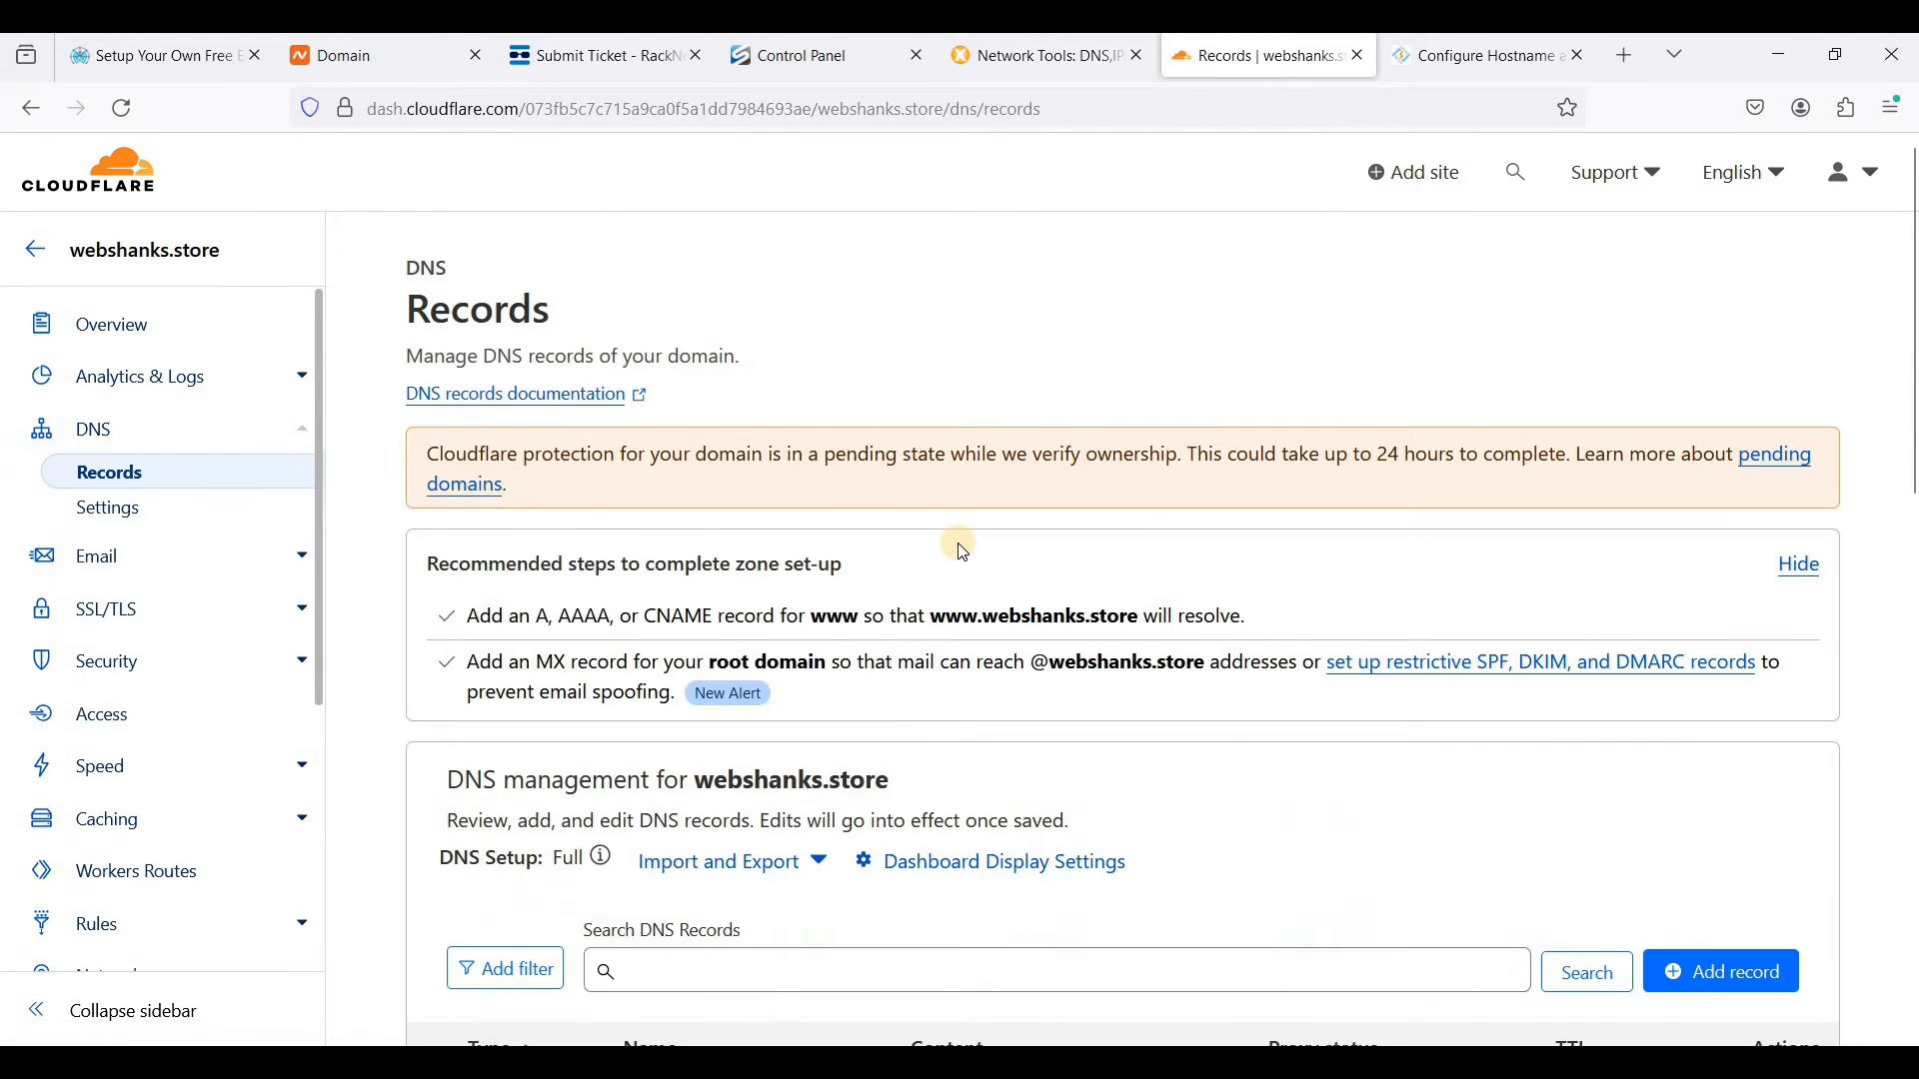
- Delete the MX record of webshanks.store that points to mail.webshanks.store
scroll(1328, 424, down, 2)
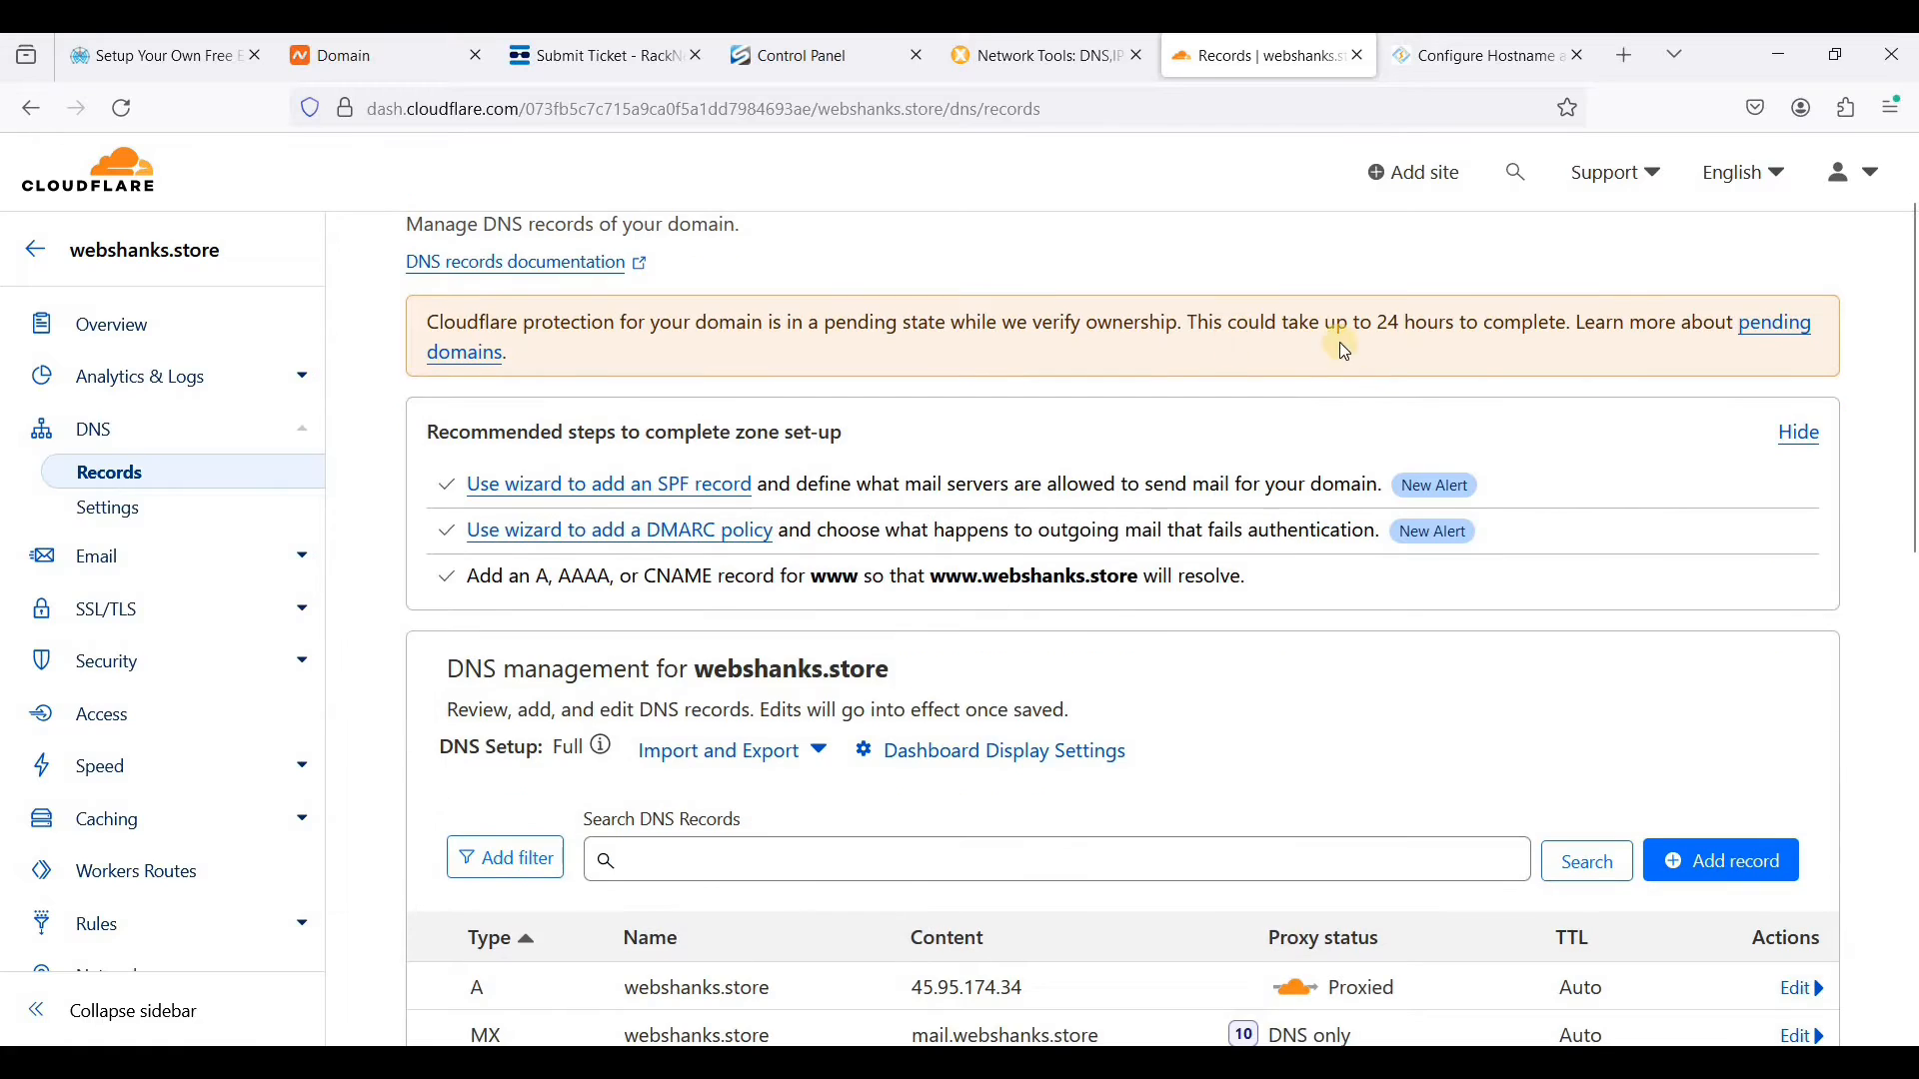
drag(1338, 322, 1427, 322)
click(1277, 330)
scroll(1267, 382, down, 4)
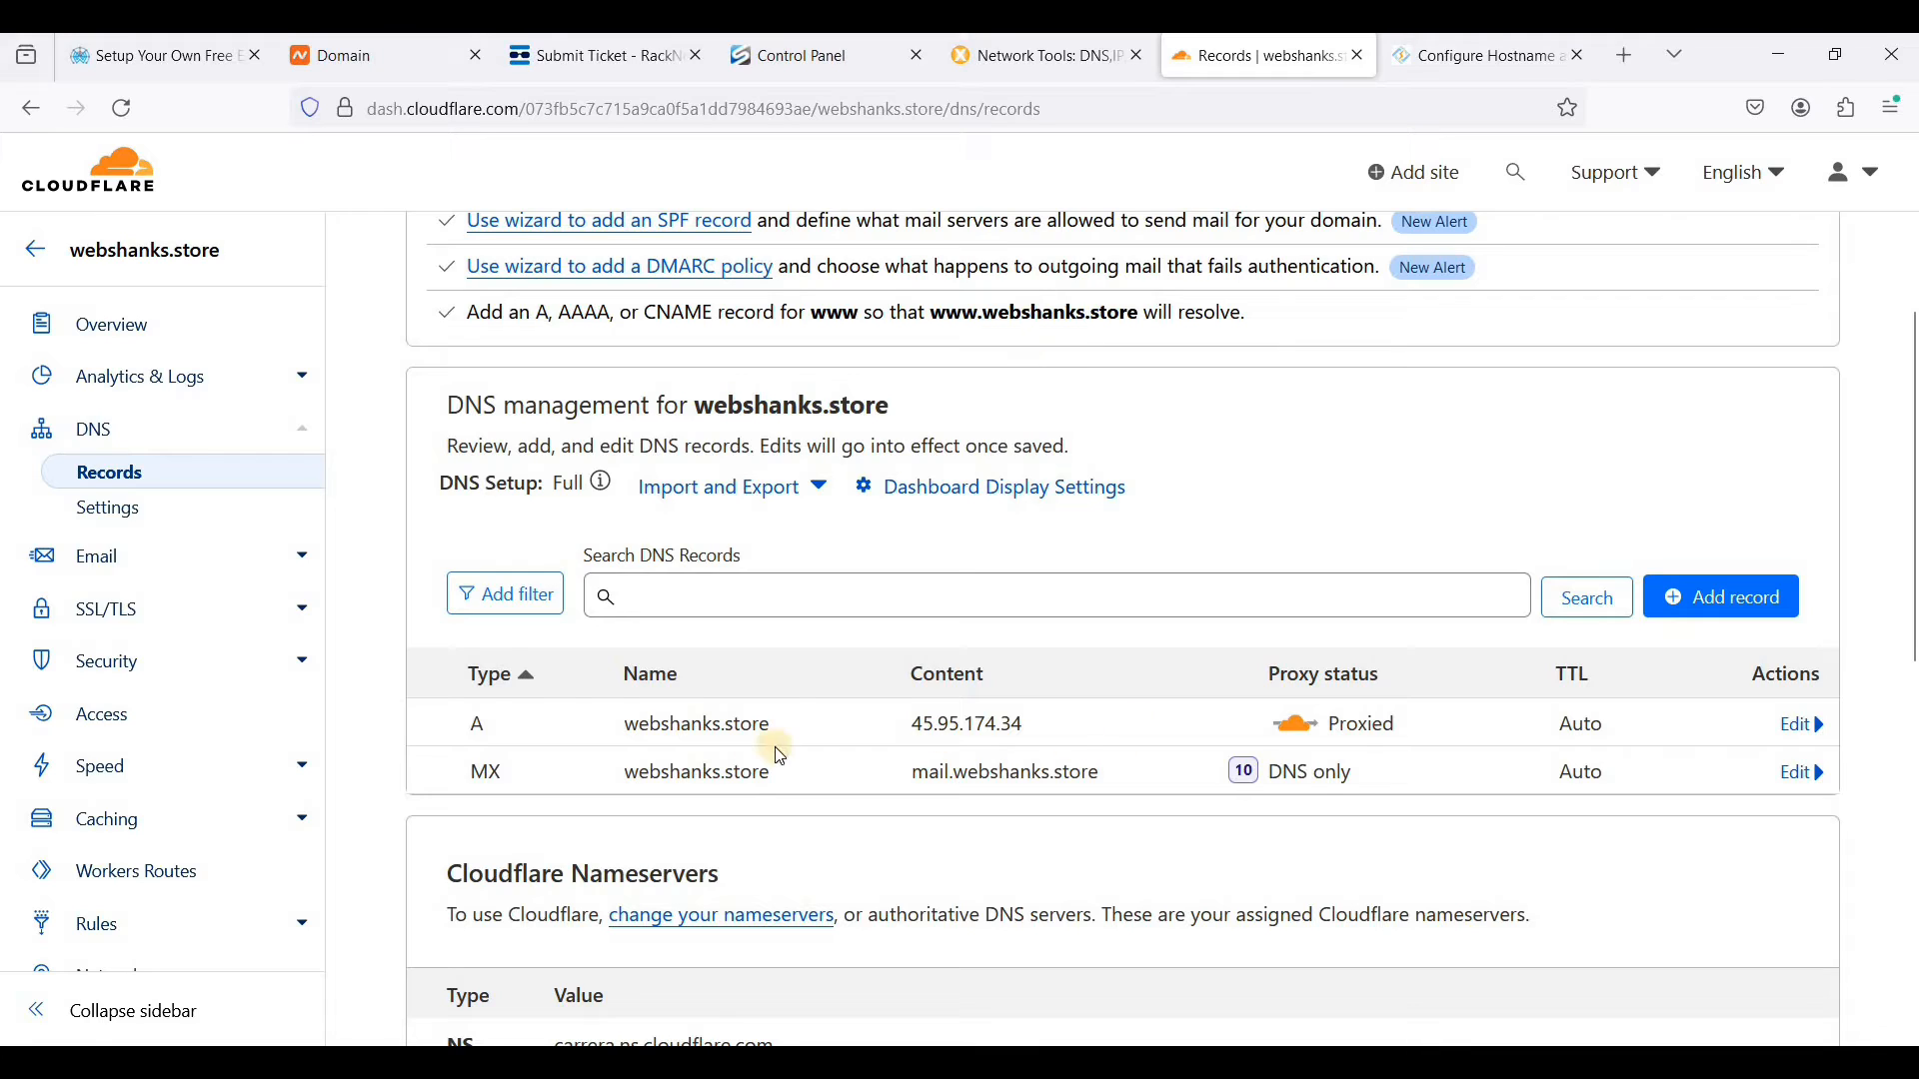
double_click(1027, 740)
click(1028, 739)
click(1020, 773)
scroll(1020, 772, down, 3)
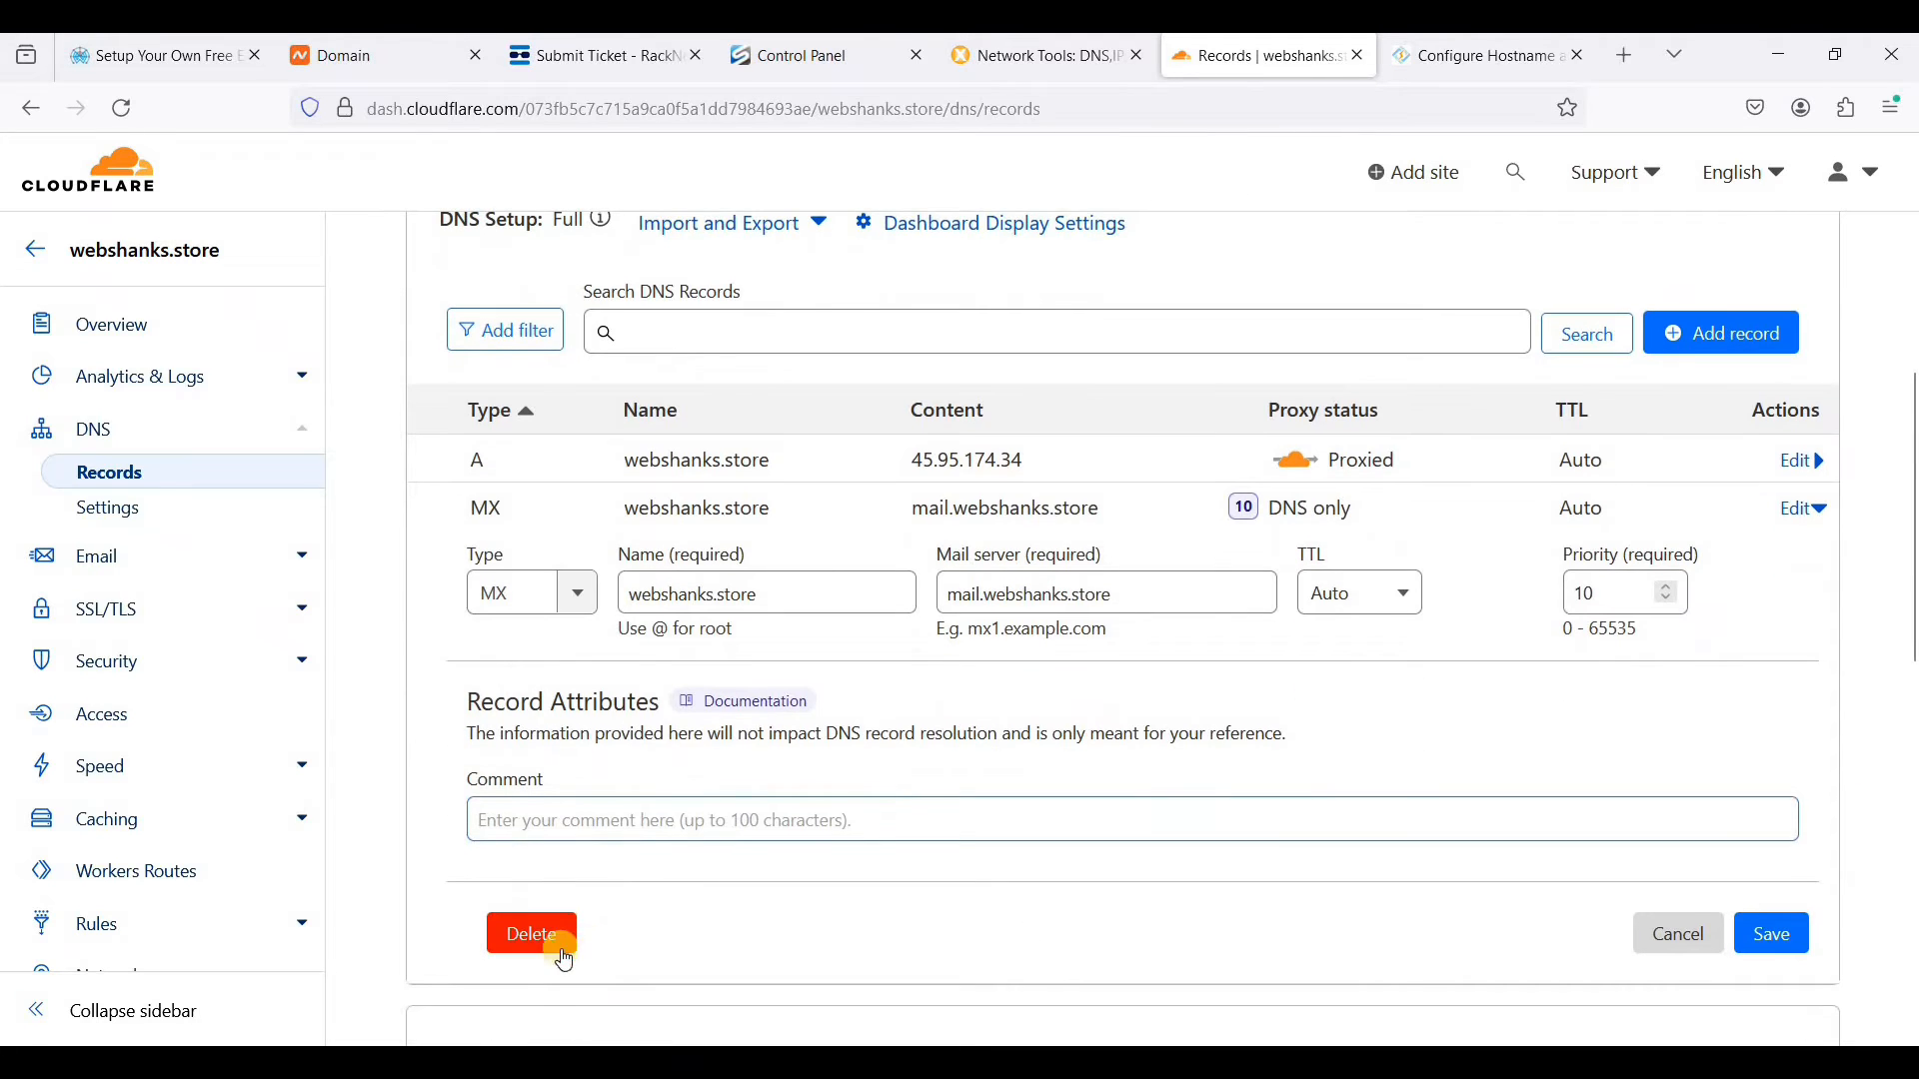
click(1409, 710)
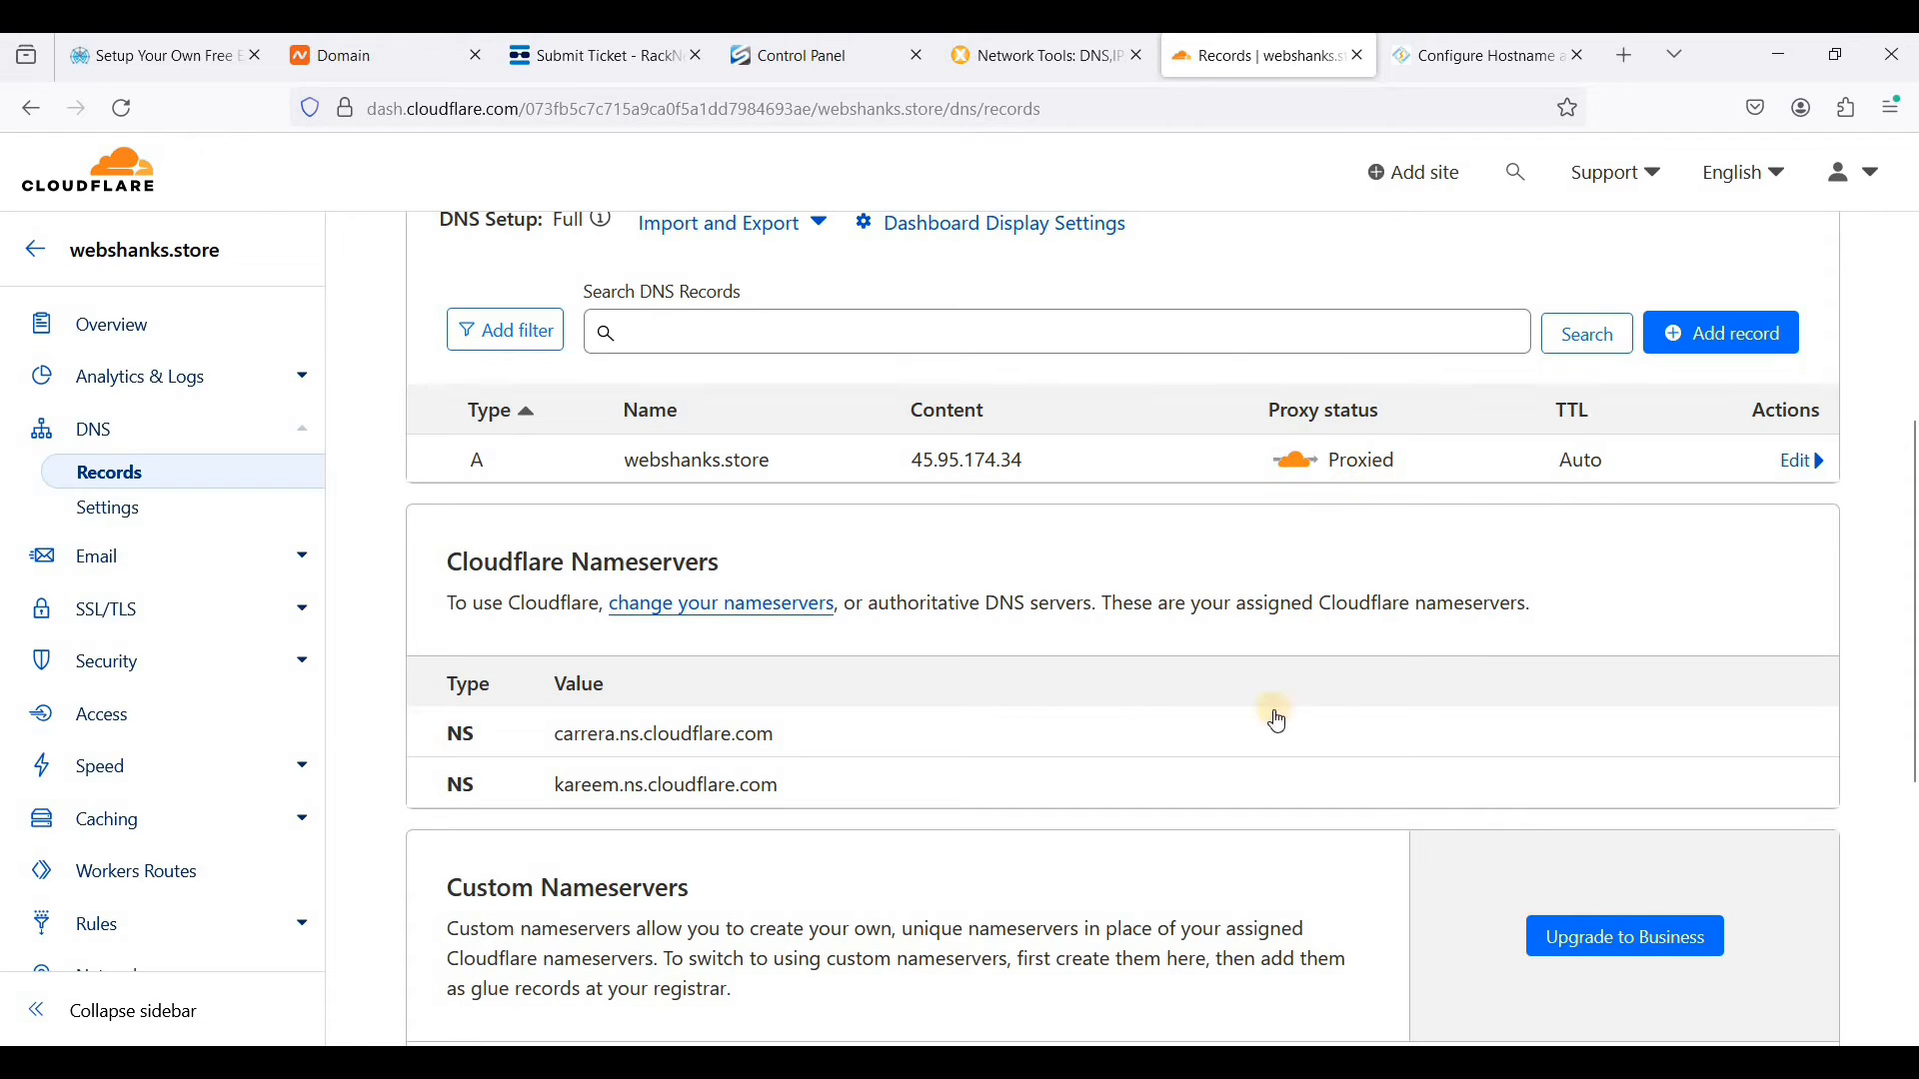
- Change the webshanks.store A record from proxied to DNS only and save it
scroll(1273, 716, up, 3)
click(1796, 740)
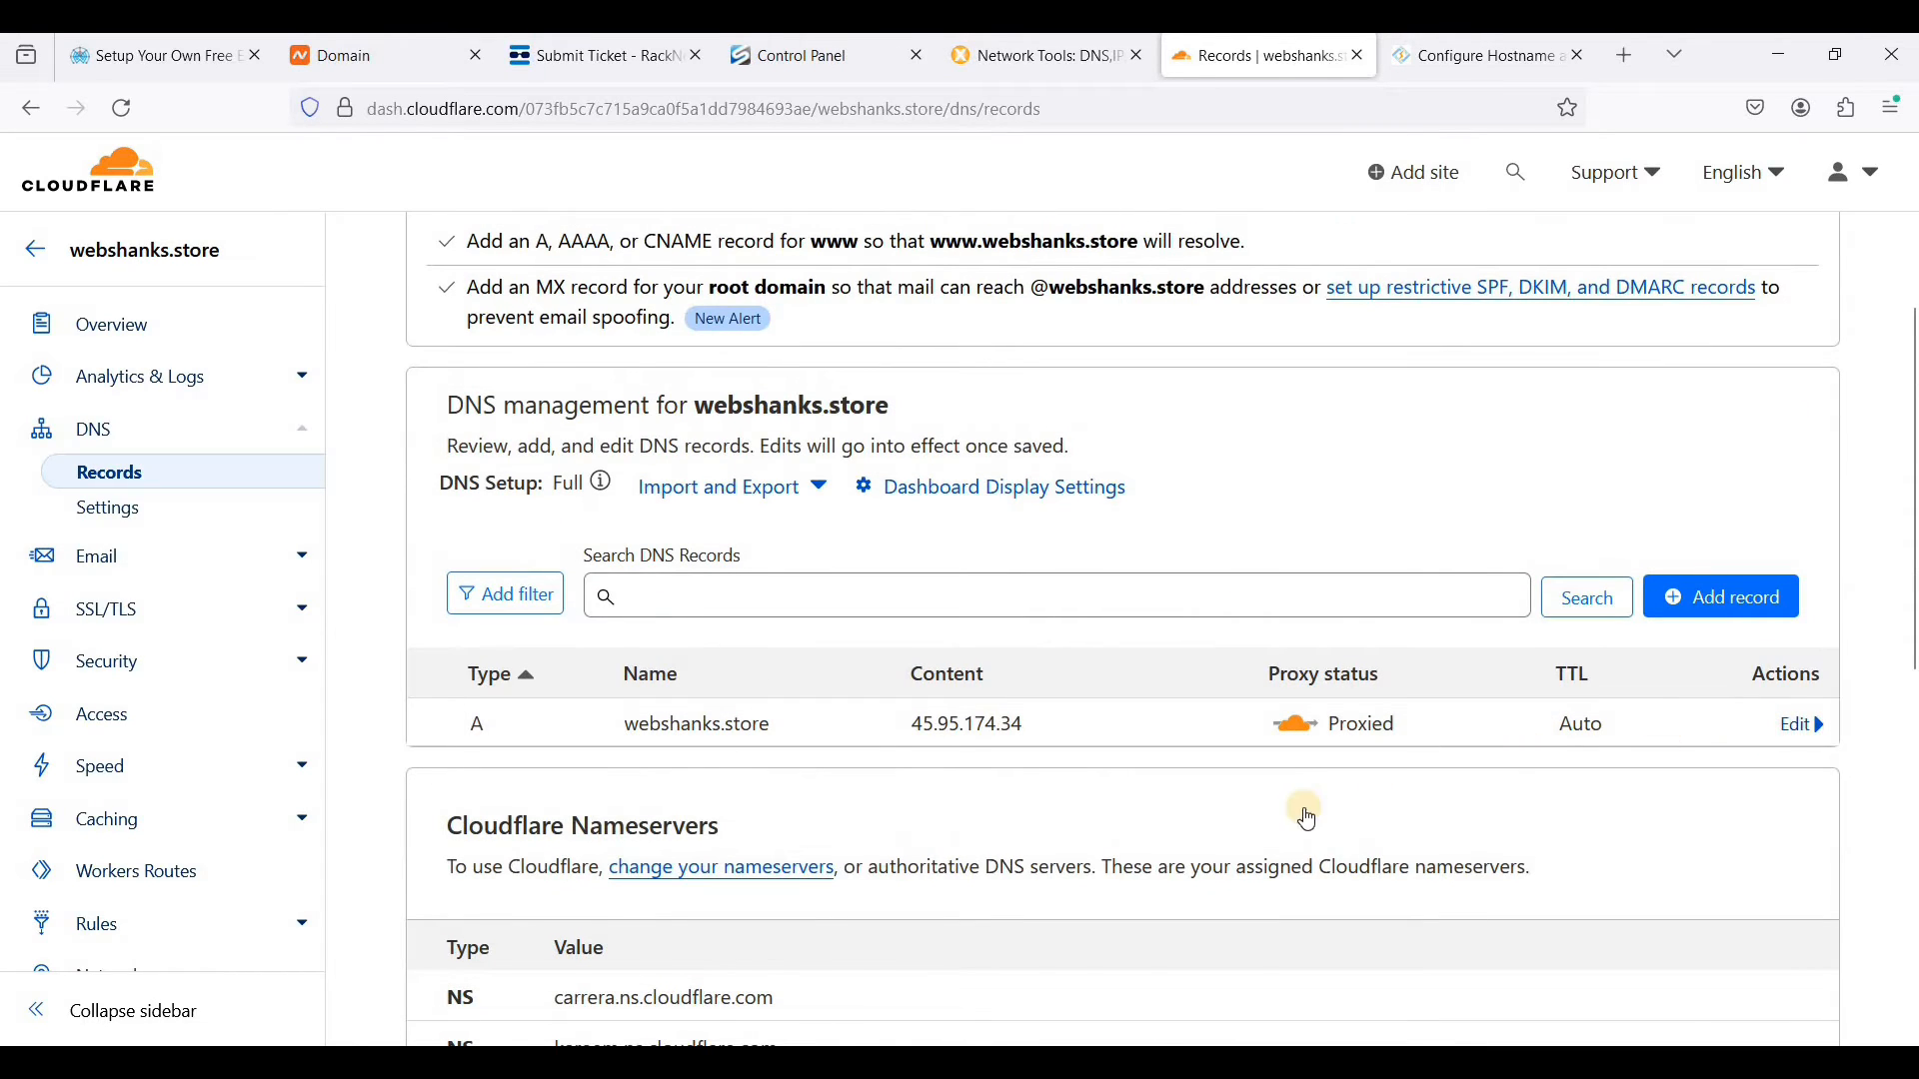
click(1325, 805)
scroll(1363, 779, down, 3)
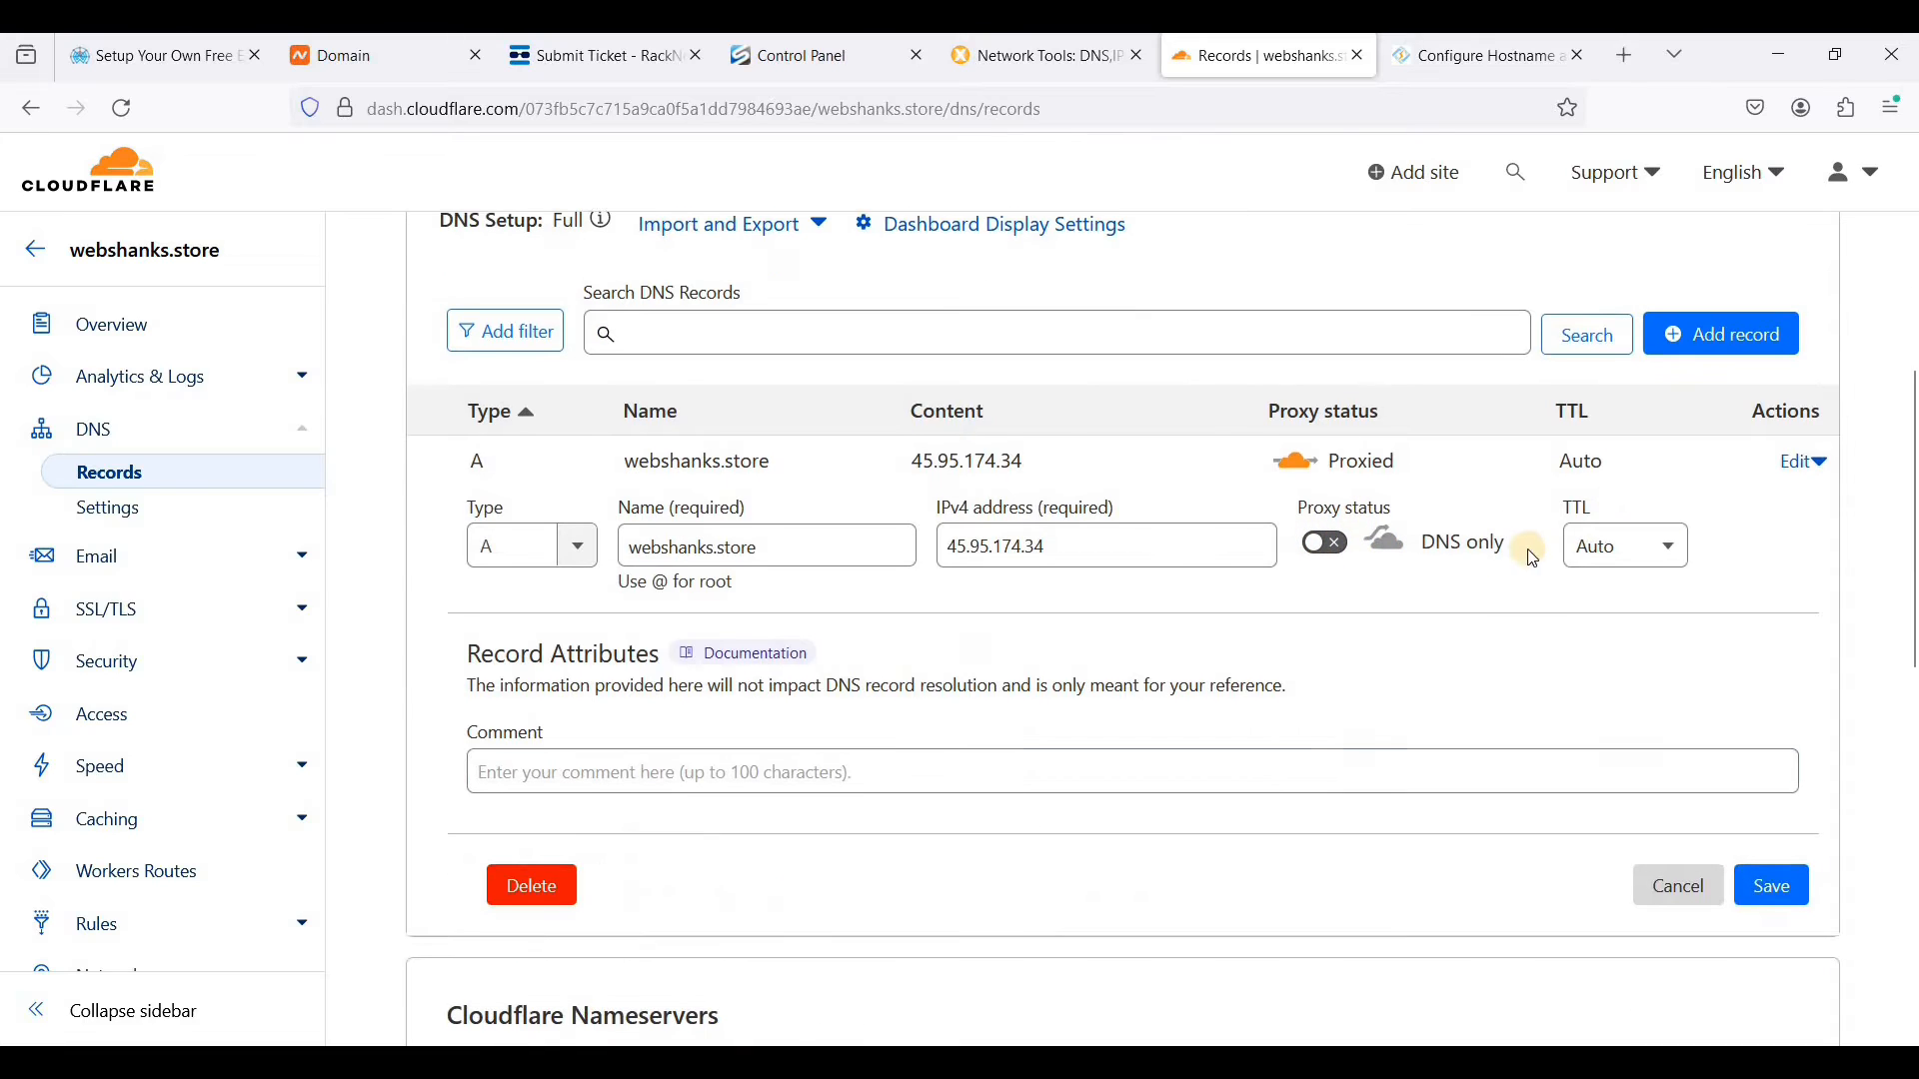
click(1784, 900)
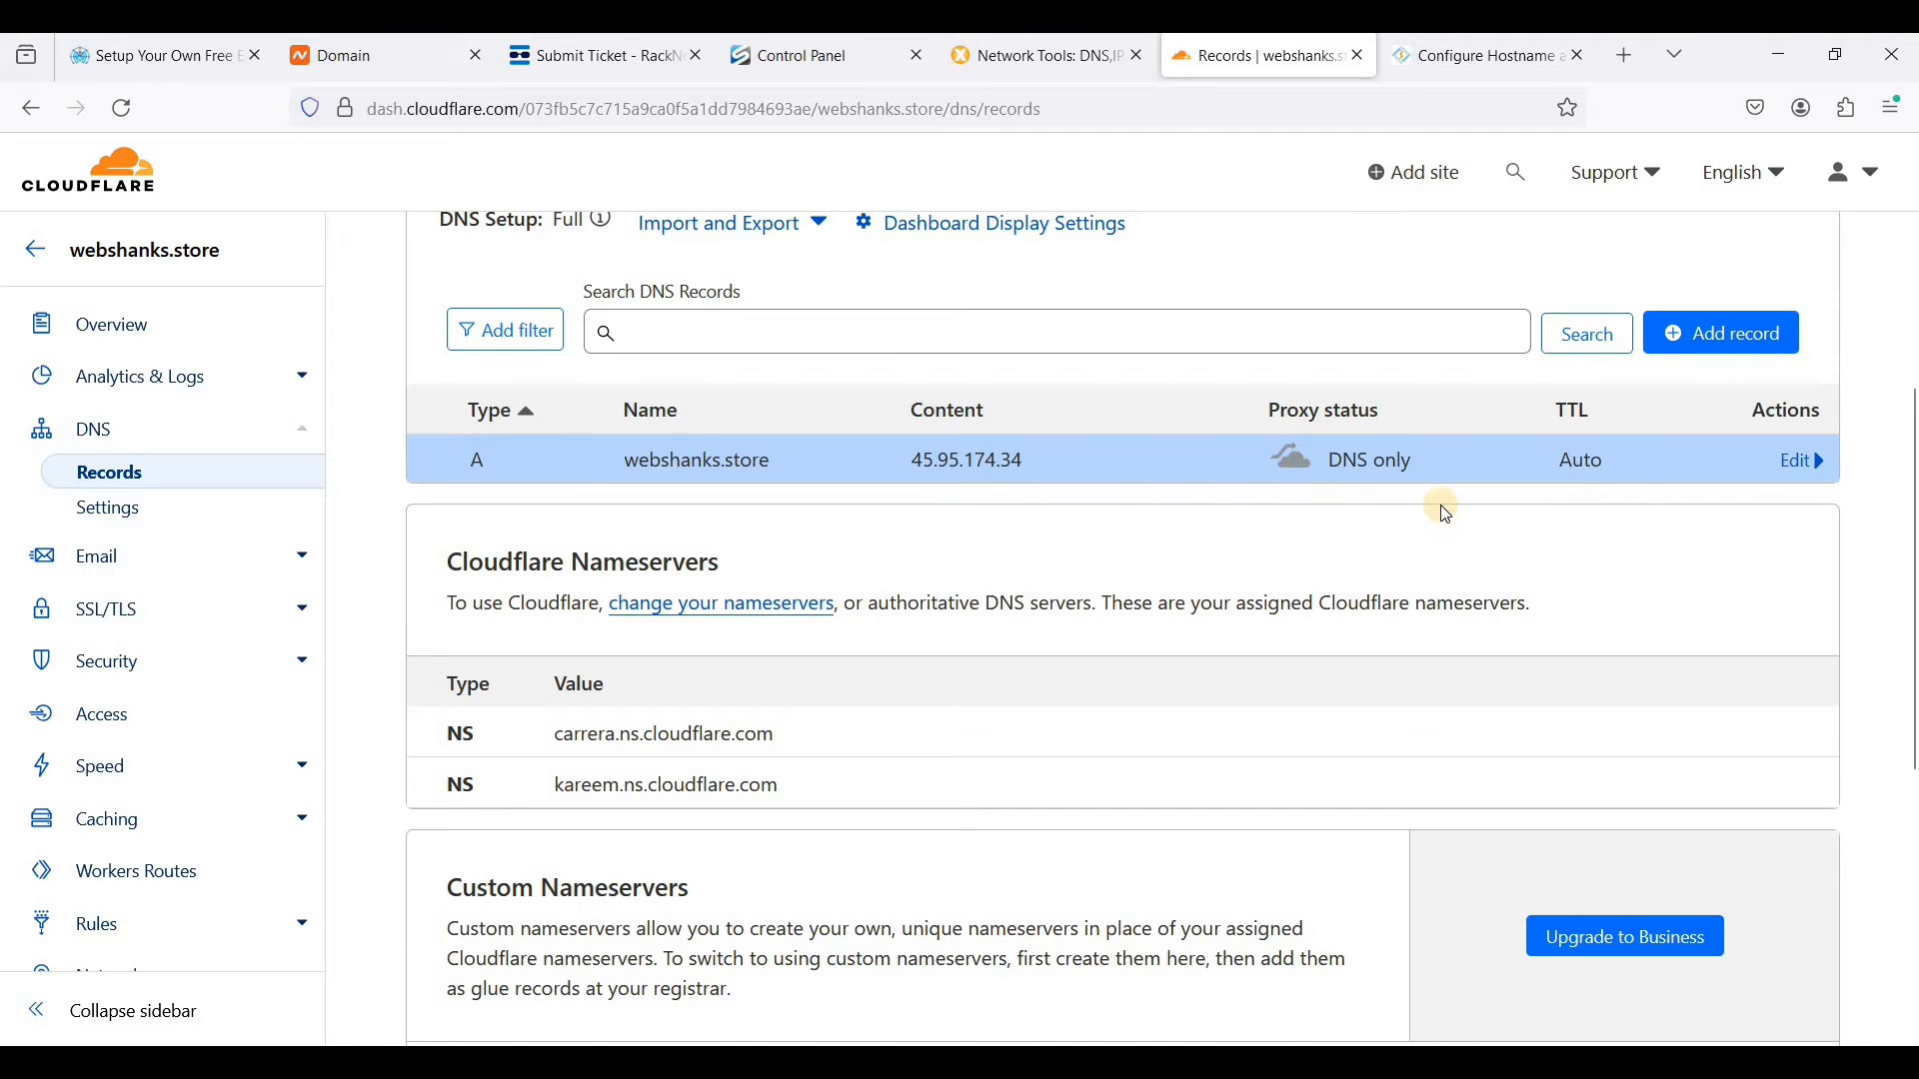
- Add an A record named mail pointing to 45.95.174.34, set to DNS only, and save it
scroll(1599, 499, up, 1)
click(1719, 469)
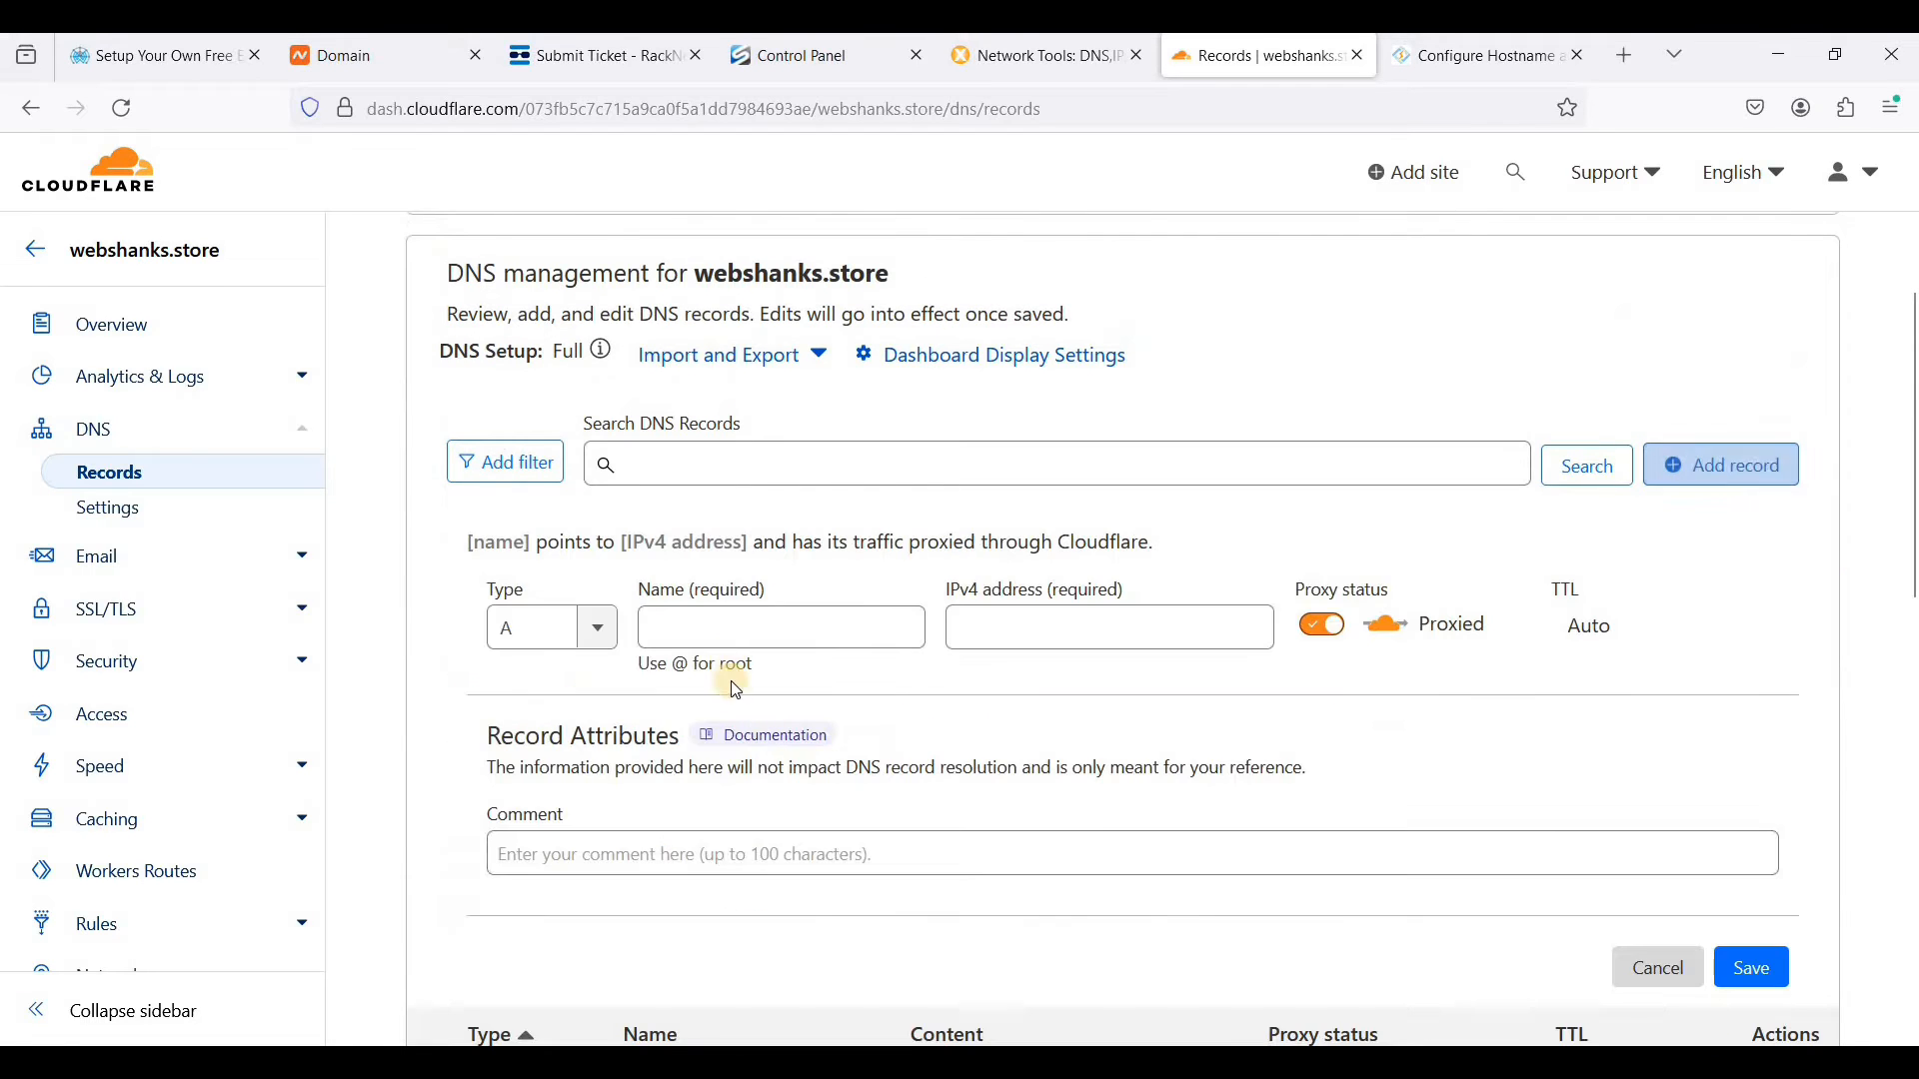
click(737, 639)
text(mail)
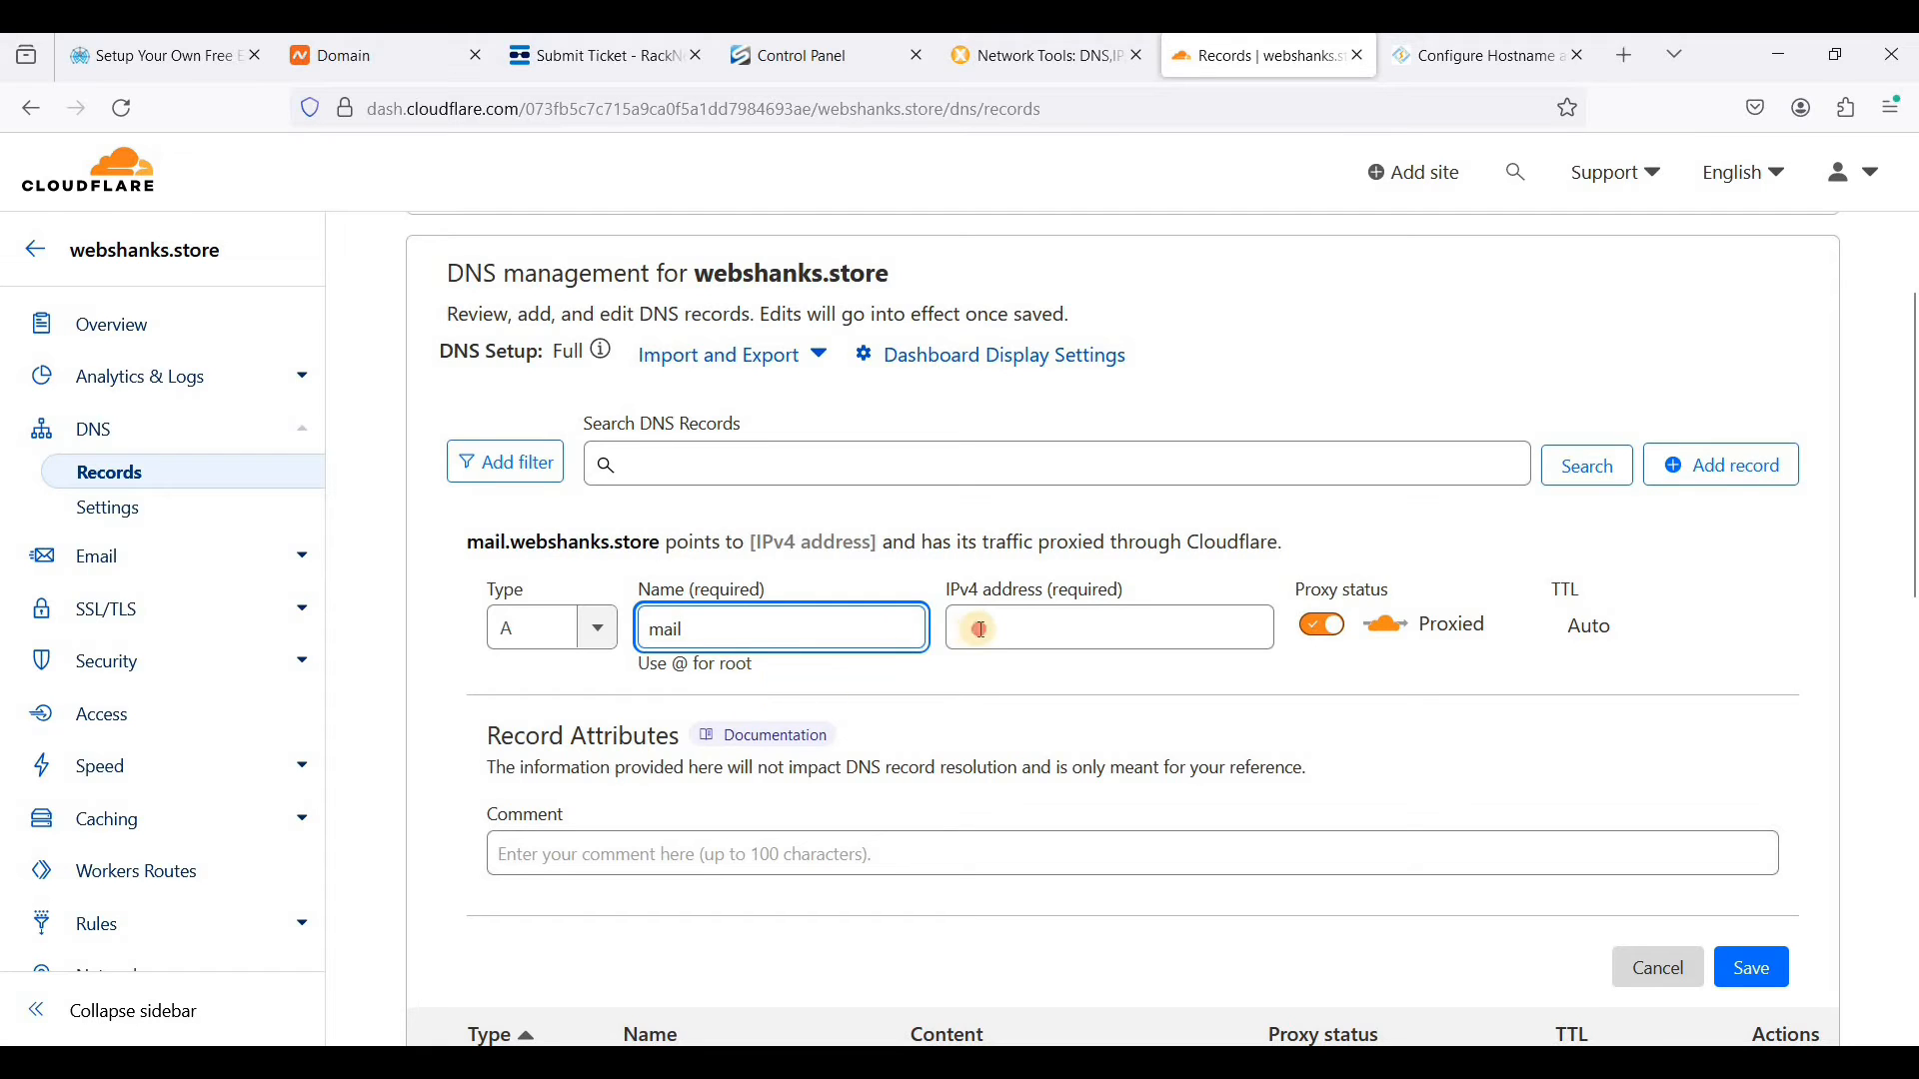
click(1079, 628)
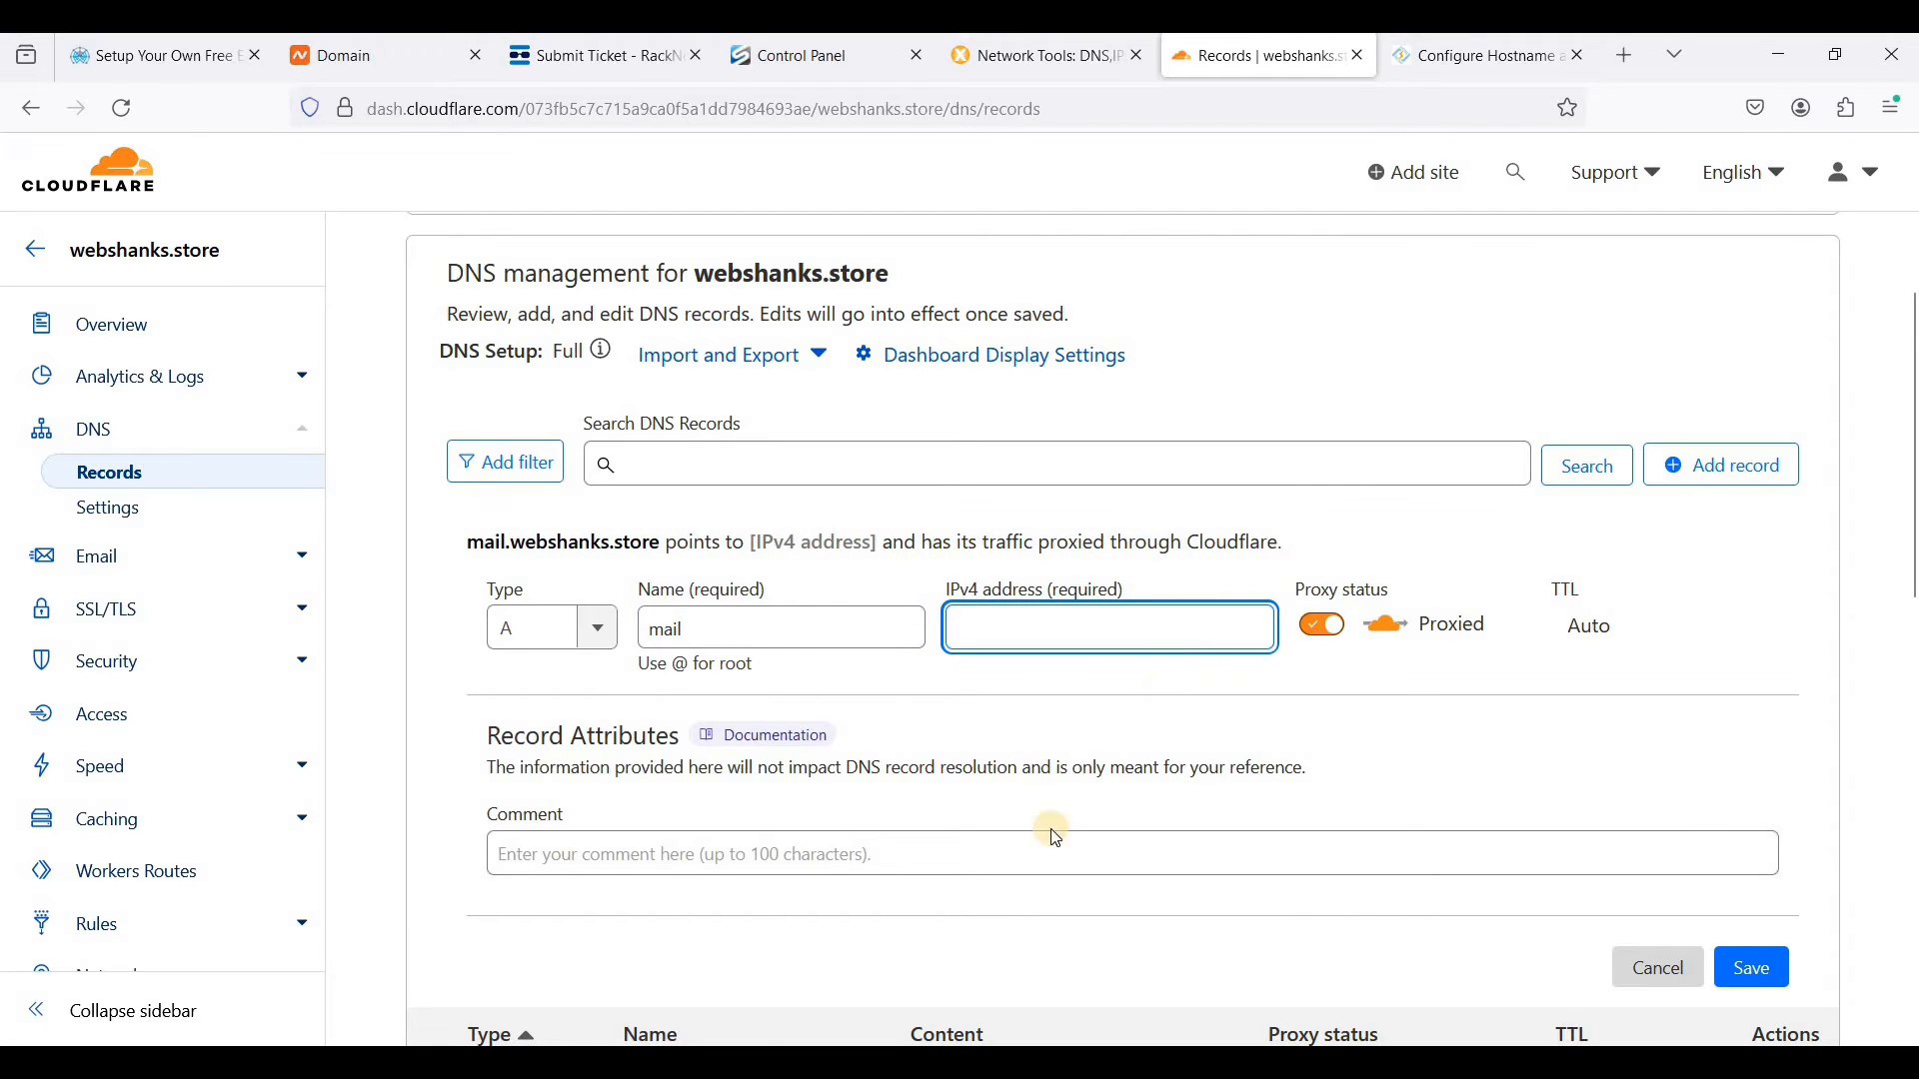
scroll(1040, 840, down, 1)
drag(912, 952, 1029, 955)
key(ctrl+c)
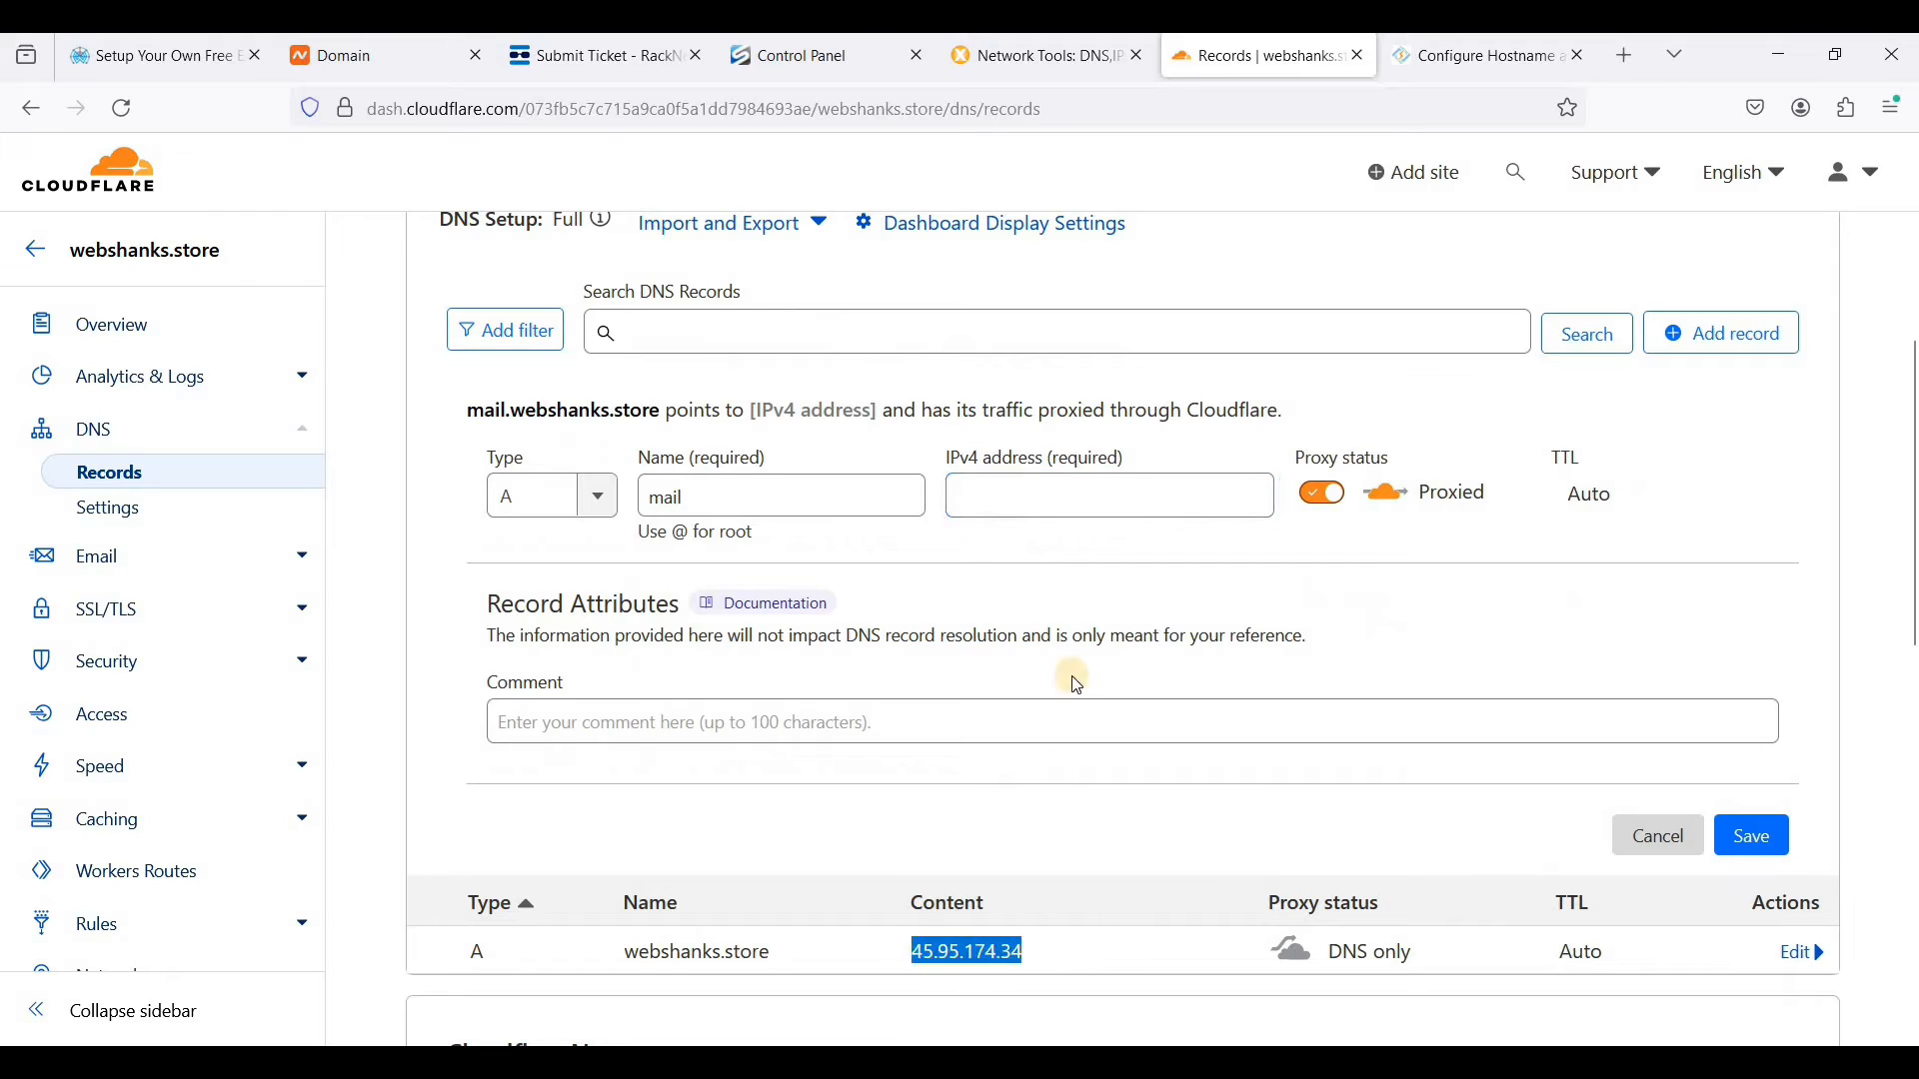
click(1272, 510)
key(ctrl+v)
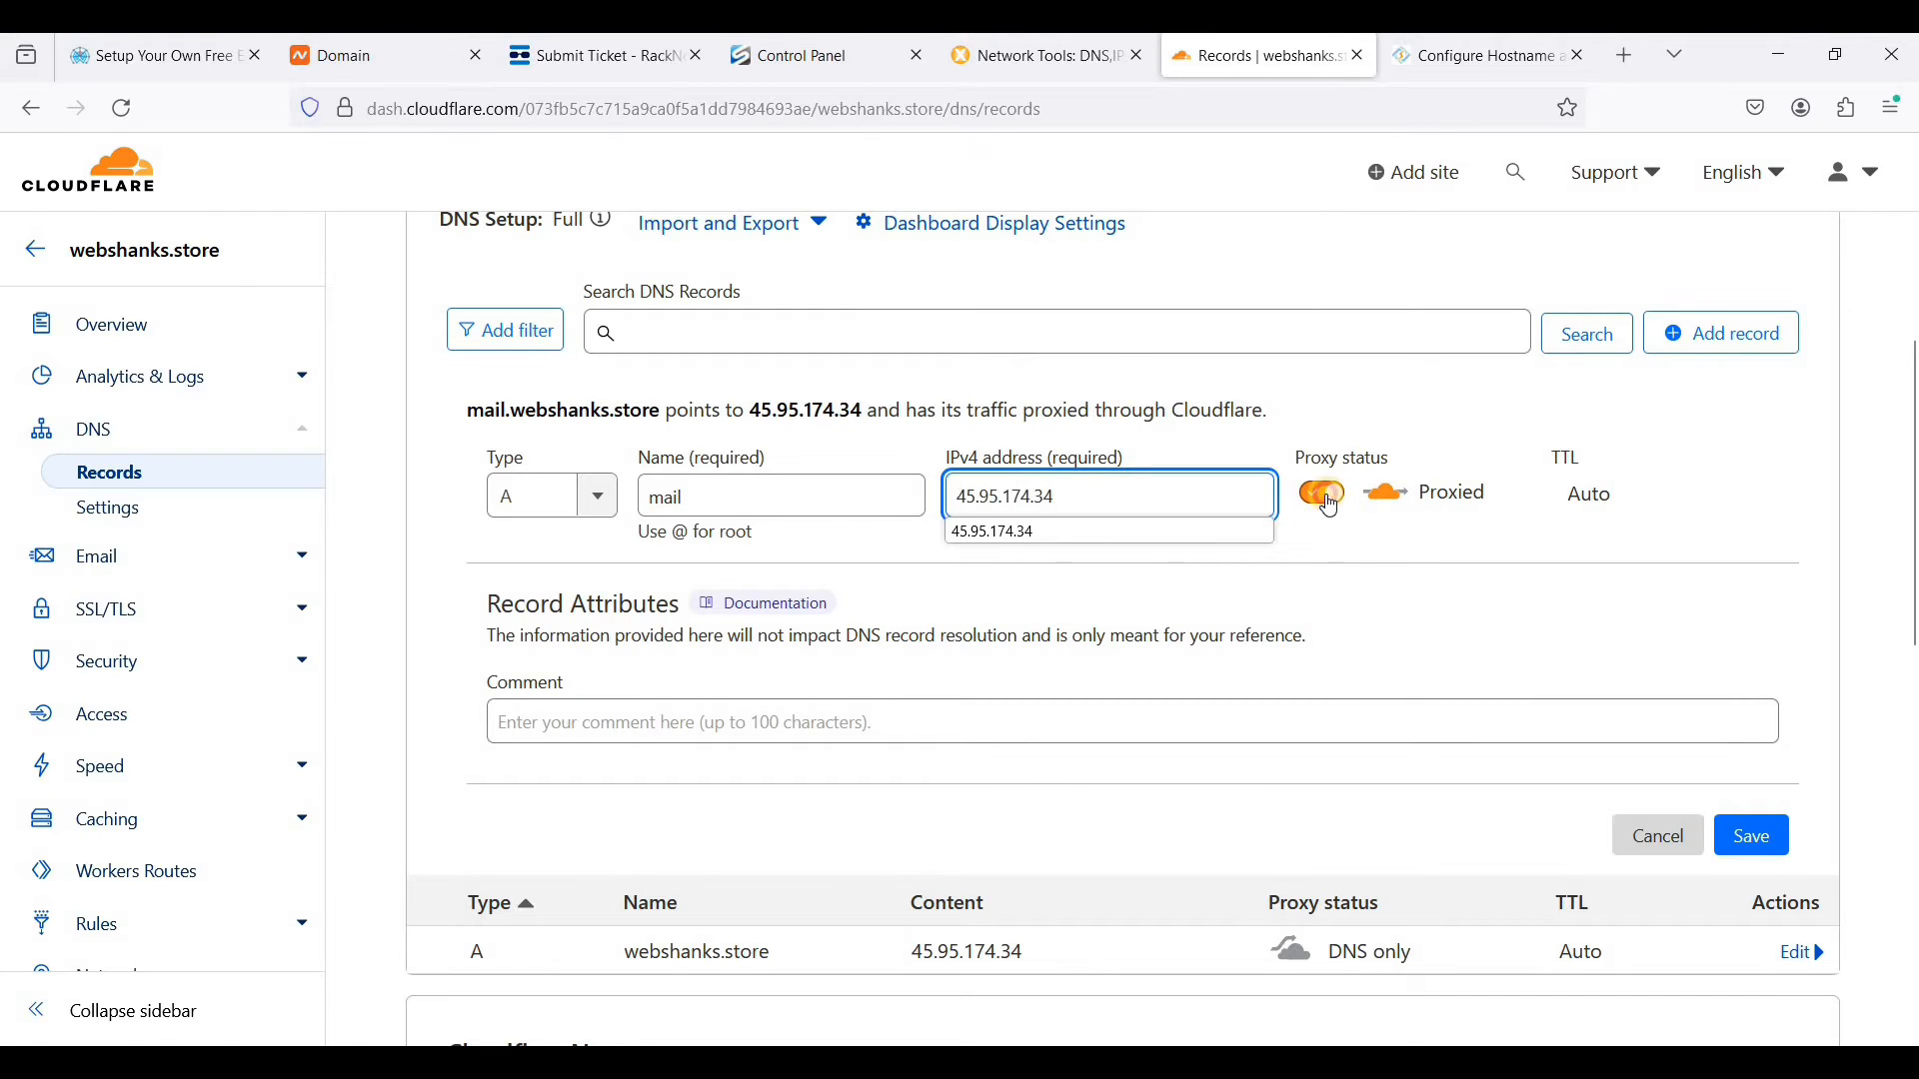
click(1327, 500)
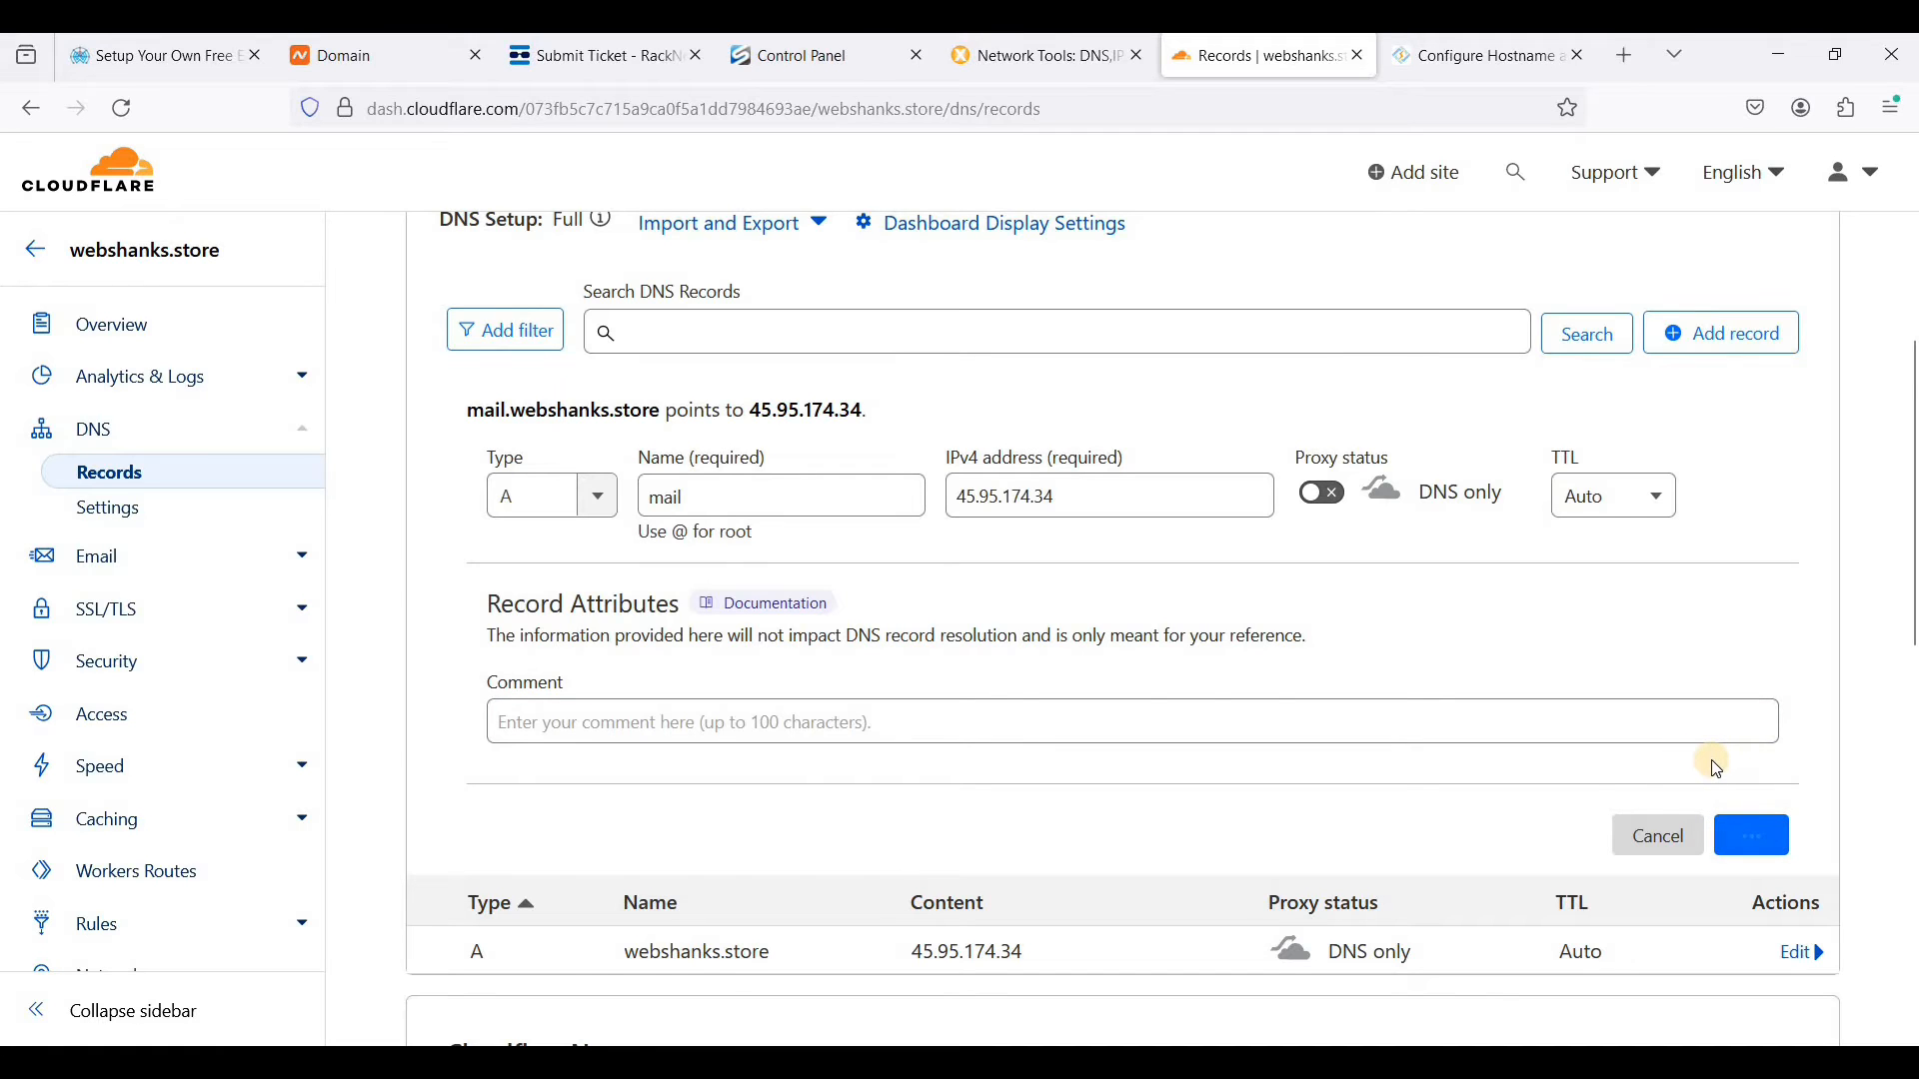
scroll(1276, 629, up, 1)
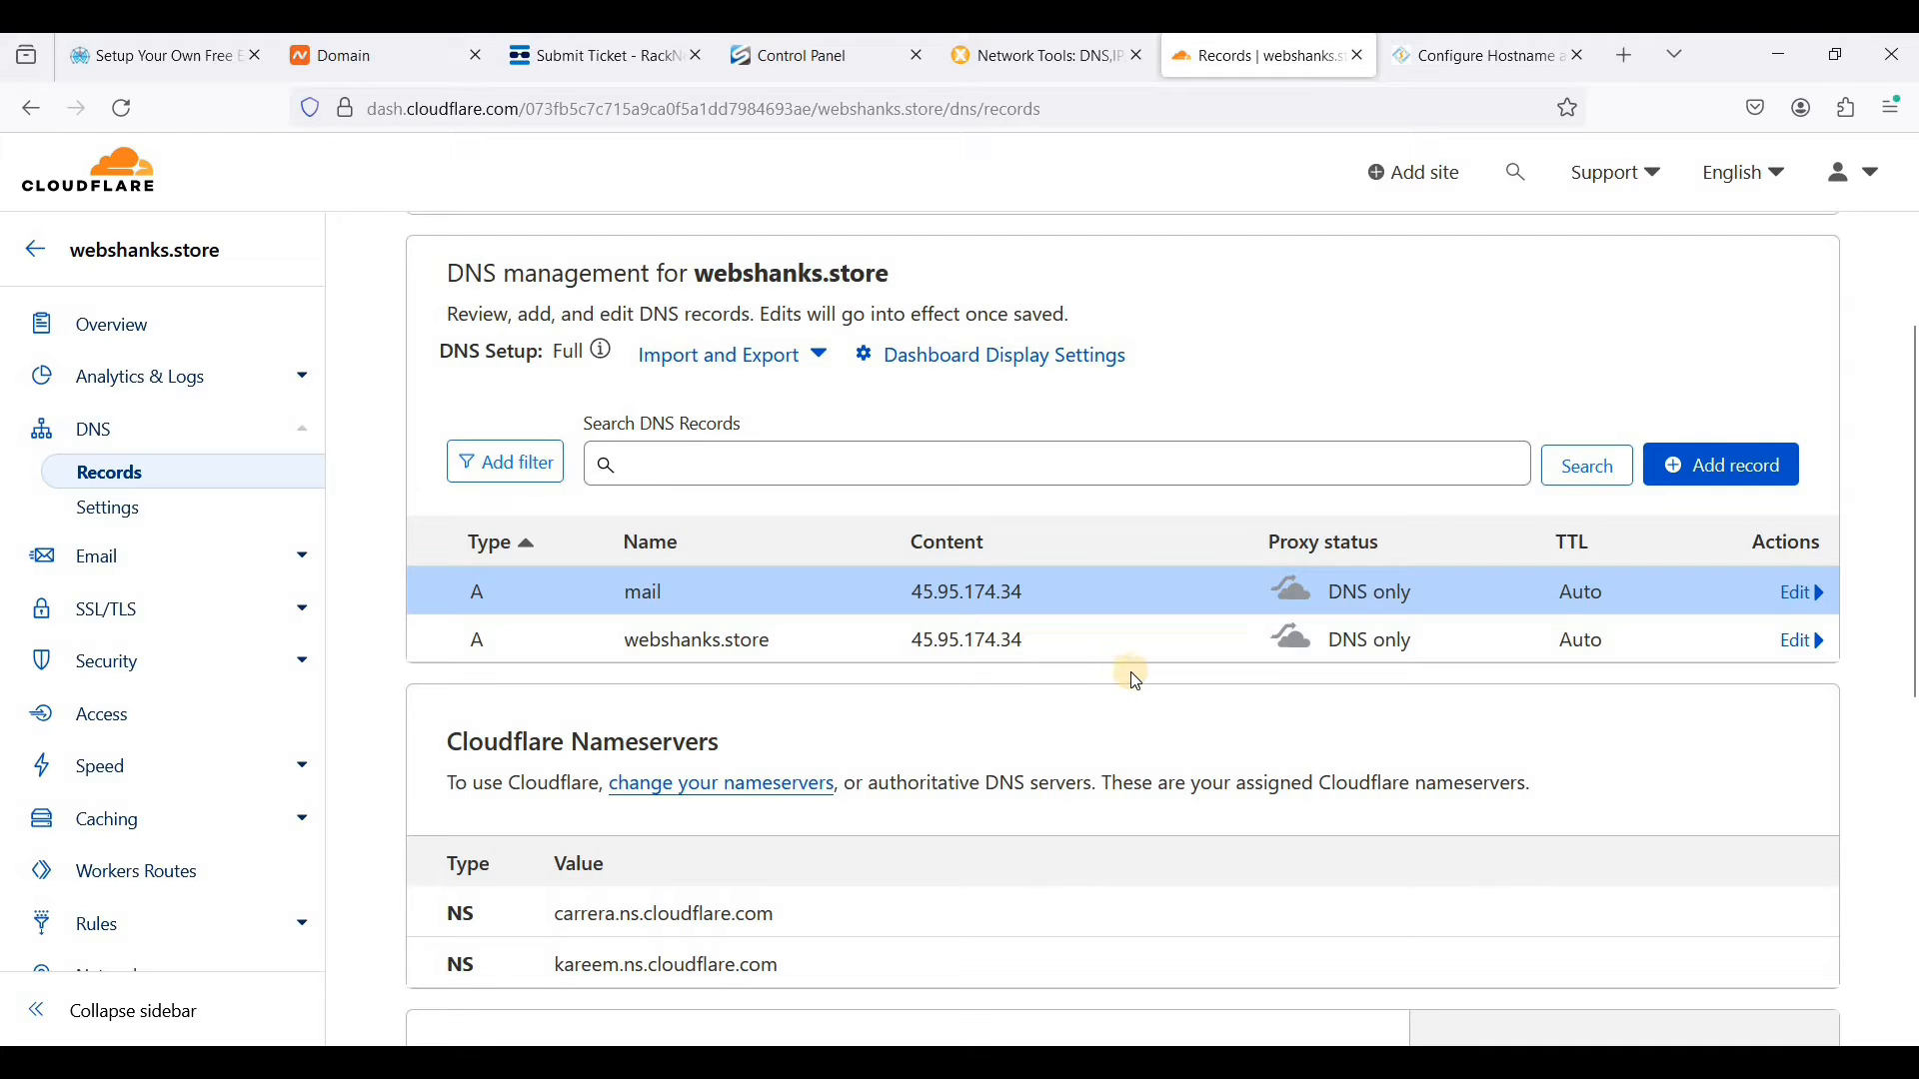
scroll(1140, 683, up, 3)
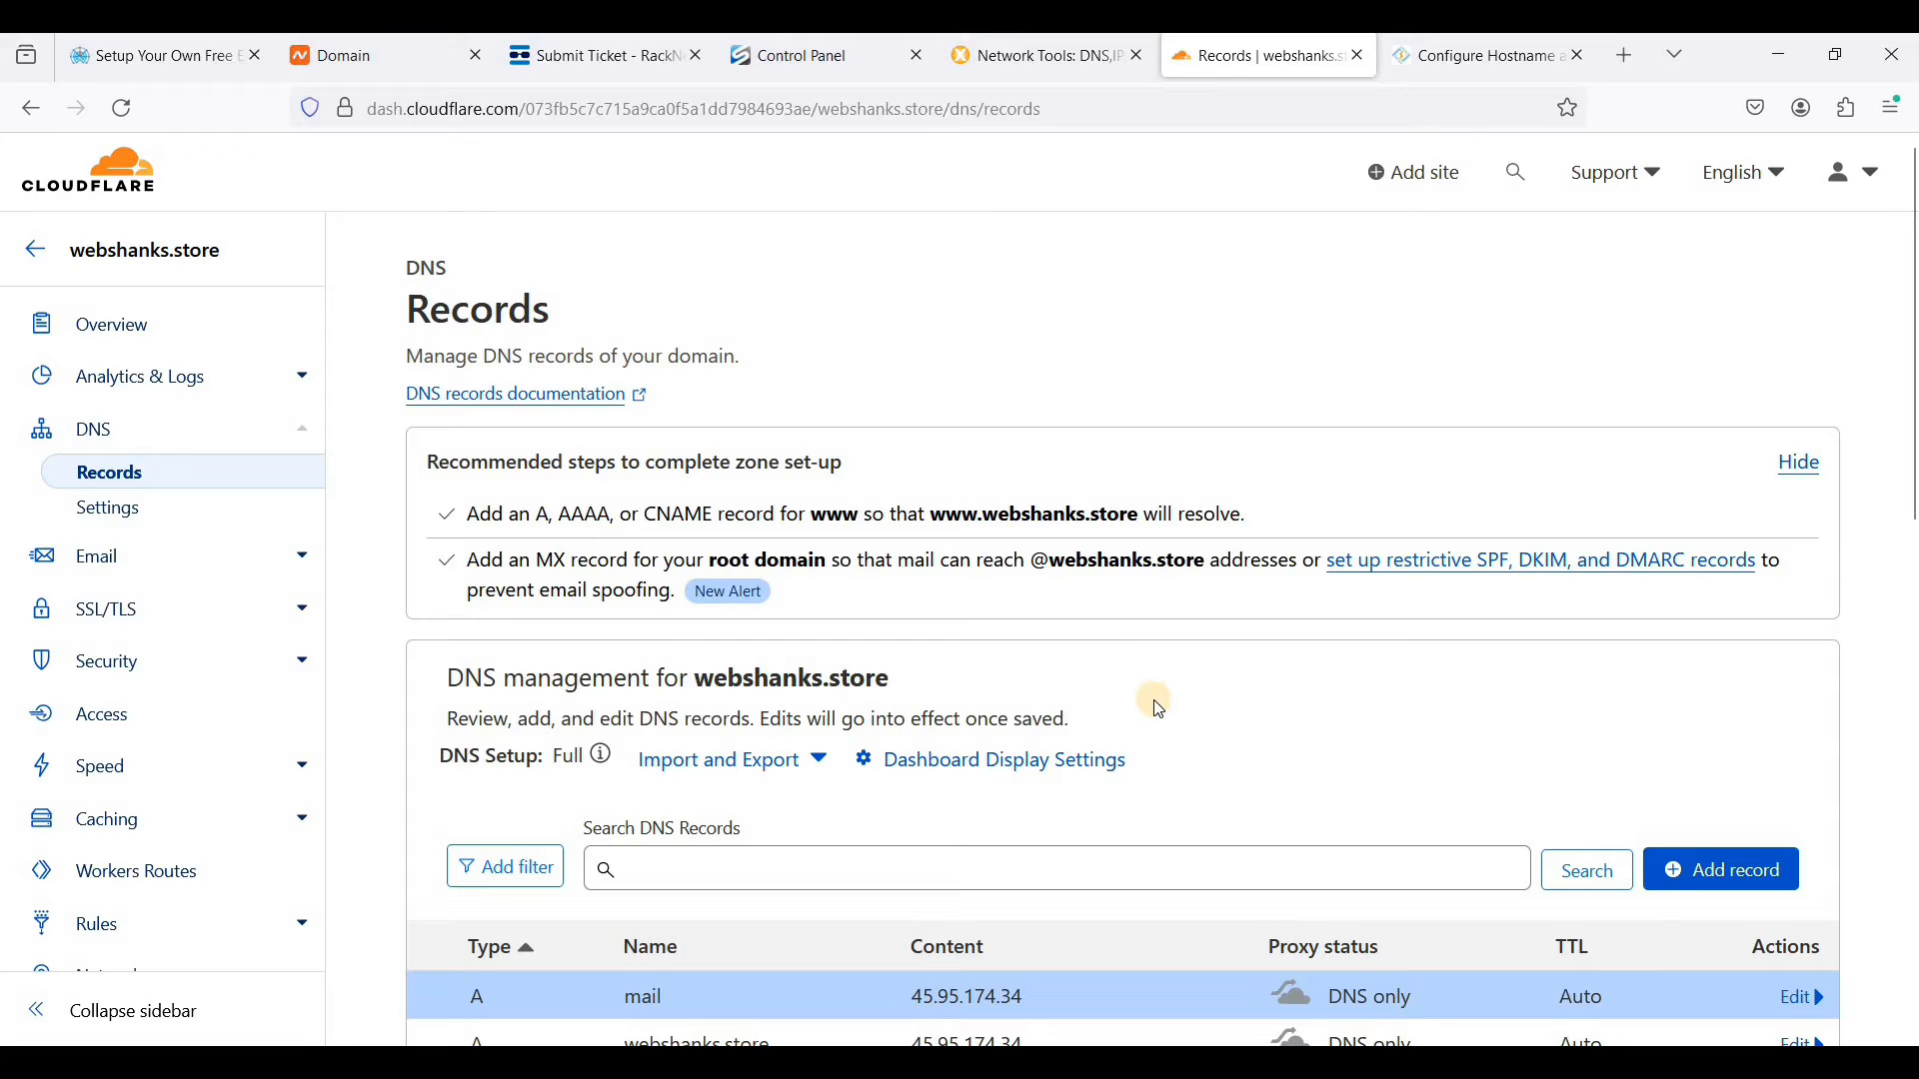
scroll(1159, 710, down, 1)
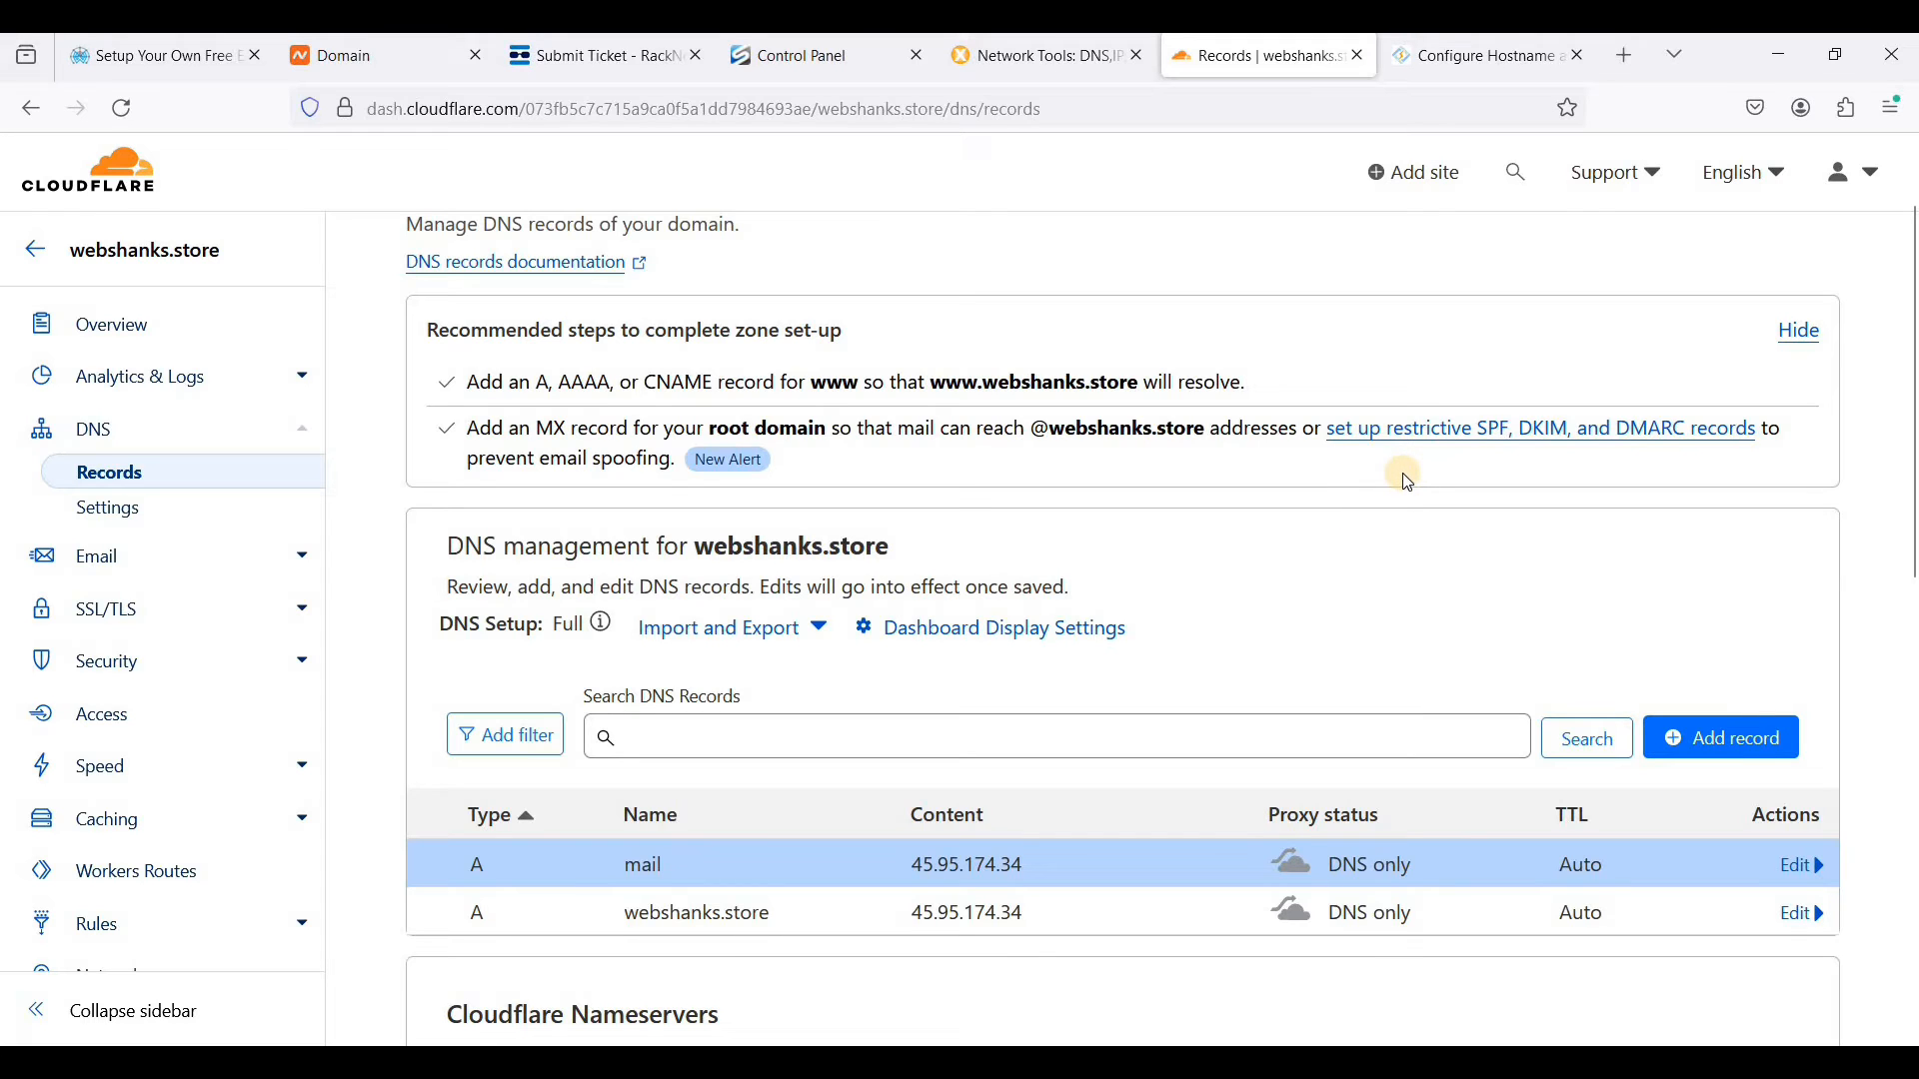
- Switch to CyberPanel's initial configurations, set the hostname to mail.webshanks.store, and start the configuration without skipping the rDNS/PTR check
click(1469, 60)
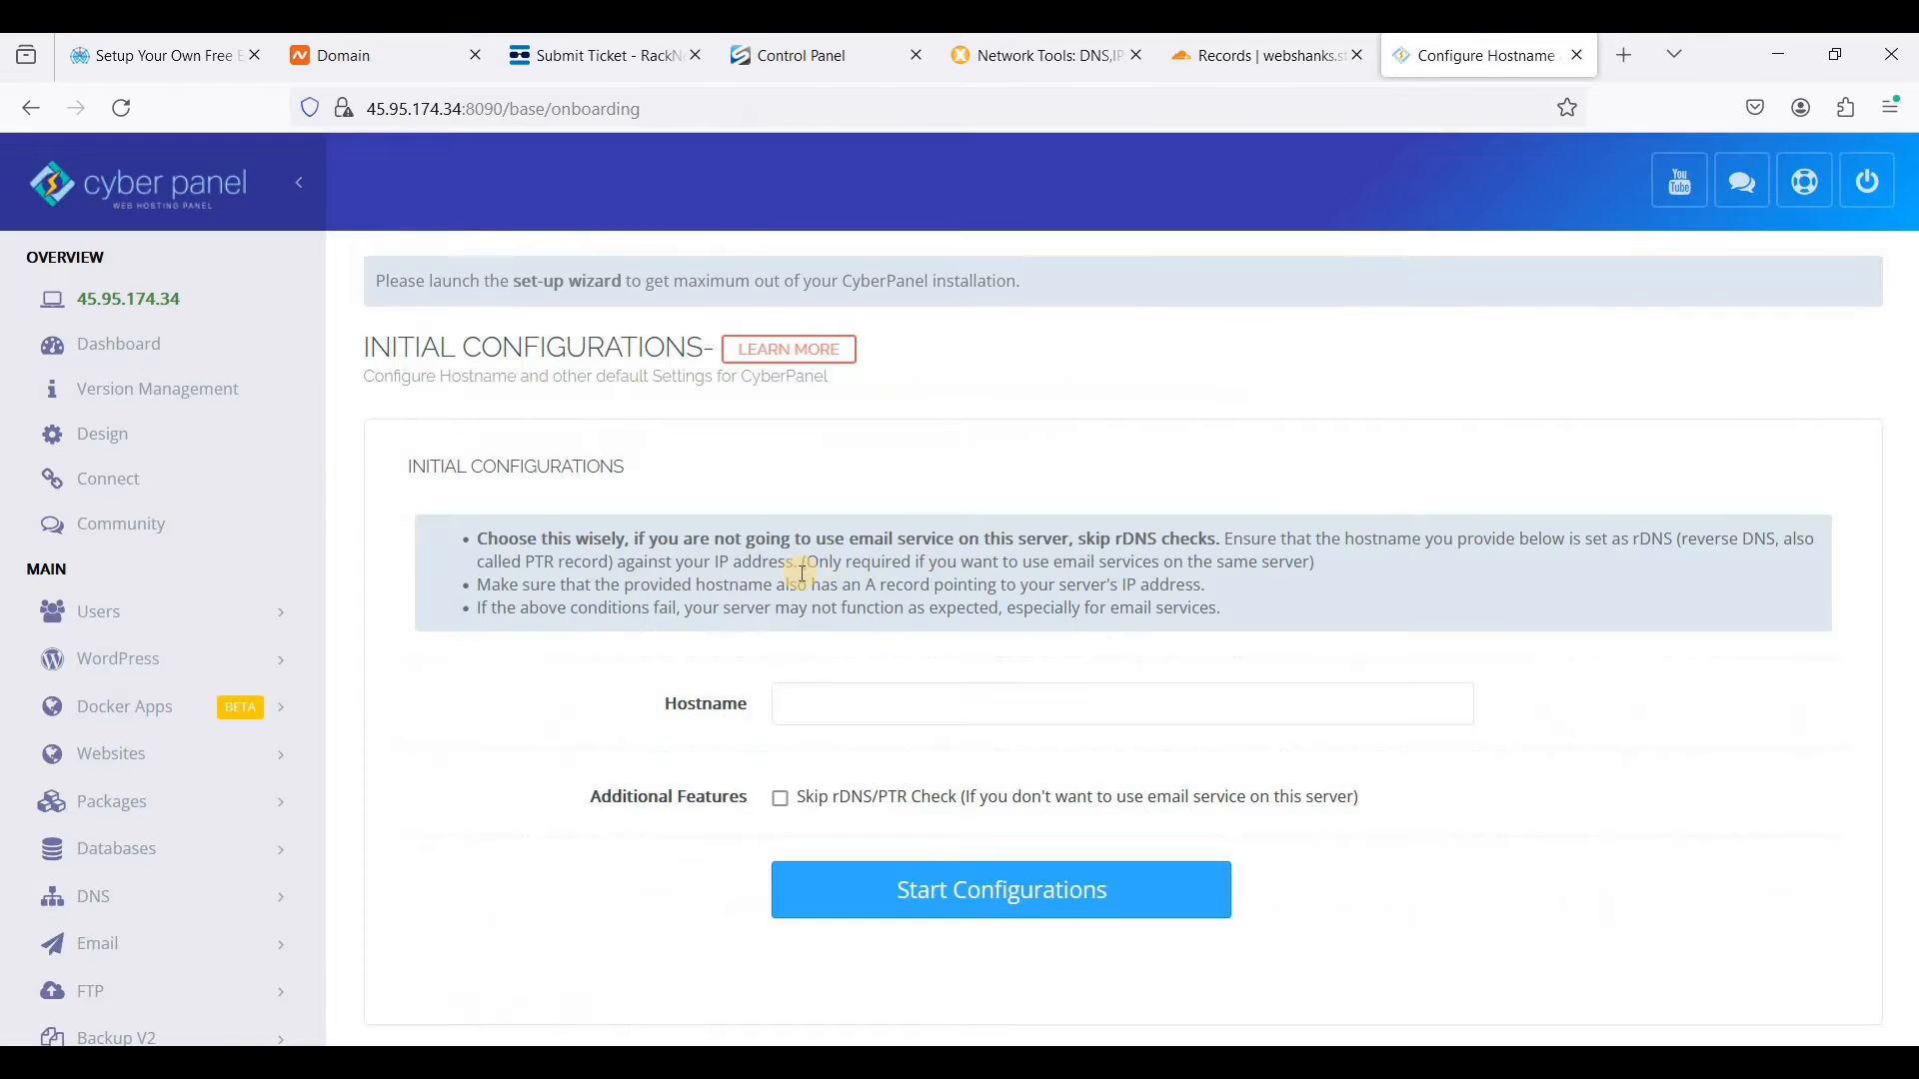
click(940, 697)
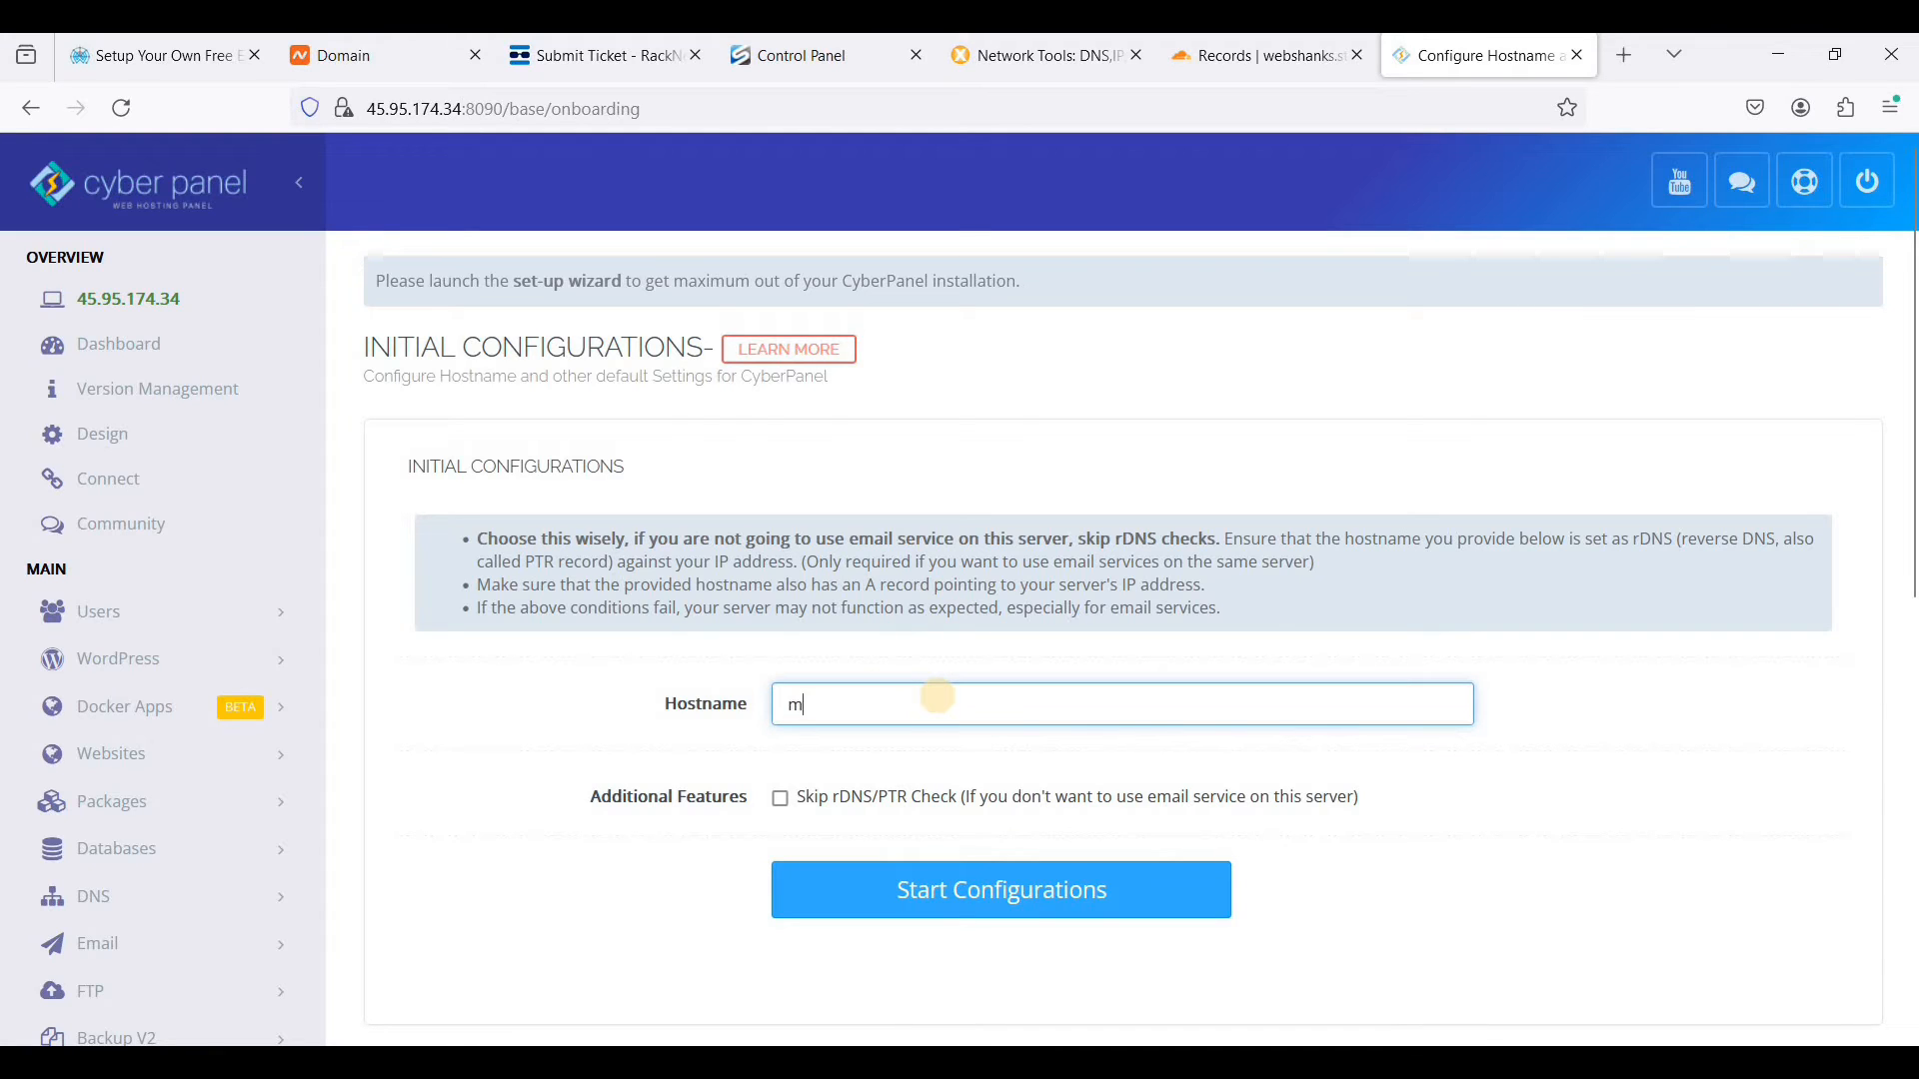
text(mail.webshanks.store)
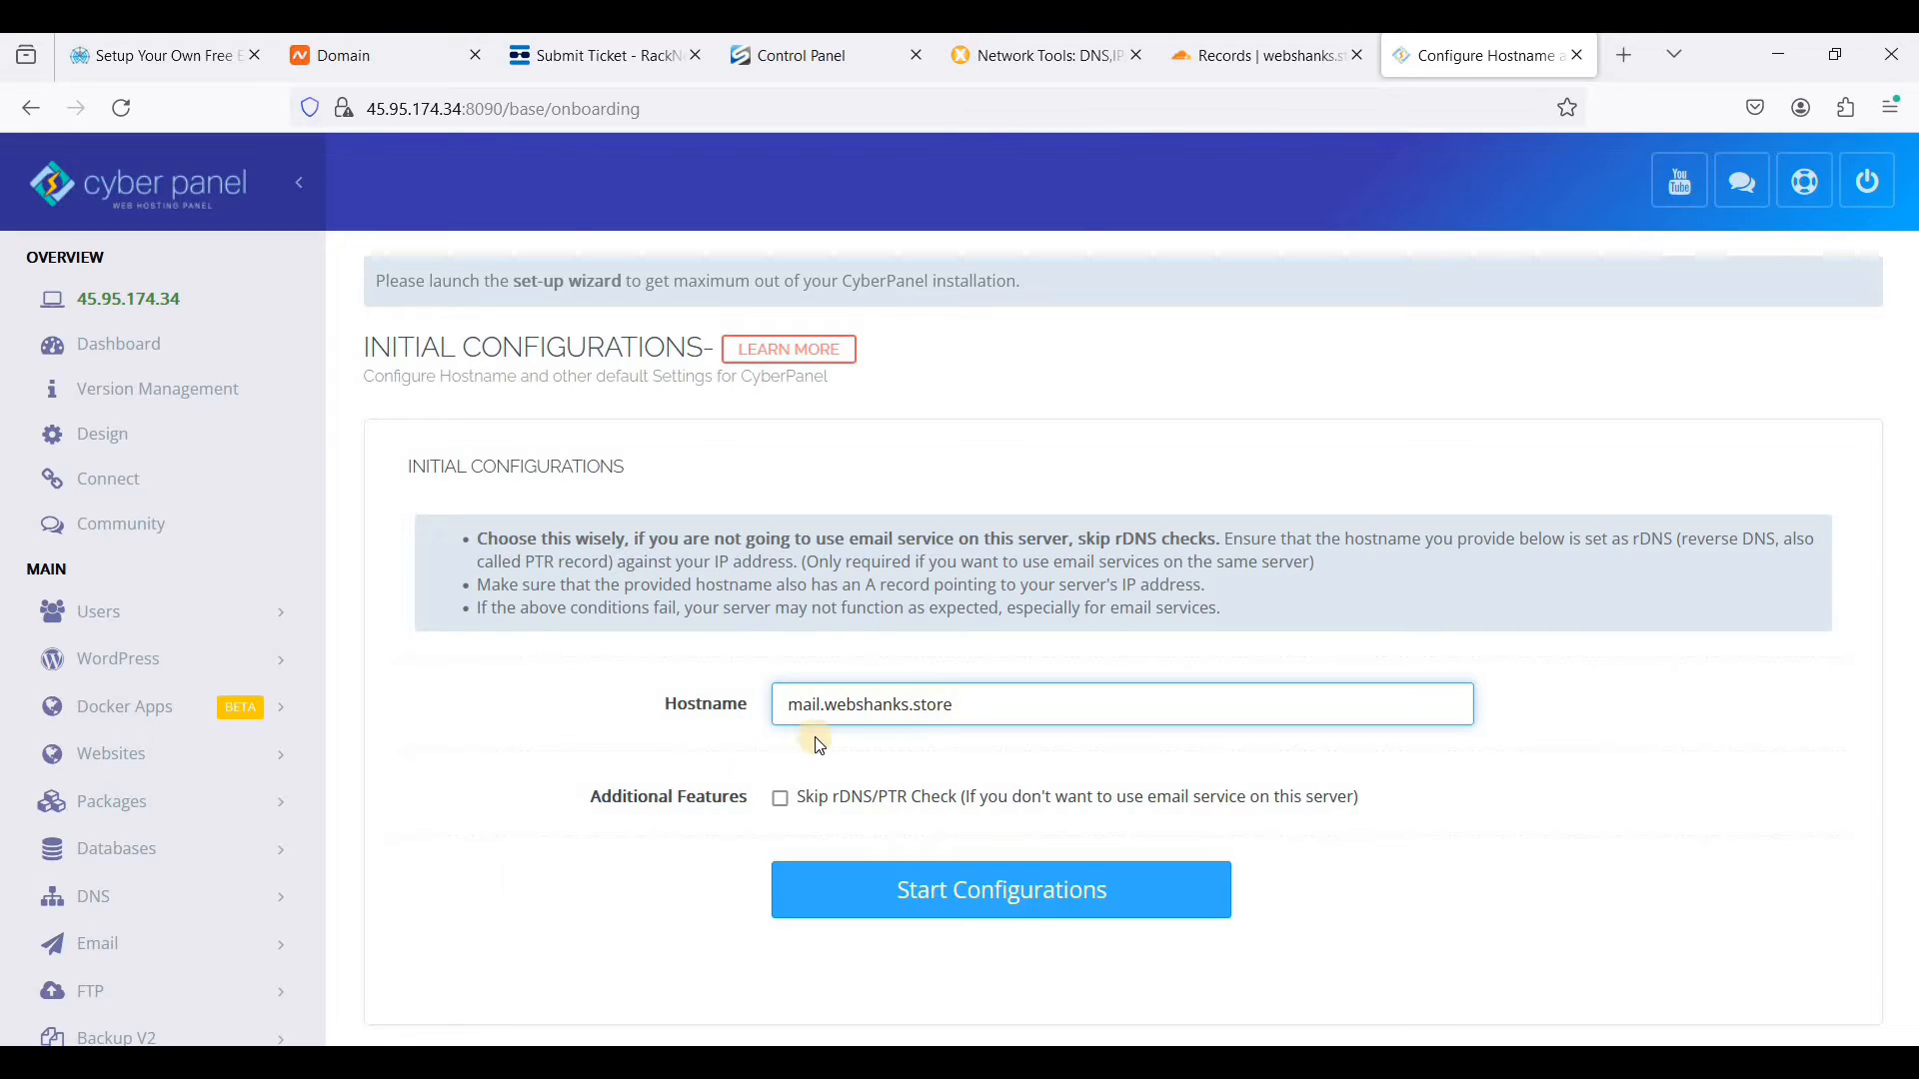
click(1078, 650)
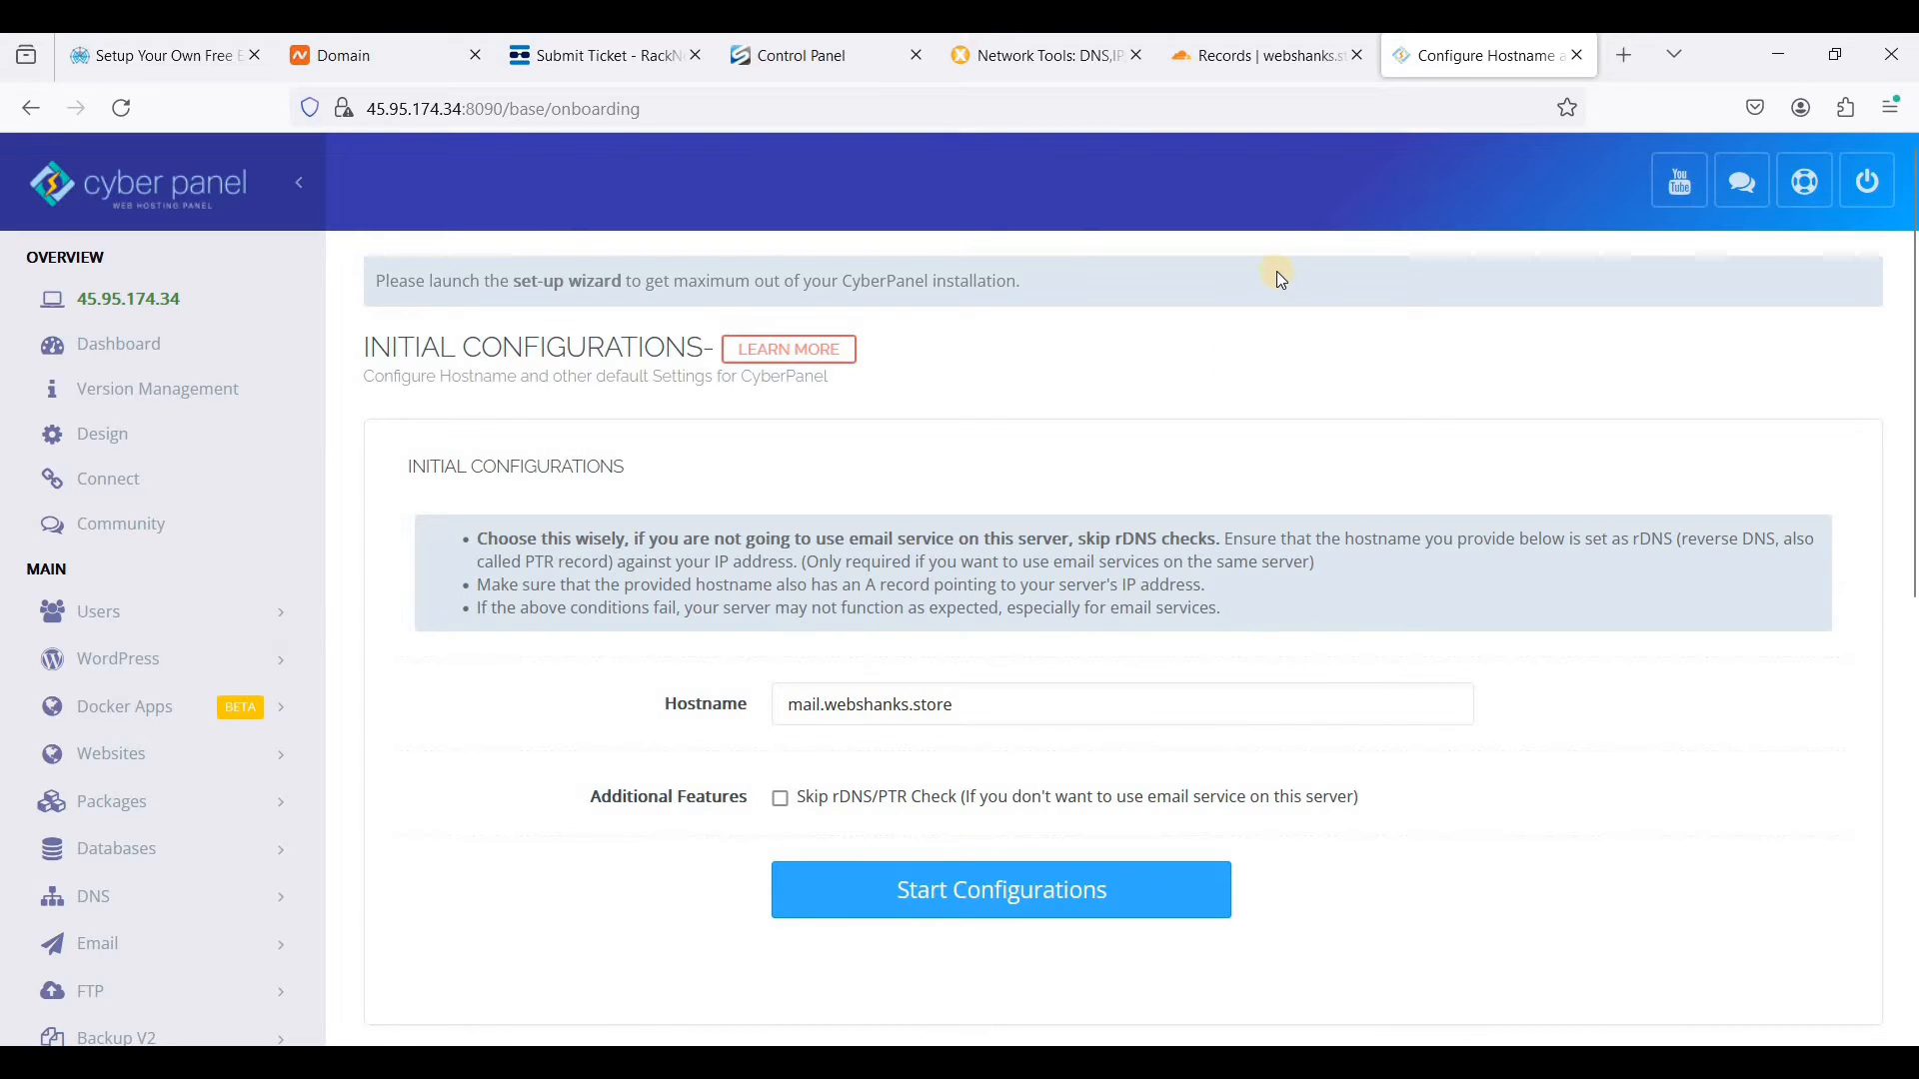
click(1261, 56)
scroll(1025, 721, down, 1)
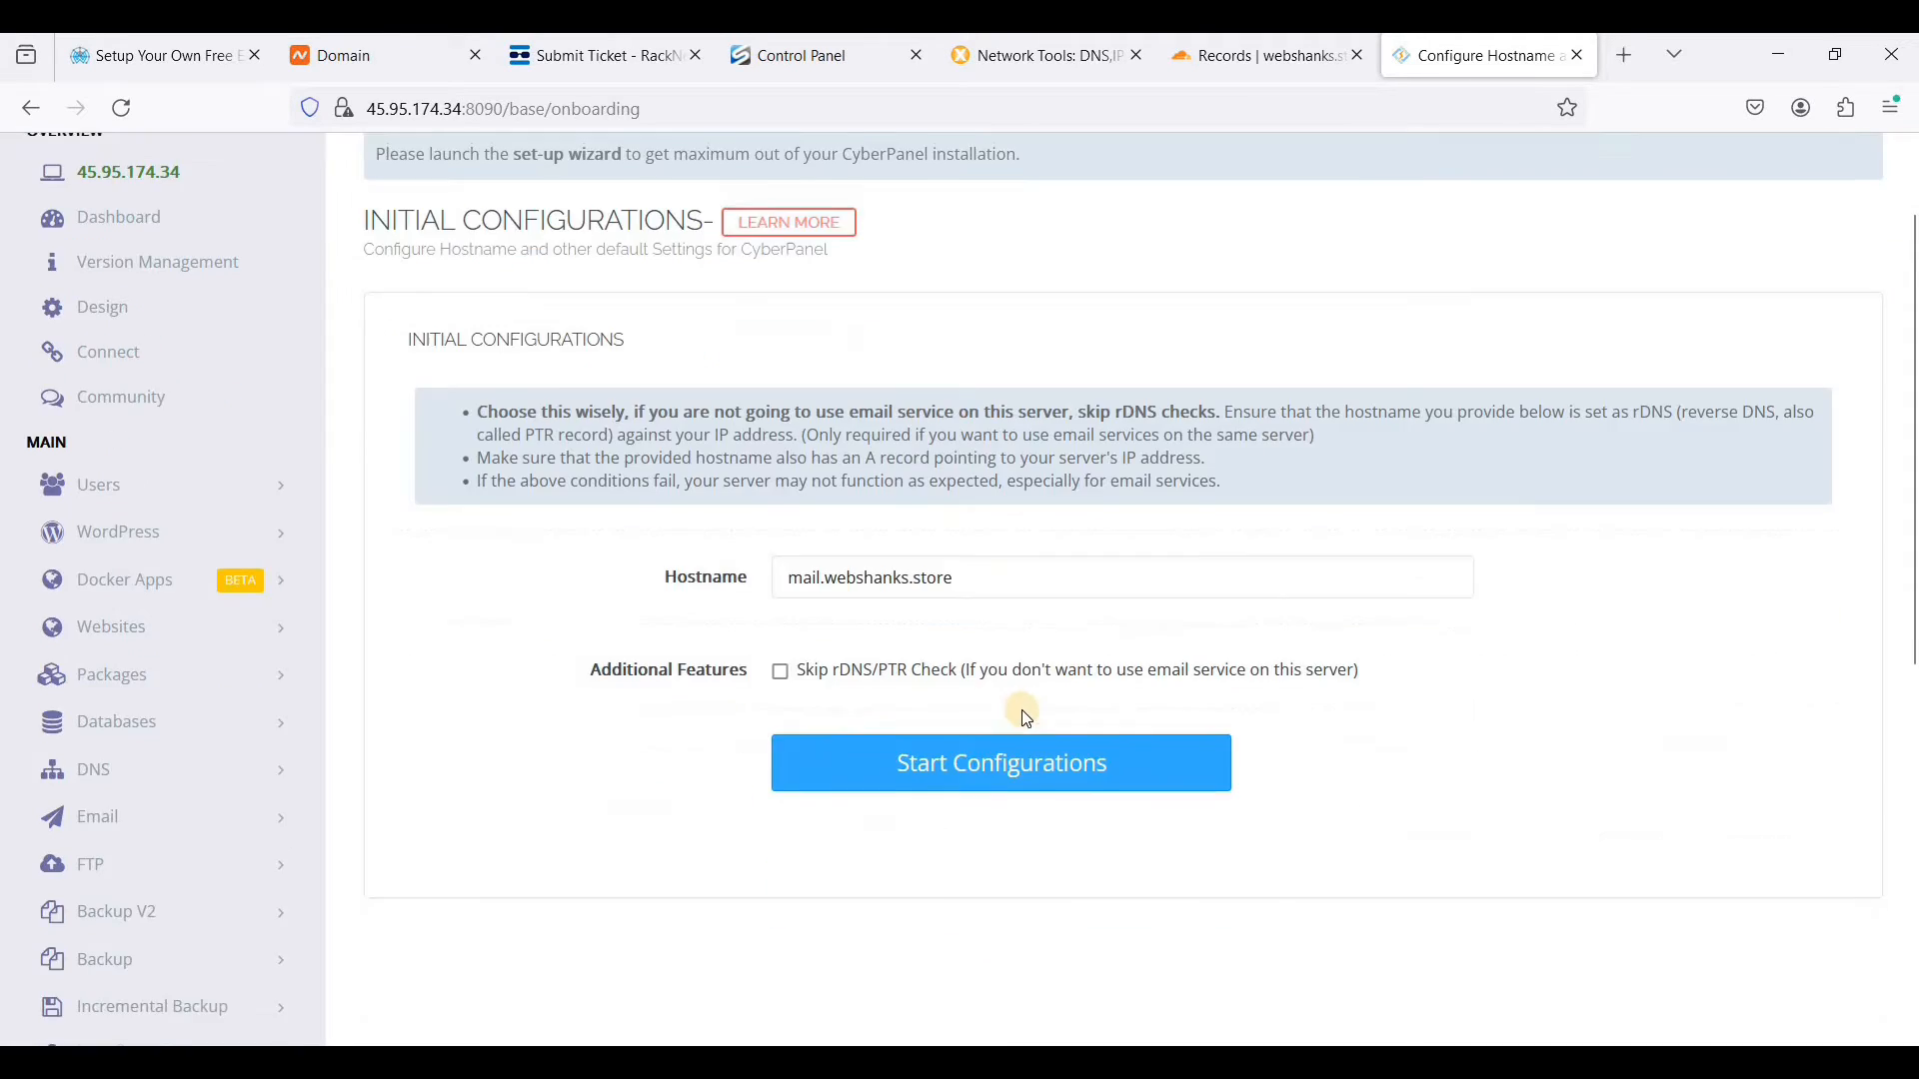
scroll(975, 734, up, 1)
click(984, 892)
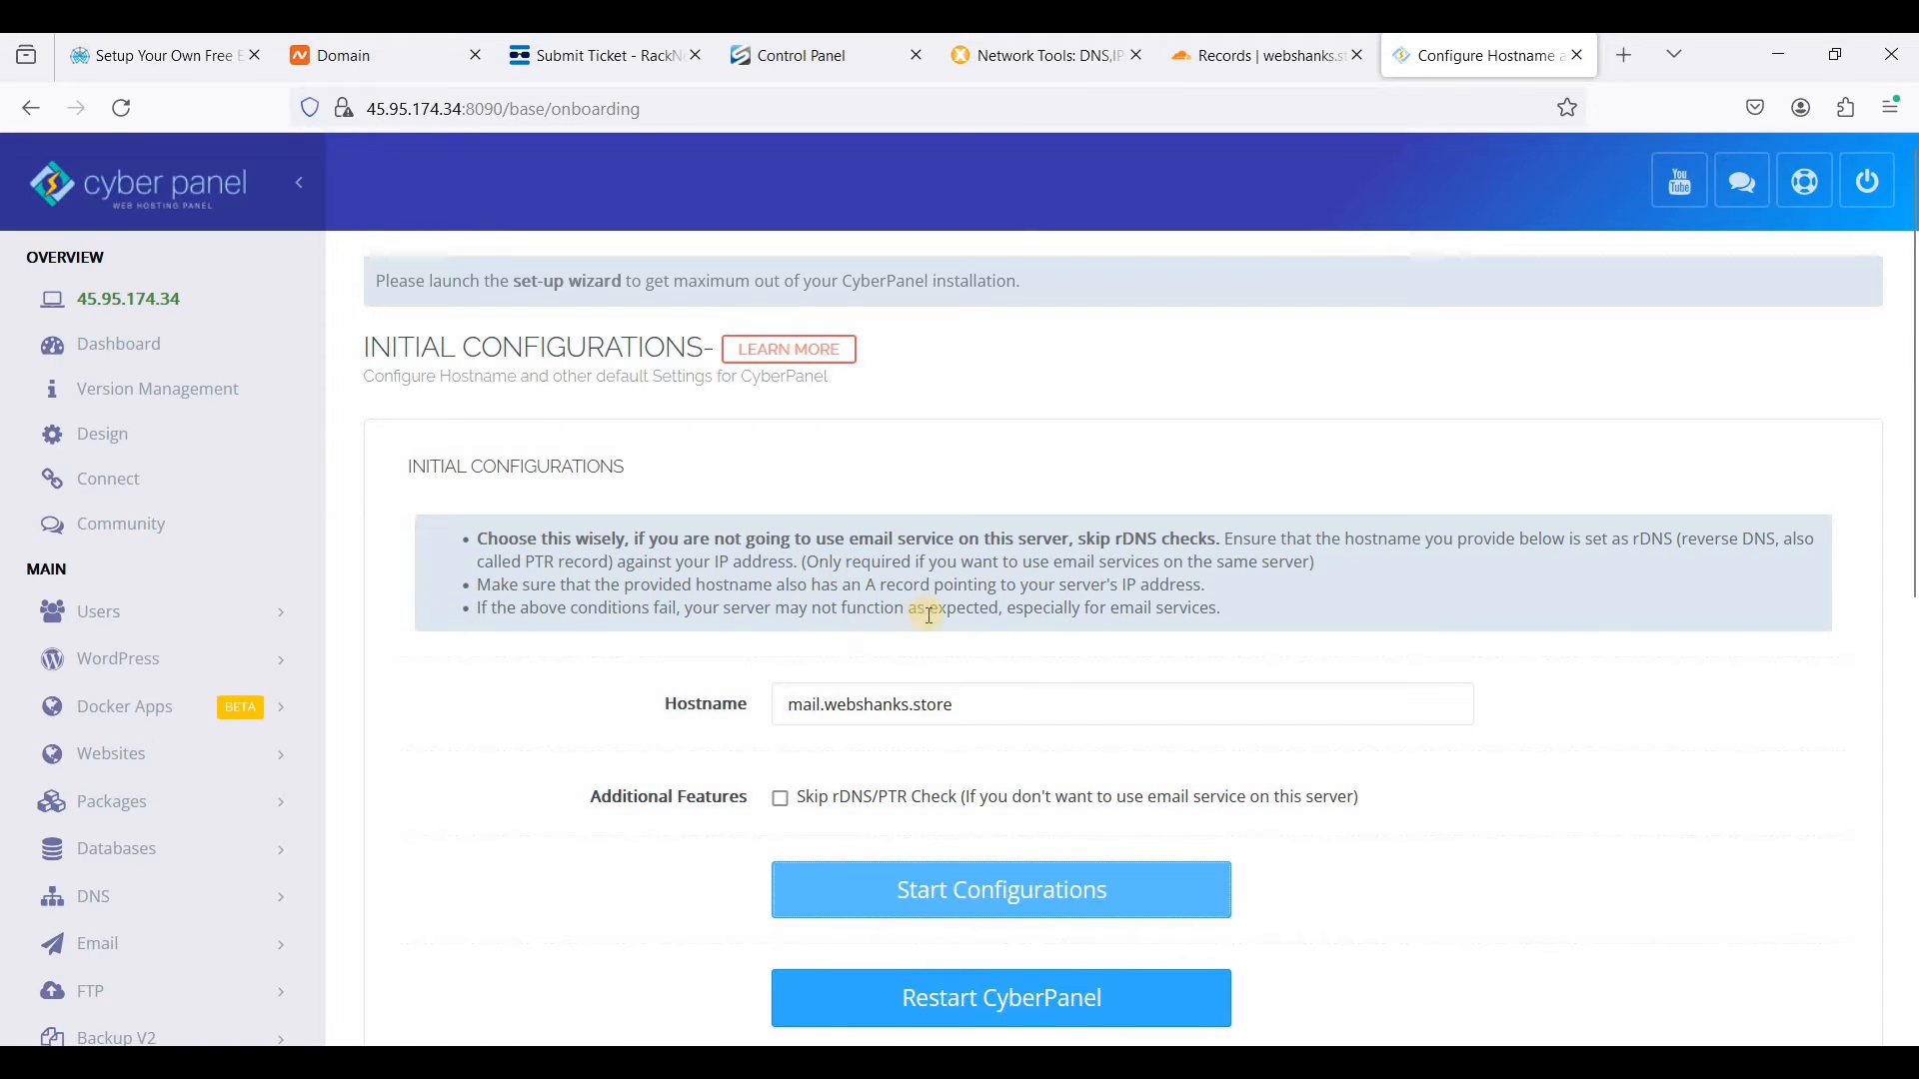
- Check the completion status of the initial configuration and restart CyberPanel
scroll(925, 648, down, 3)
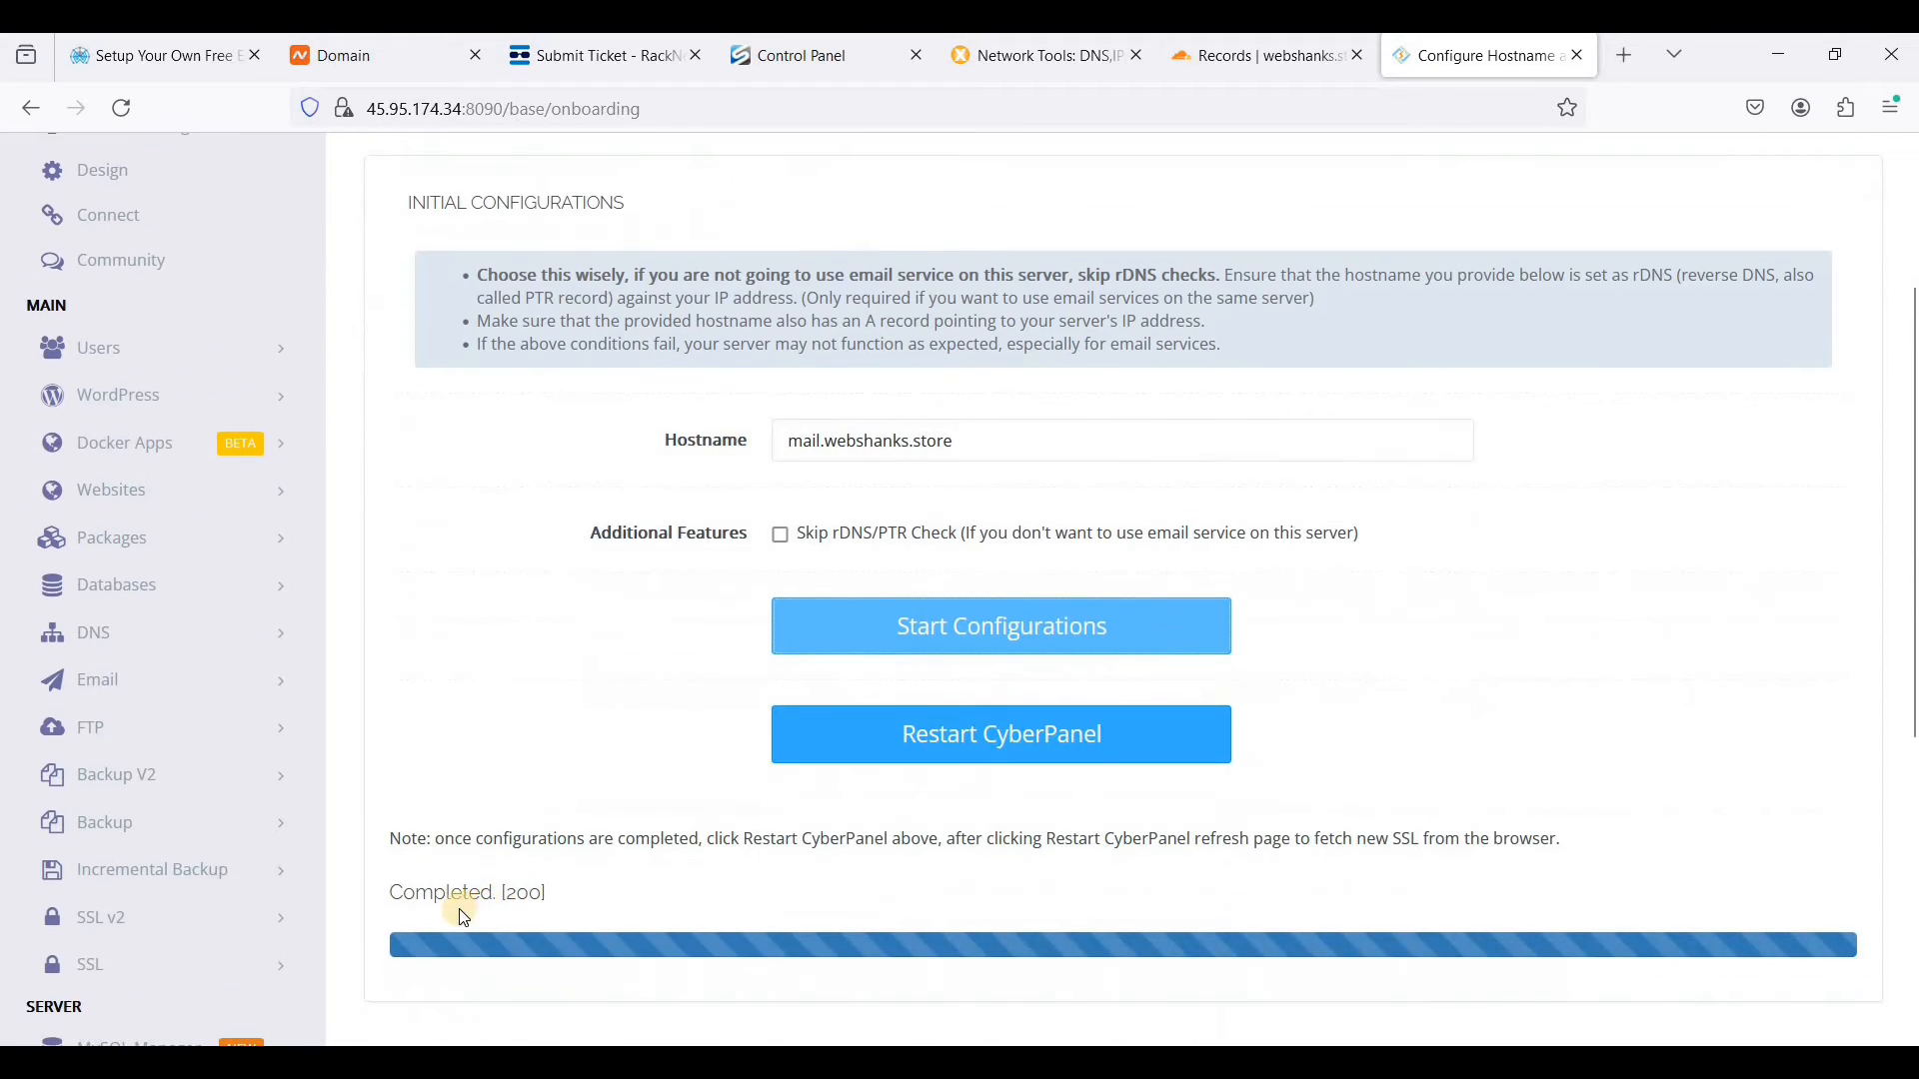
drag(575, 896, 414, 893)
click(498, 890)
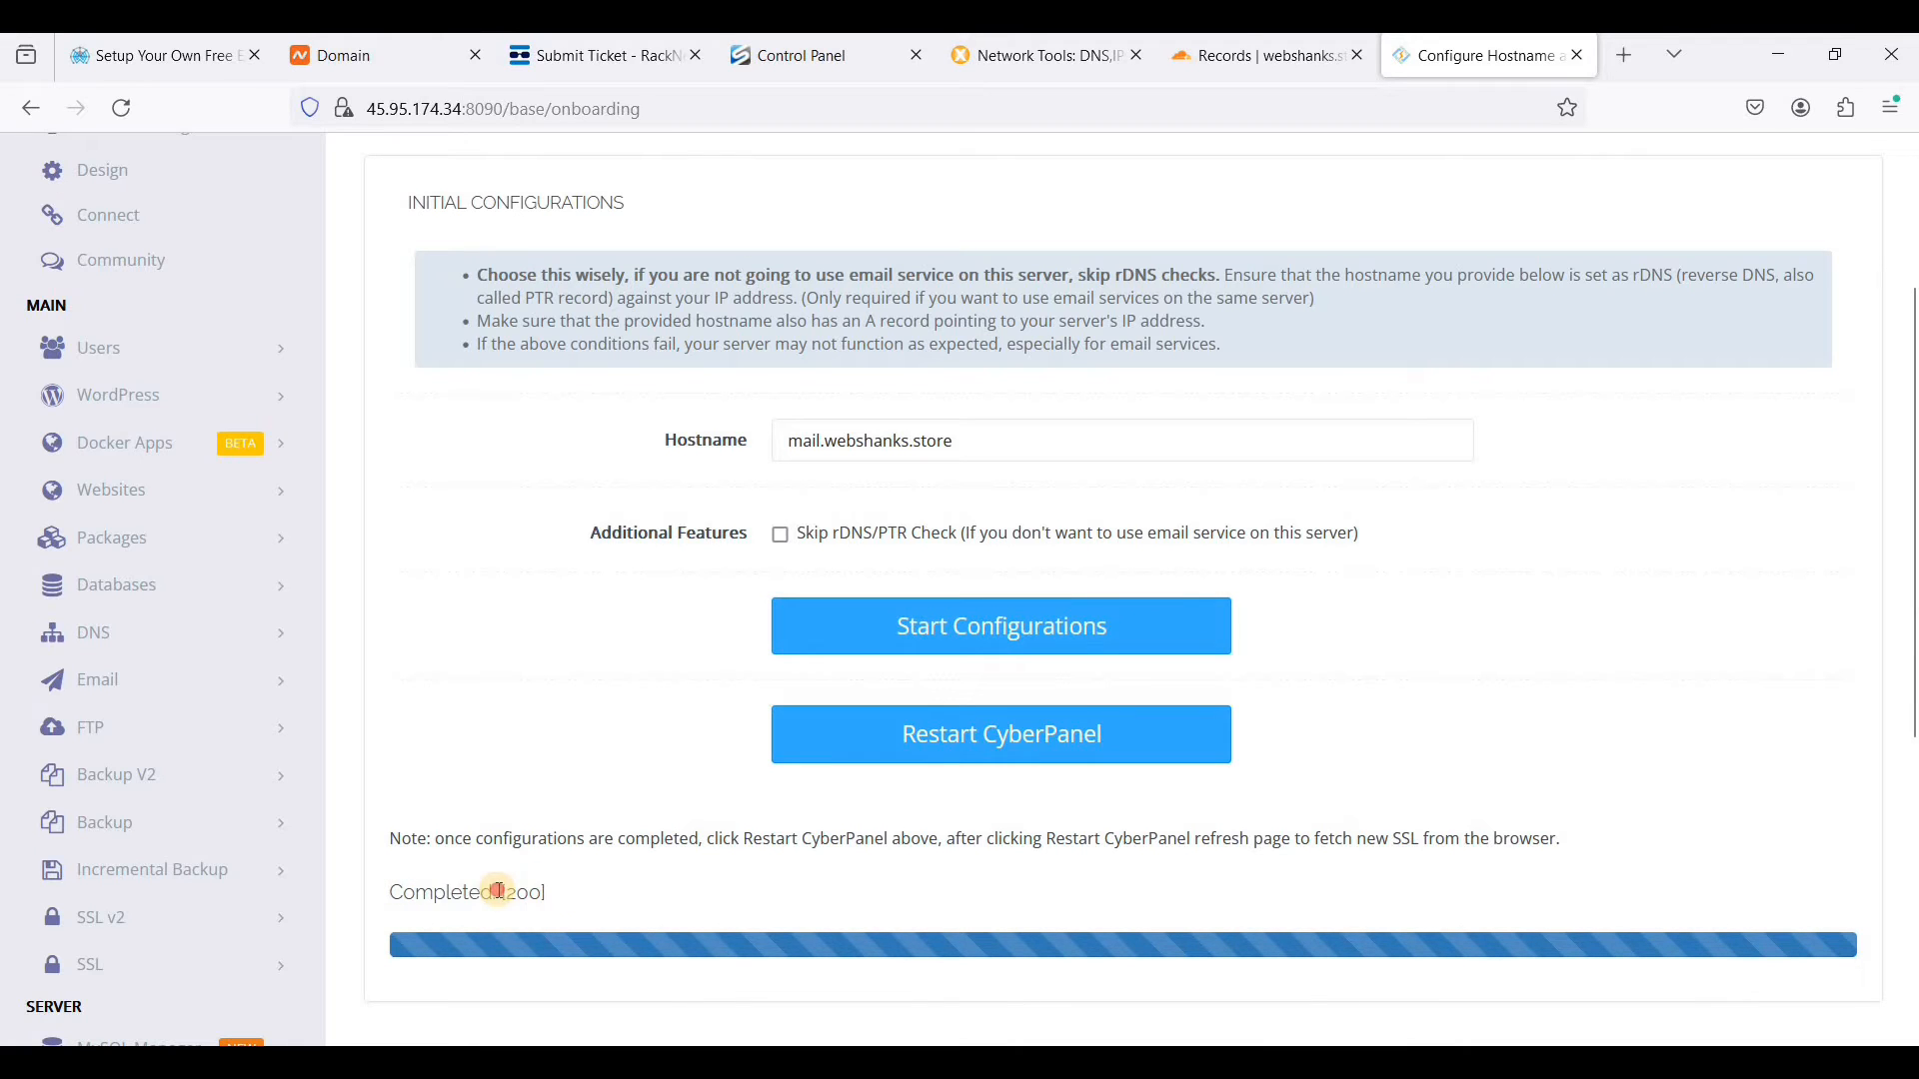
double_click(583, 898)
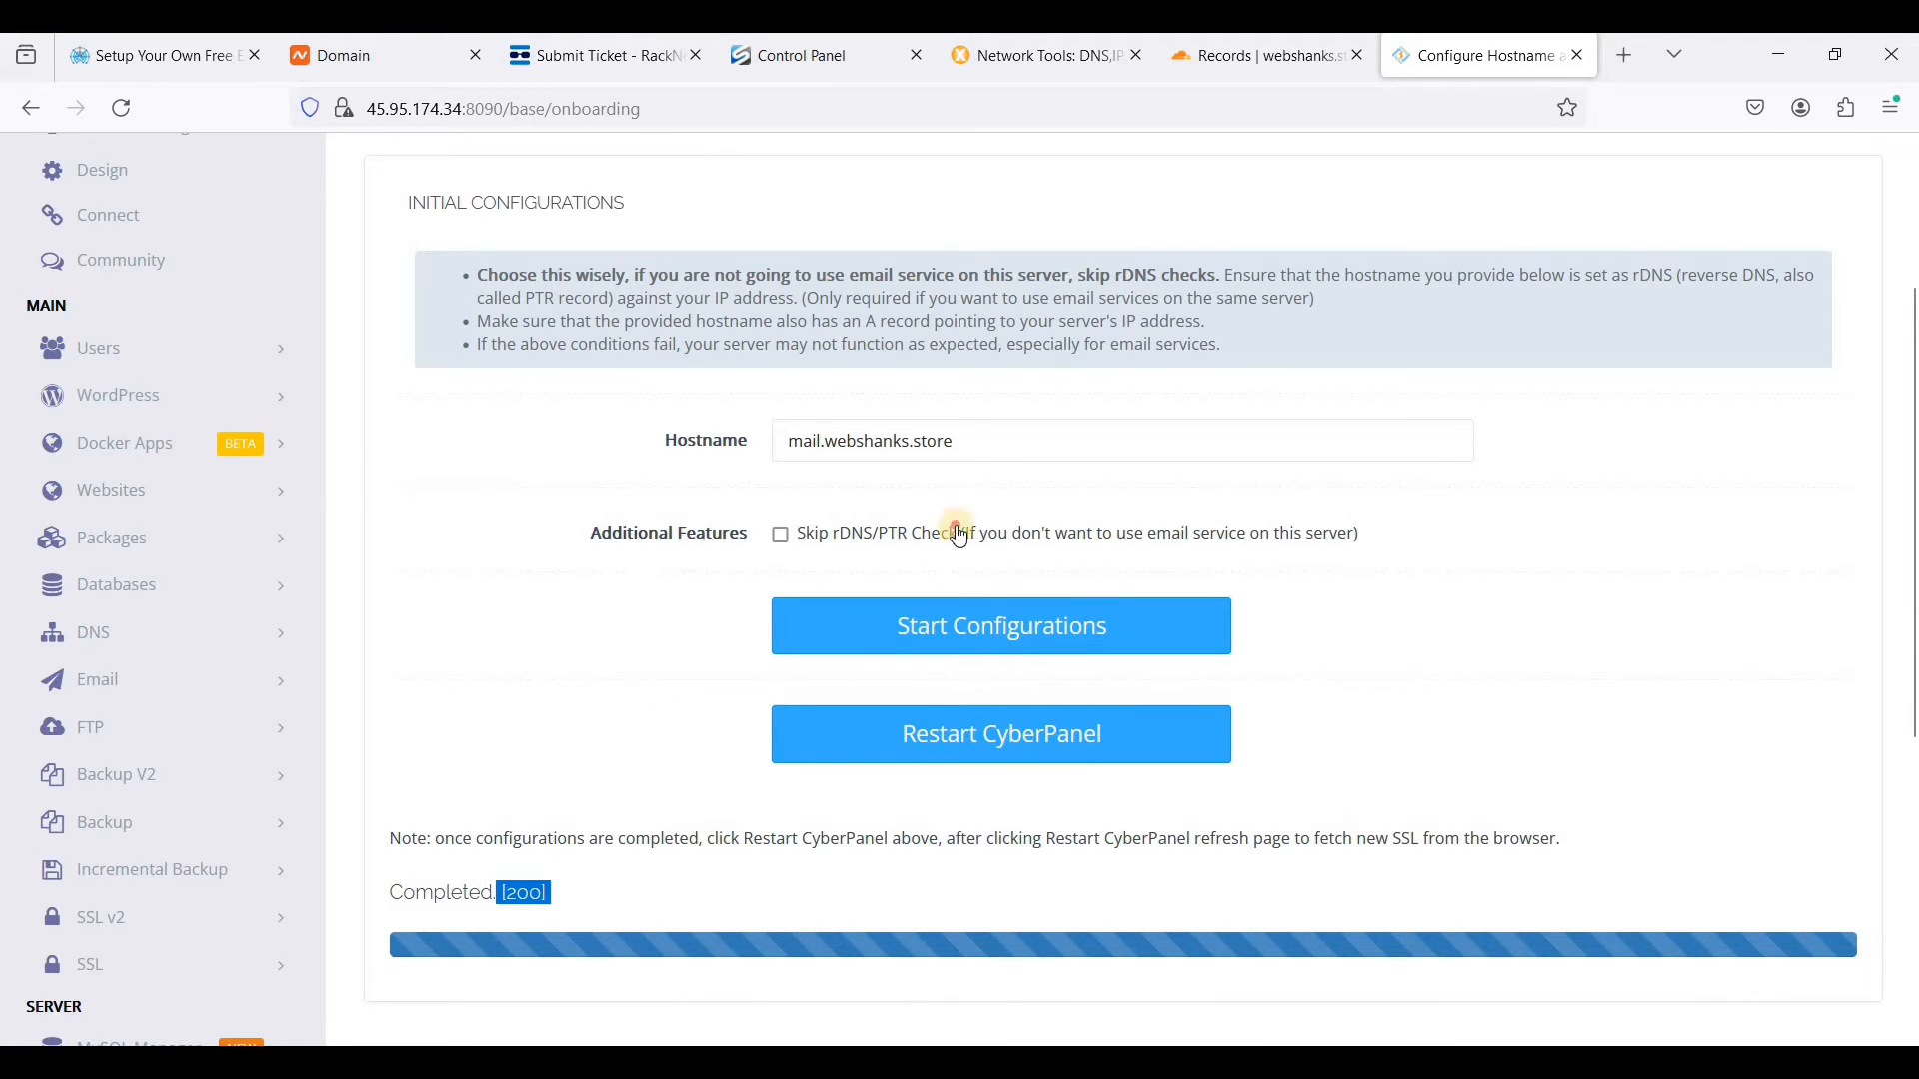
click(922, 522)
double_click(917, 518)
click(998, 778)
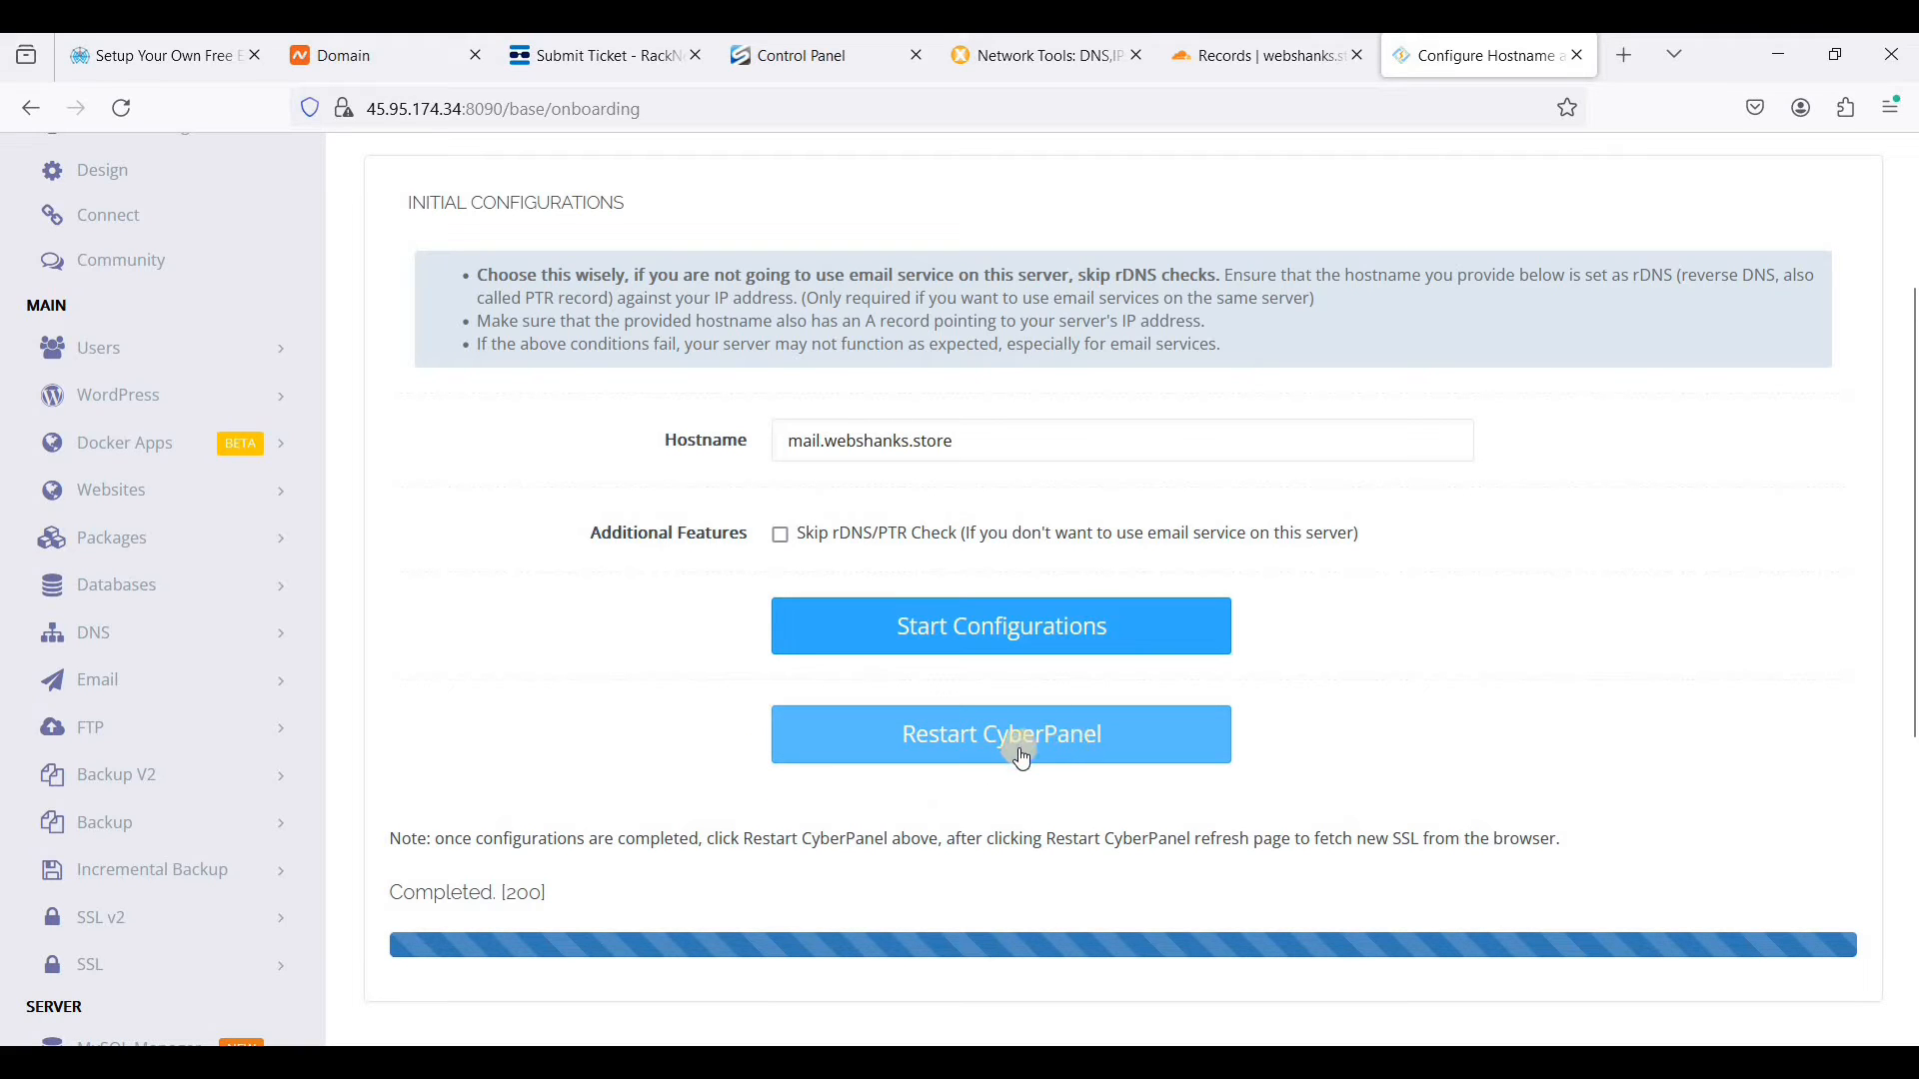
click(1022, 760)
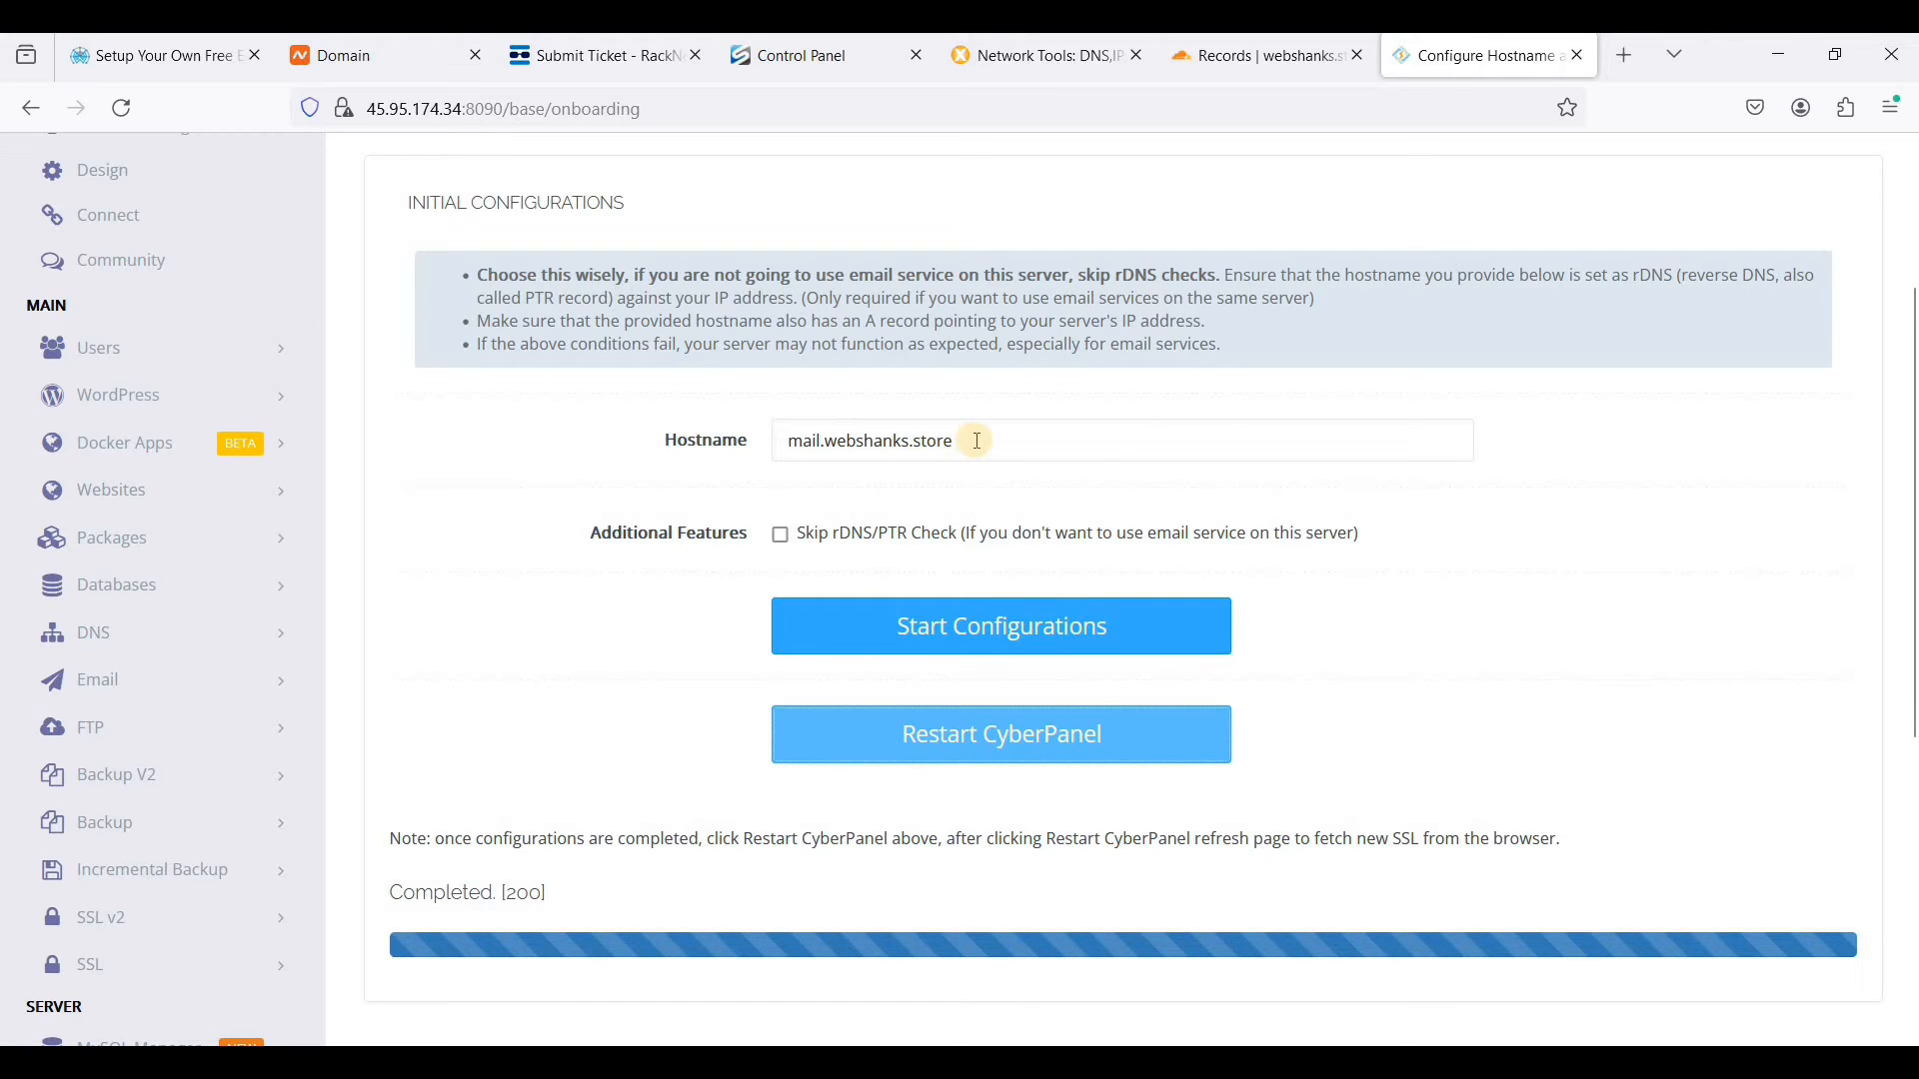
- Copy the configured hostname and open mail.webshanks.store:8090 in a new browser tab
drag(994, 441, 497, 425)
key(ctrl+c)
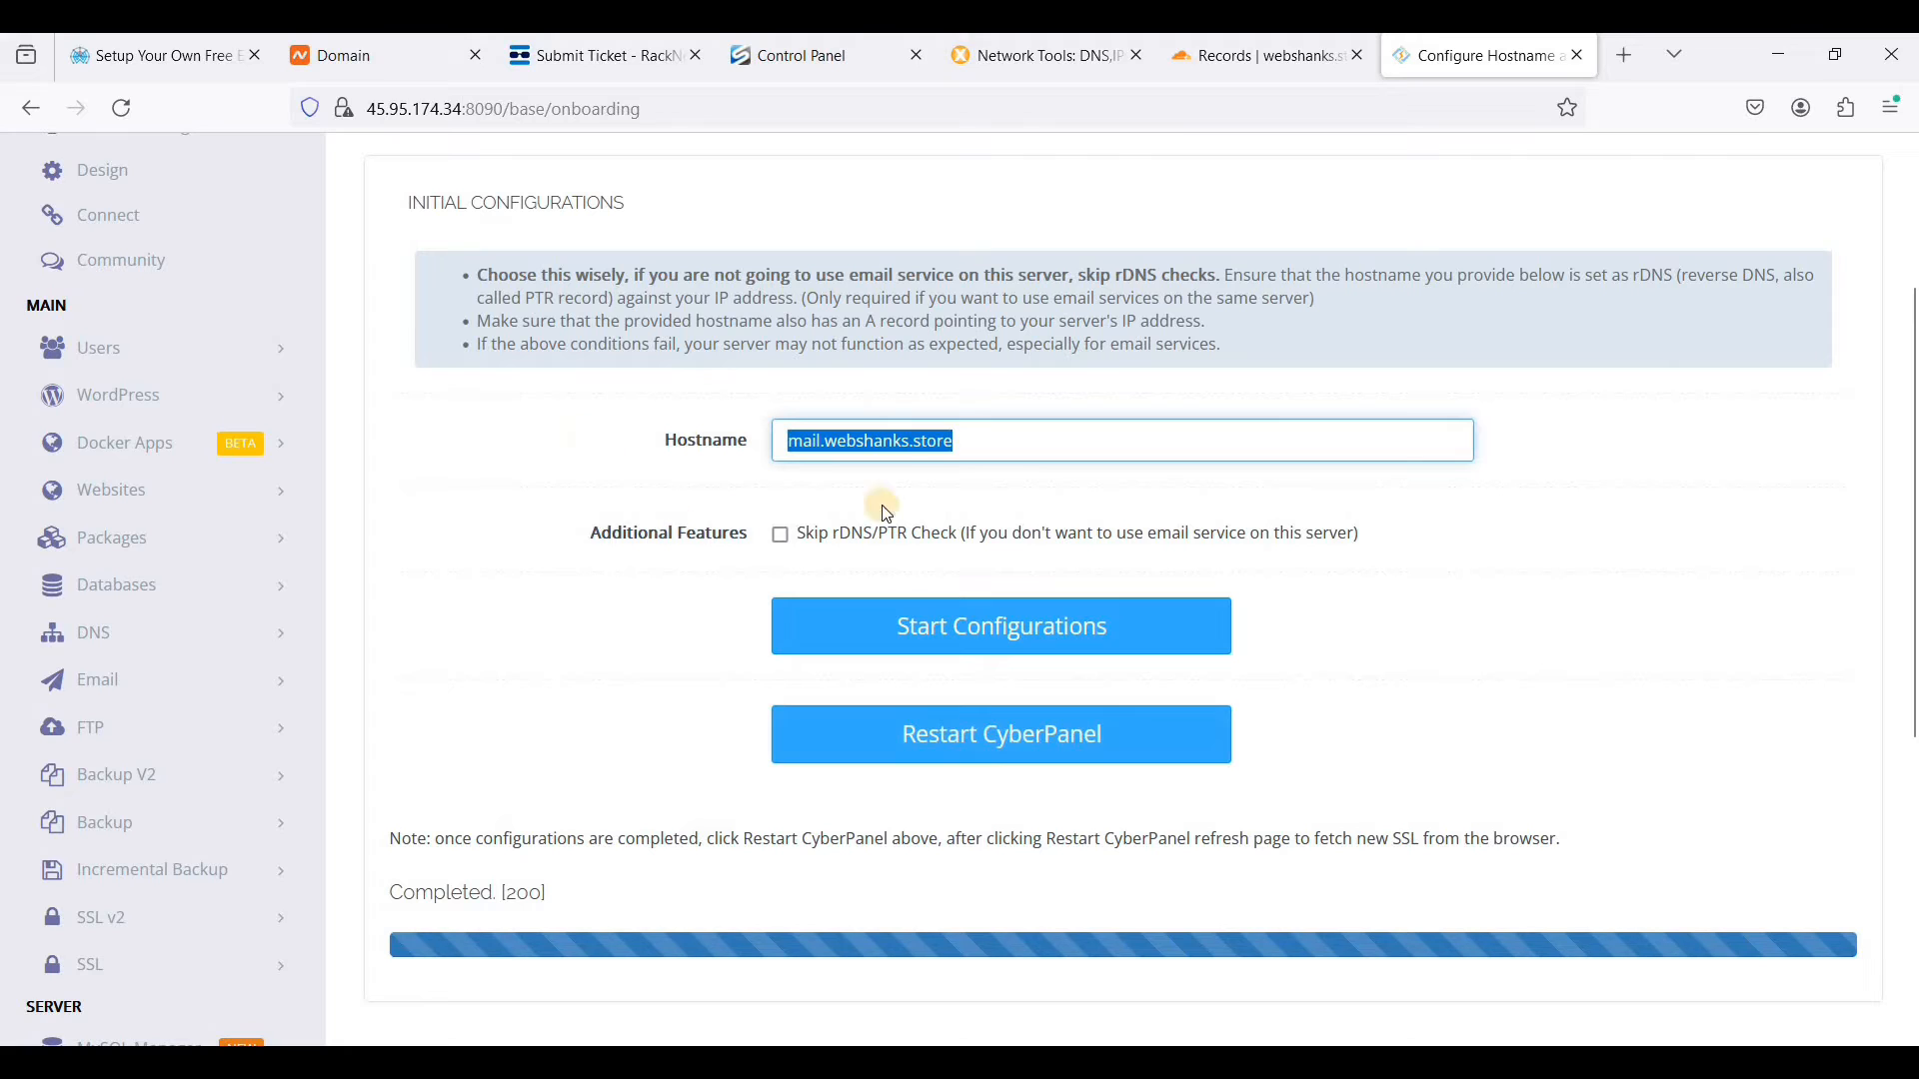
scroll(914, 465, up, 2)
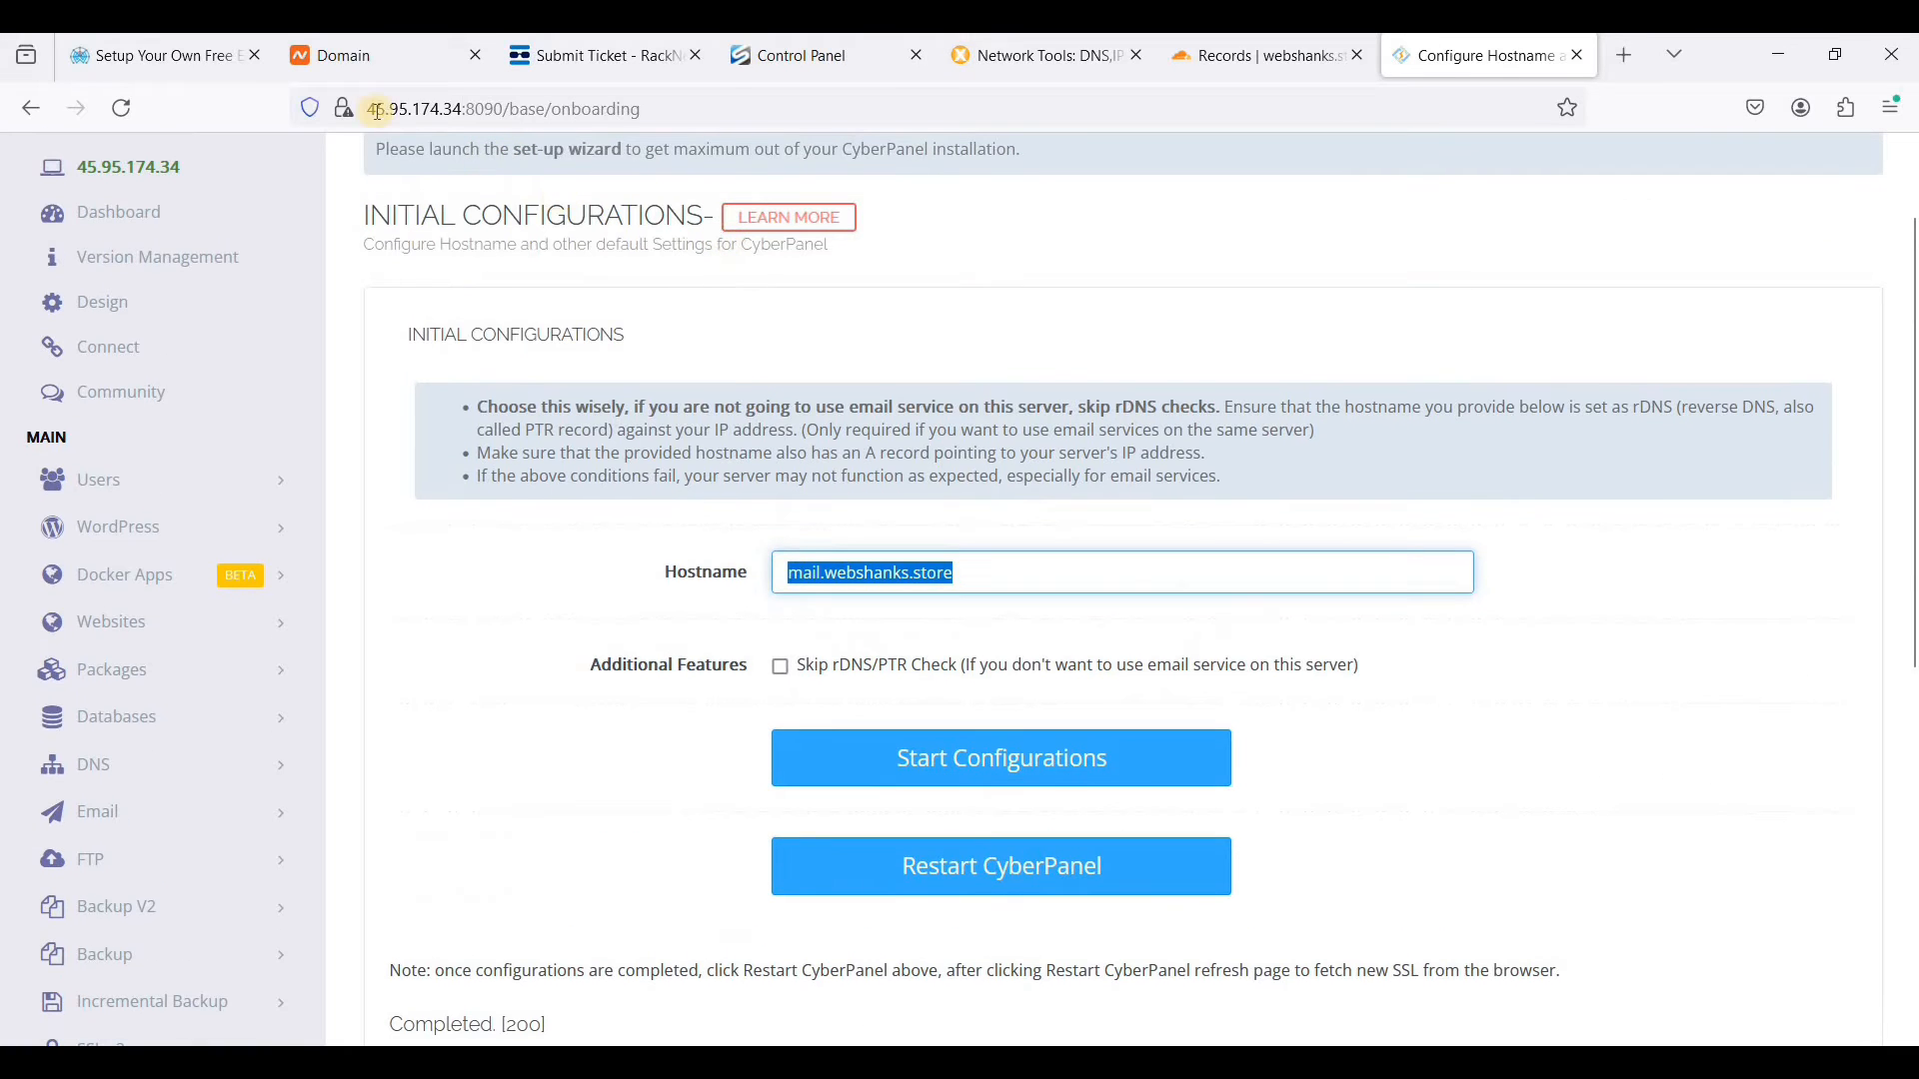
click(1621, 66)
key(ctrl+v)
text(:8090)
key(Return)
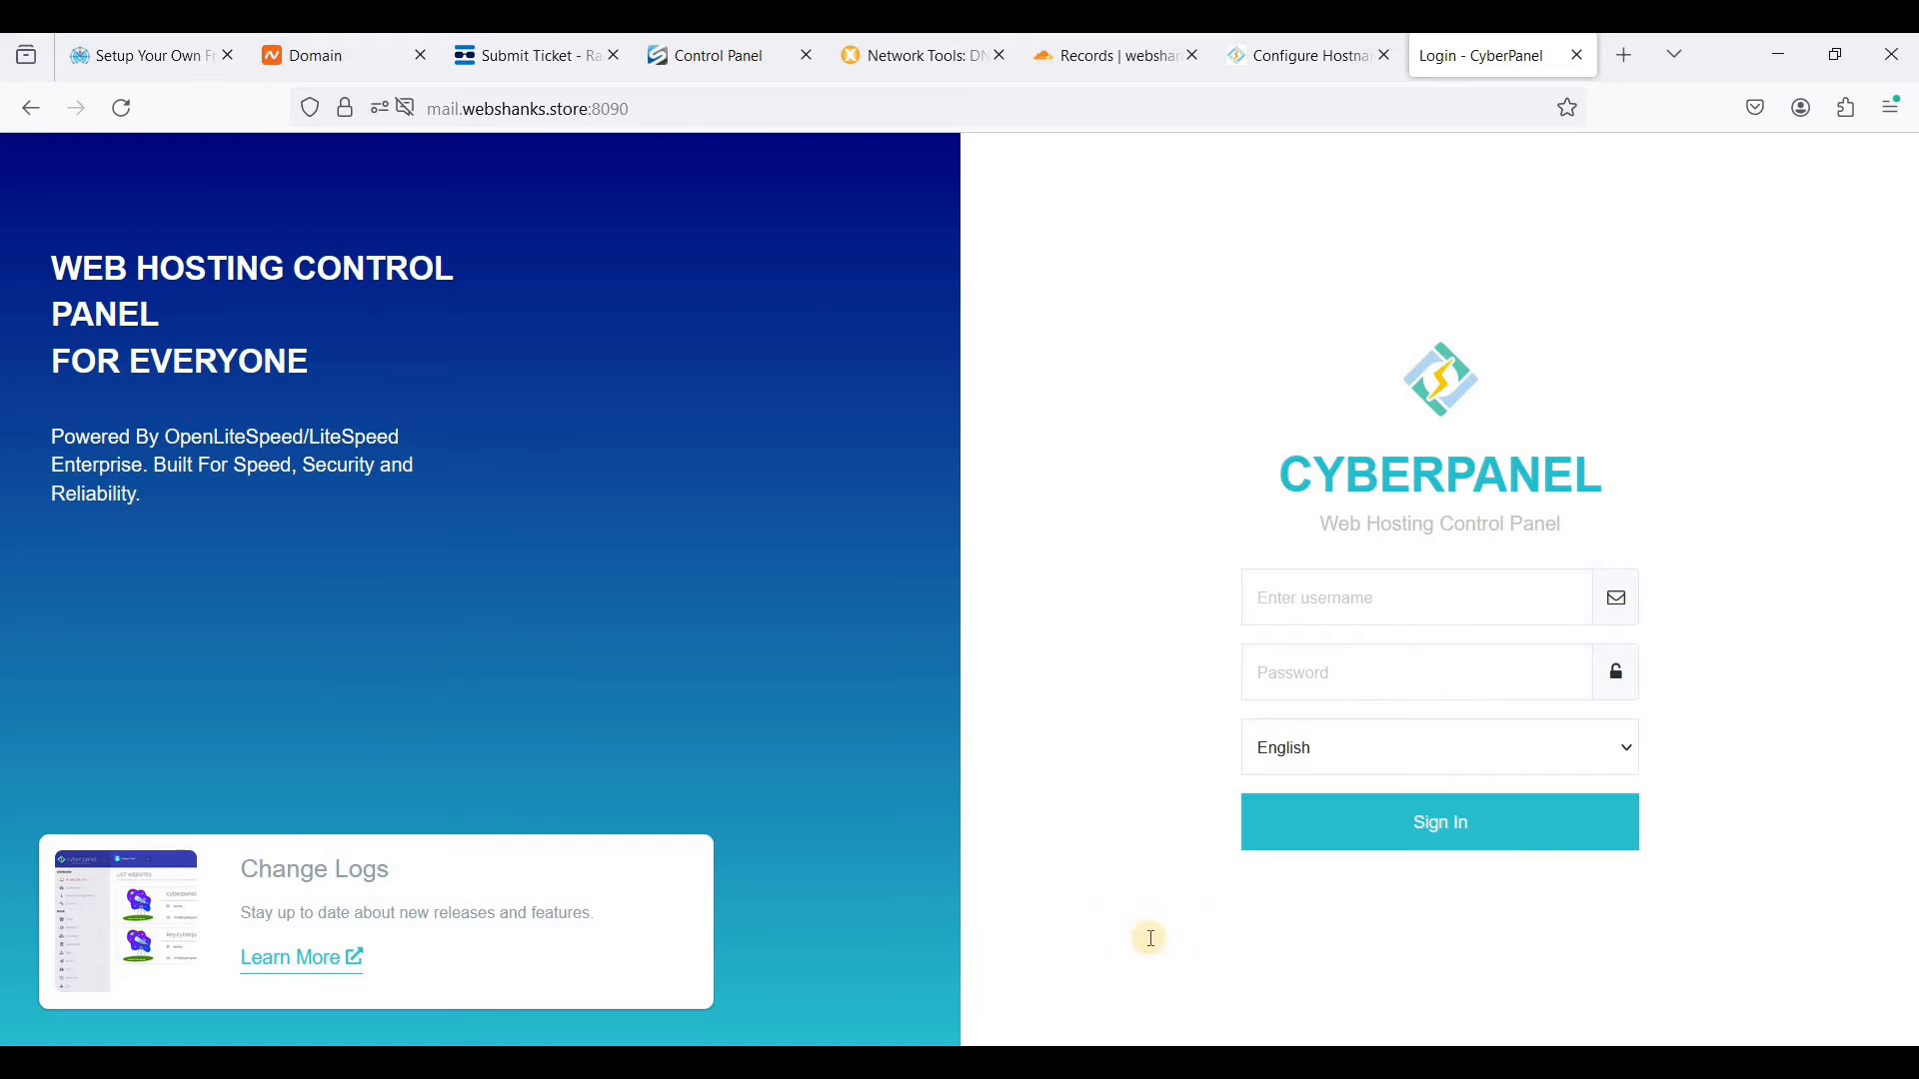
- Copy the panel password from the terminal and sign in as admin with it on the hostname's CyberPanel login page
key(alt+Tab)
click(765, 461)
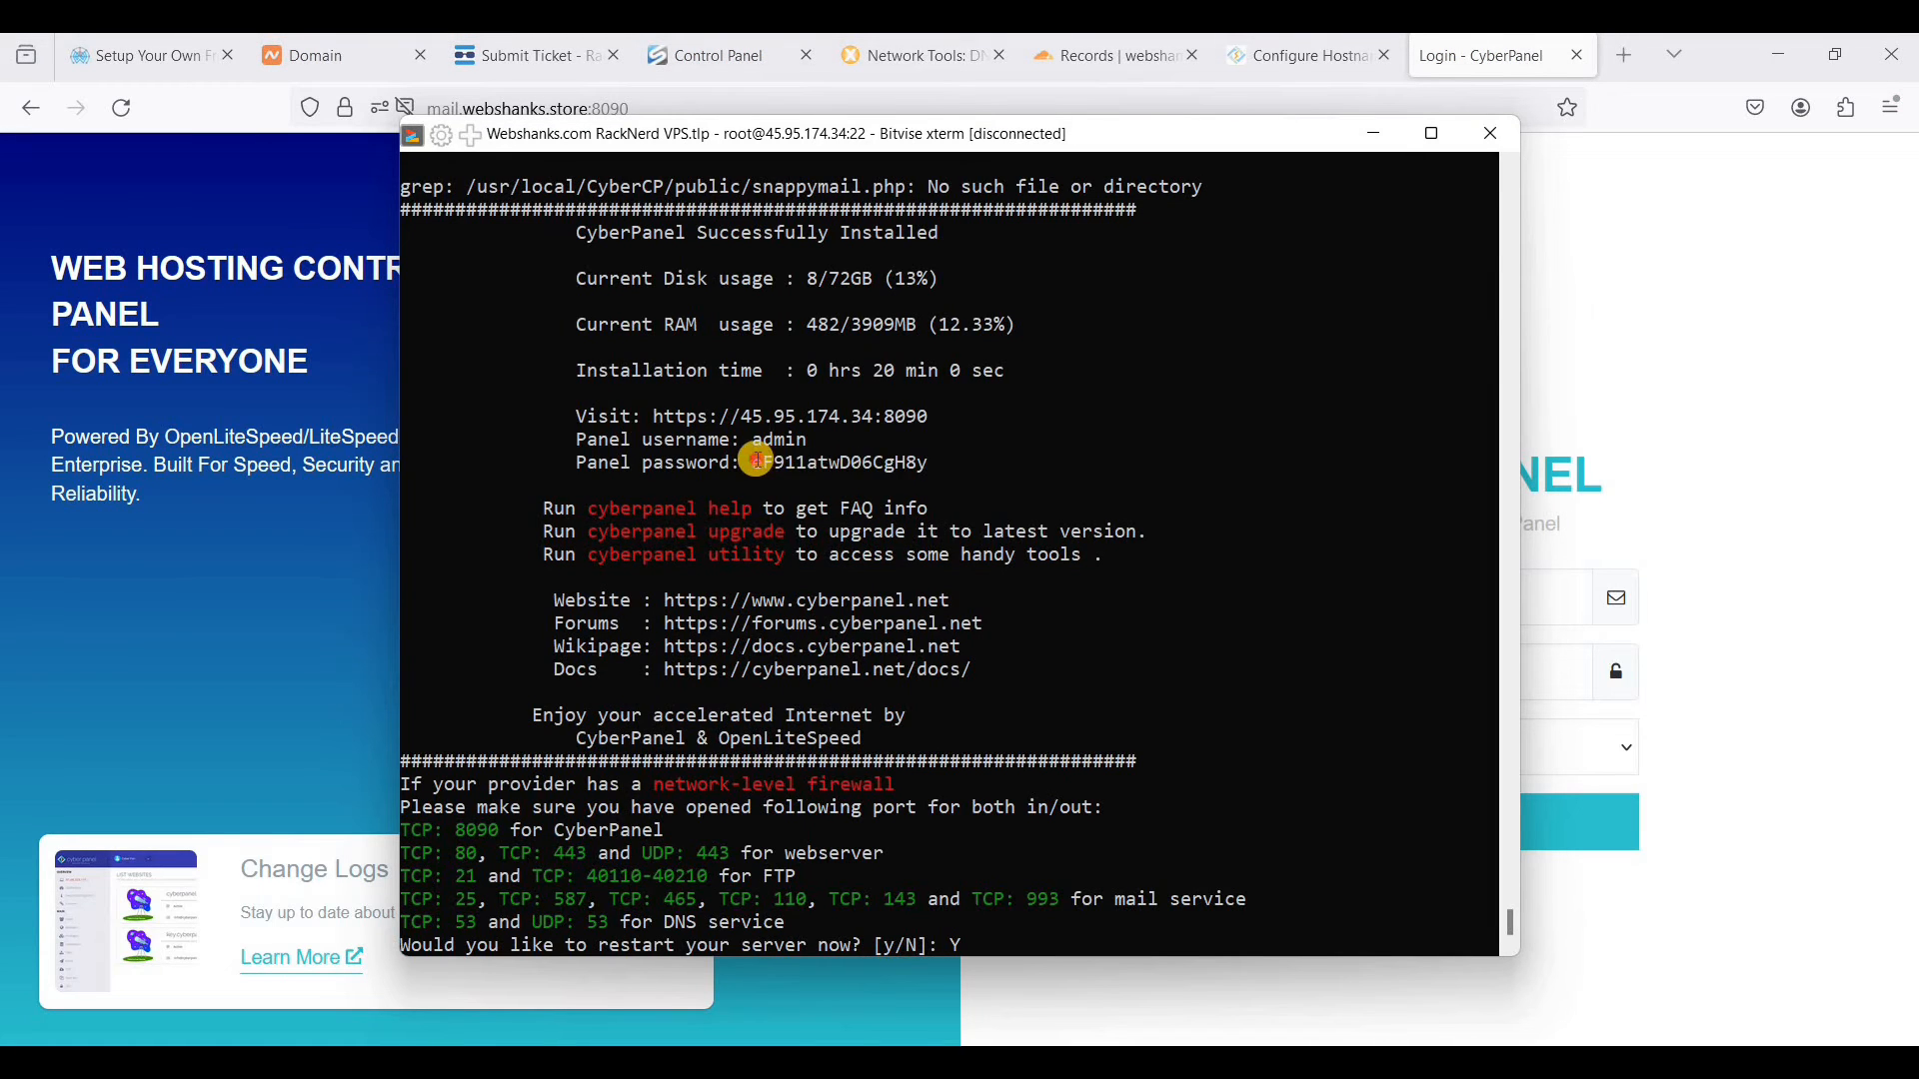
drag(756, 462, 927, 461)
click(1669, 576)
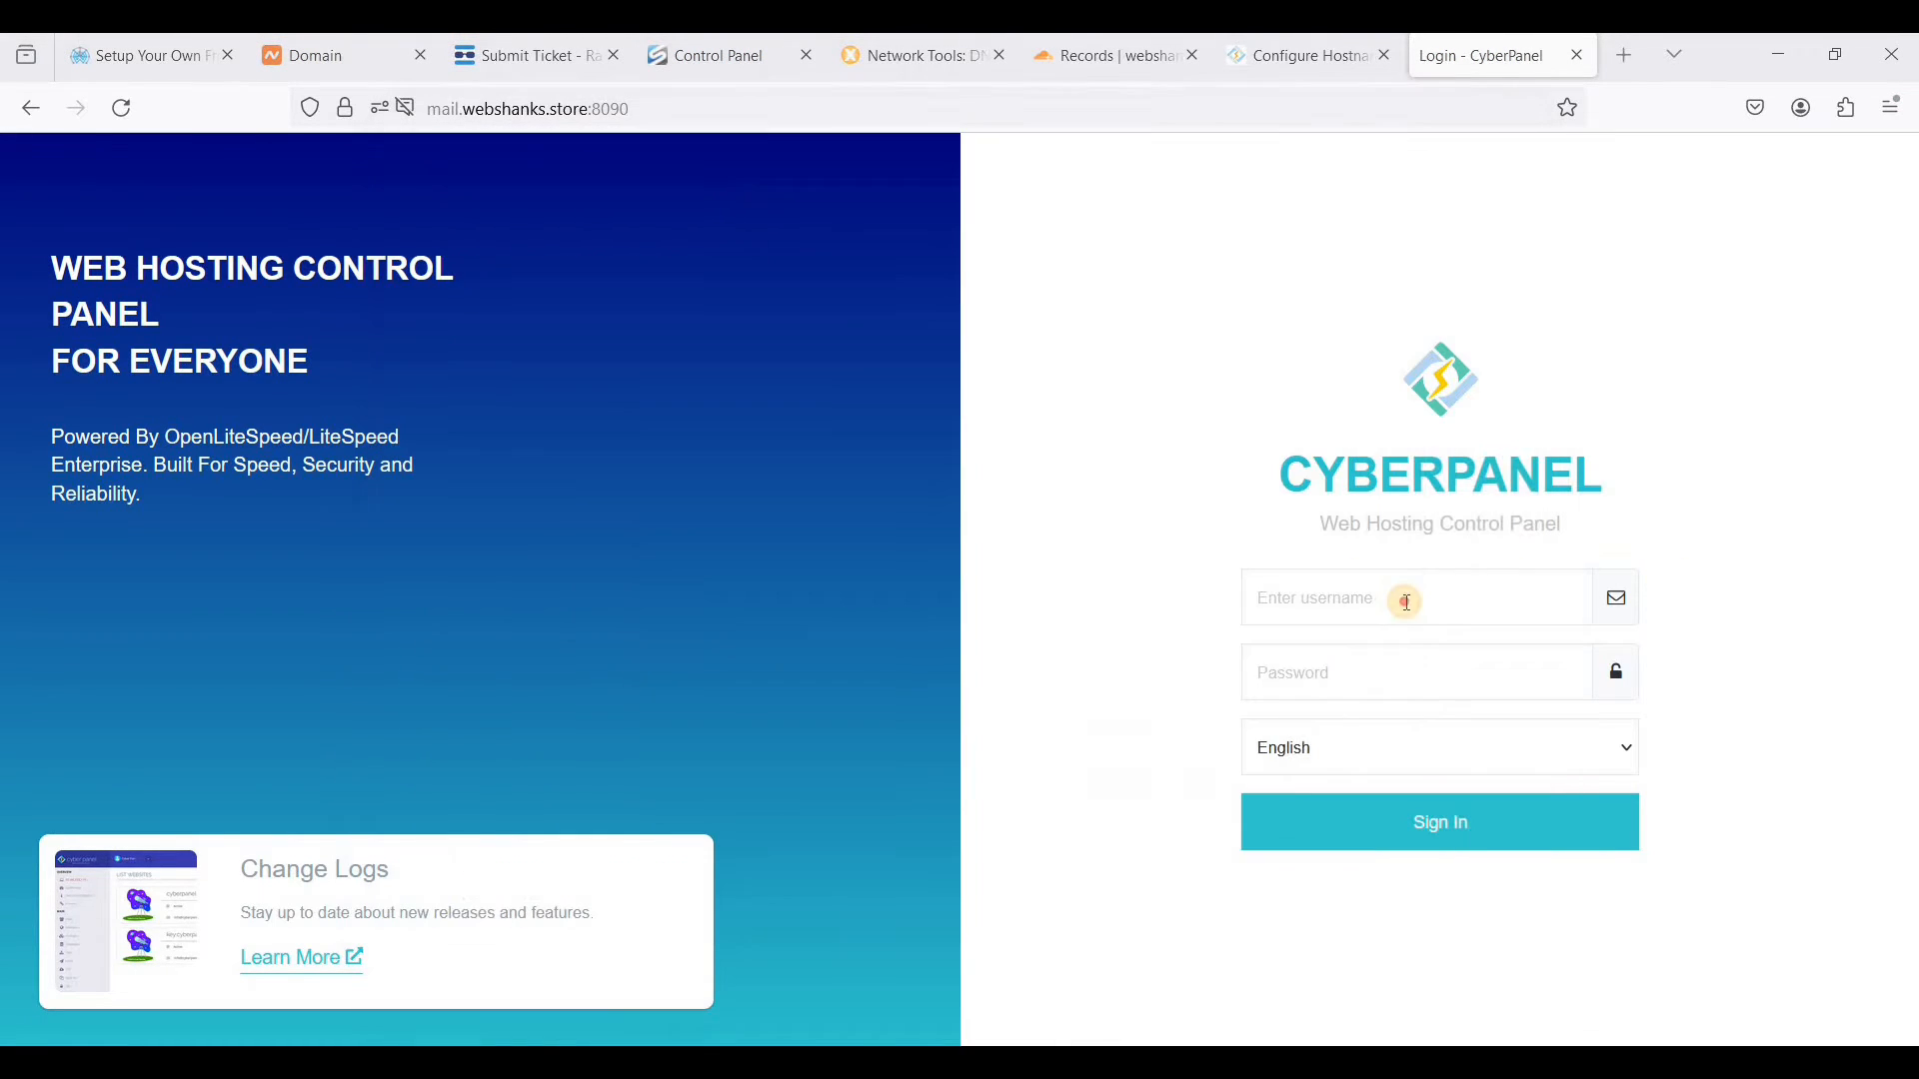
click(1409, 603)
text(admin)
key(Tab)
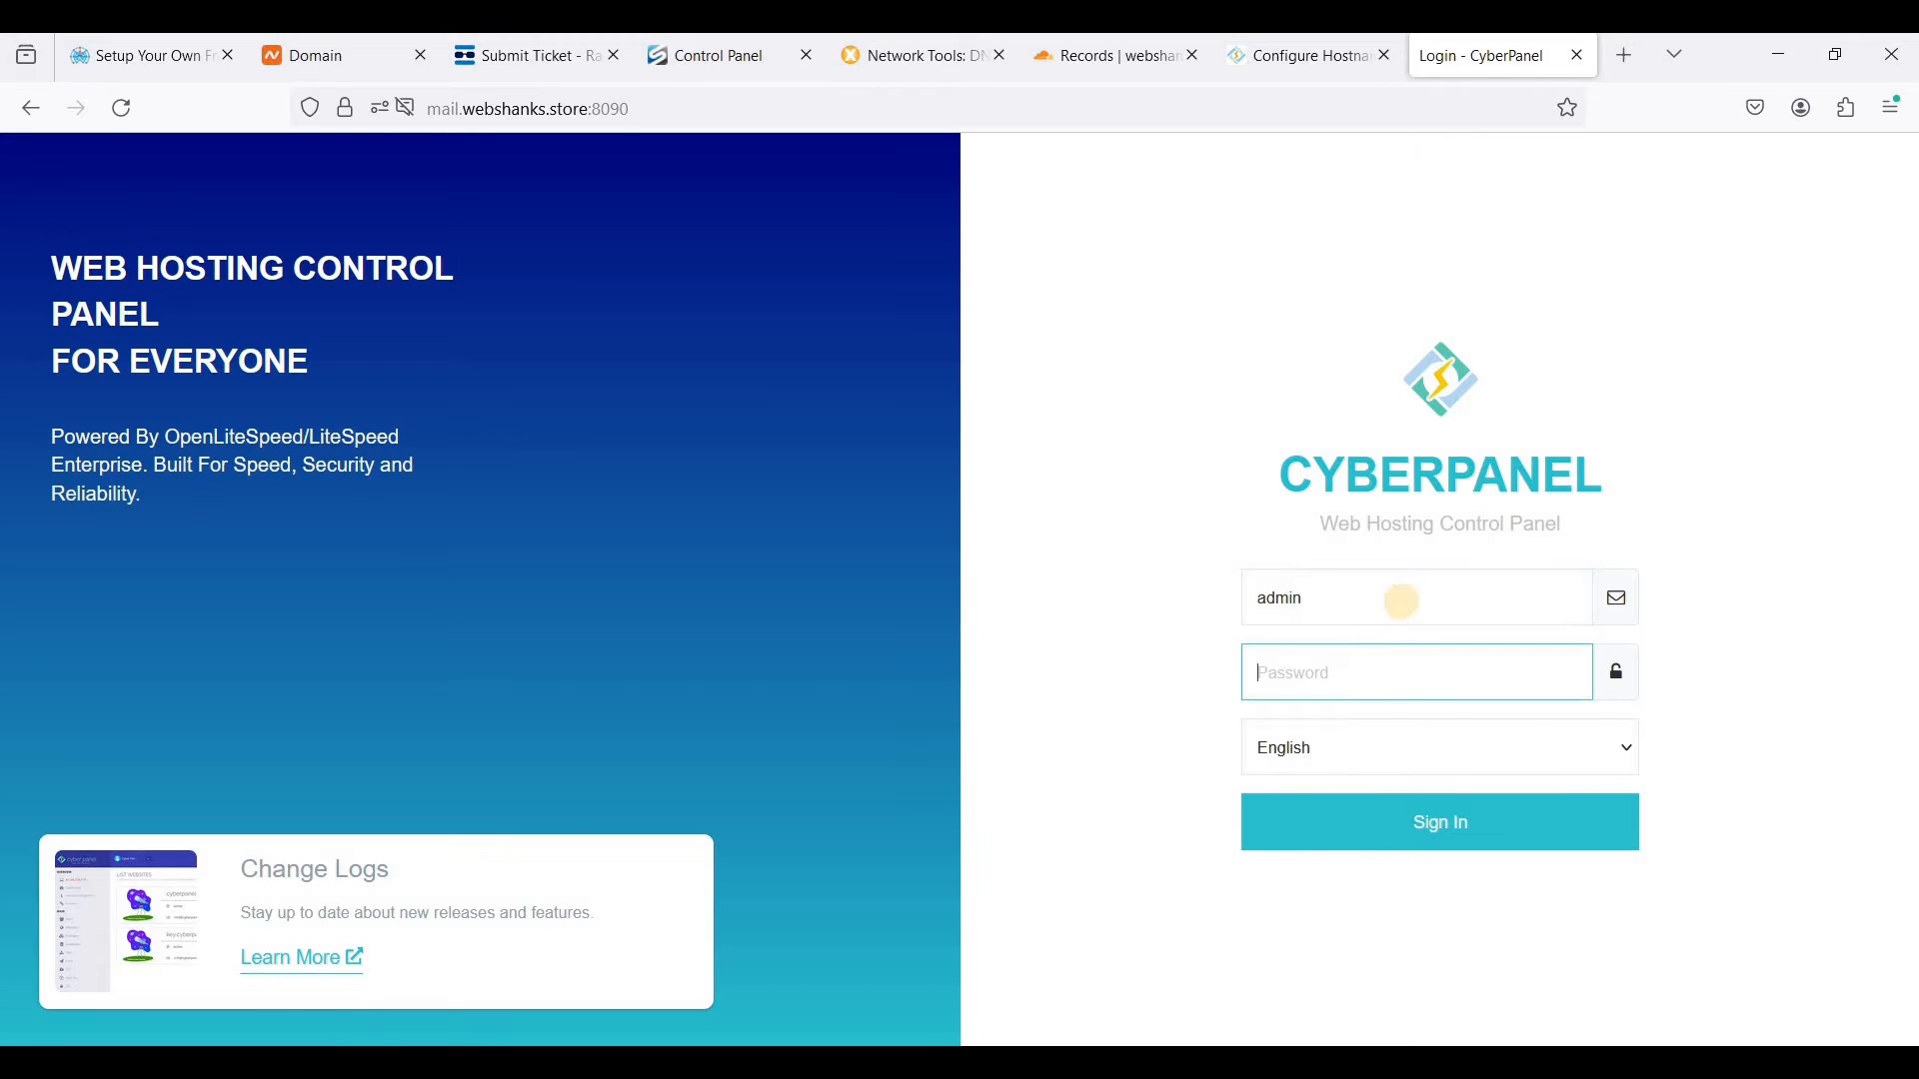
key(ctrl+v)
click(1451, 815)
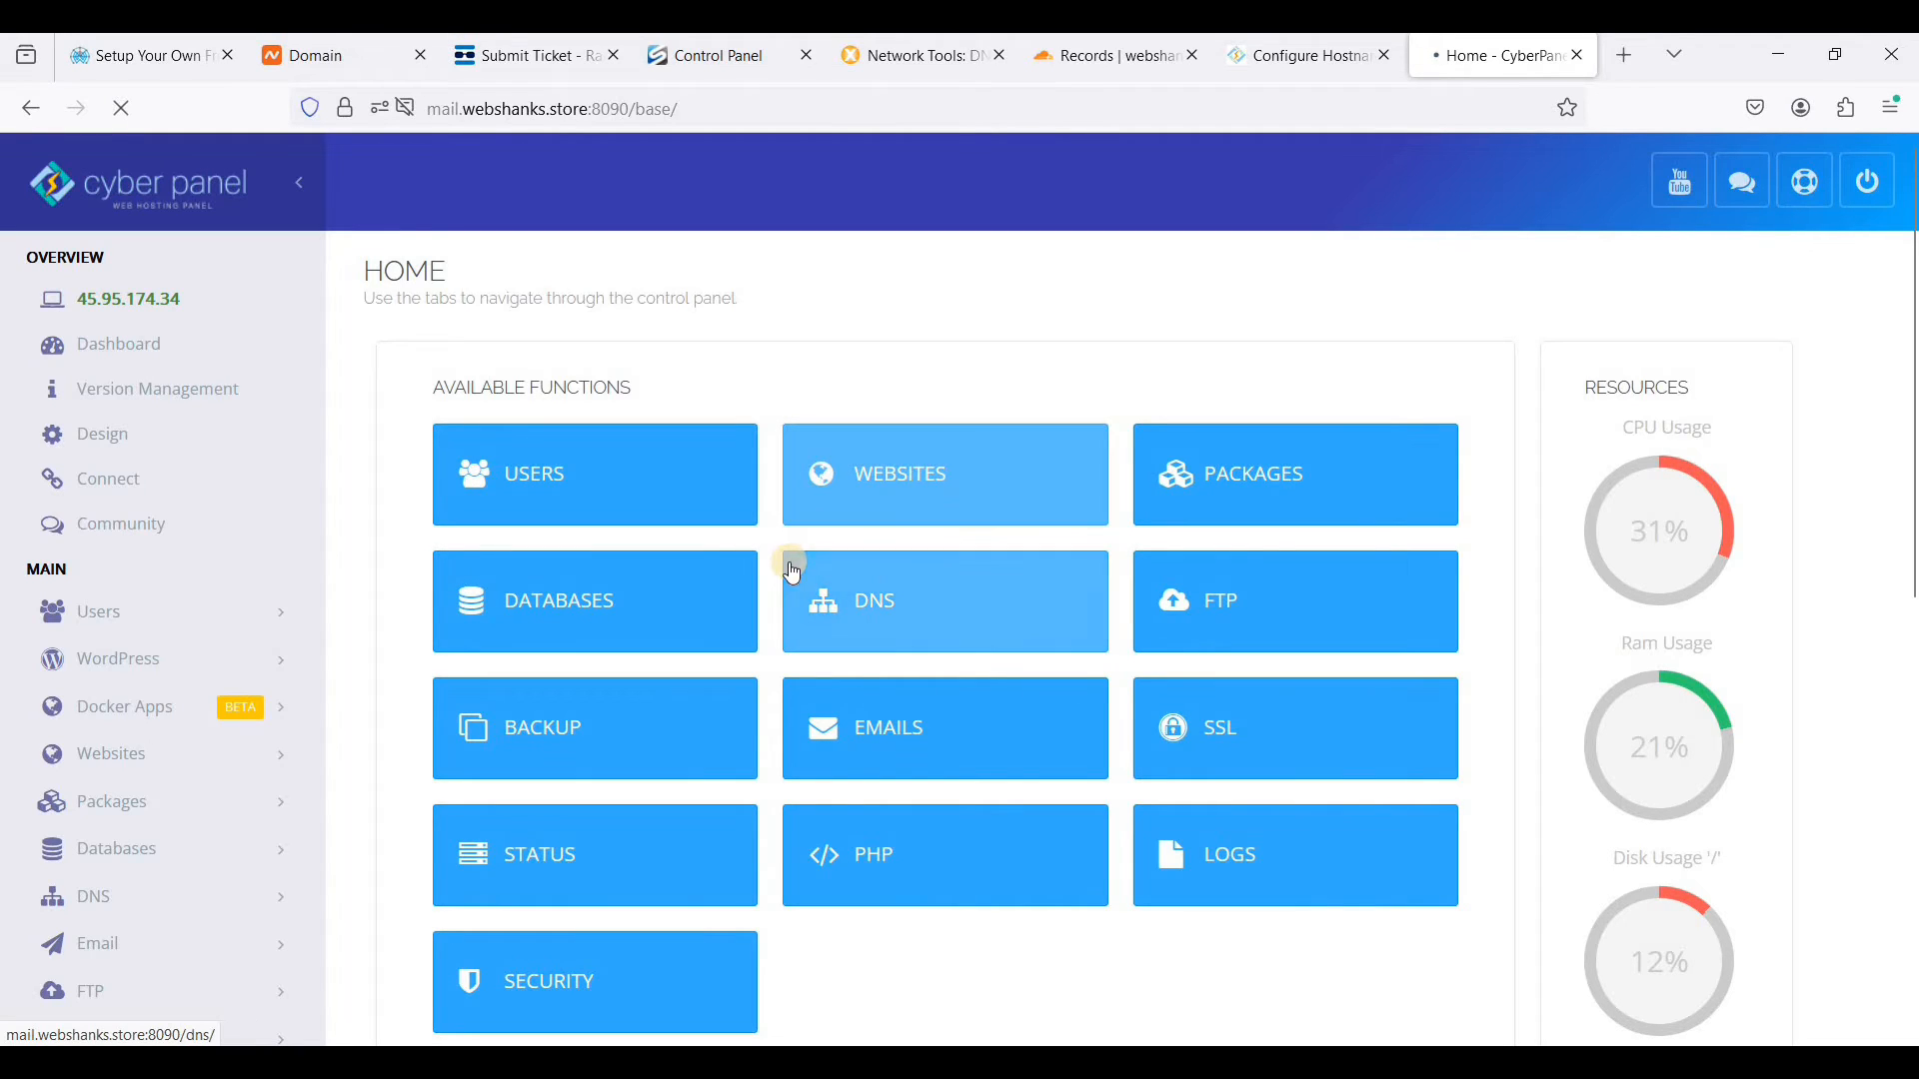
- Open the website creation form and choose the Default package and admin as owner
click(949, 621)
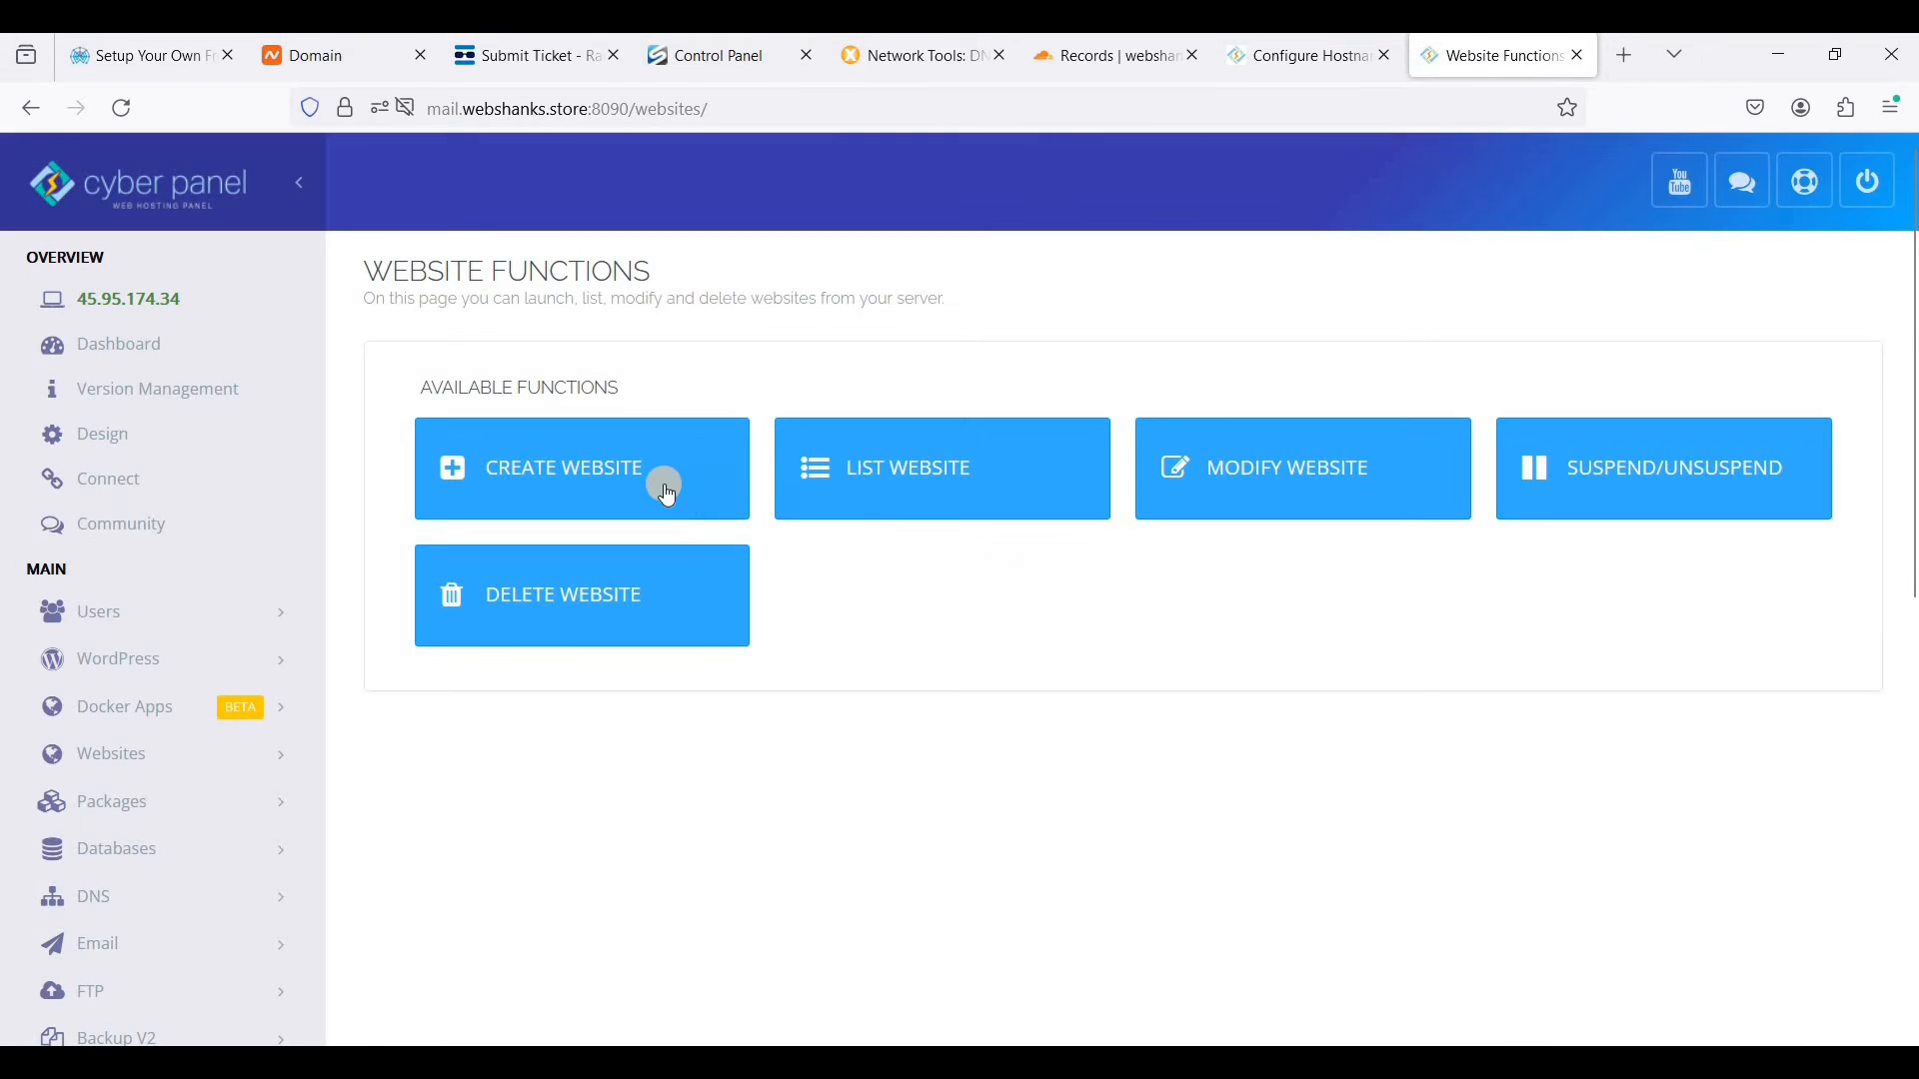
click(604, 480)
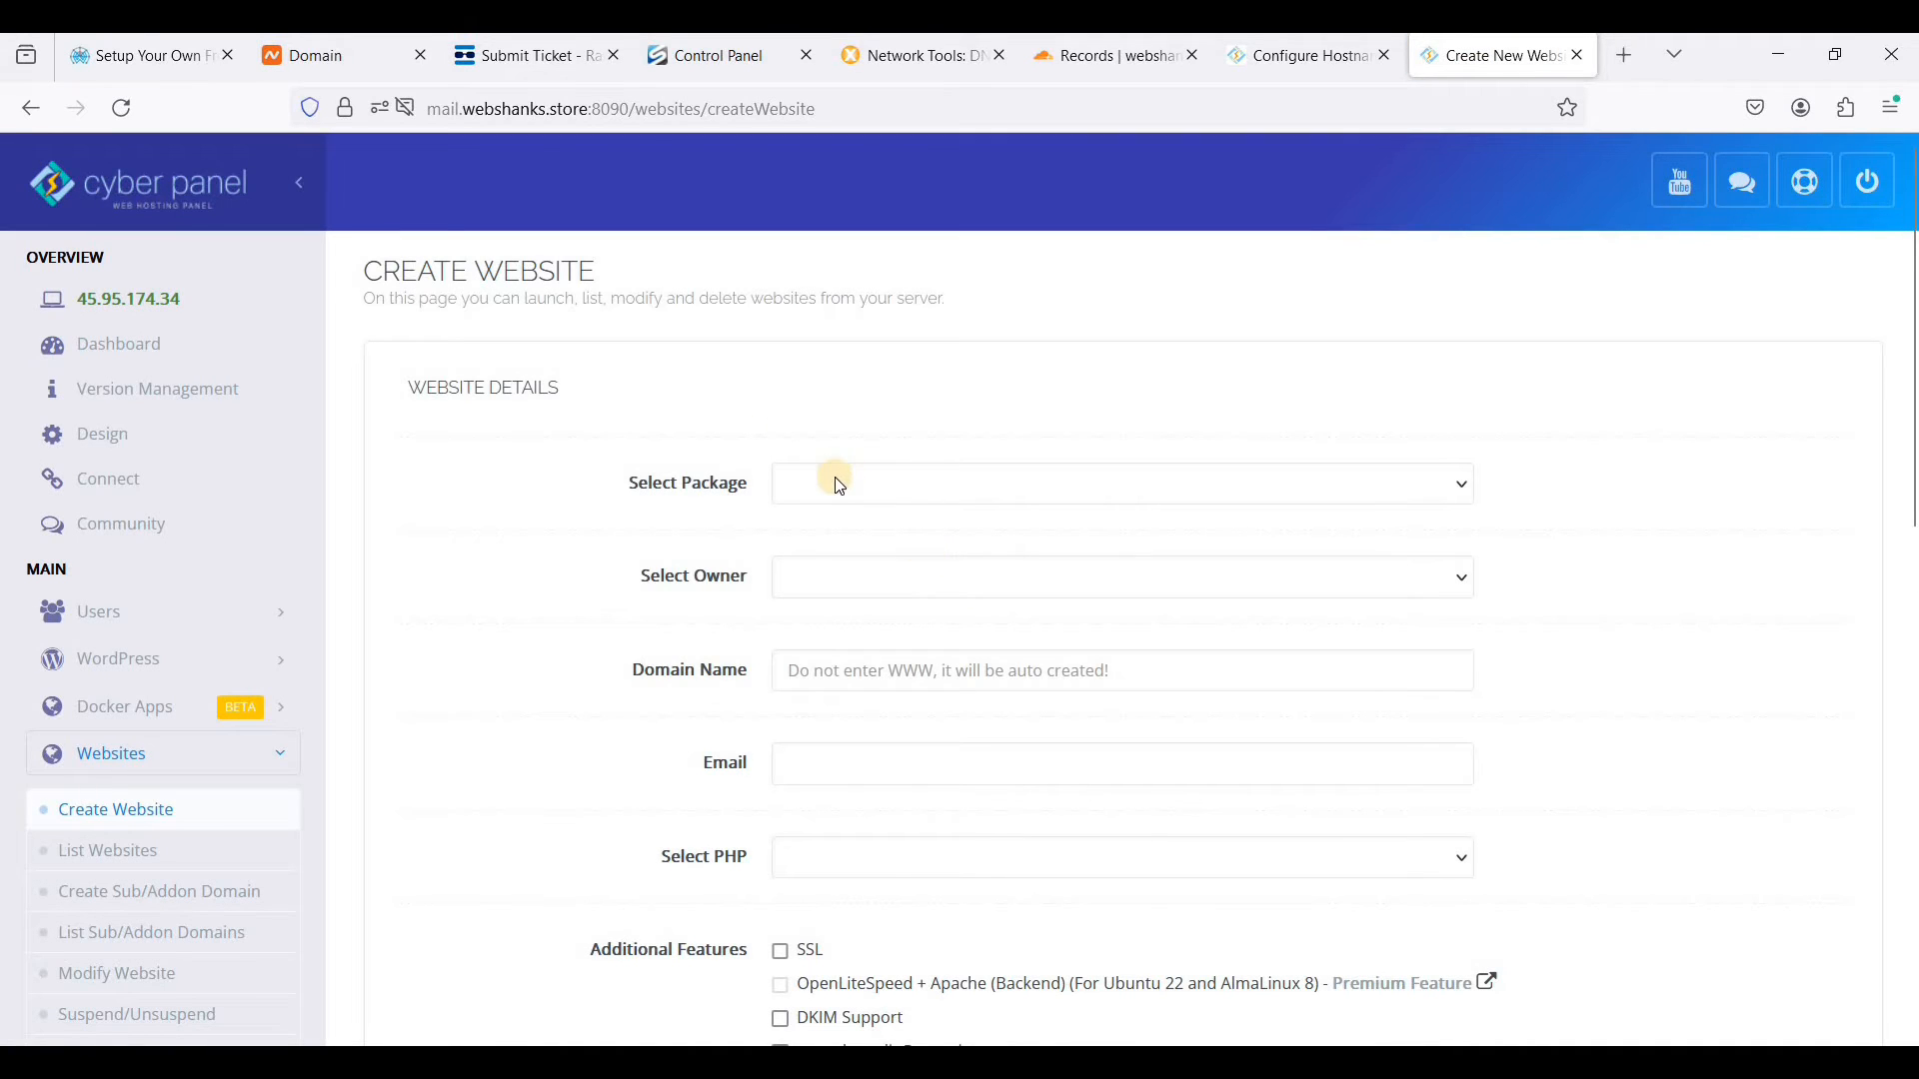
click(832, 493)
click(827, 557)
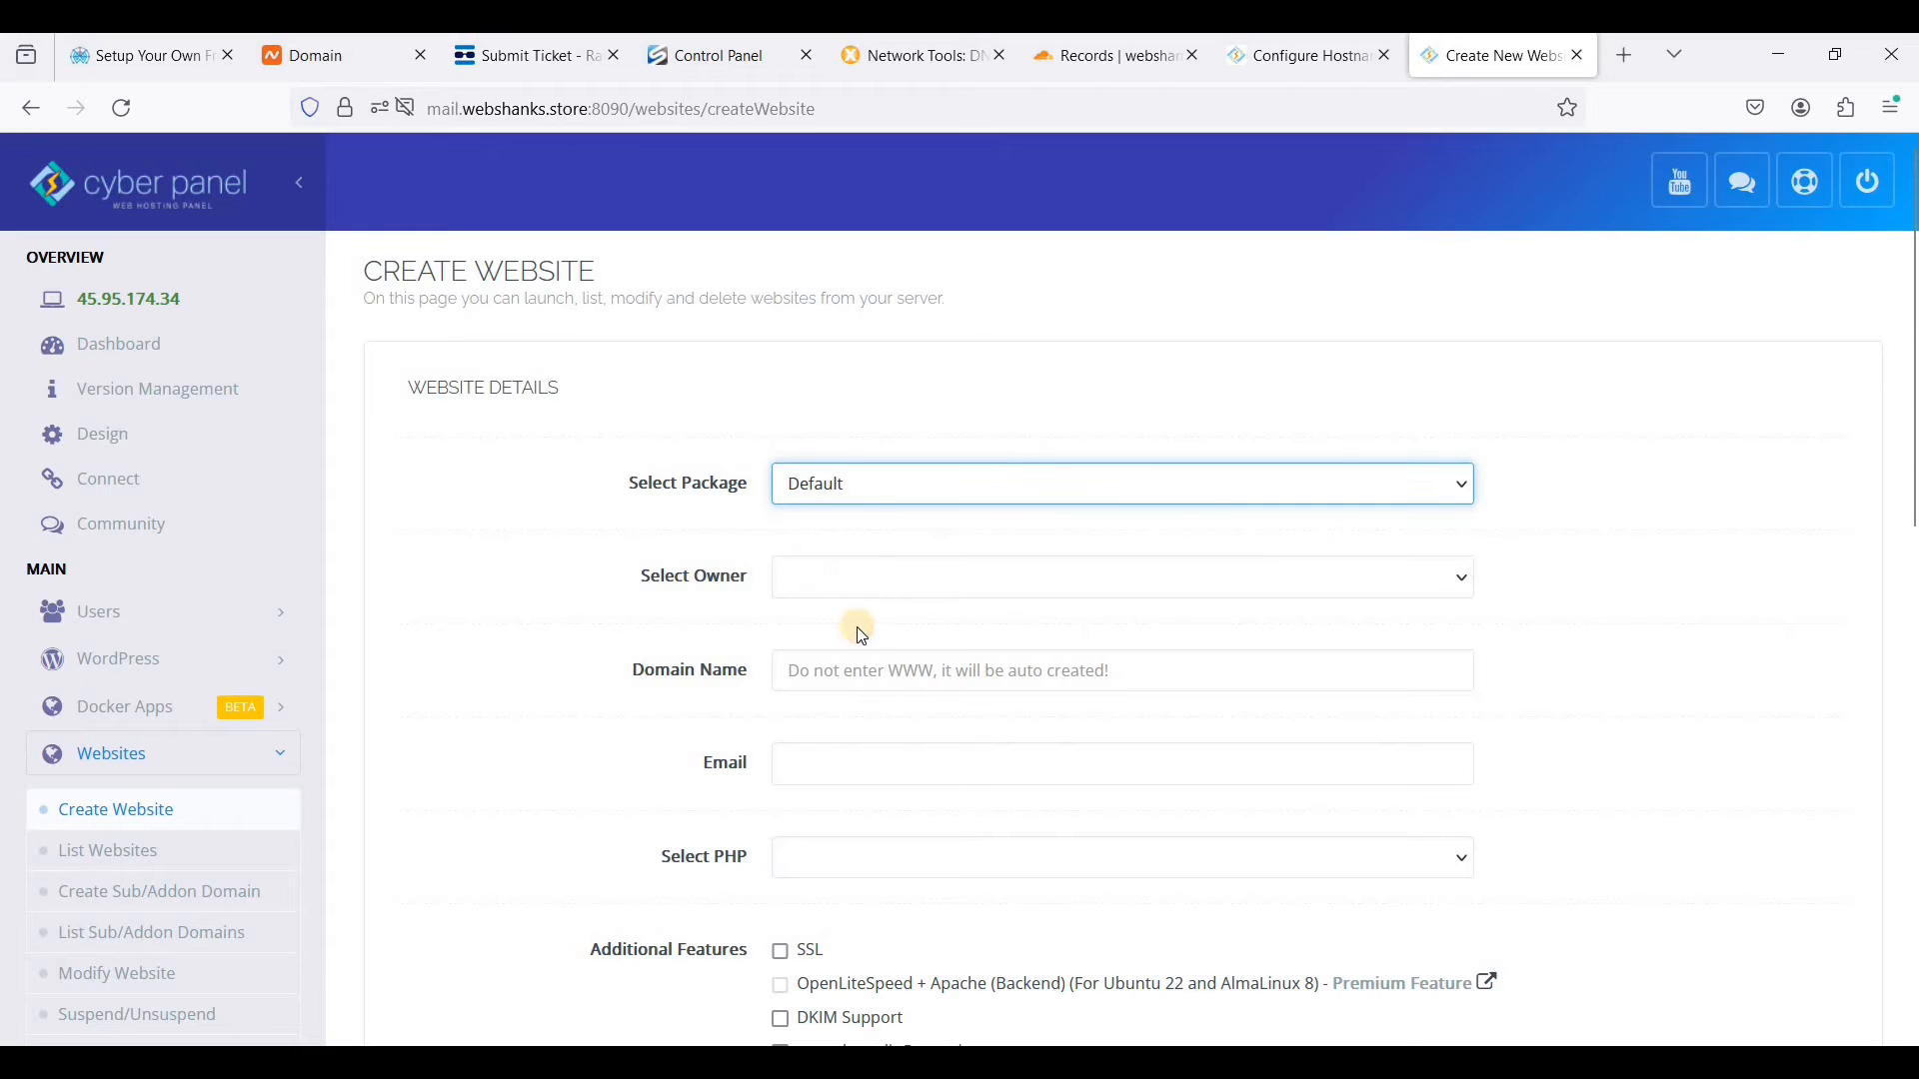
click(850, 584)
click(845, 650)
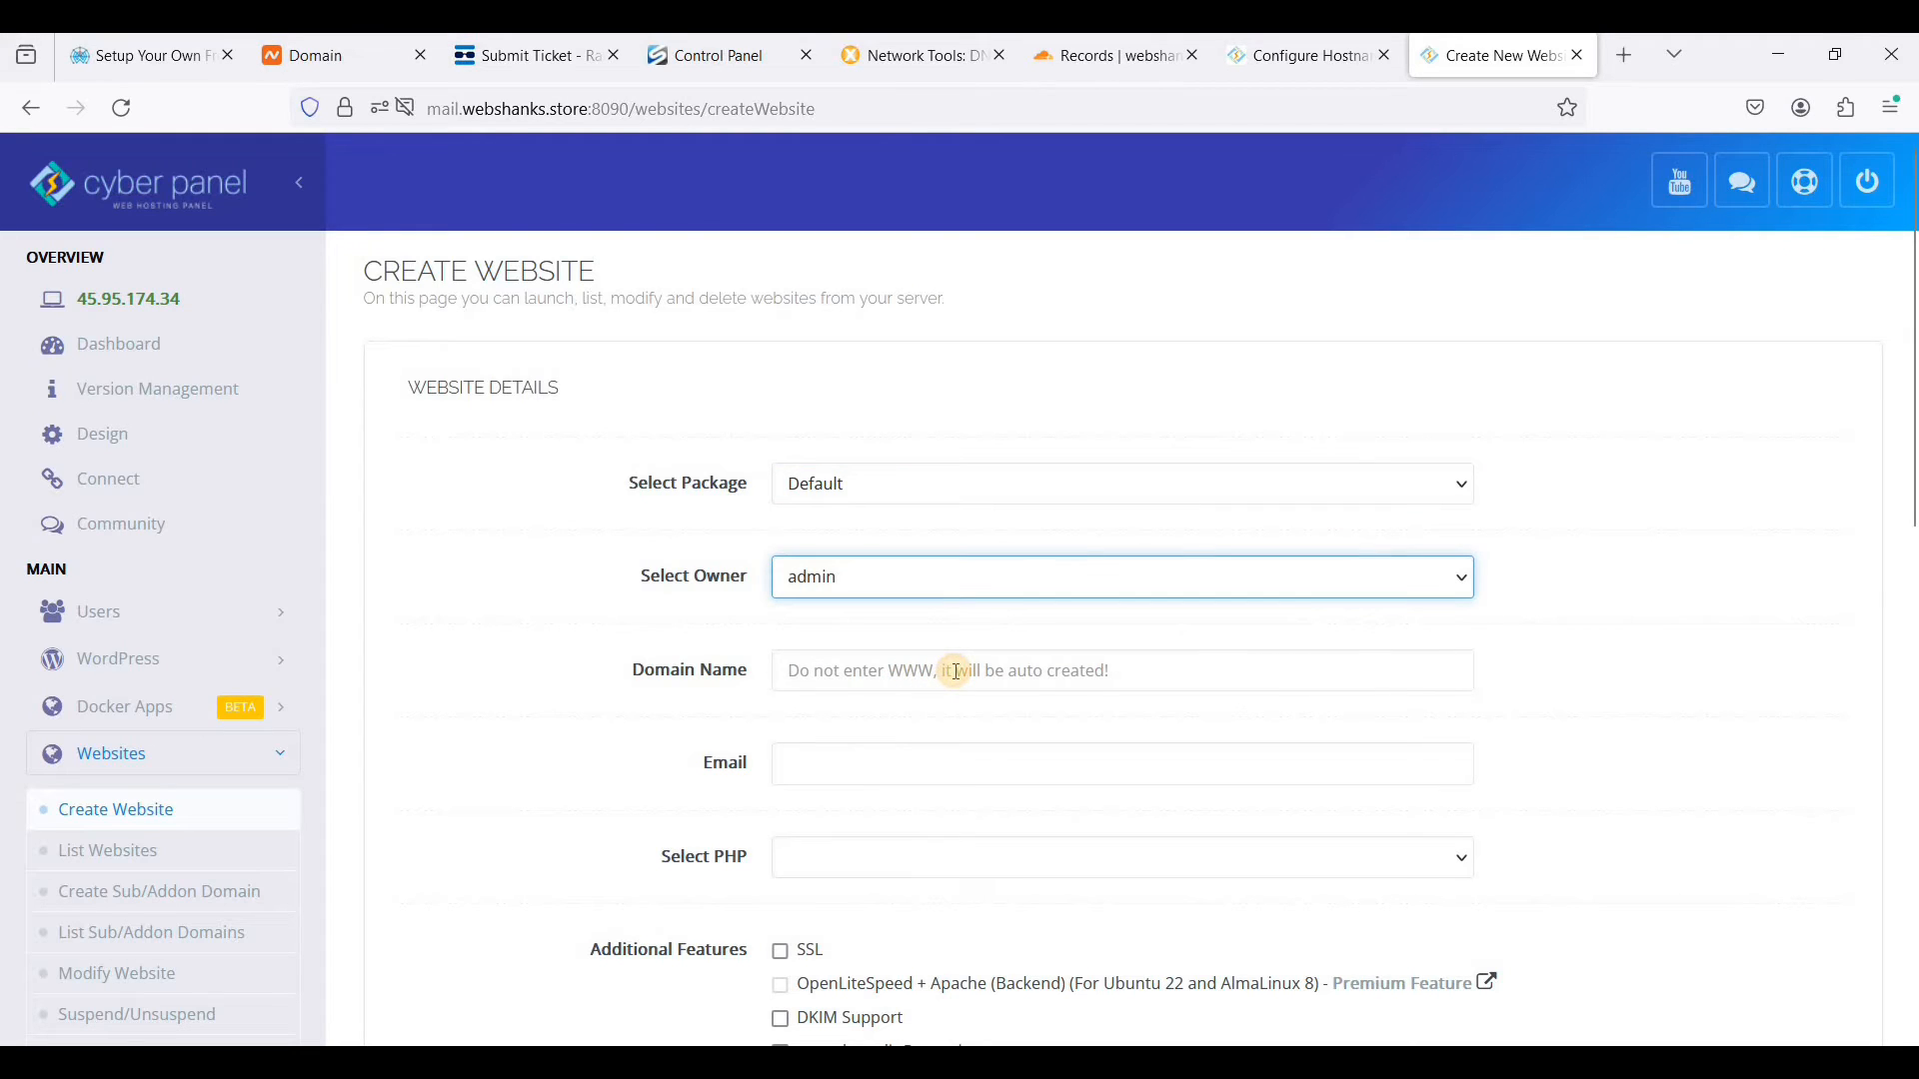
- Fill in the website form with domain webshanks.store, the site's contact email and PHP 8.2
click(957, 674)
text(webshanks.store)
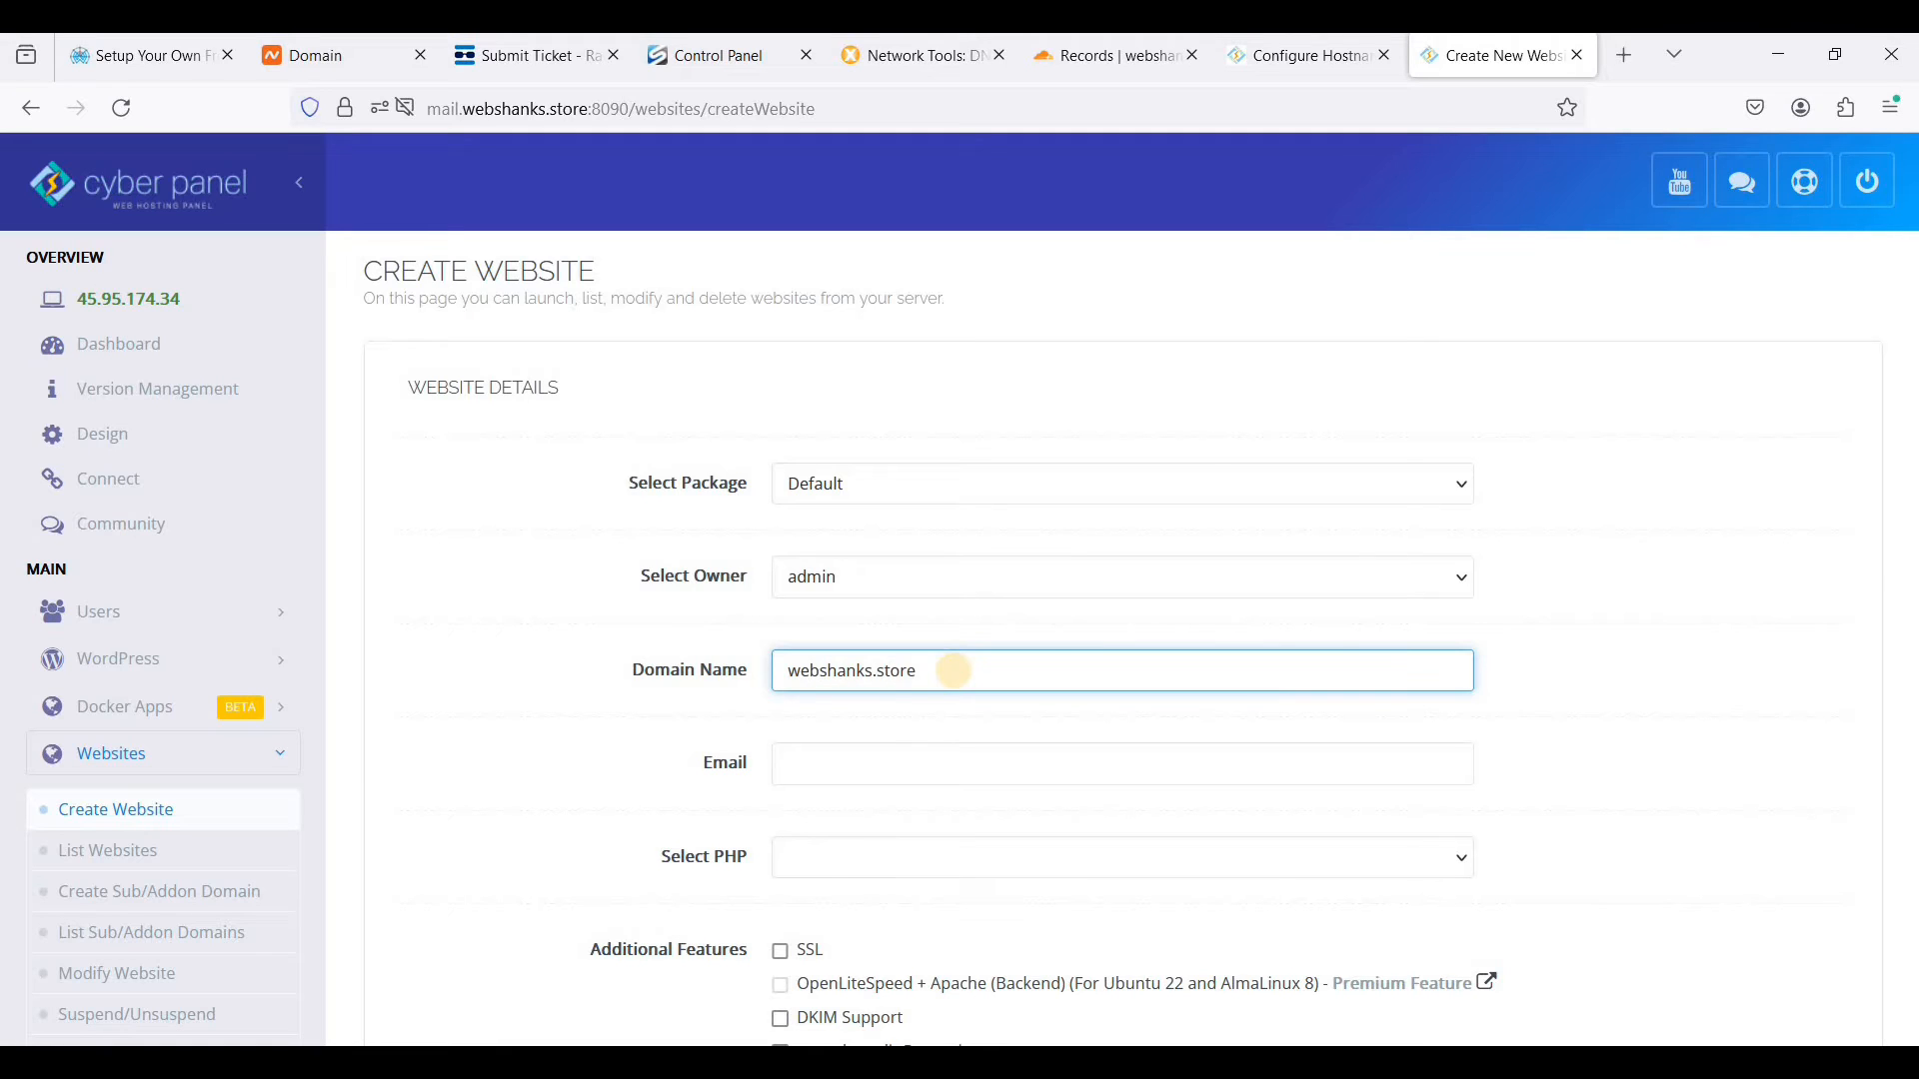
click(1028, 750)
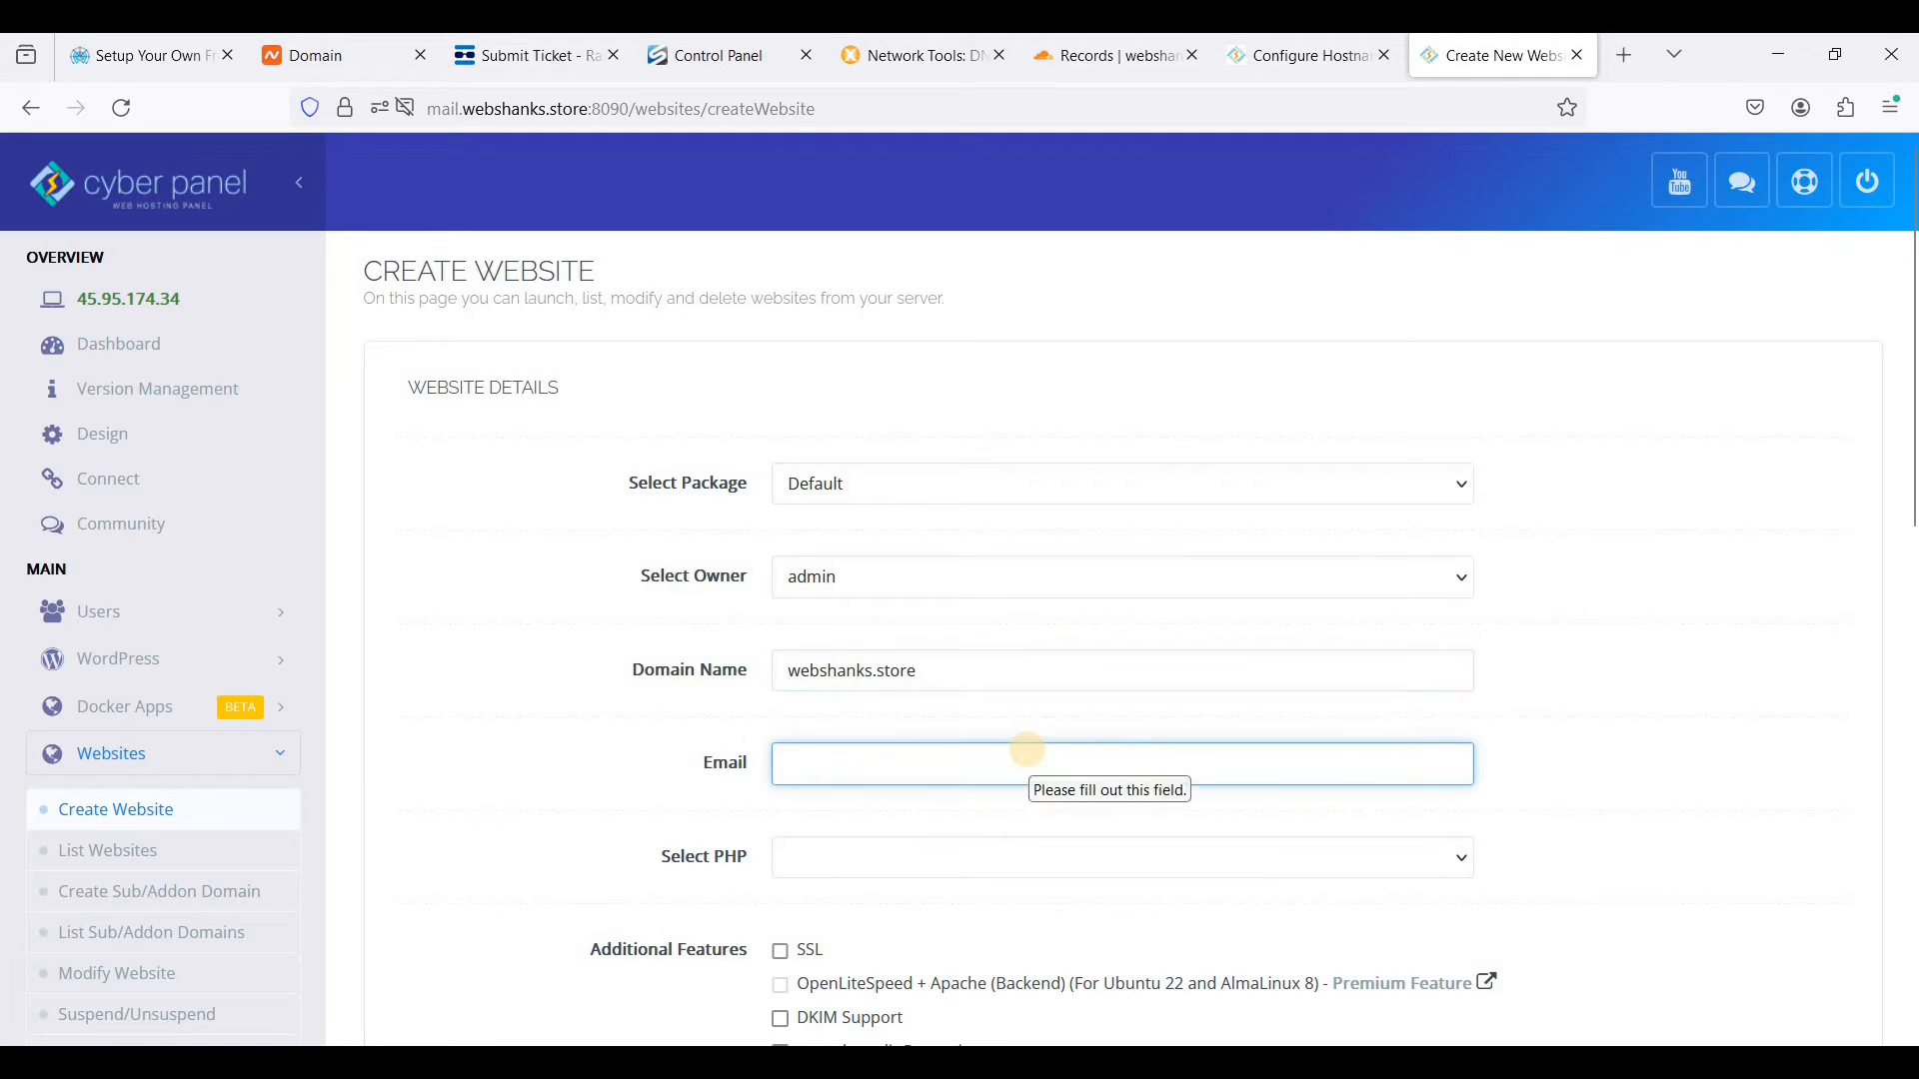
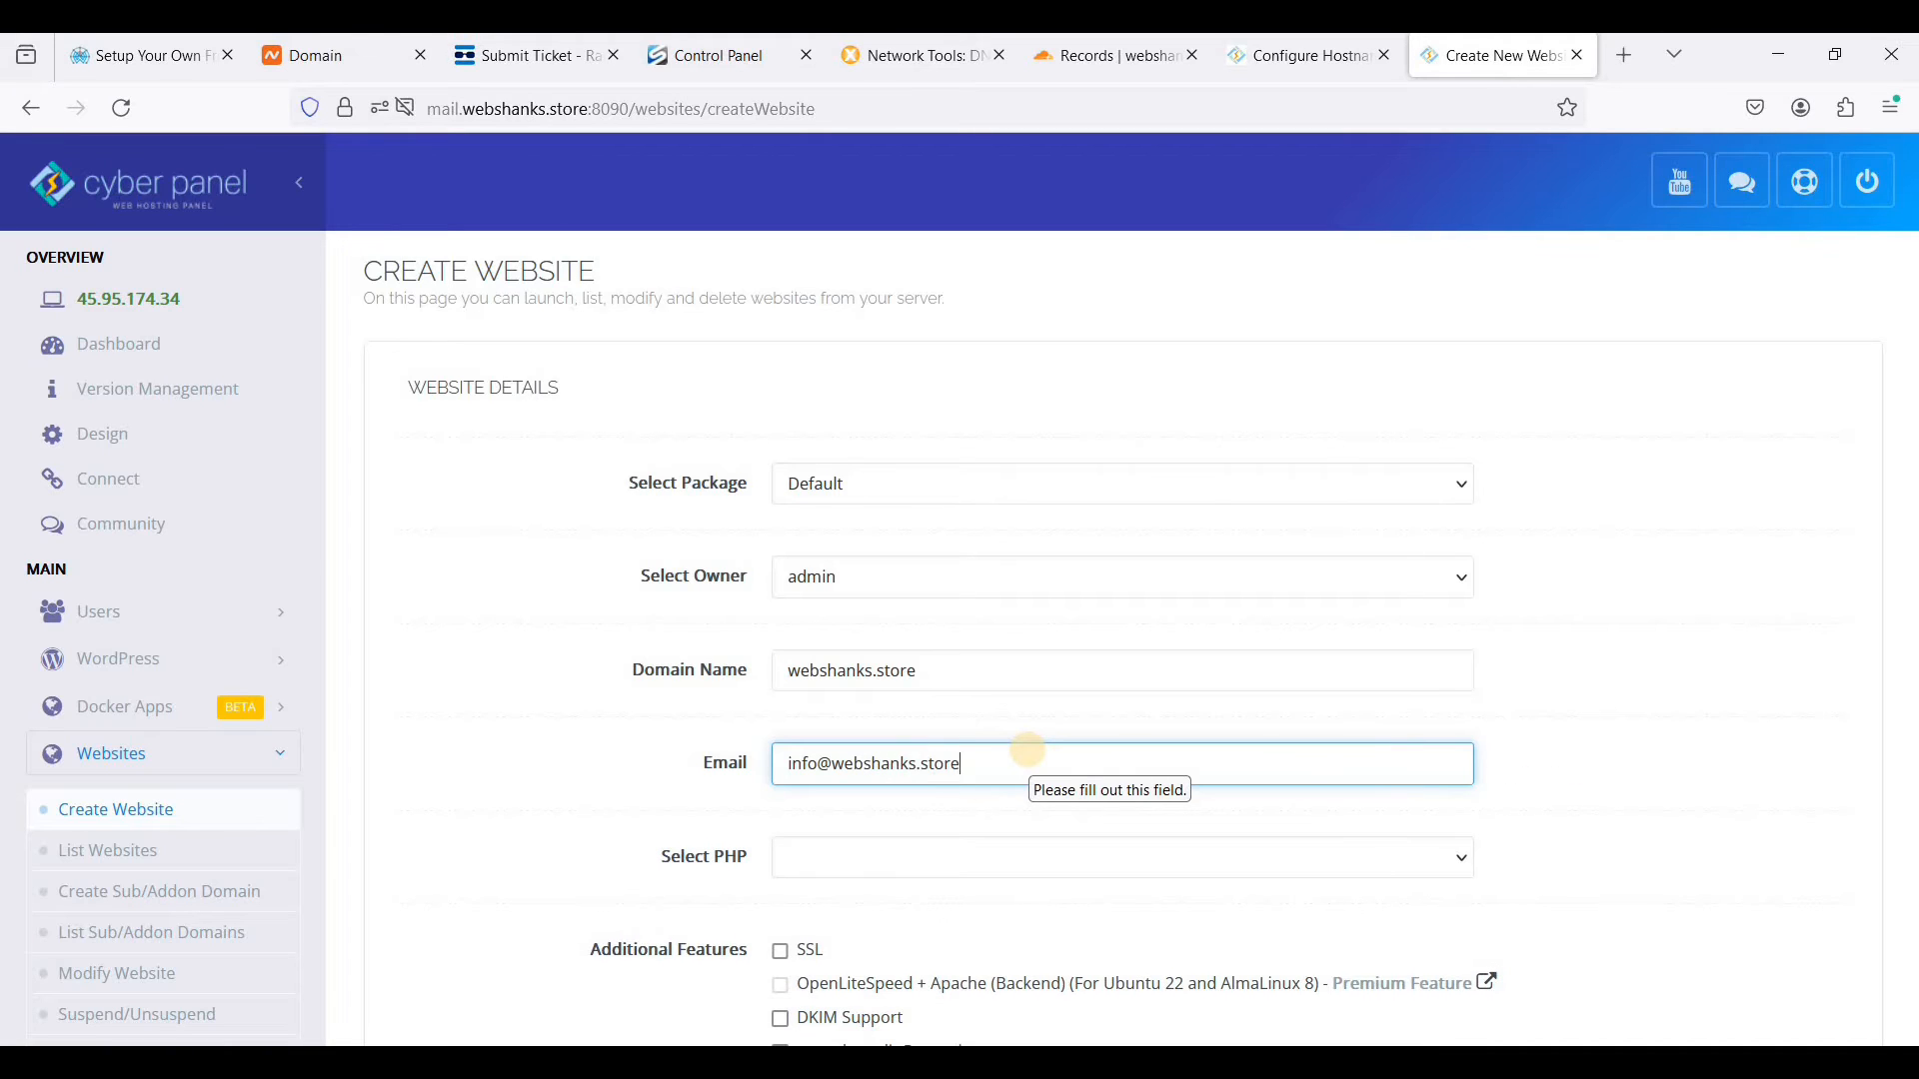
click(889, 857)
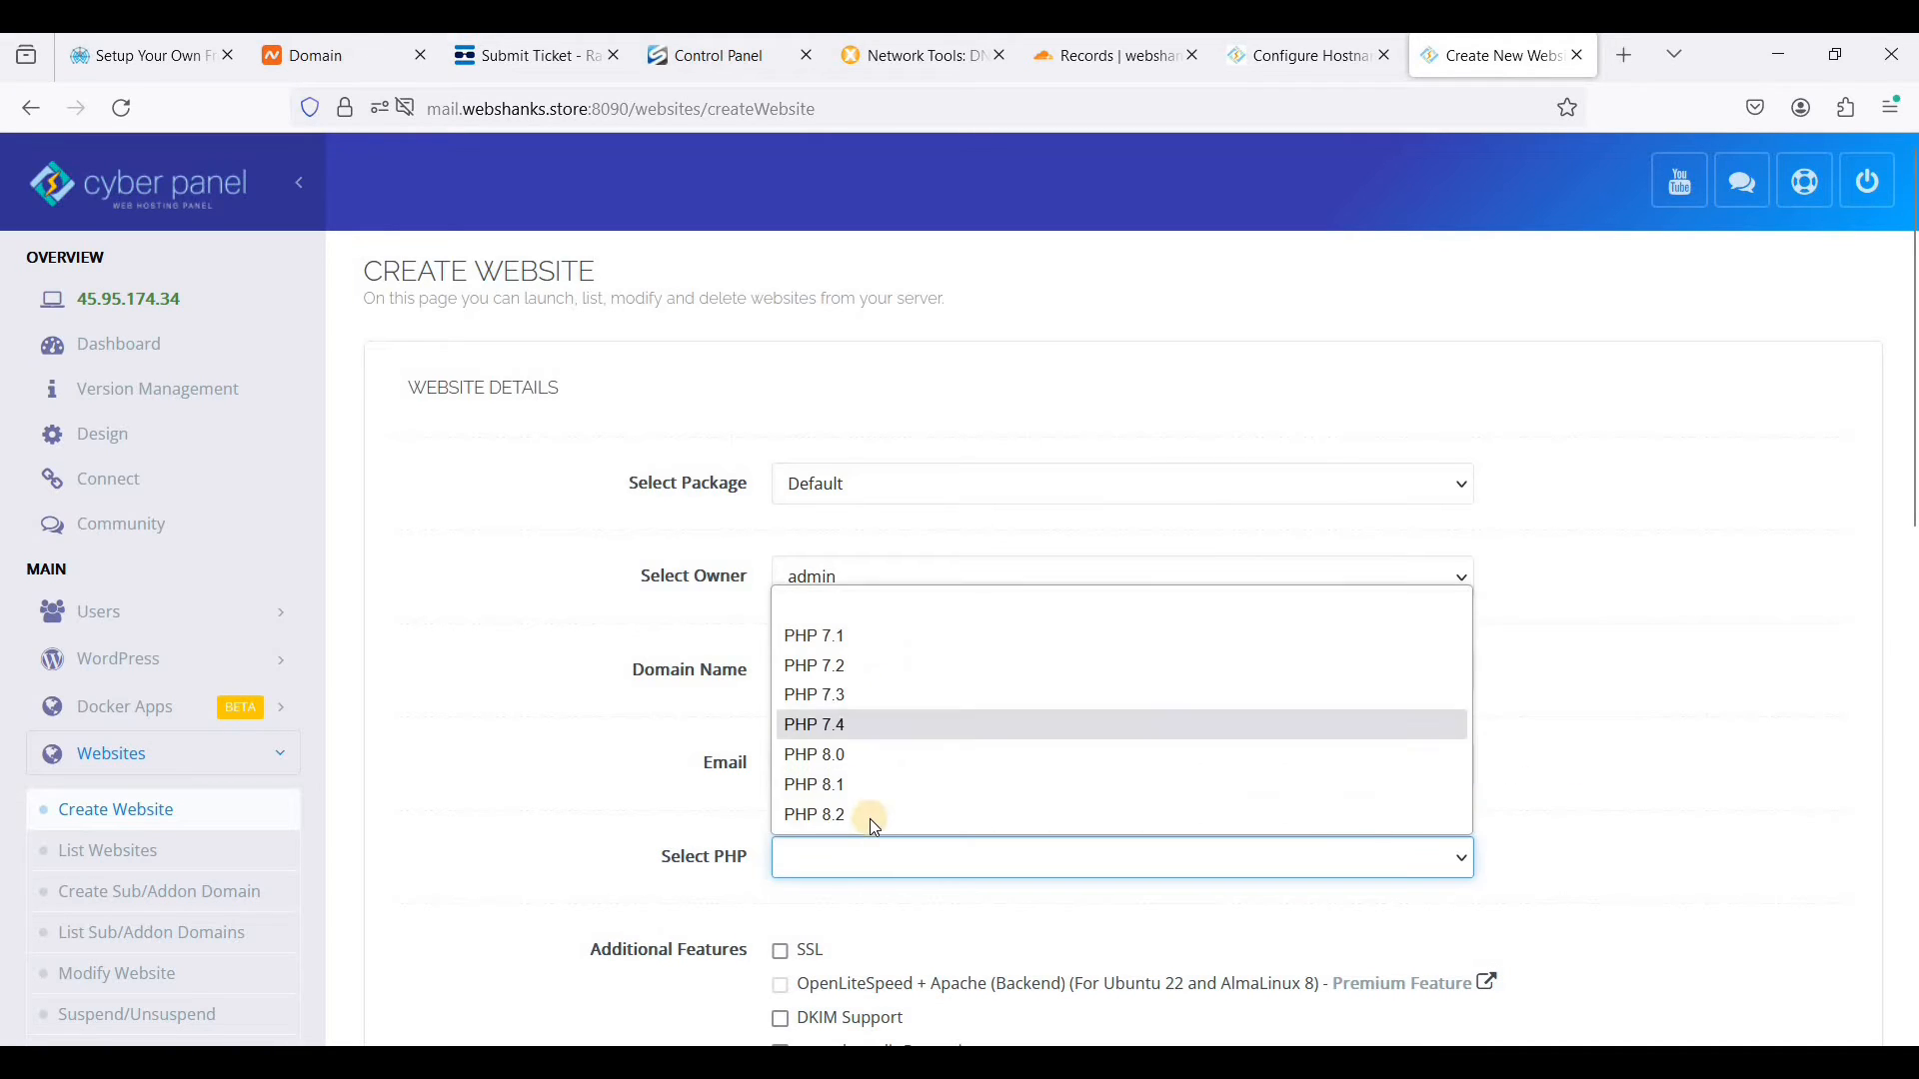
click(878, 818)
- Enable SSL, DKIM Support, open_basedir Protection and Create Mail Domain, and create the website
scroll(900, 829, down, 2)
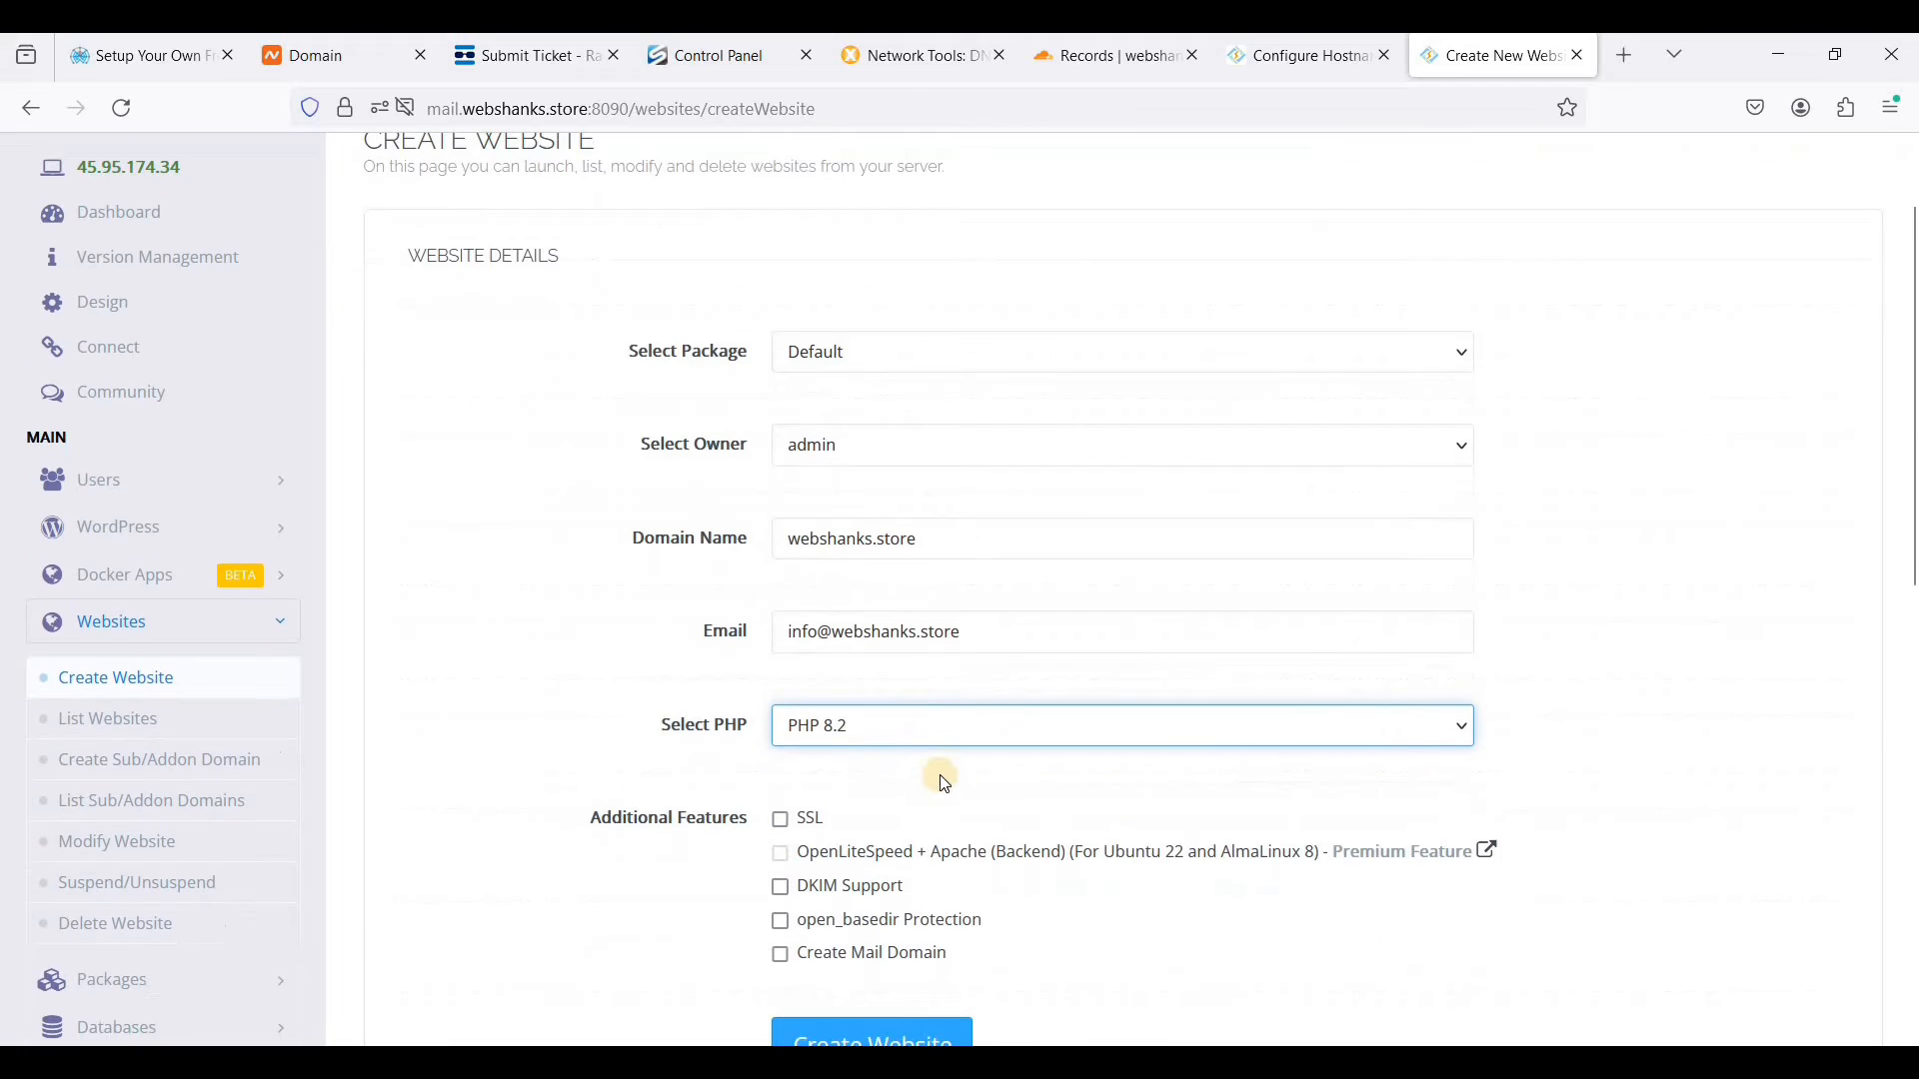
click(800, 833)
scroll(809, 830, down, 2)
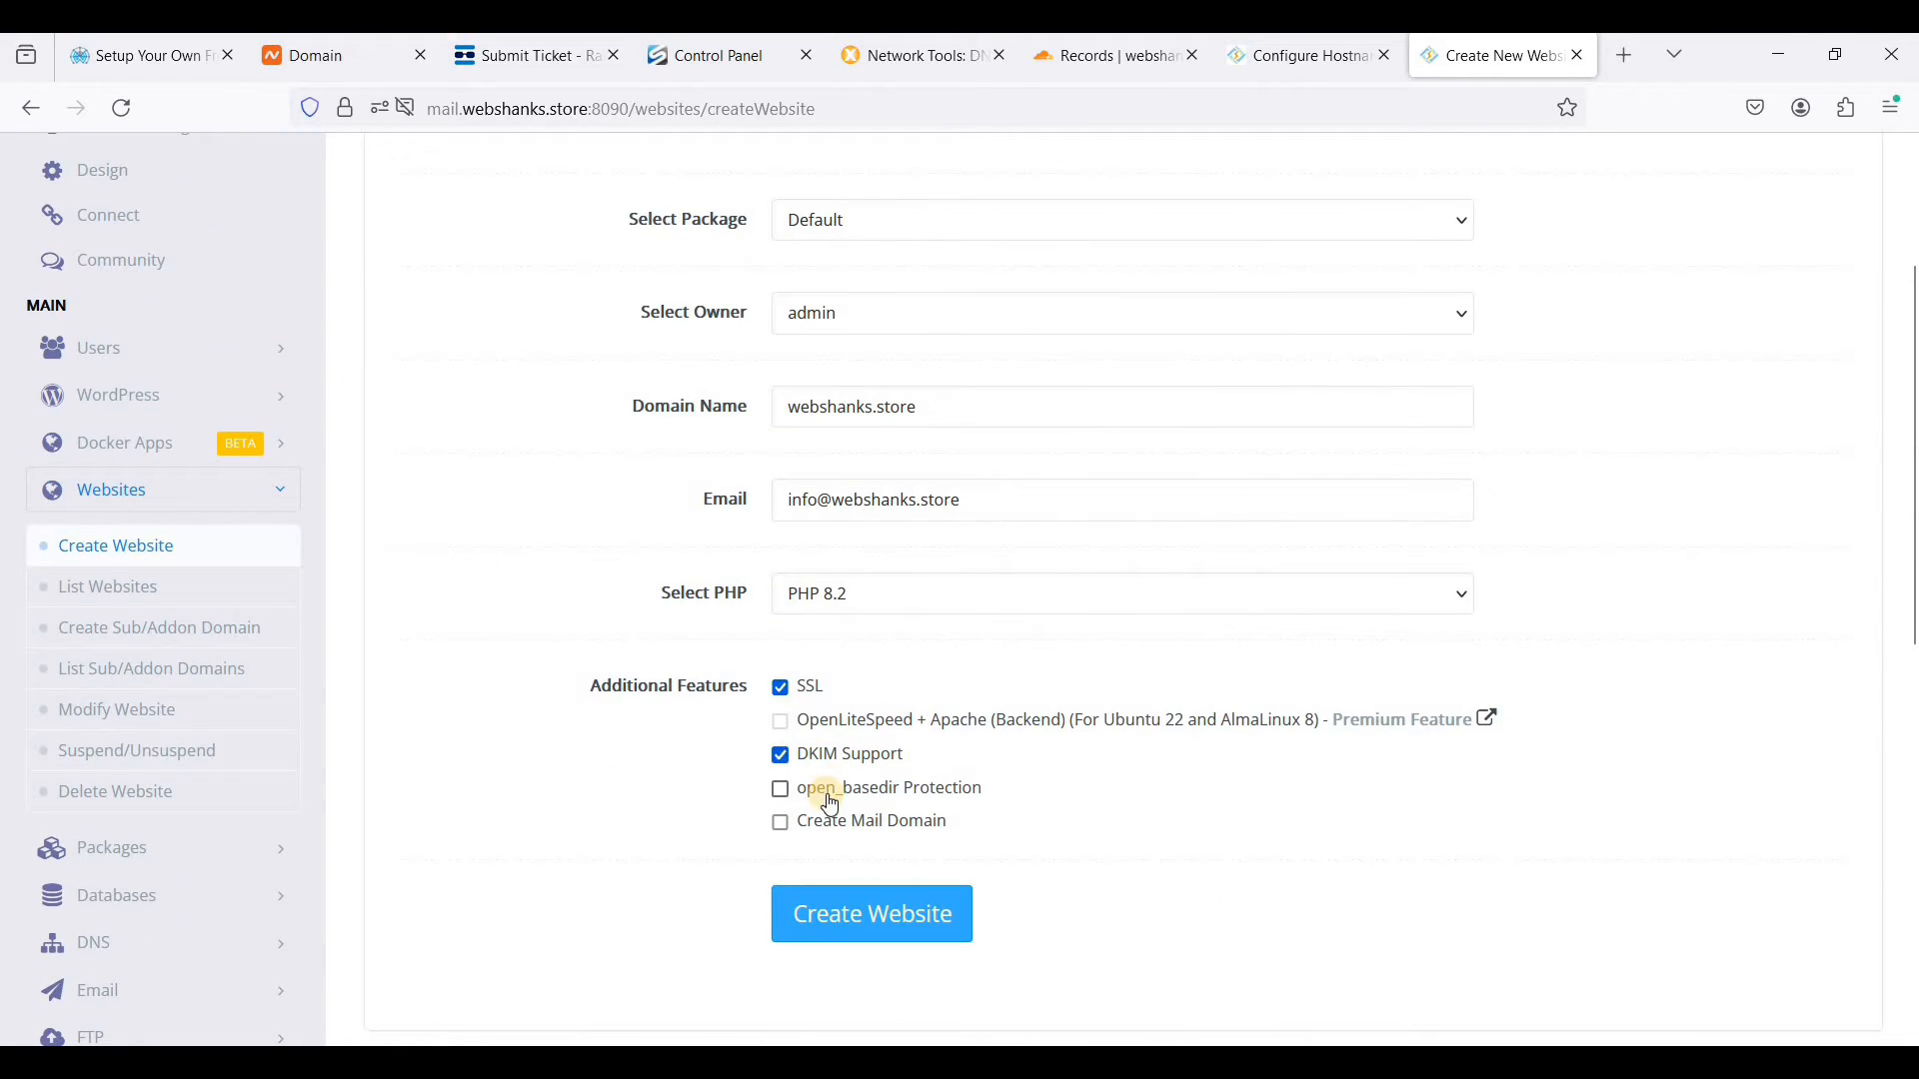
click(830, 800)
click(891, 822)
click(895, 931)
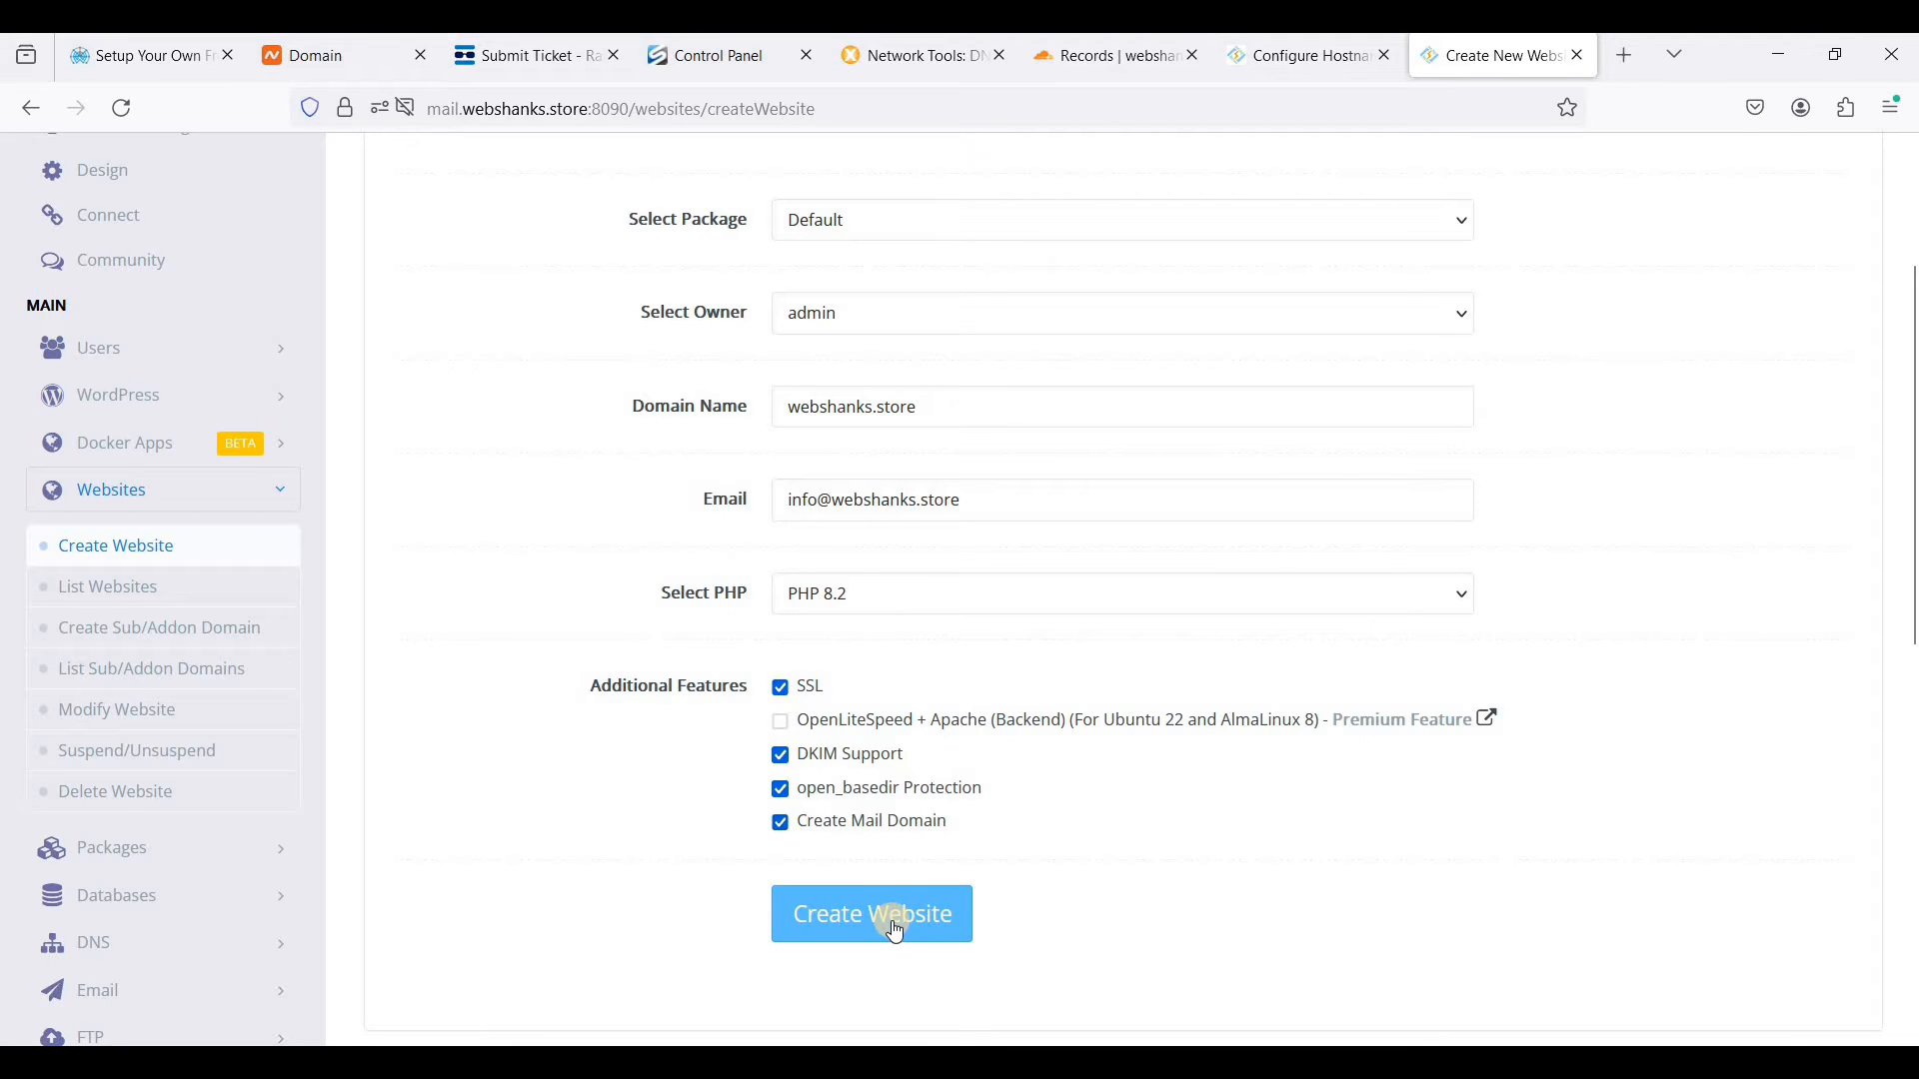
- Open the email account creation form and choose webshanks.store as the website
scroll(1100, 690, up, 3)
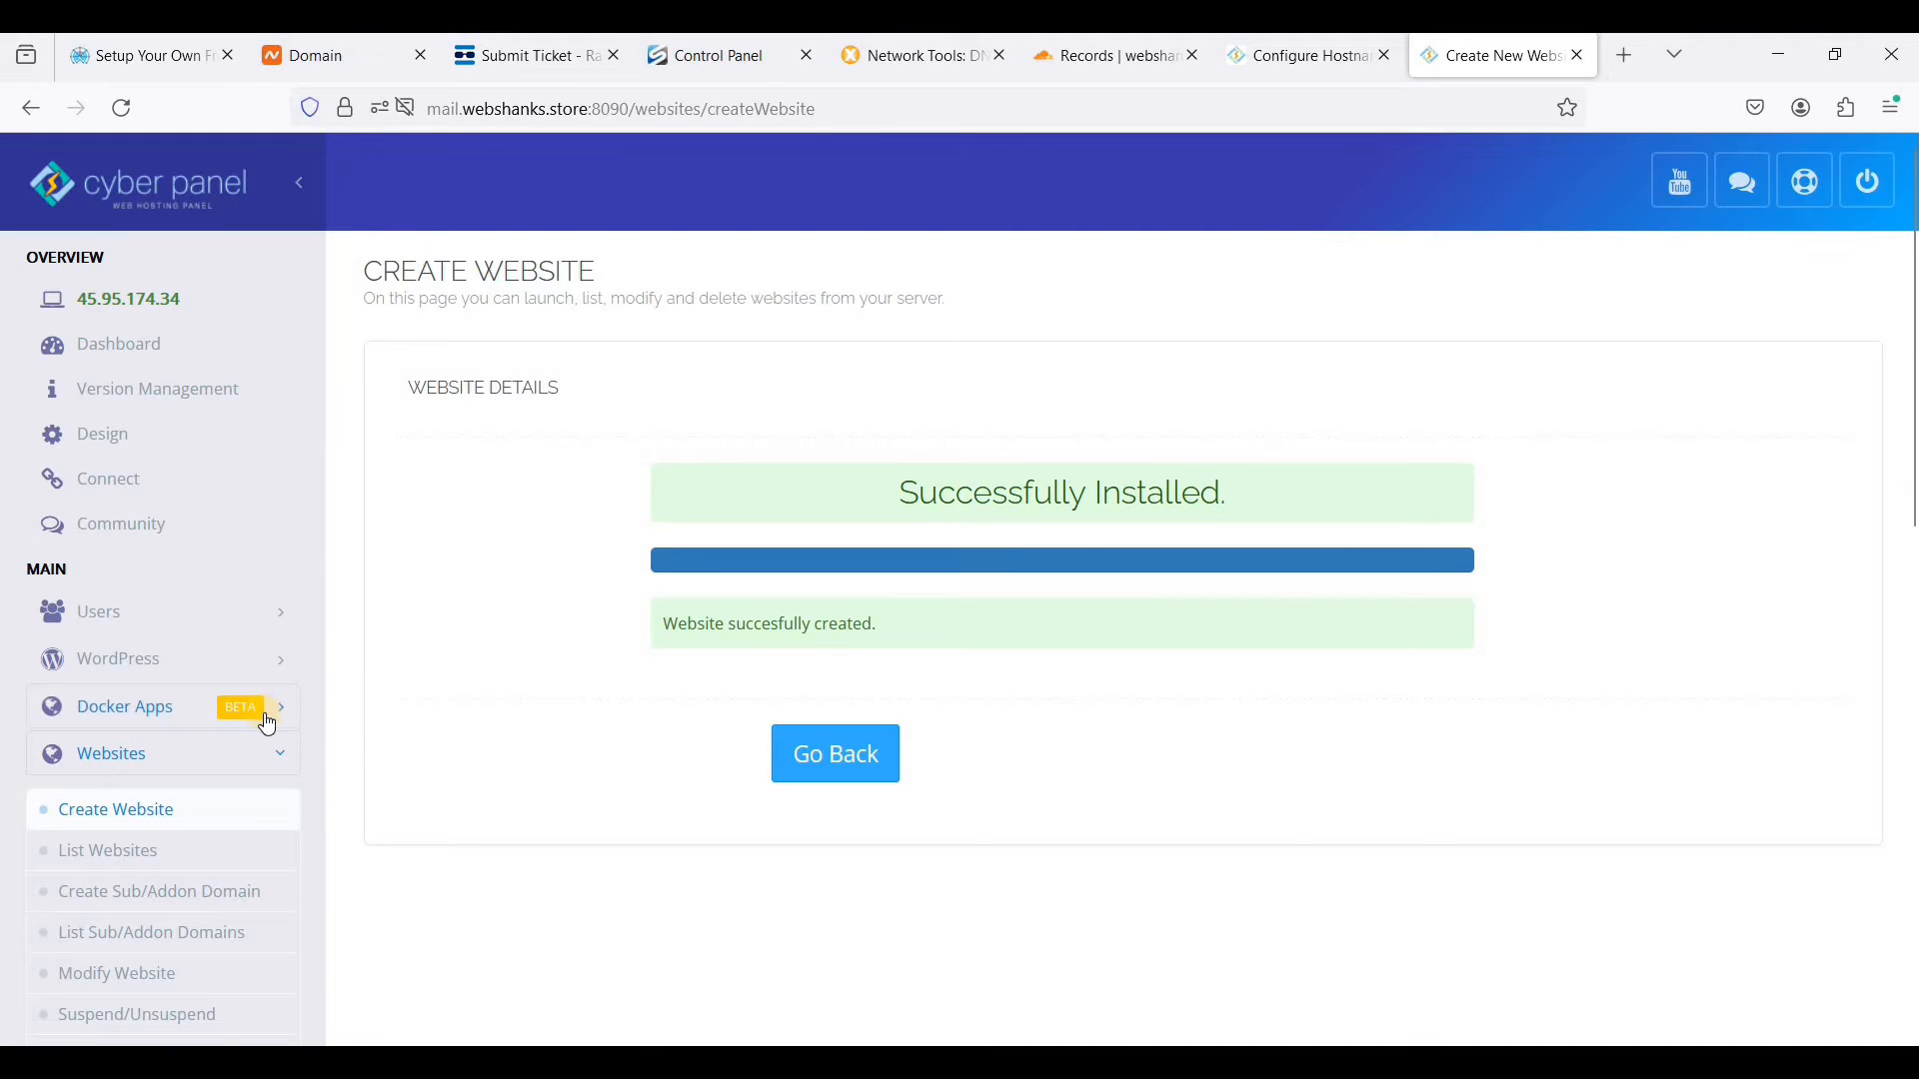
scroll(225, 590, down, 3)
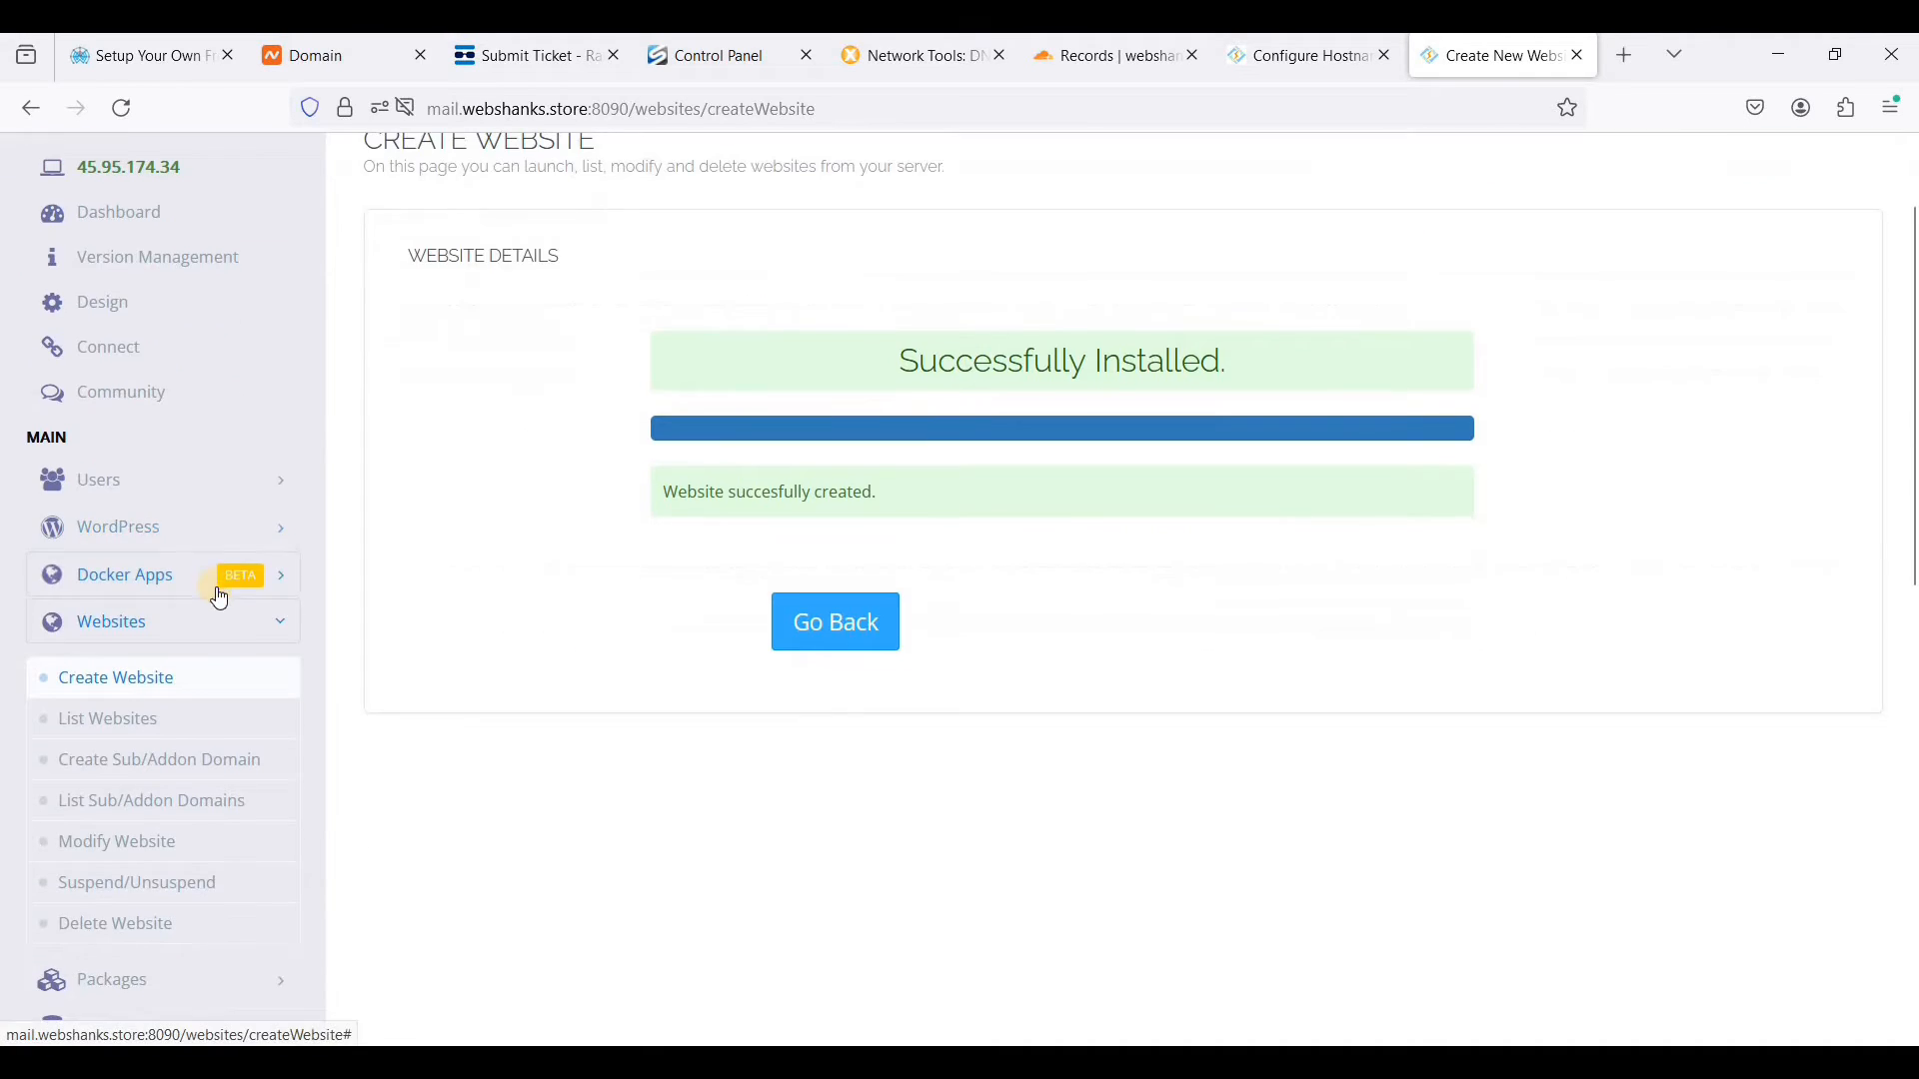
scroll(249, 744, down, 3)
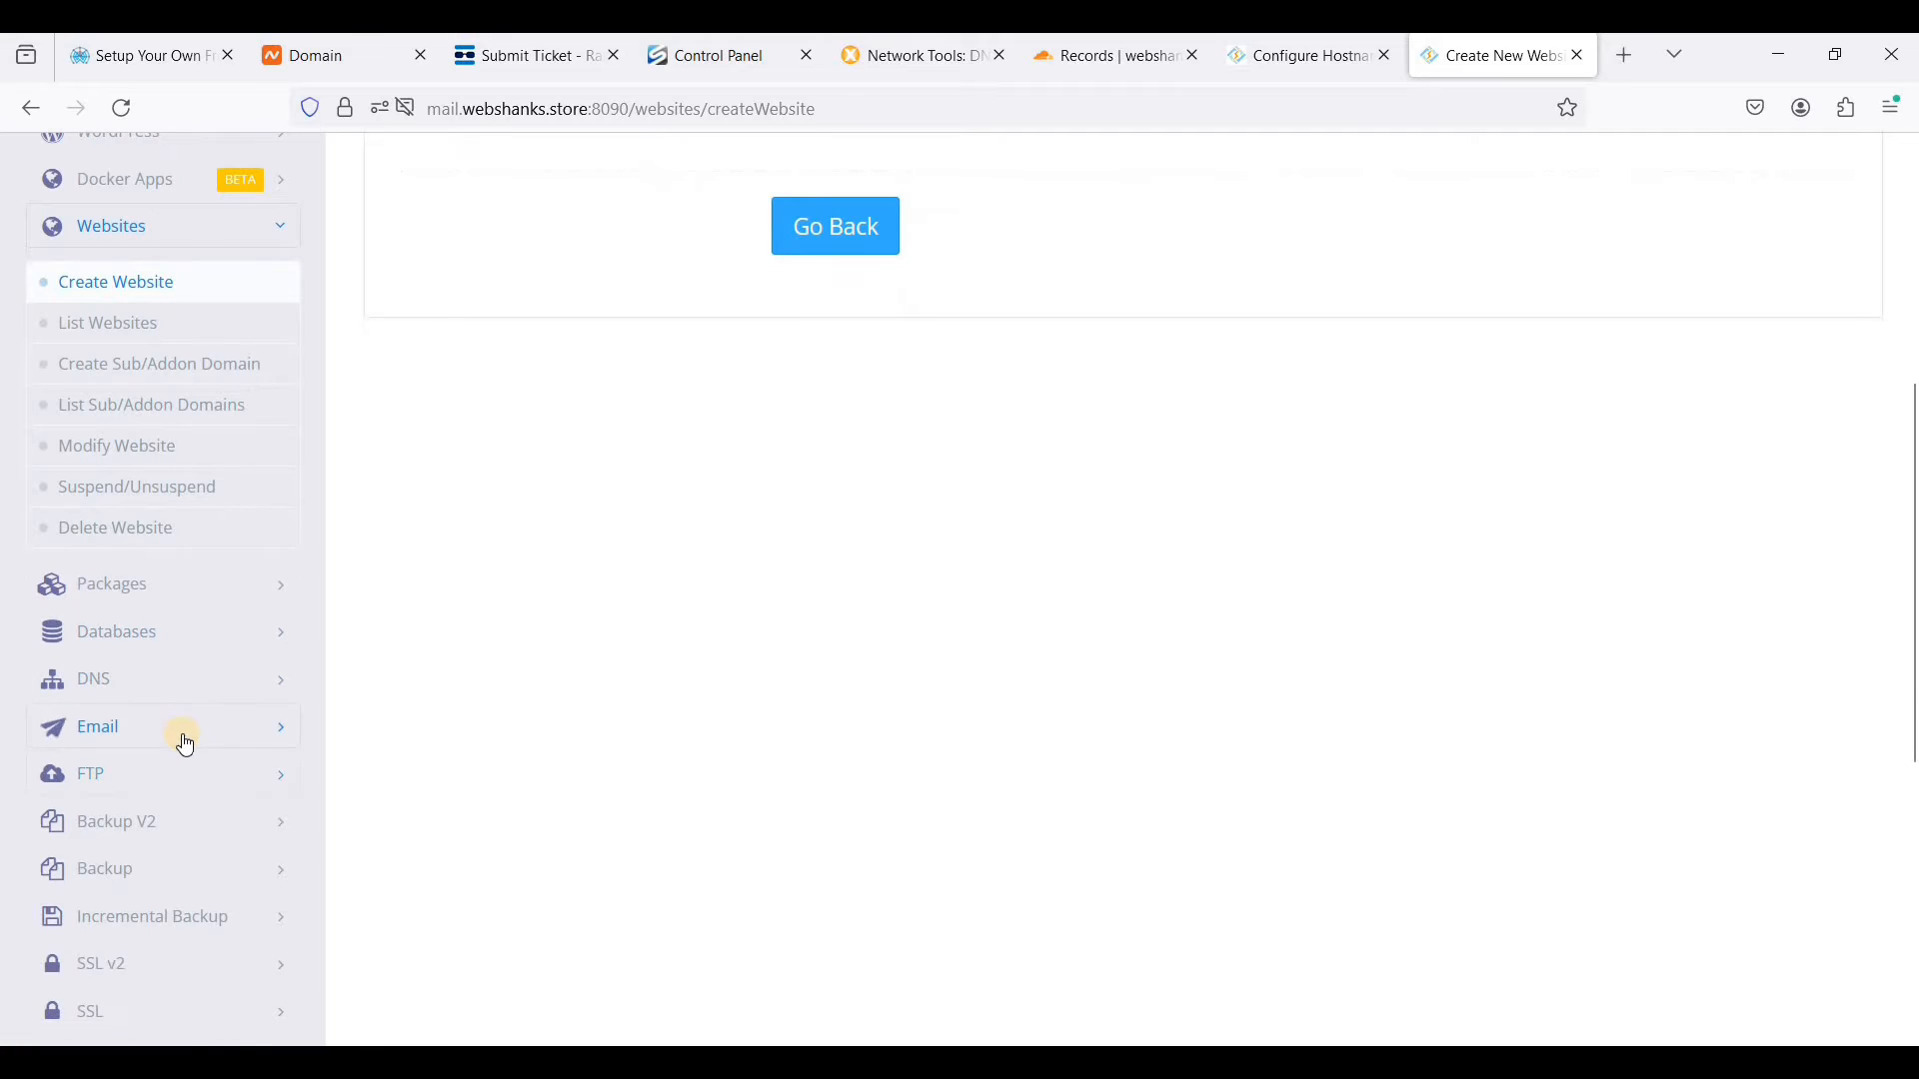
click(187, 740)
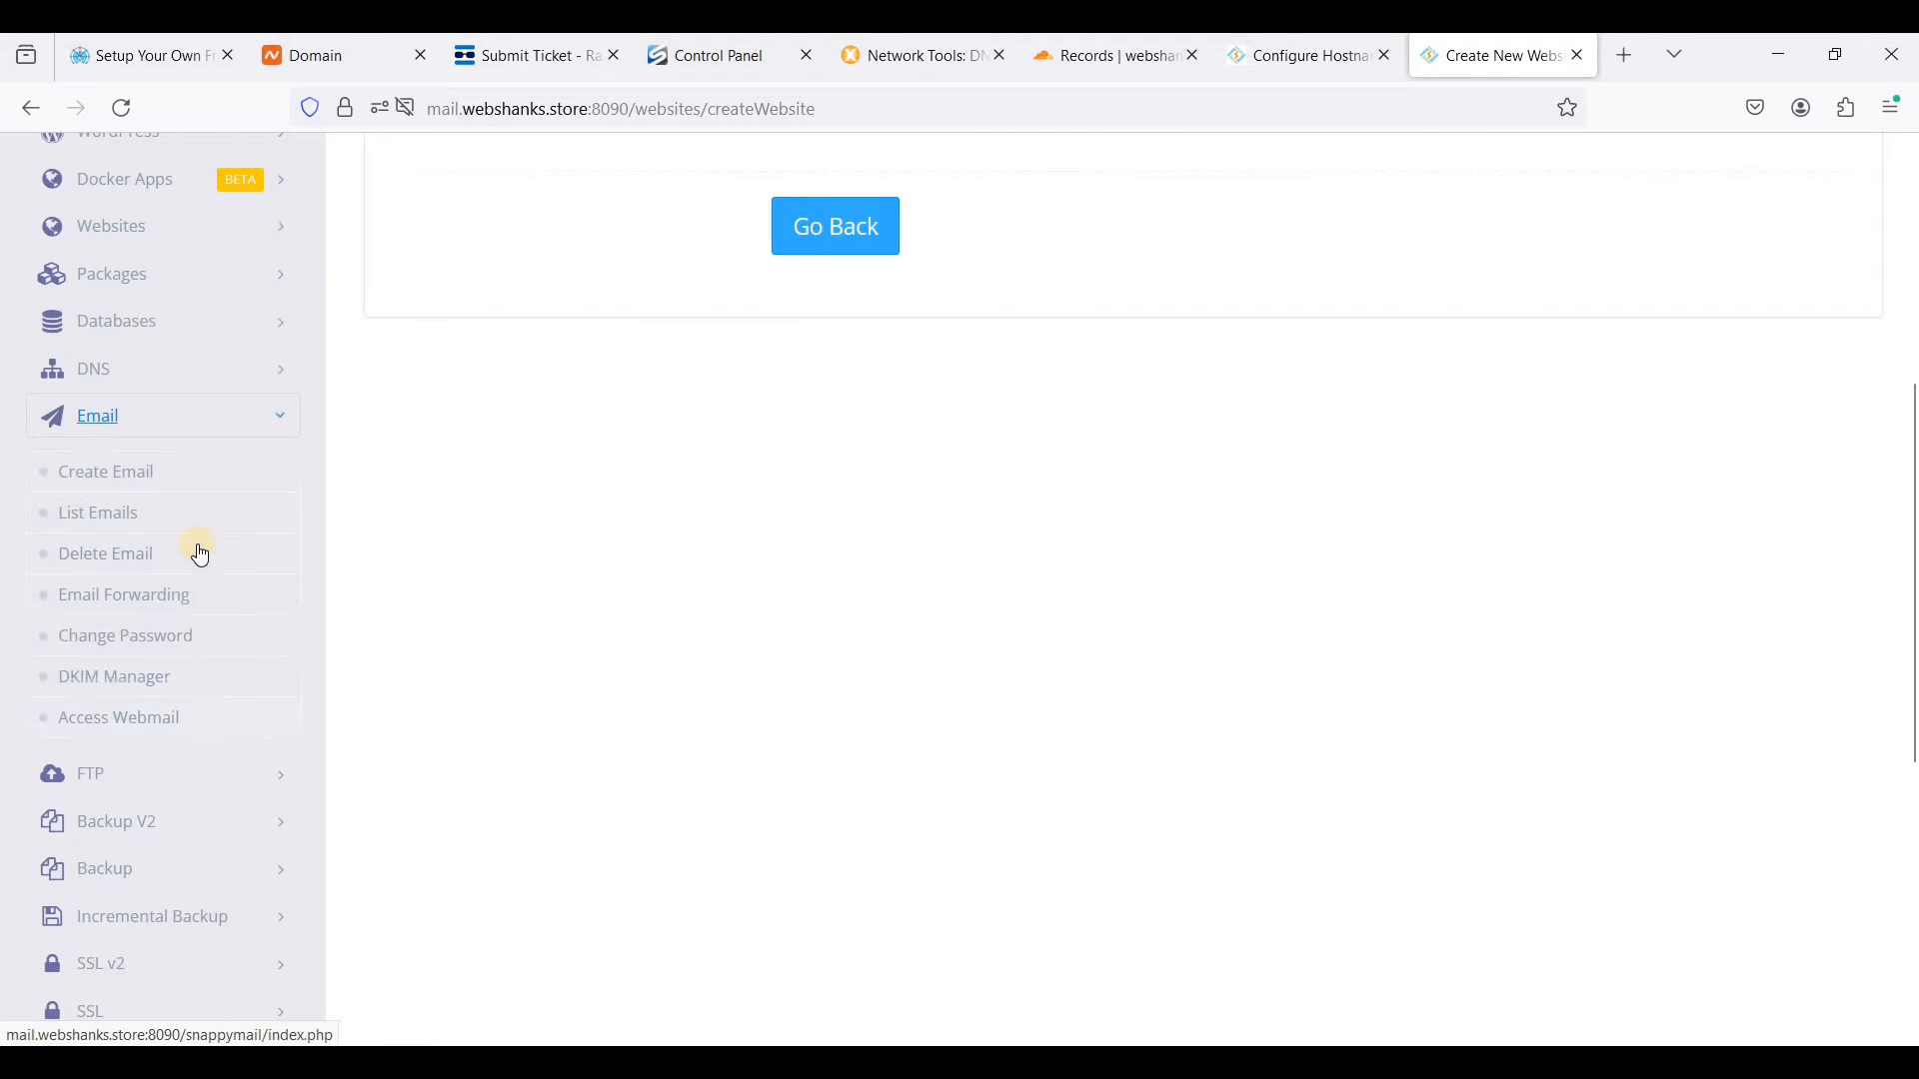
click(142, 475)
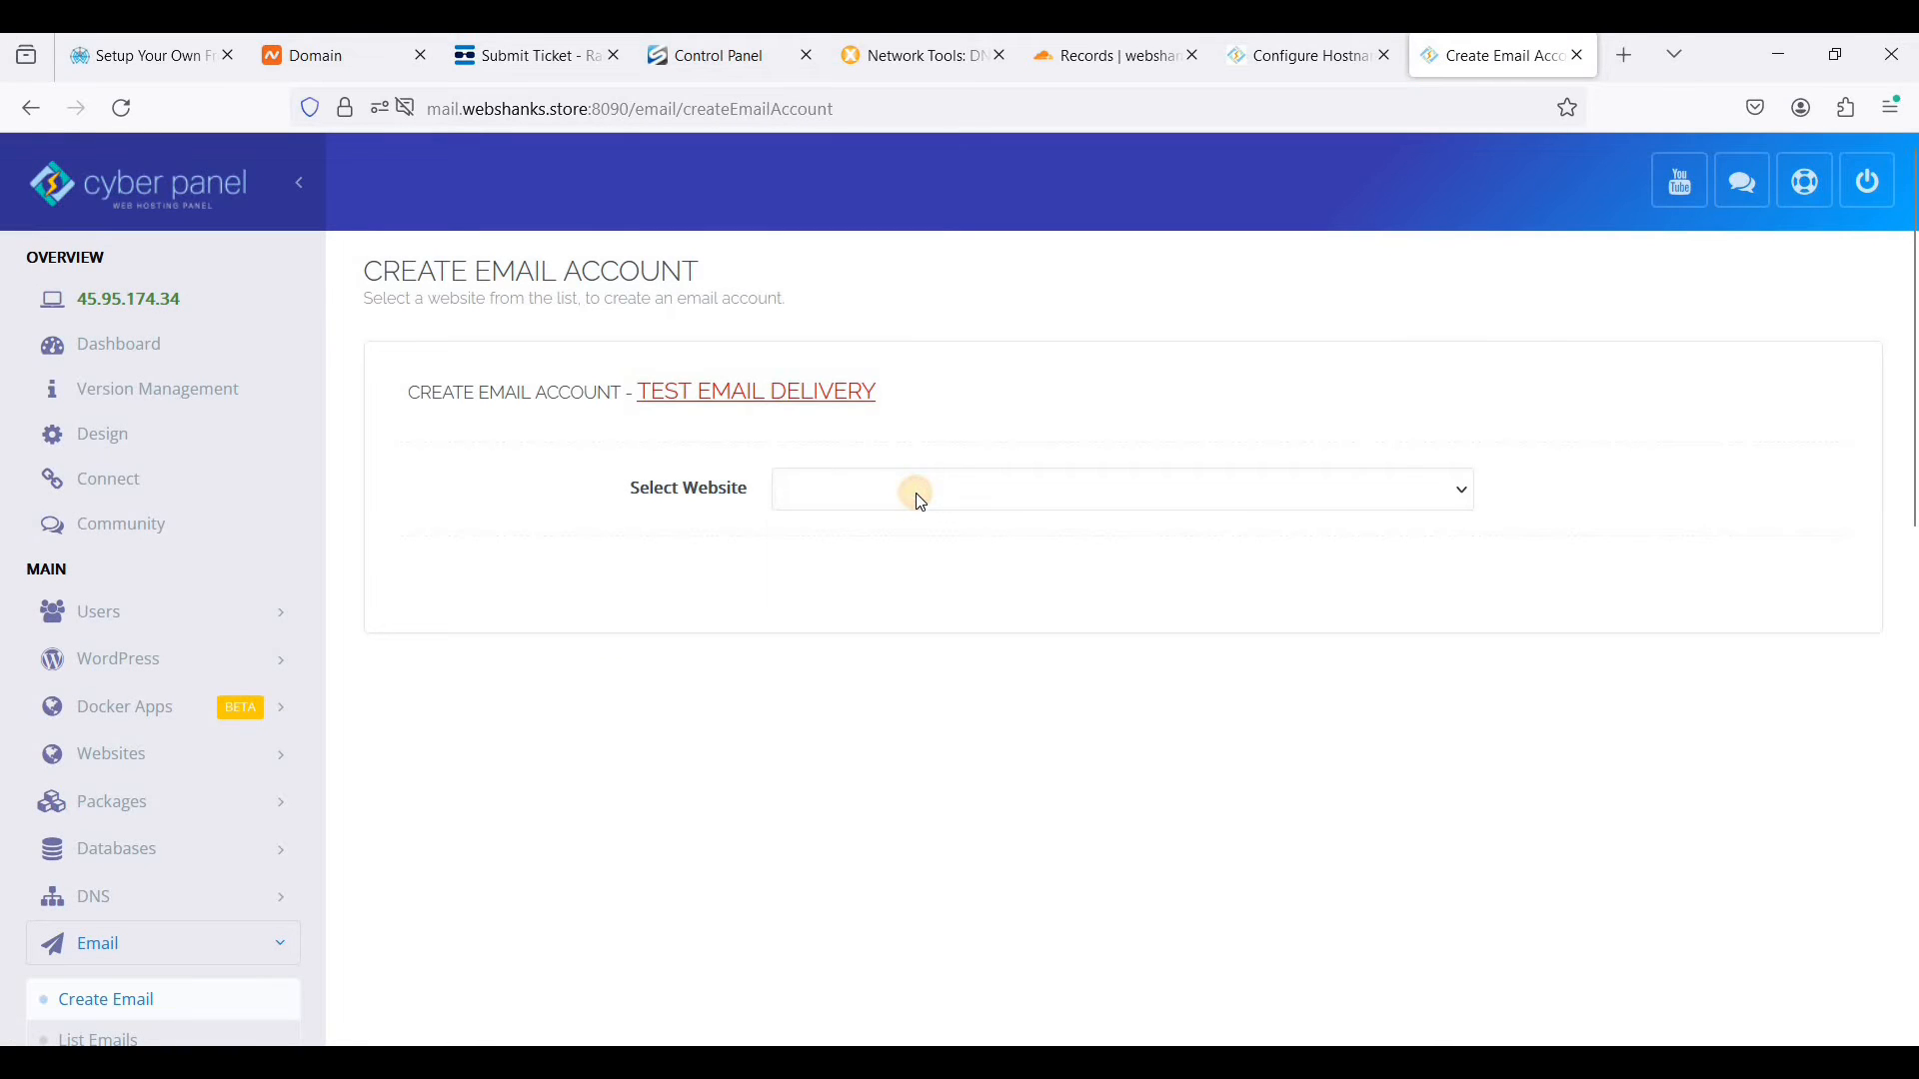
click(920, 498)
click(873, 591)
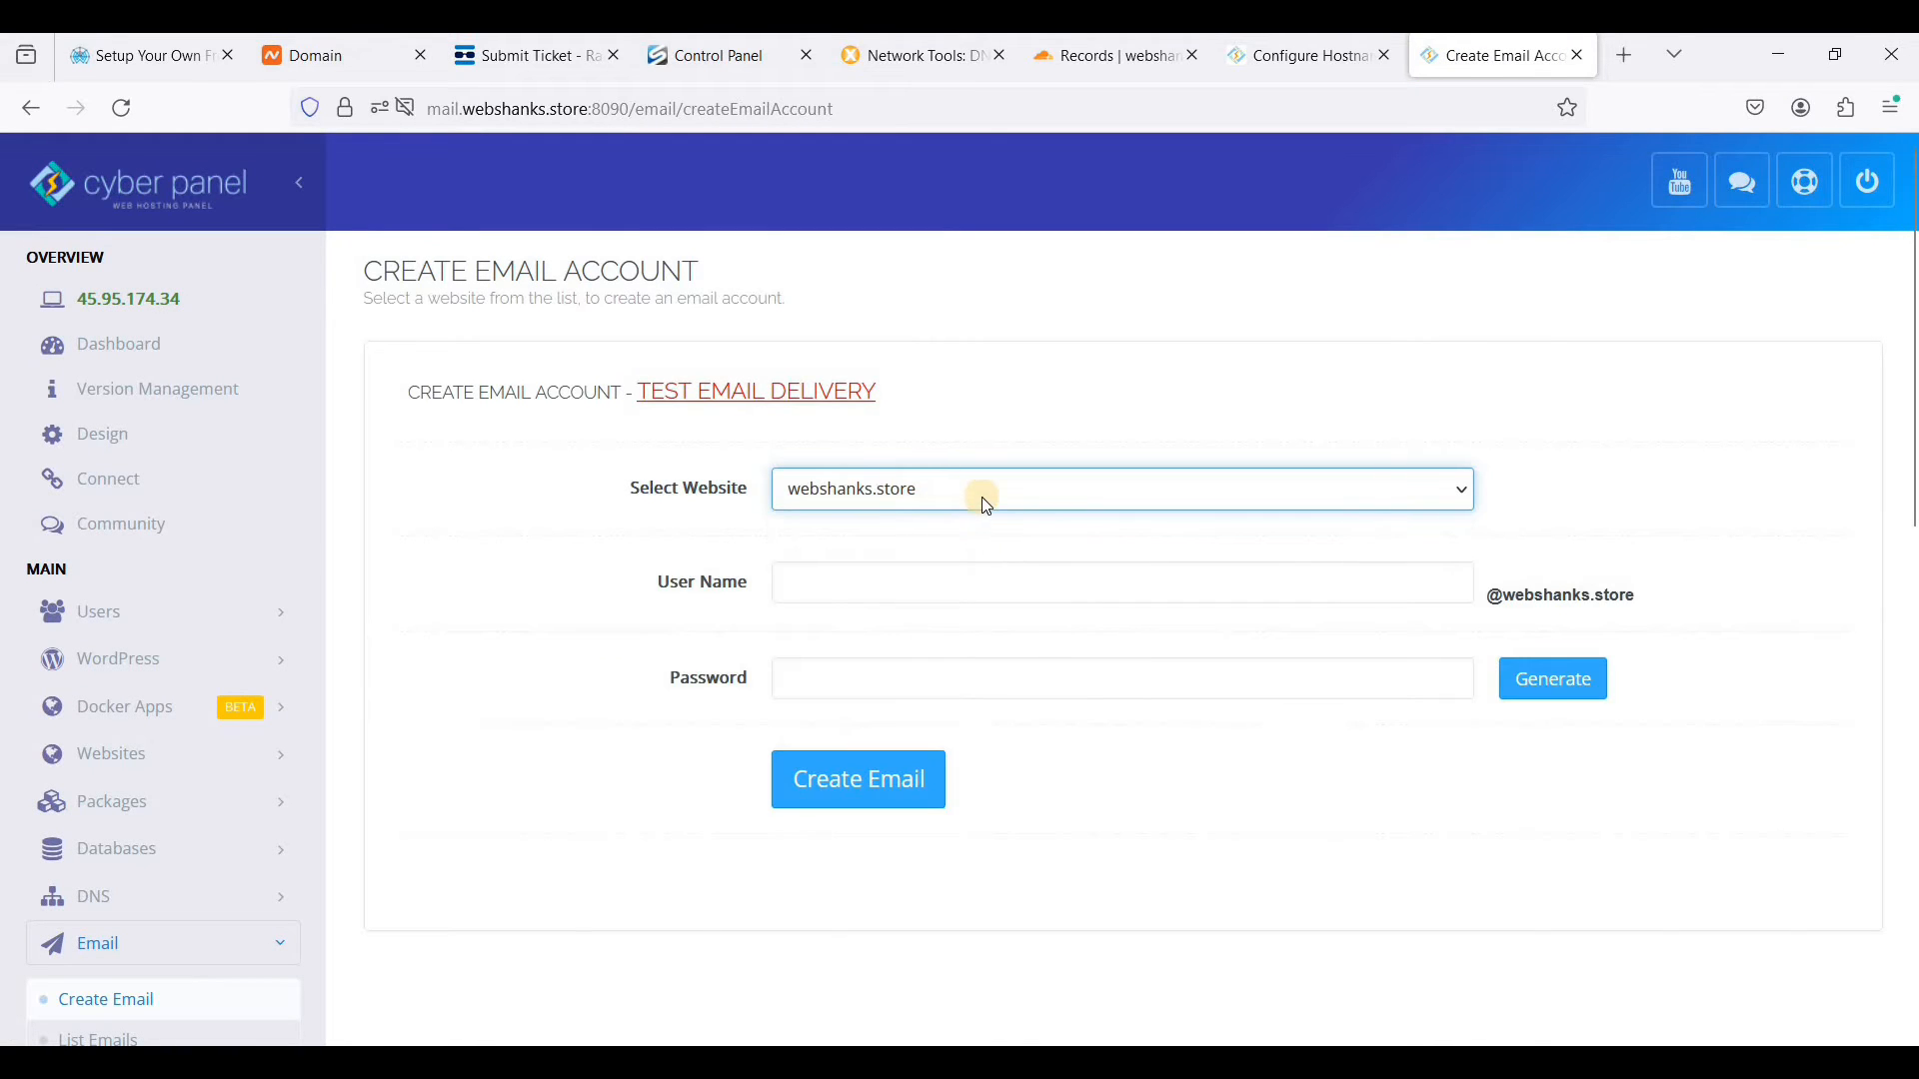
- Create the mailbox with user name info and a newly generated password, copying that password before applying it
click(971, 573)
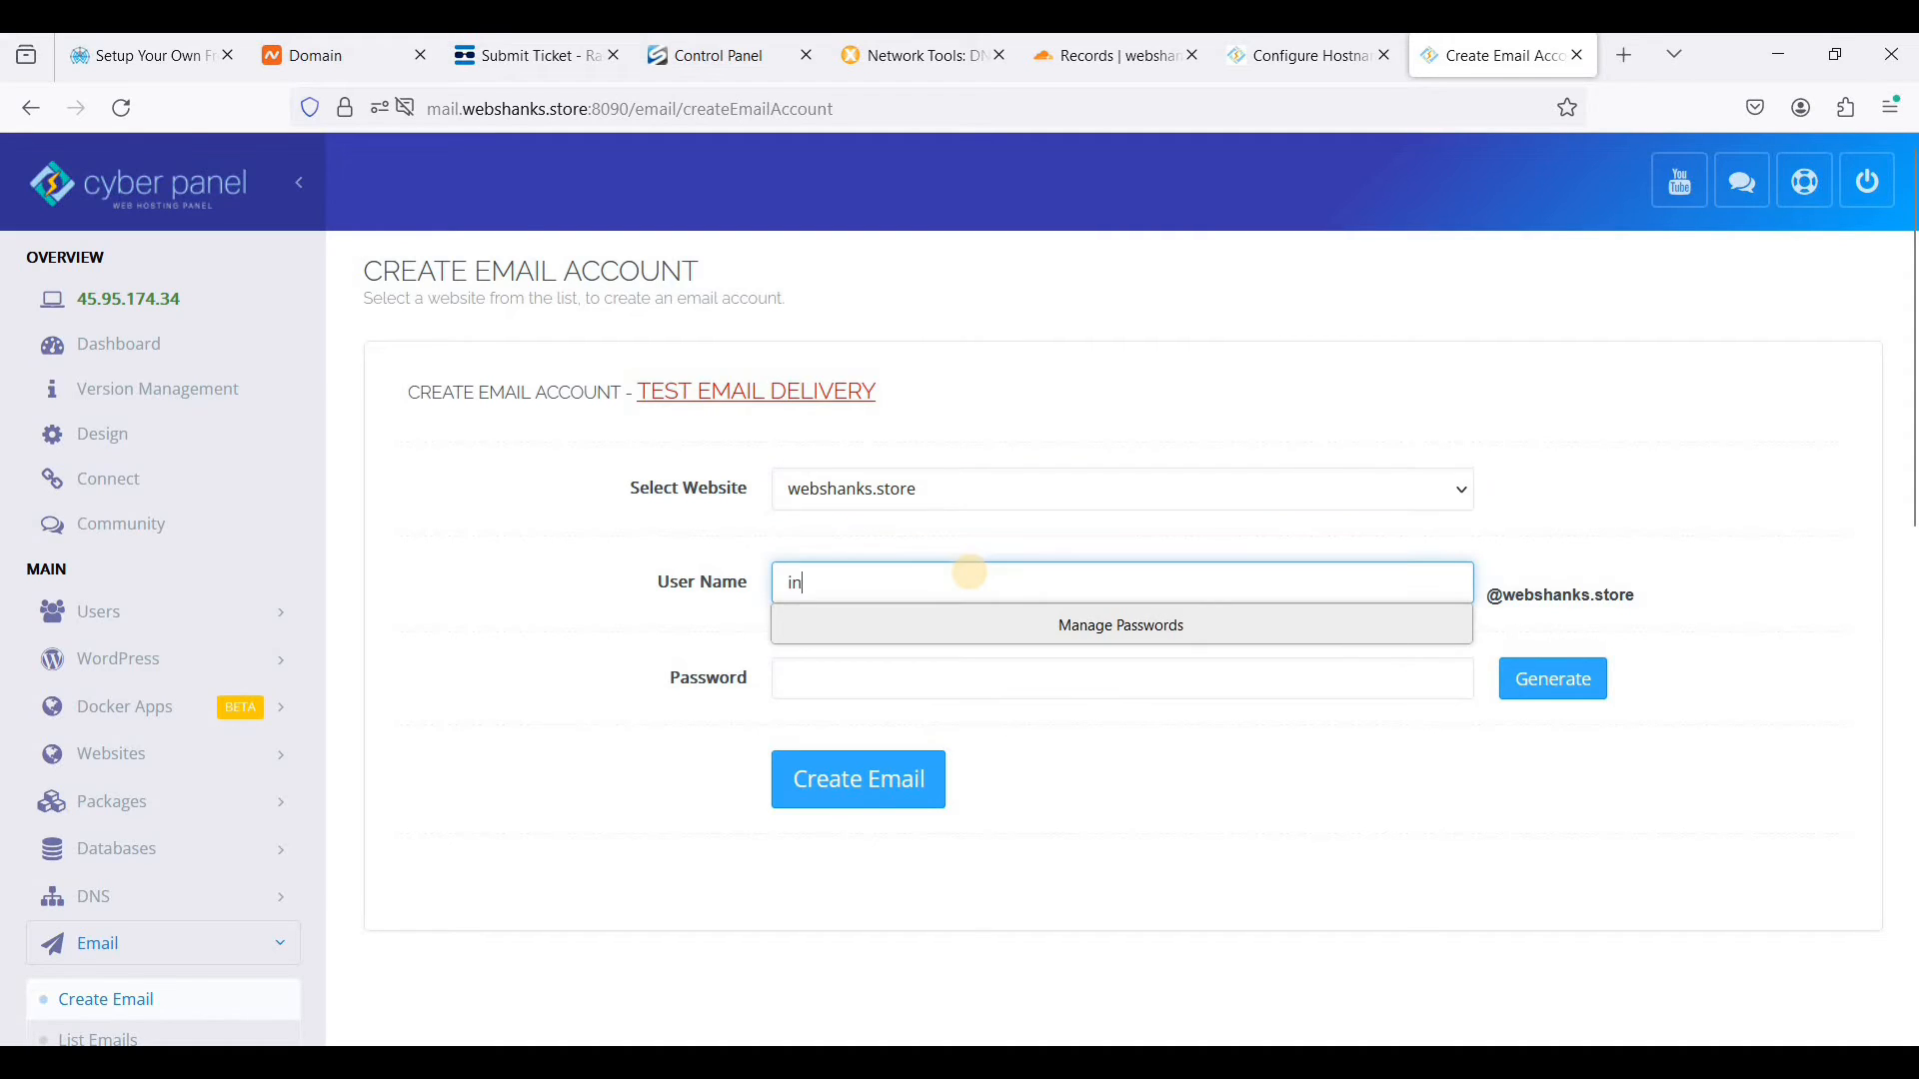
text(info)
click(1543, 695)
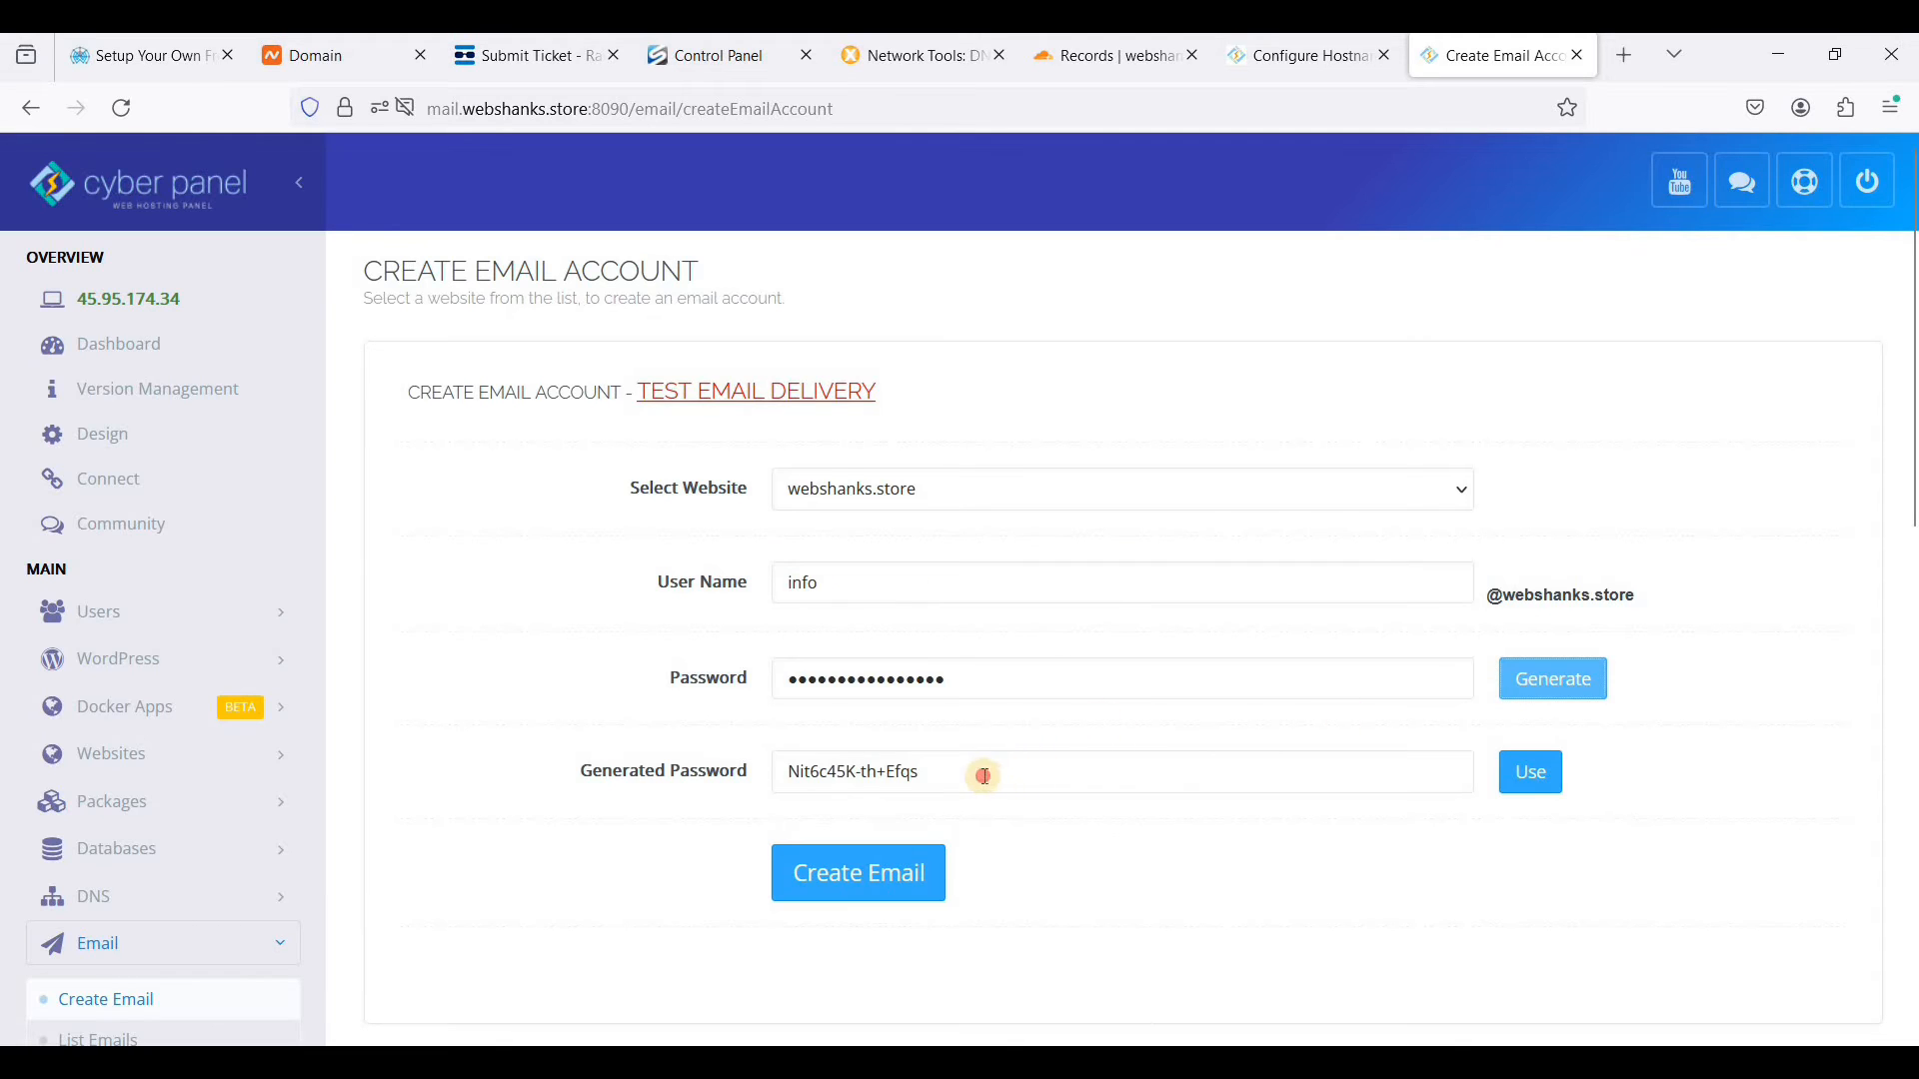
drag(805, 777, 1165, 780)
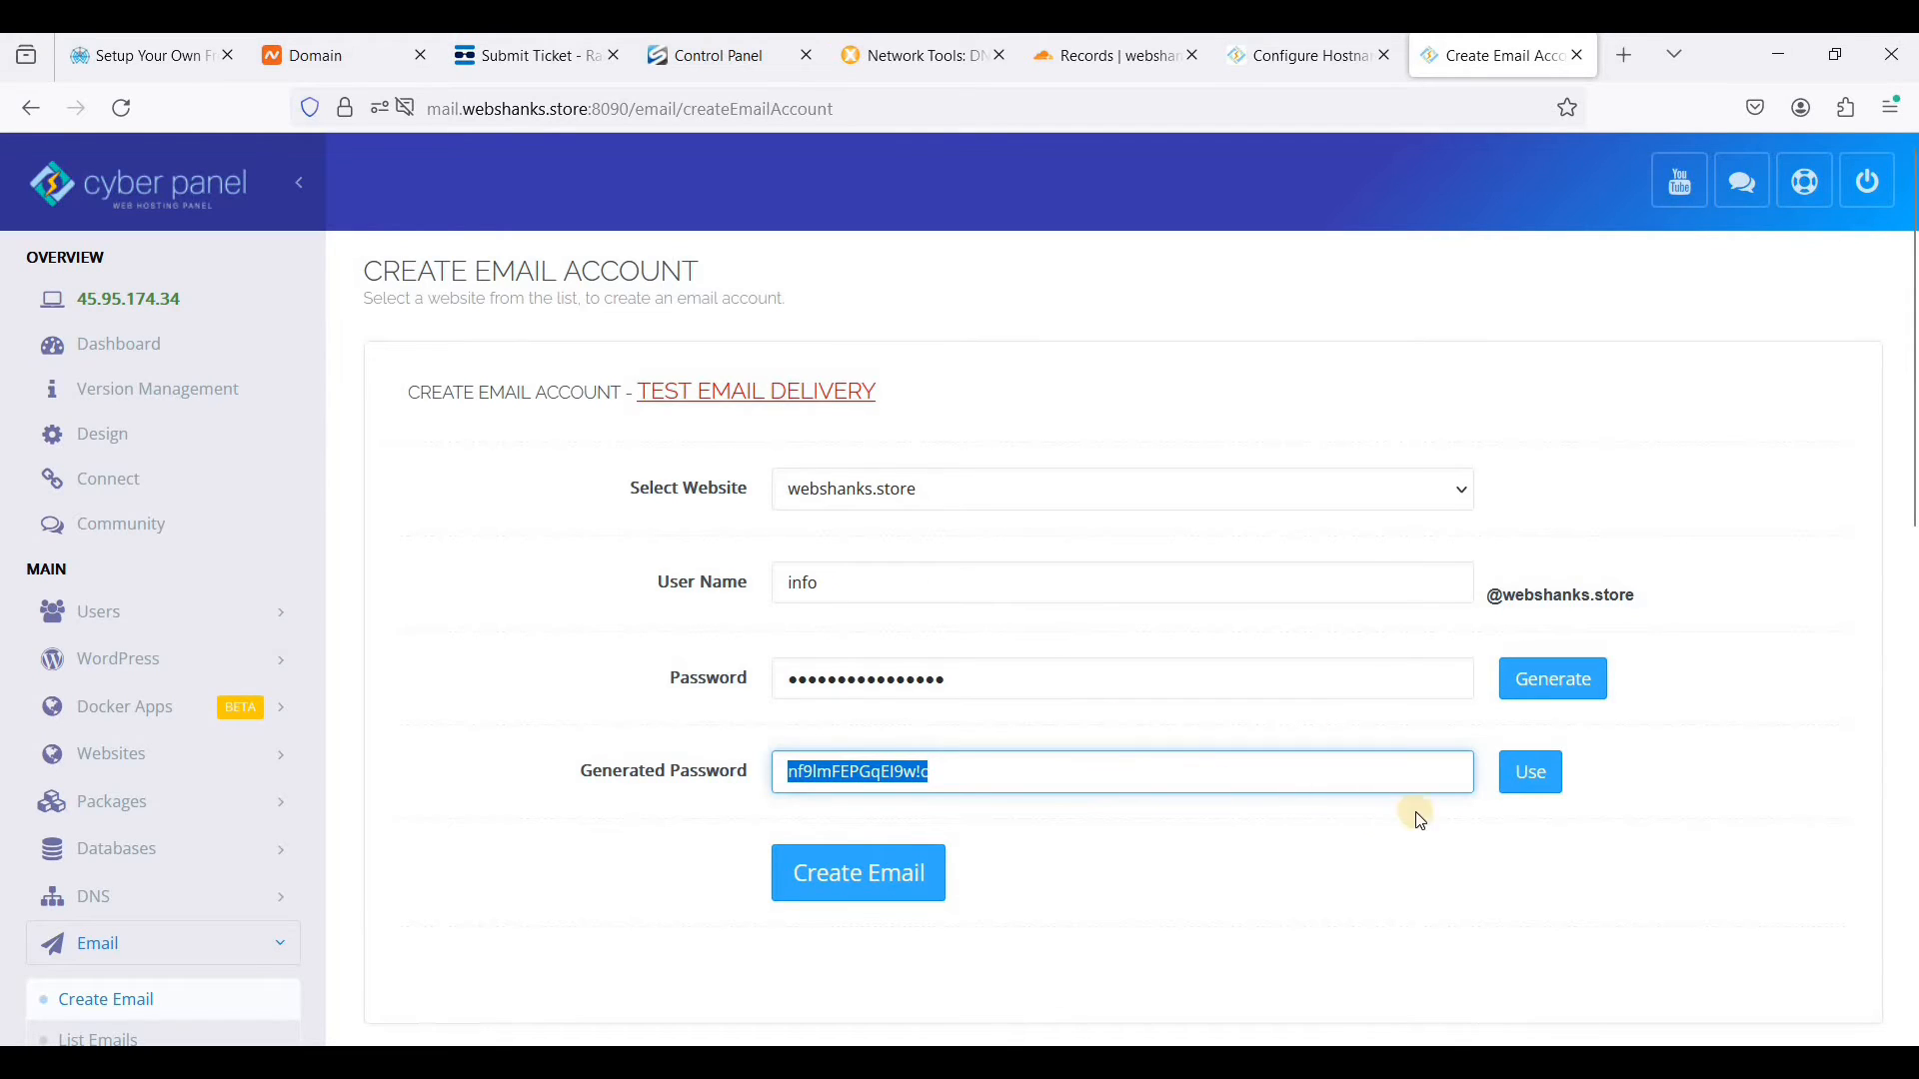
click(1529, 772)
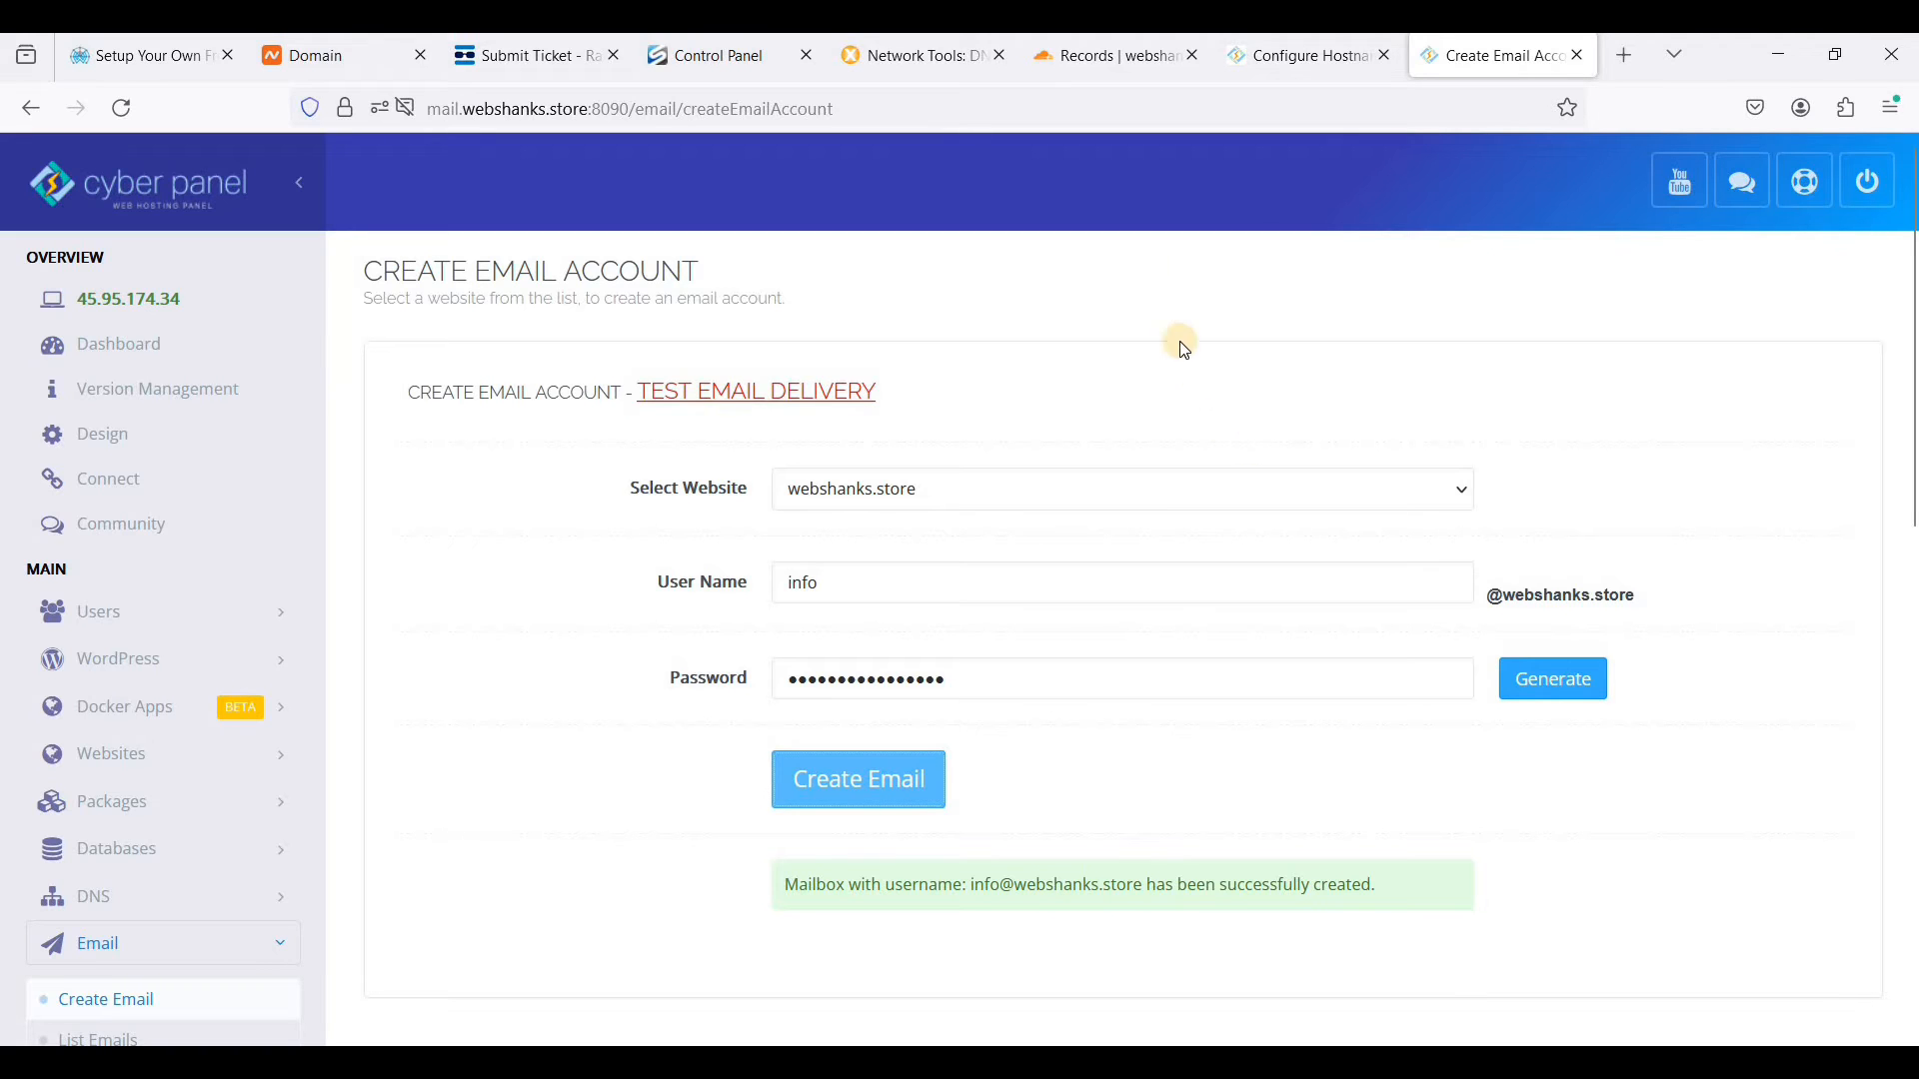
- Switch to Cloudflare and open the user API tokens page from the webshanks.store overview
click(1115, 64)
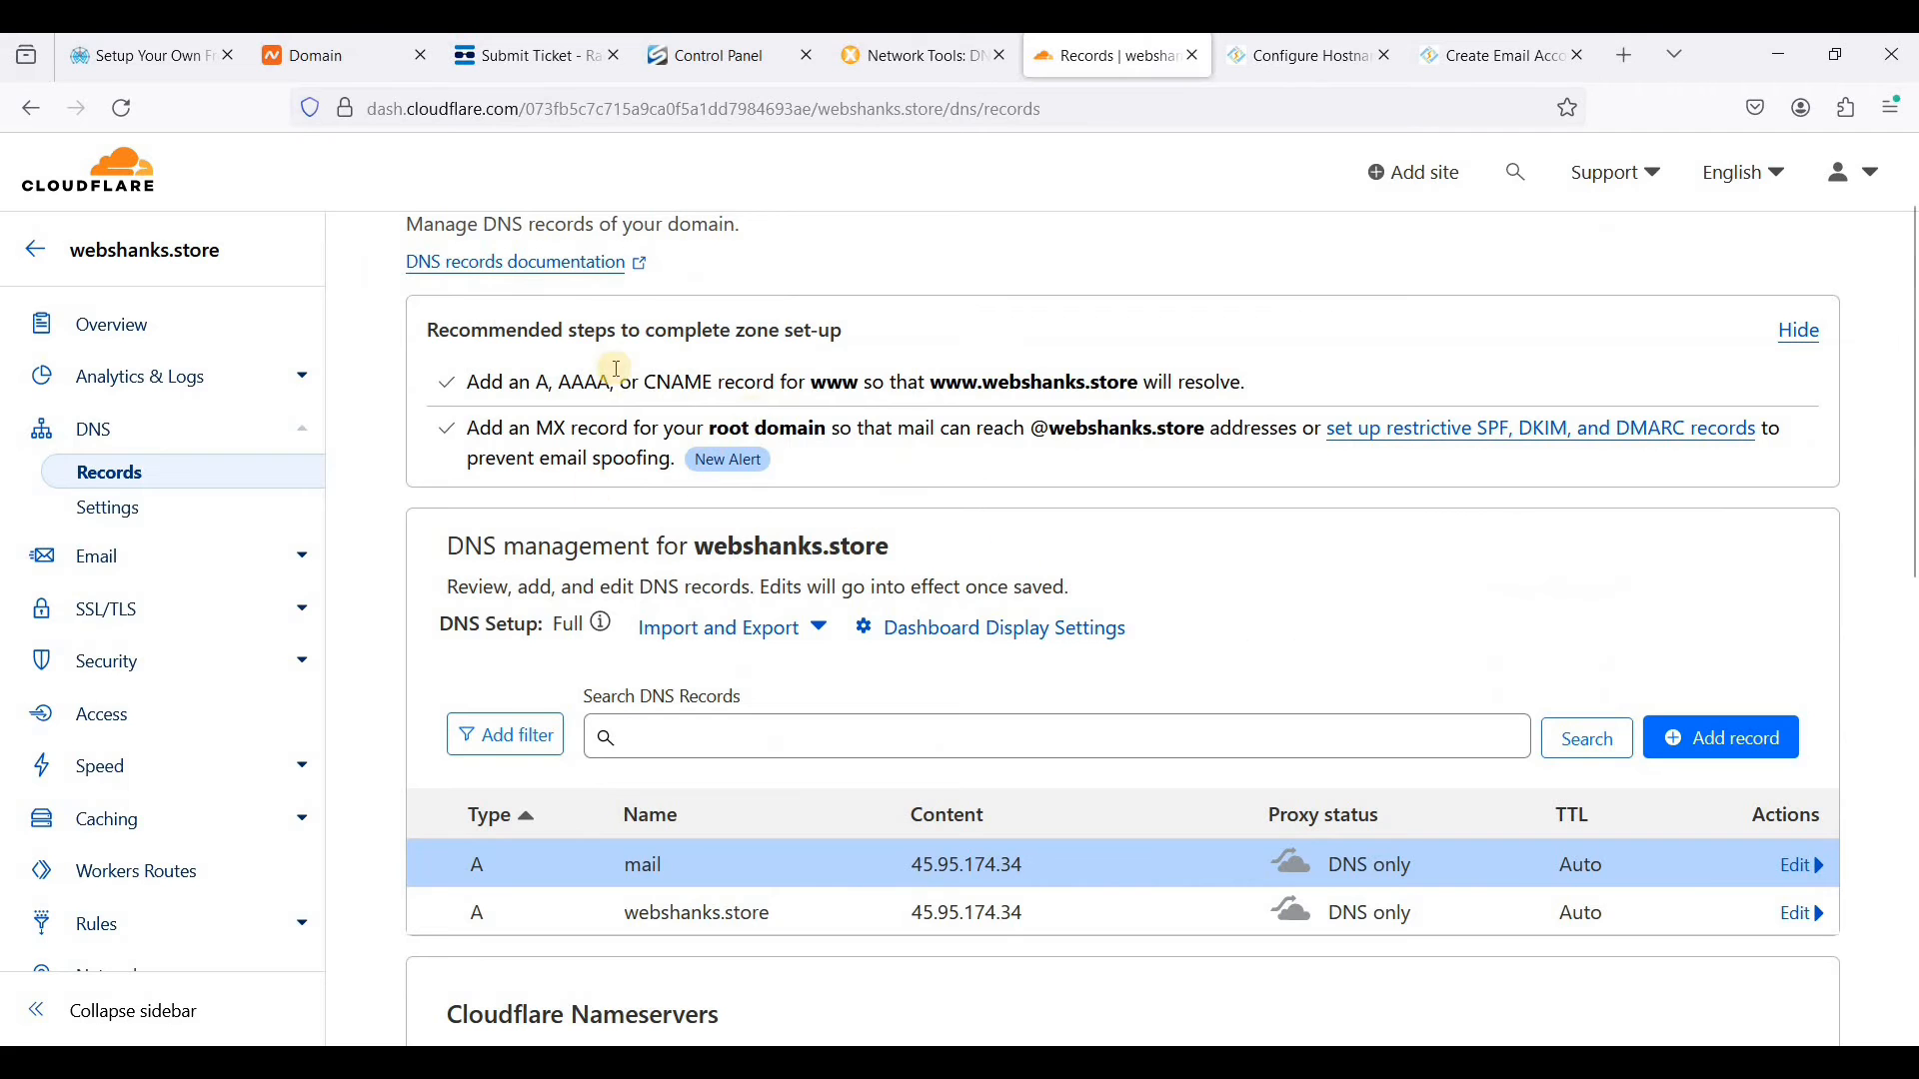
click(106, 330)
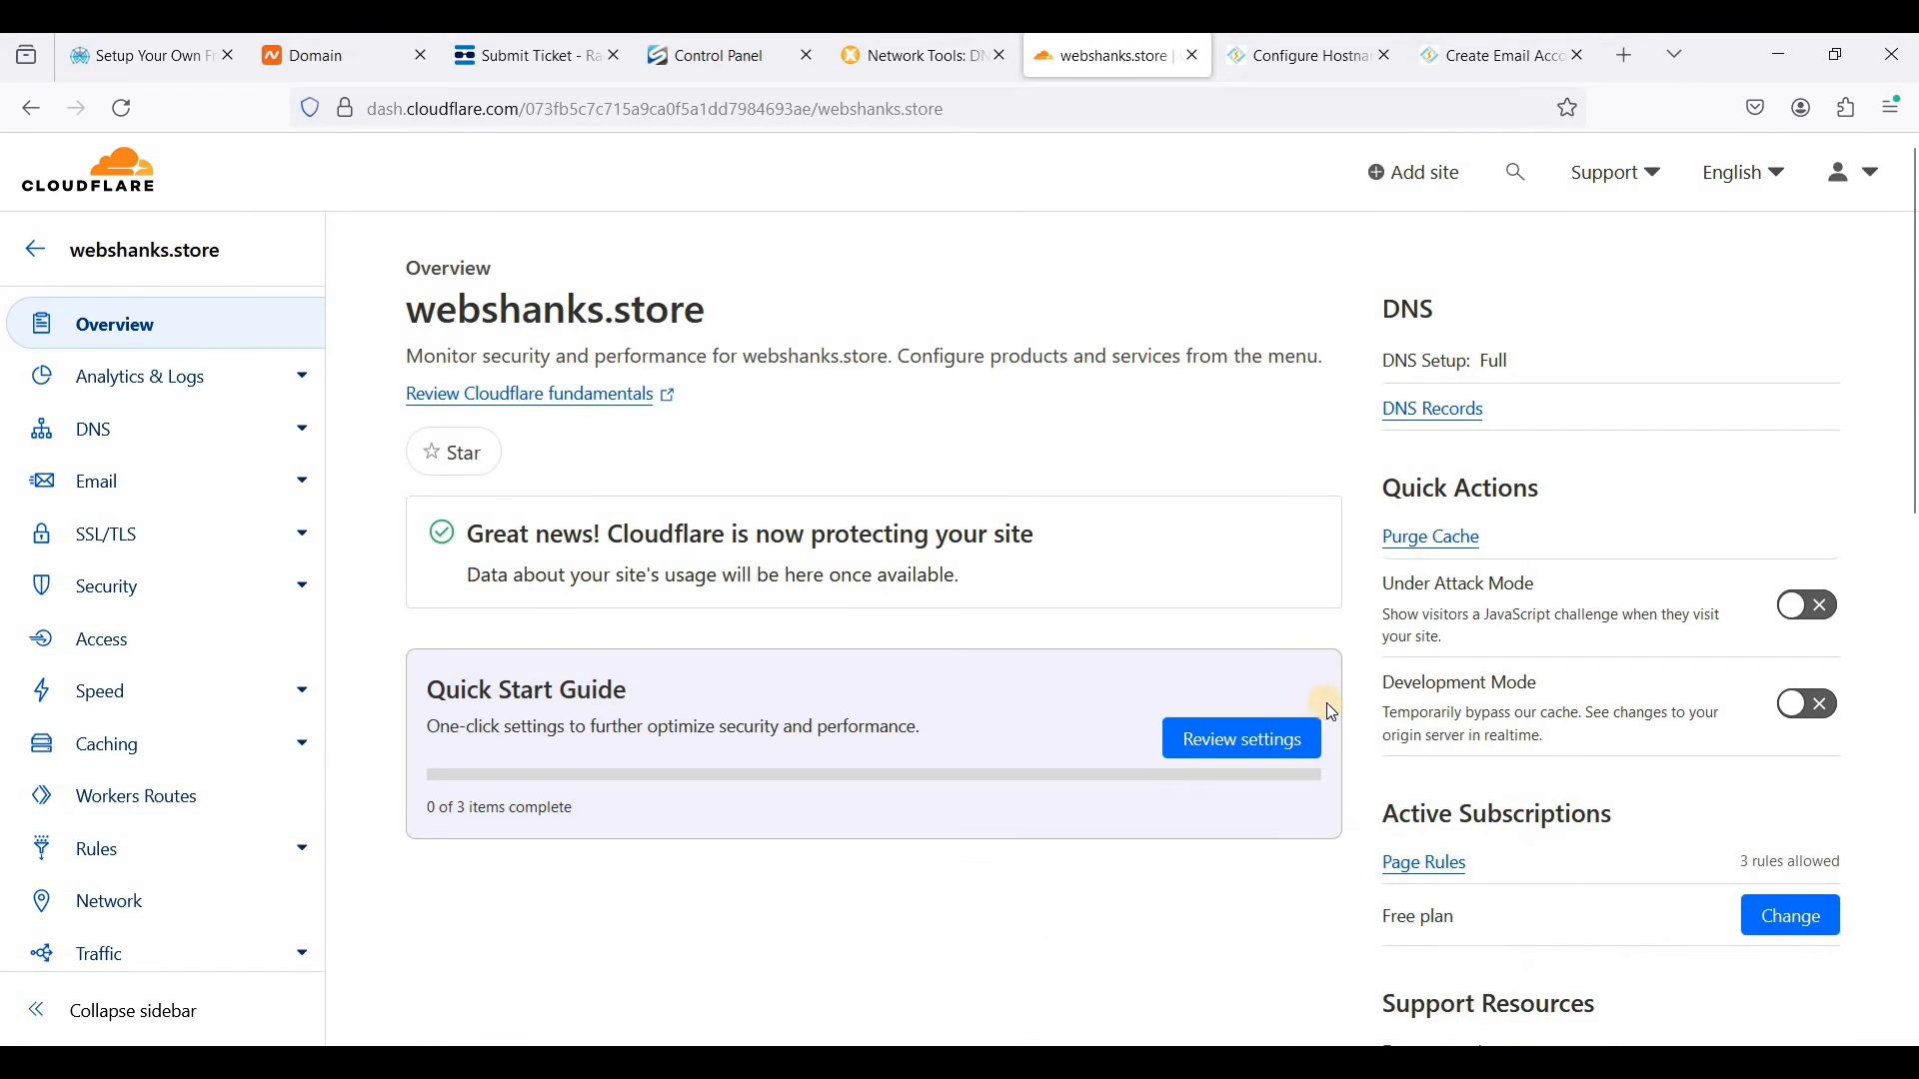
scroll(1332, 713, down, 6)
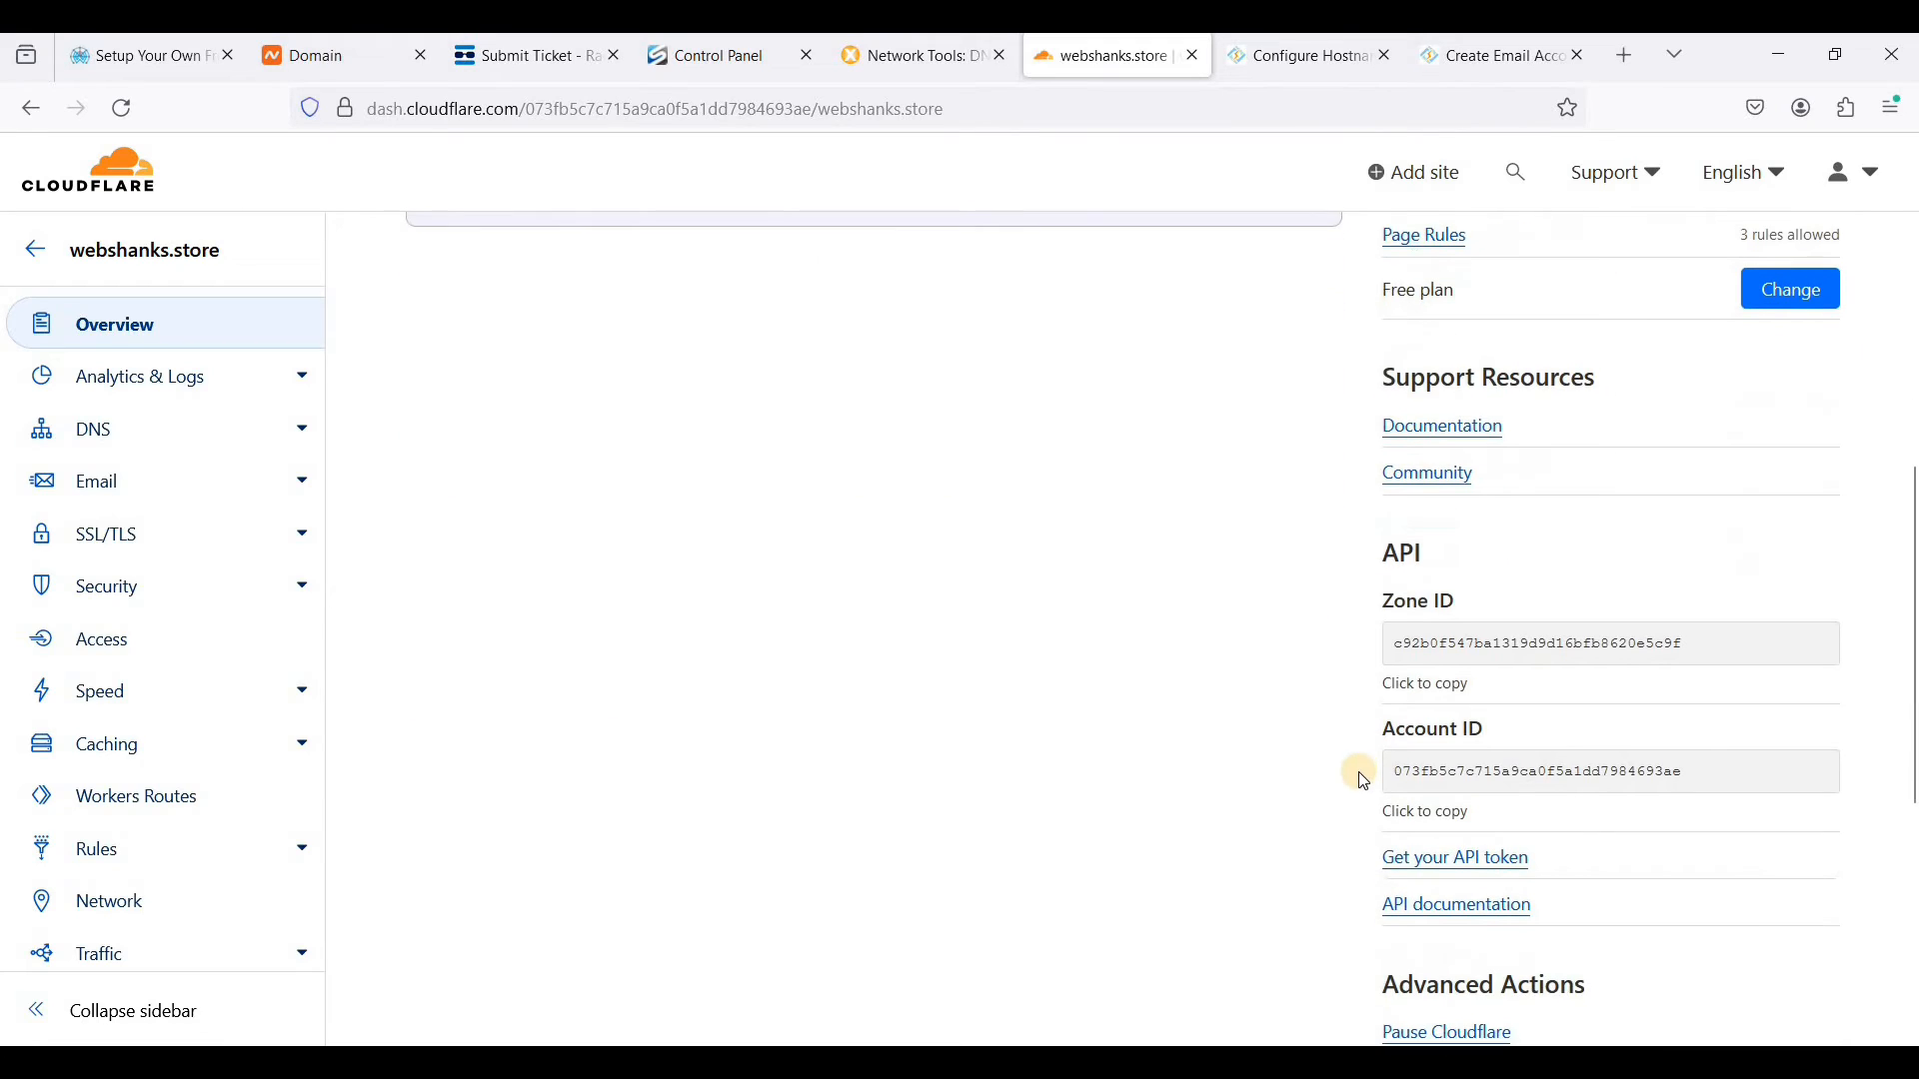
scroll(1460, 784, down, 1)
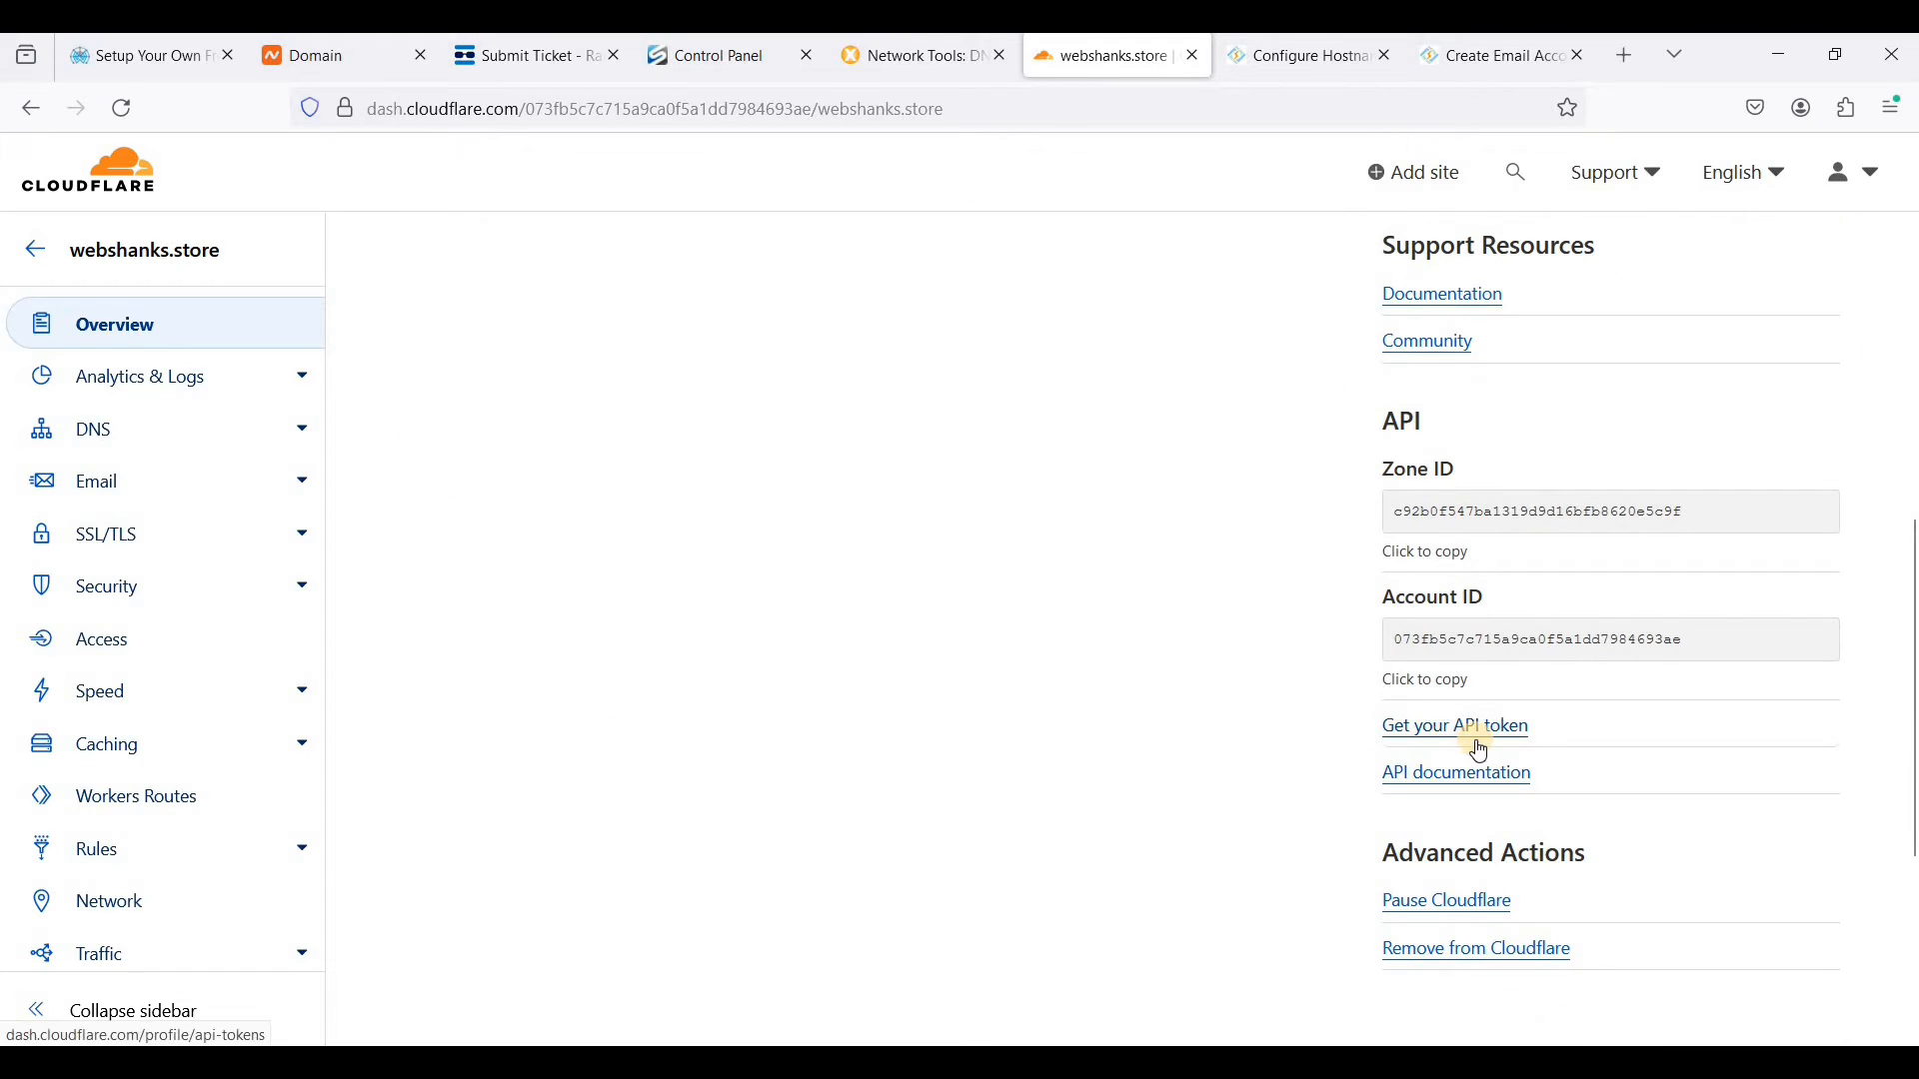
click(1486, 745)
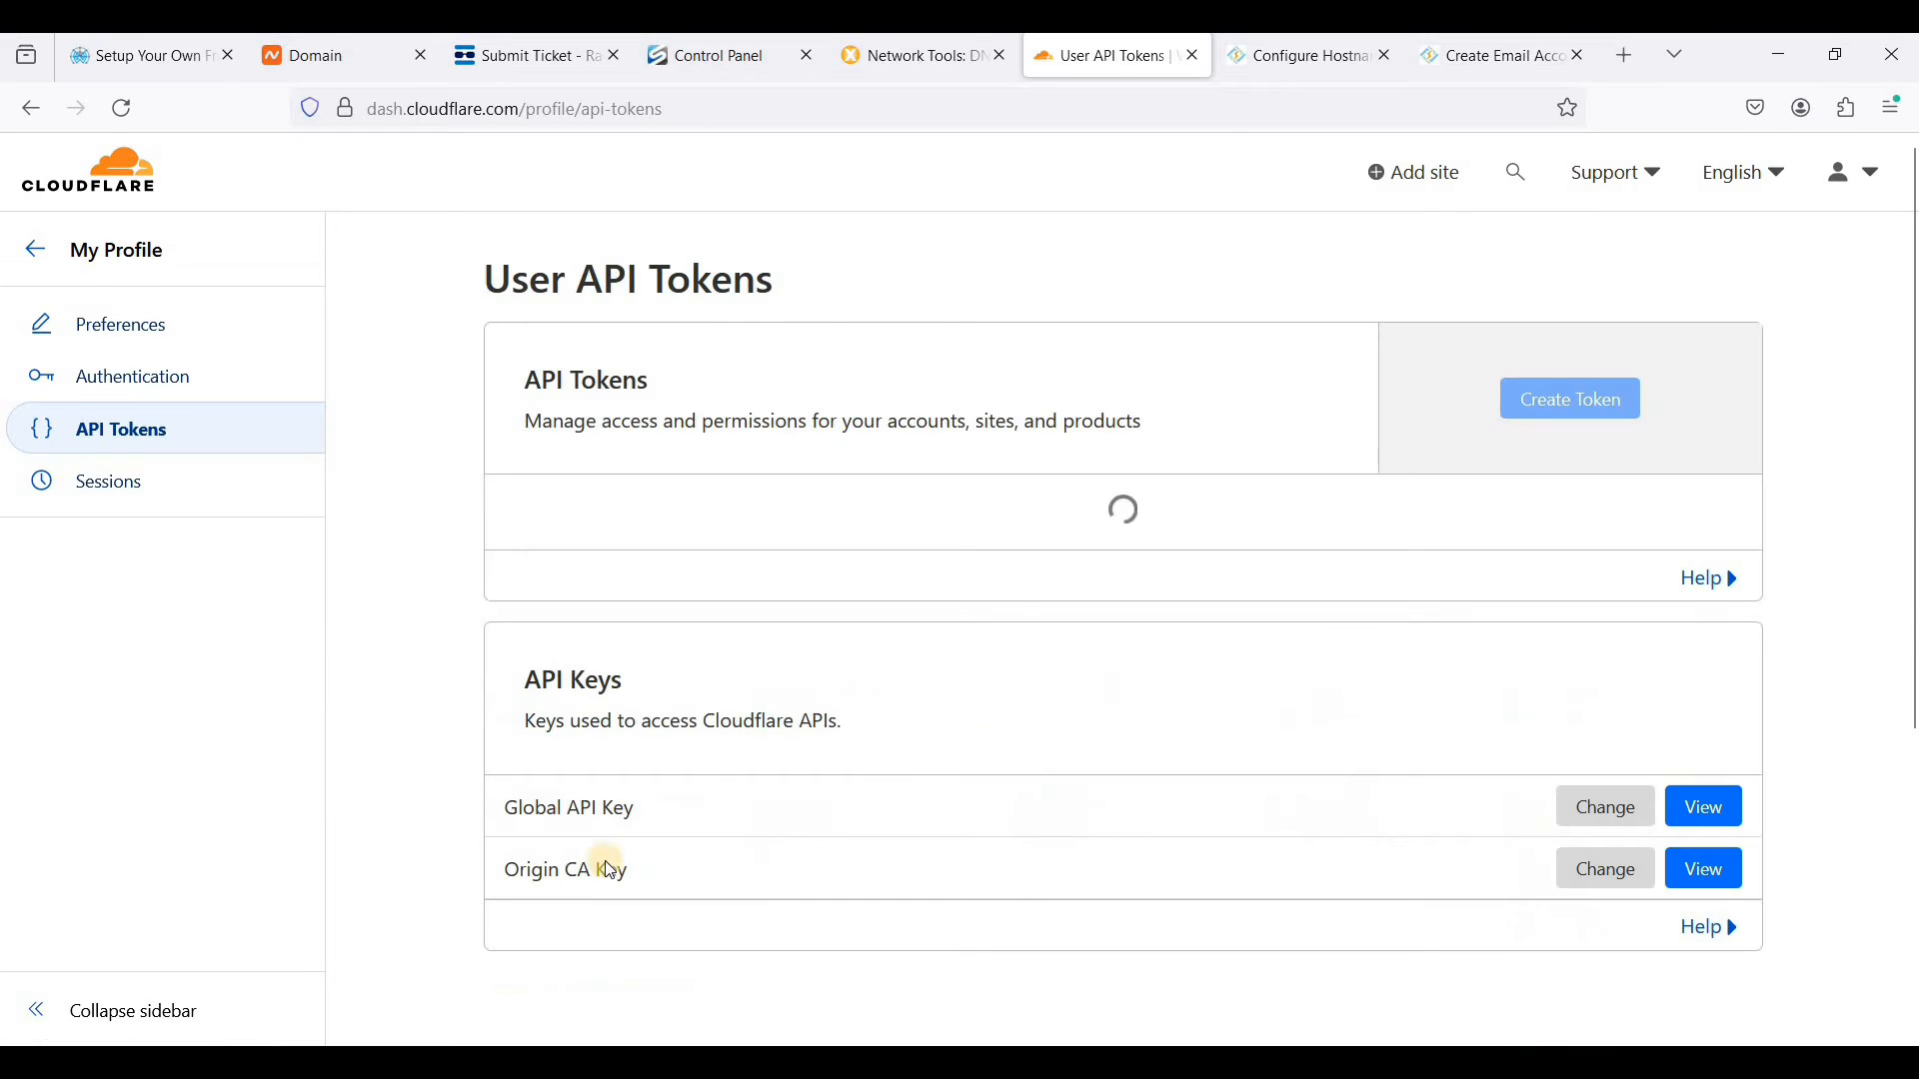
- Reveal the Global API Key using the Cloudflare account password and copy the key
triple_click(662, 826)
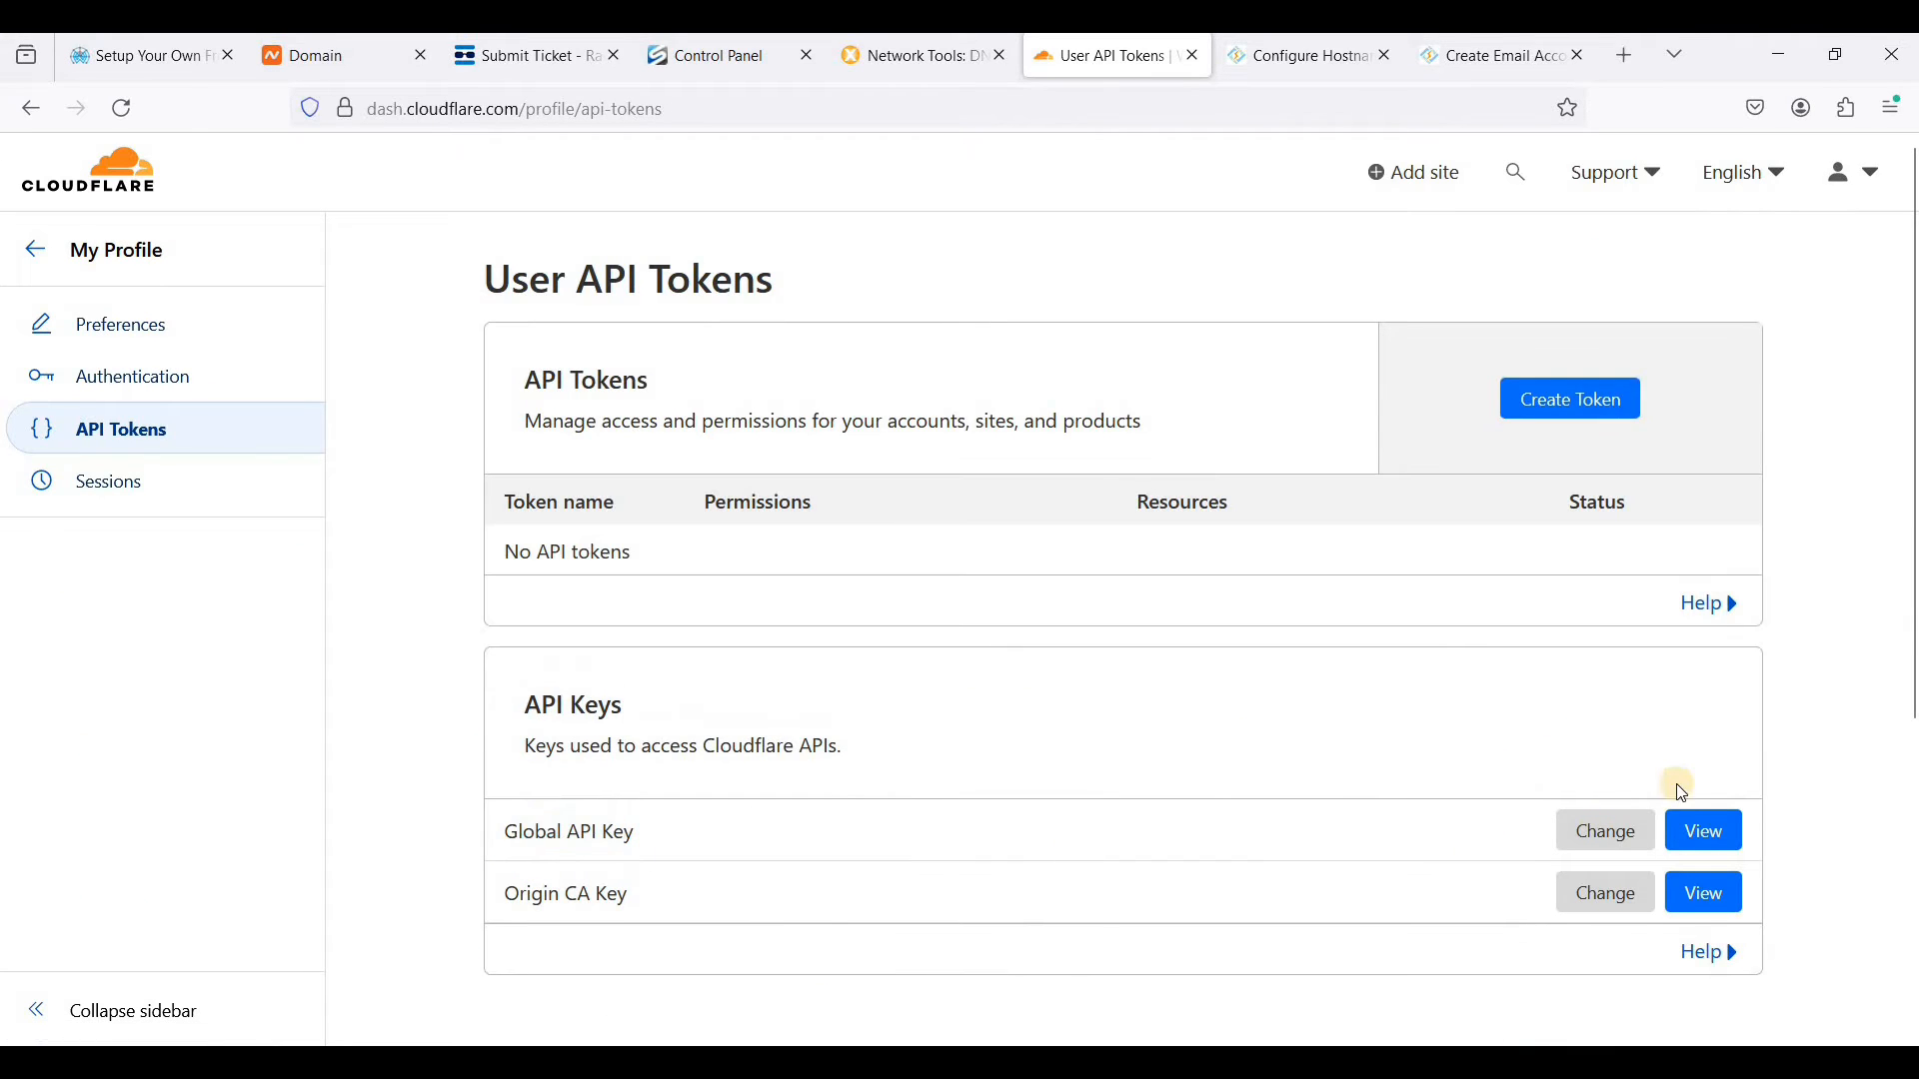
click(1694, 833)
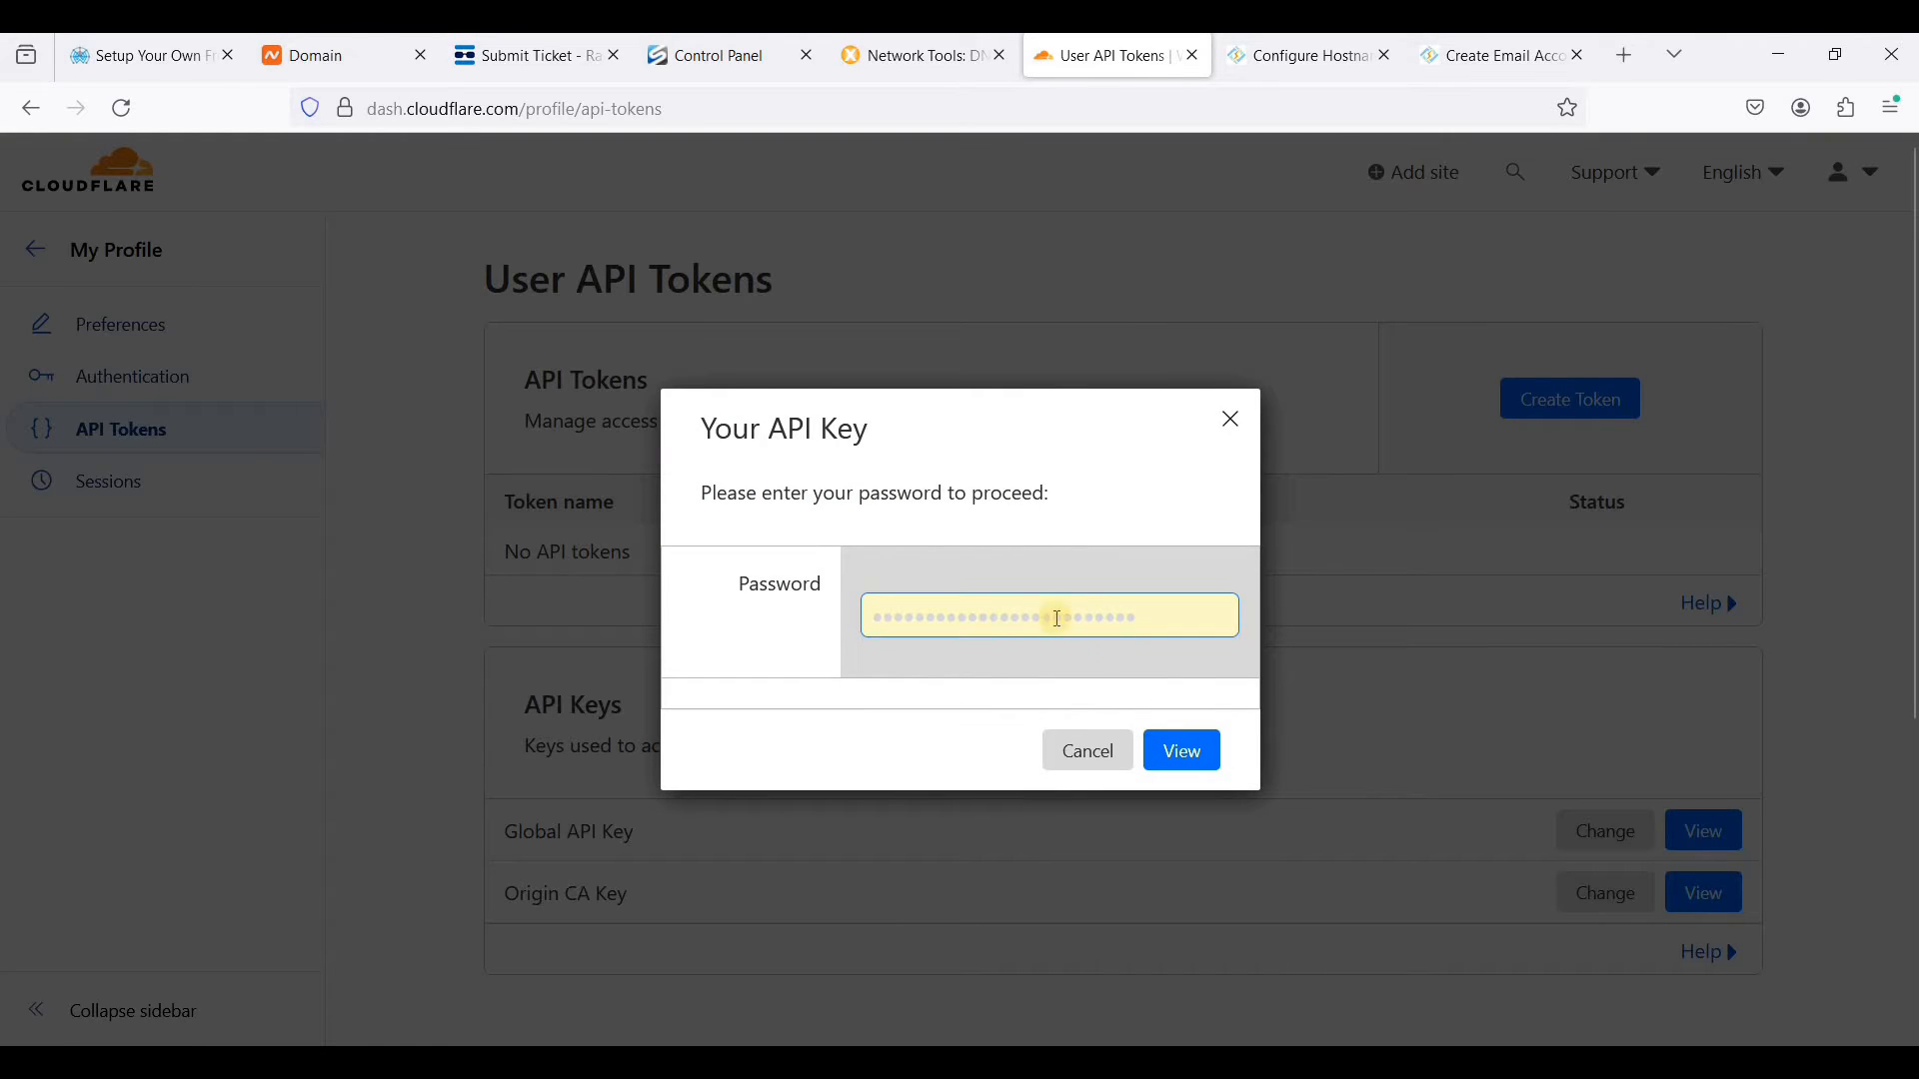
click(1170, 765)
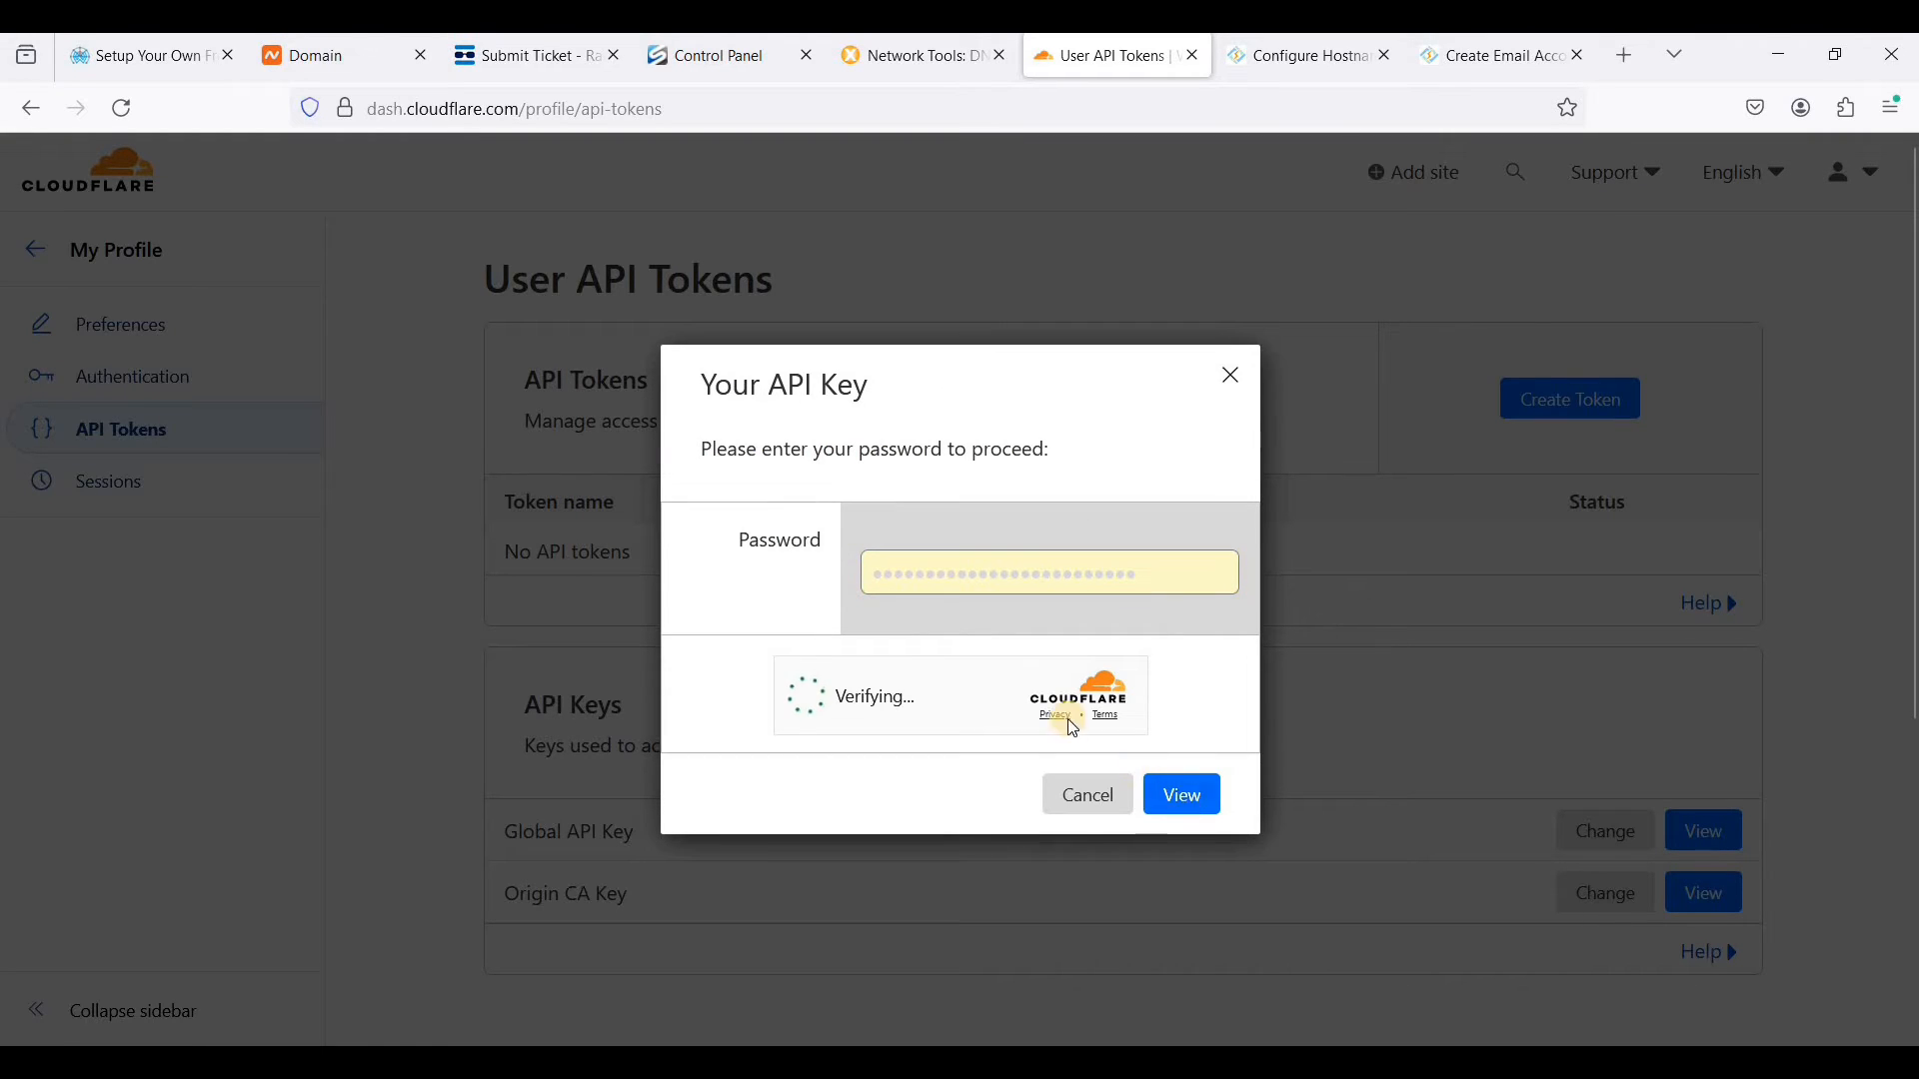
click(1180, 801)
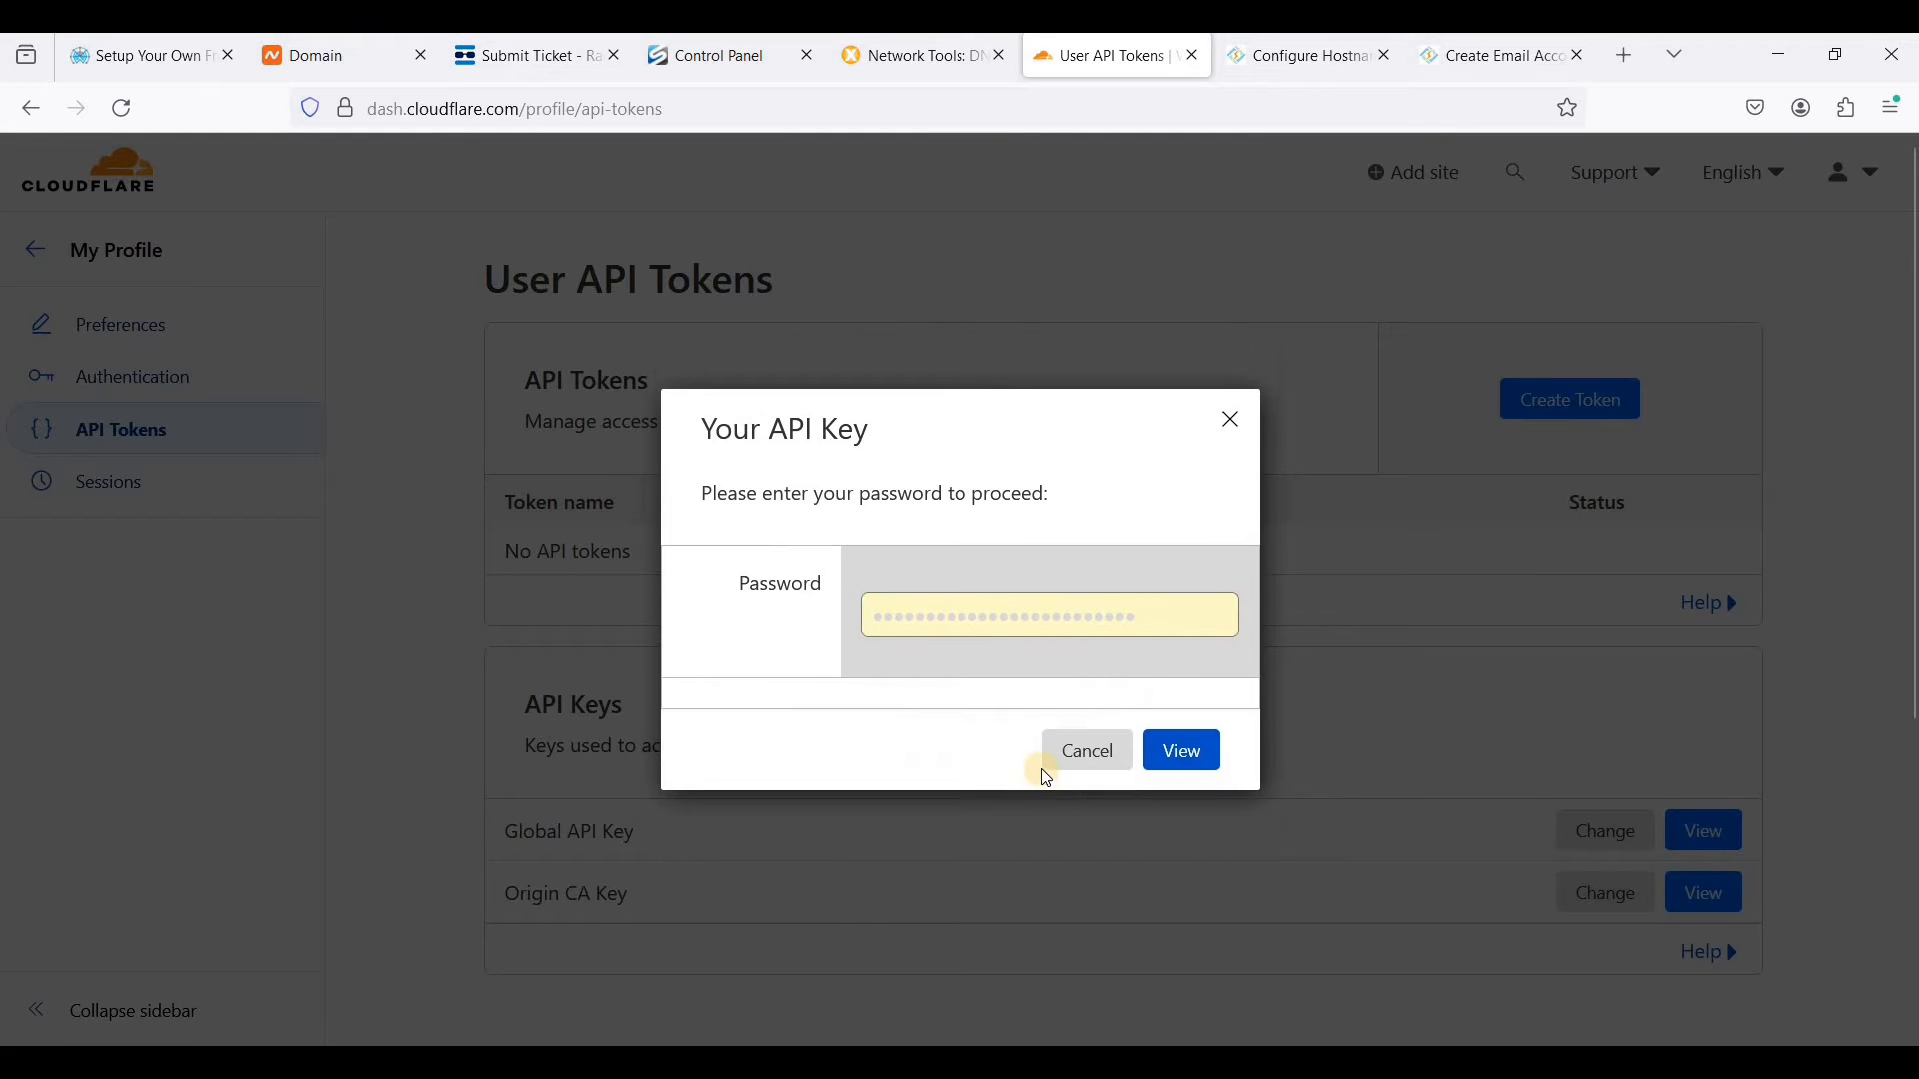
click(1180, 749)
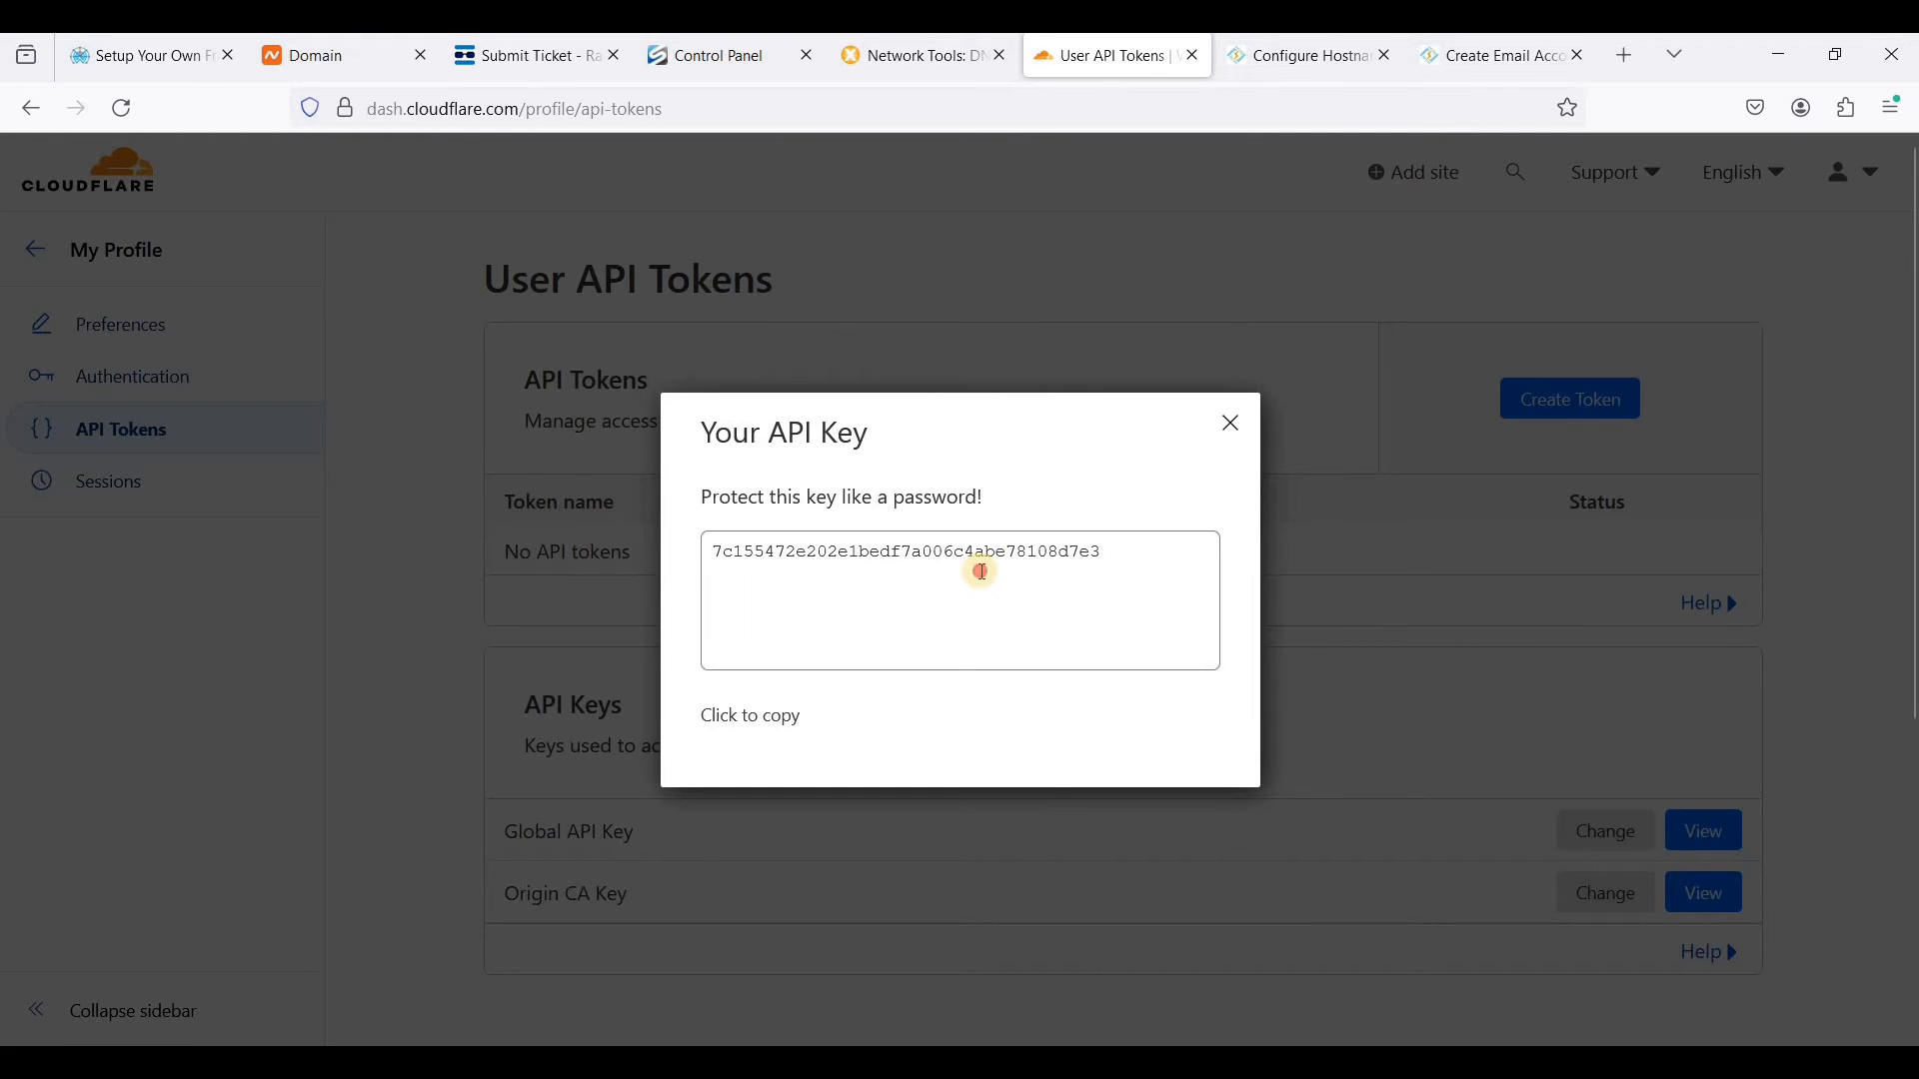
click(980, 569)
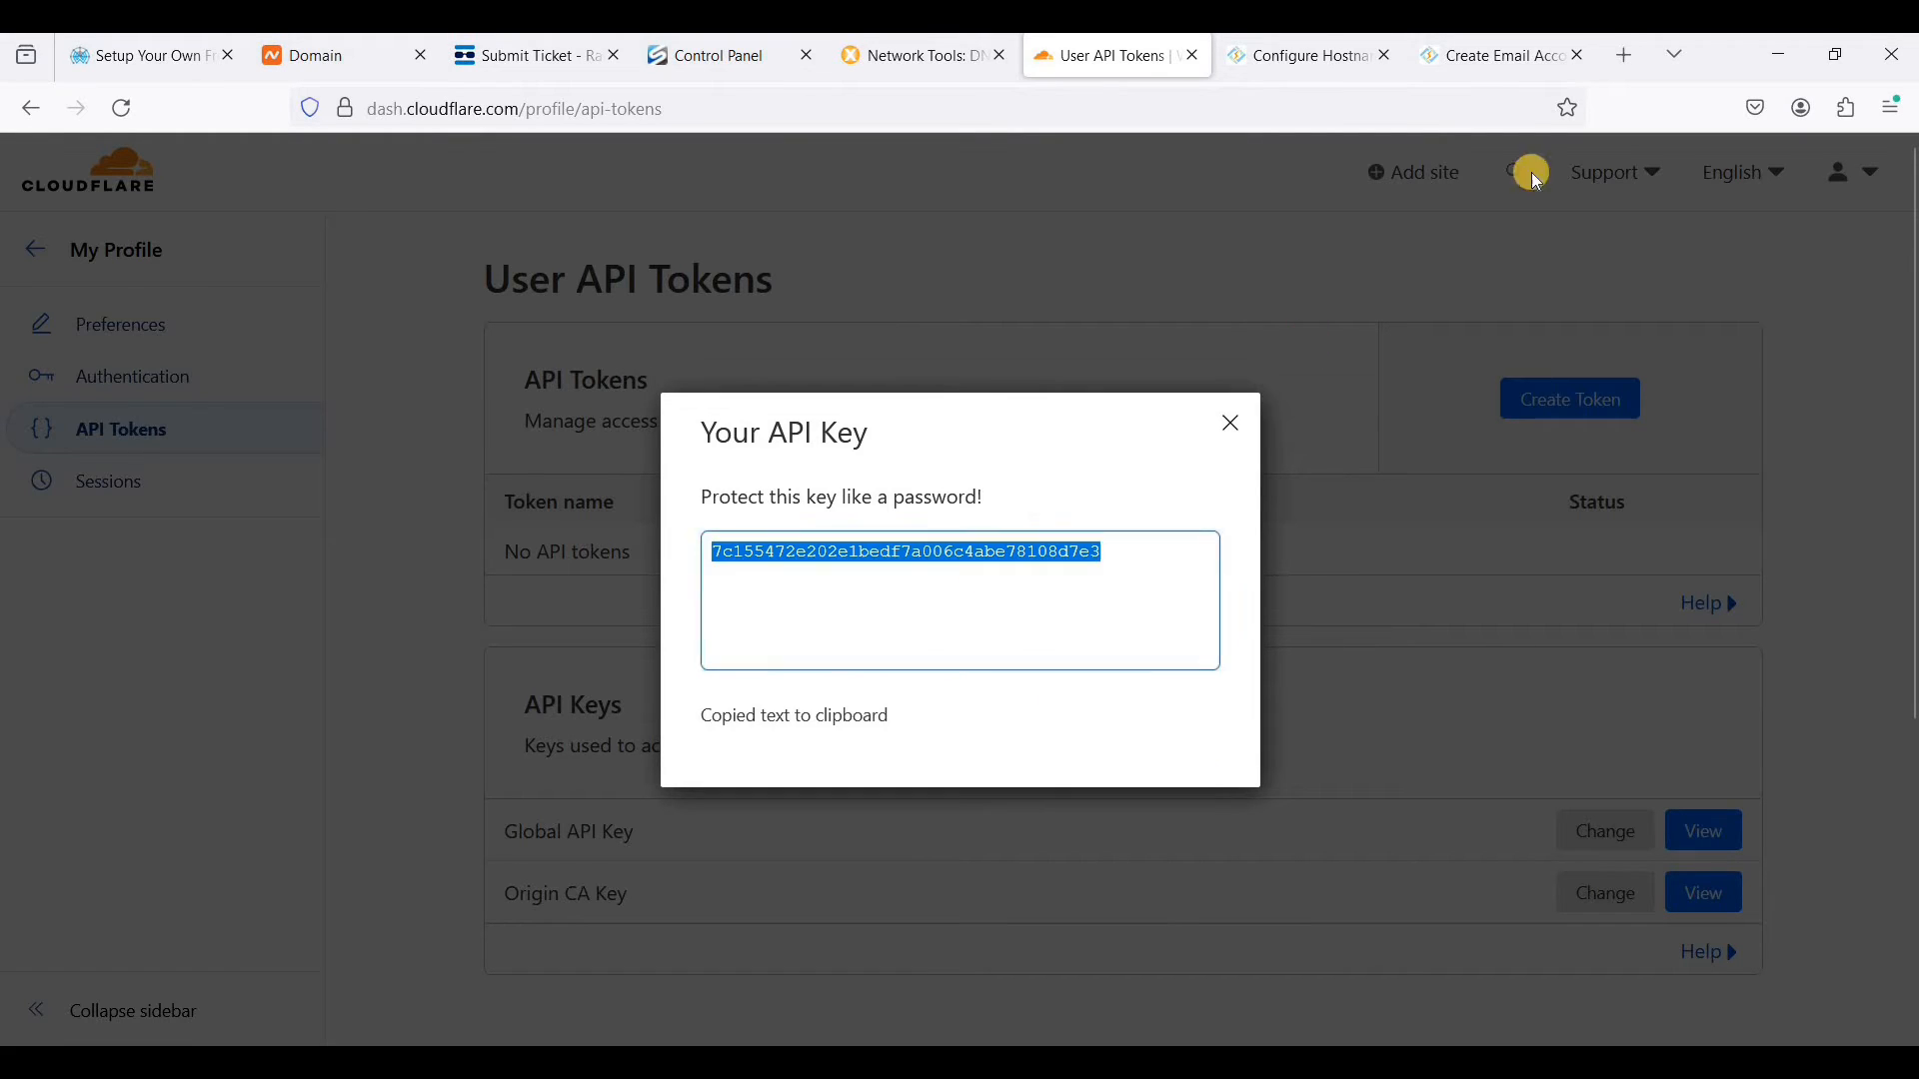
- Switch back to CyberPanel and open the CloudFlare page of its DNS settings
click(1499, 58)
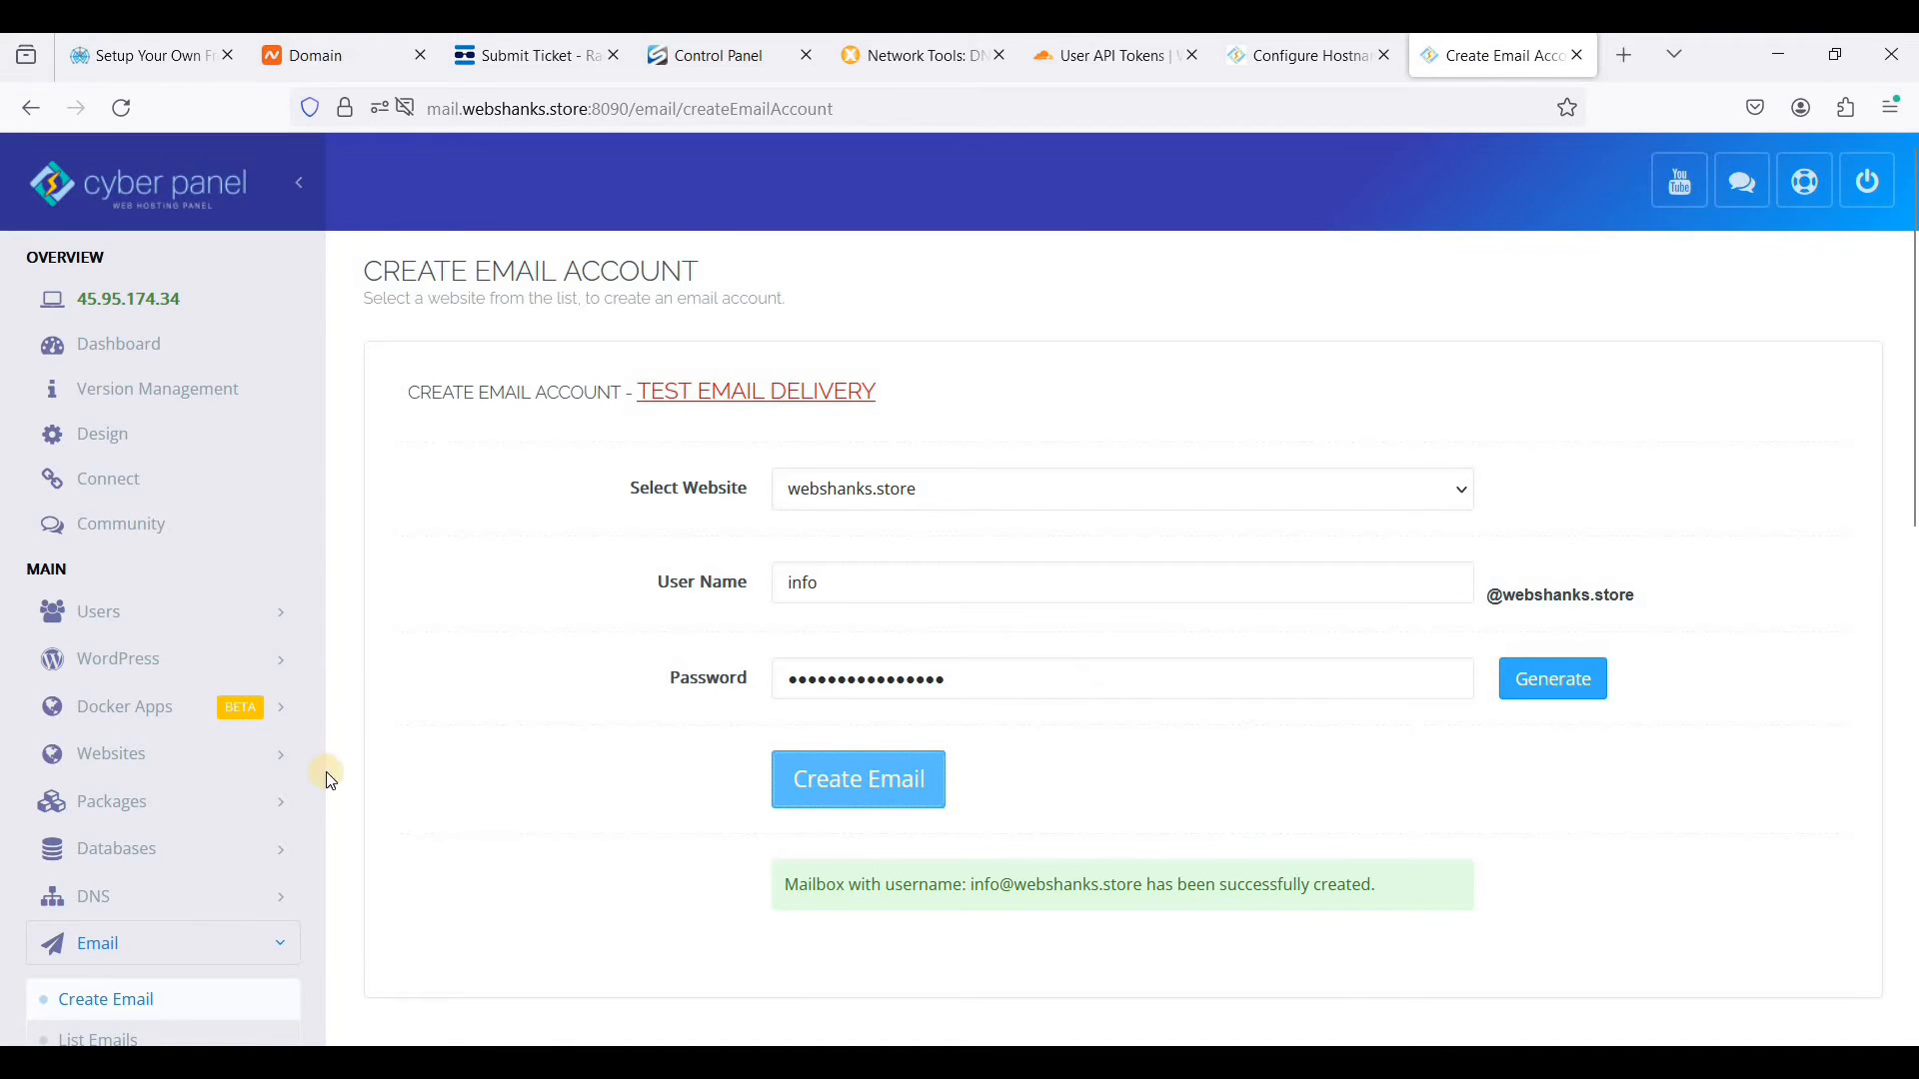
scroll(239, 771, down, 2)
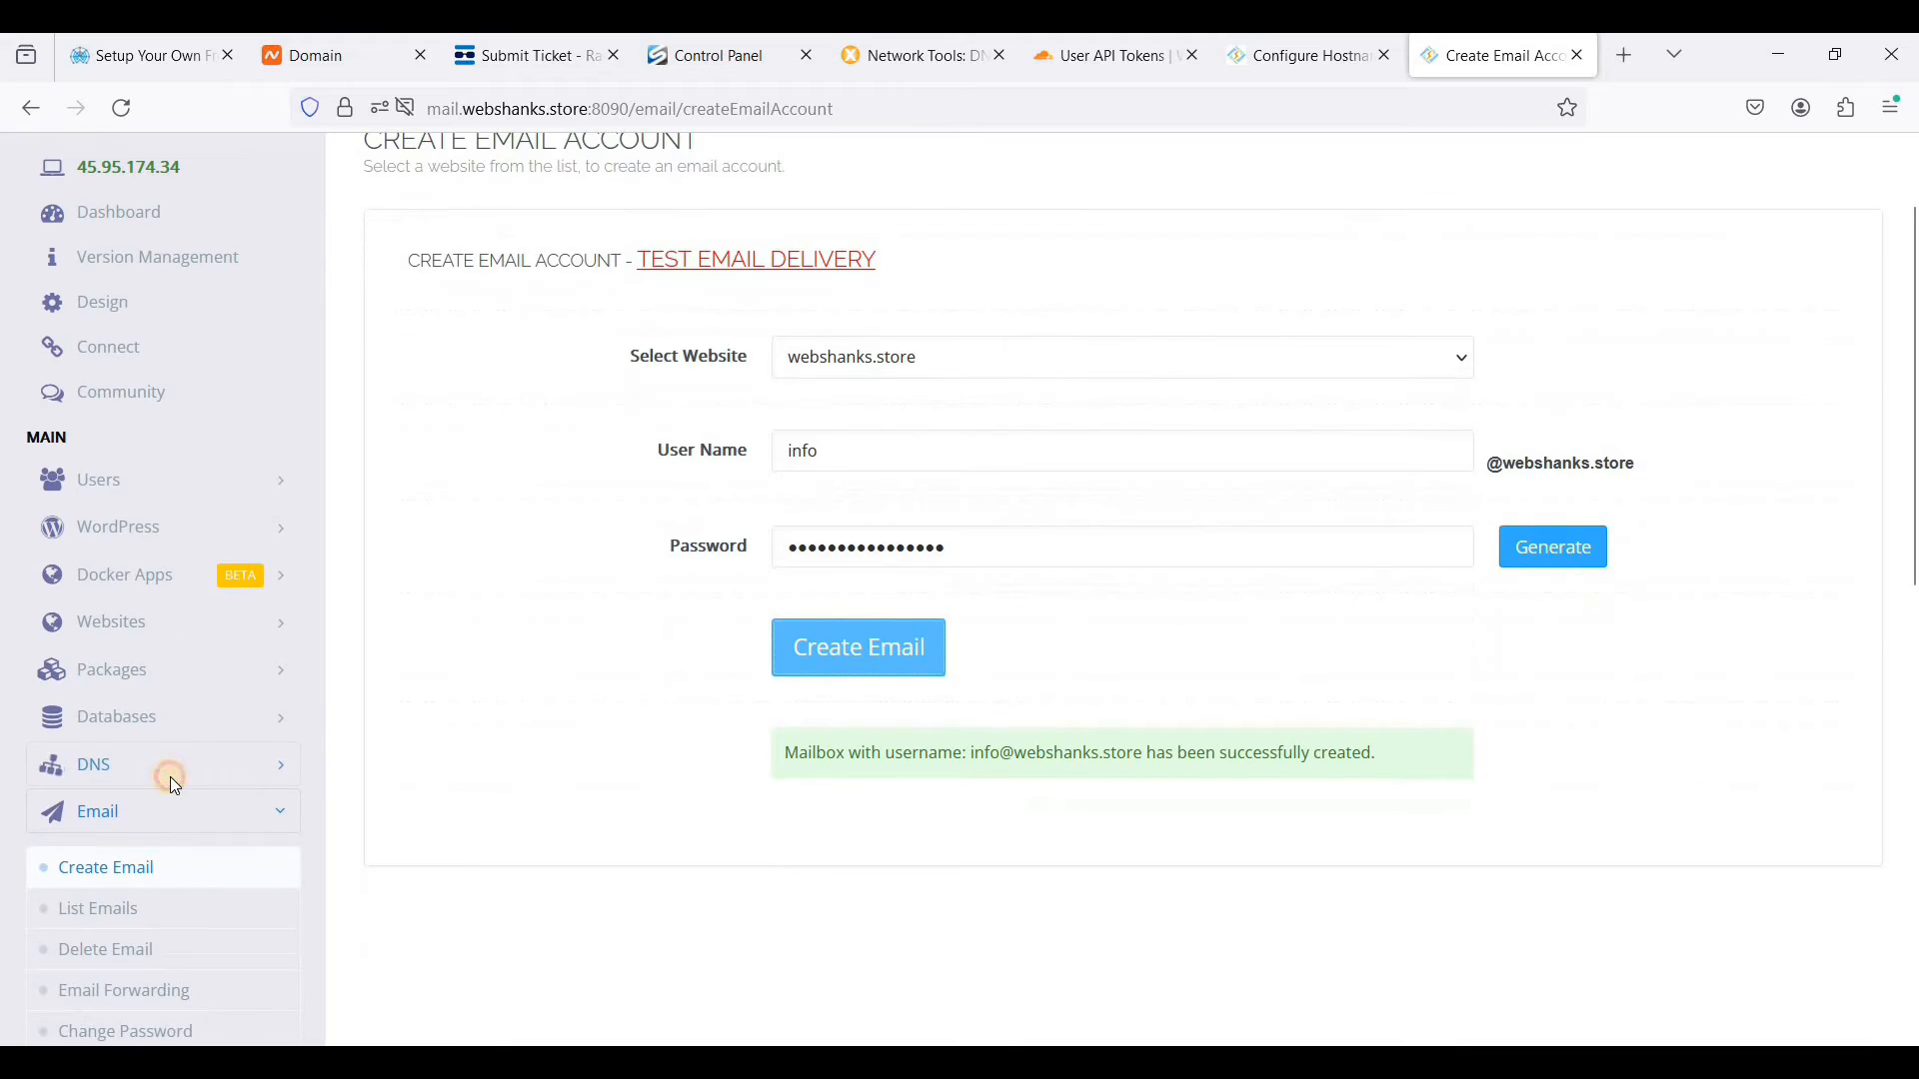
click(170, 769)
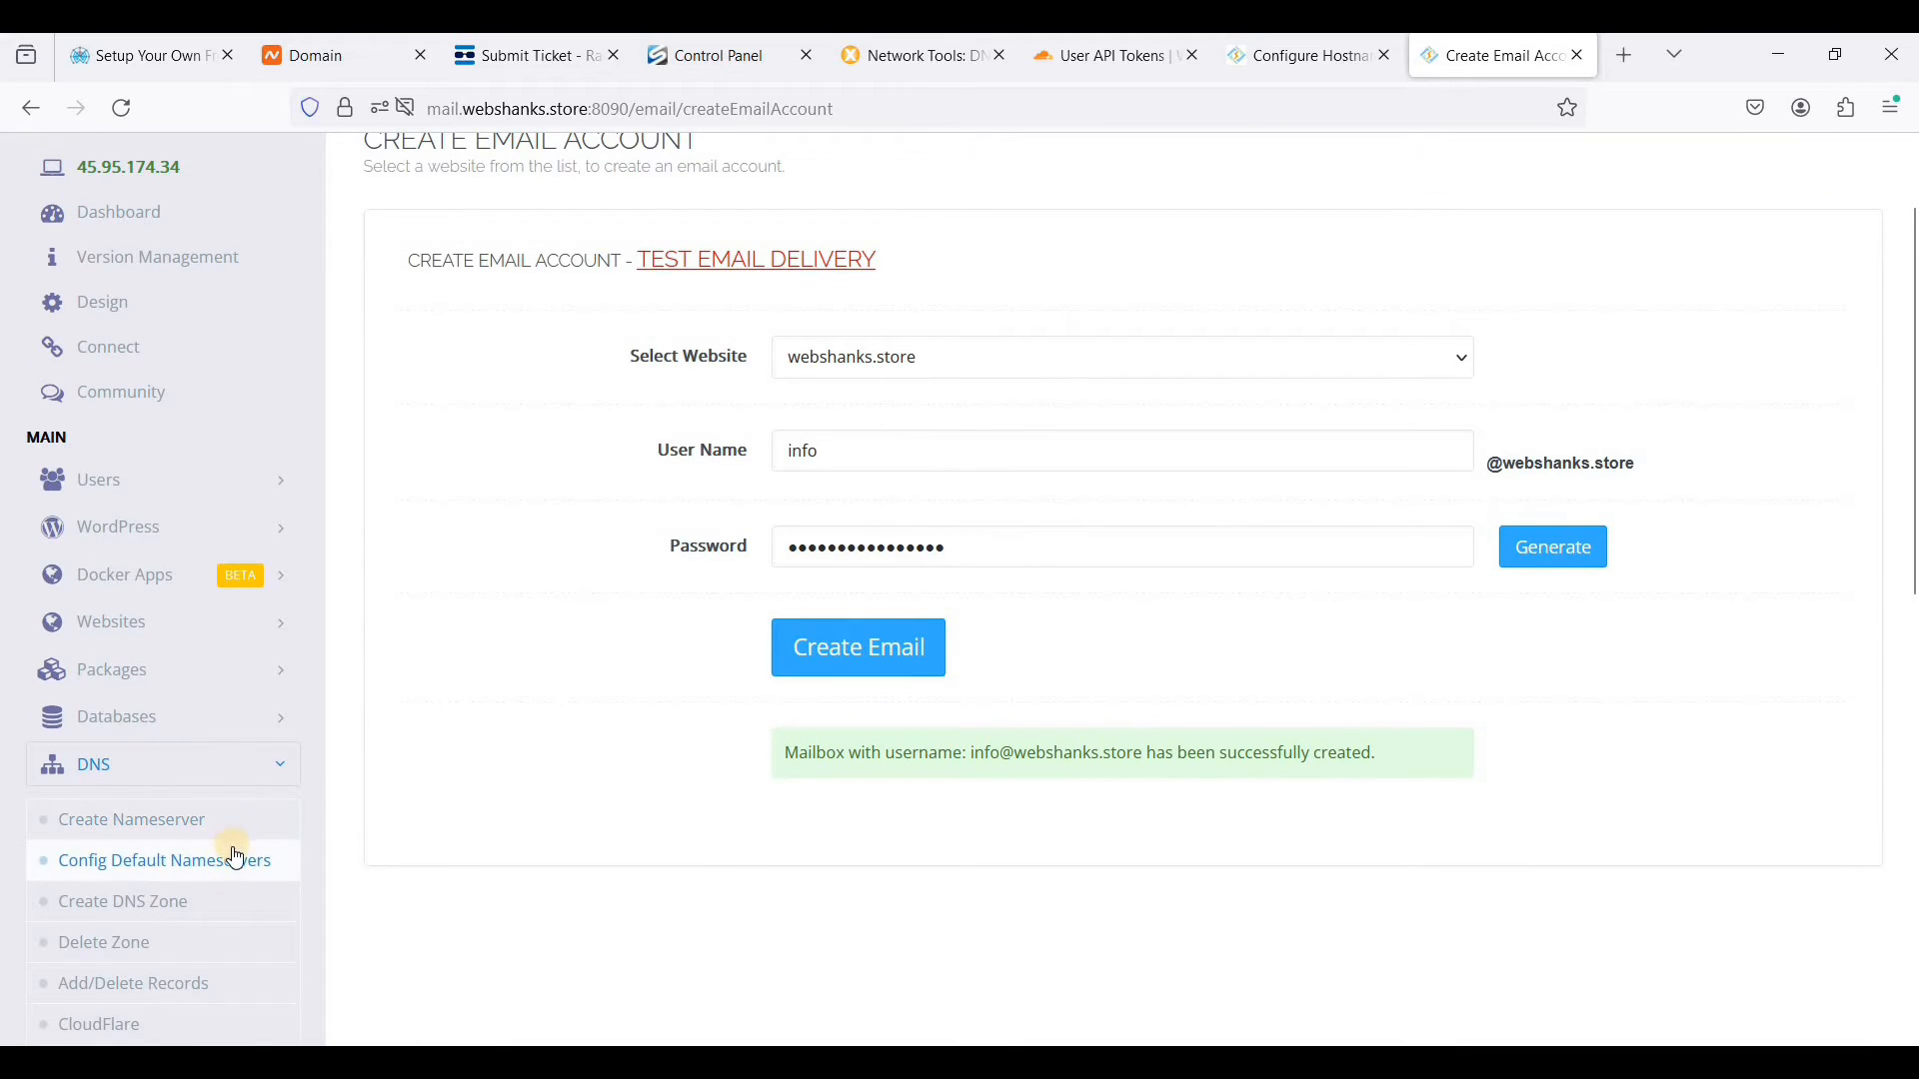
scroll(139, 900, down, 2)
click(129, 913)
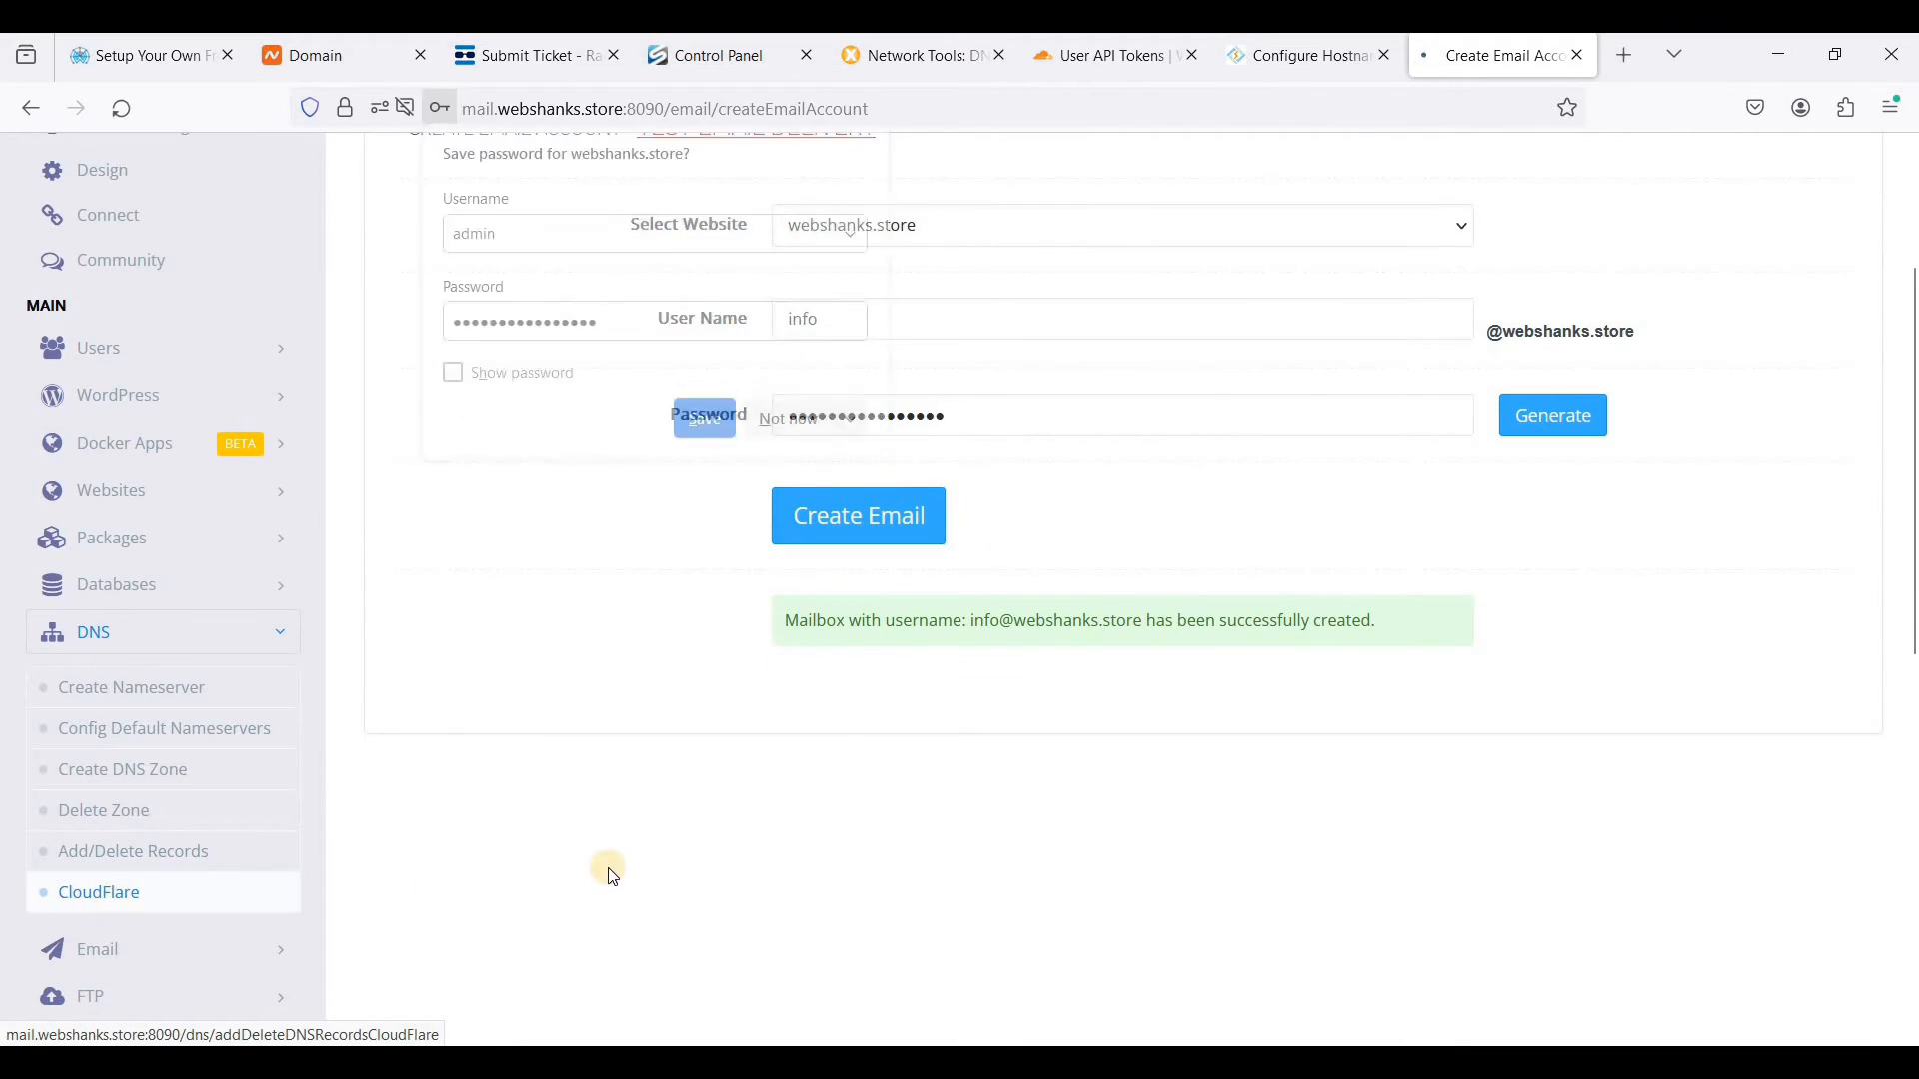
click(690, 699)
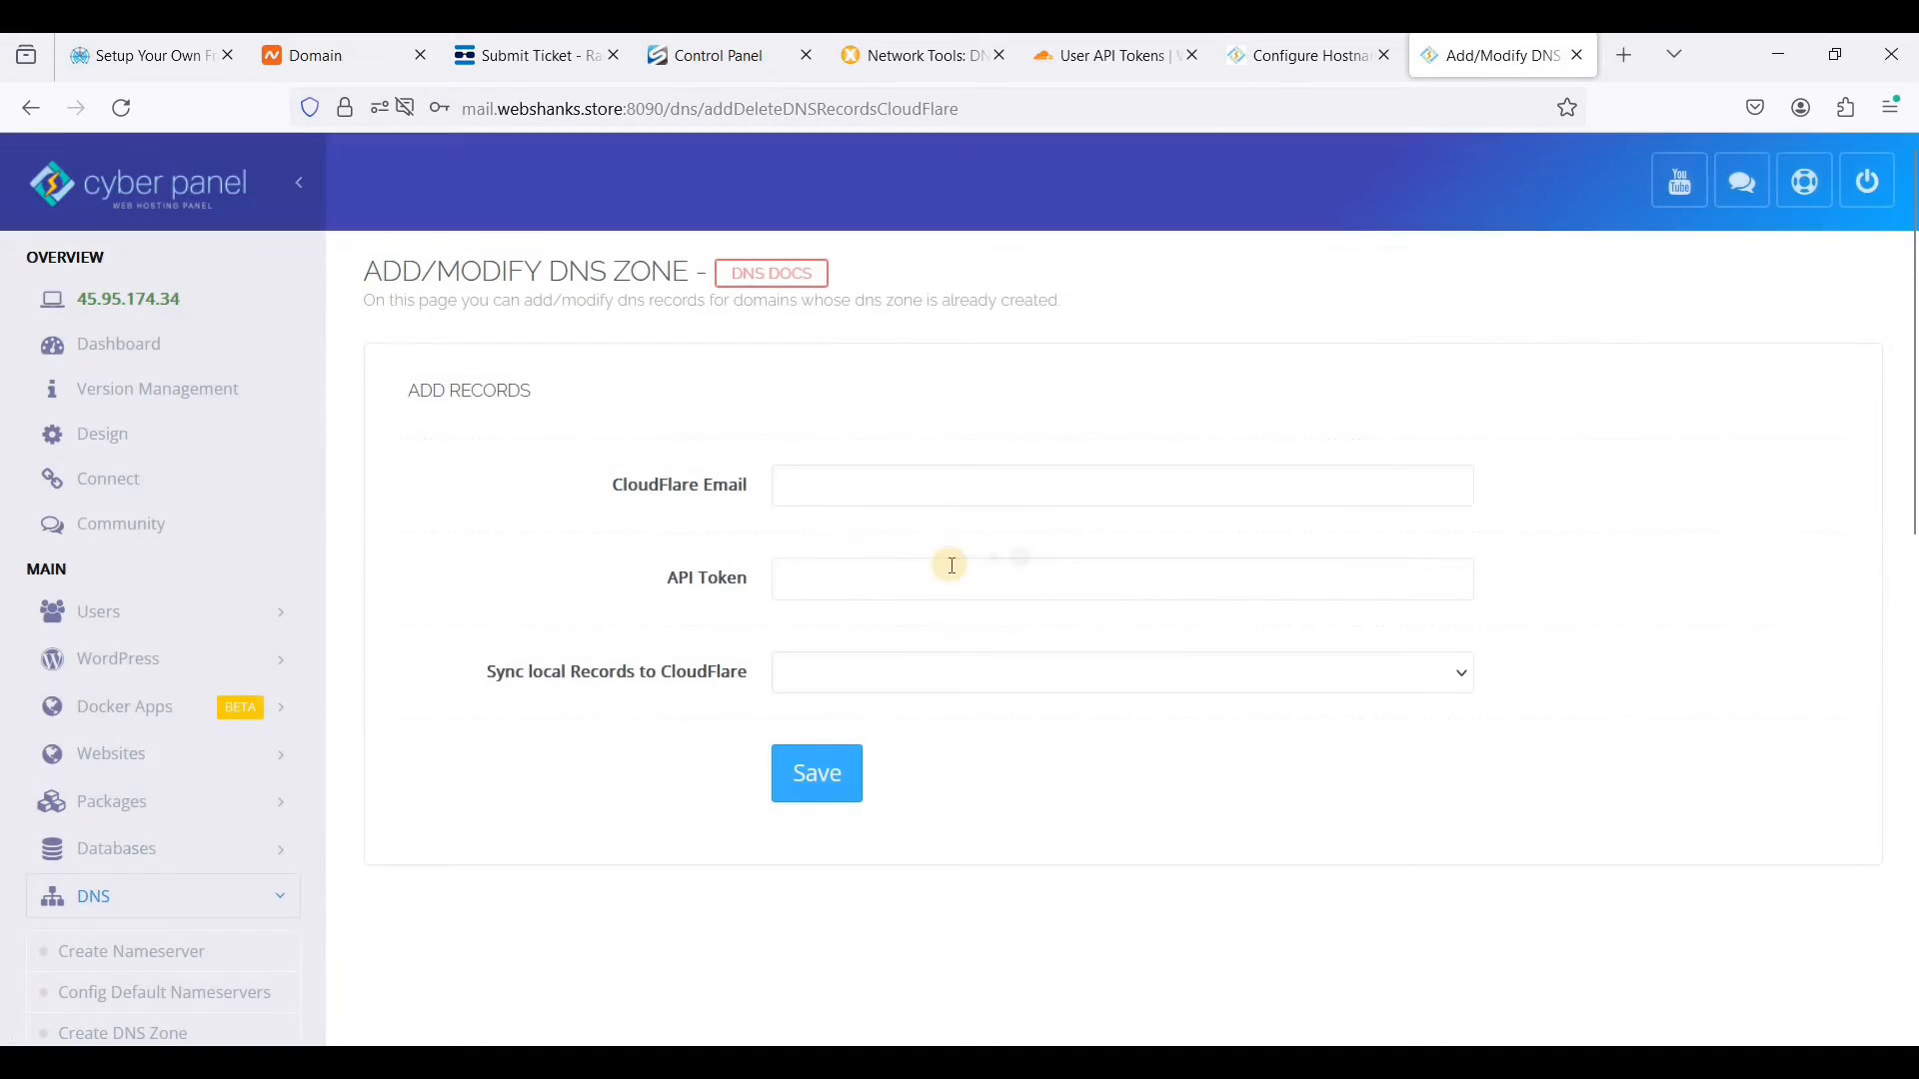
- Connect CyberPanel to Cloudflare by entering the account email and pasting the API key, enable syncing of local records, and save
click(931, 494)
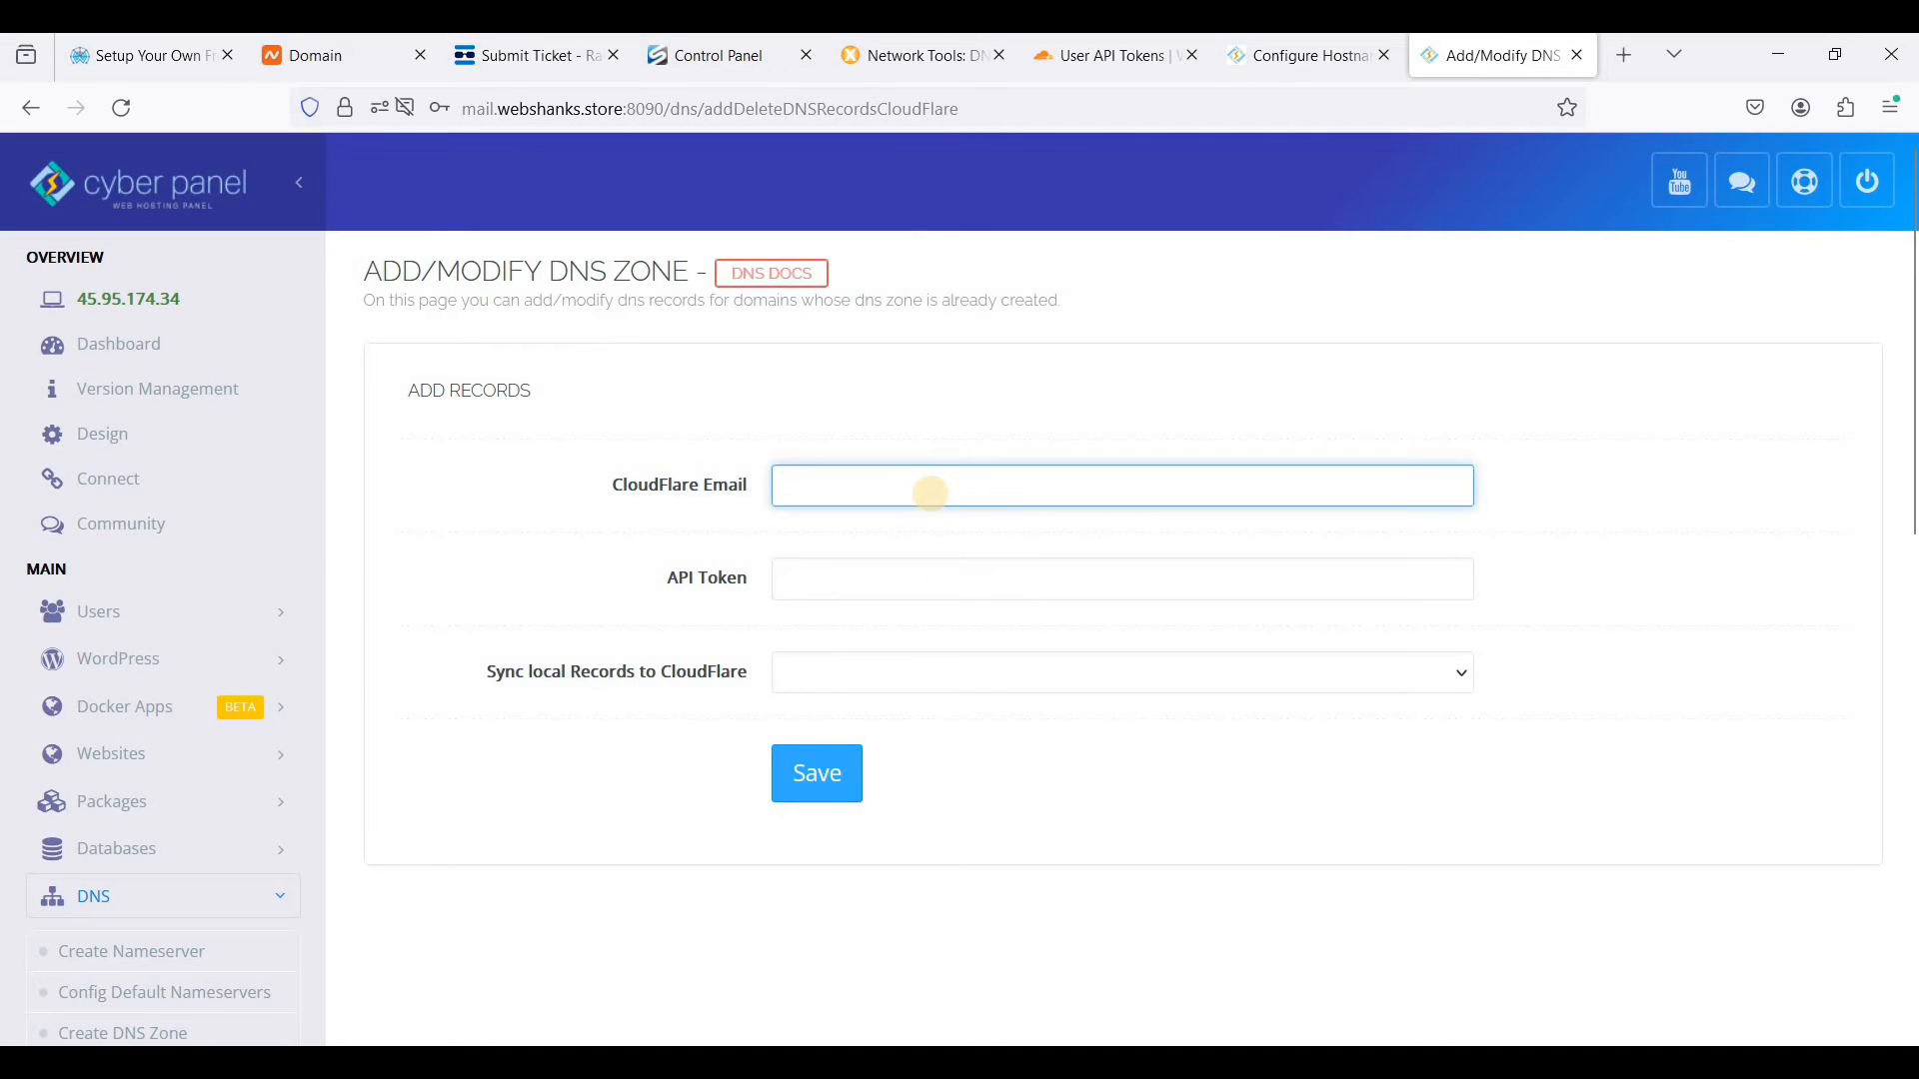
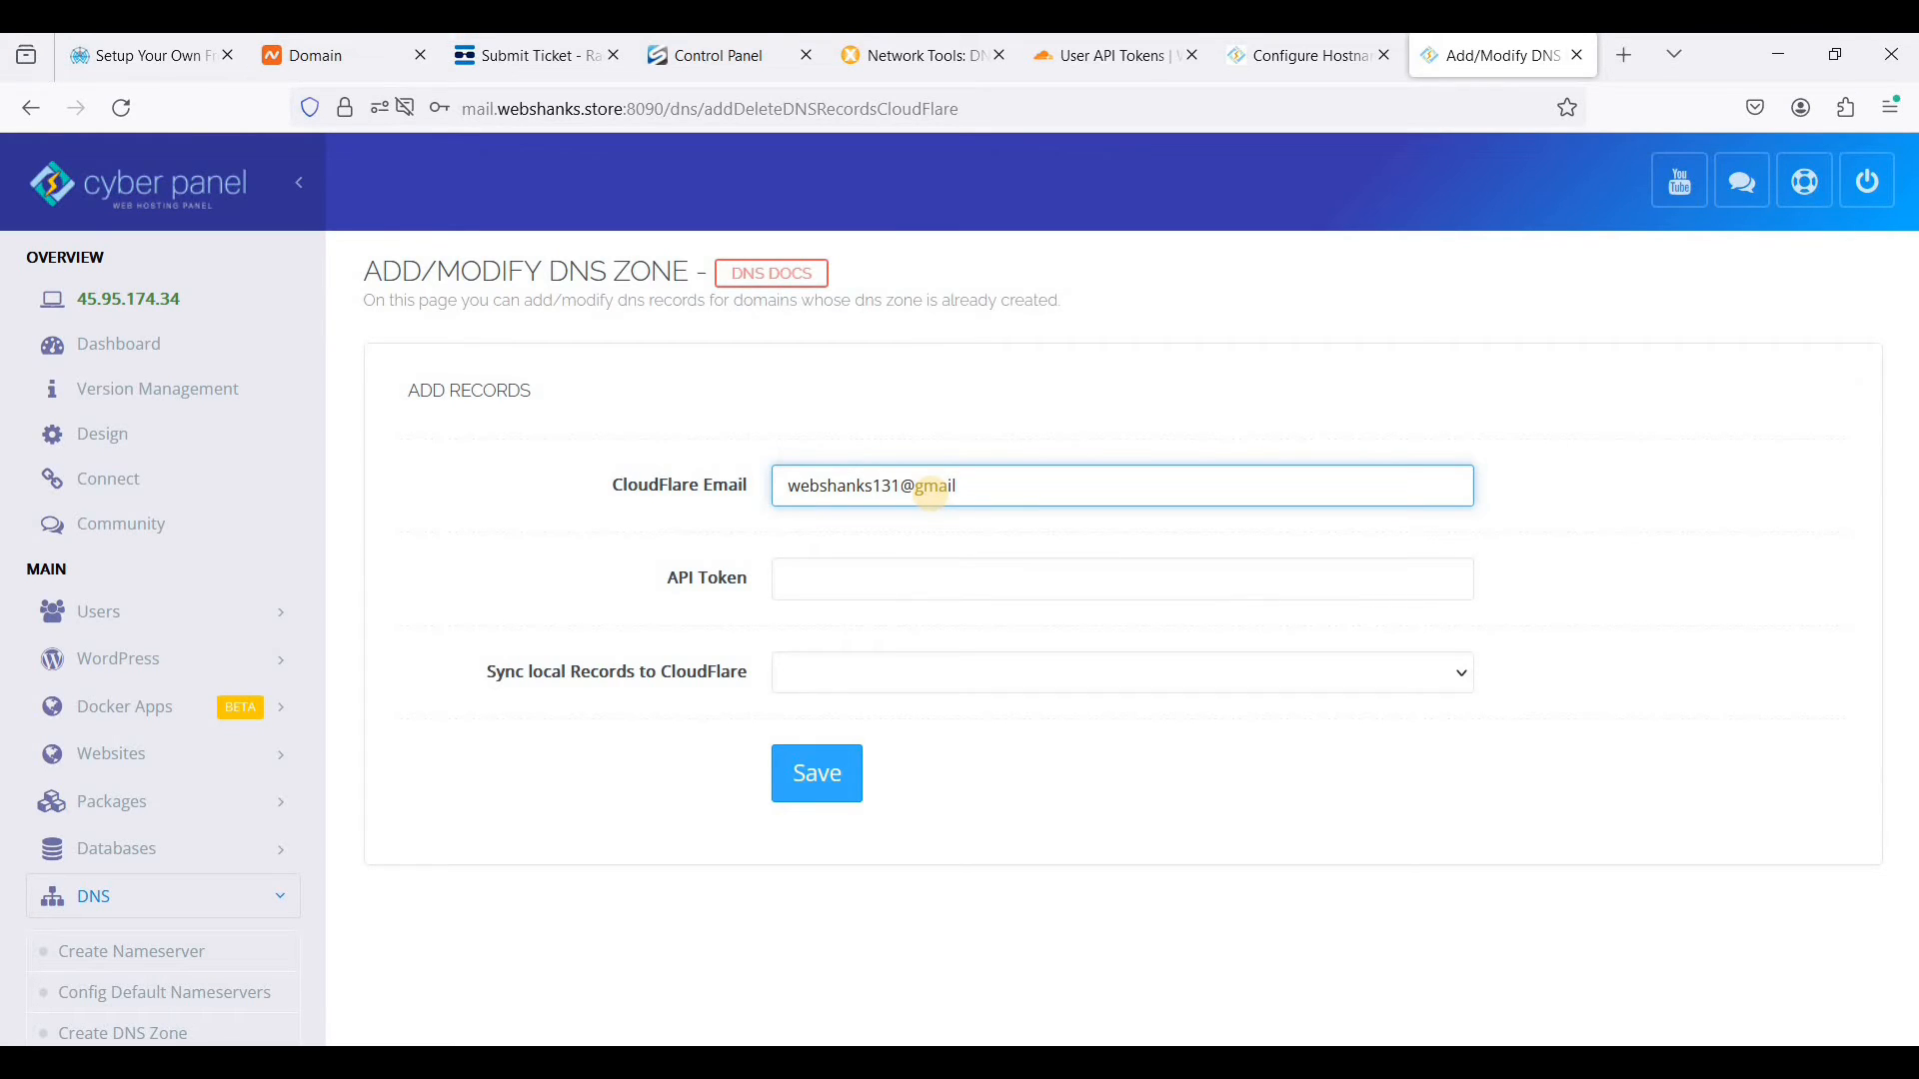
click(915, 565)
key(ctrl+v)
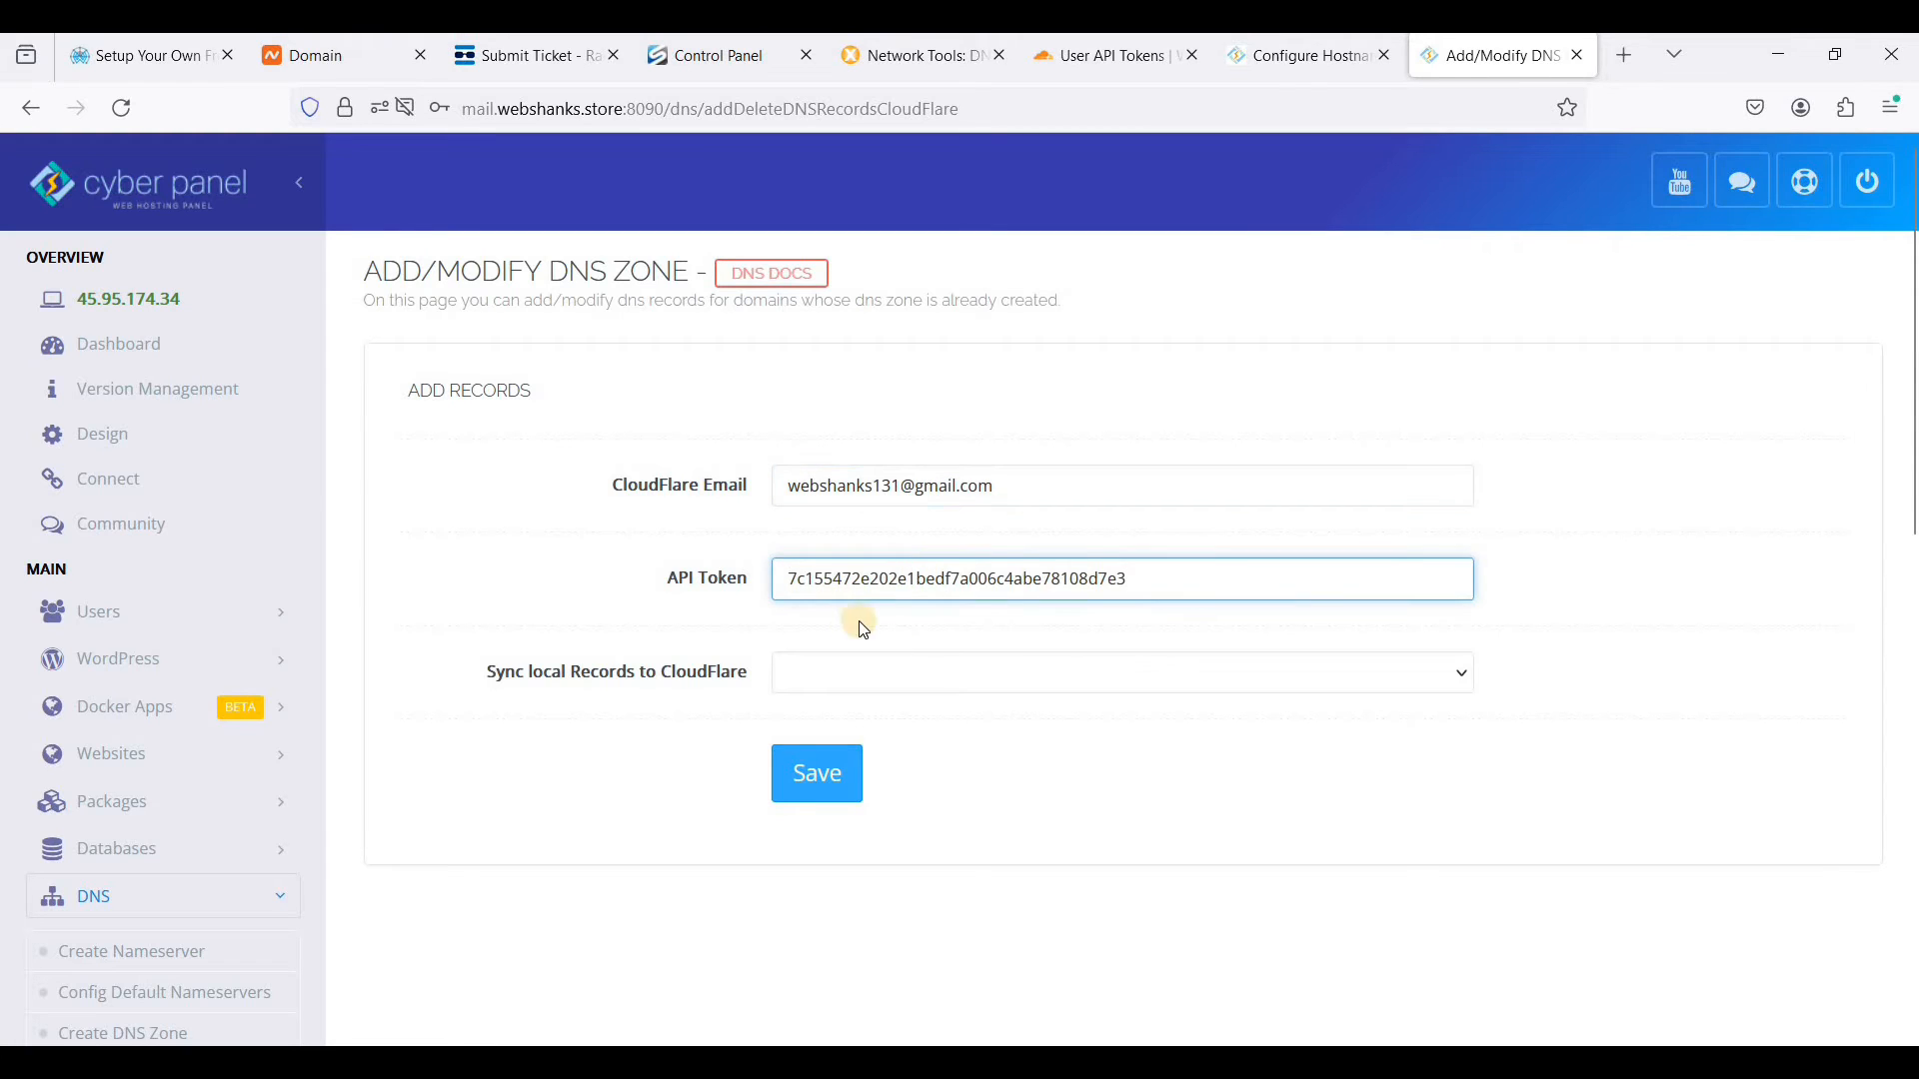
click(935, 676)
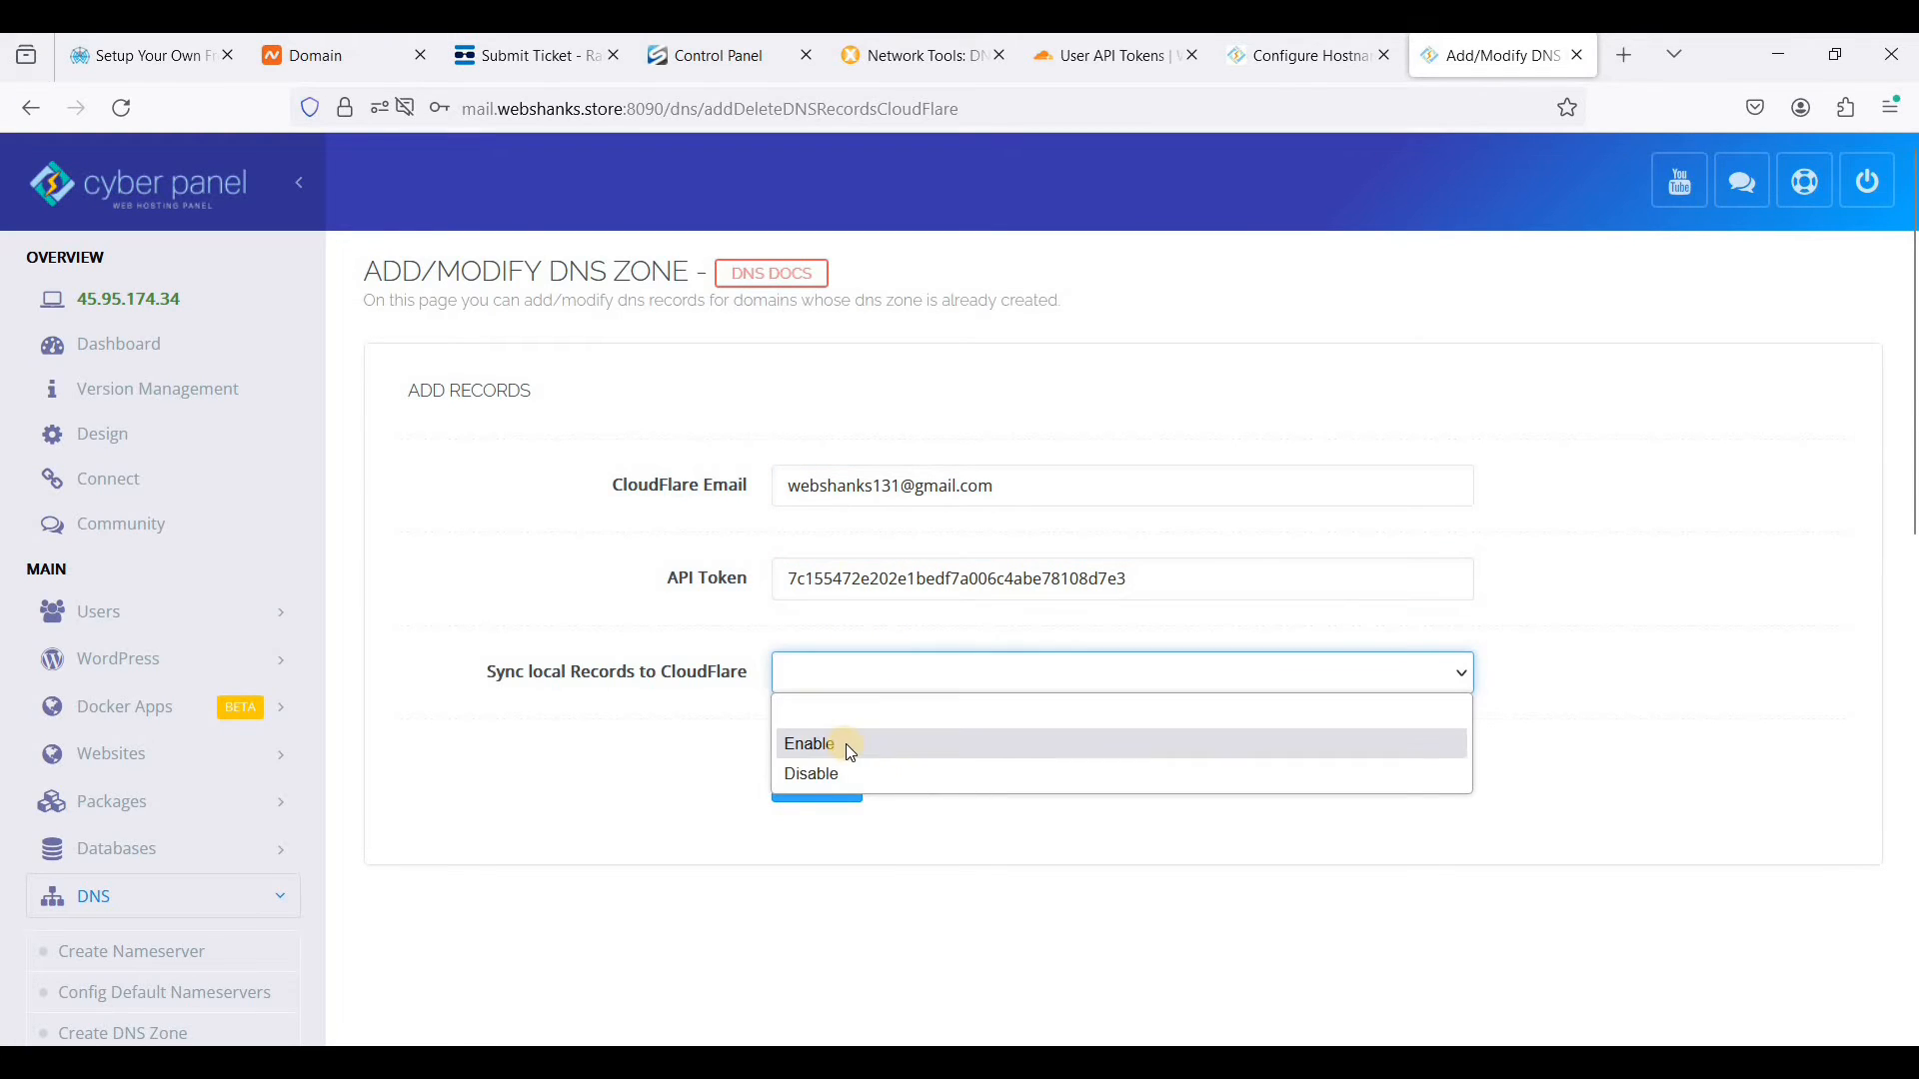
click(850, 745)
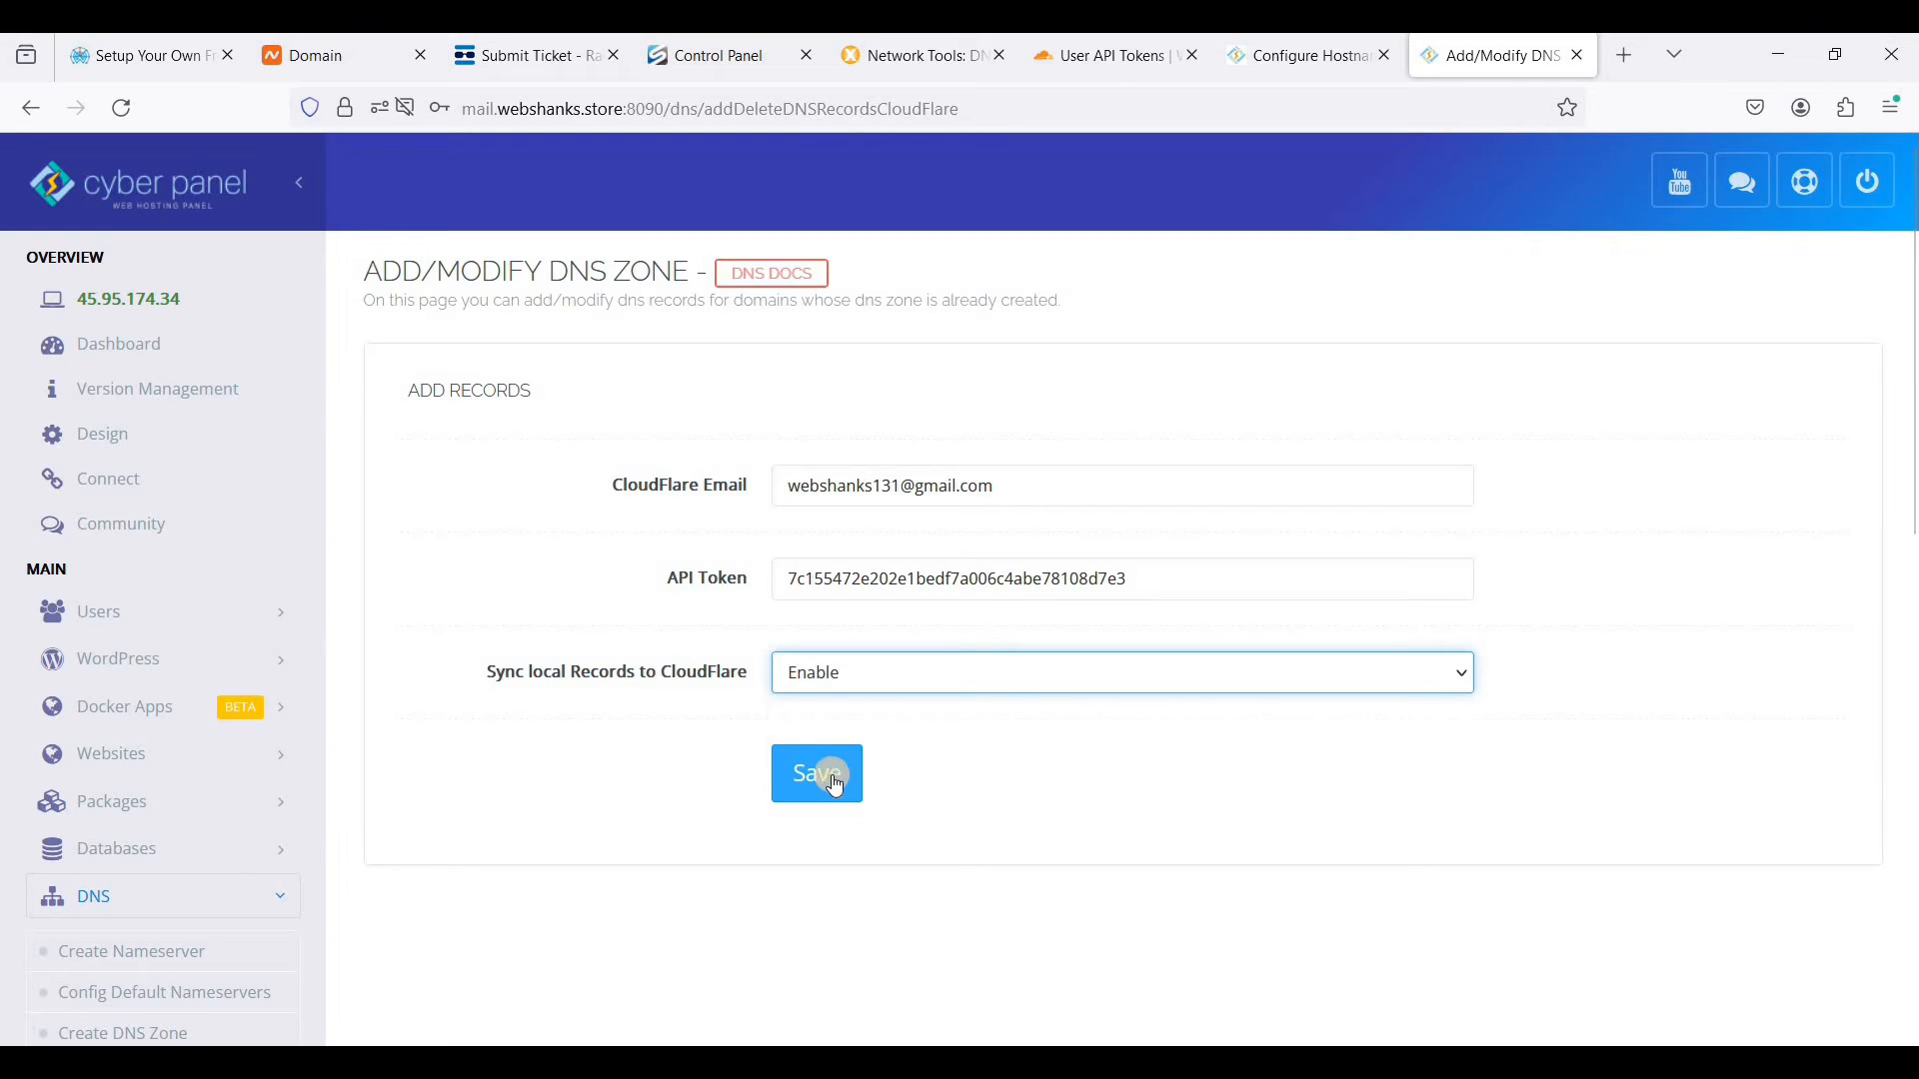
click(821, 785)
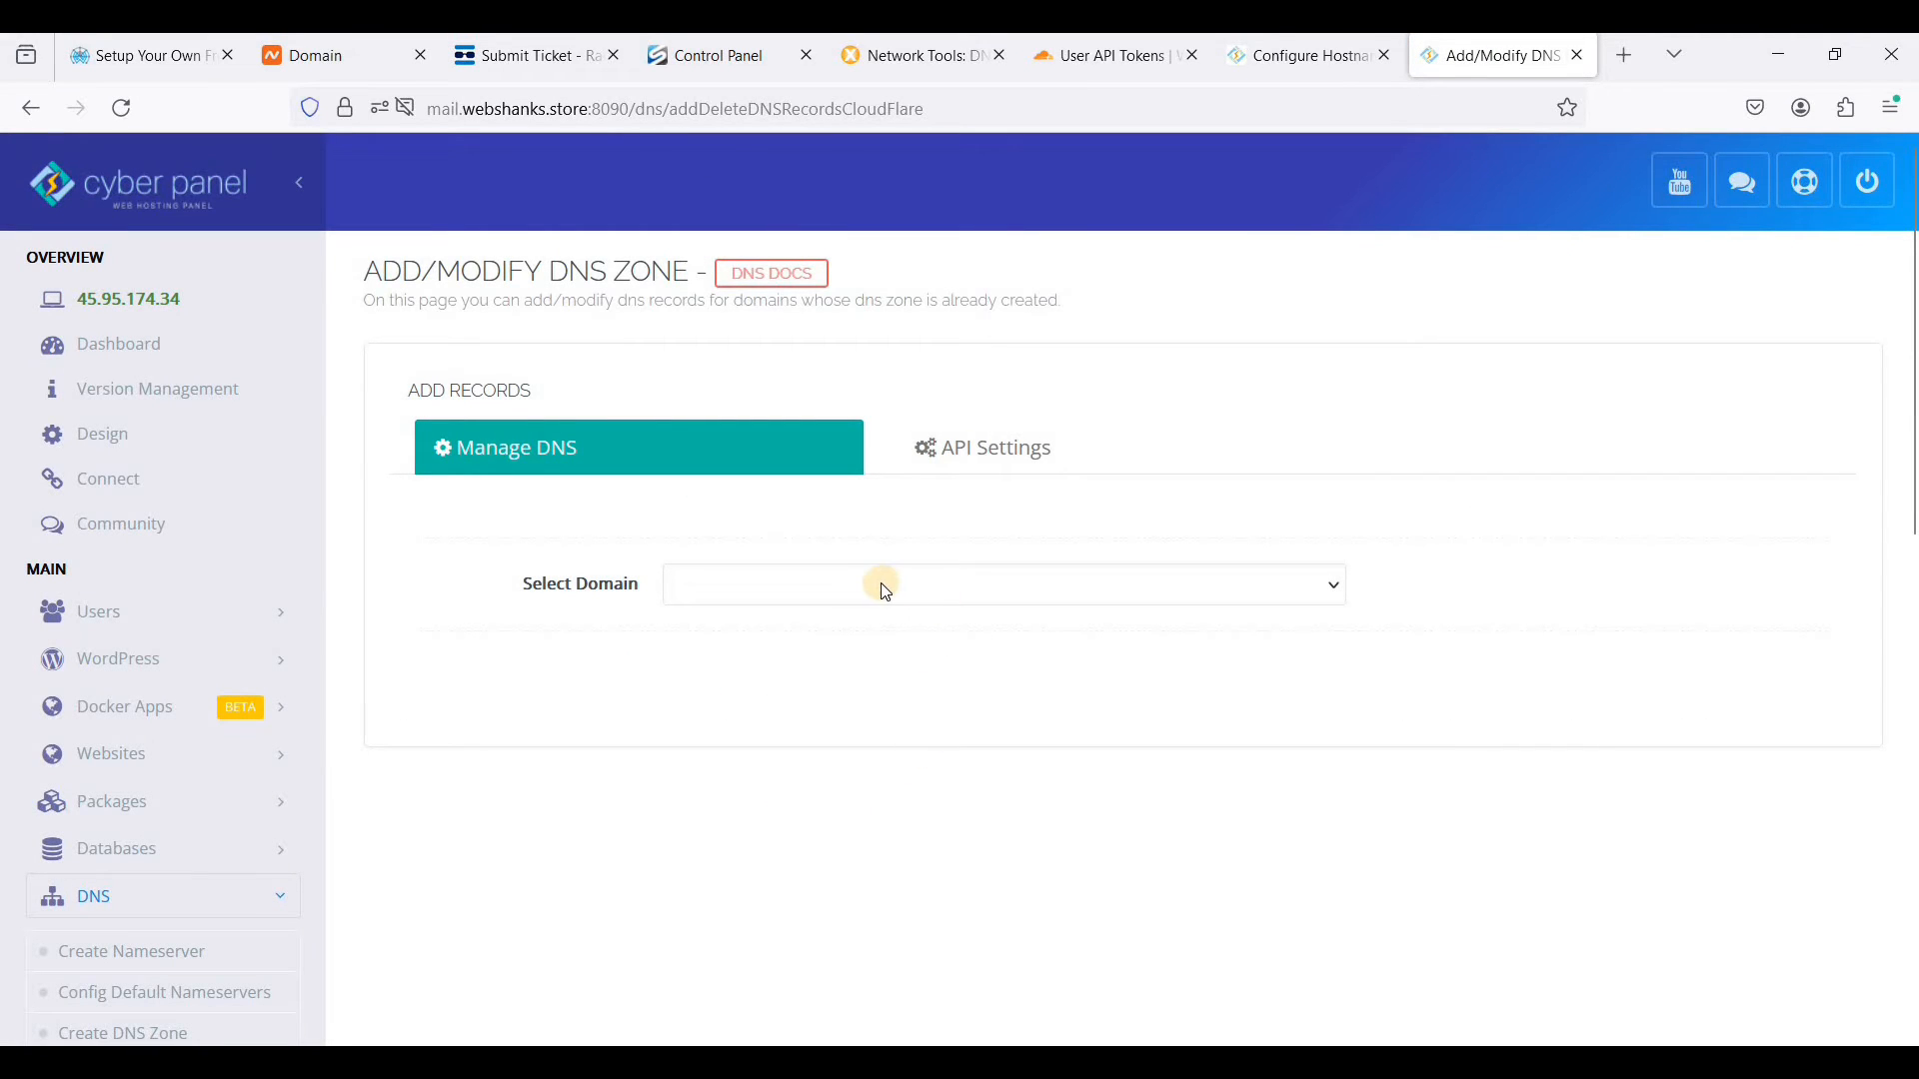
- Select the domain webshanks.store and sync its local DNS records to CloudFlare
click(844, 598)
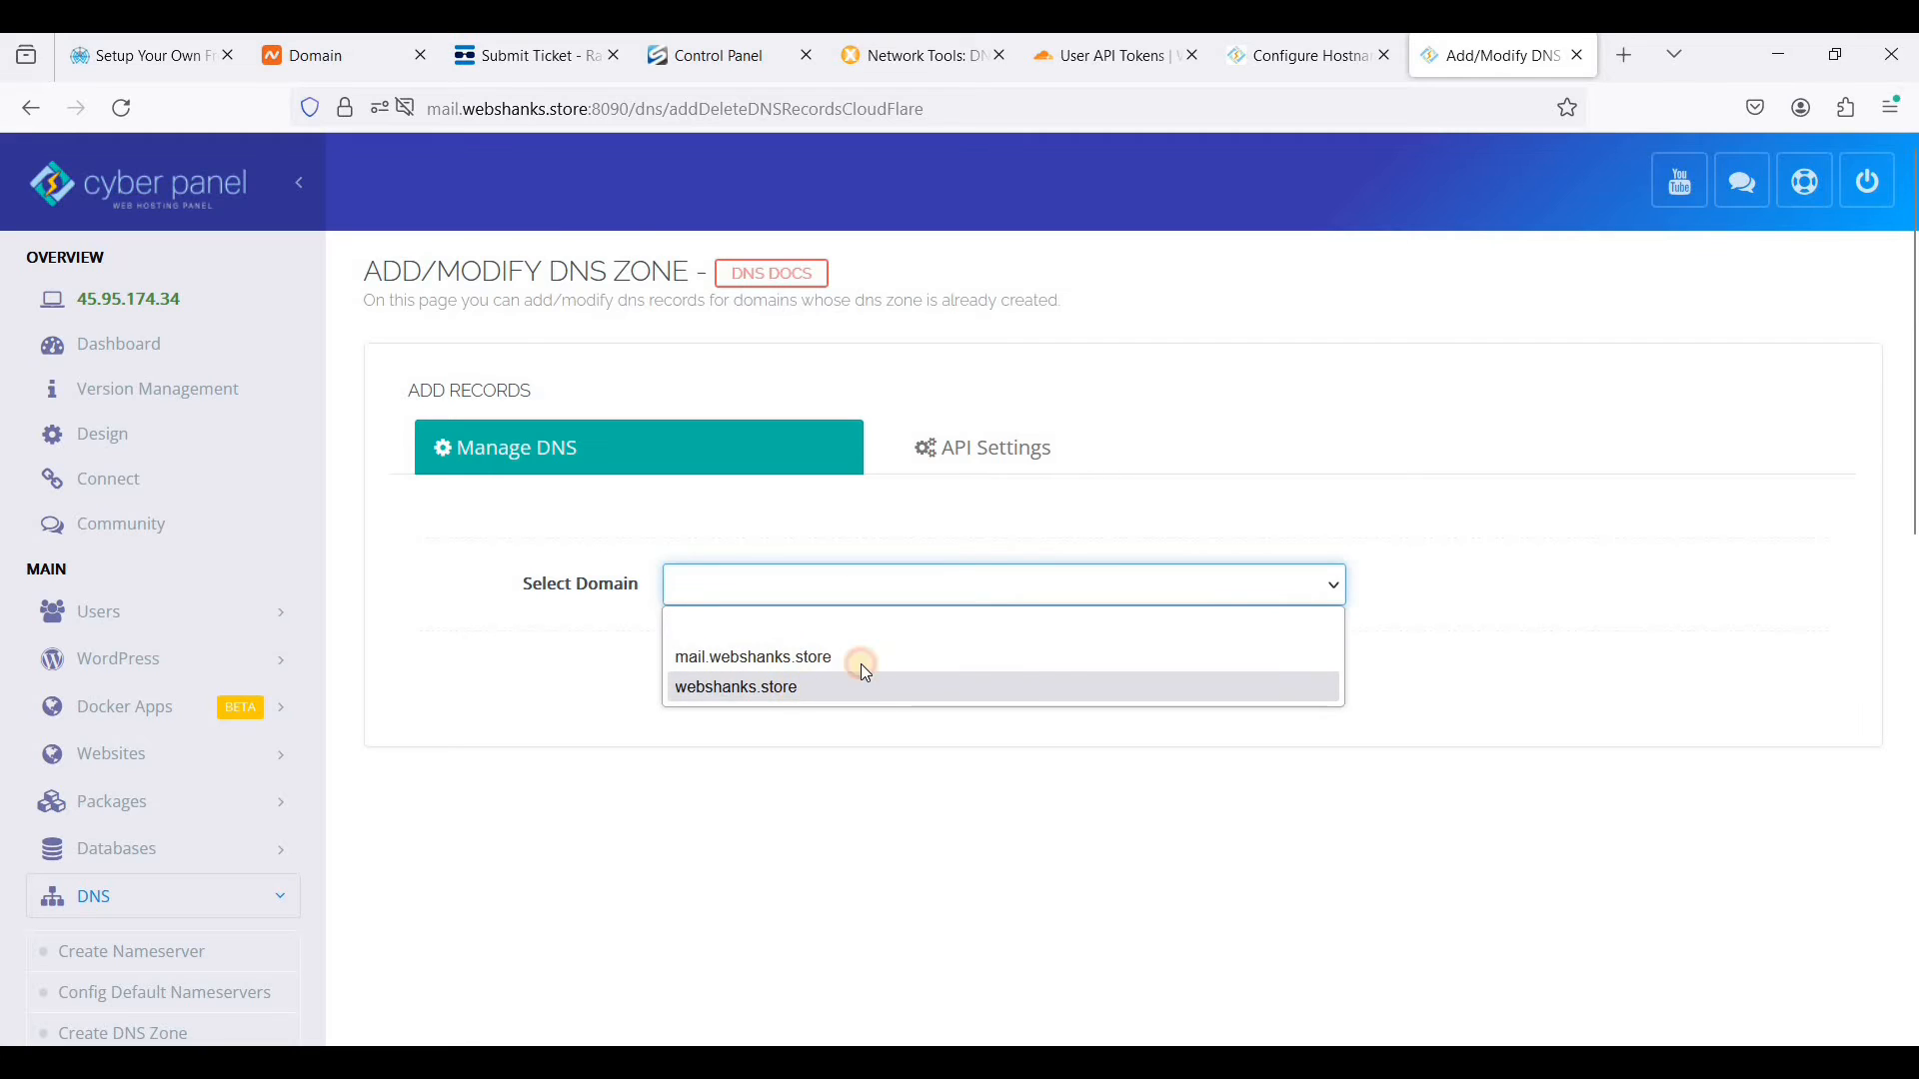
click(874, 680)
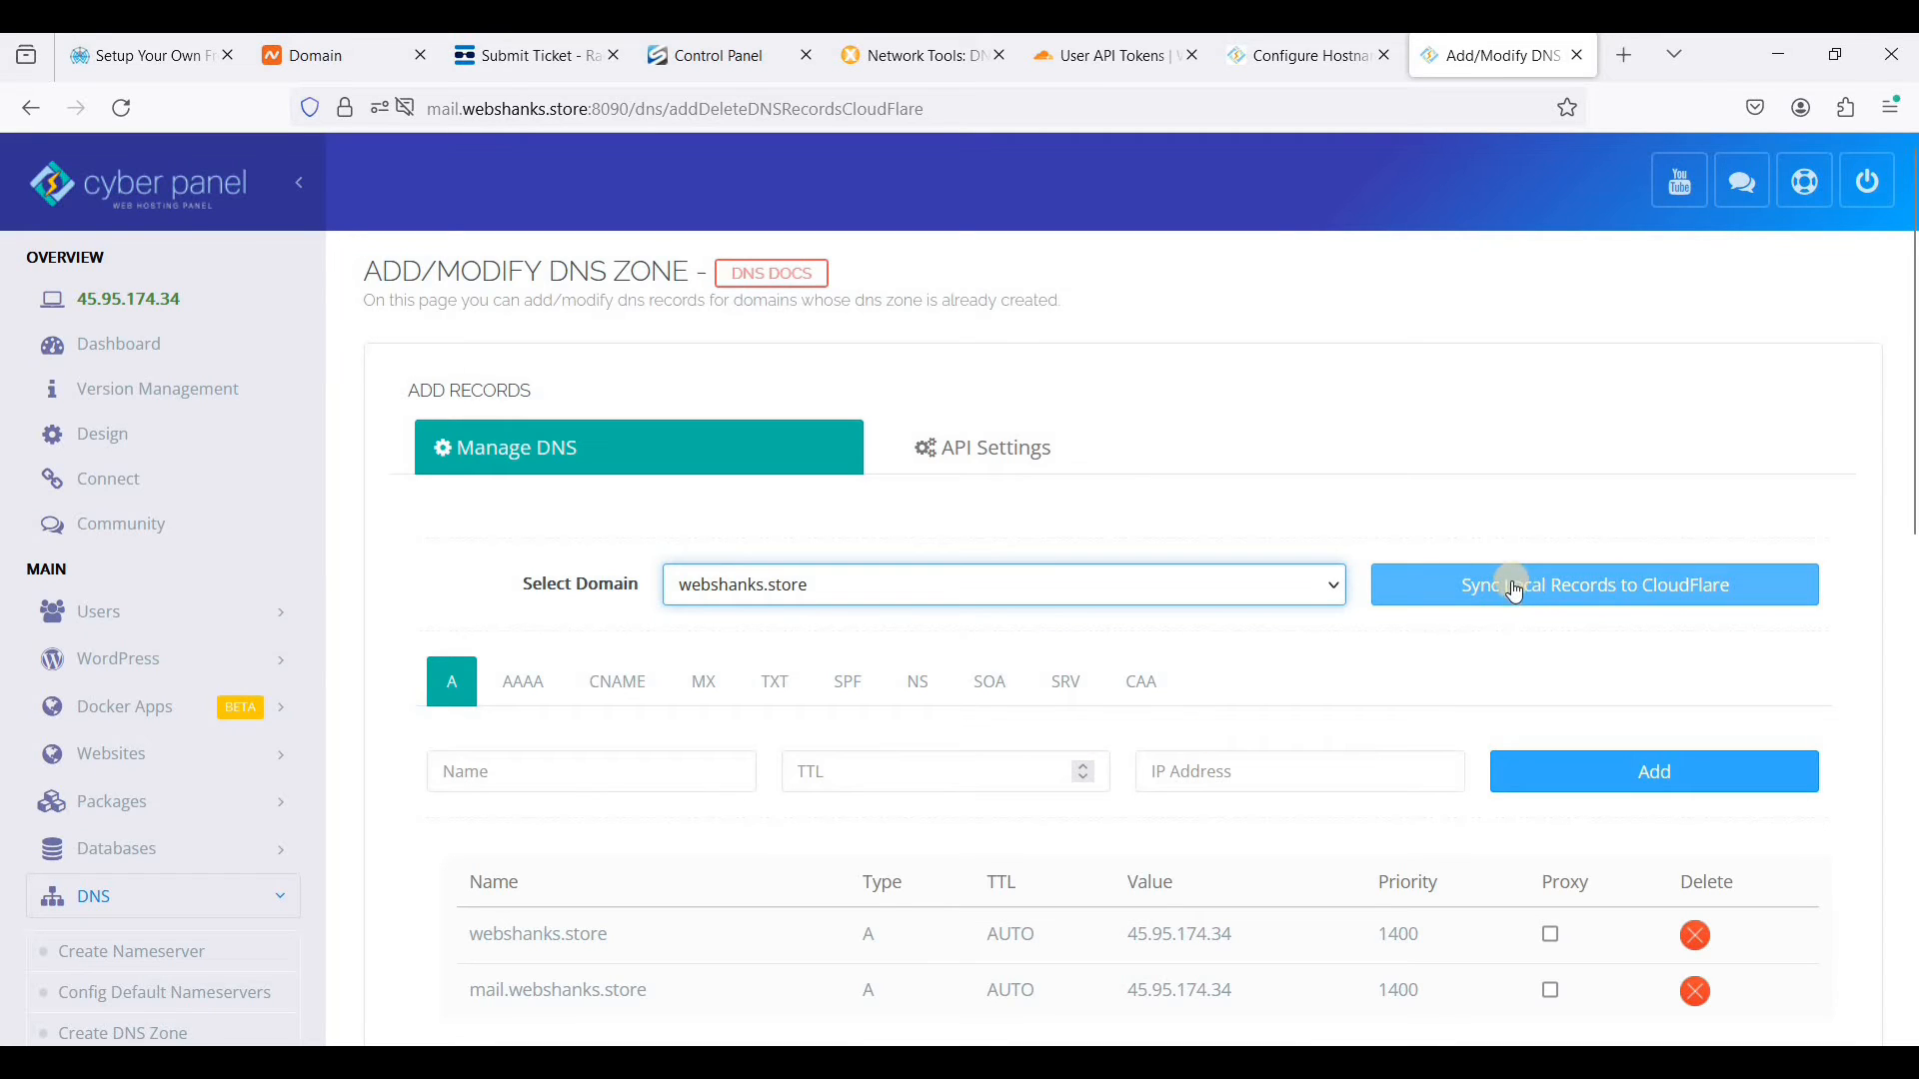
click(1609, 591)
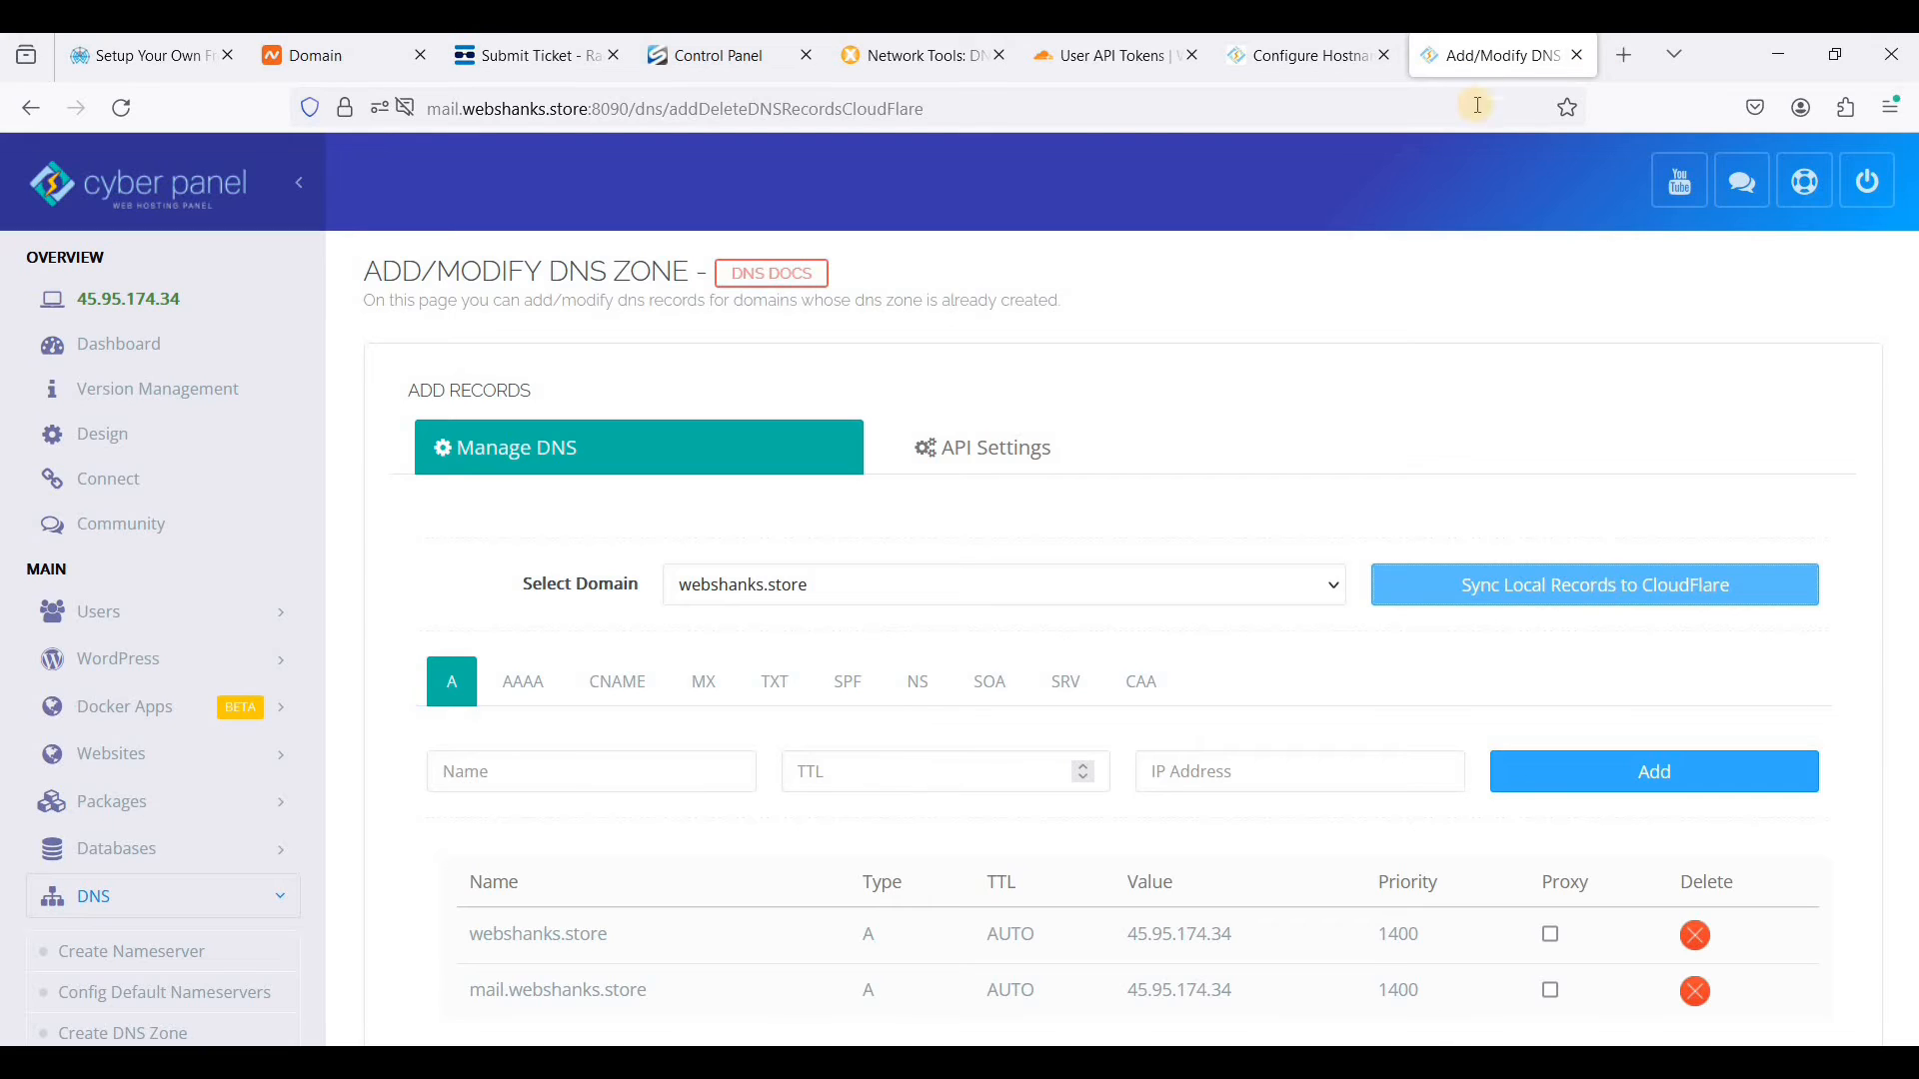
- Switch to Cloudflare and open the DNS records of webshanks.store
click(1099, 56)
click(1230, 420)
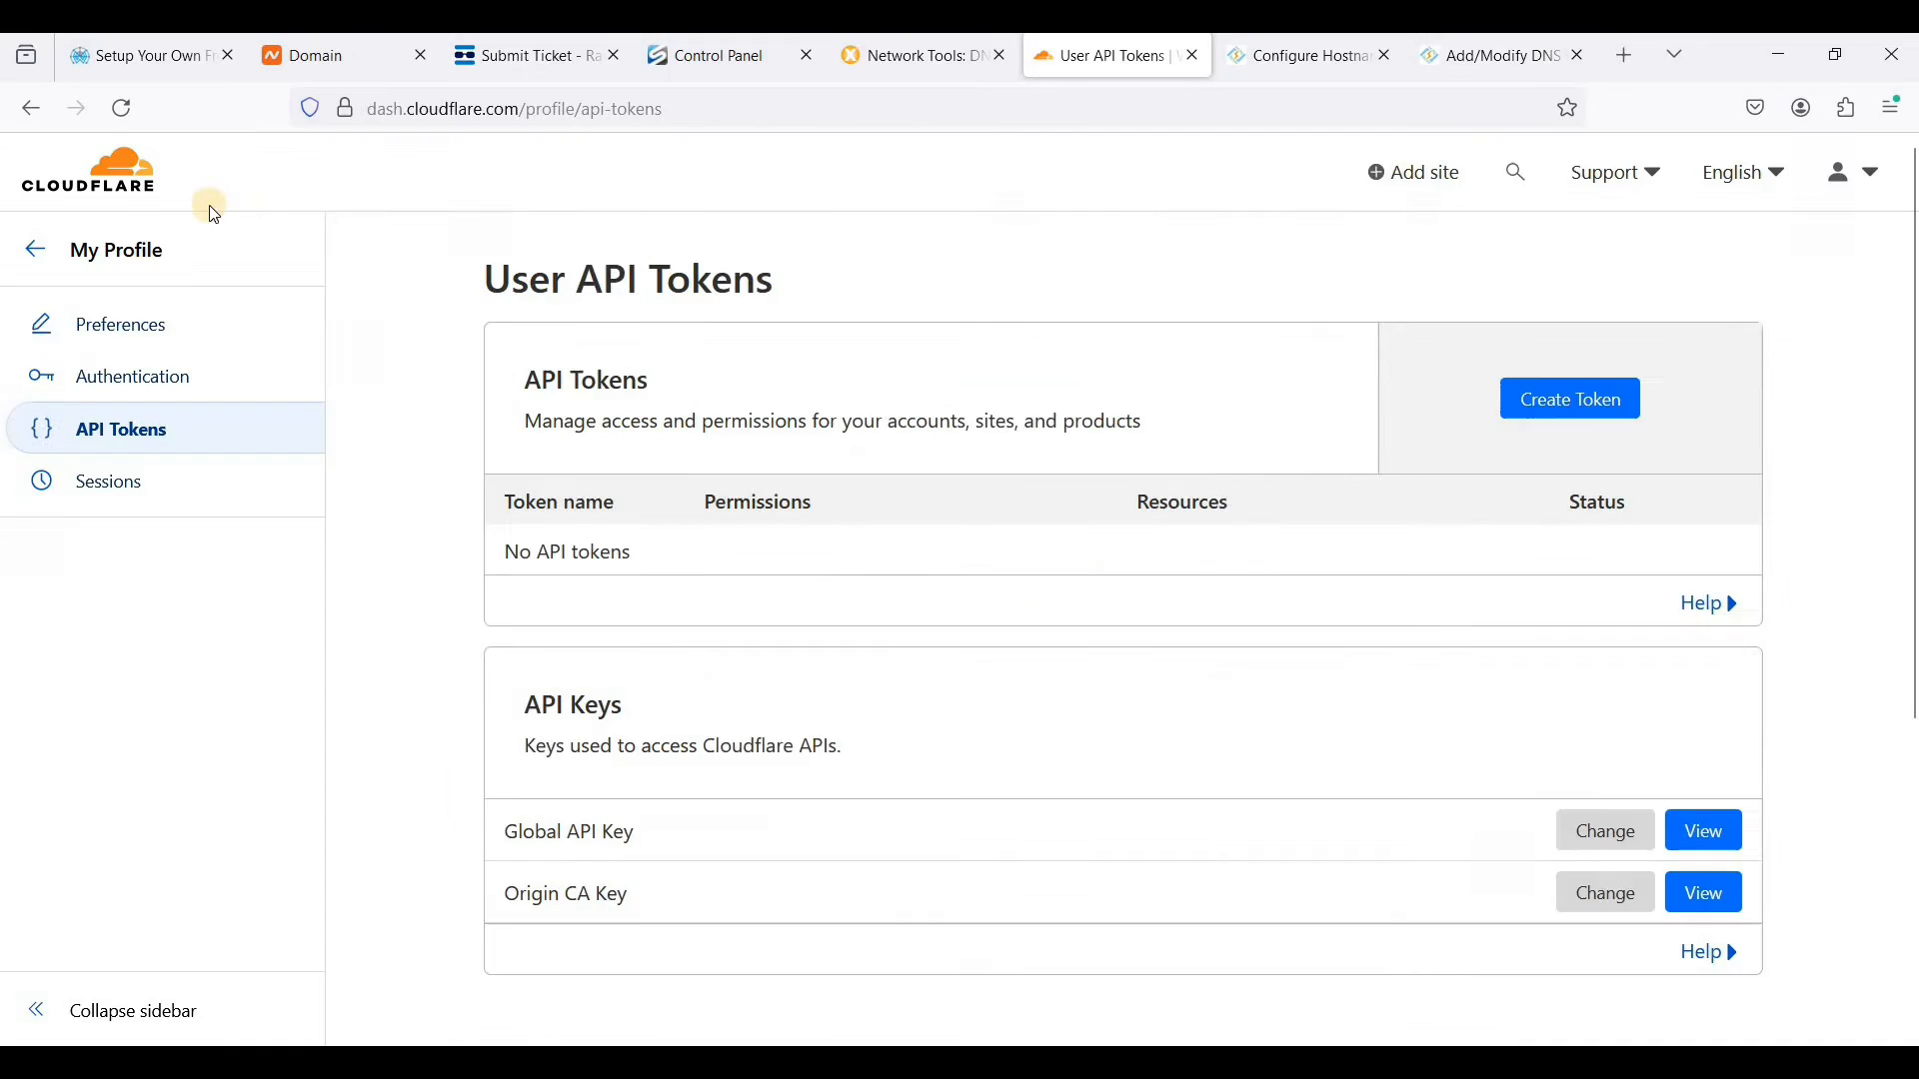
click(72, 244)
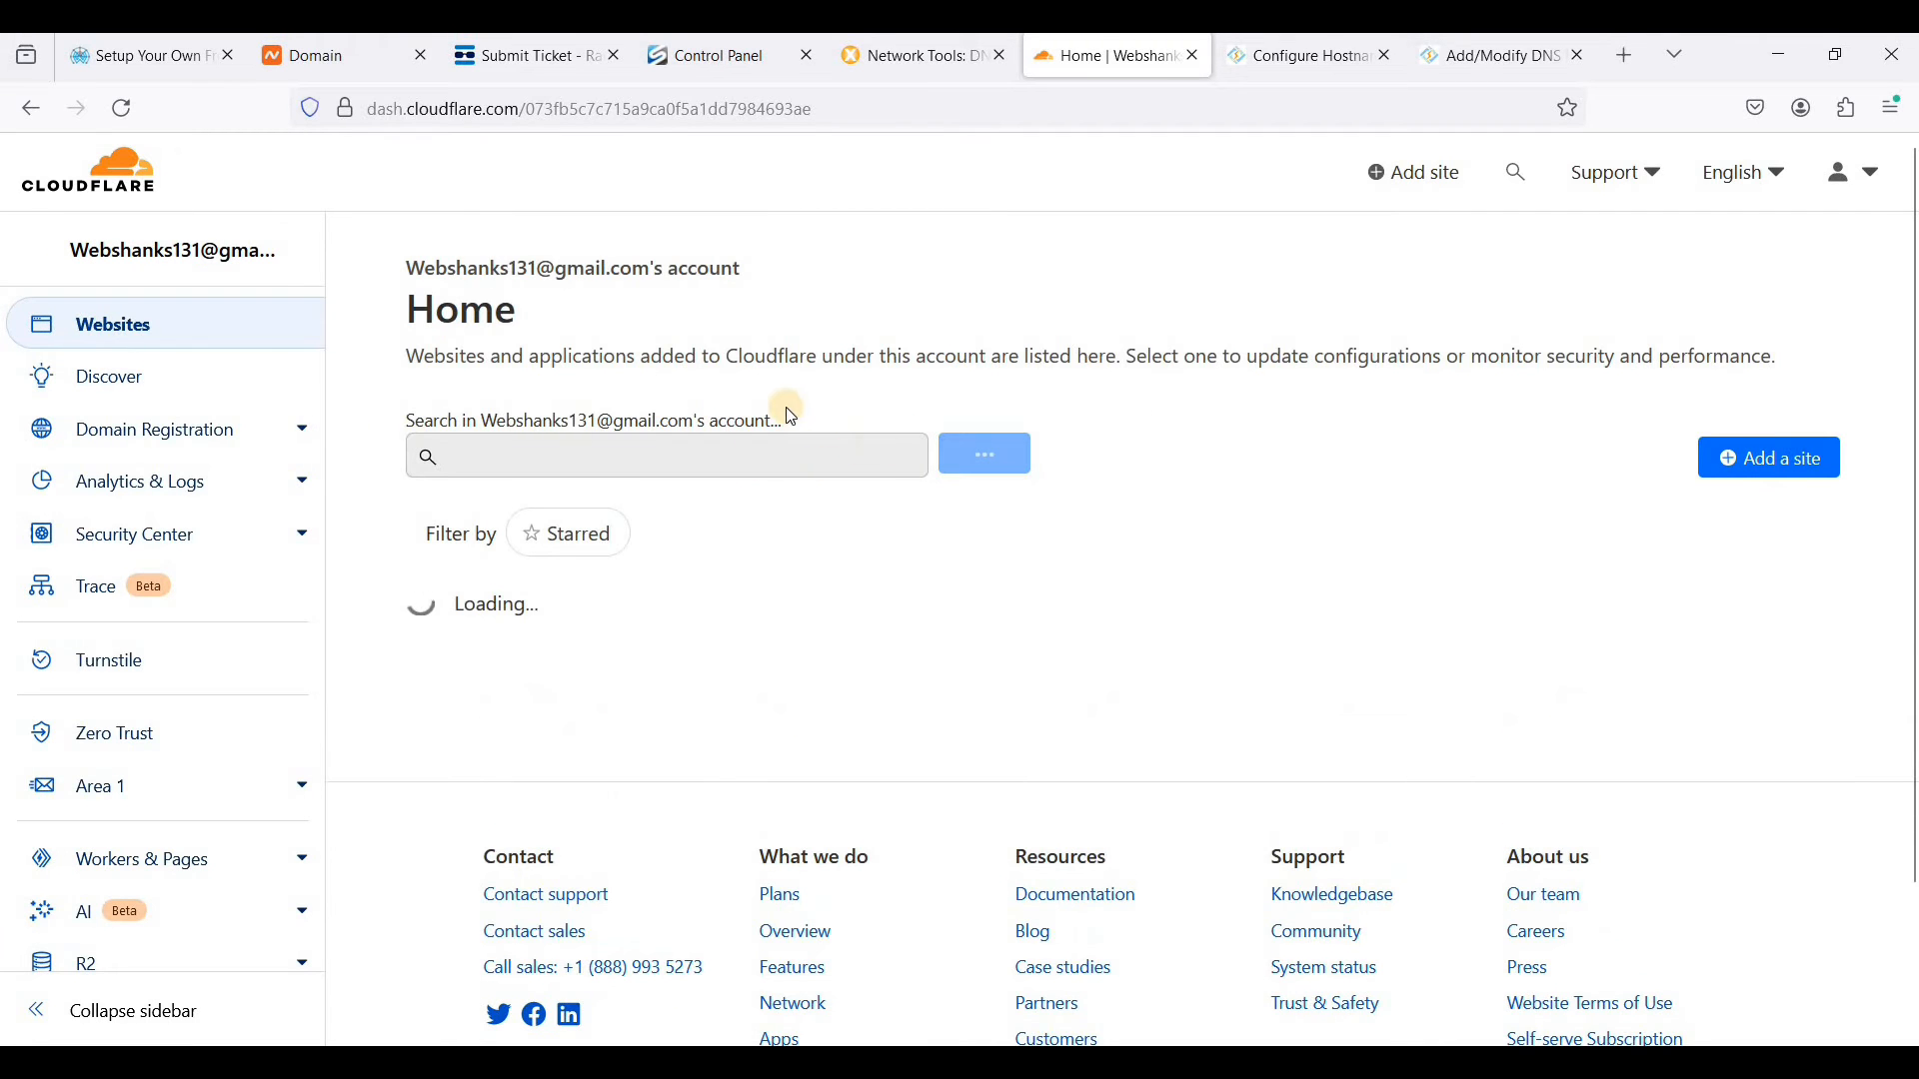
click(569, 635)
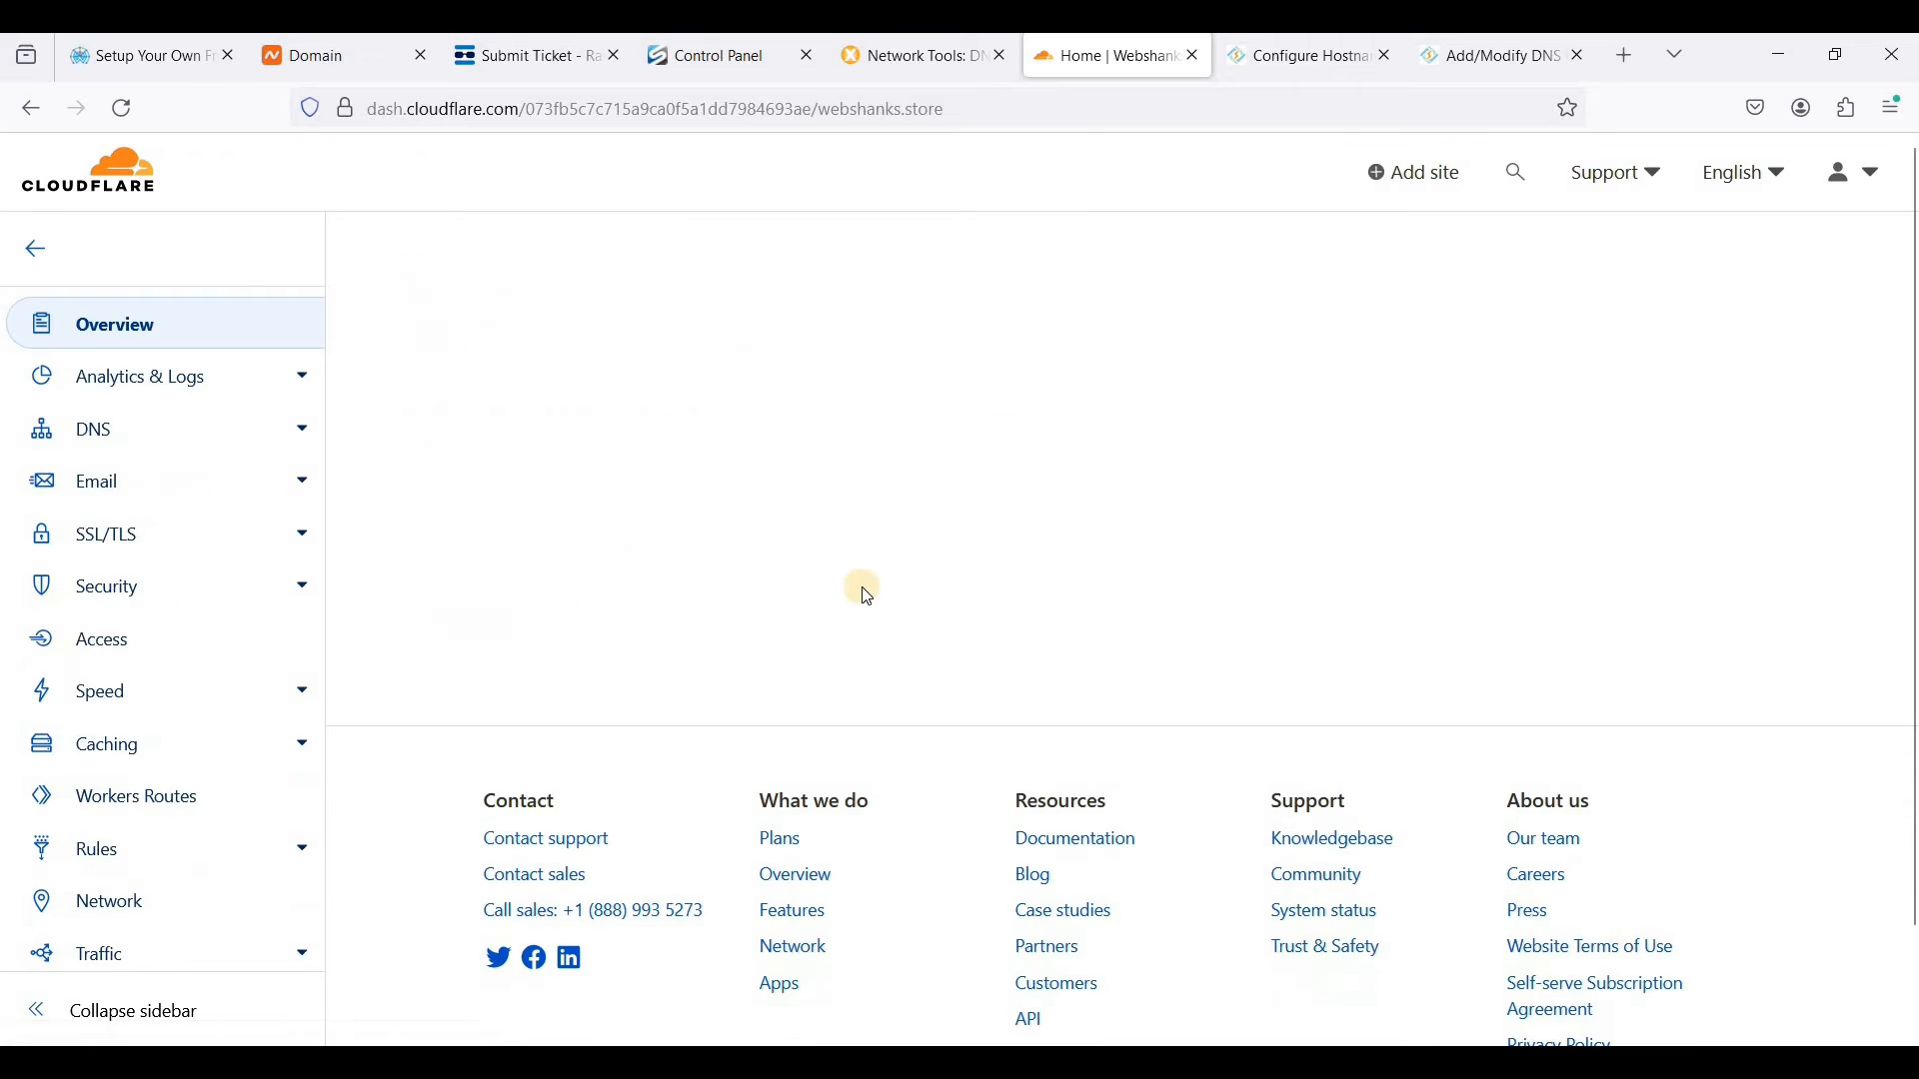
click(113, 433)
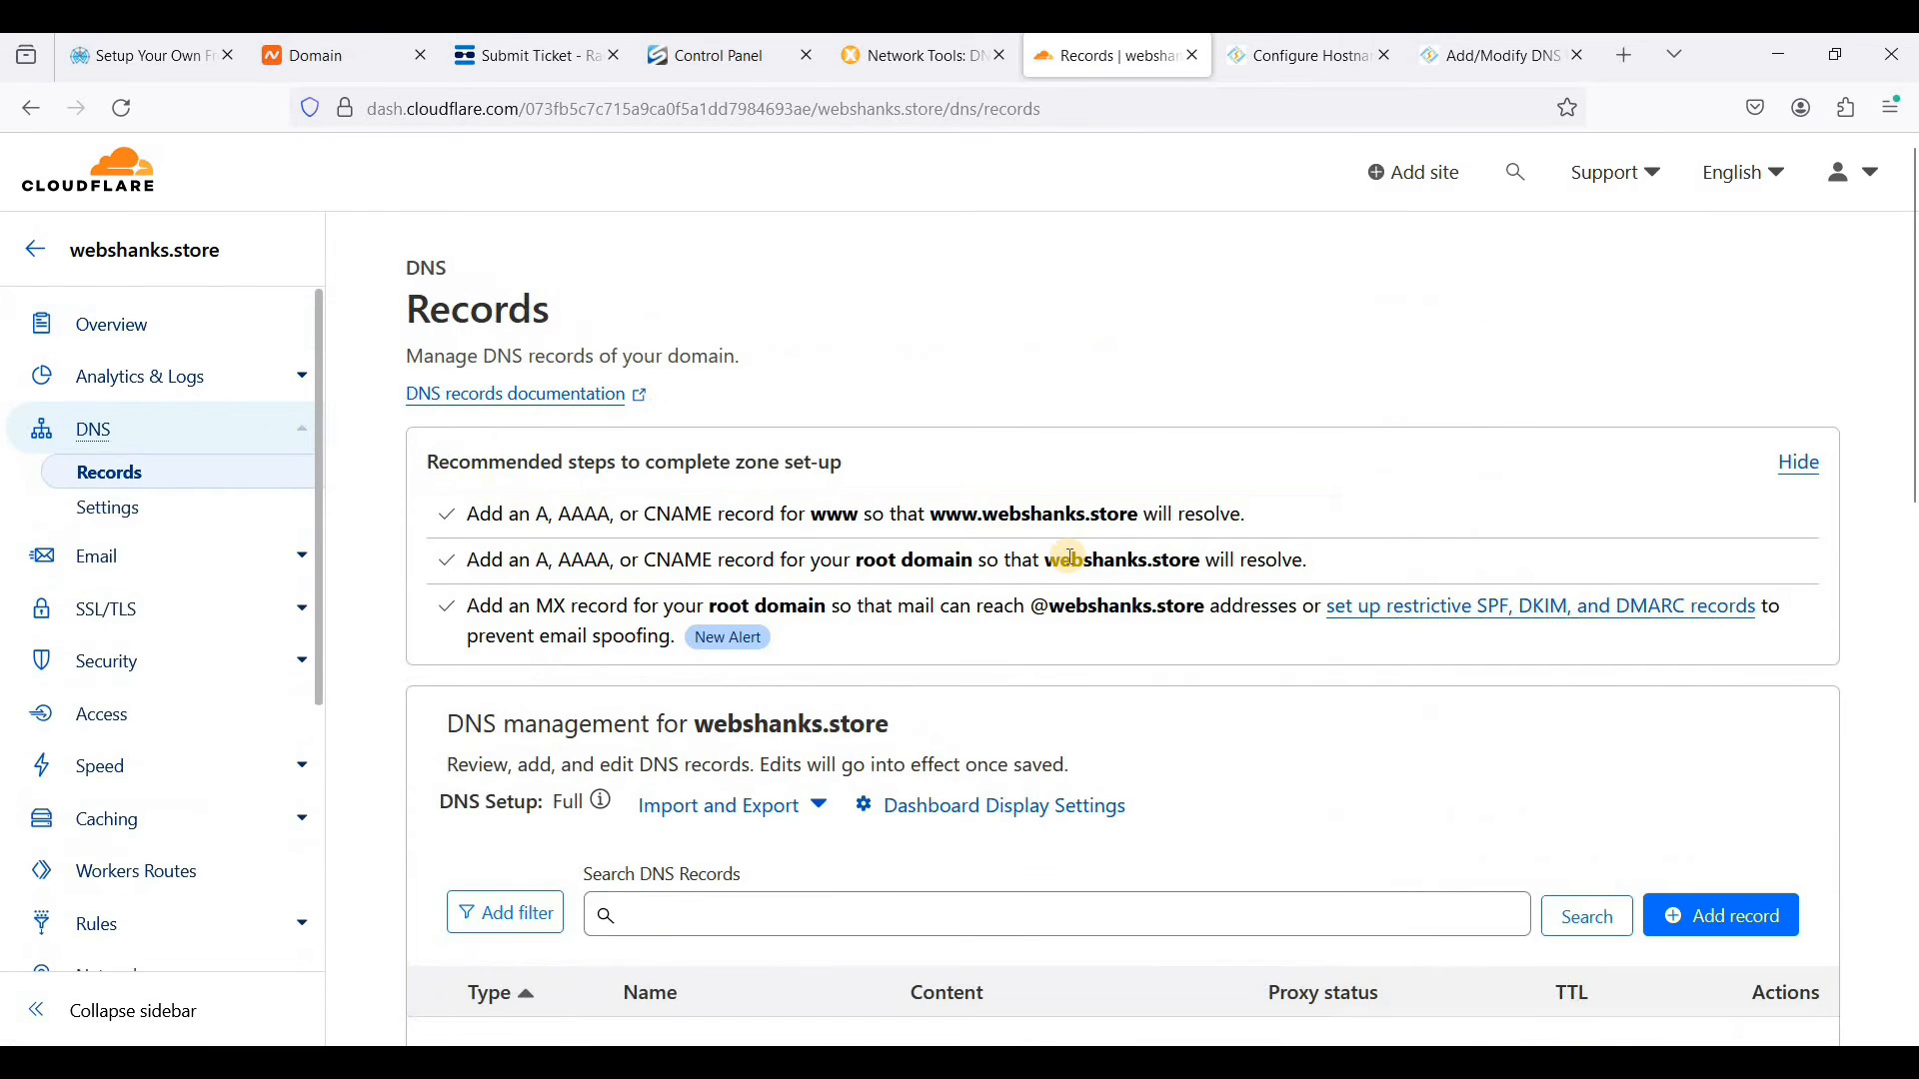
- Delete the MX record that points to mail.mail.webshanks.store
scroll(1062, 711, down, 3)
scroll(1069, 690, down, 4)
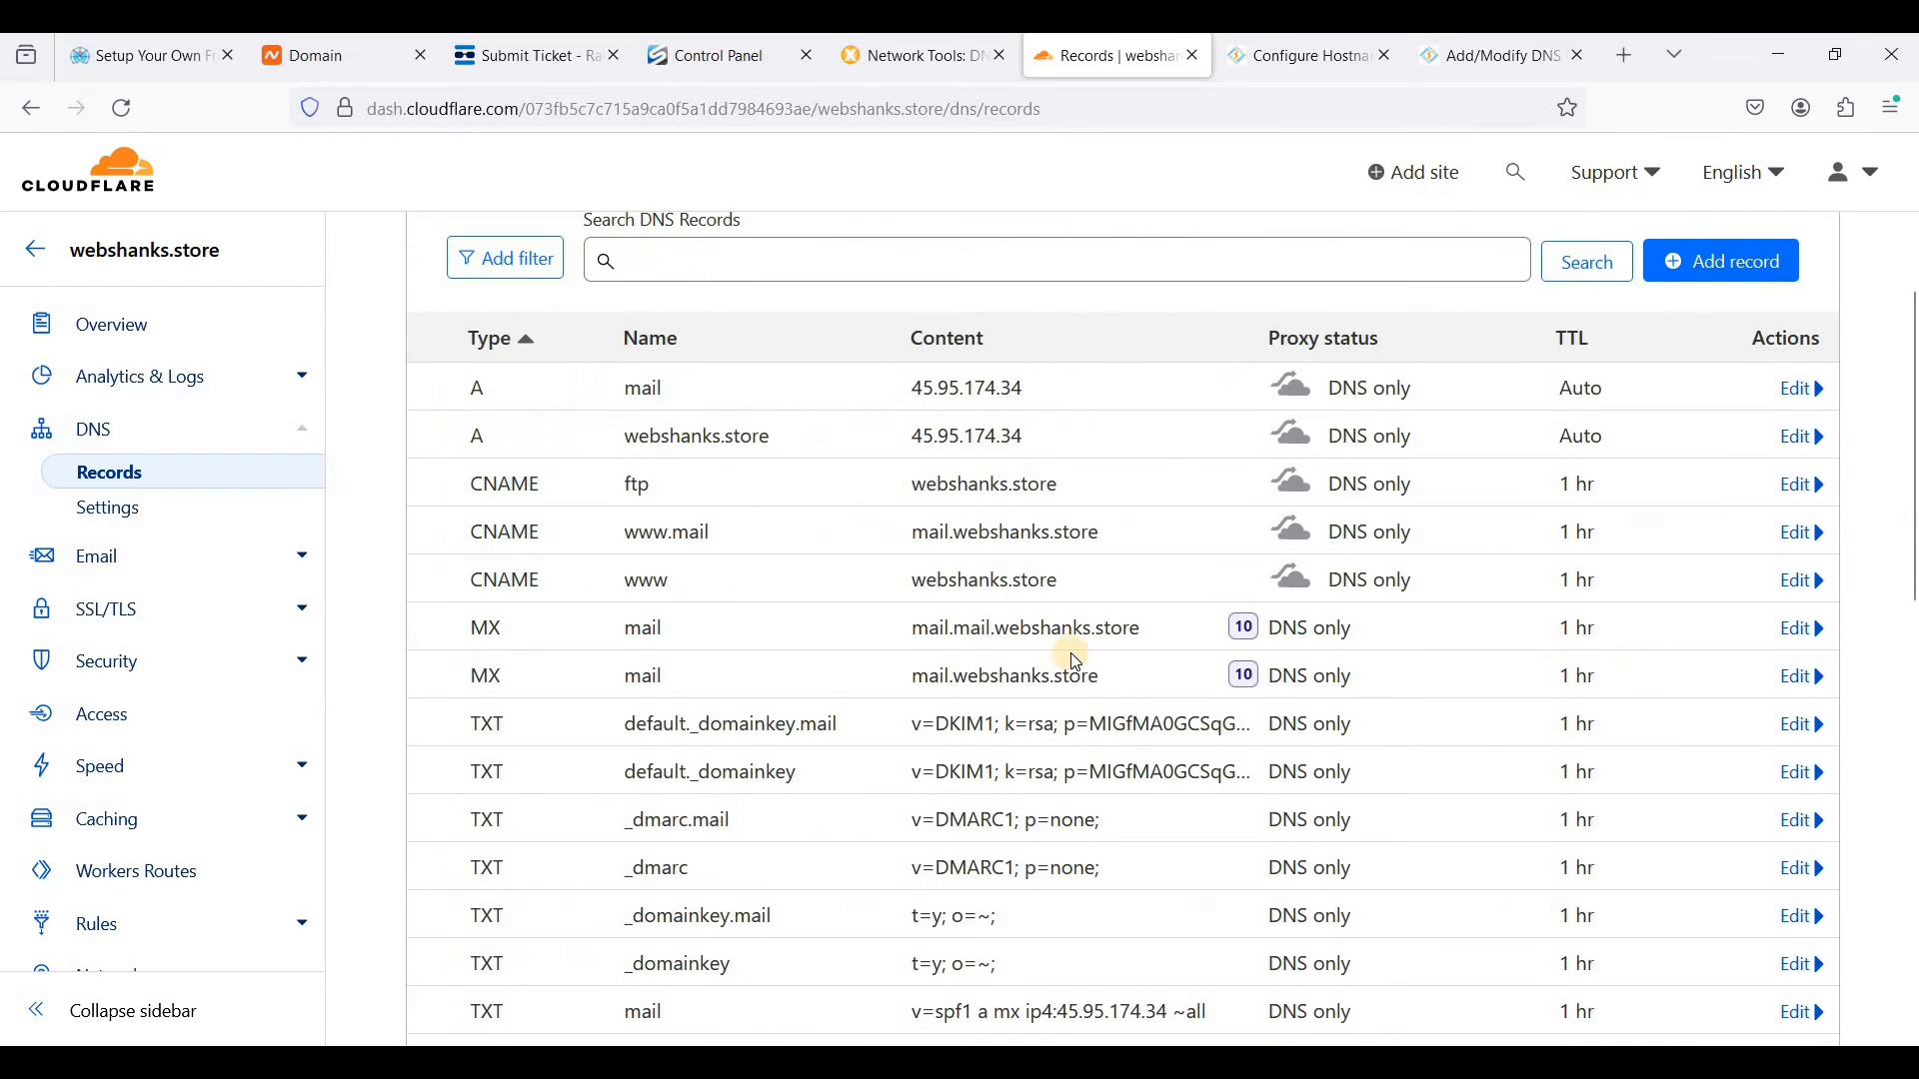
scroll(1072, 656, down, 2)
scroll(625, 505, down, 3)
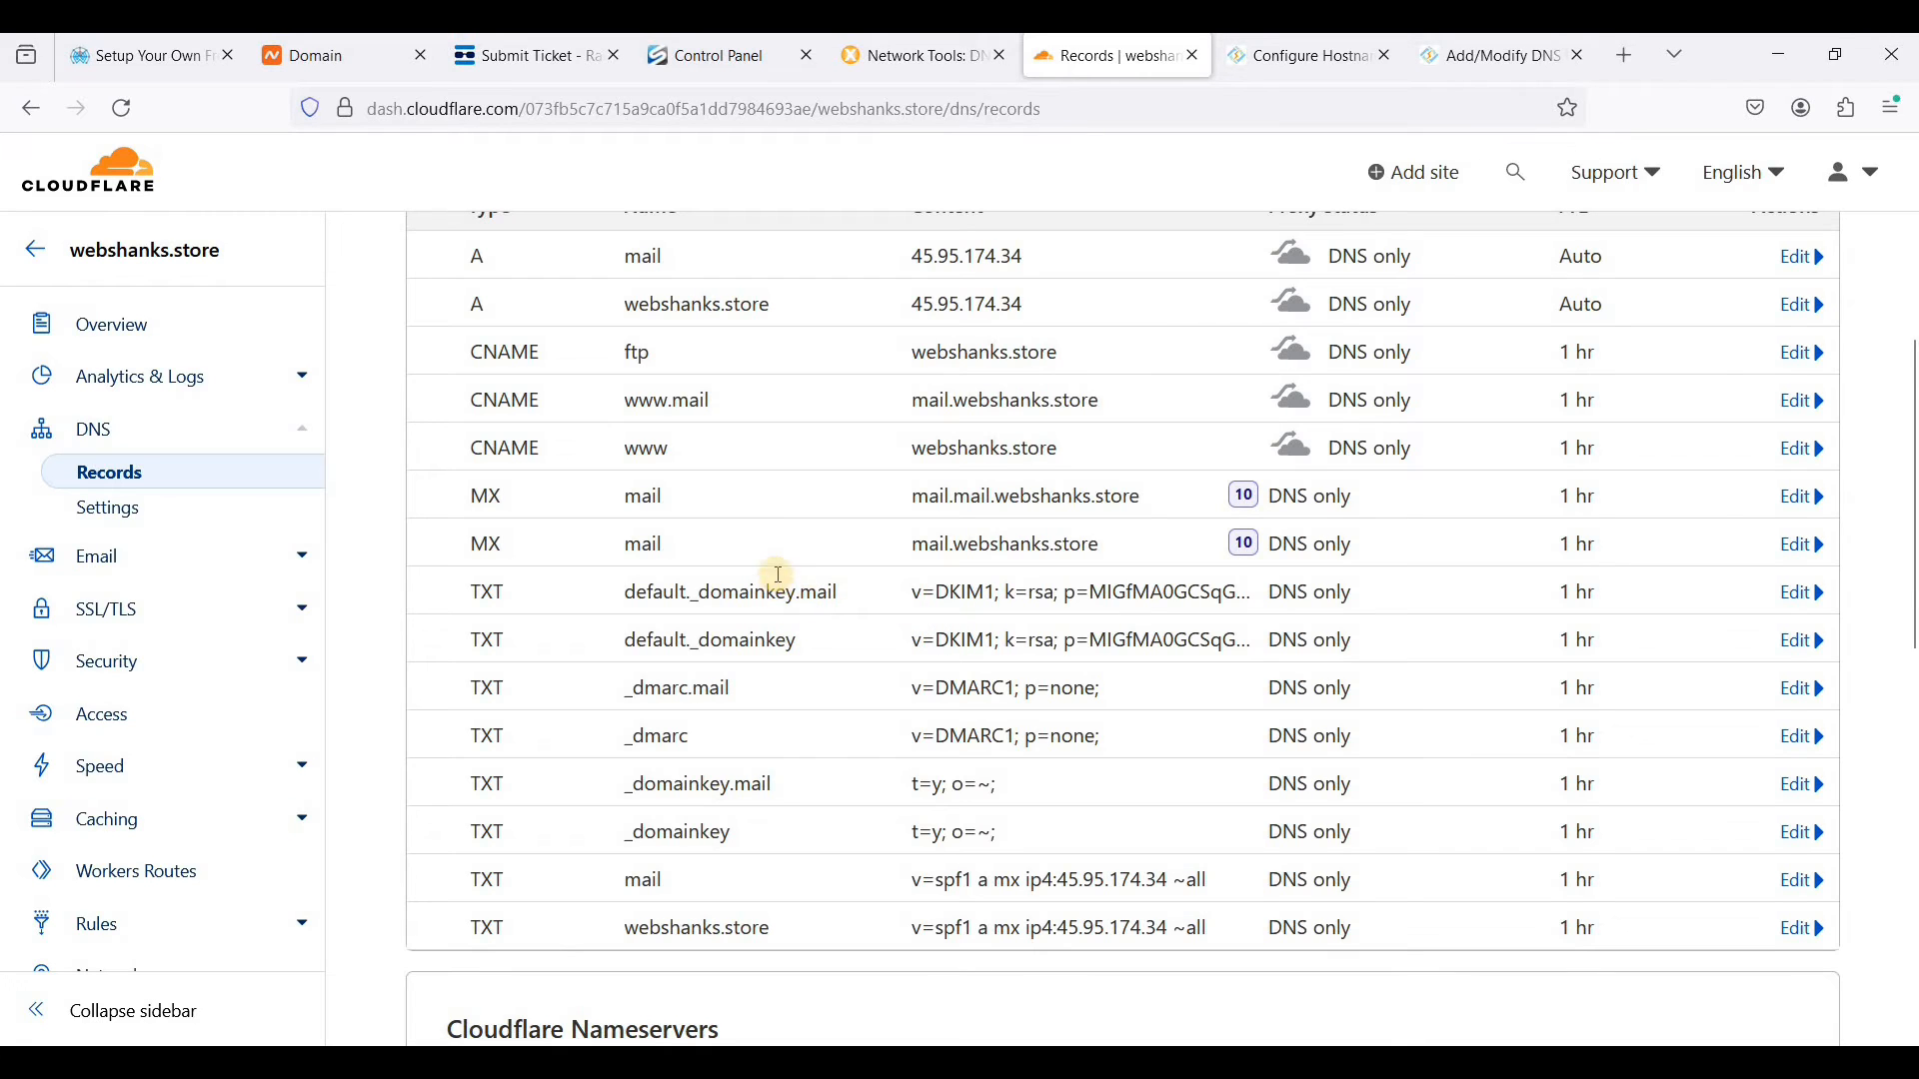
scroll(809, 609, up, 2)
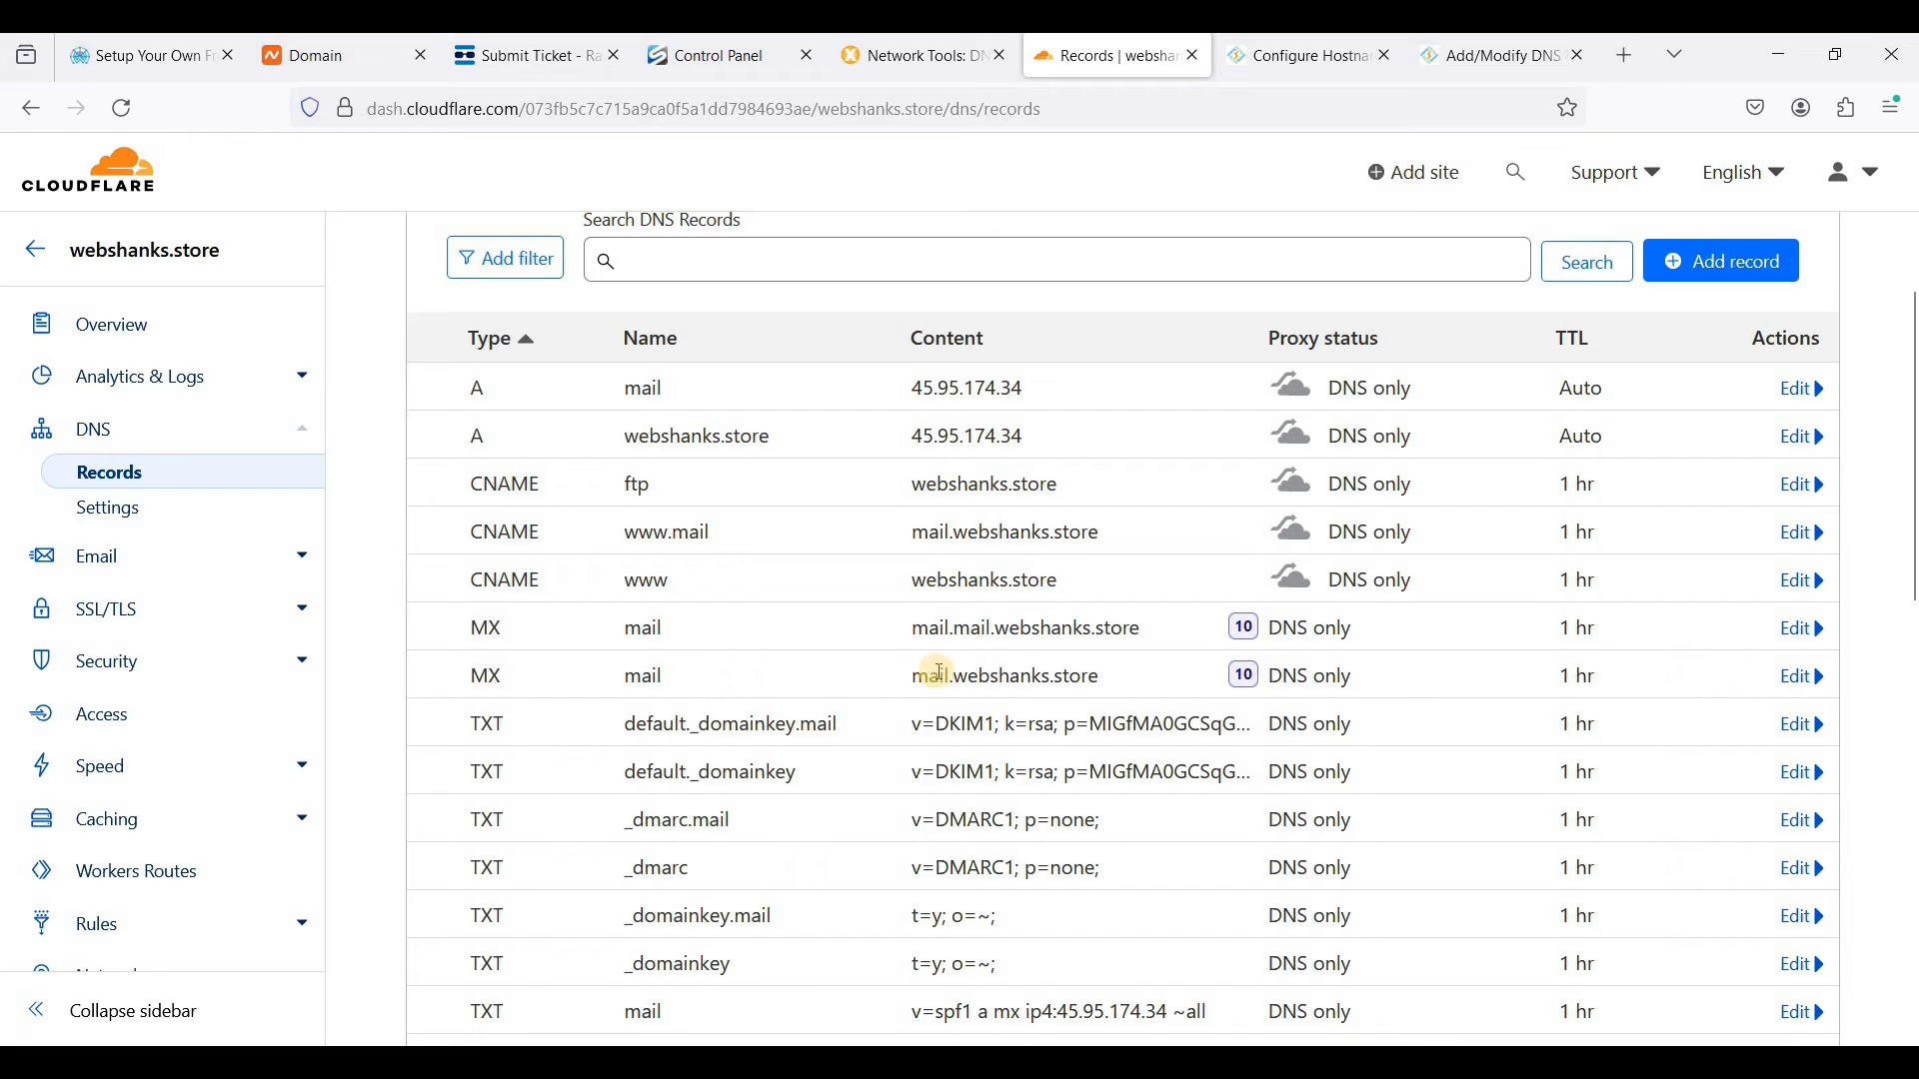
drag(915, 632, 1046, 635)
click(1023, 716)
click(1804, 630)
scroll(899, 699, down, 3)
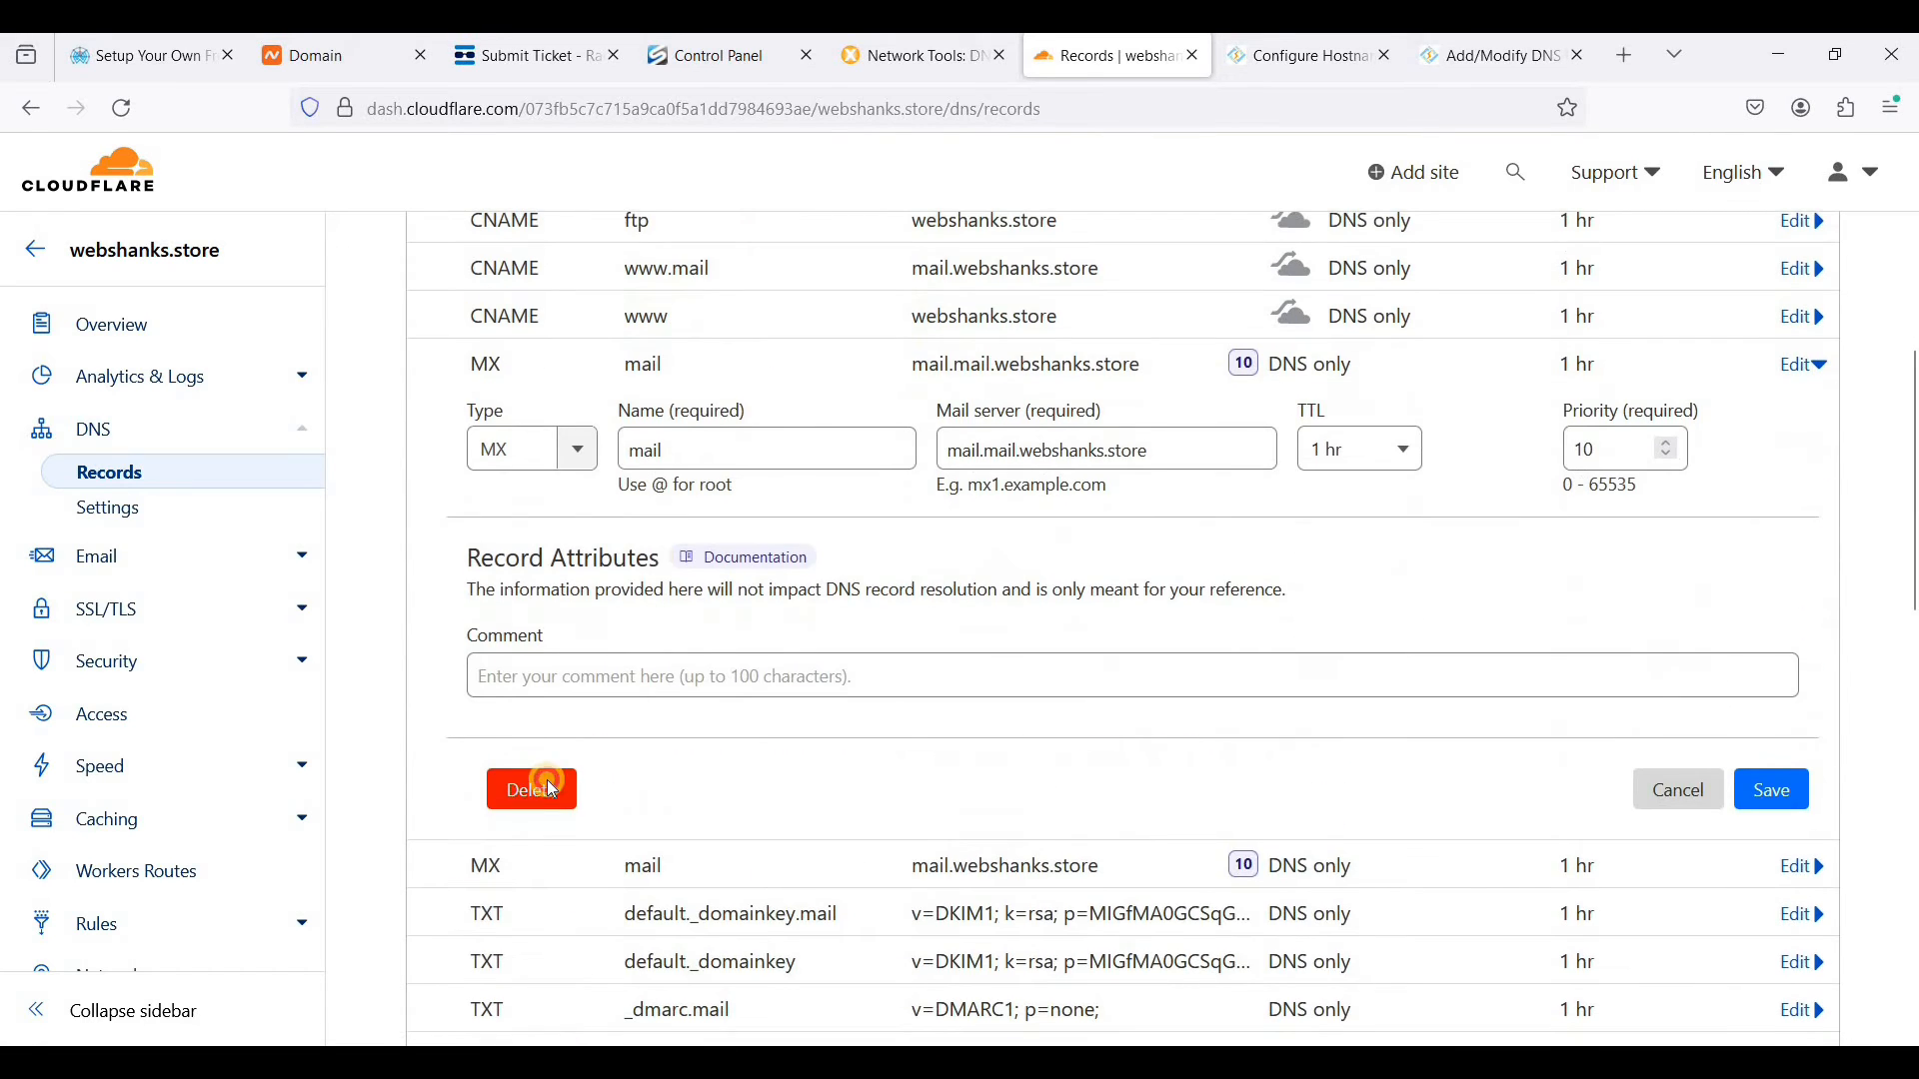
click(520, 788)
key(Return)
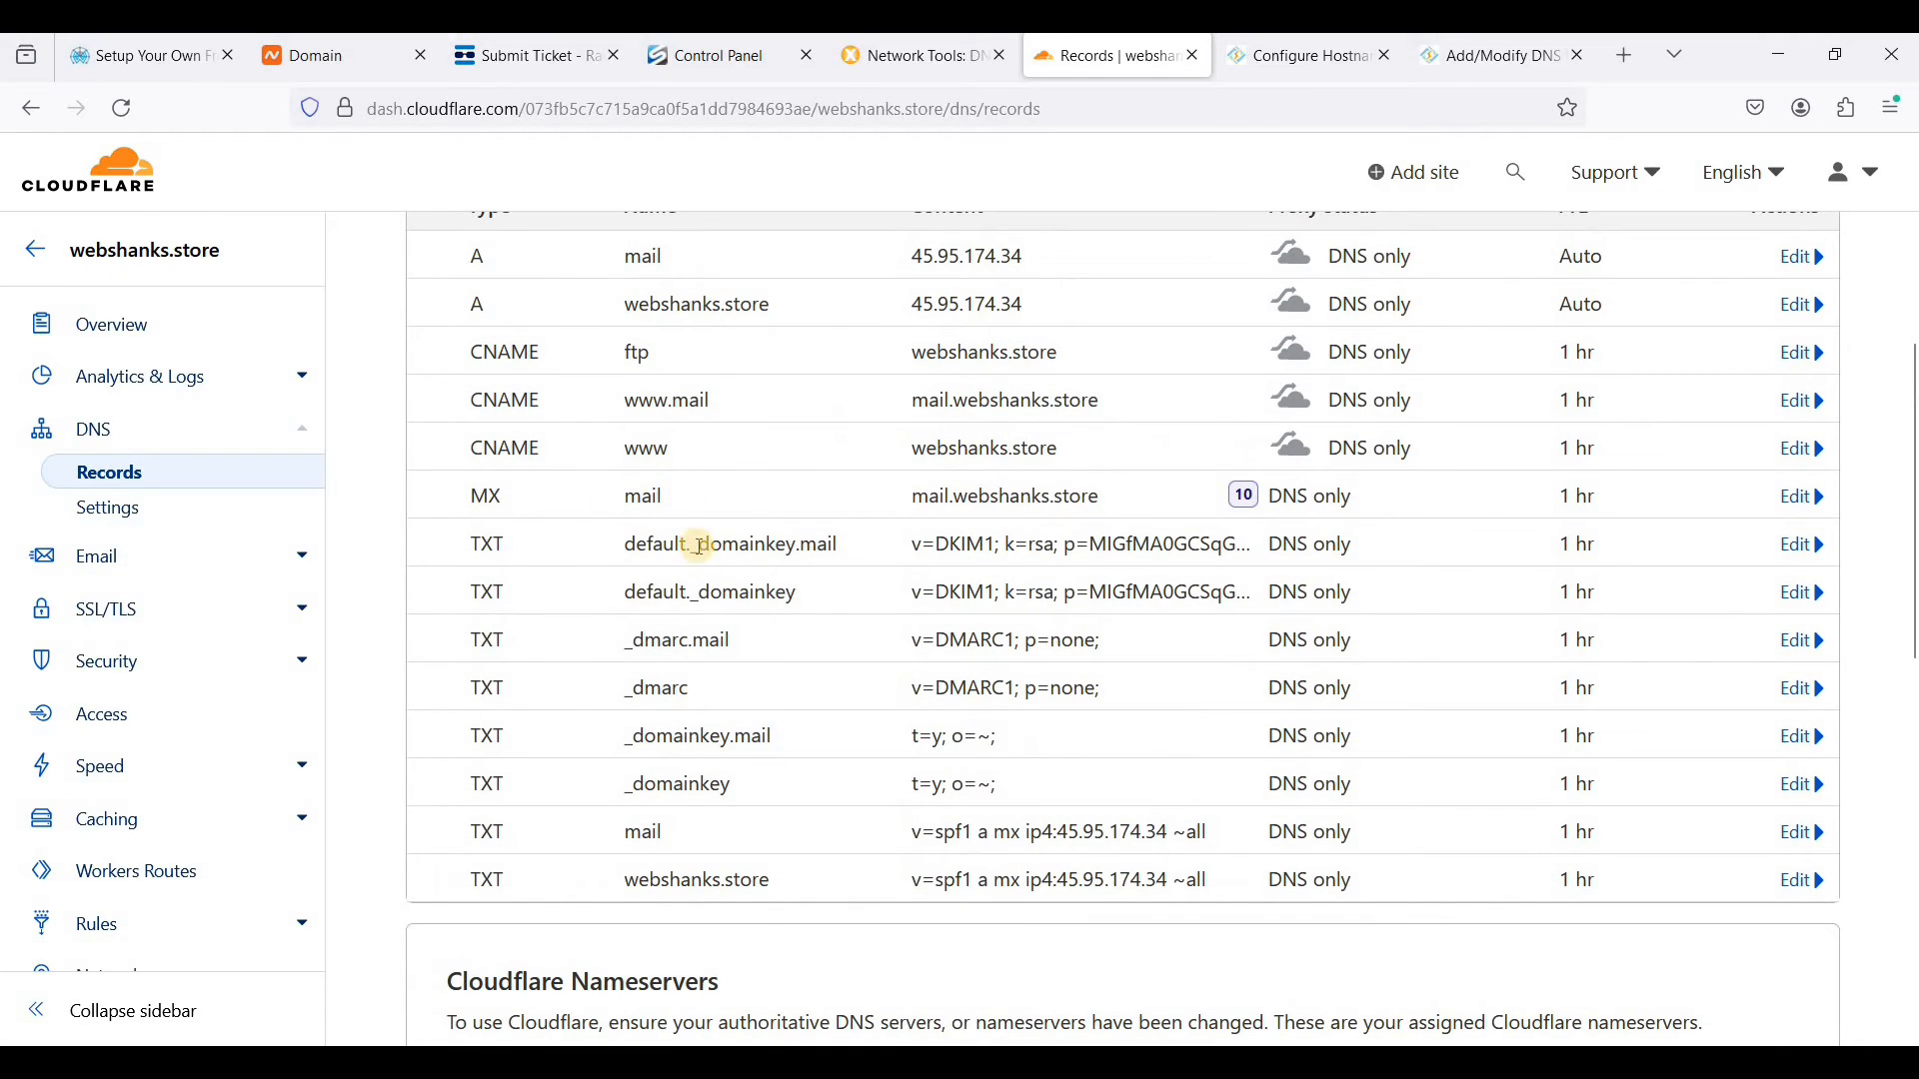
- Set the name of the MX record for mail.webshanks.store to @ and save it
drag(620, 498, 665, 497)
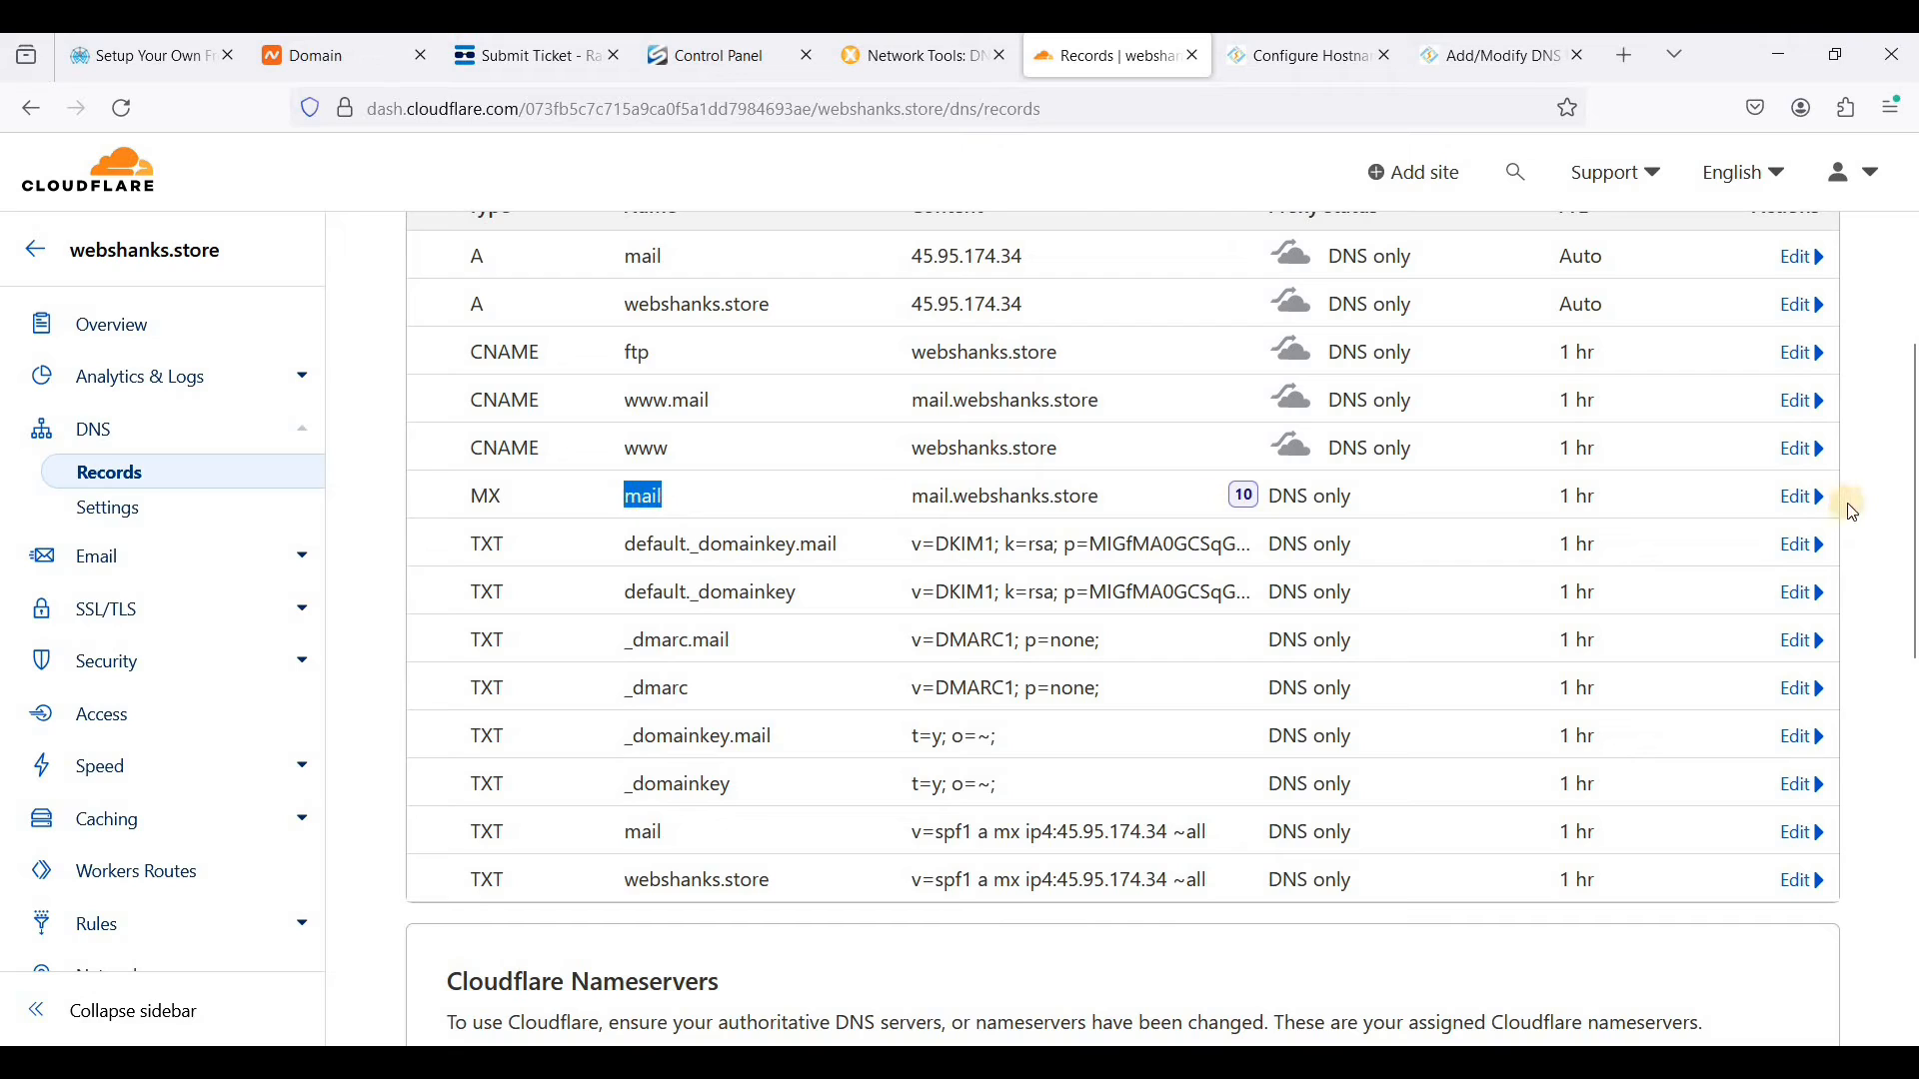
click(1807, 497)
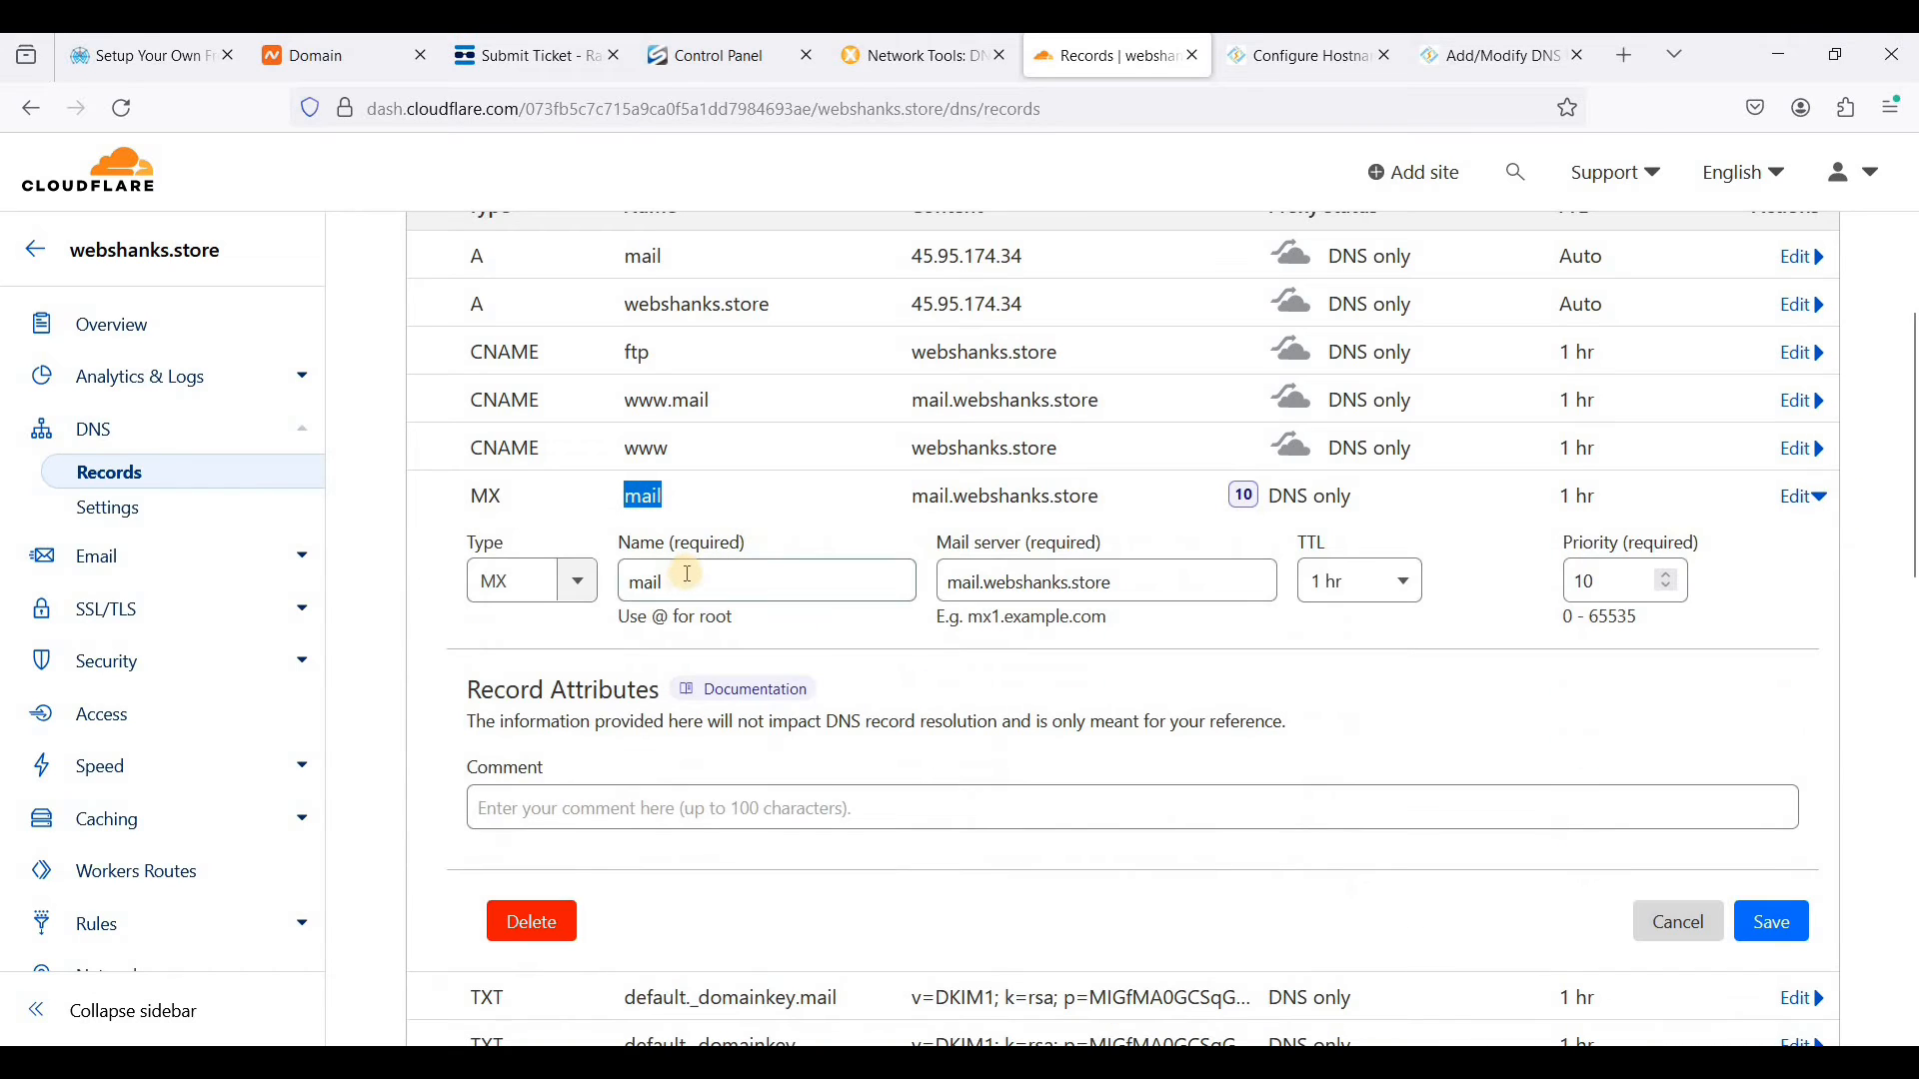
drag(628, 583, 692, 617)
text(@)
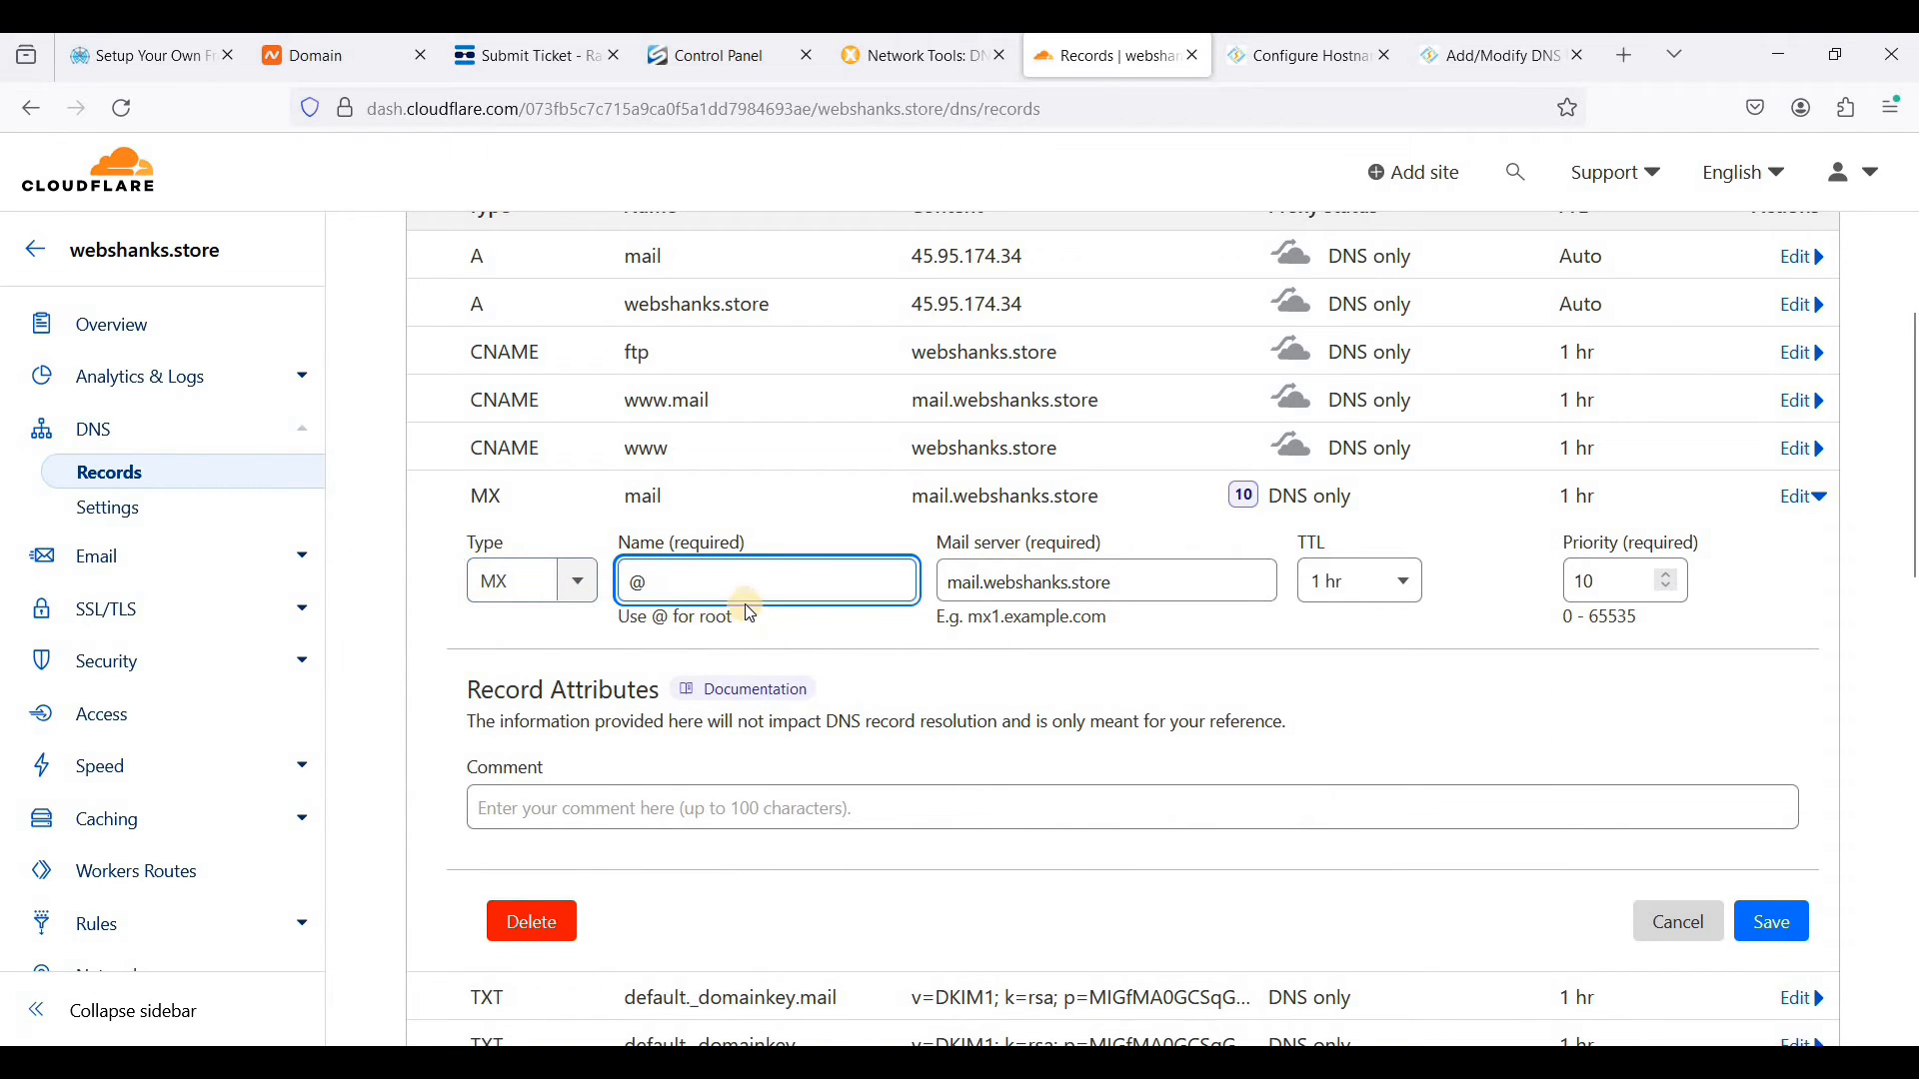
click(1775, 920)
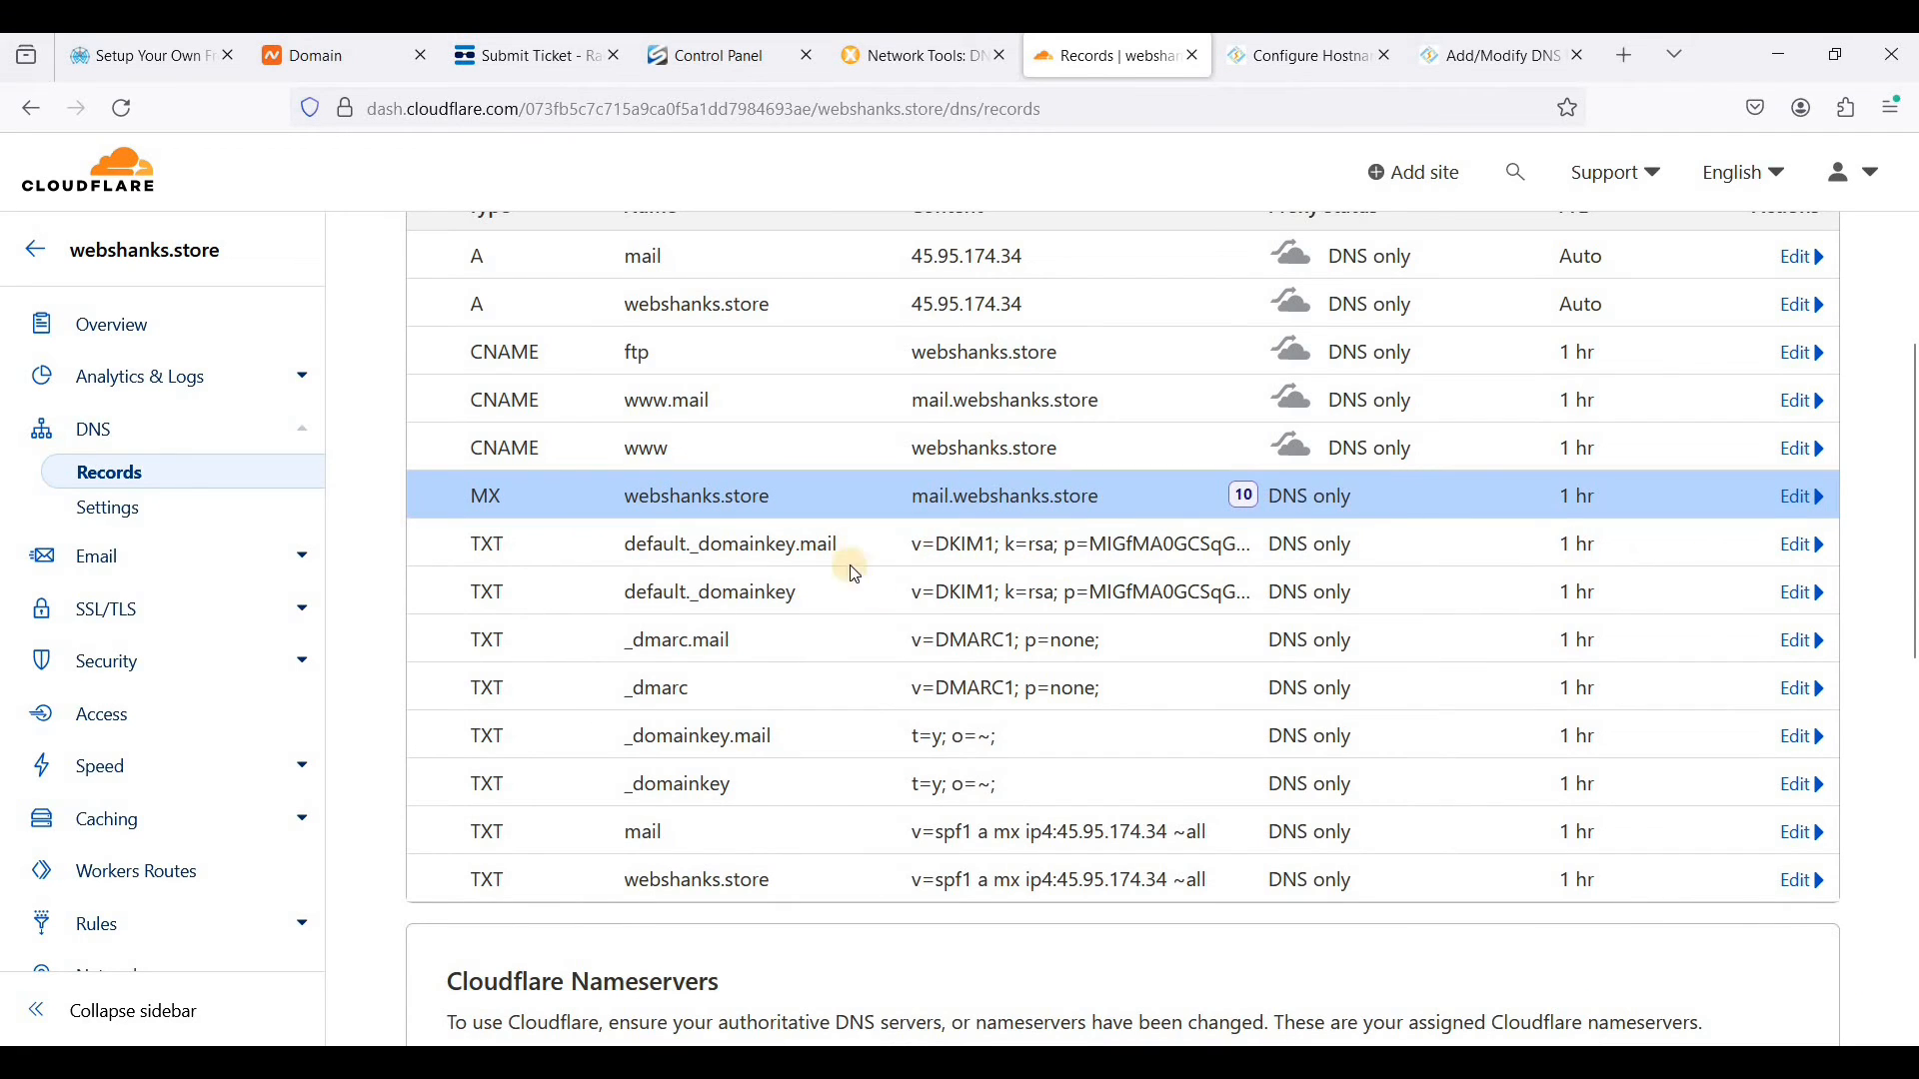
- Delete the default._domainkey.mail TXT record
double_click(807, 547)
scroll(920, 790, down, 3)
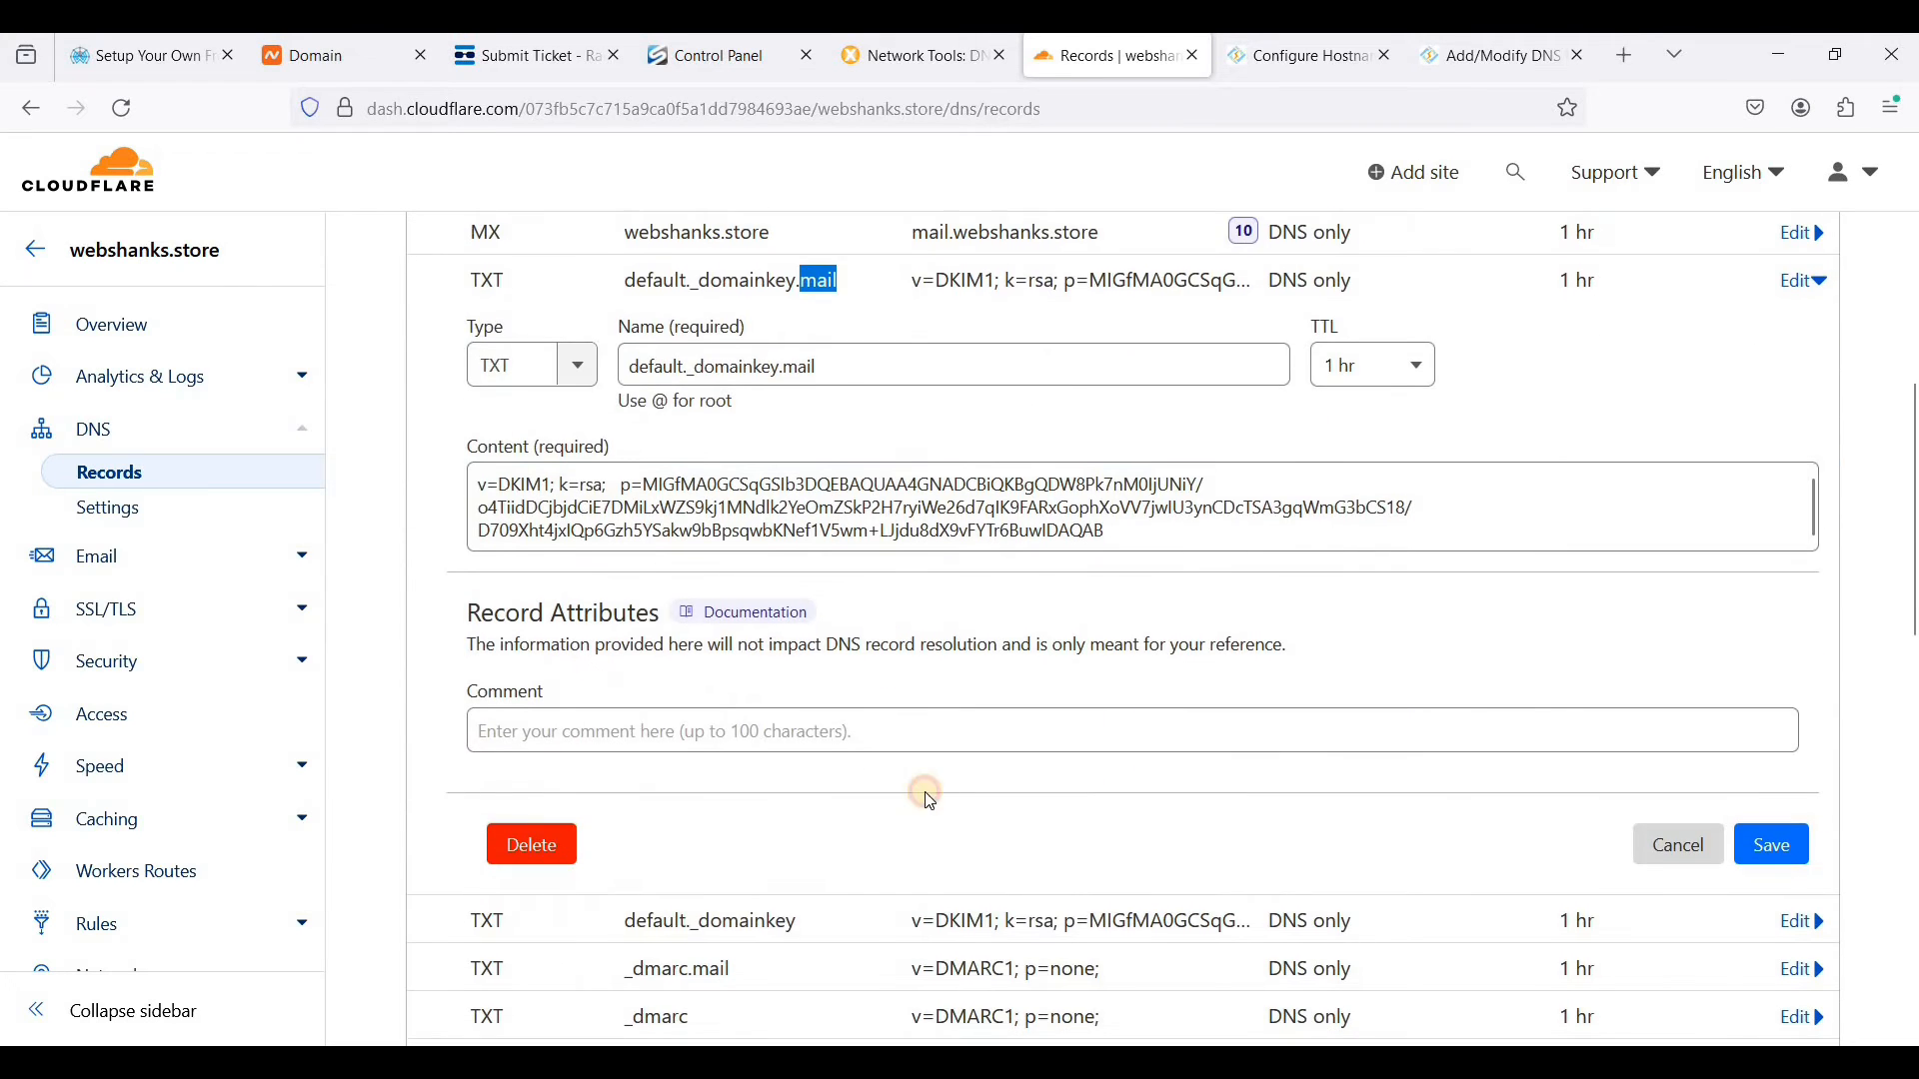
click(531, 844)
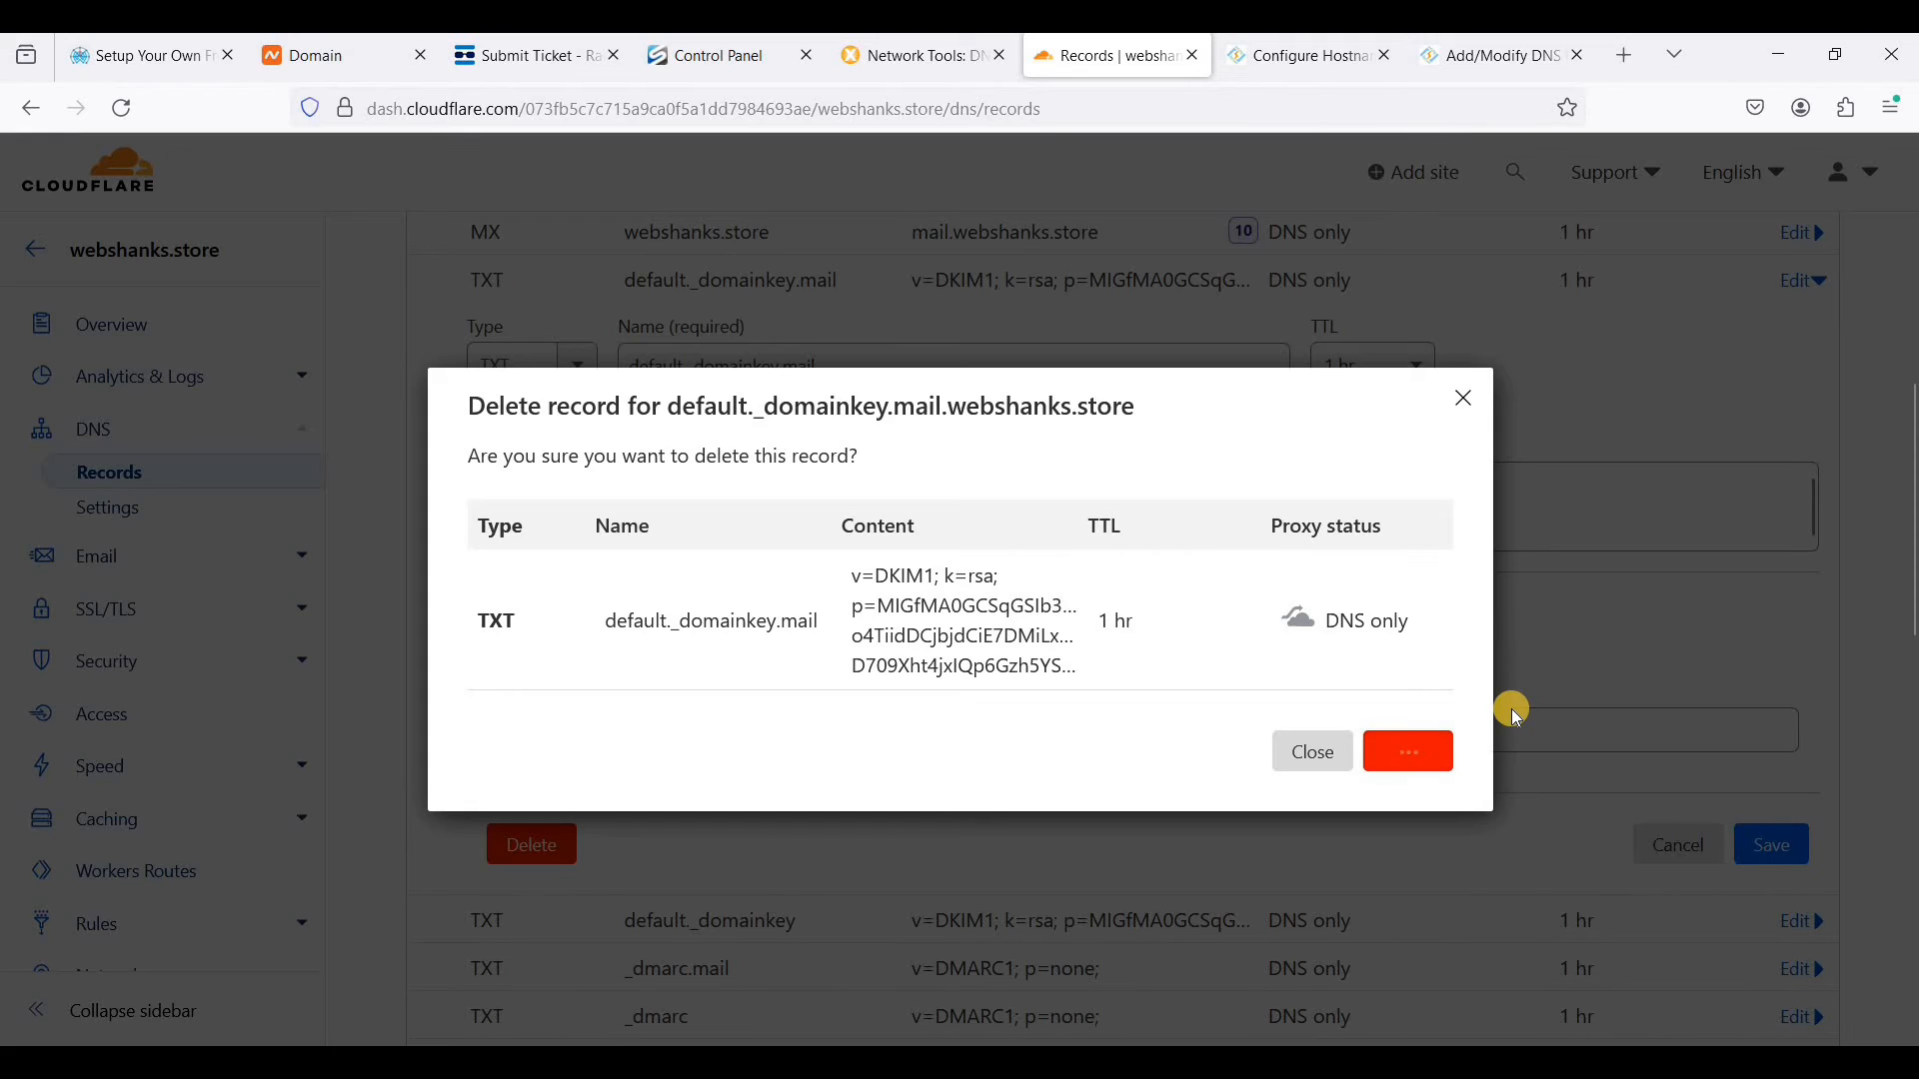
- Delete the _dmarc.mail TXT record
scroll(967, 716, up, 3)
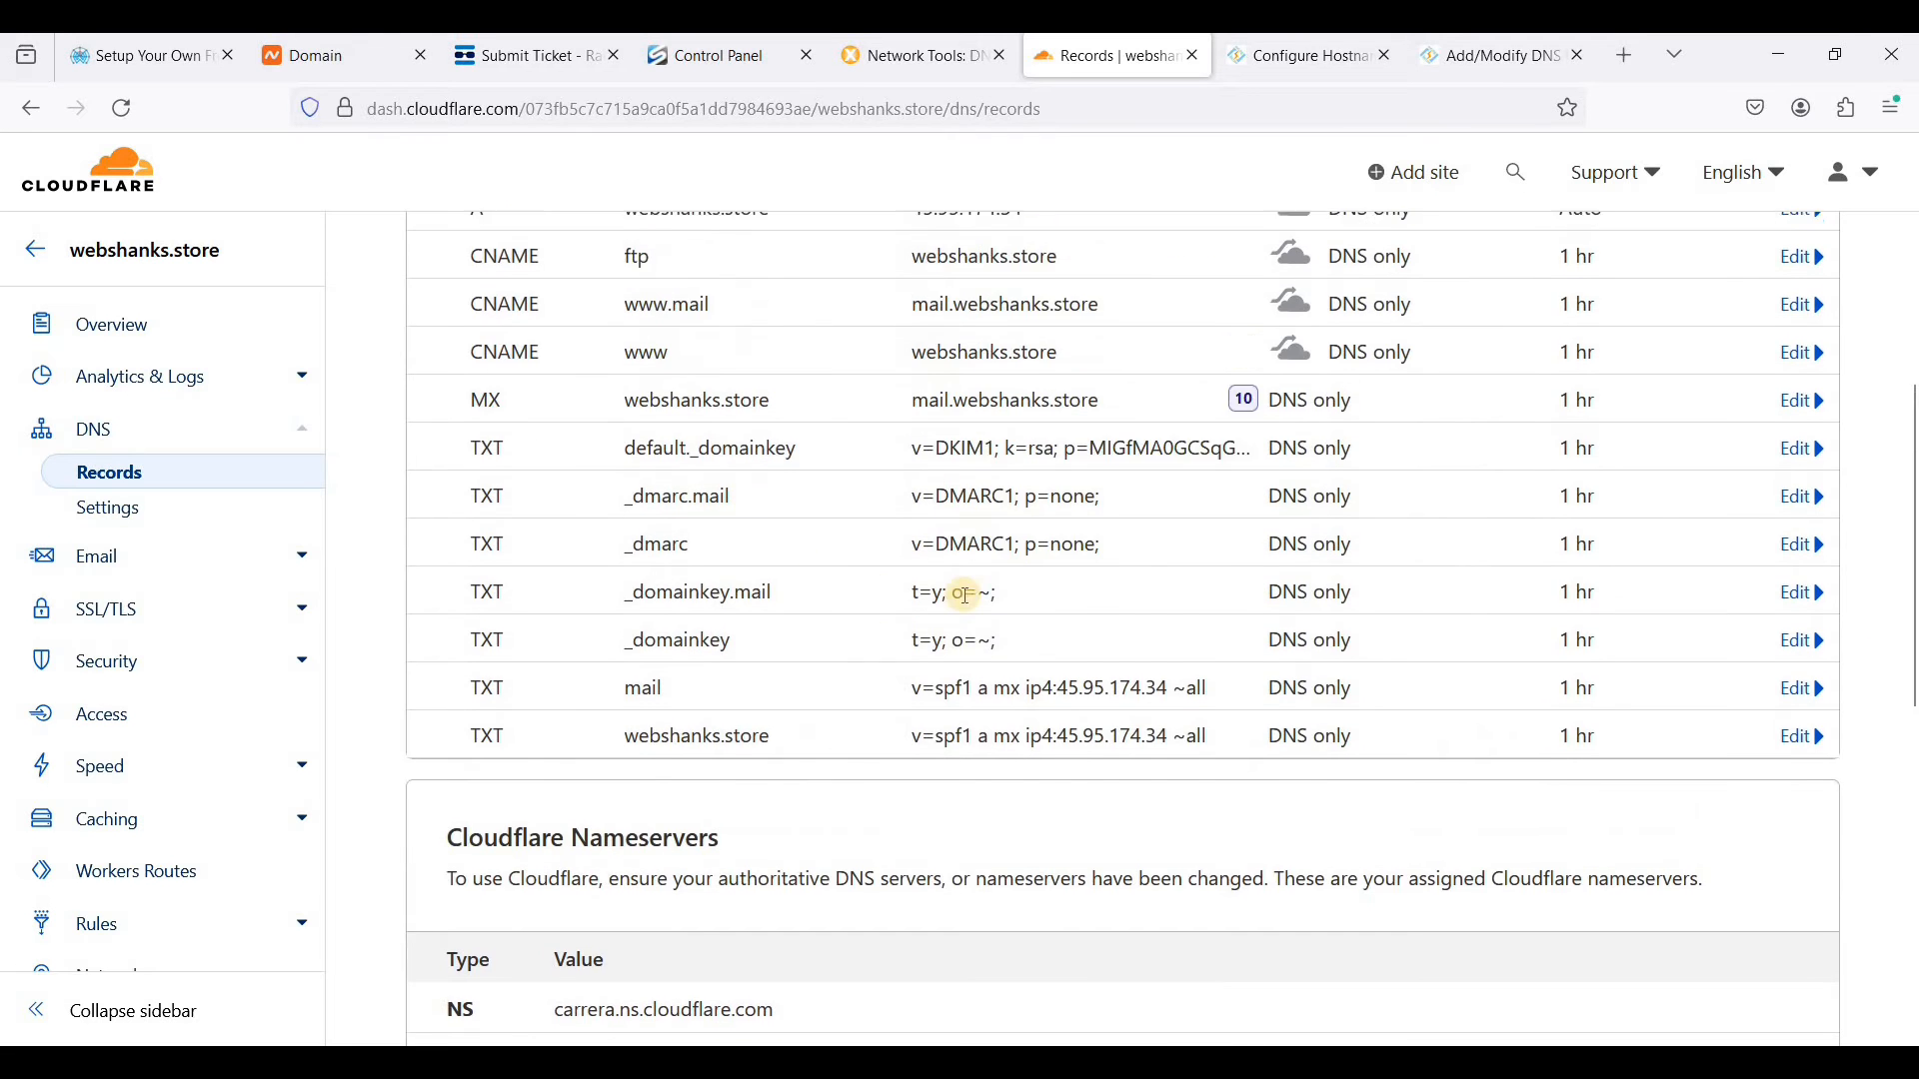
click(1064, 603)
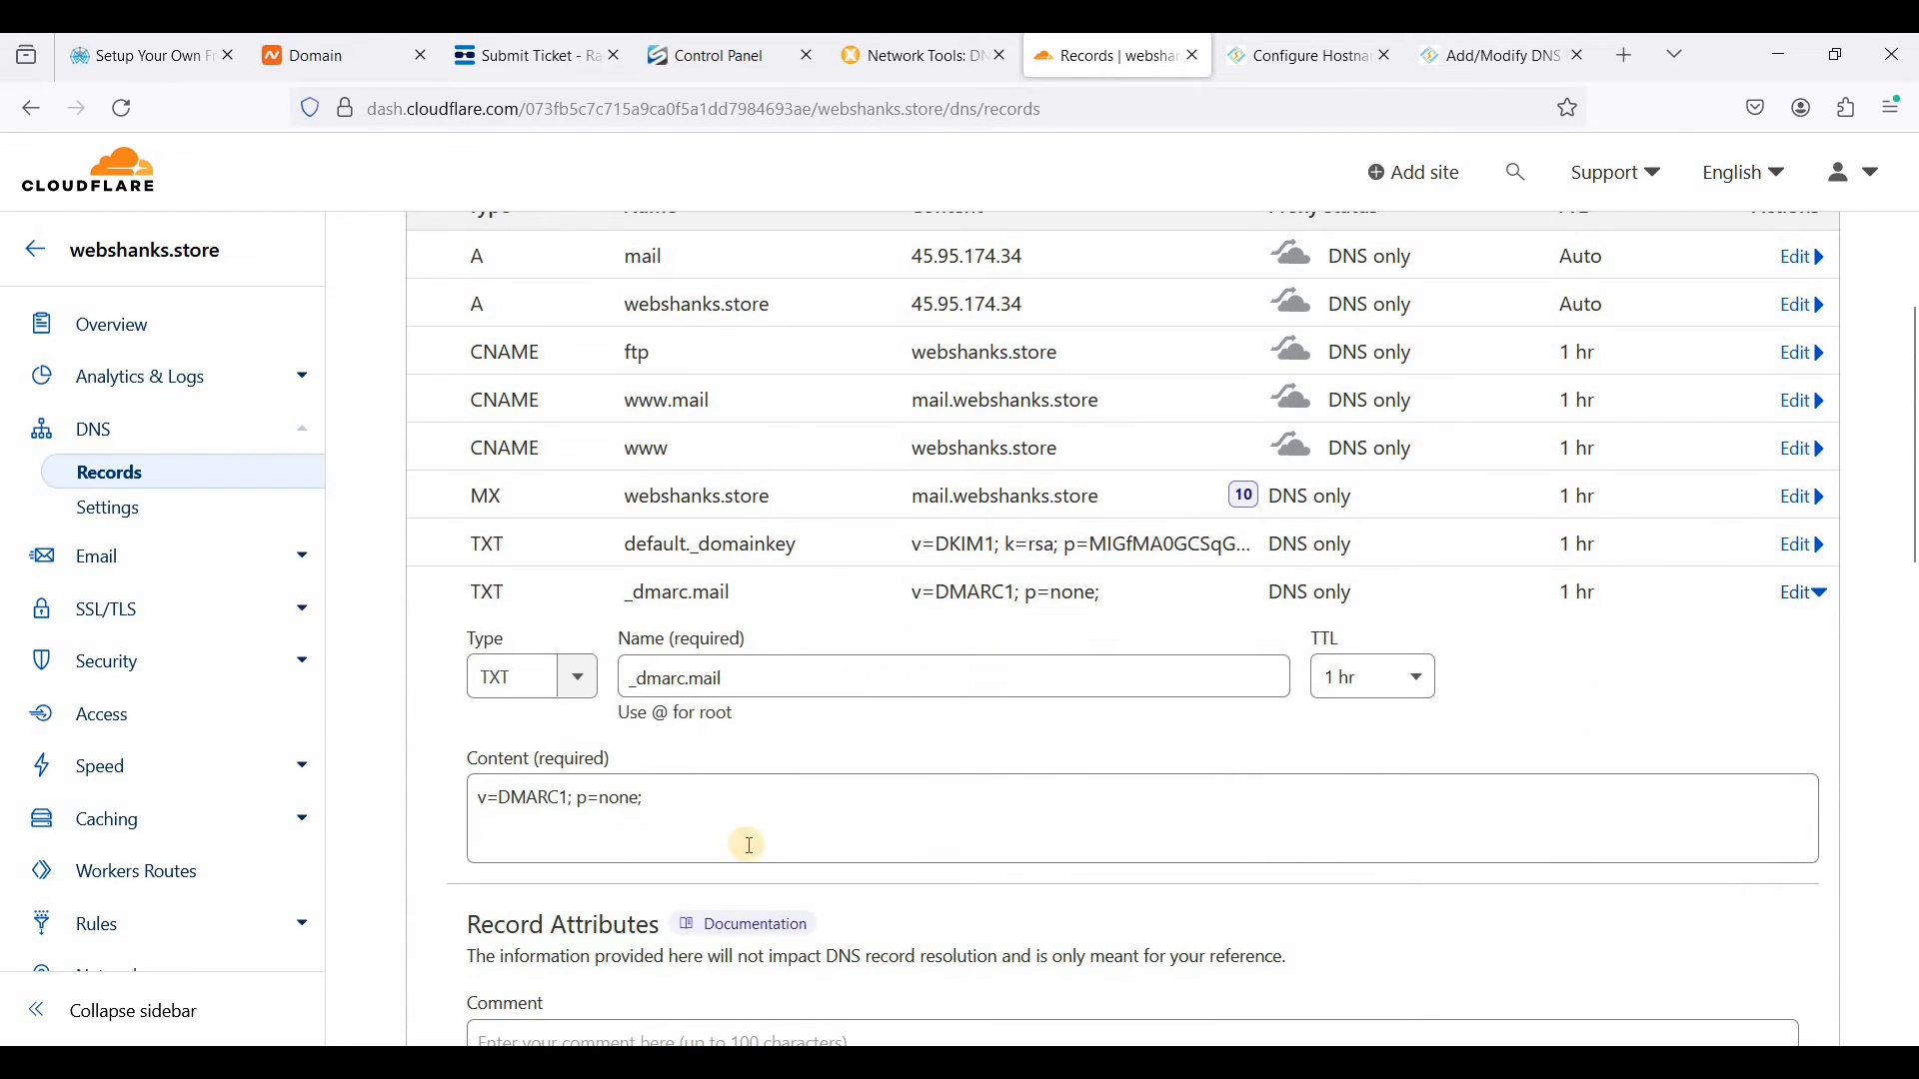
scroll(655, 1010, down, 3)
click(543, 1024)
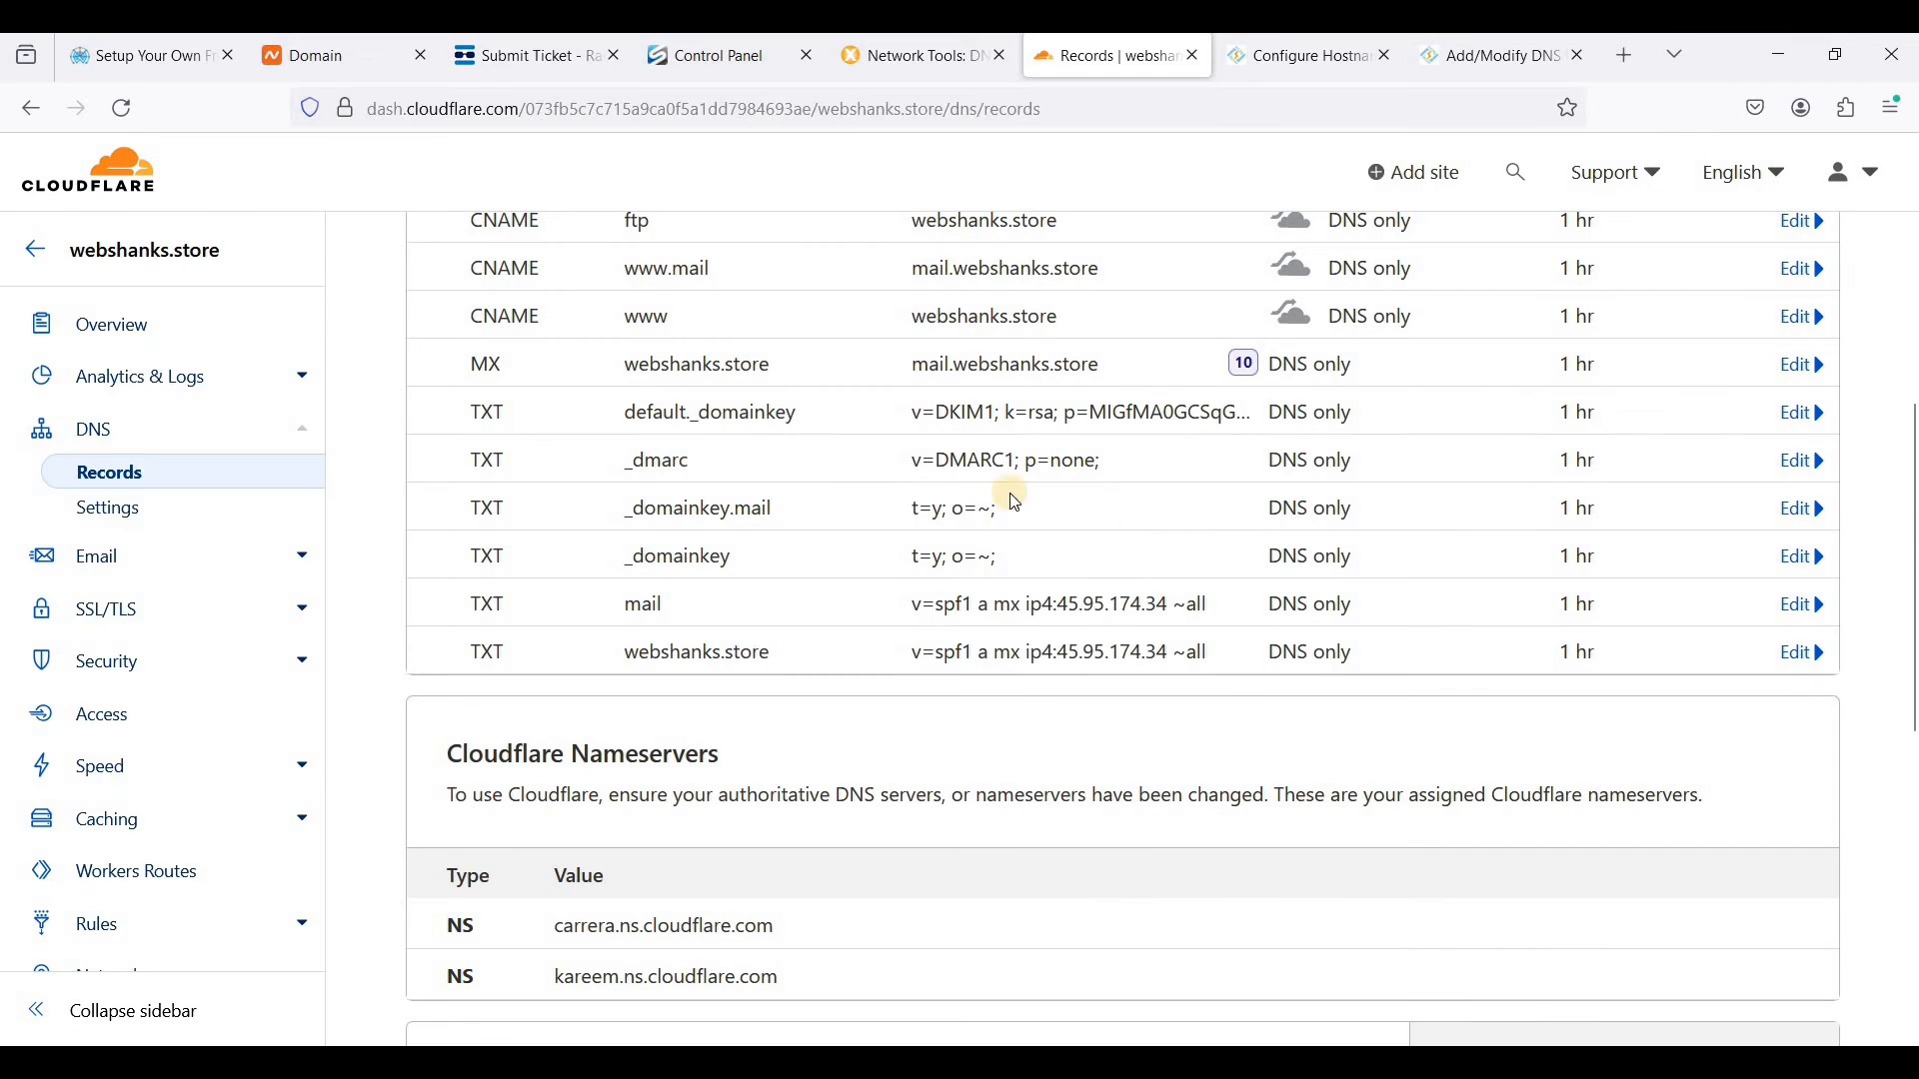
- Delete the _domainkey.mail TXT record
click(1805, 511)
click(912, 733)
scroll(944, 807, down, 2)
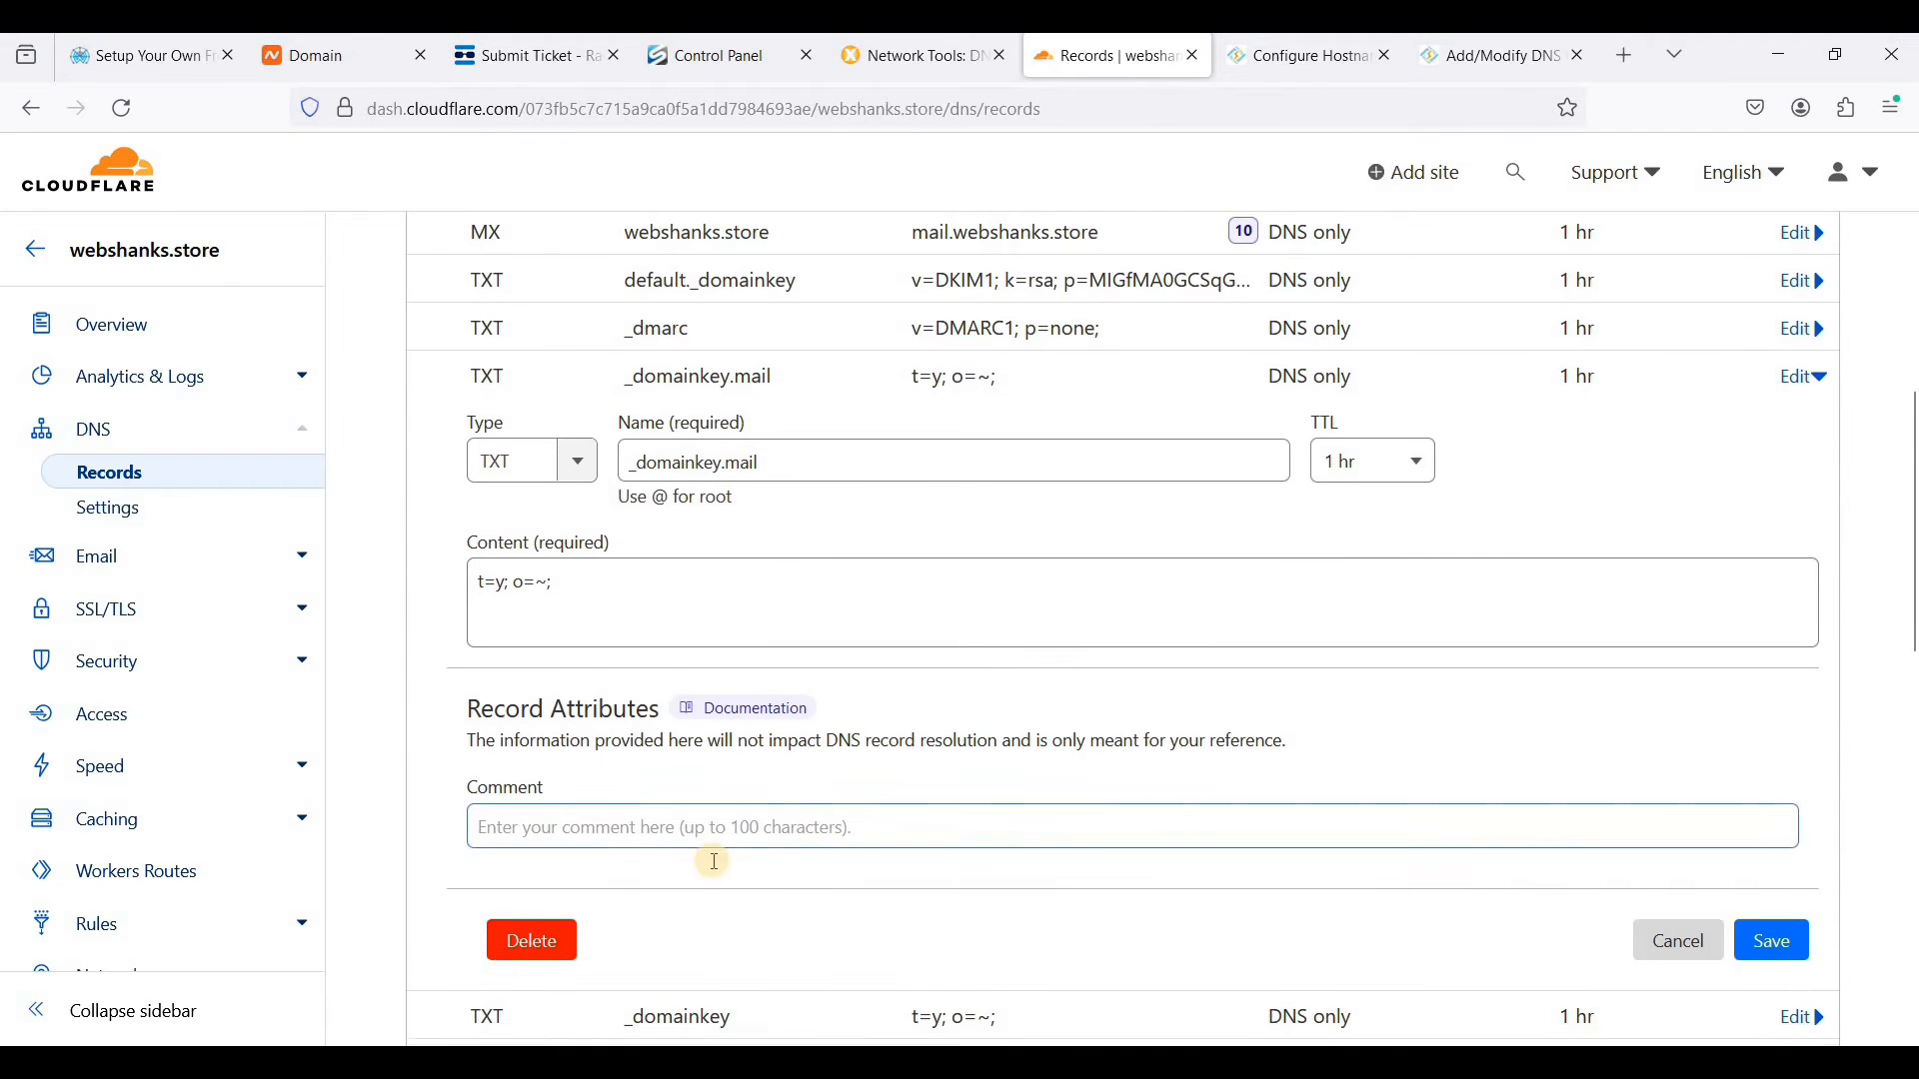
click(516, 955)
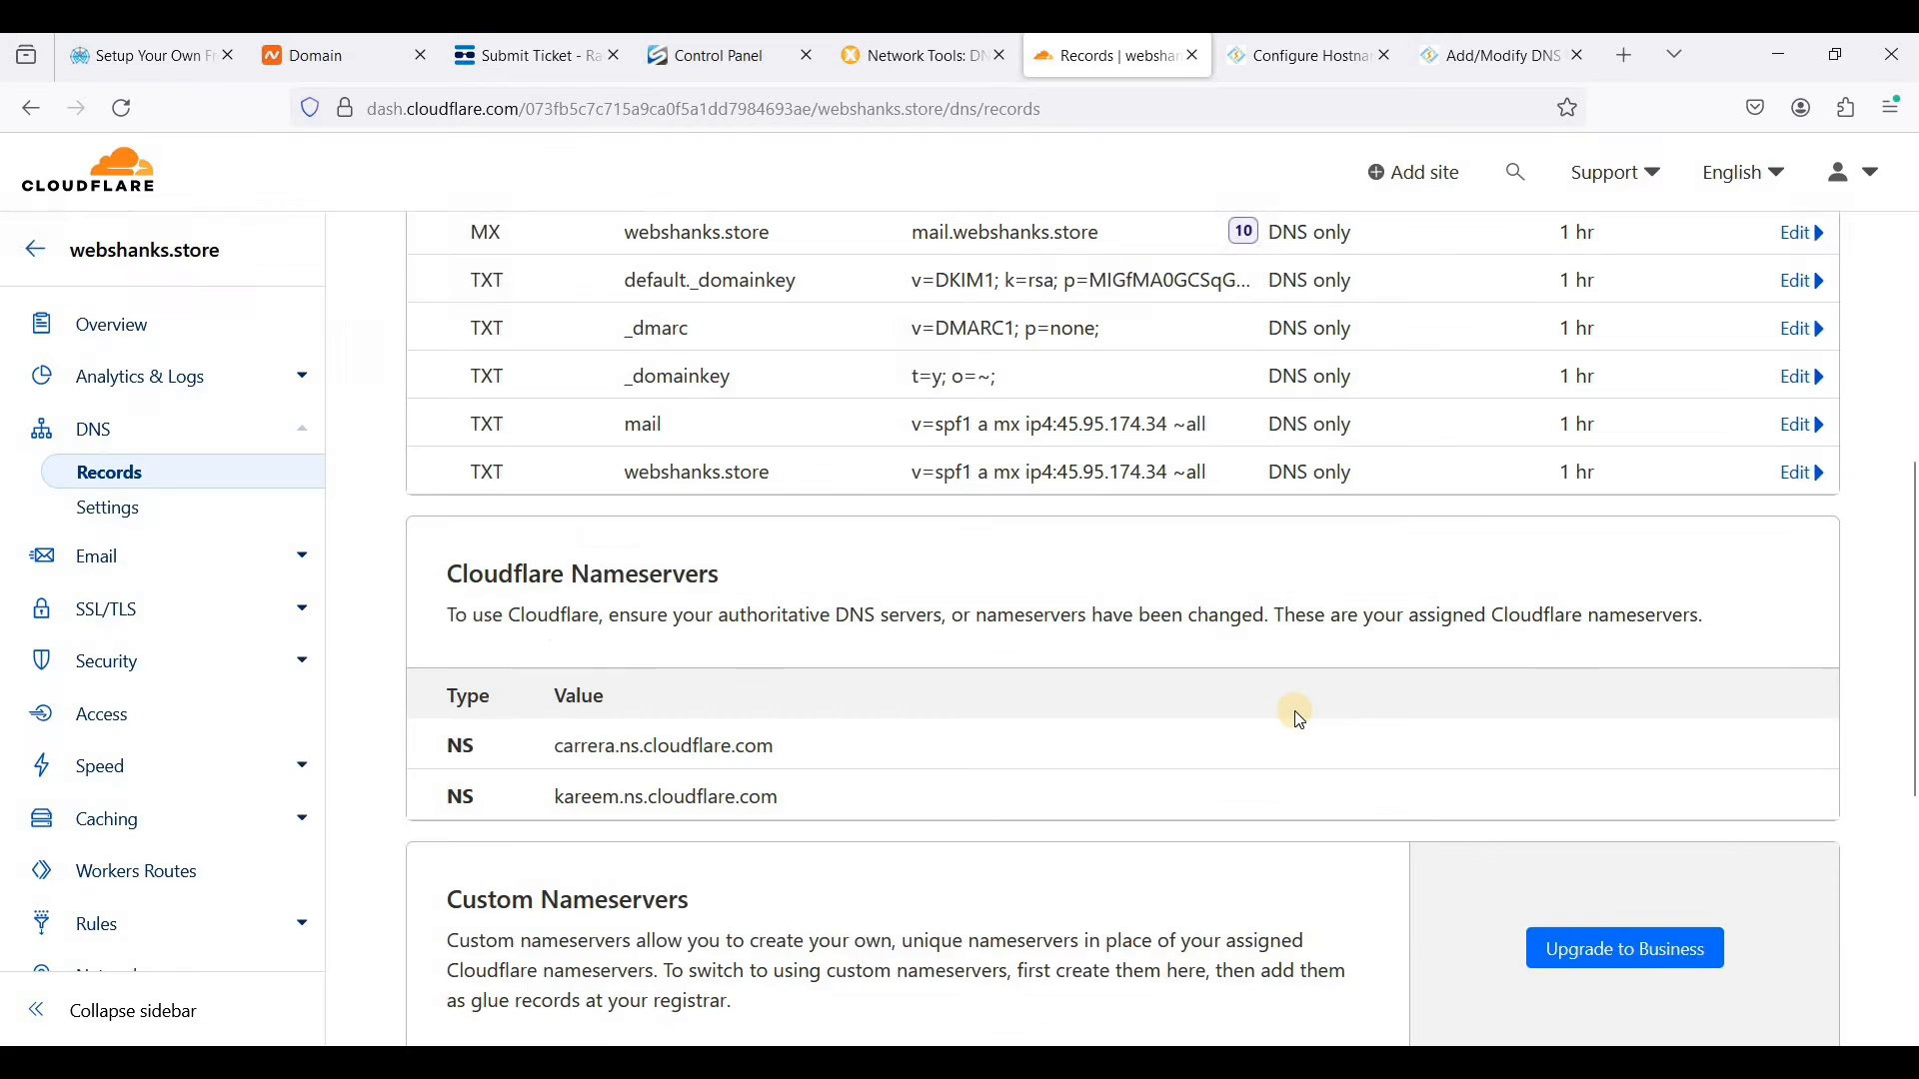
- Delete the SPF TXT record named mail, keeping the one for webshanks.store
scroll(1289, 704, up, 2)
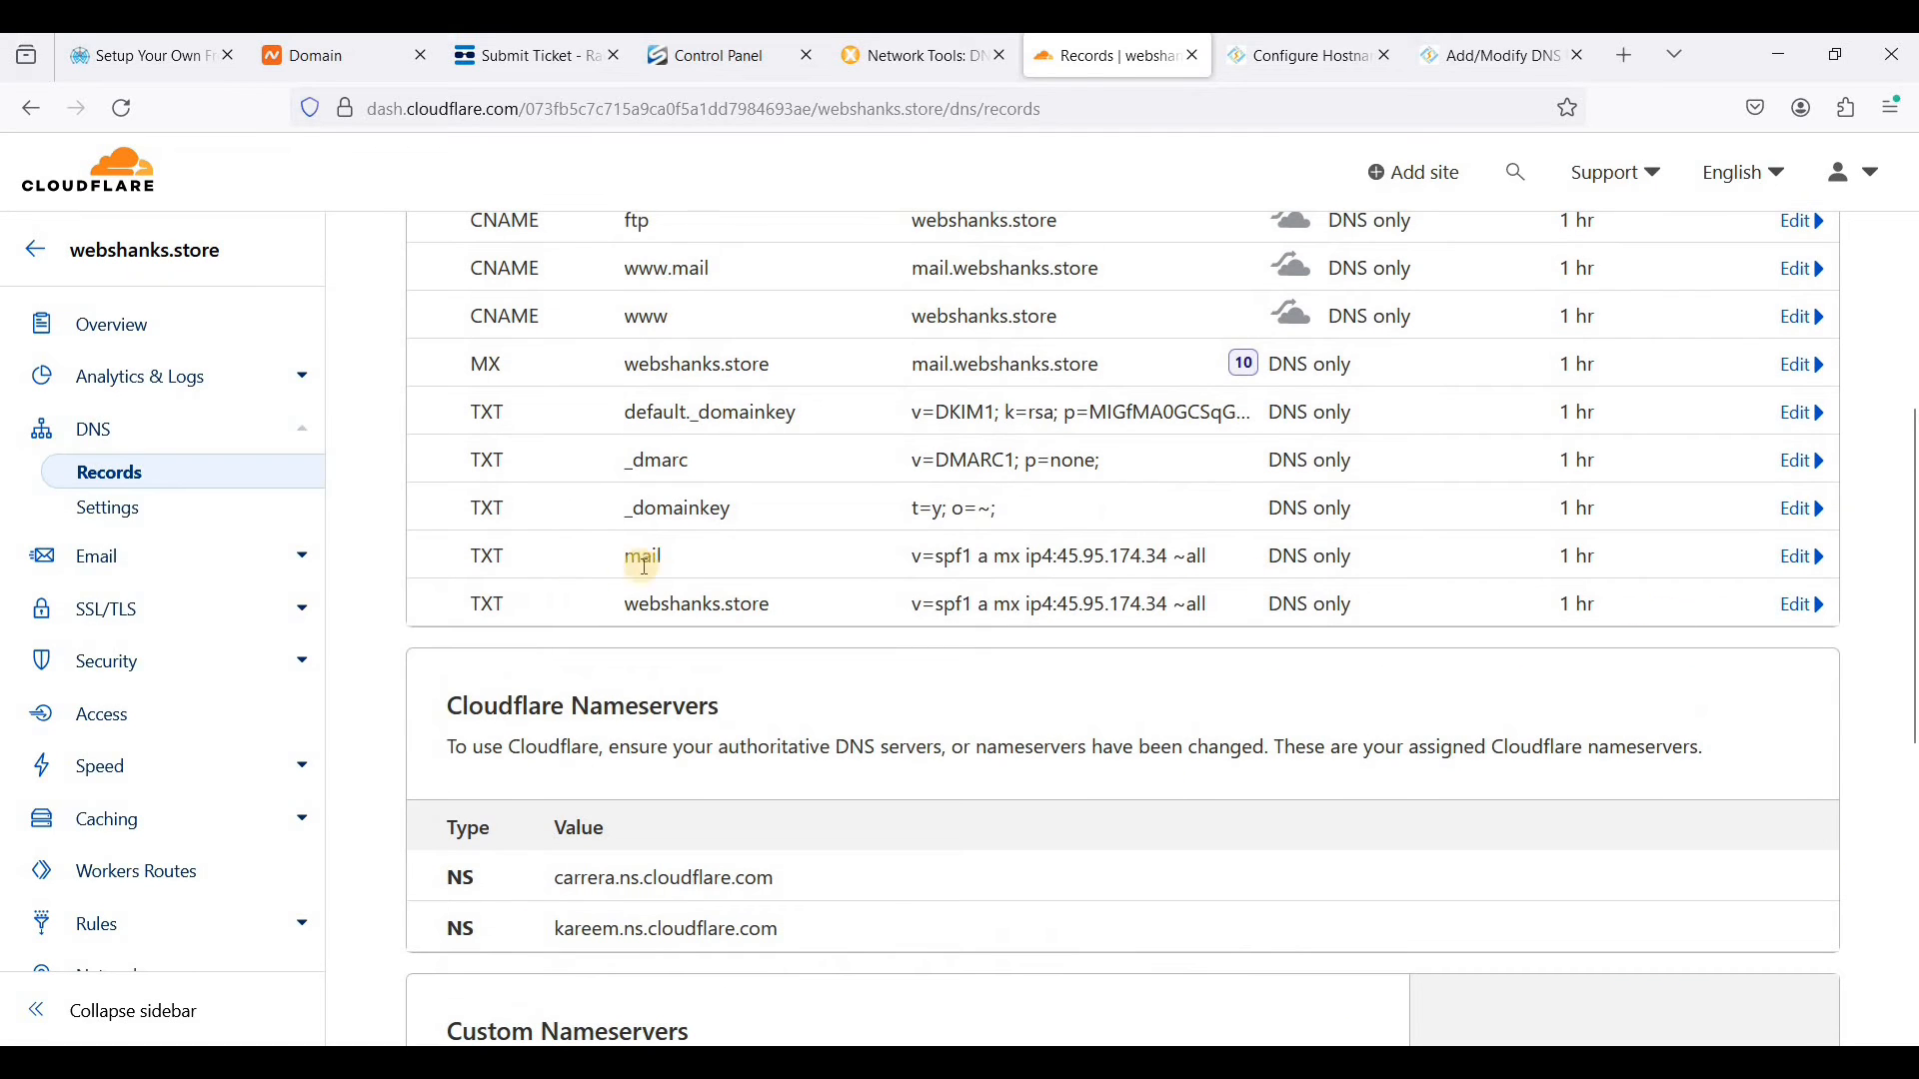
drag(657, 555, 1144, 553)
double_click(1139, 556)
click(1809, 558)
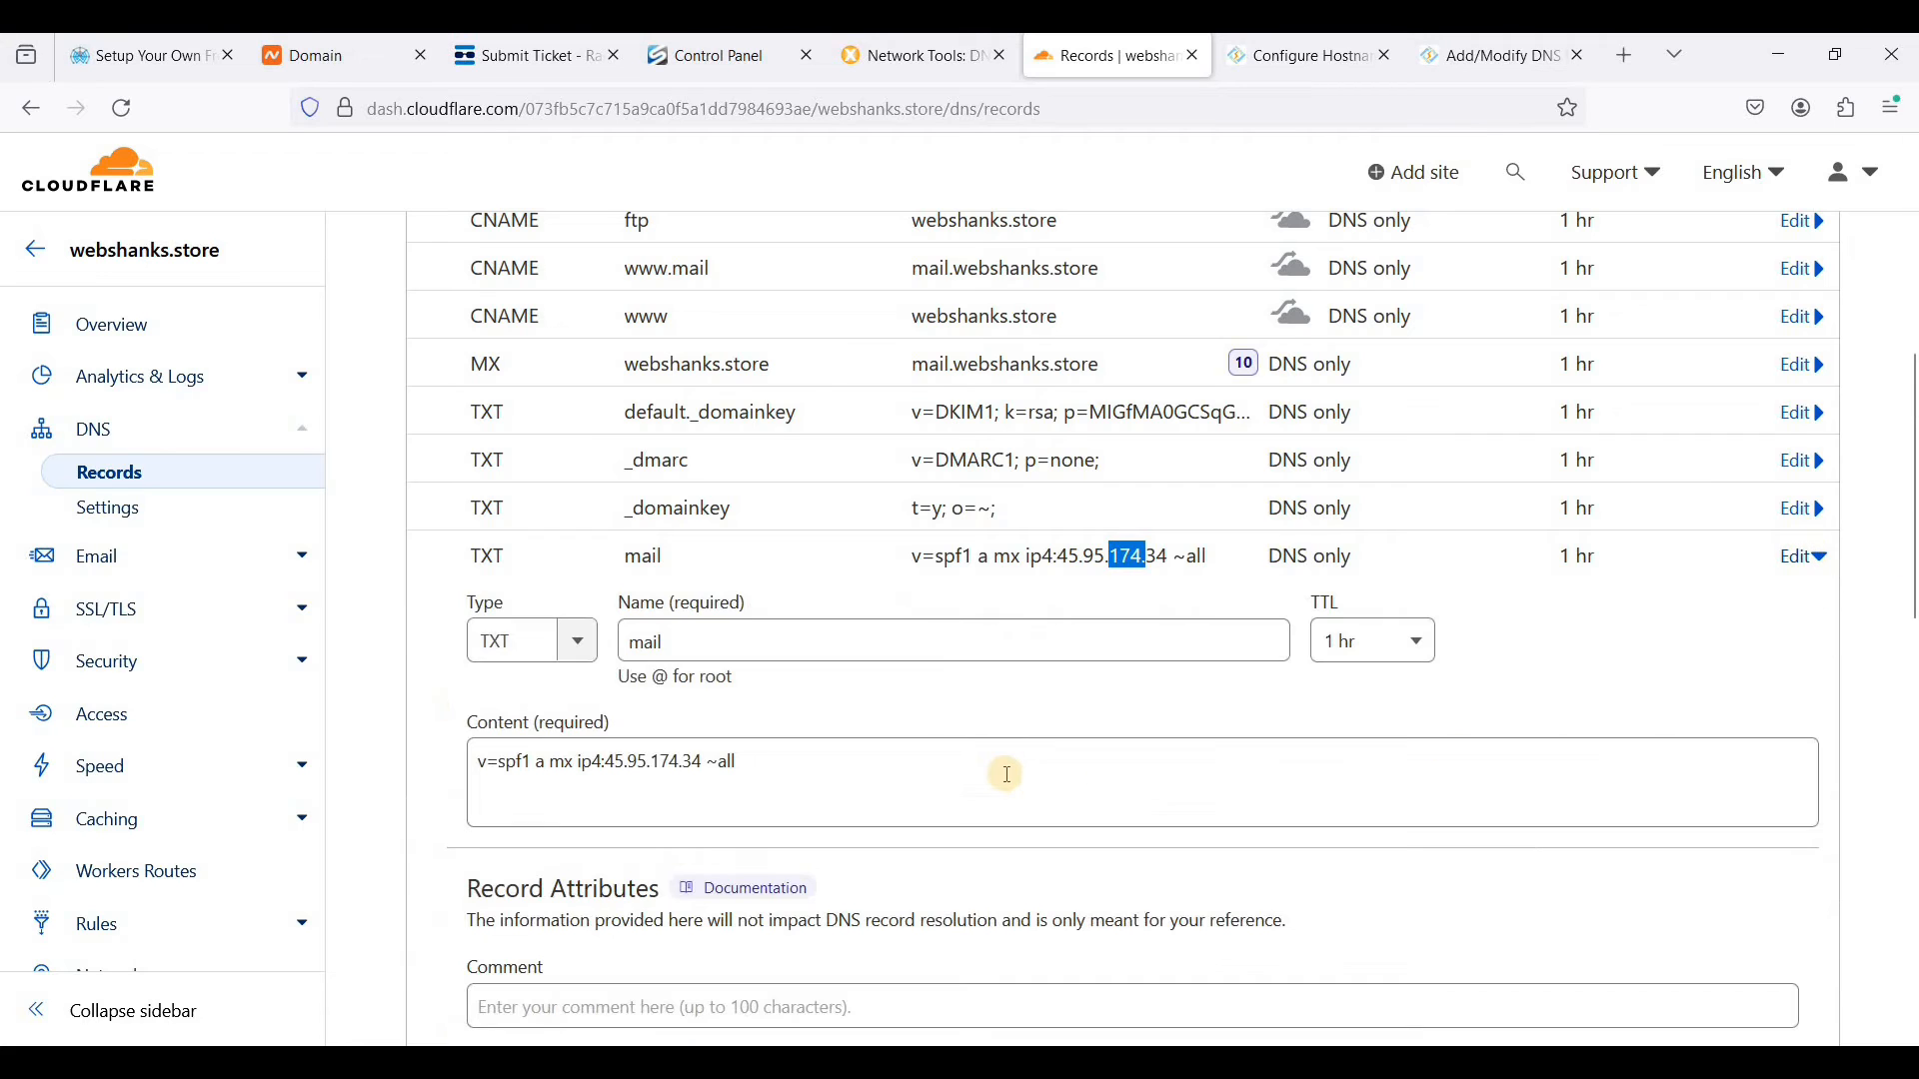
scroll(1002, 770, down, 3)
click(1433, 732)
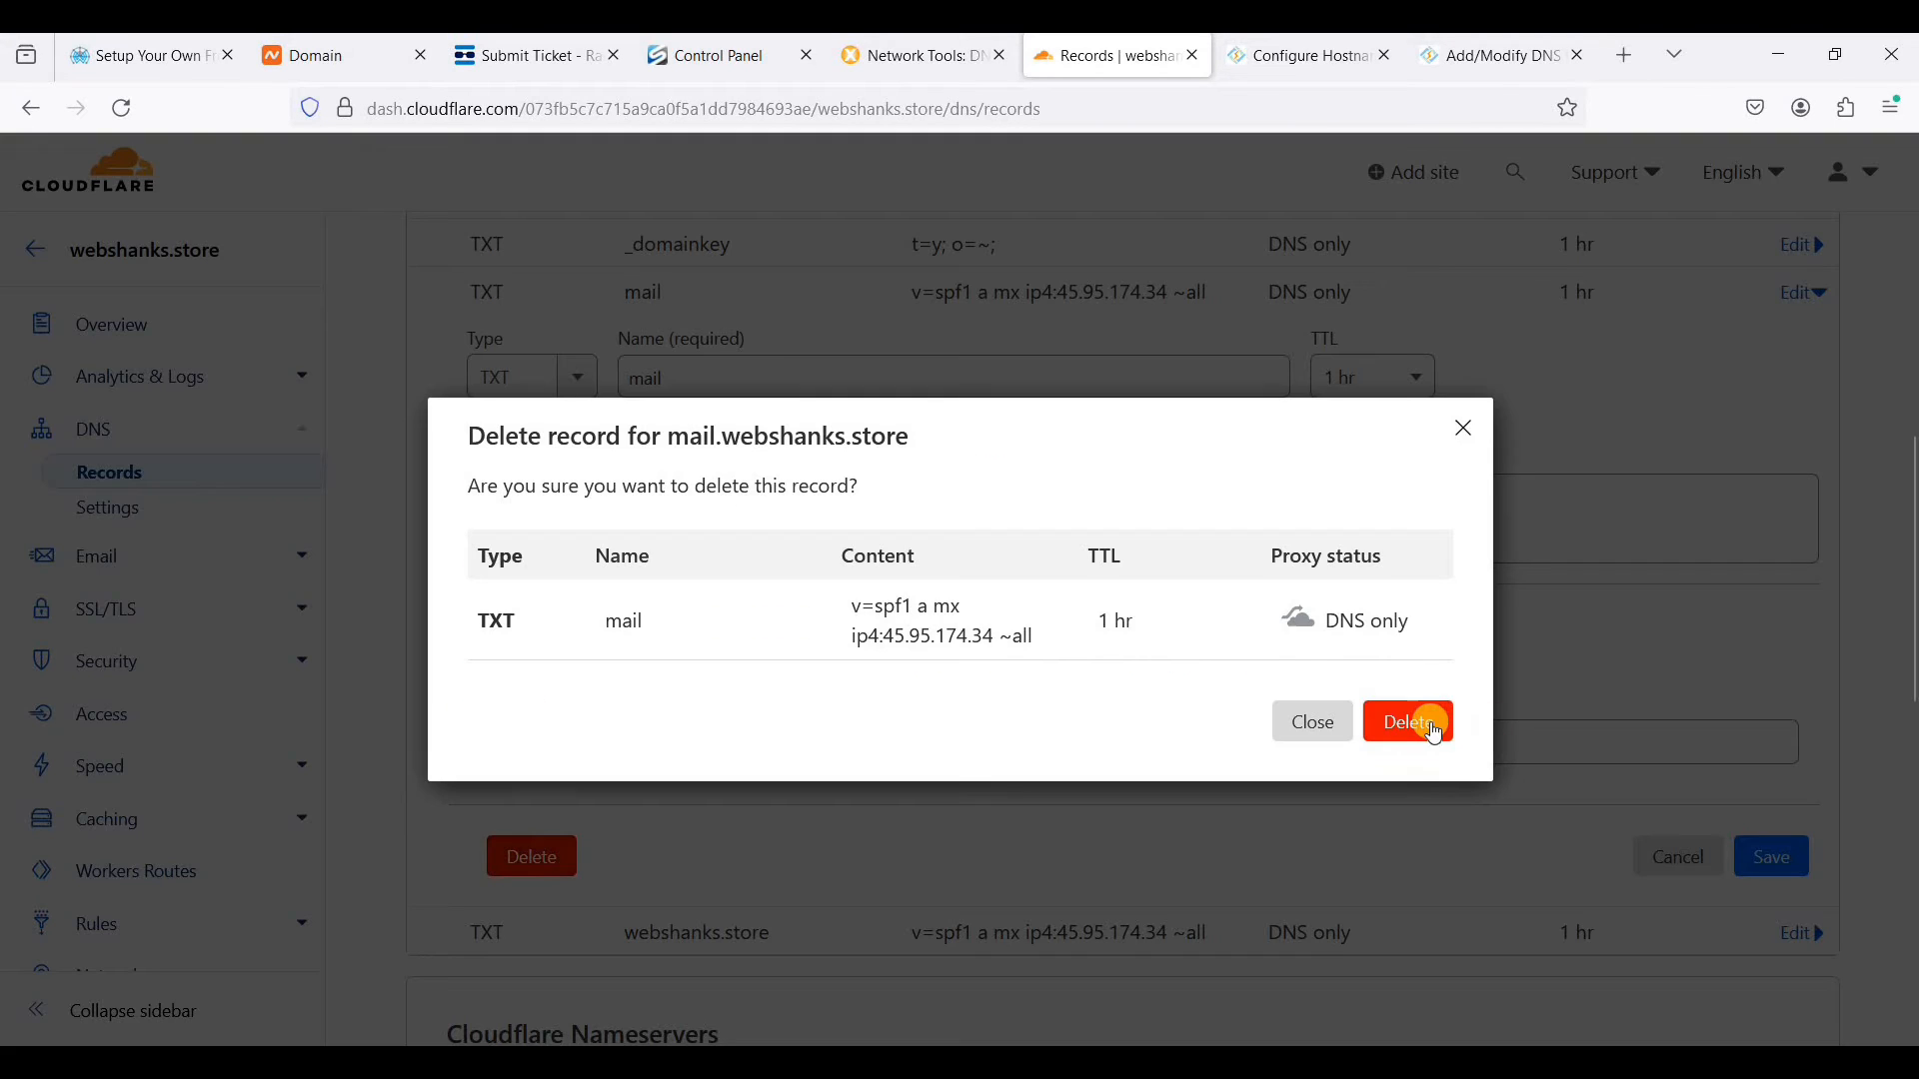
click(1409, 712)
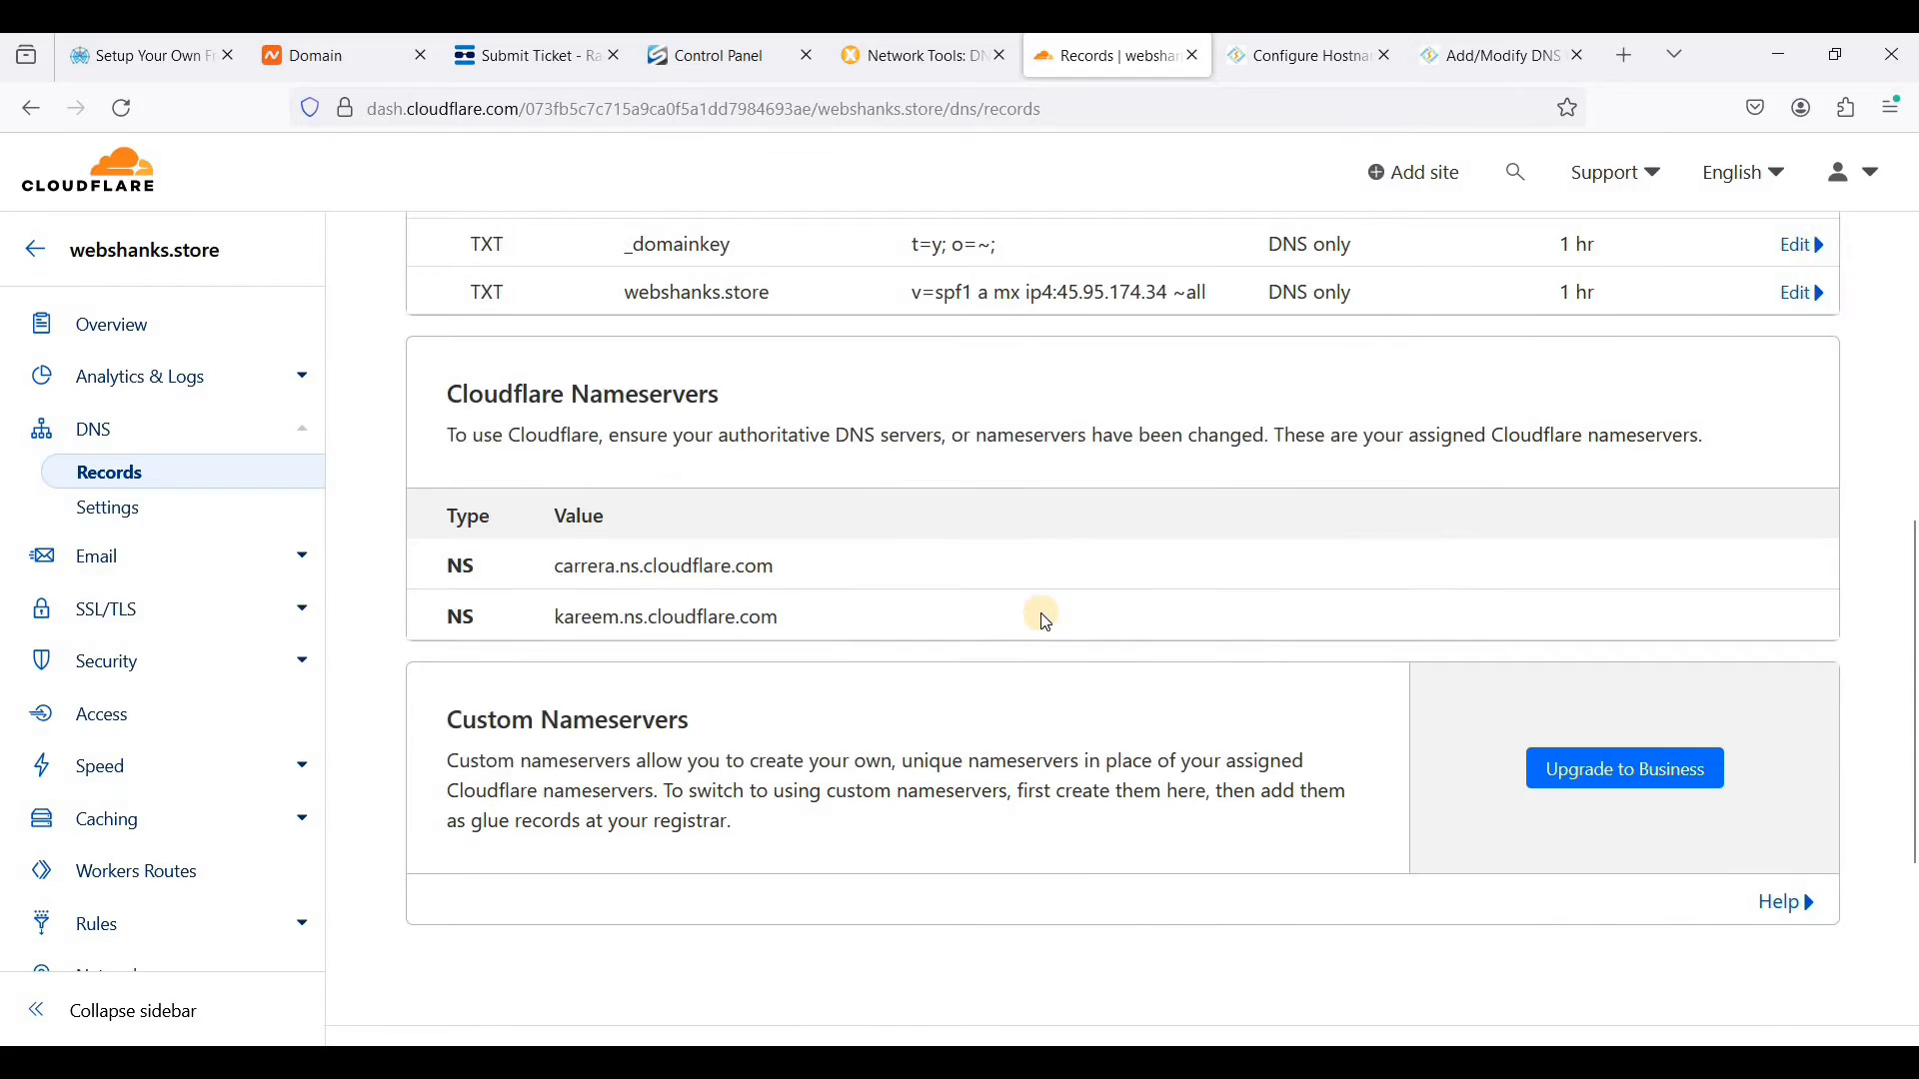
scroll(1147, 561, up, 3)
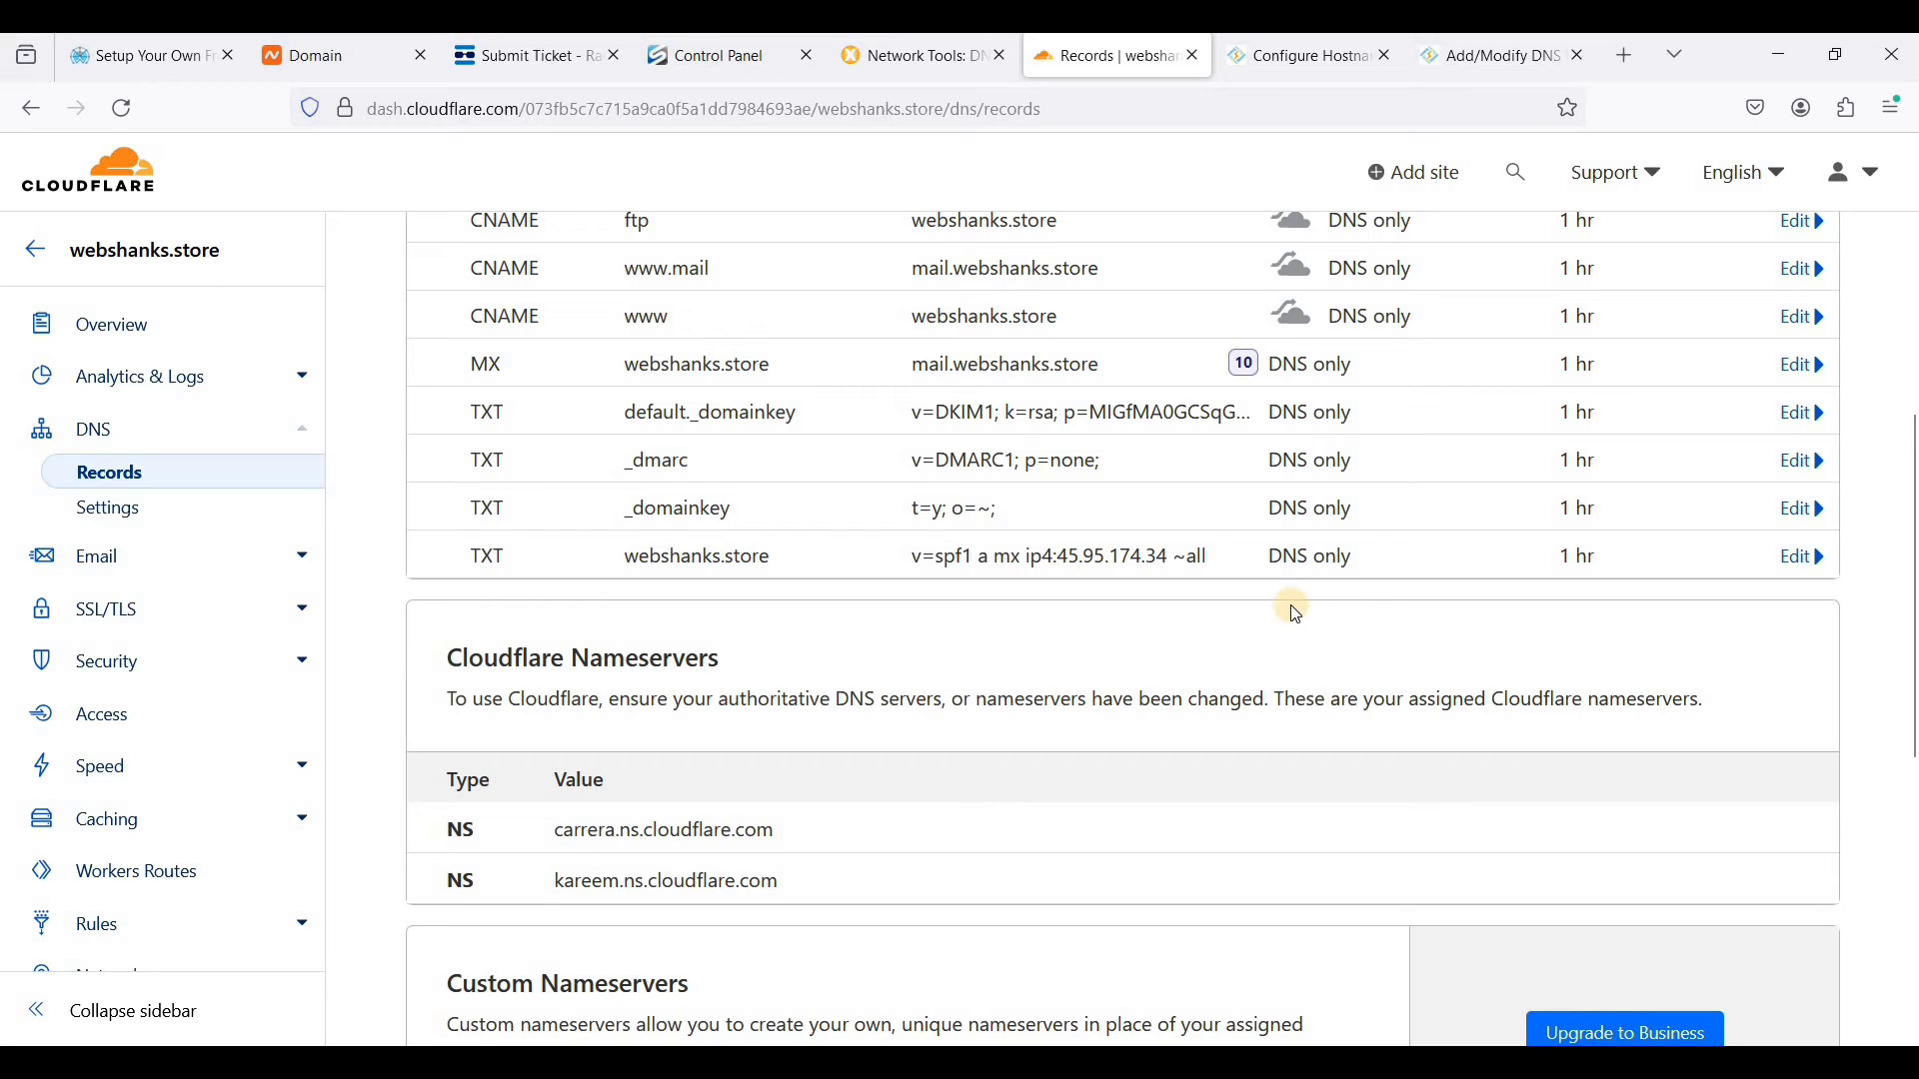
- In the RackNerd VPS control panel, open the network details and copy the server's IPv6 address
scroll(1235, 653, up, 1)
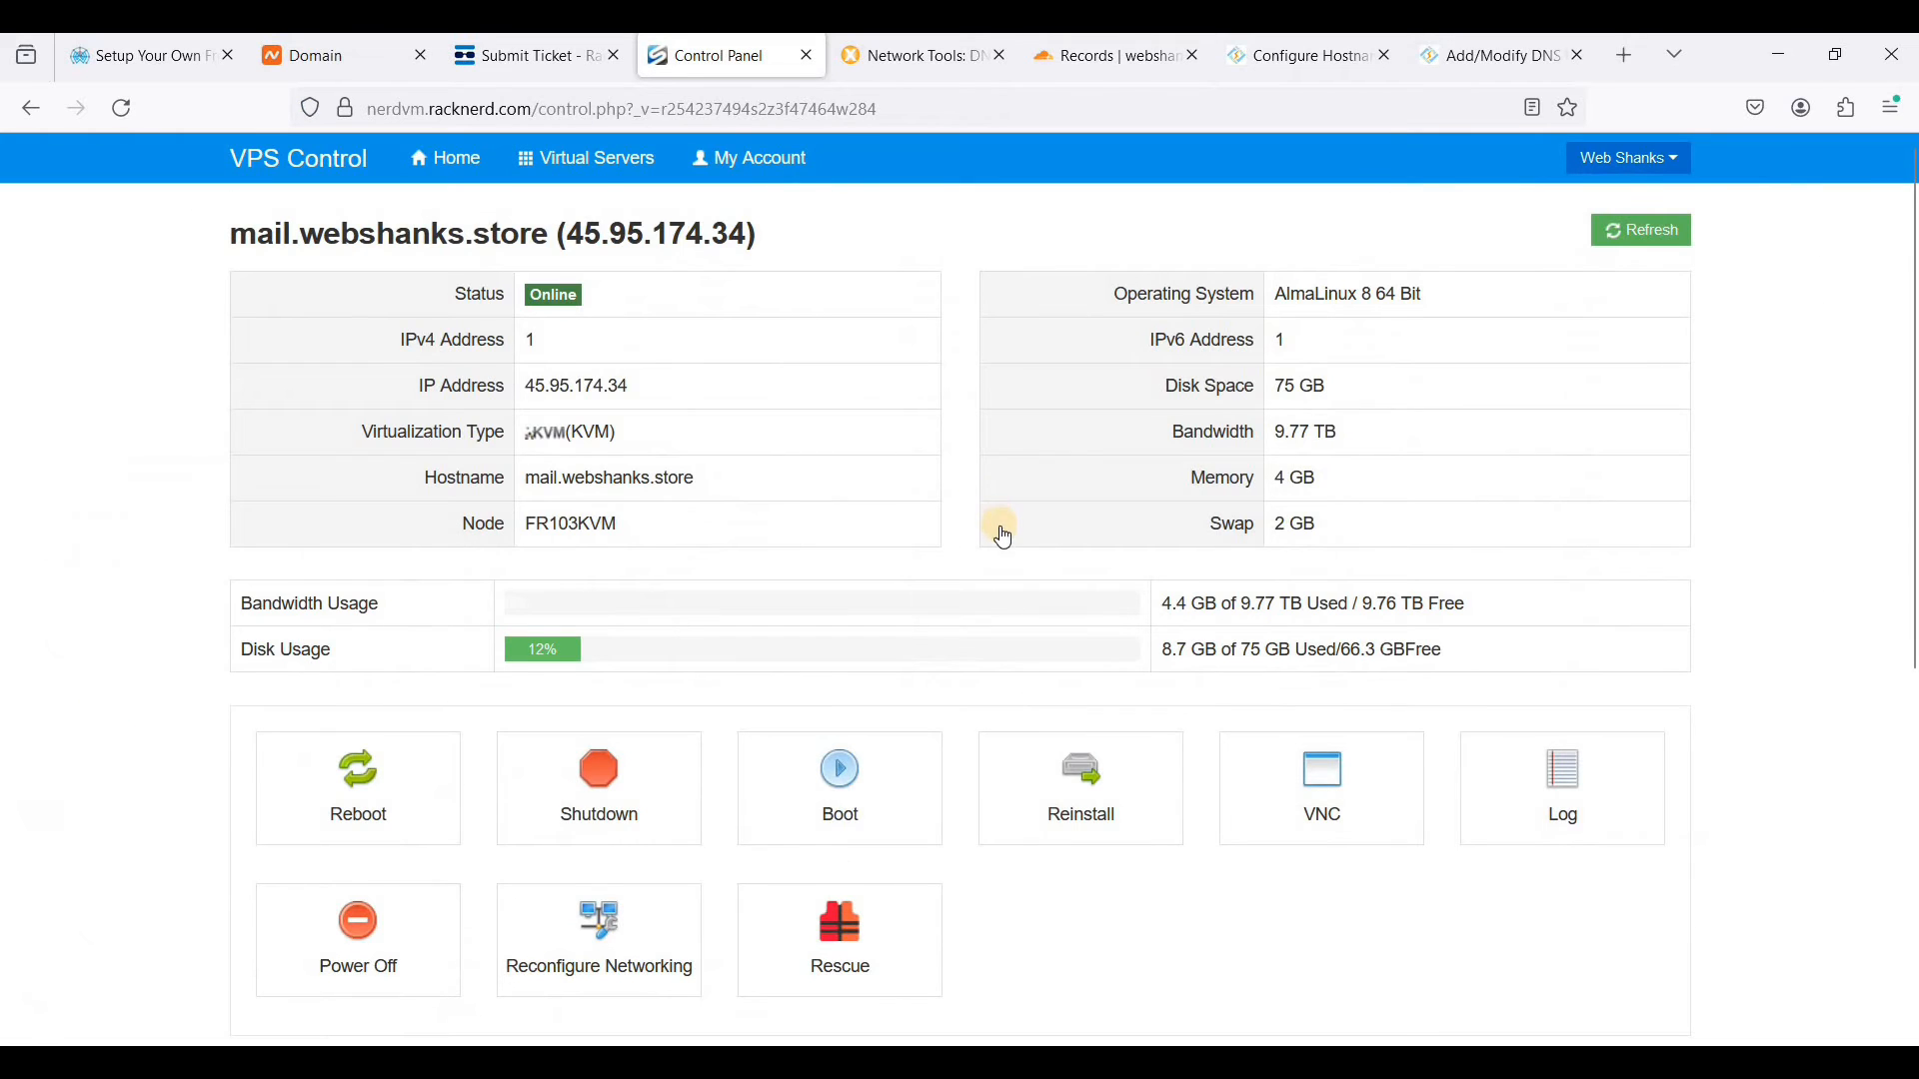
scroll(1005, 537, down, 3)
click(1107, 675)
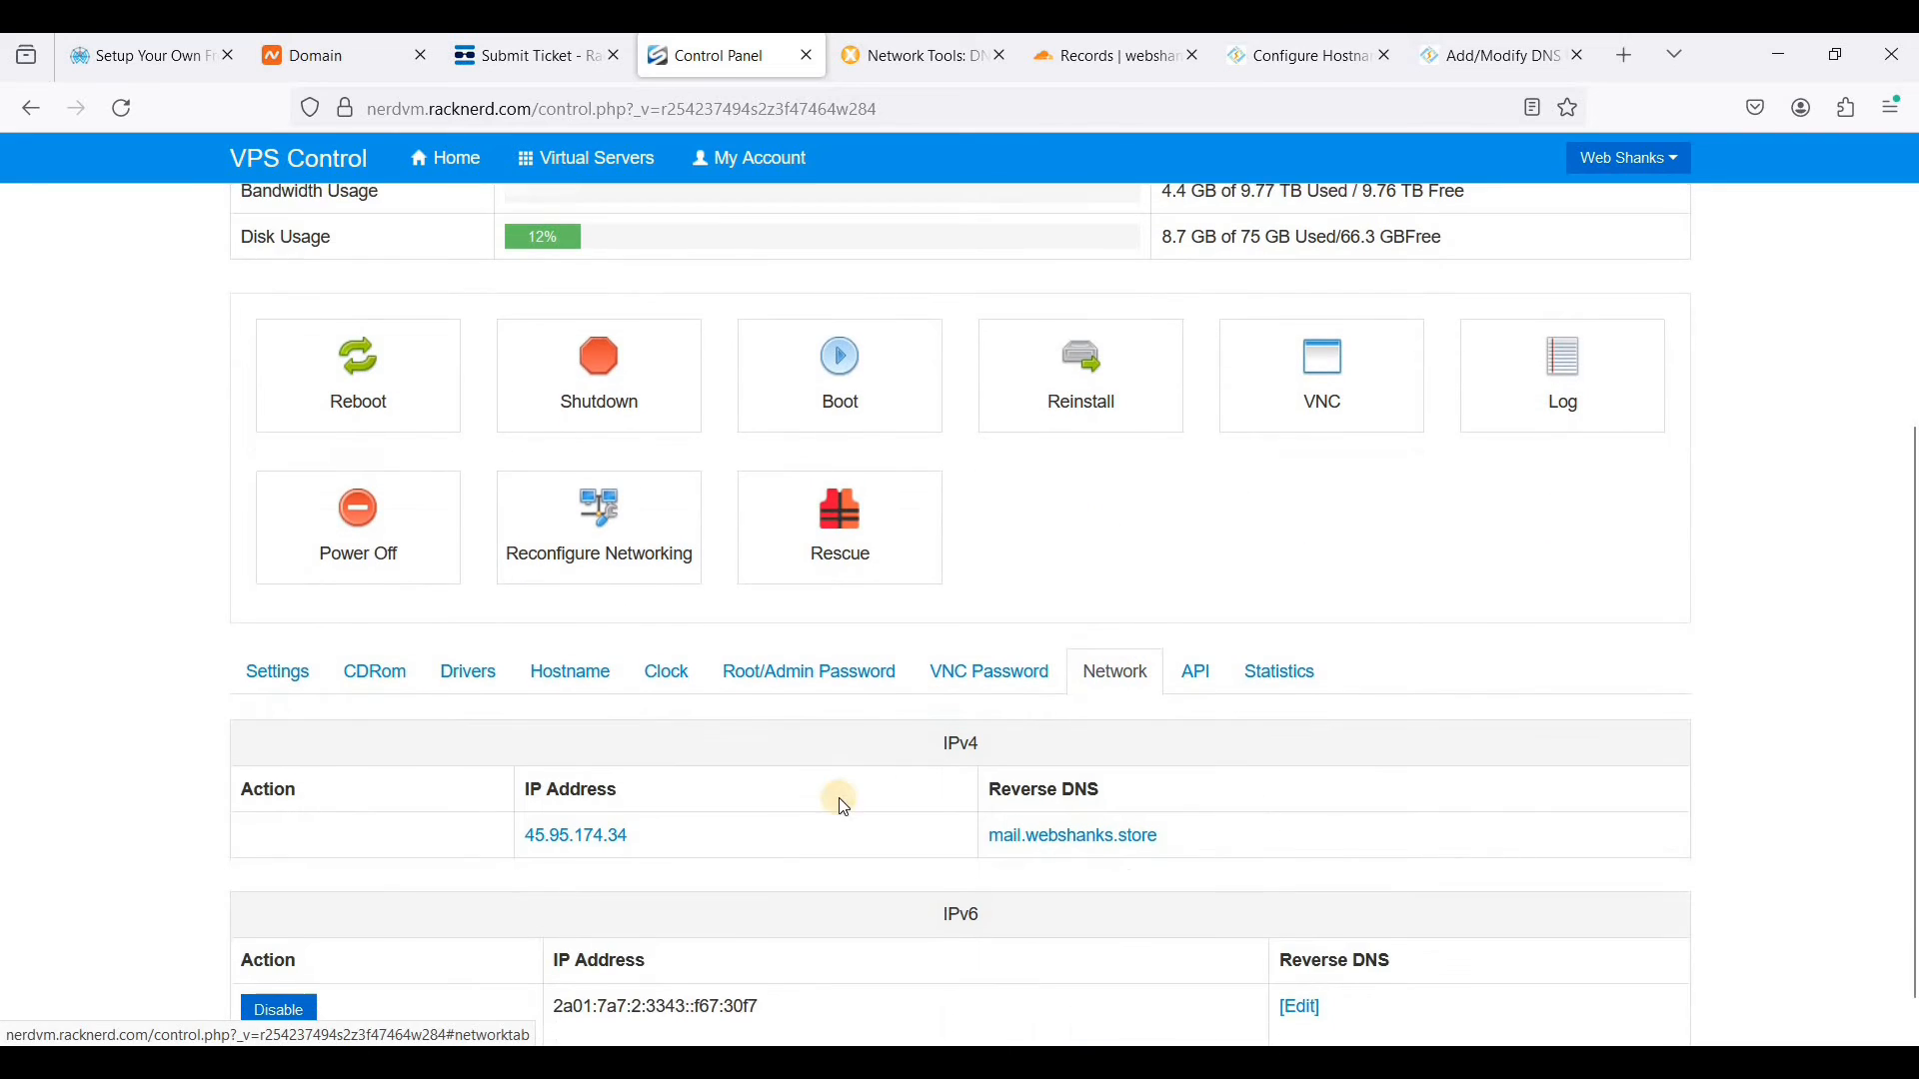
scroll(844, 808, down, 1)
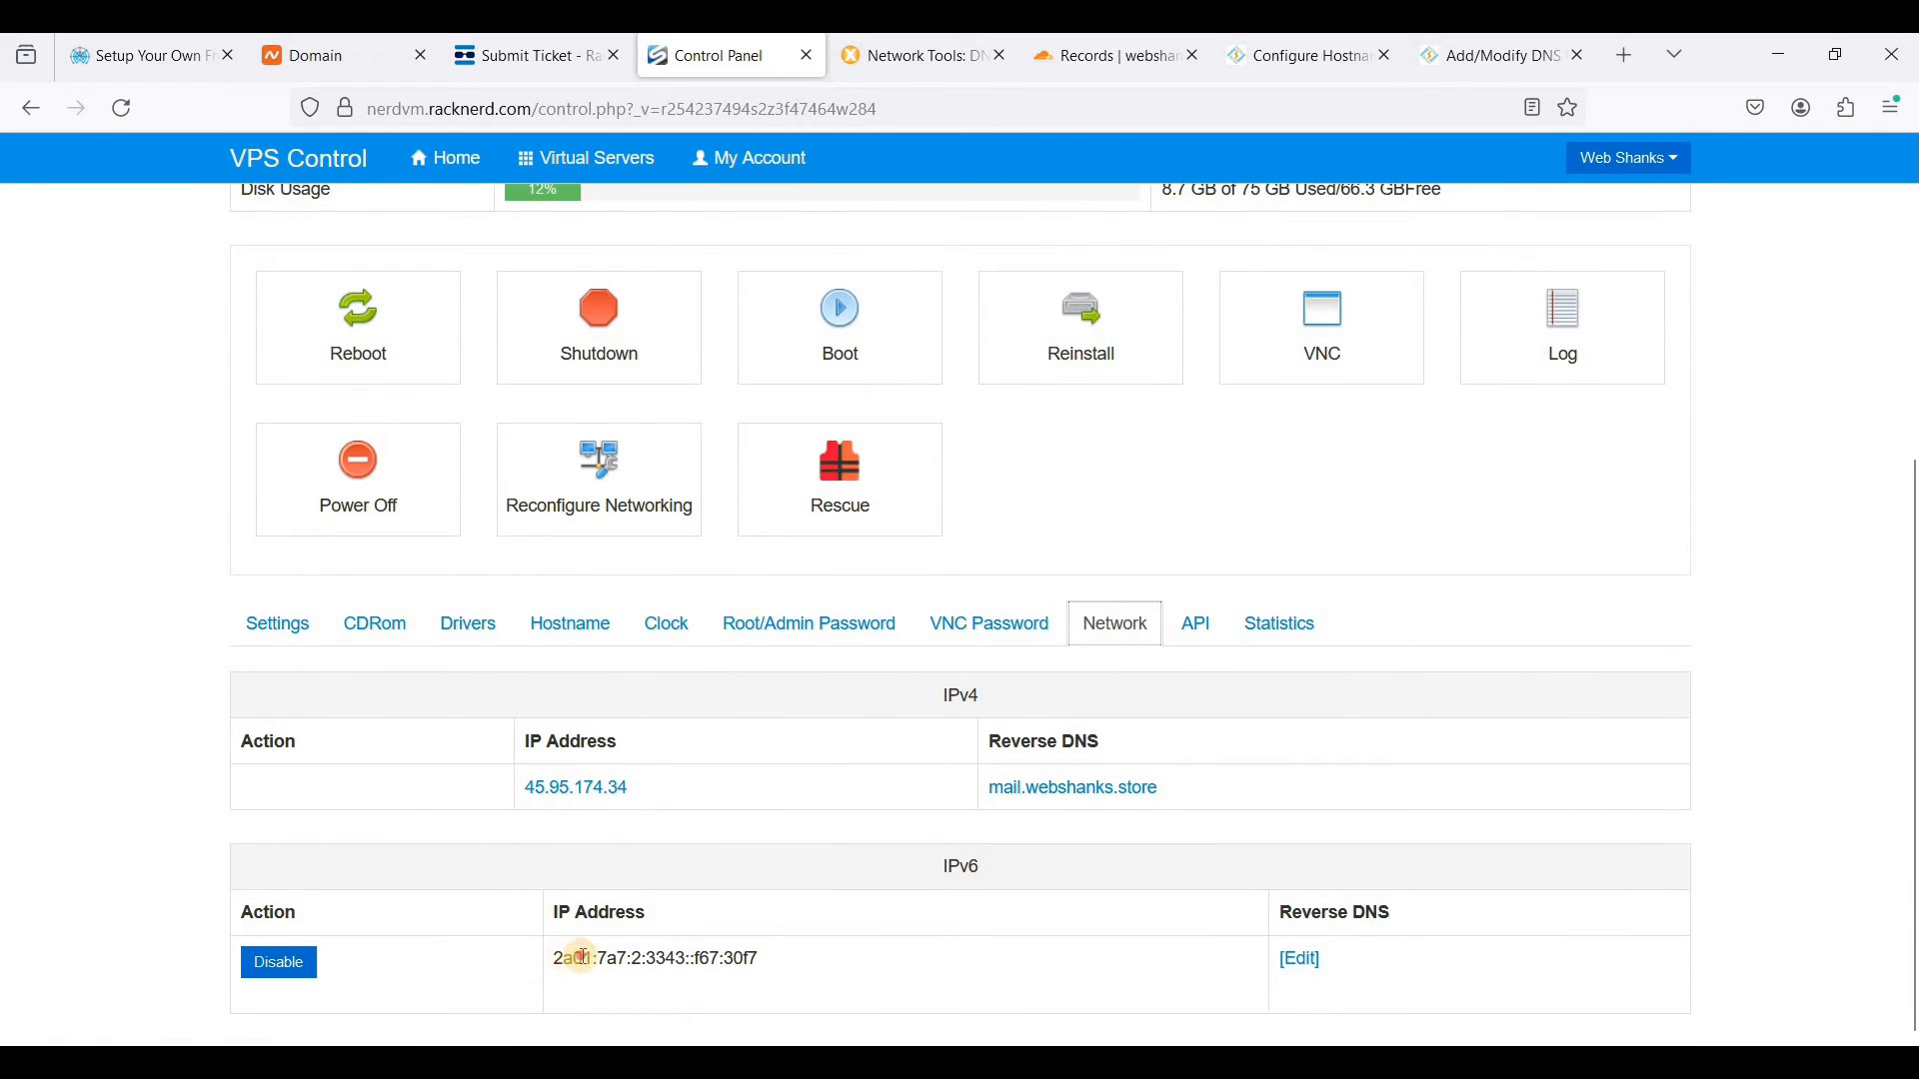
drag(583, 958, 751, 960)
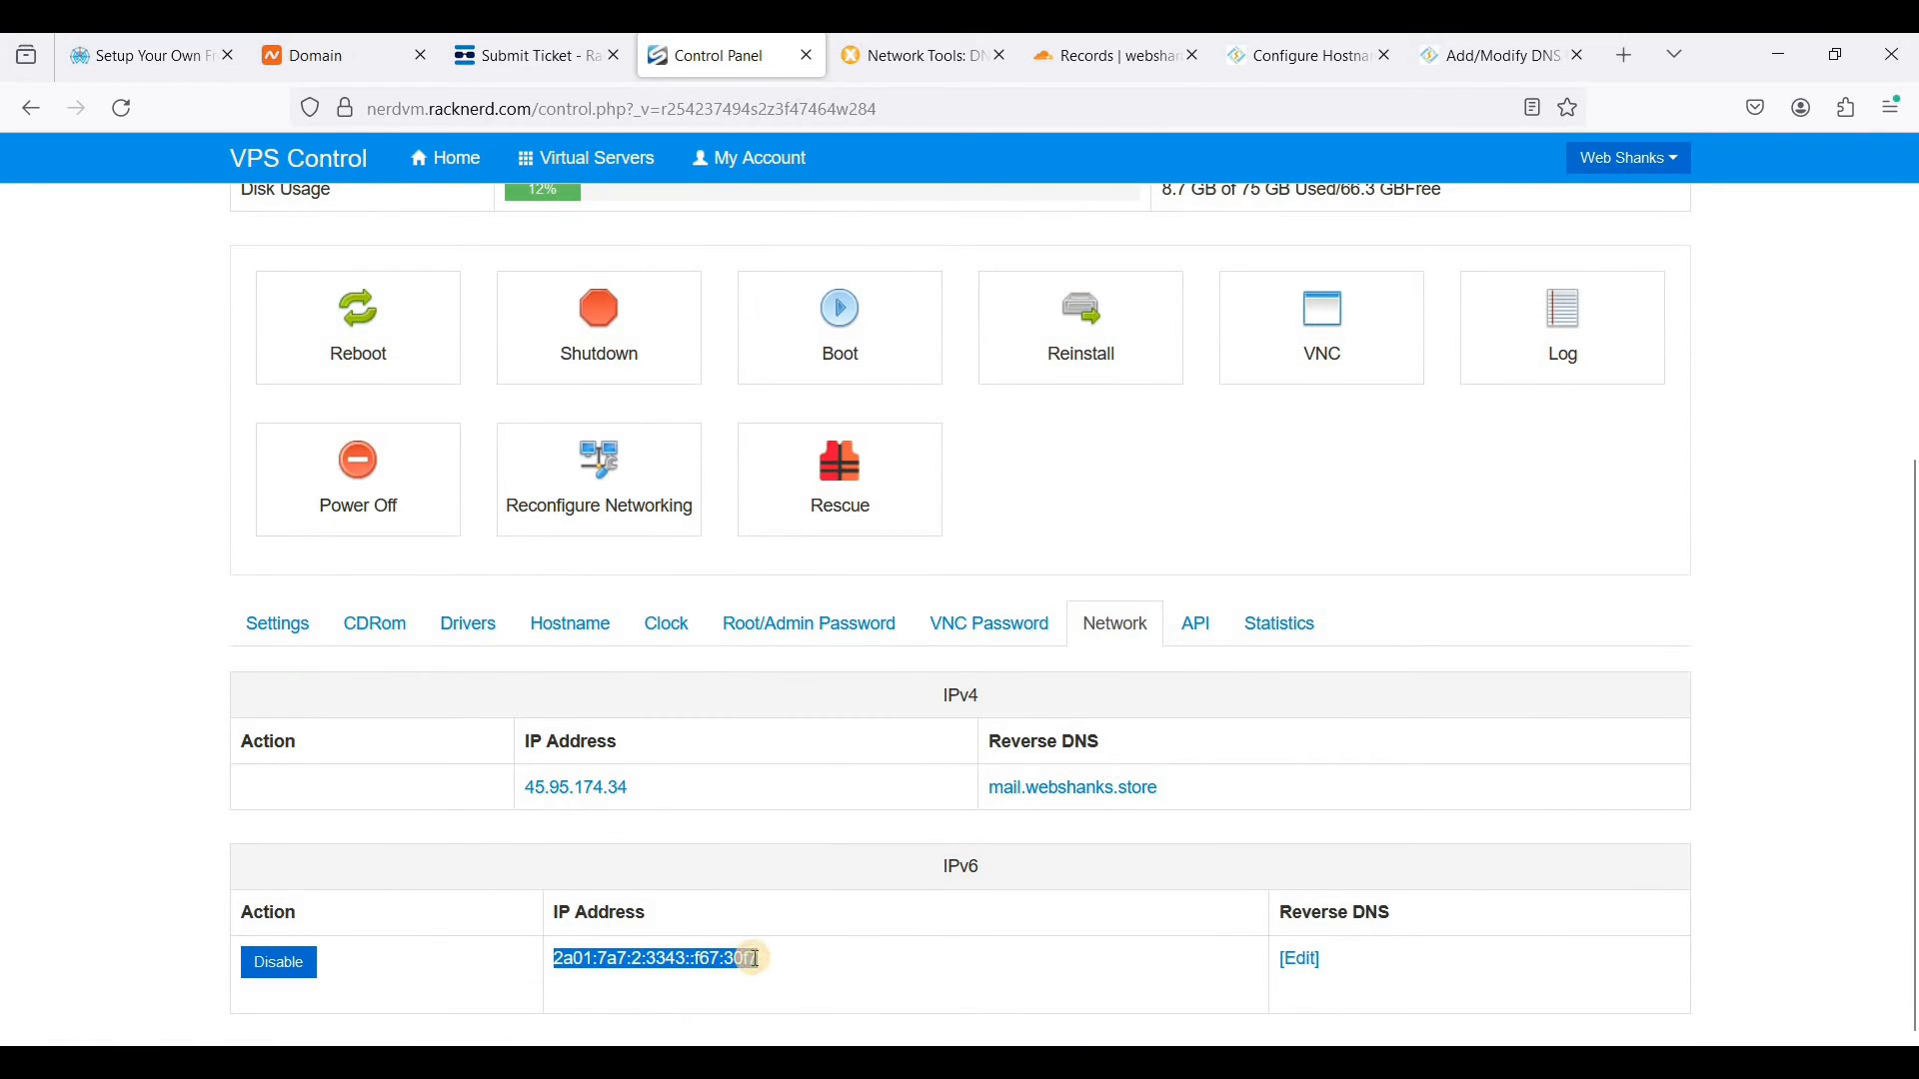
- In Cloudflare, add ip6:2a01:7a7:2:3343::f67:30f7 before ~all in the webshanks.store SPF TXT record and save it
click(1107, 58)
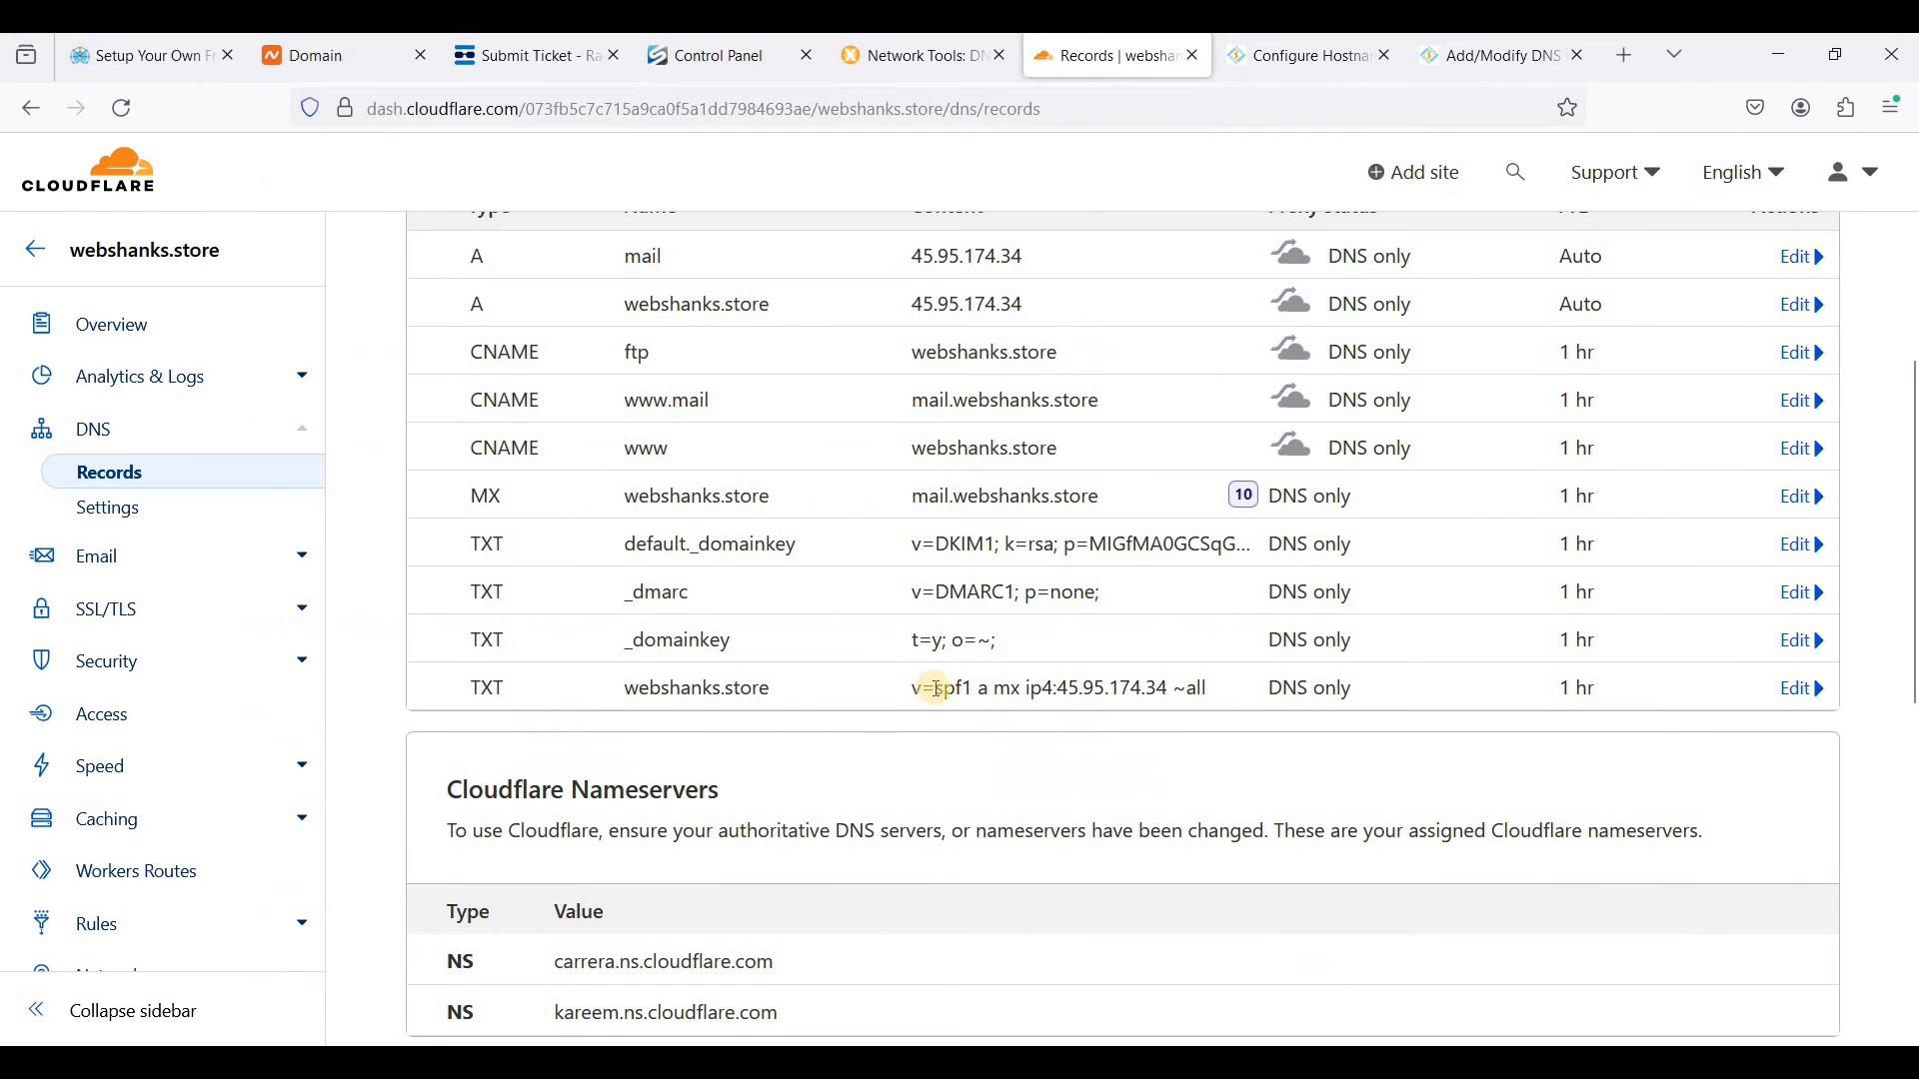
click(1804, 691)
click(706, 894)
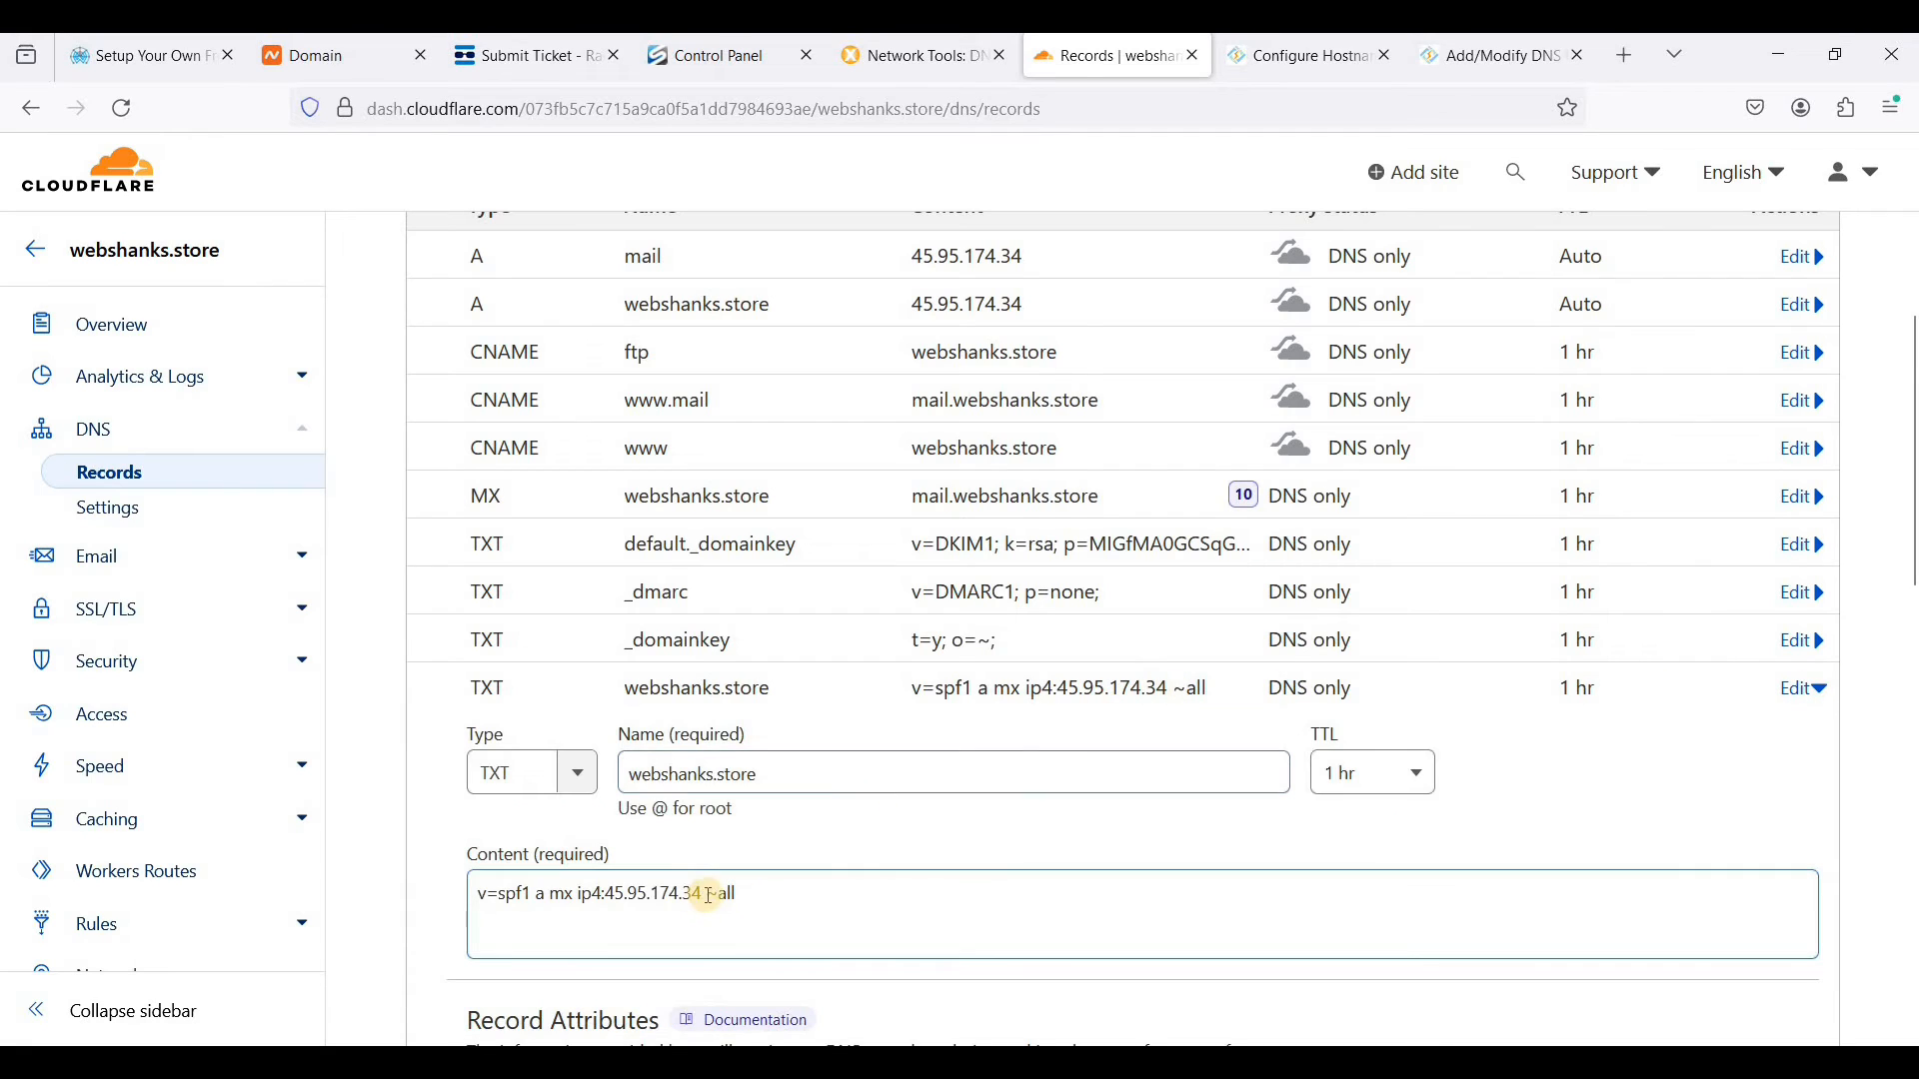
click(736, 931)
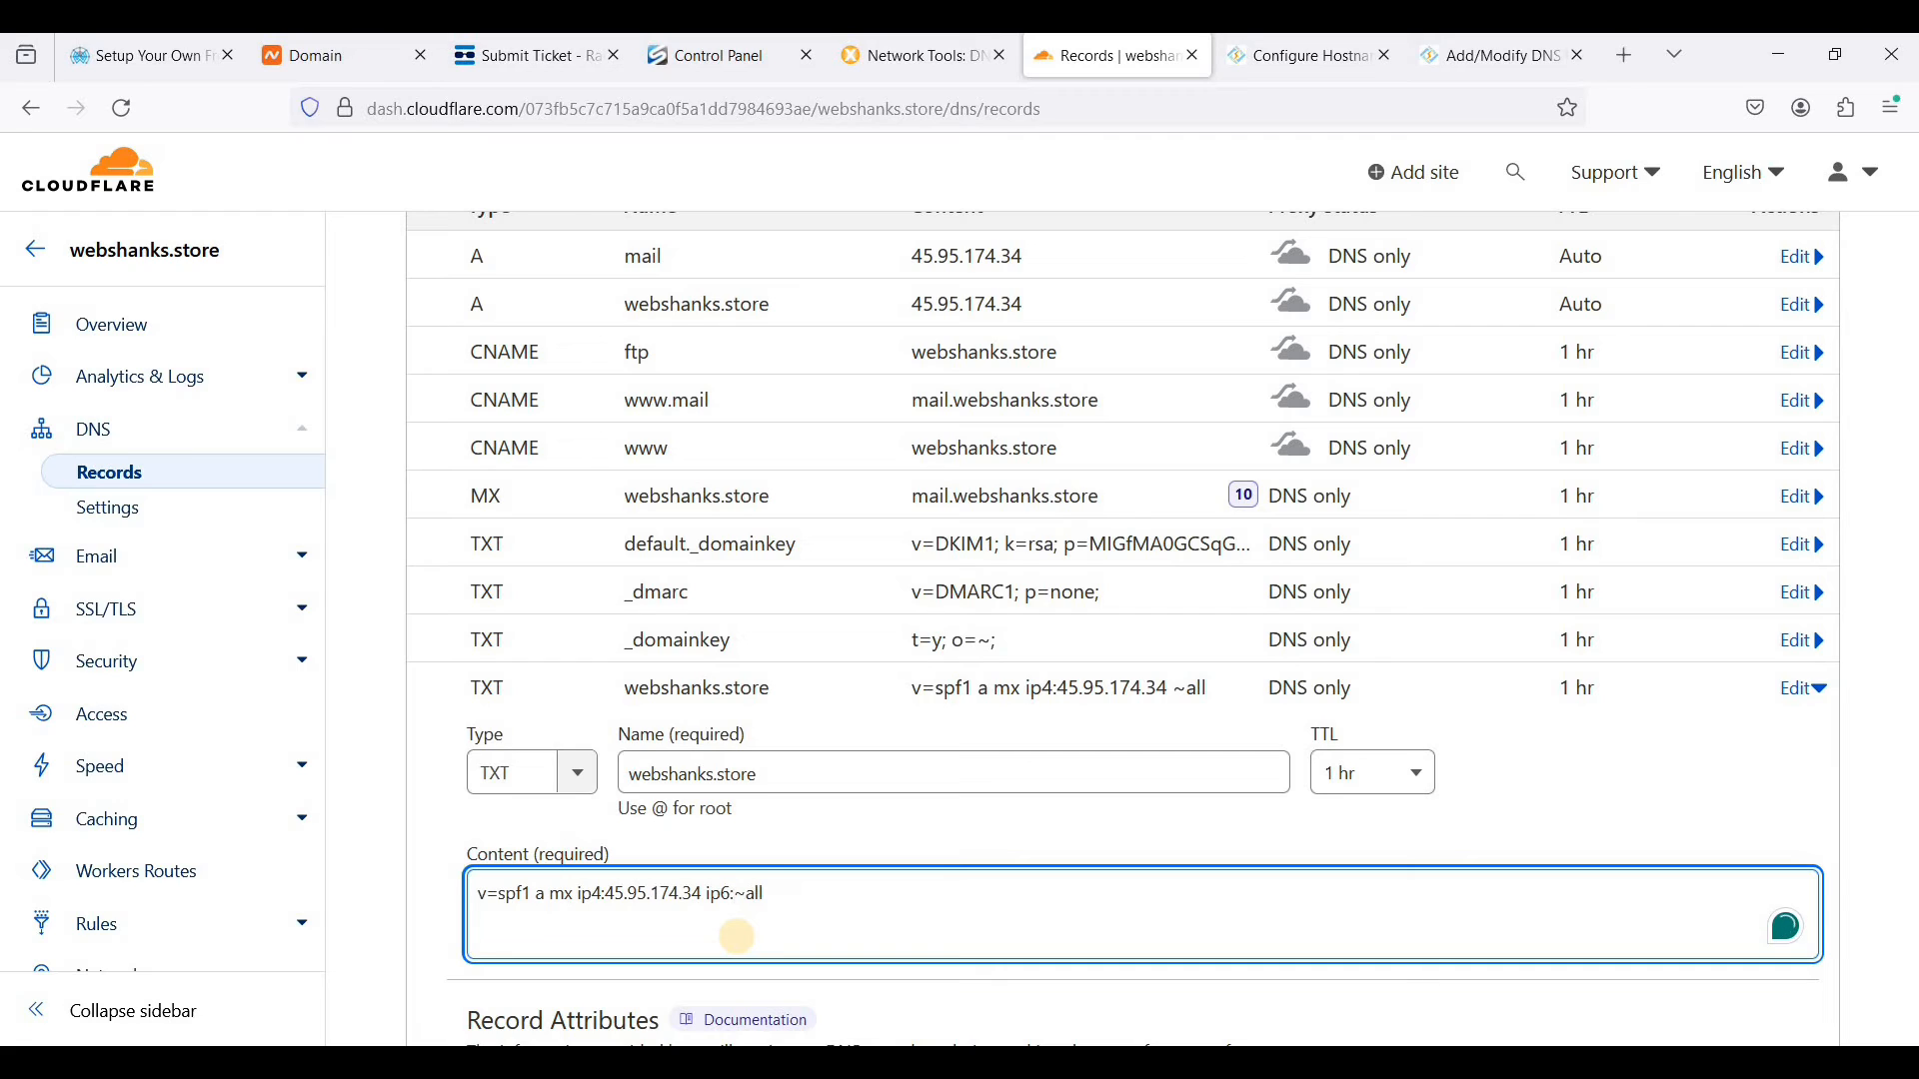
text(ip6:)
text(2a01:7a7:2:3343::f67:30f7)
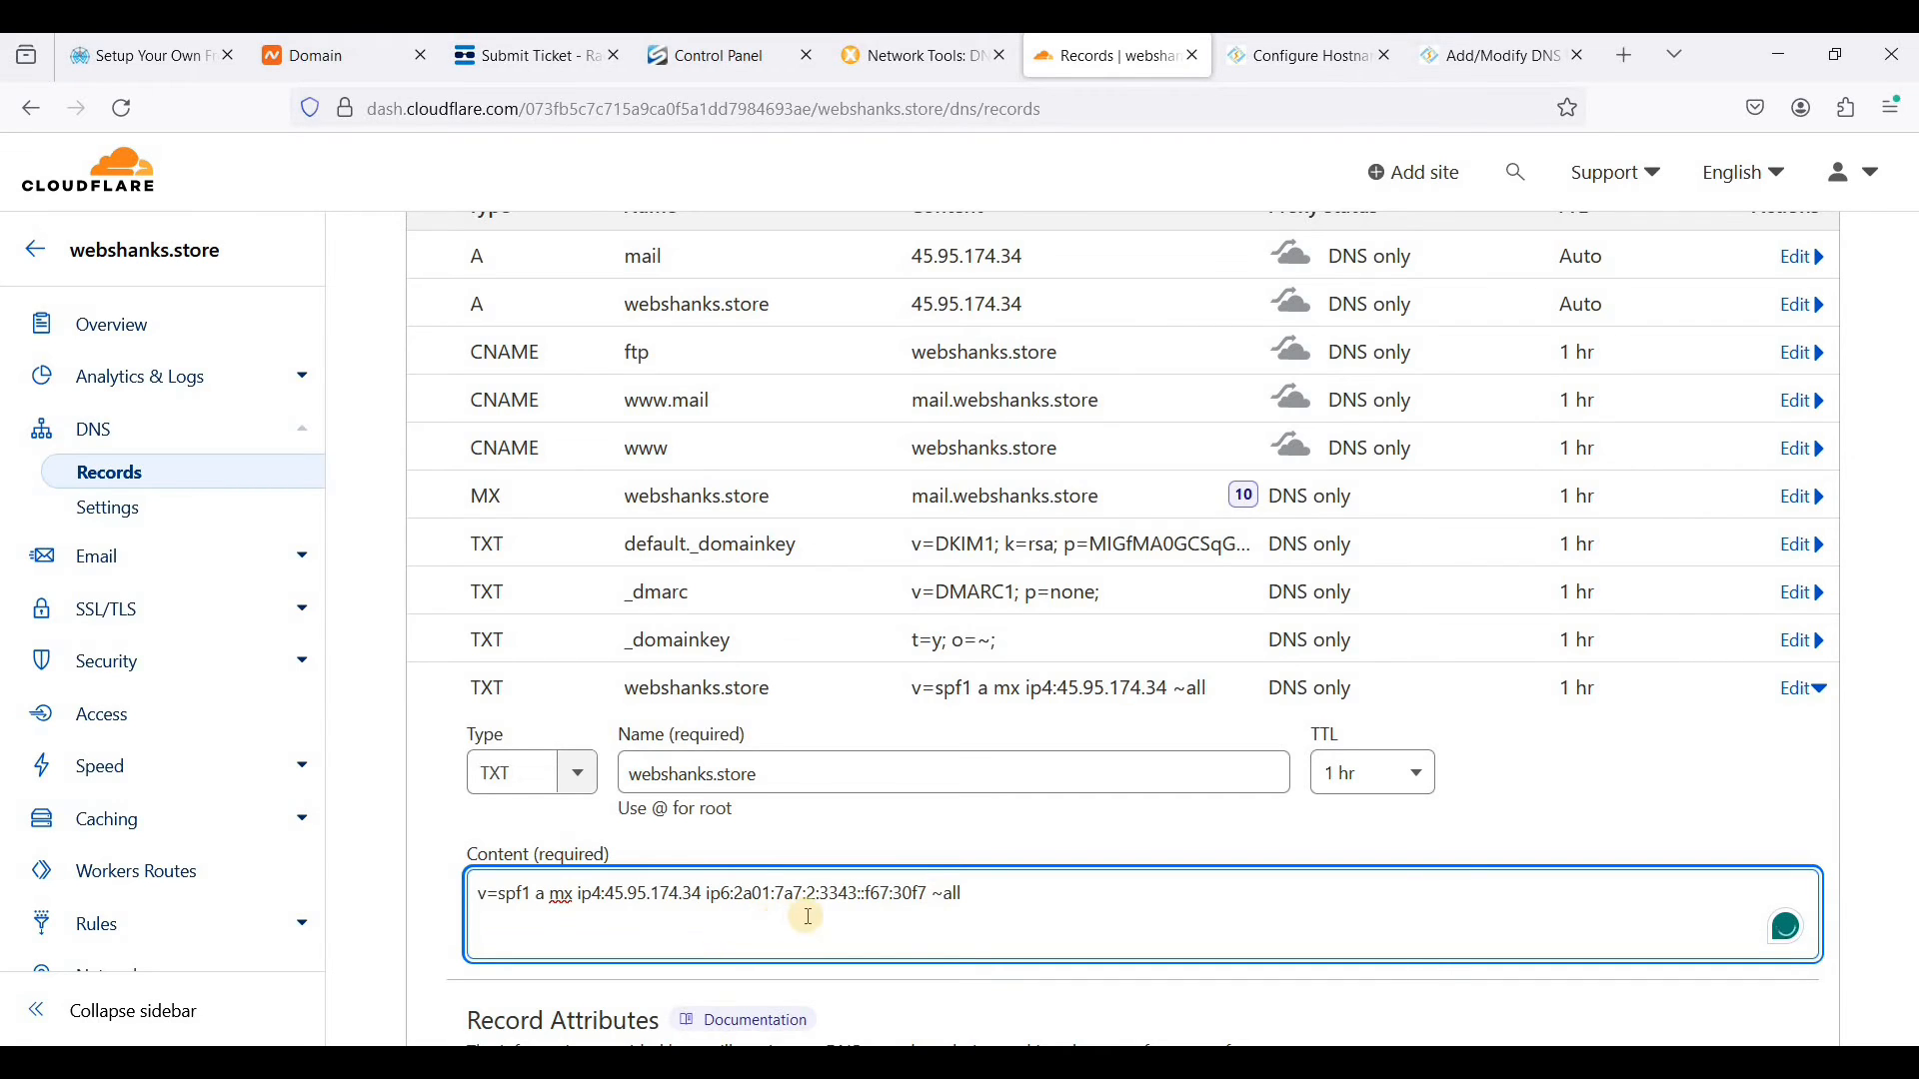
scroll(802, 909, down, 1)
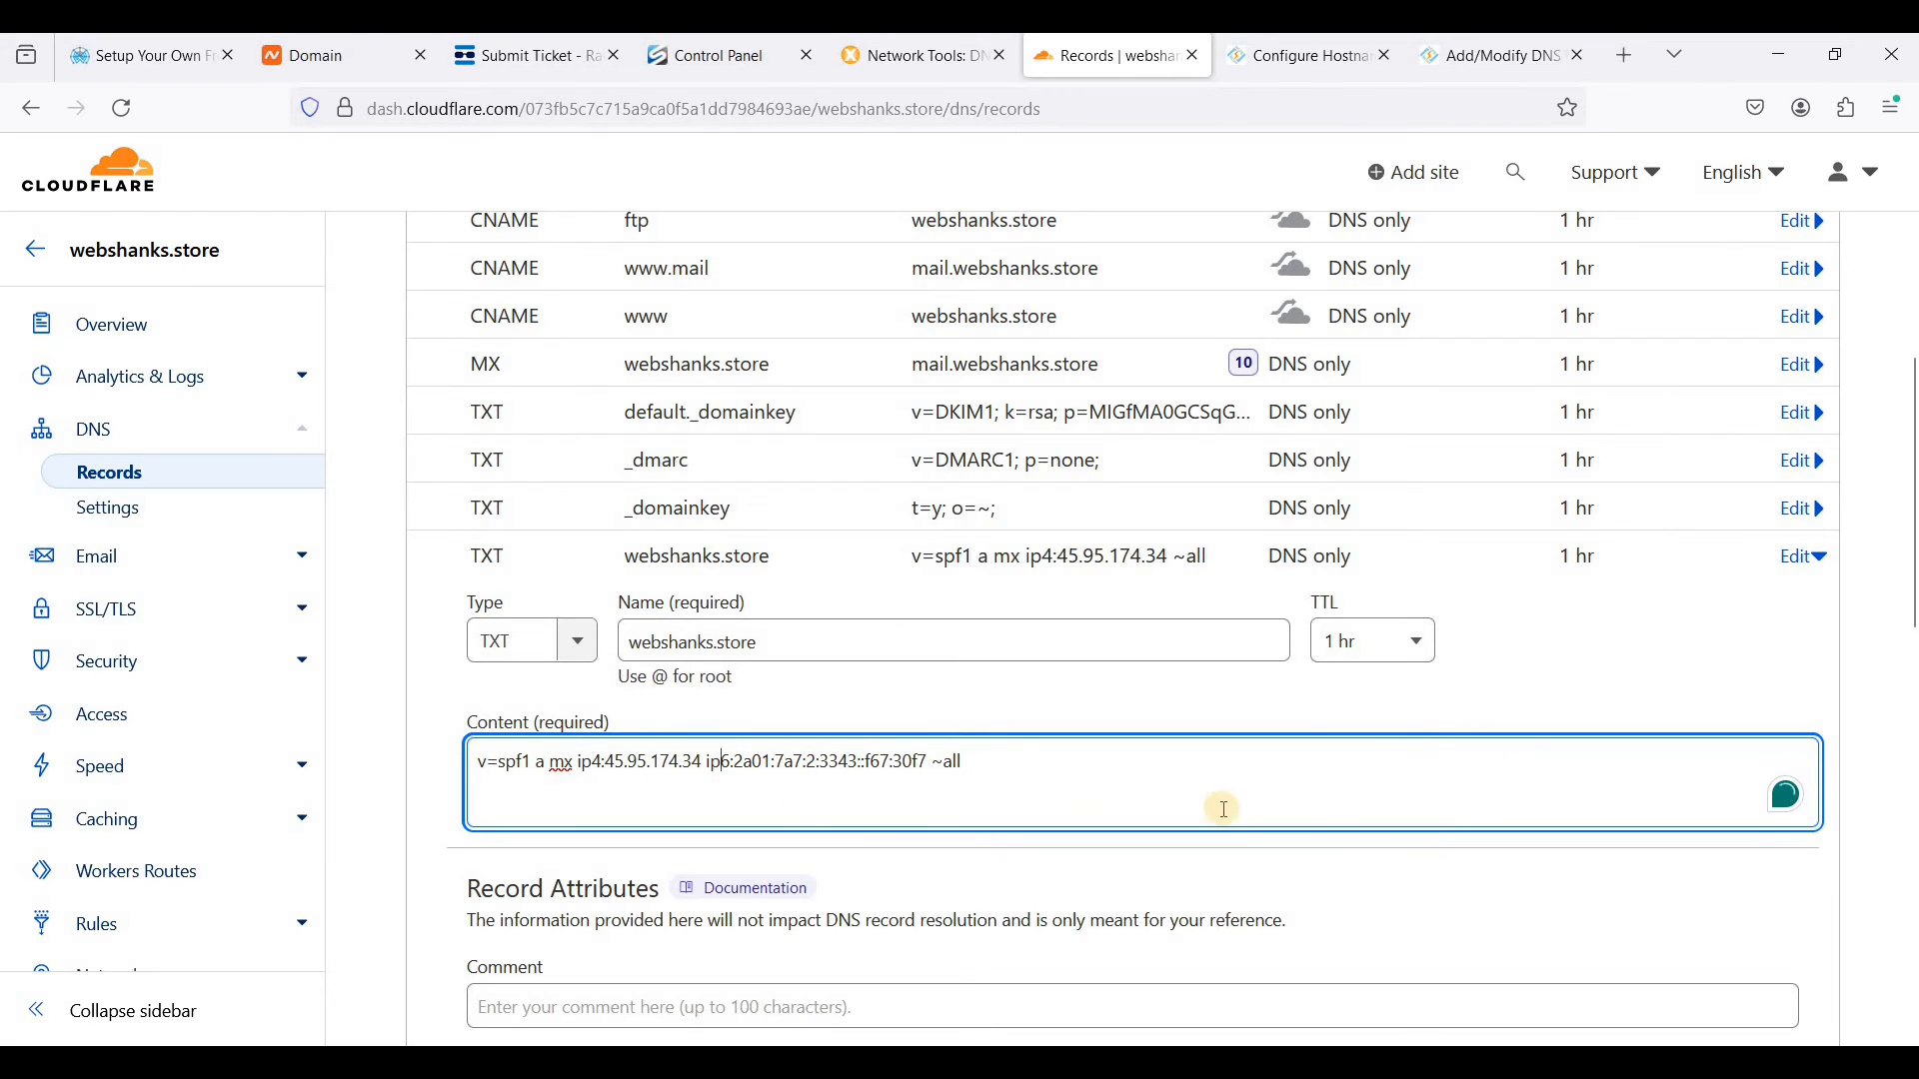
scroll(1355, 818, down, 2)
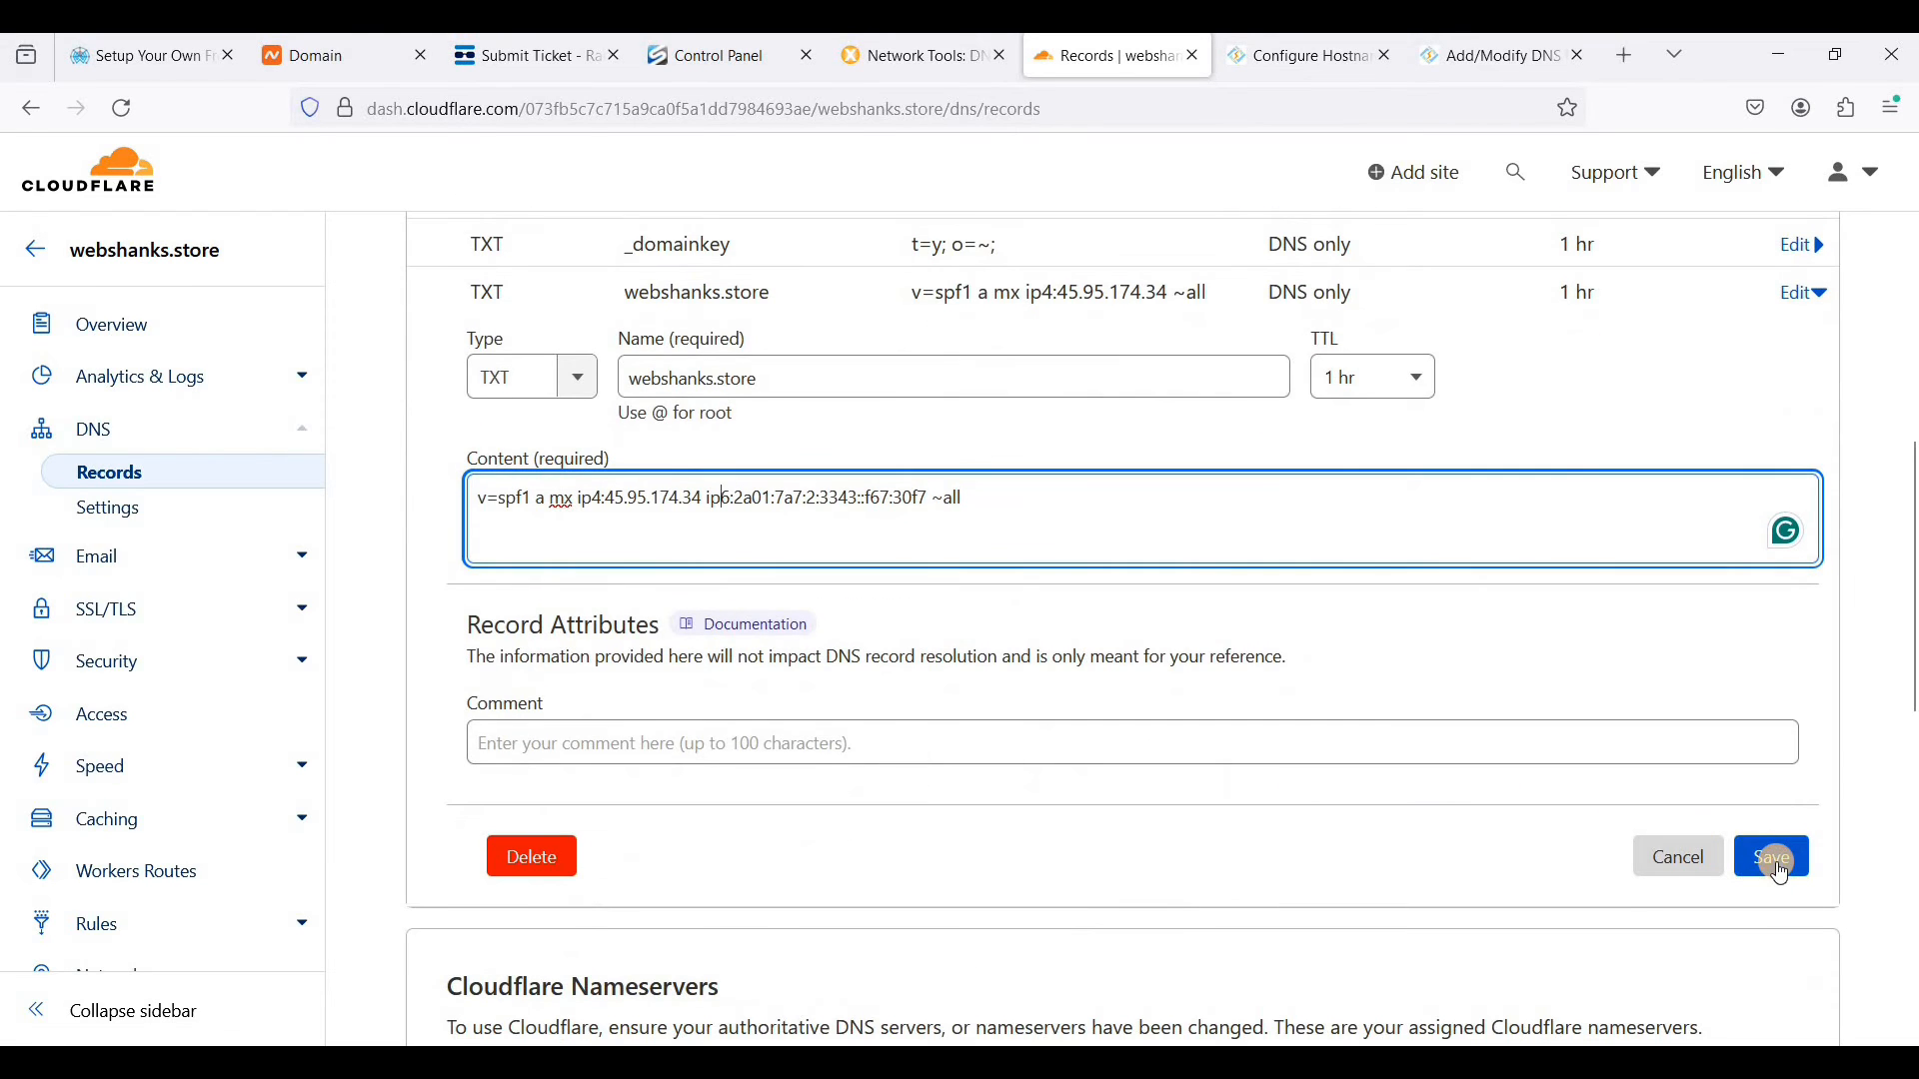
click(1778, 865)
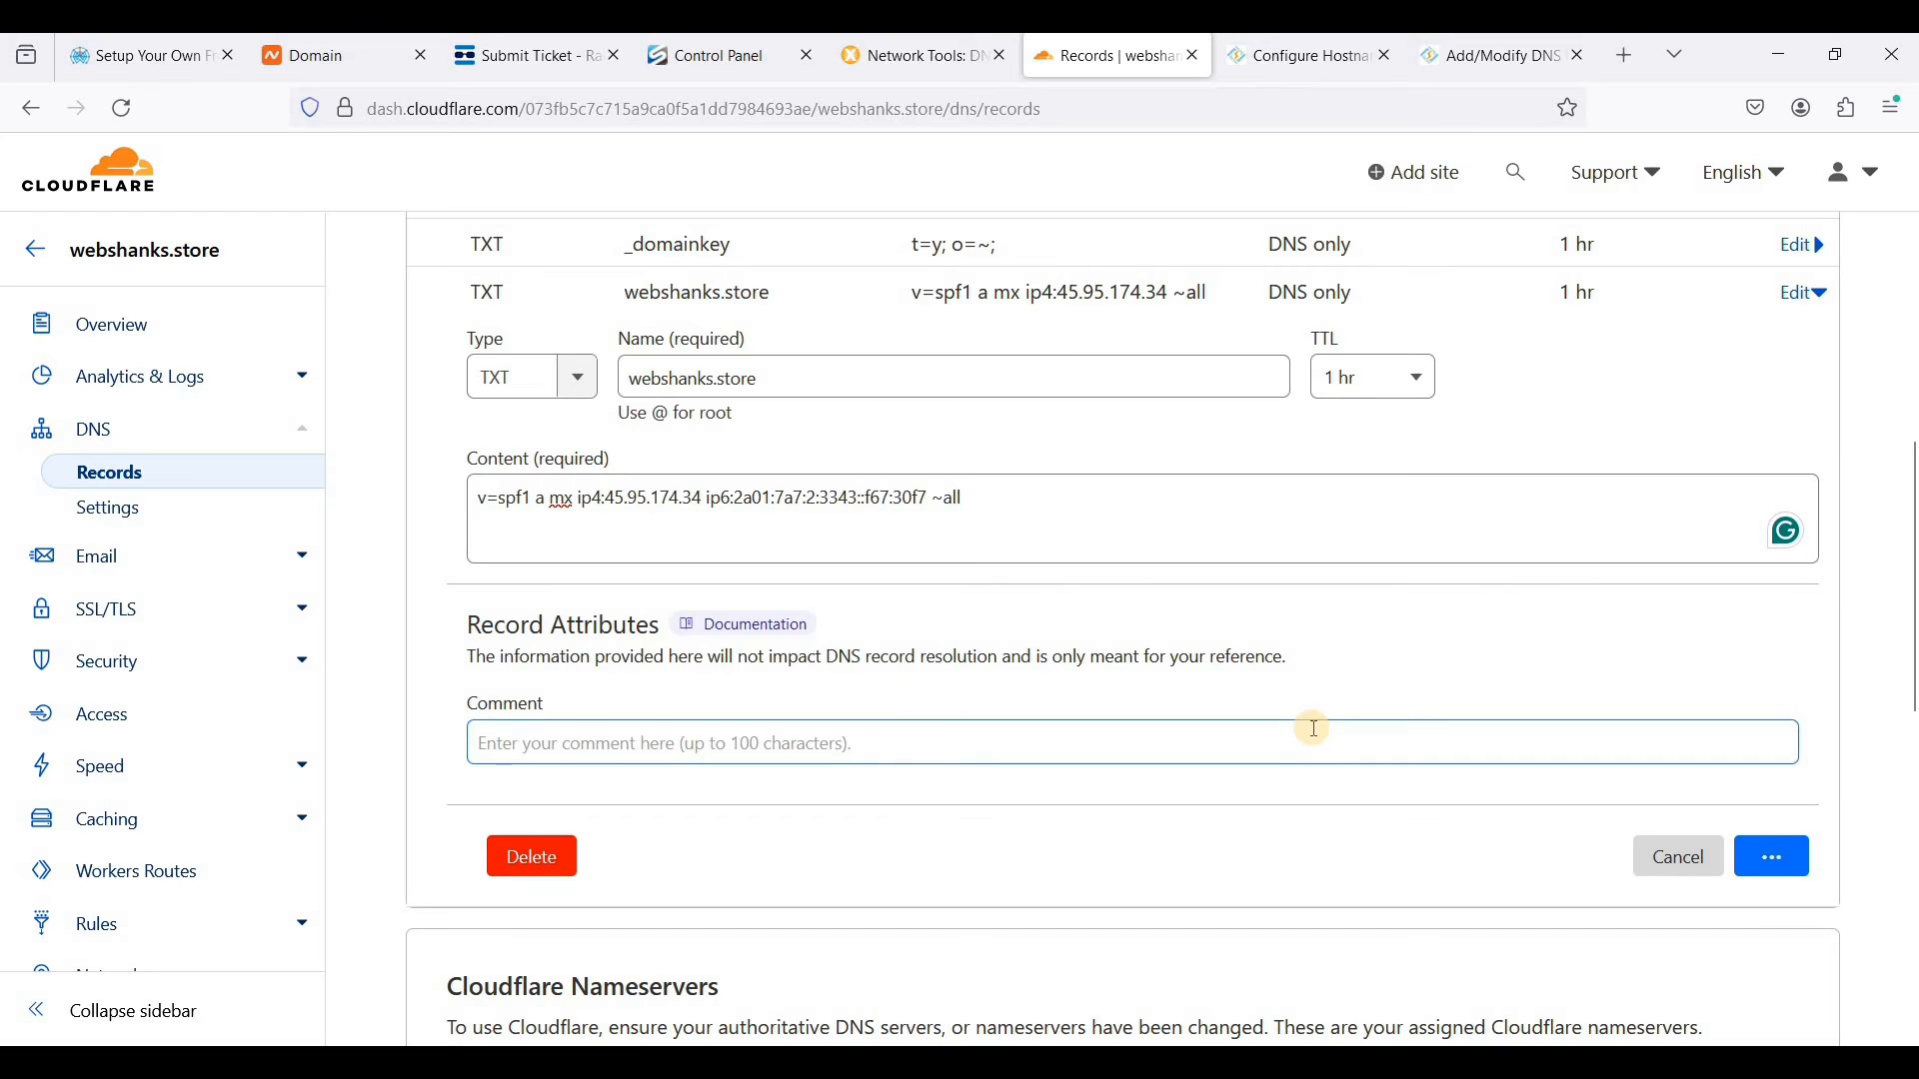
scroll(1307, 728, up, 5)
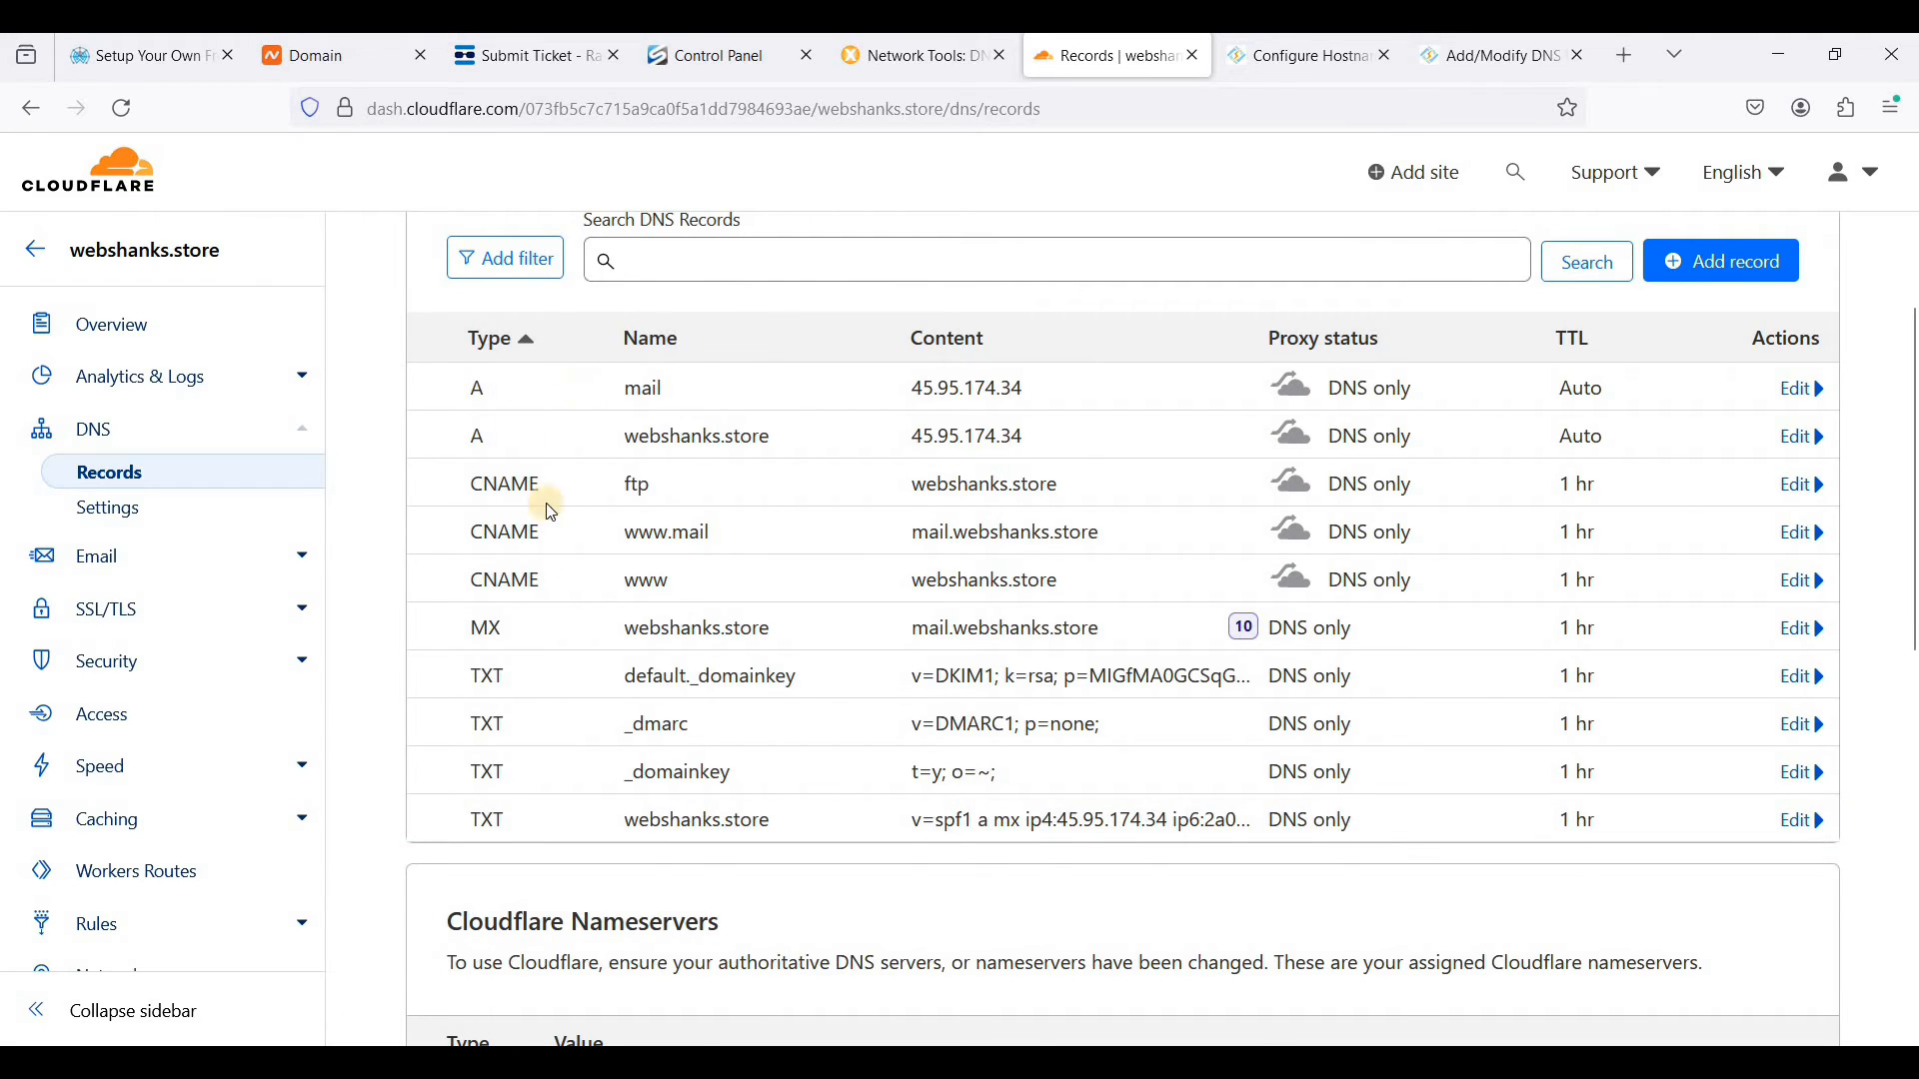
scroll(729, 612, up, 2)
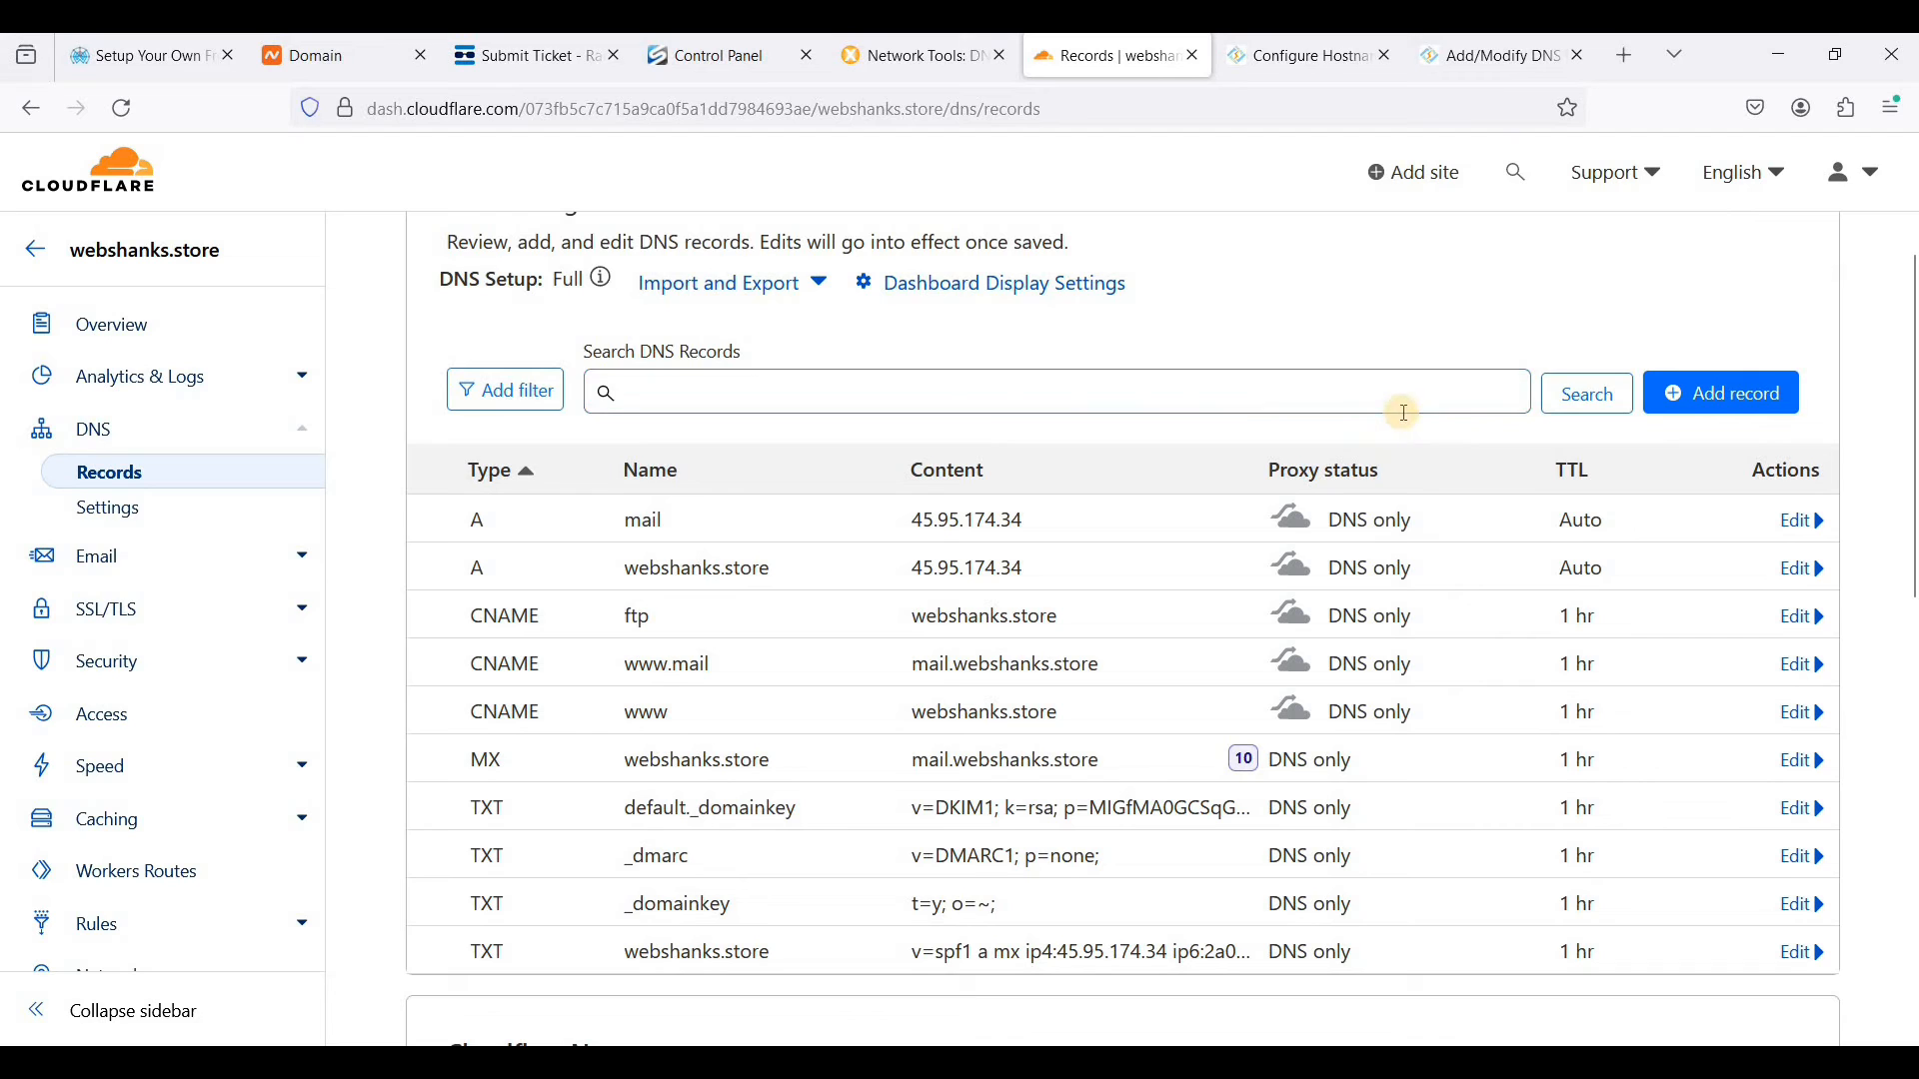
- Close the hostname configuration page, switch to CyberPanel and open its webmail
click(1384, 56)
click(1306, 60)
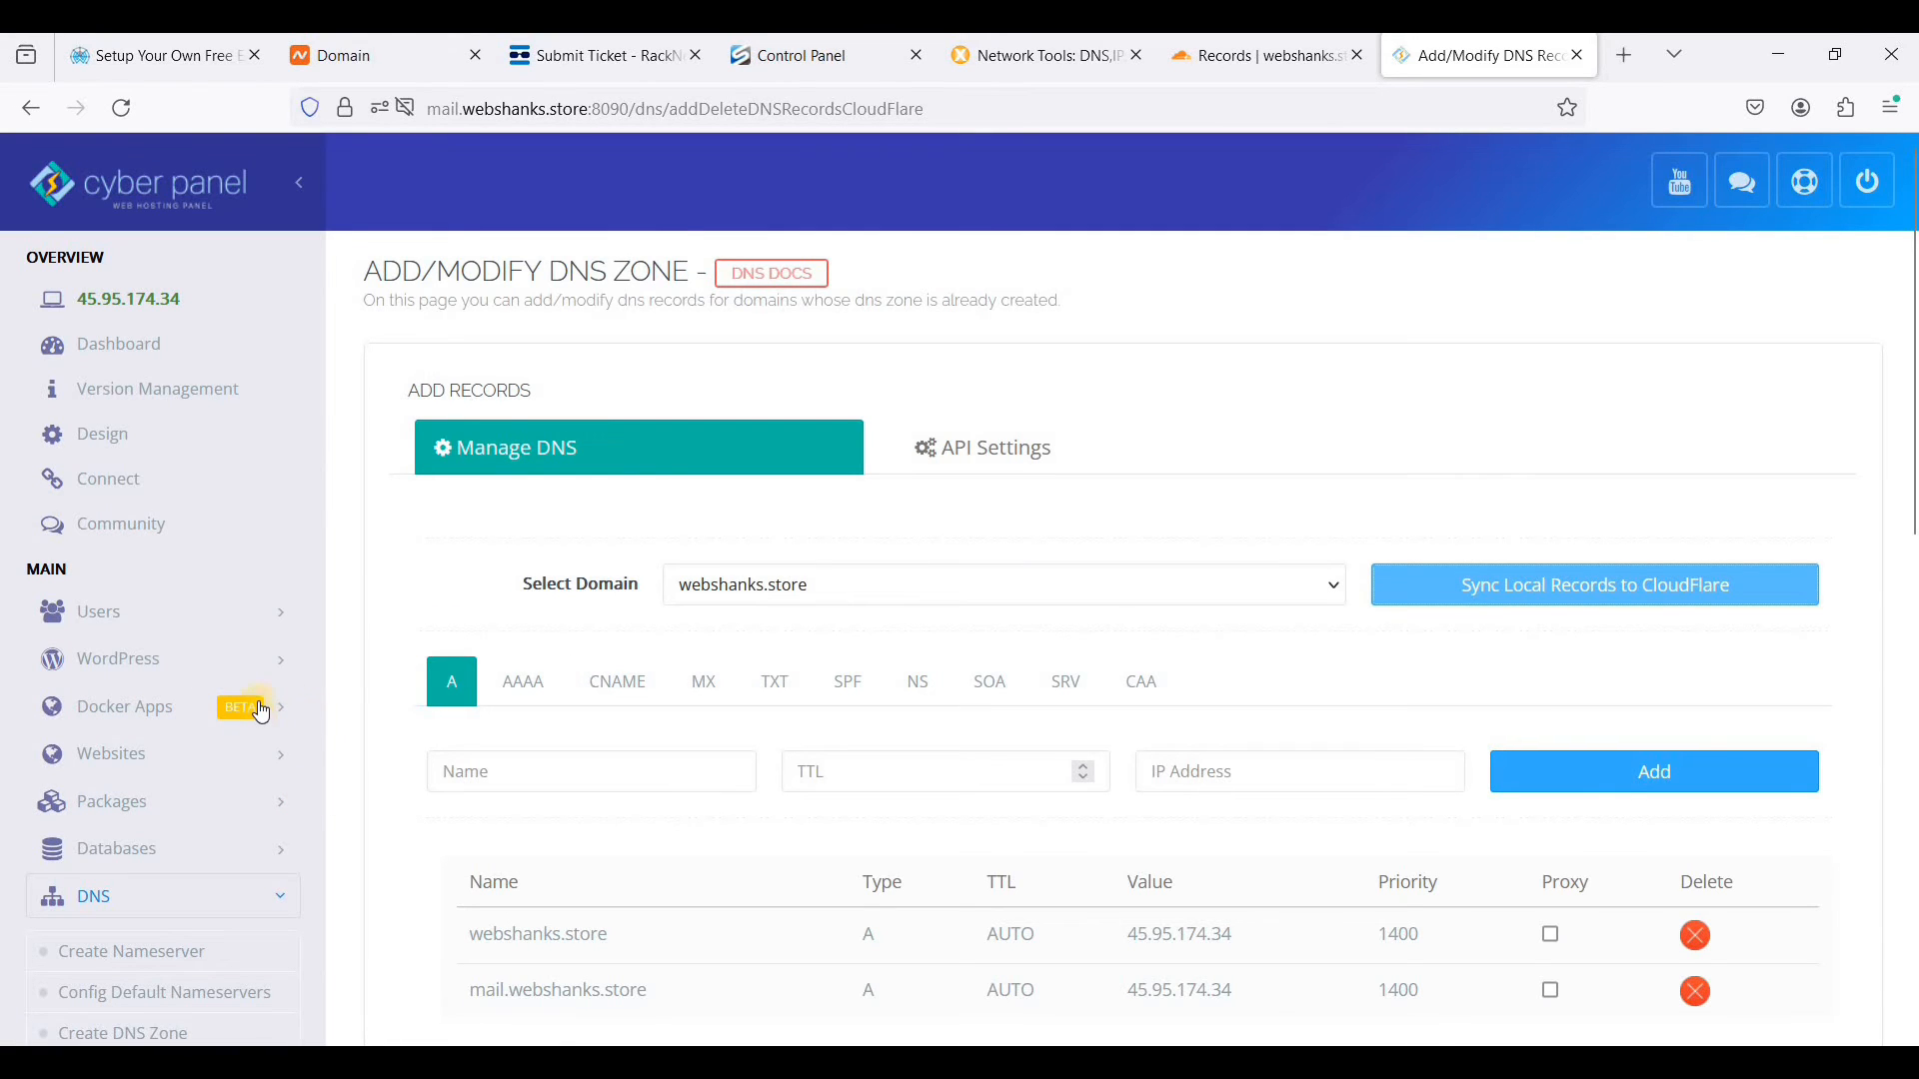
scroll(265, 722, down, 4)
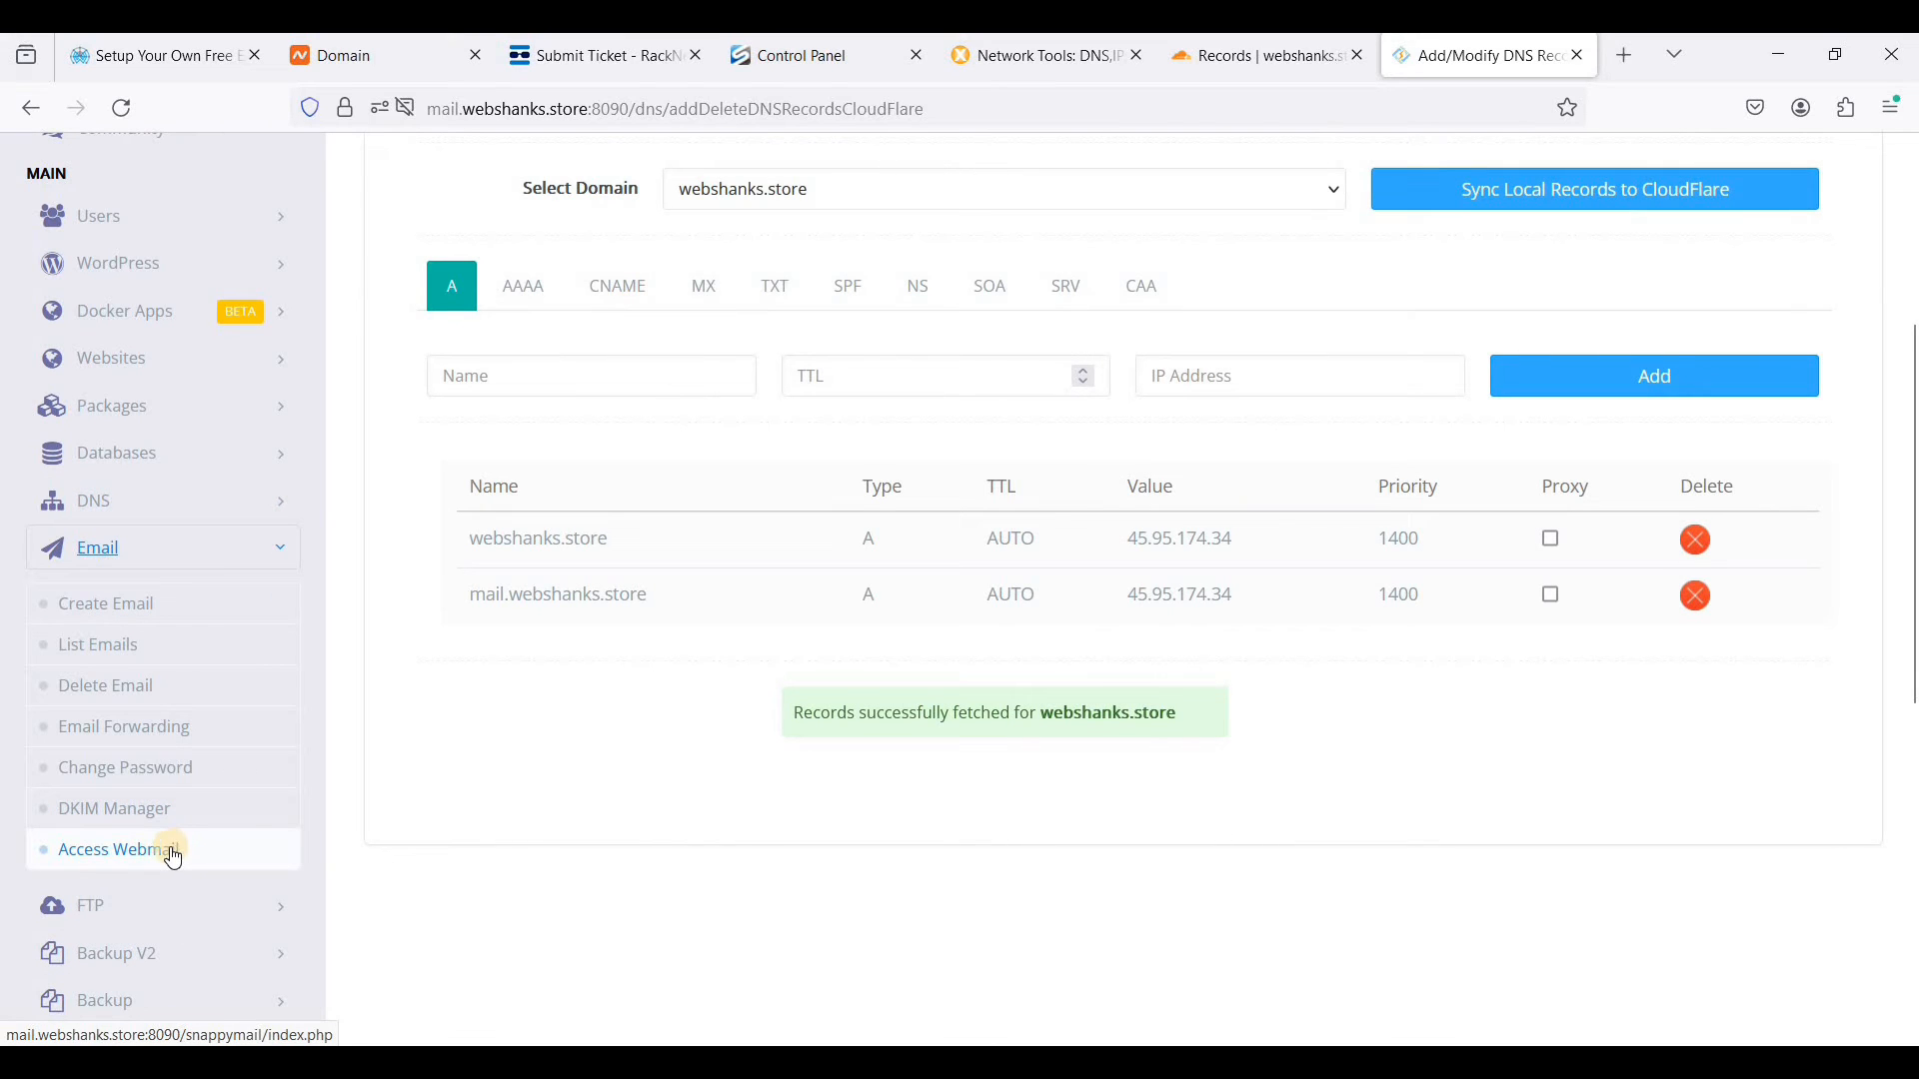
click(172, 862)
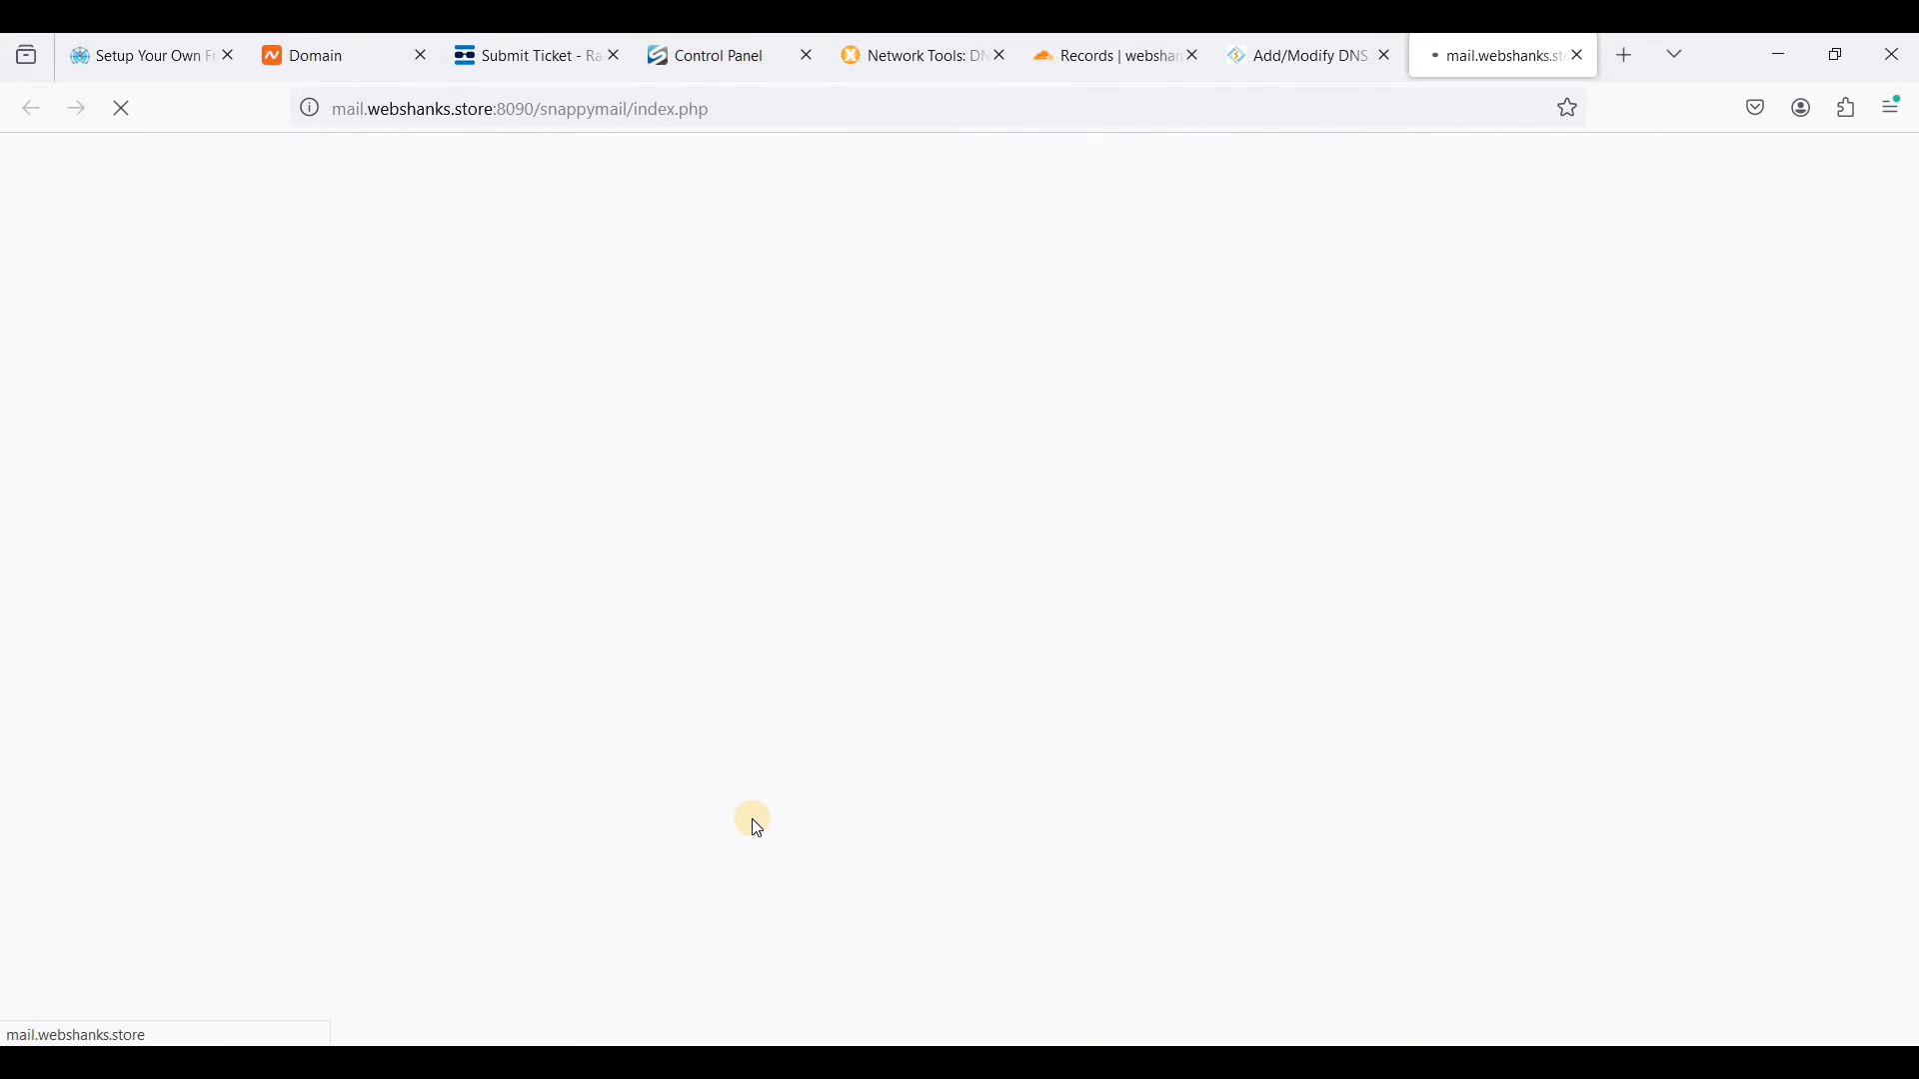
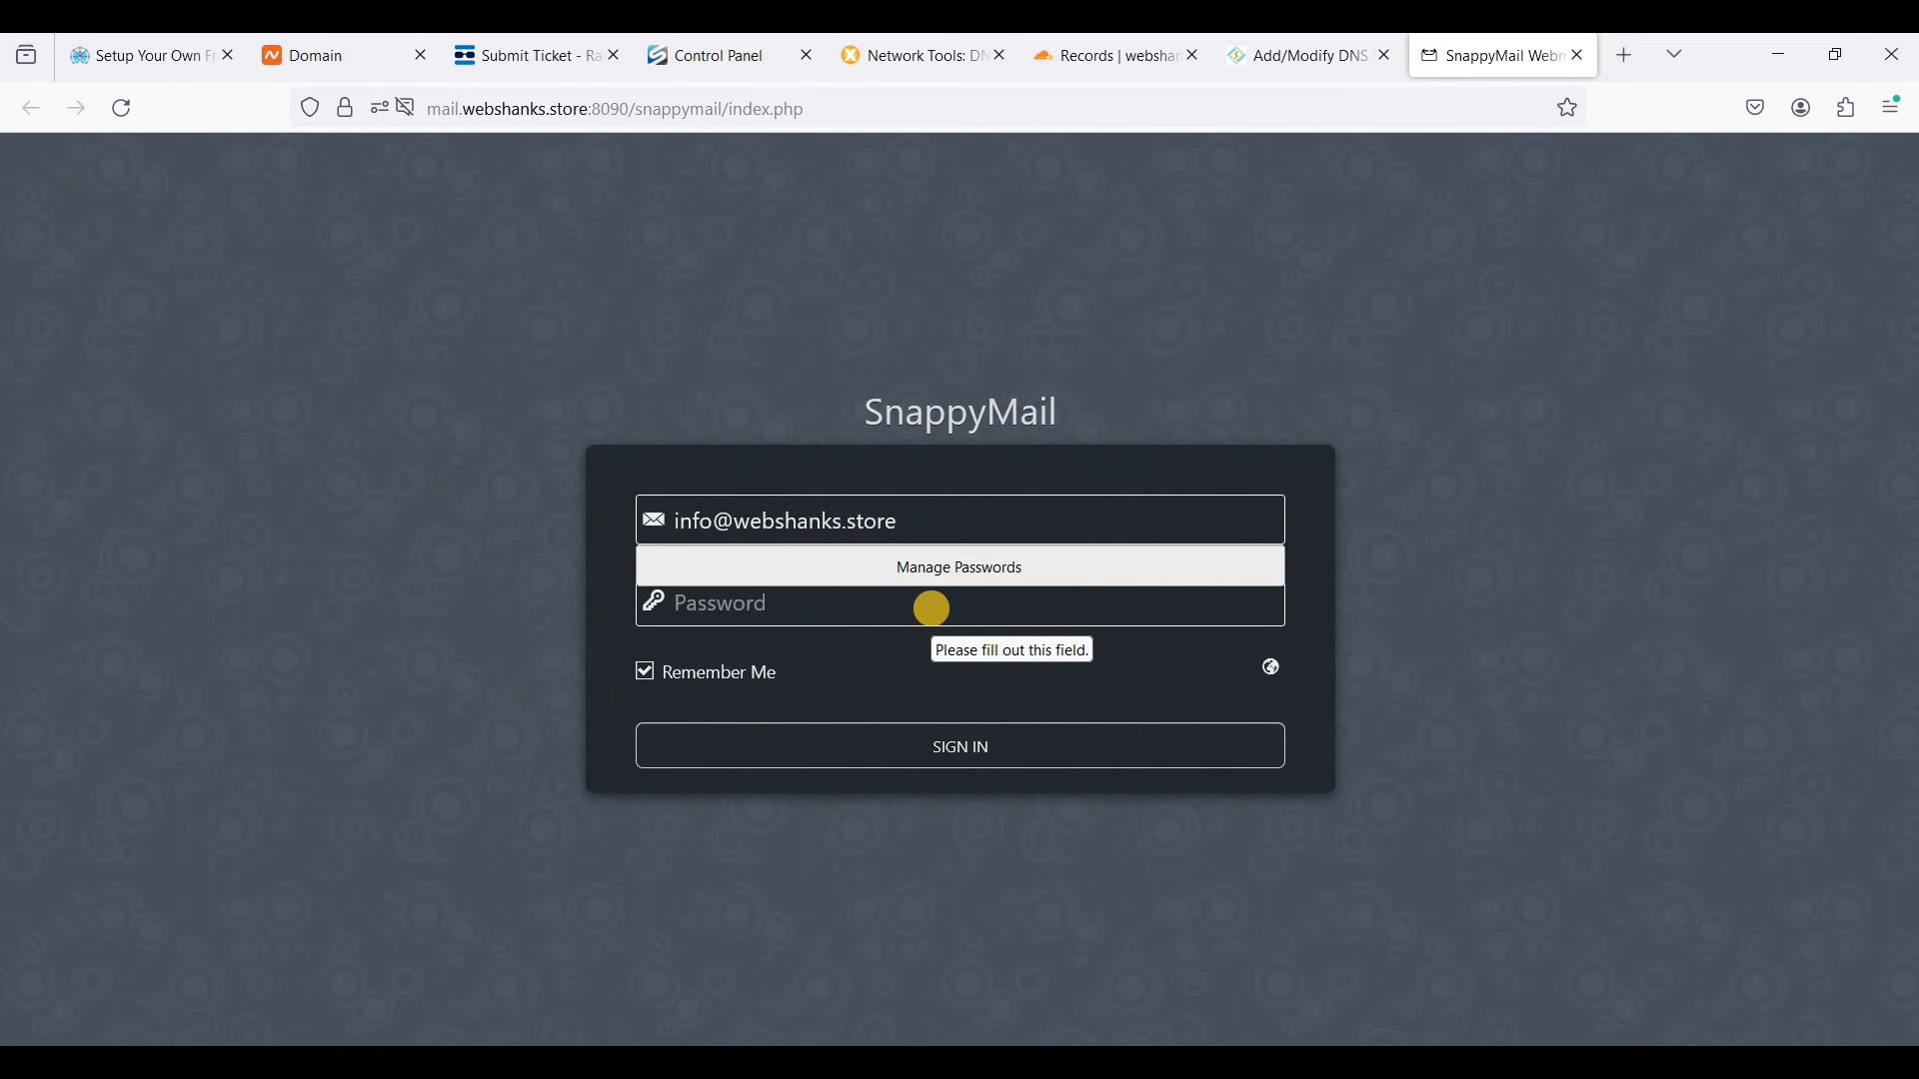
- Fill in the info mailbox's password, sign in to SnappyMail and dismiss the offer to save the password
key(Down)
key(Return)
click(993, 740)
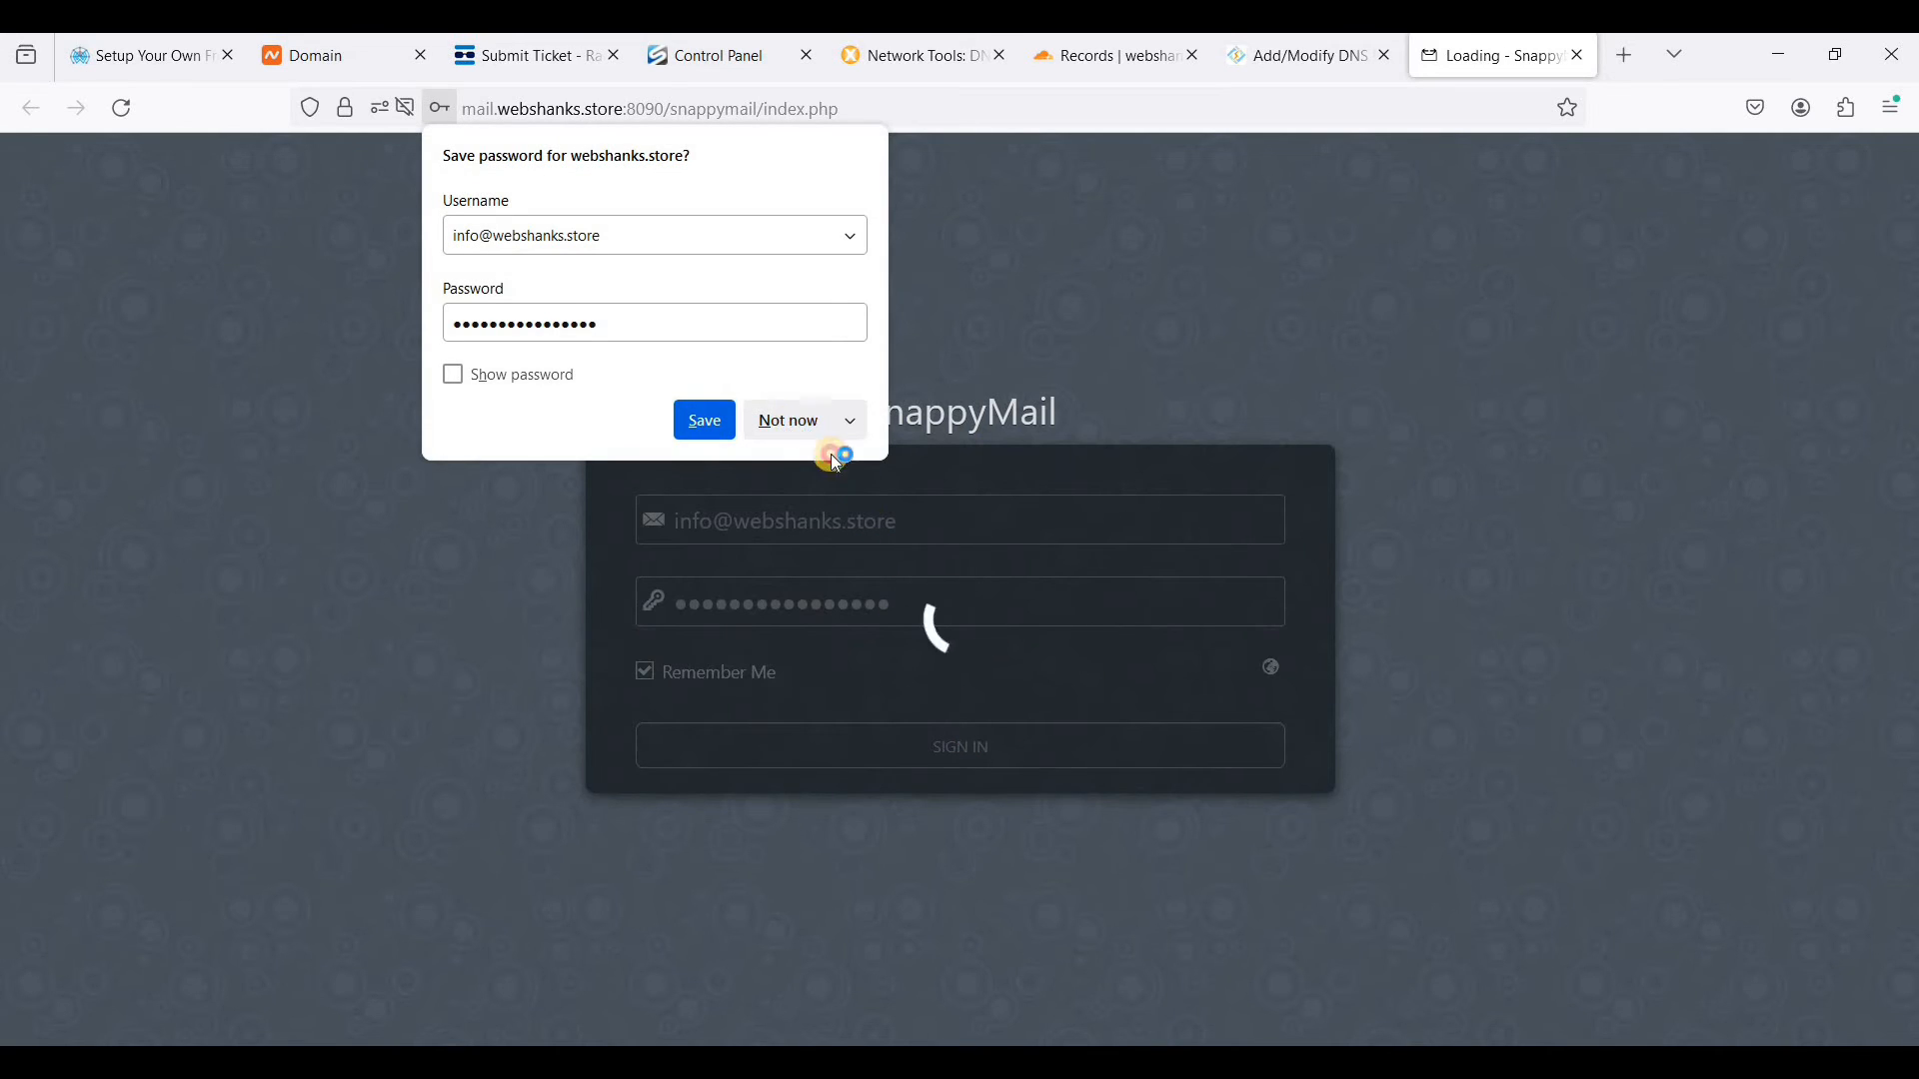
click(837, 460)
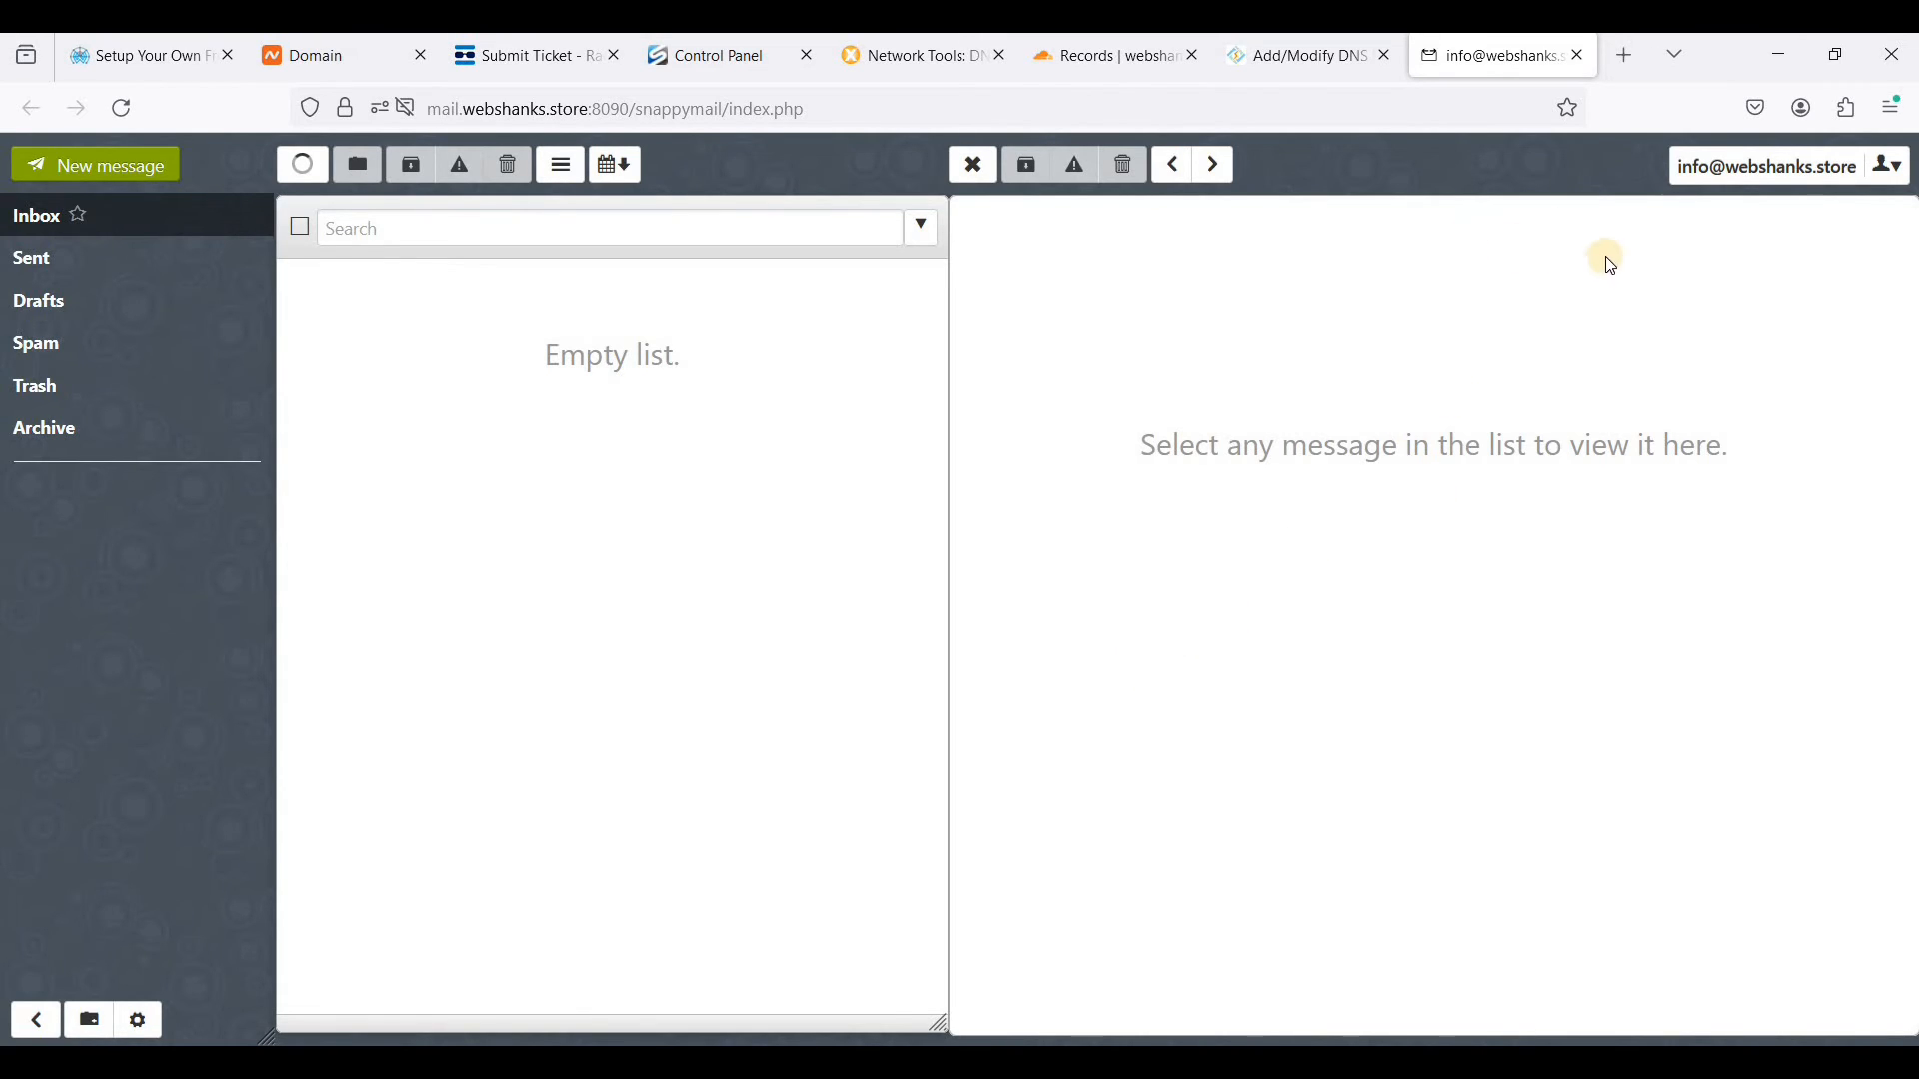
- Open mail-tester.com in a new tab, copy its test address, and address a new SnappyMail message to it
click(1629, 62)
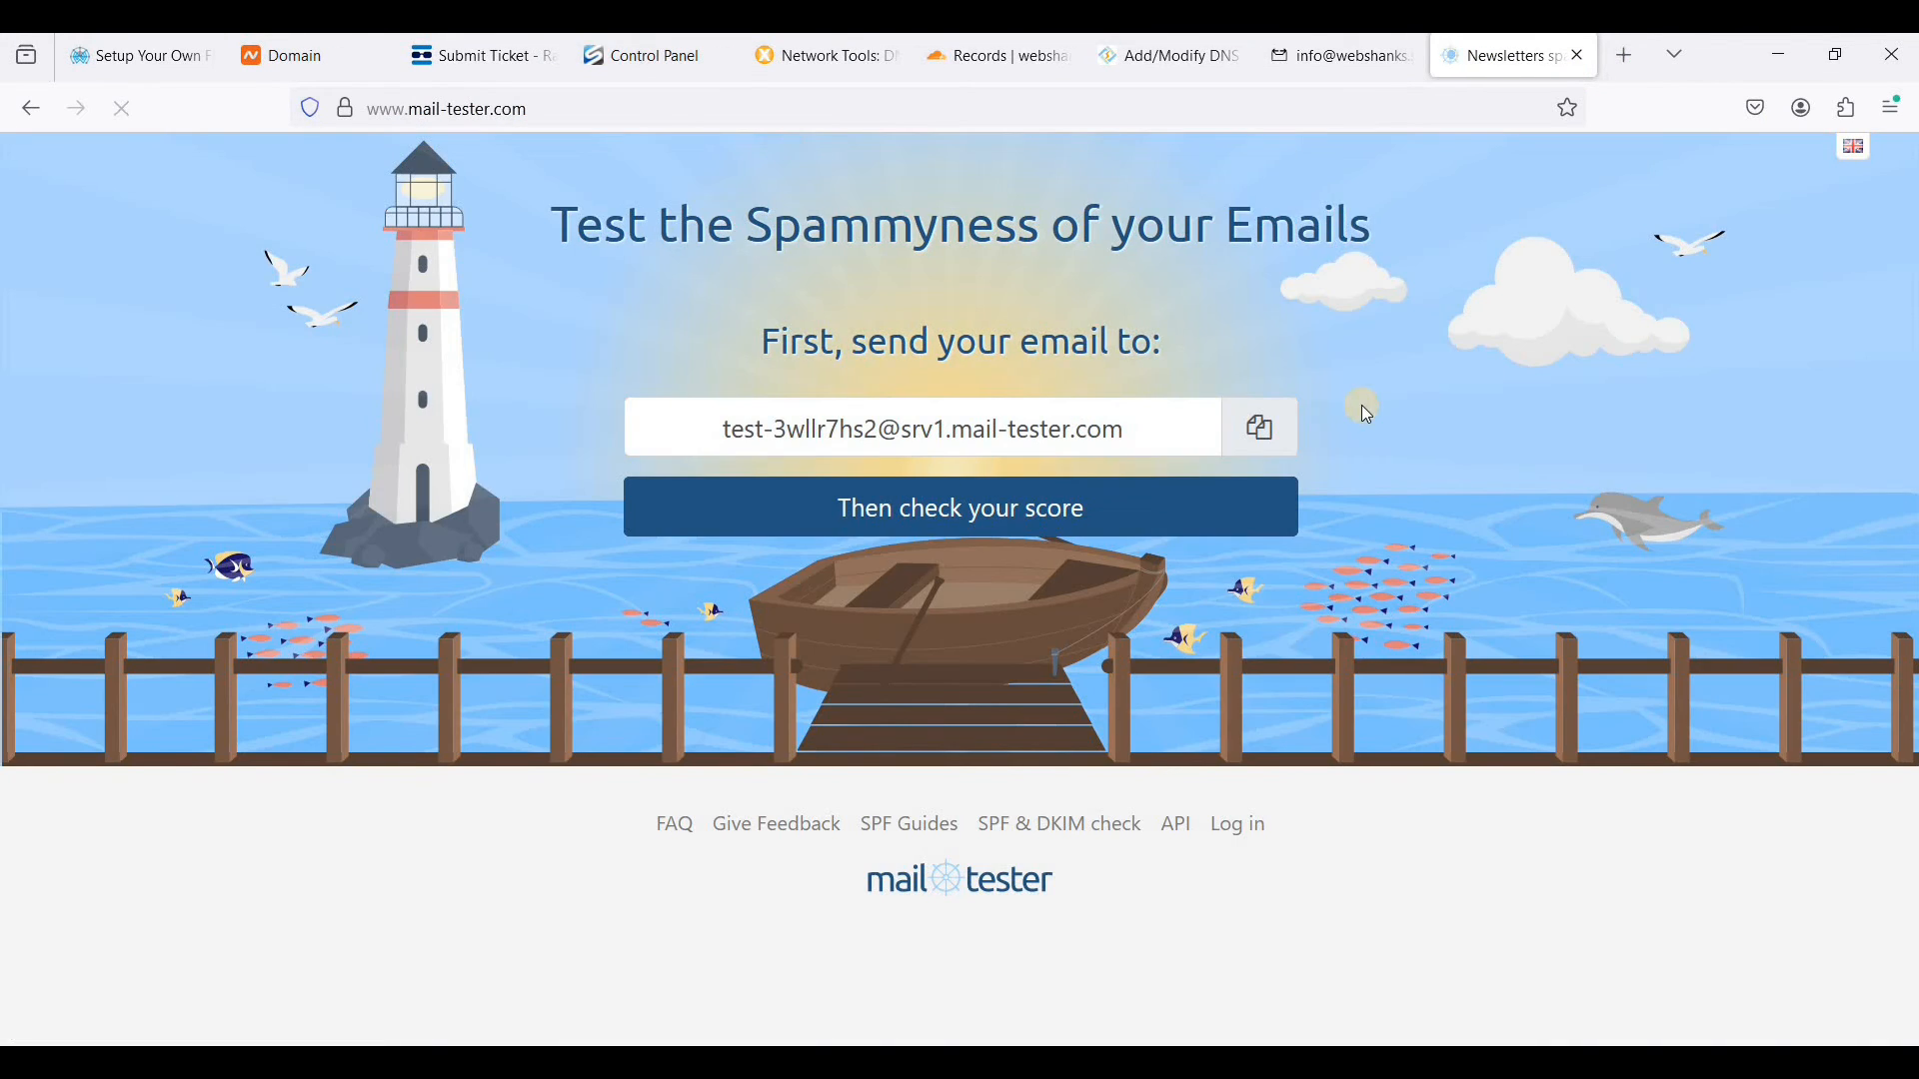
click(1267, 438)
key(ctrl+c)
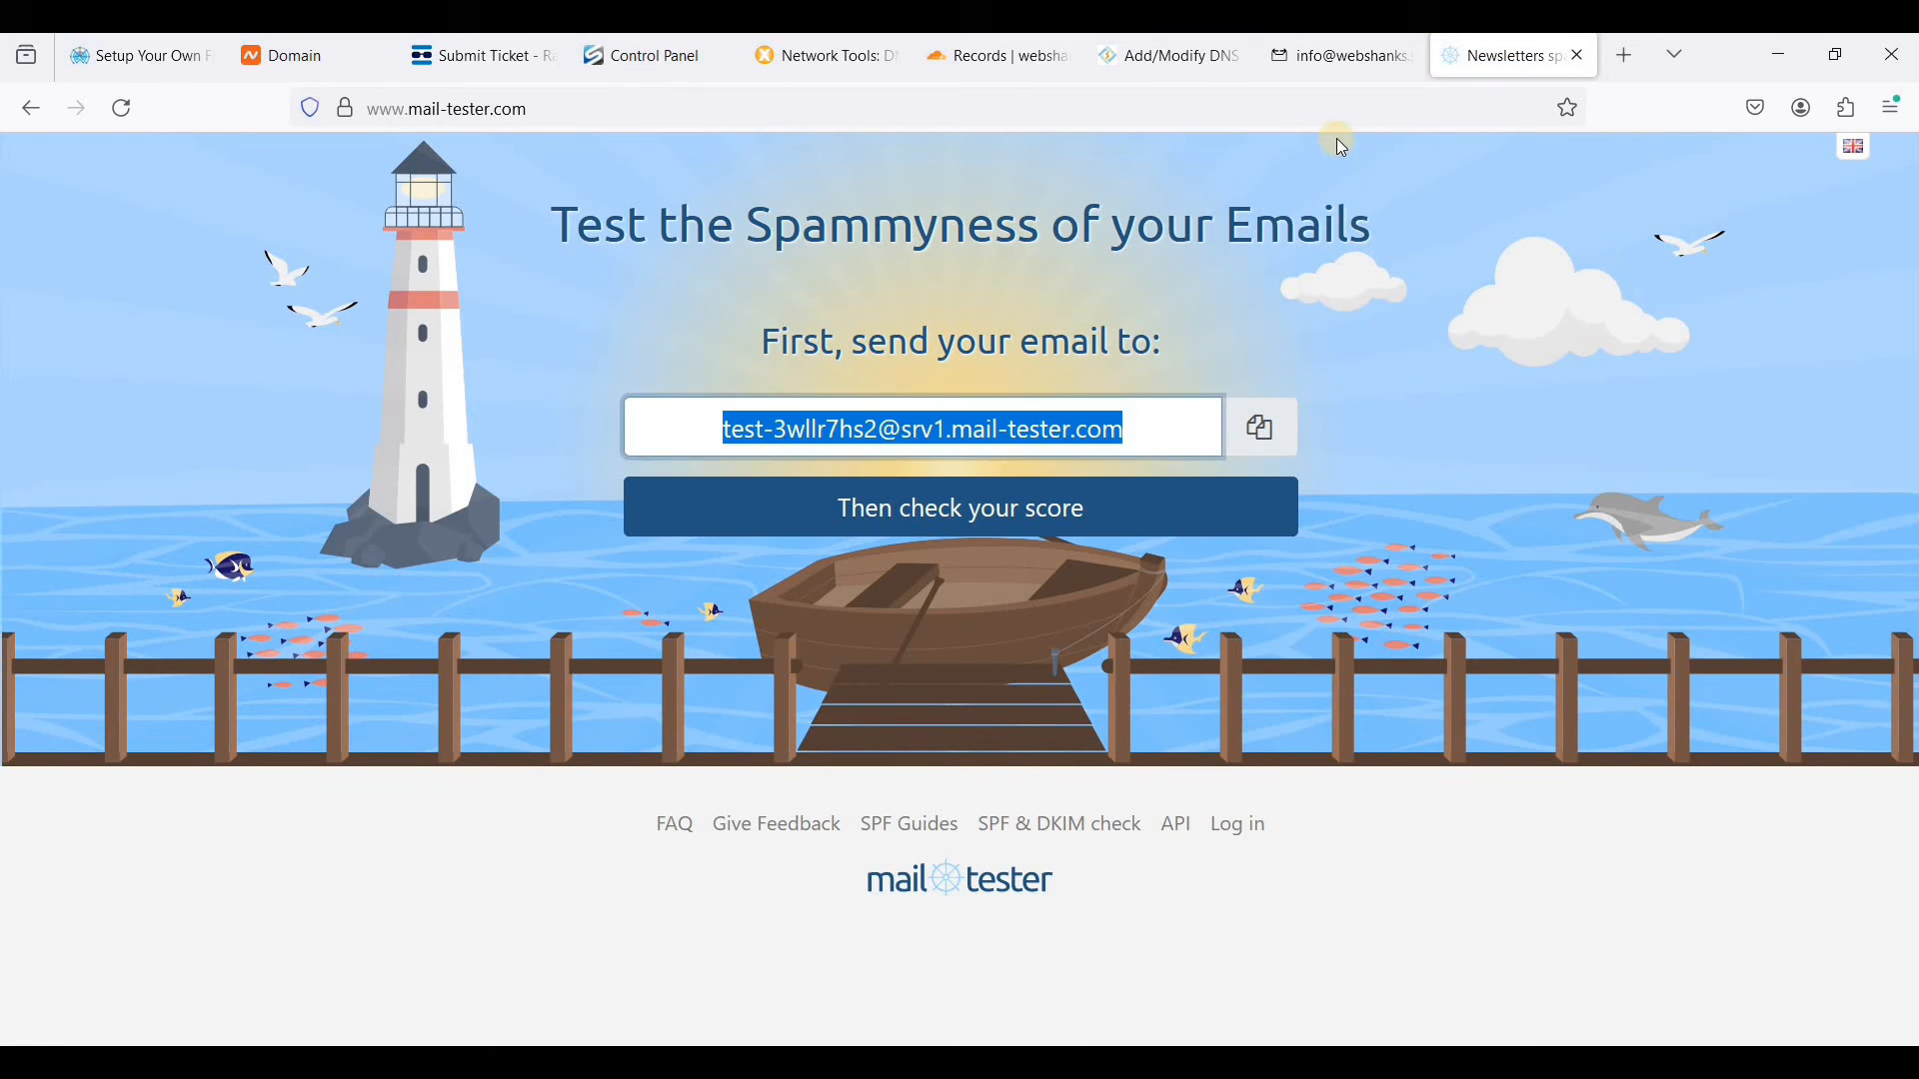
click(1322, 74)
click(128, 178)
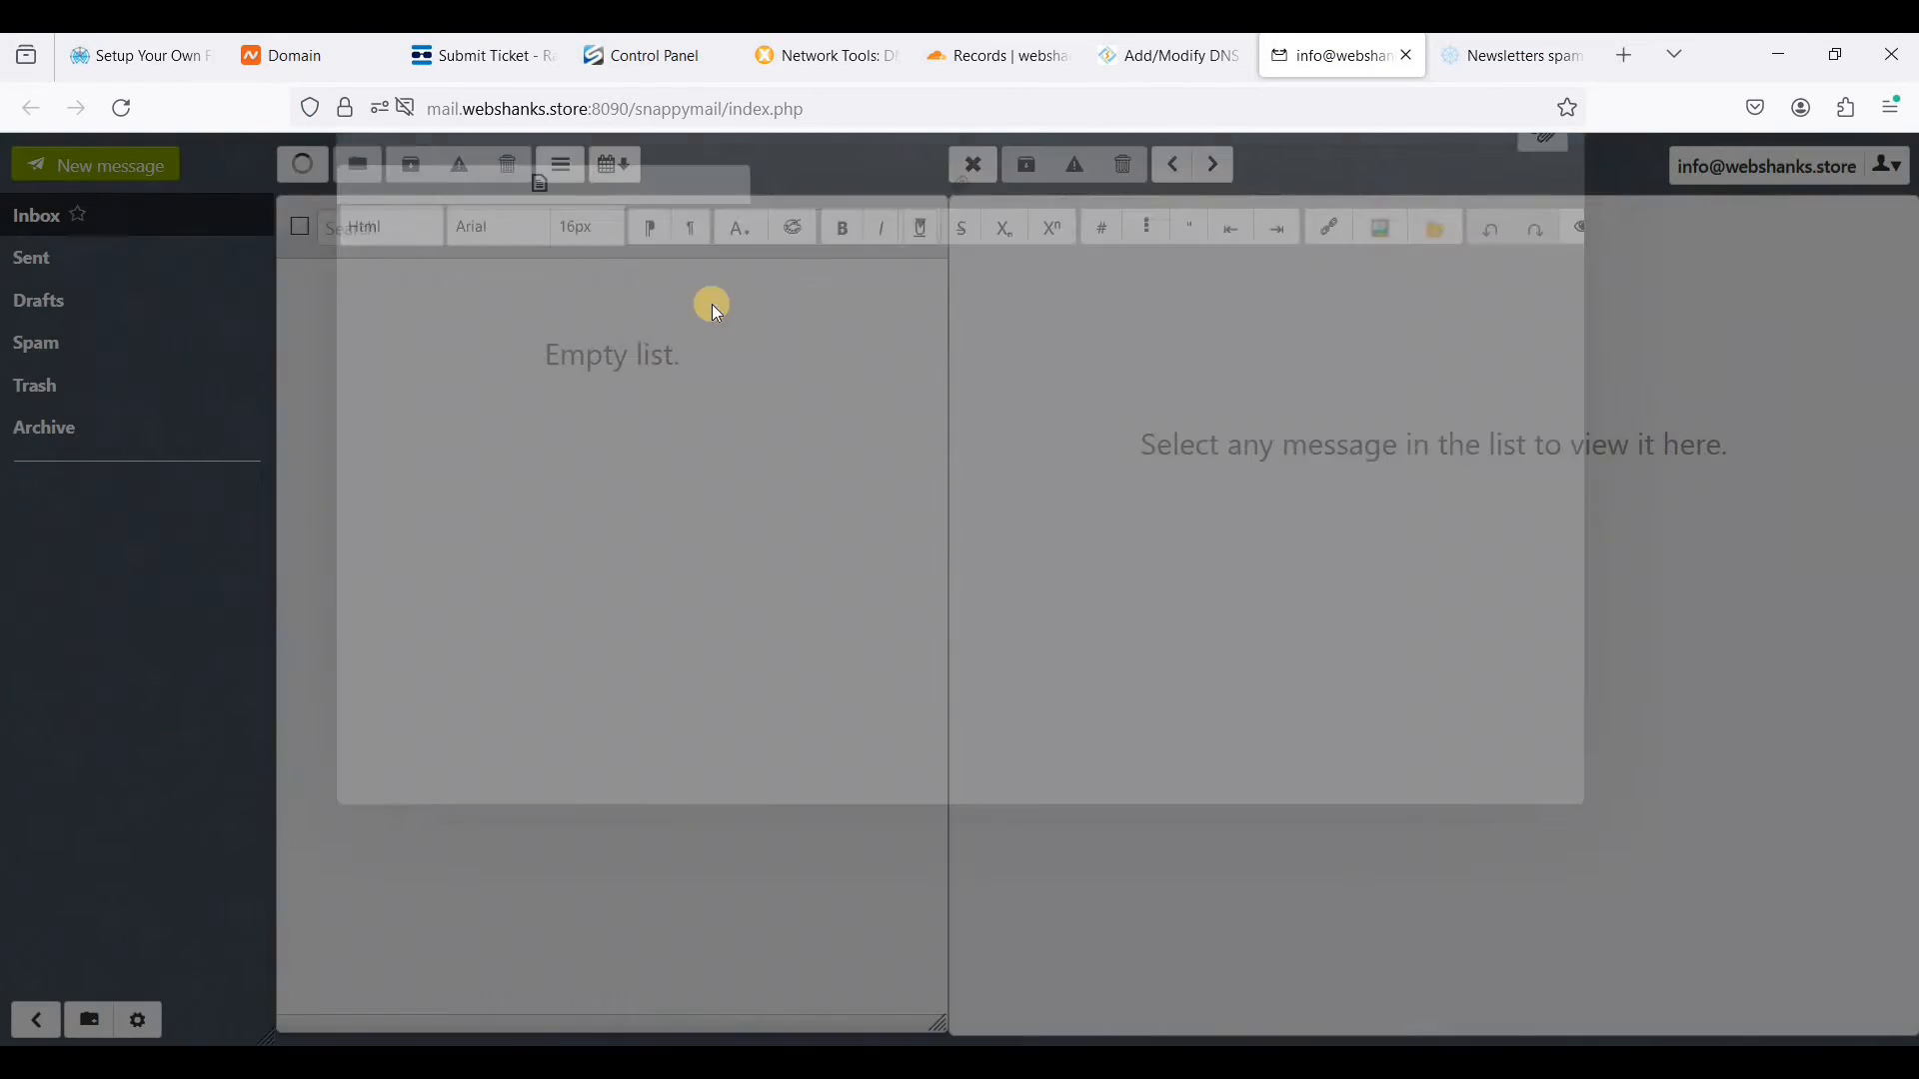
key(ctrl+v)
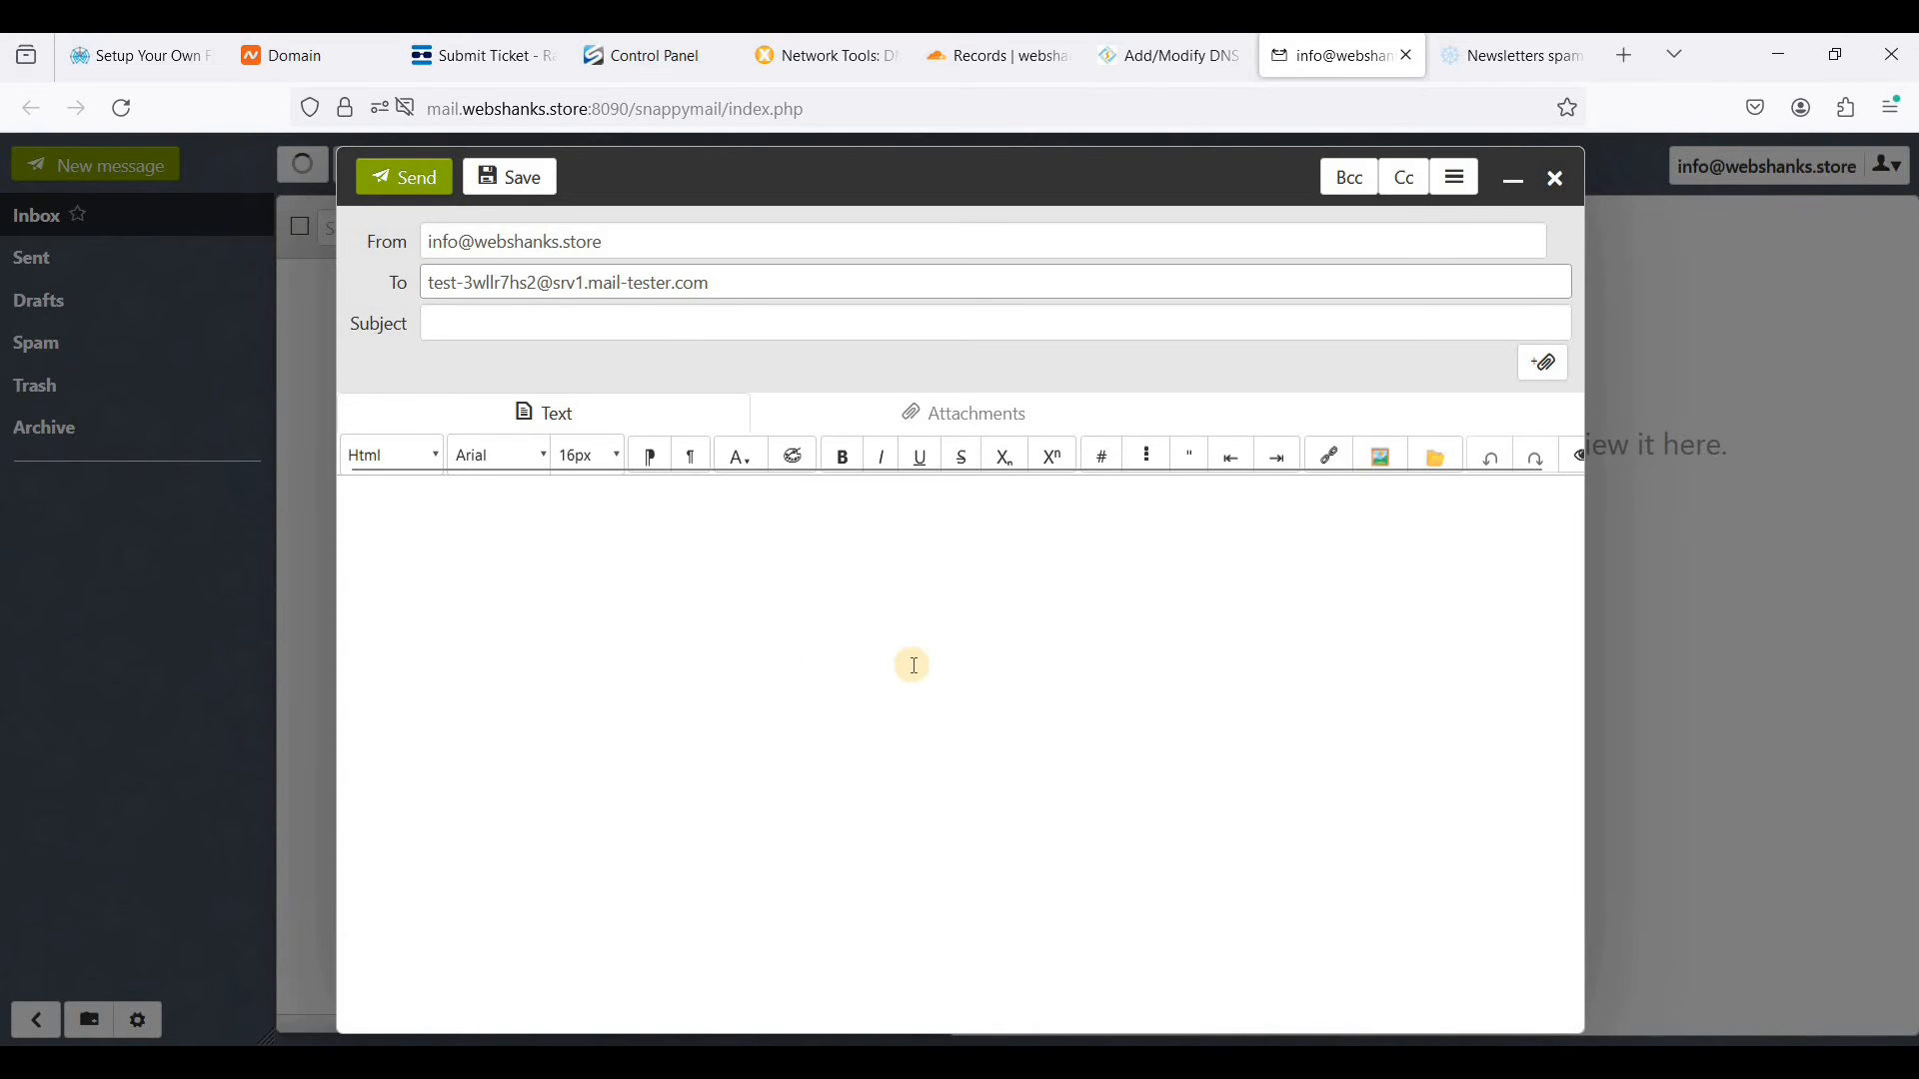
- Copy the heading "Join Us for a Weekend Birthday Bash!" from the Notepad draft into the message subject
click(1246, 1061)
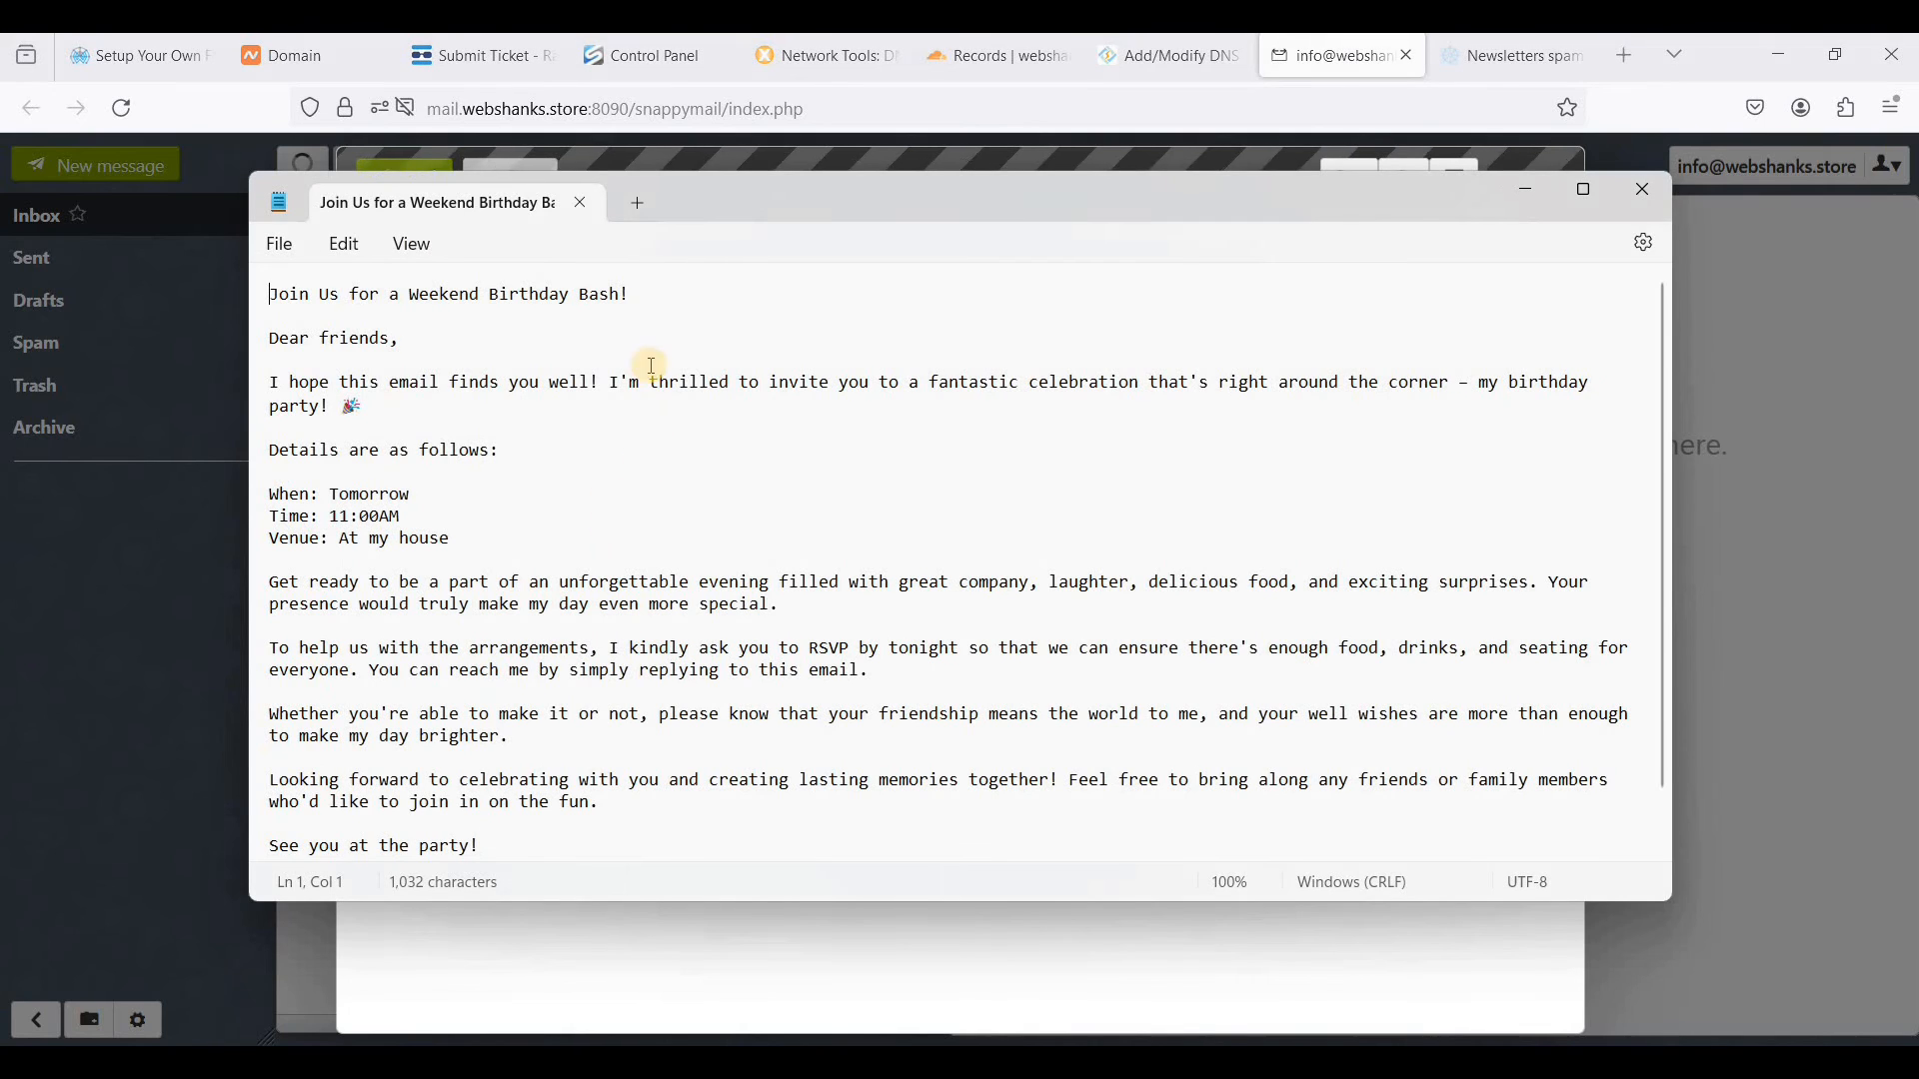
drag(632, 295, 268, 296)
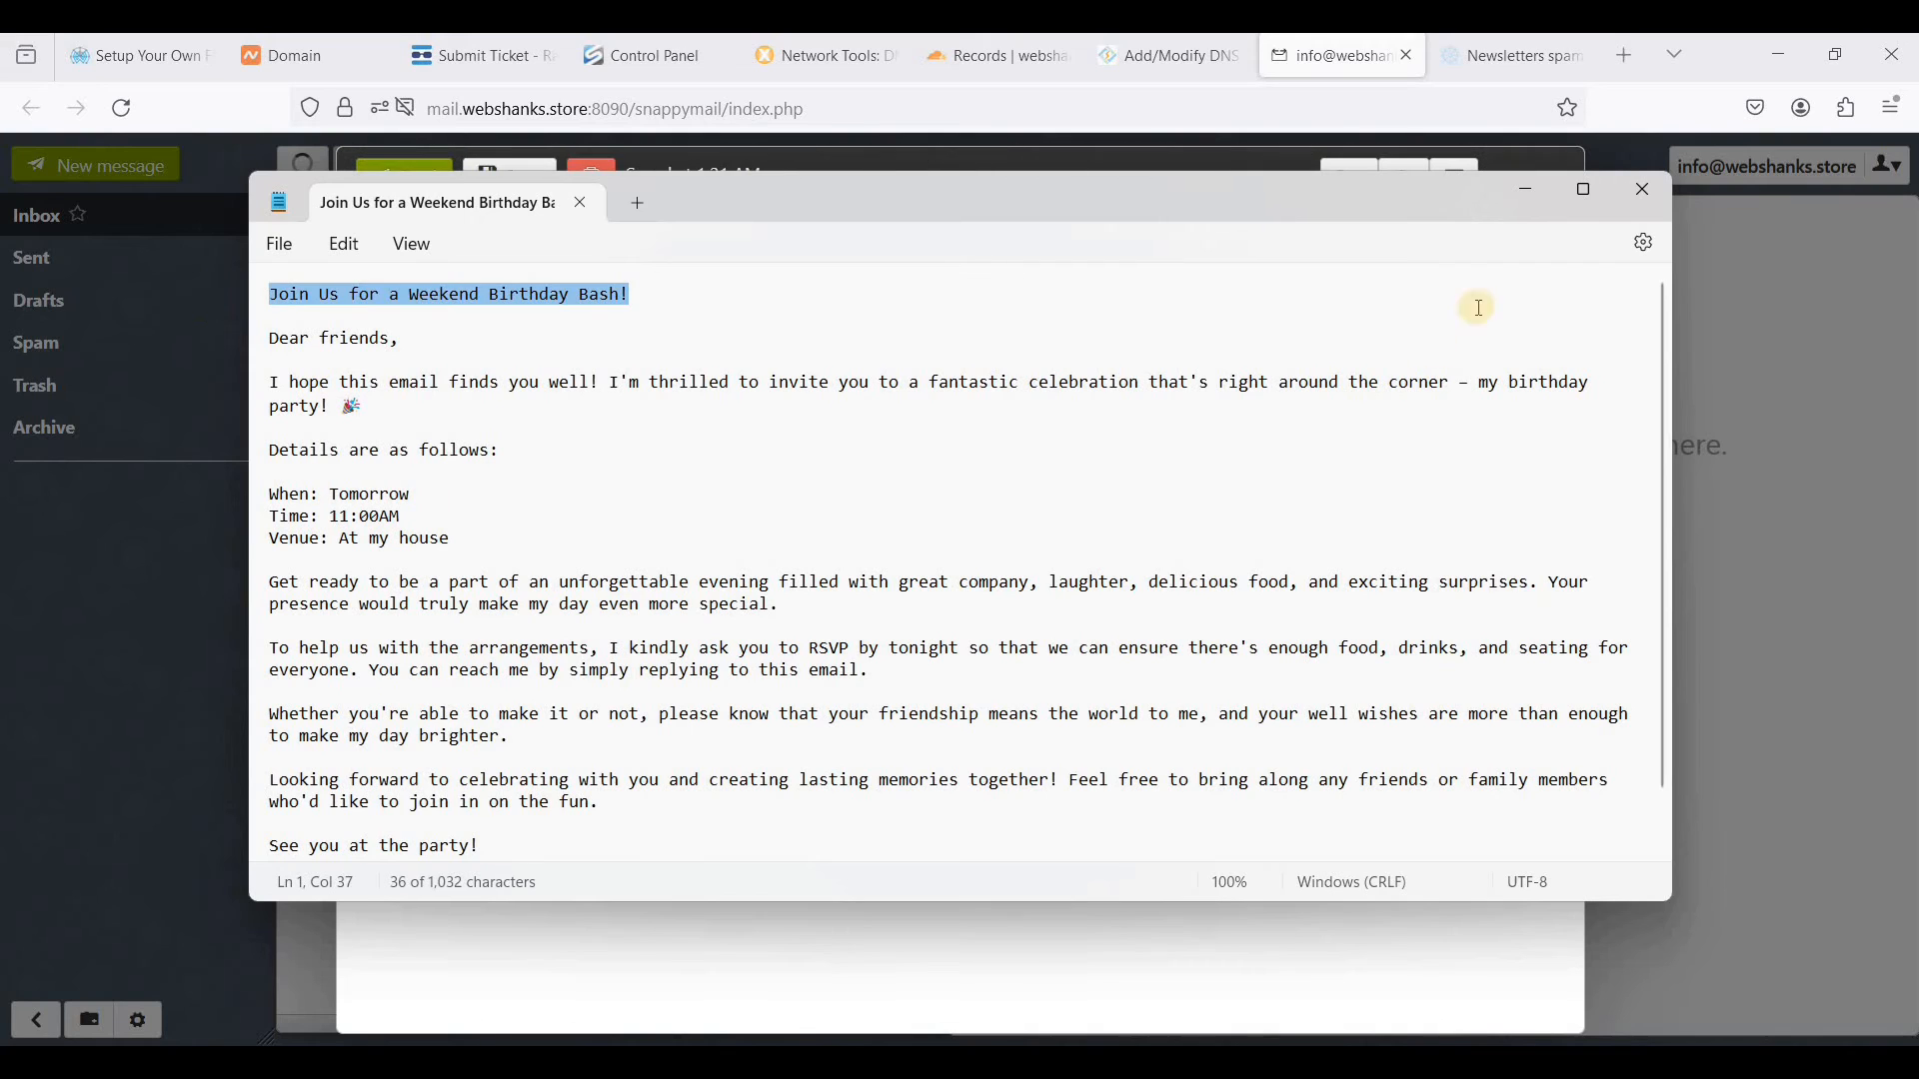
click(1301, 56)
click(699, 340)
text(Join Us for a Weekend Birthday Bash!)
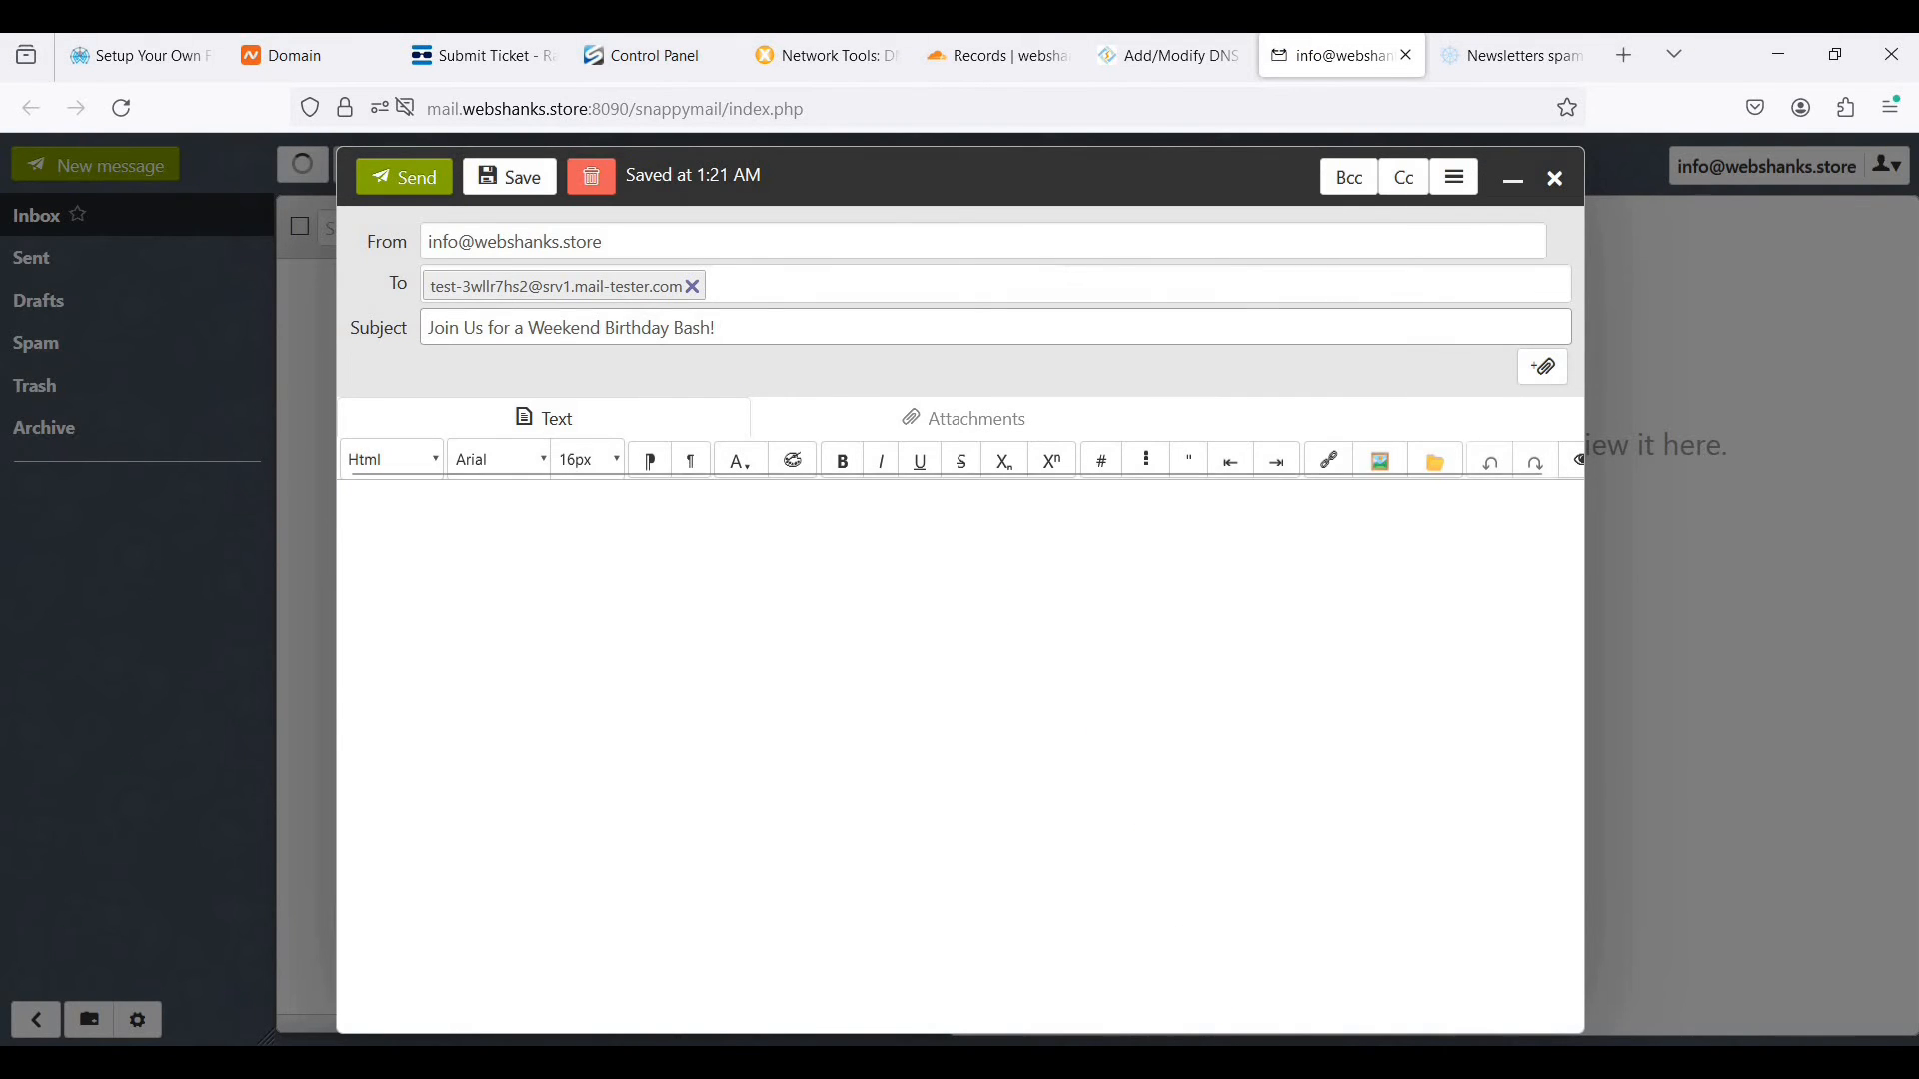
- Copy the Notepad invitation text from "Dear friends," through the signature into the message body
key(alt+Tab)
click(350, 385)
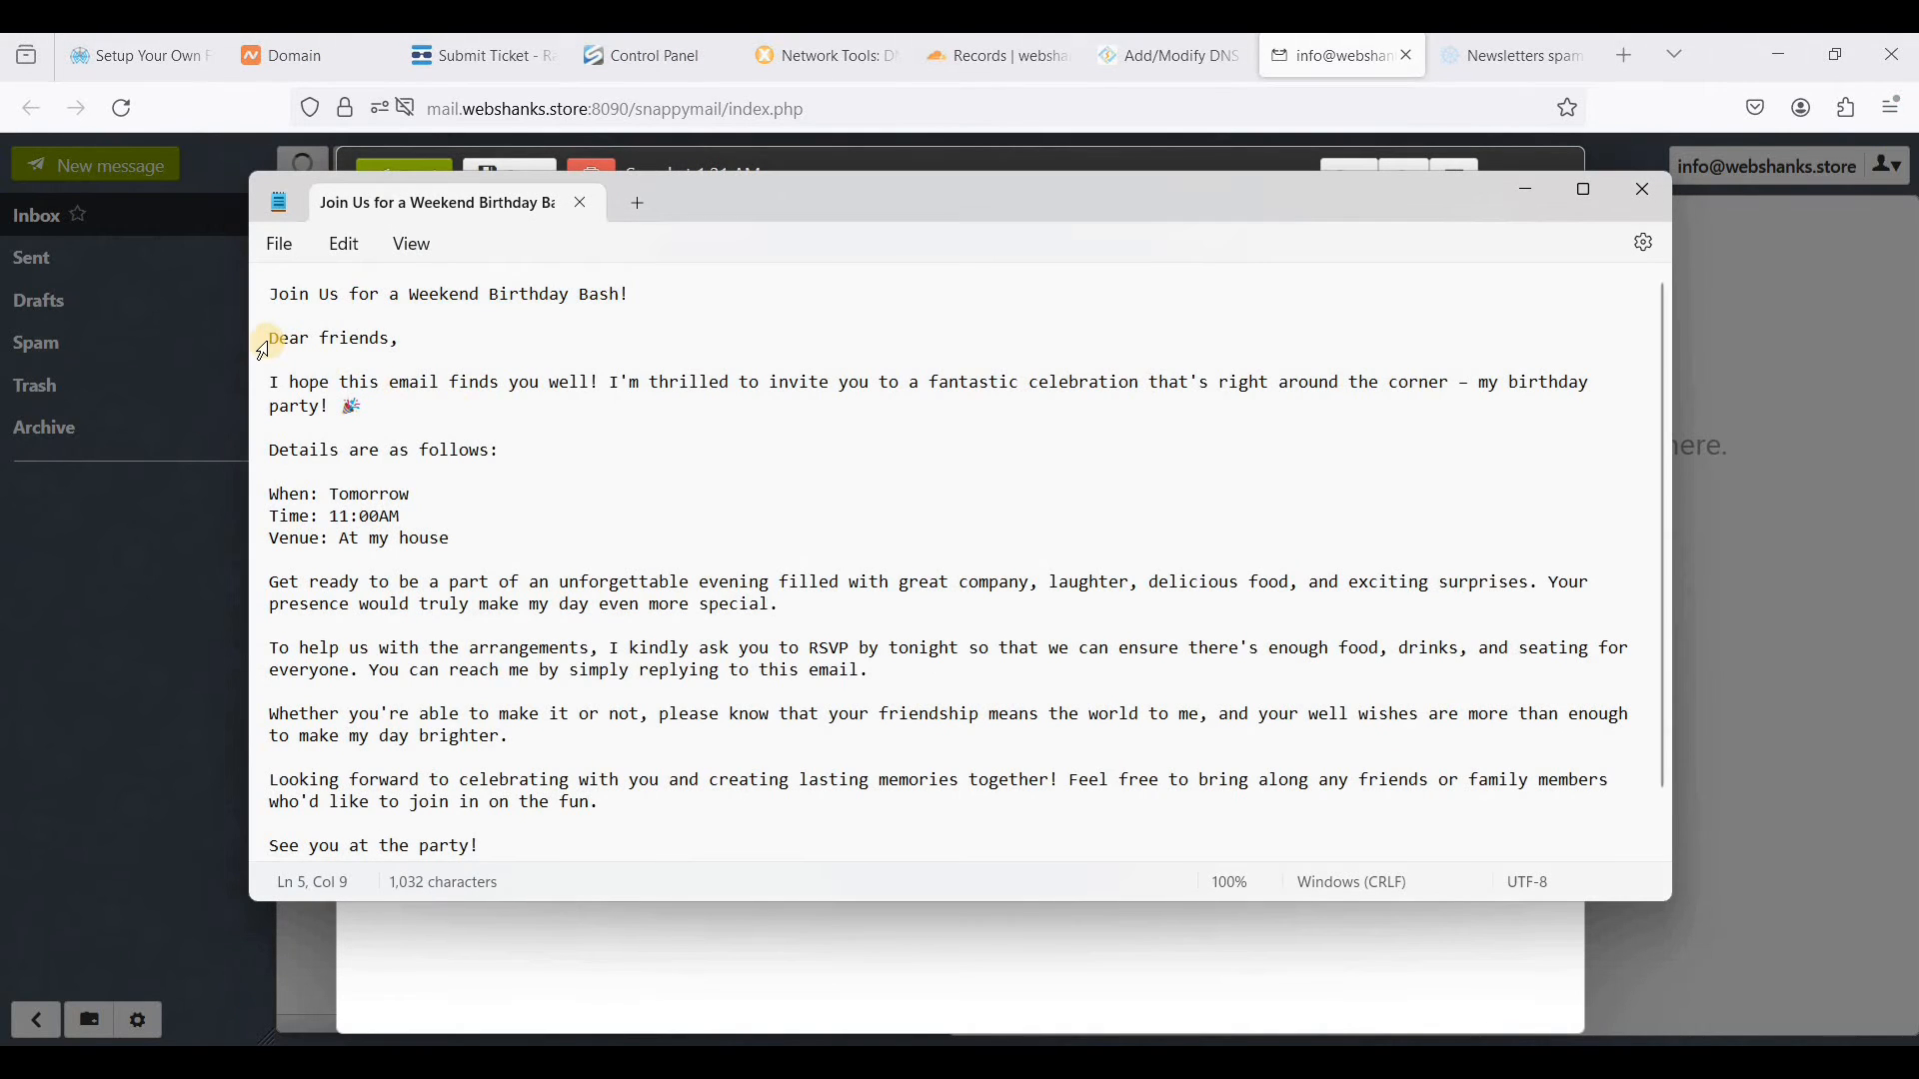
drag(276, 338, 755, 943)
key(ctrl+c)
click(762, 956)
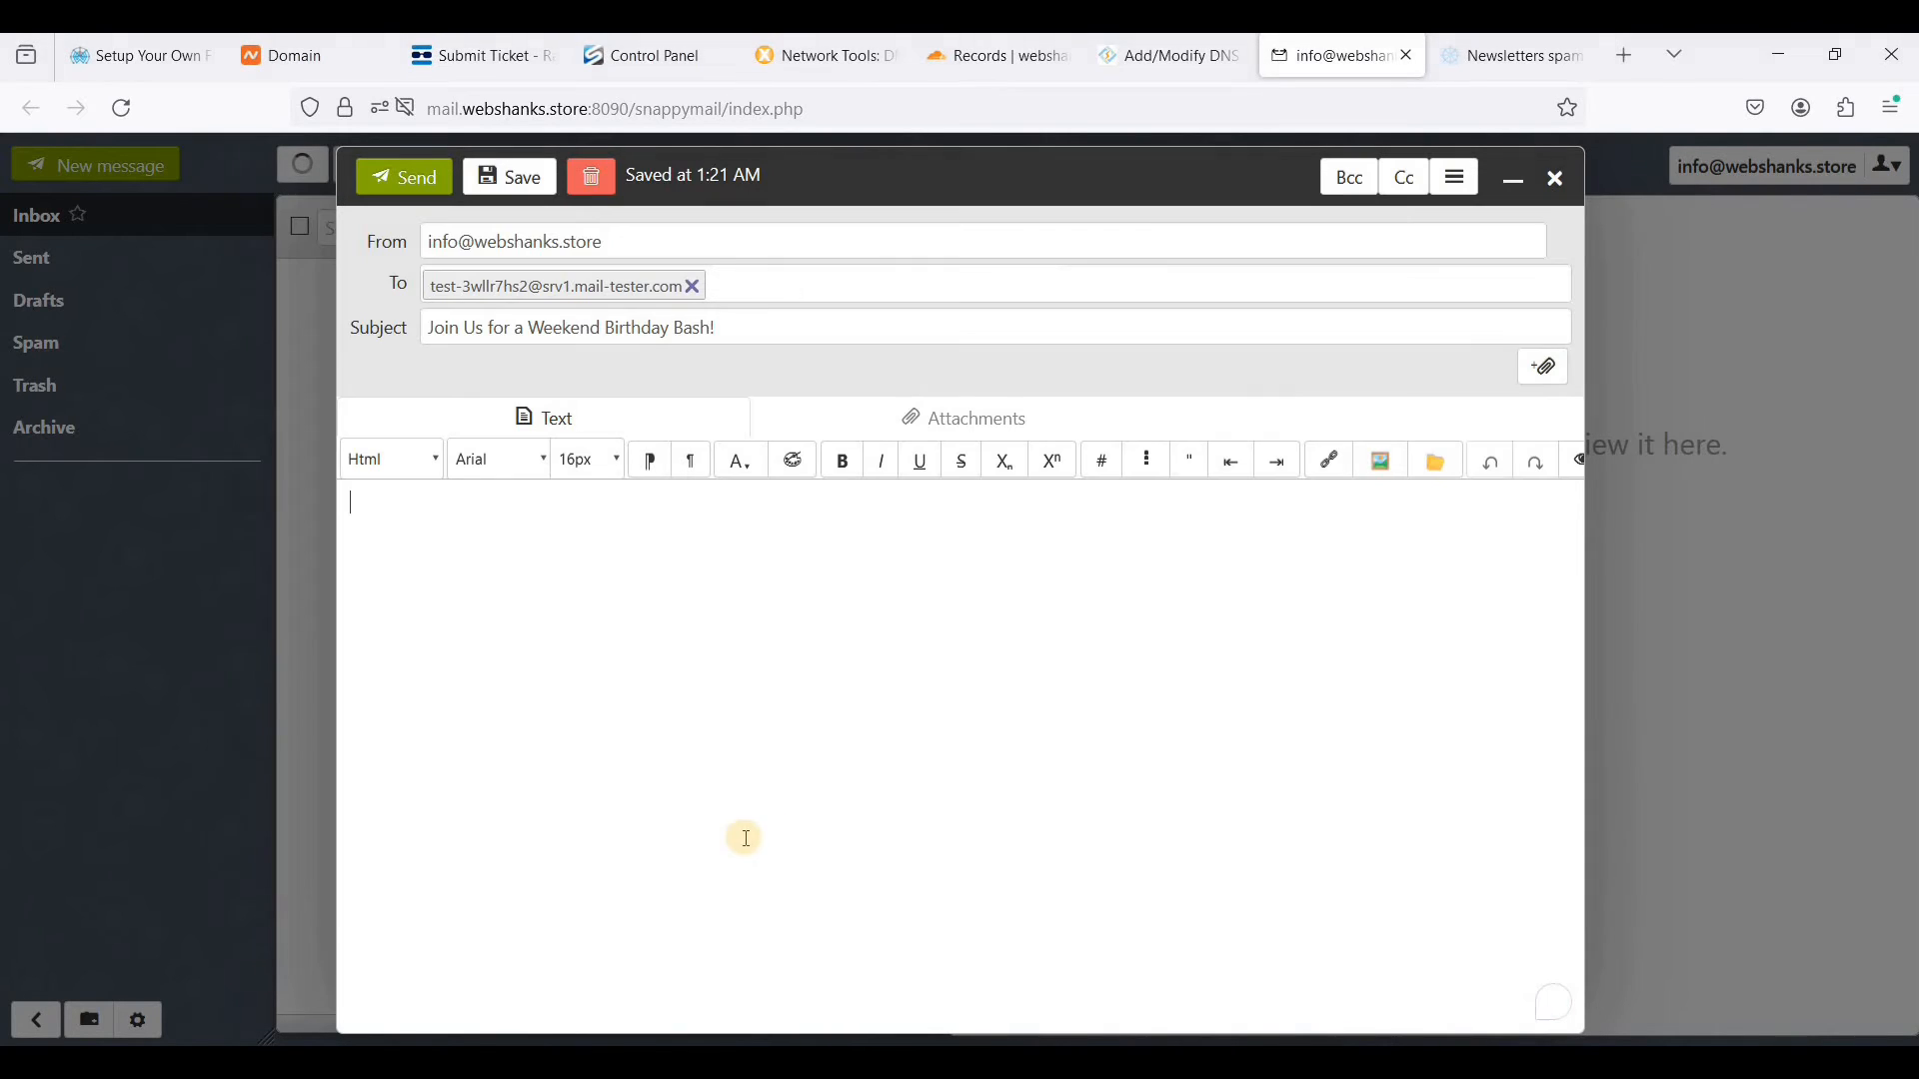
key(ctrl+v)
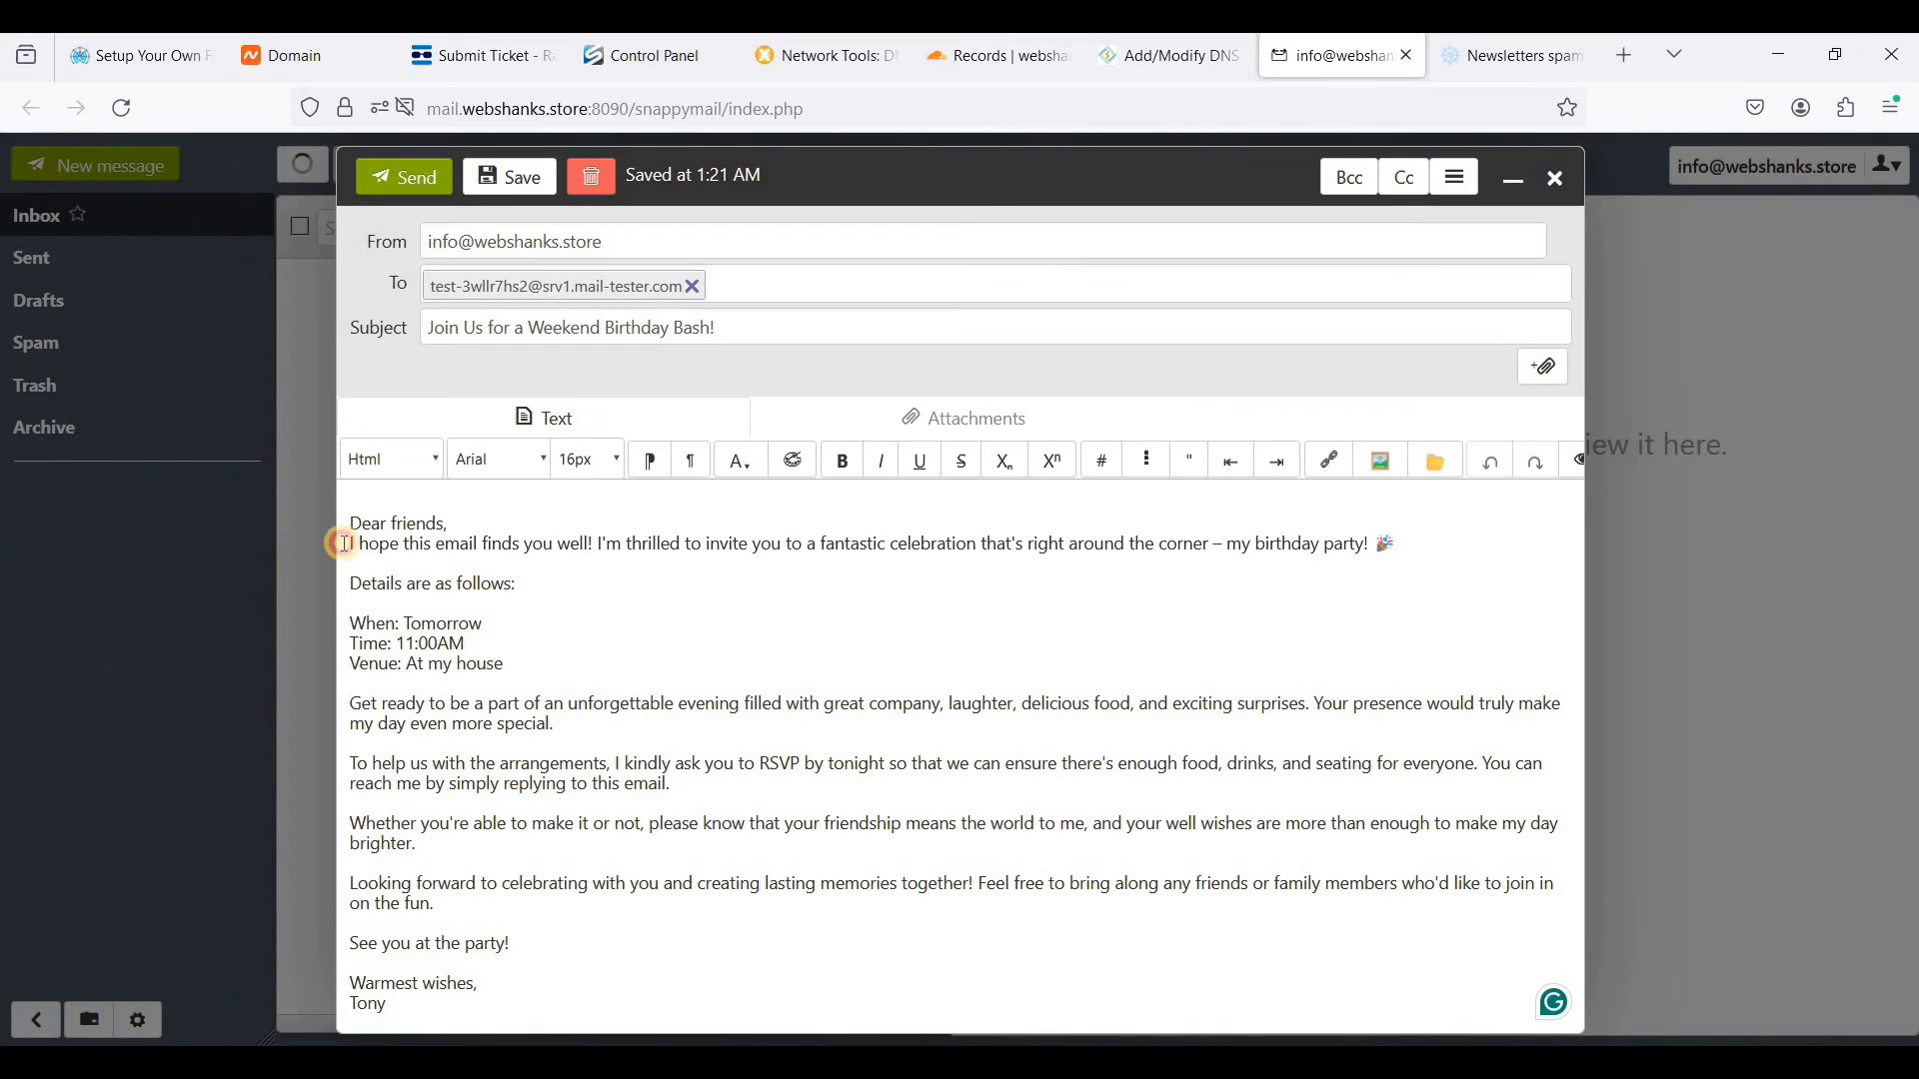
- Put a blank line after the greeting, remove the one above it, and send the message
click(350, 545)
key(Return)
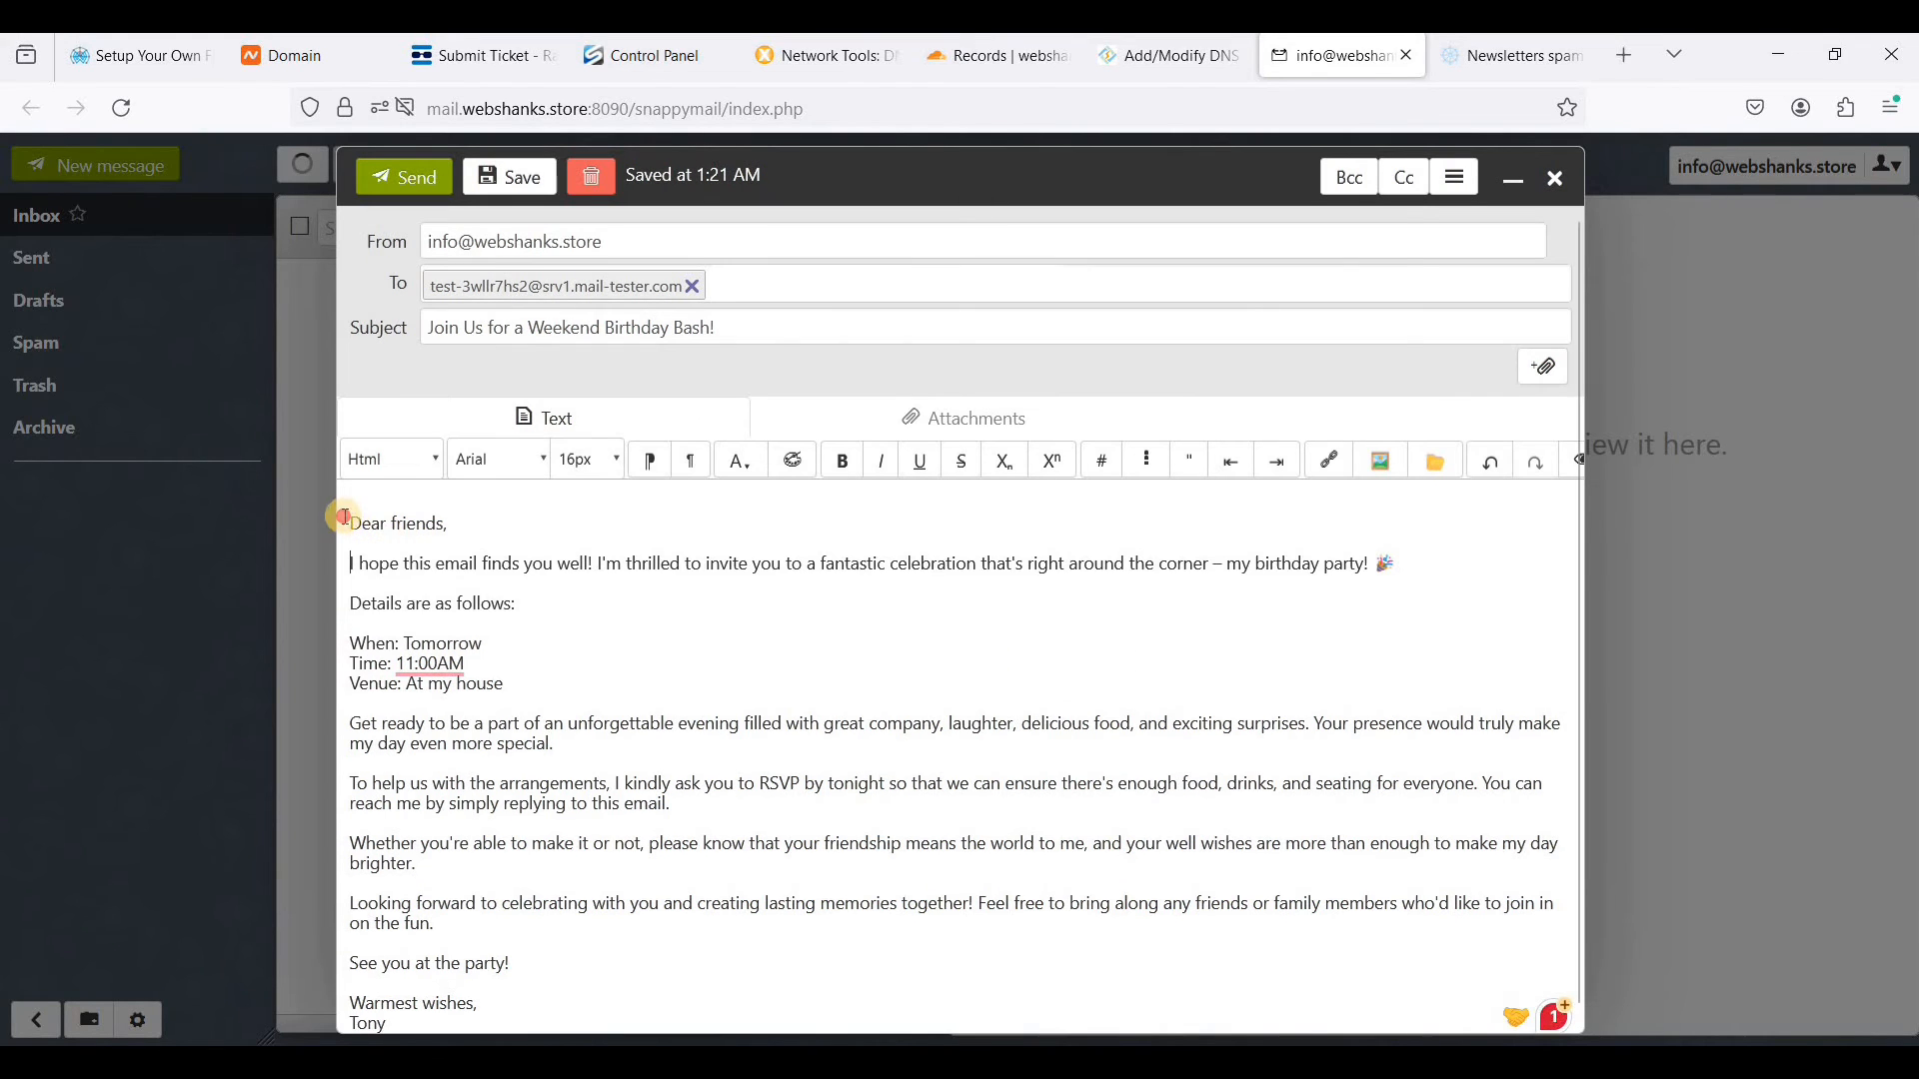
click(345, 518)
key(BackSpace)
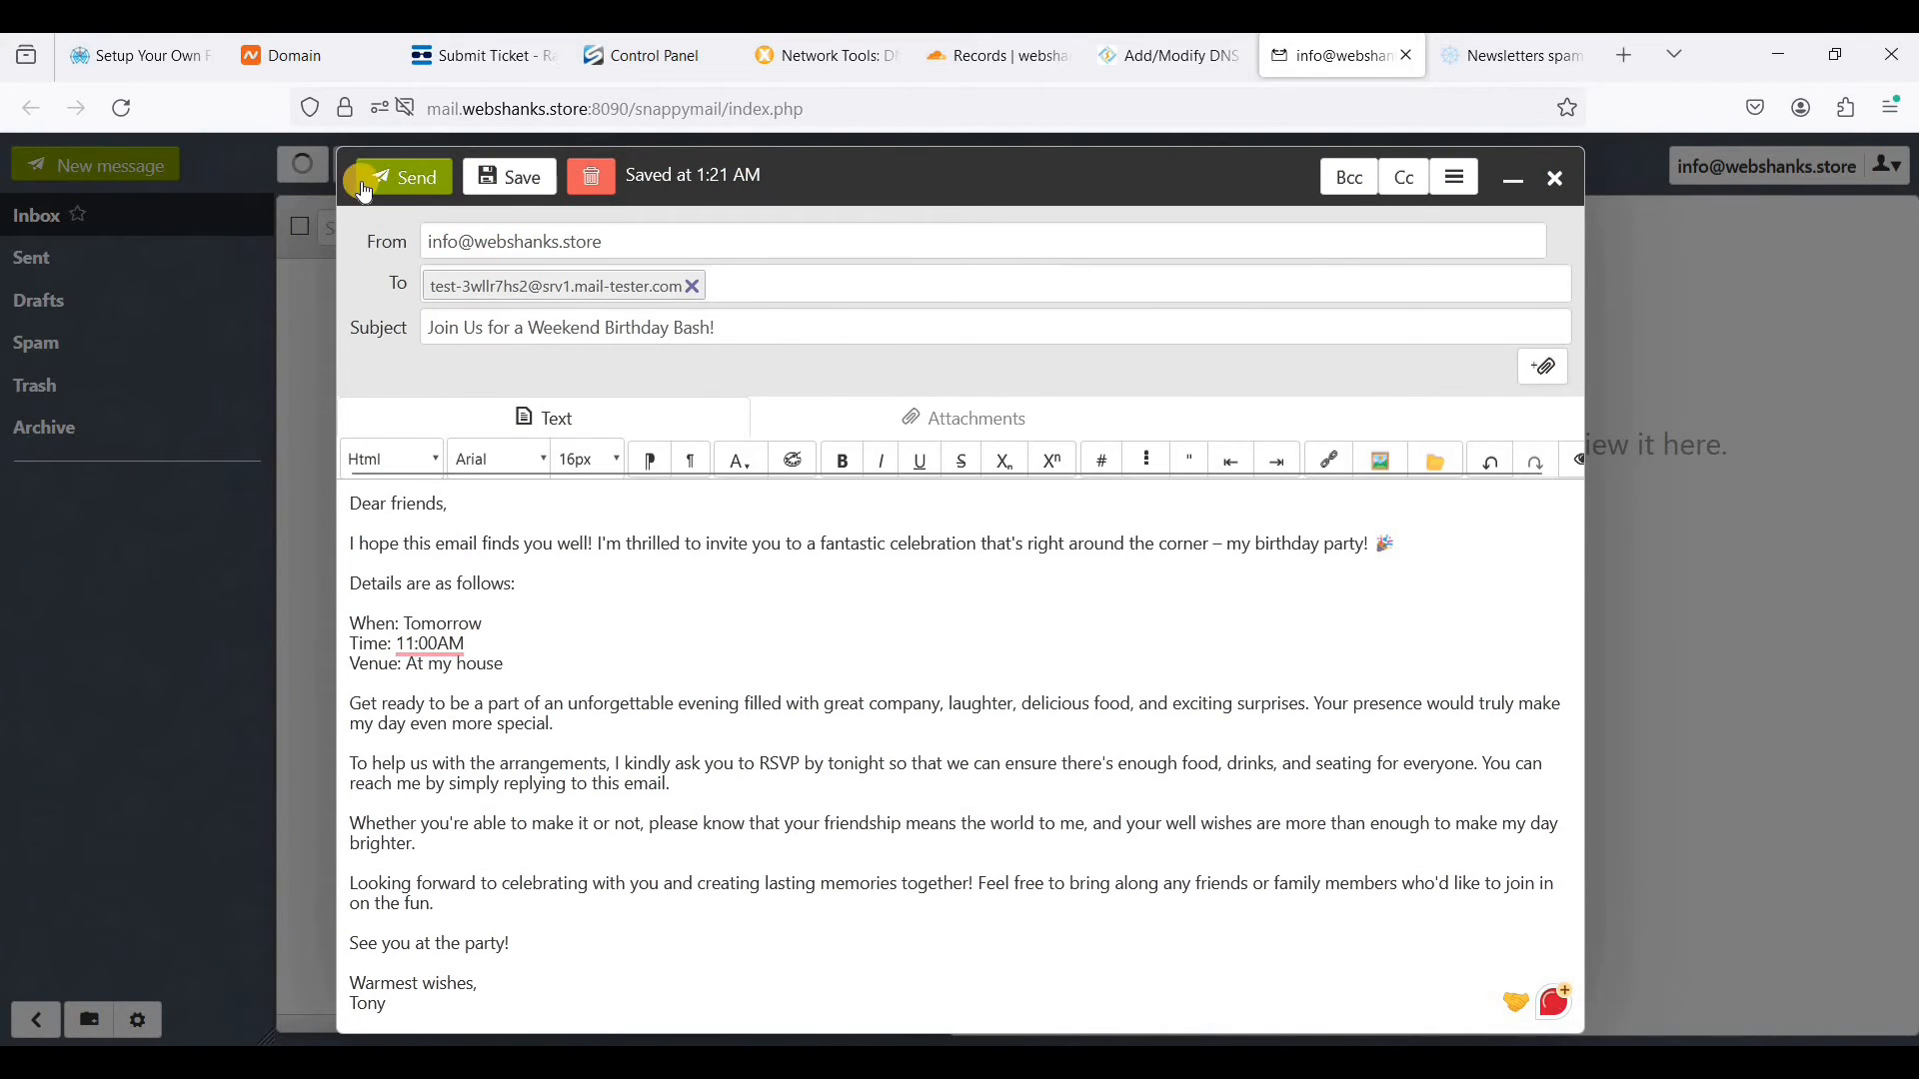
click(406, 184)
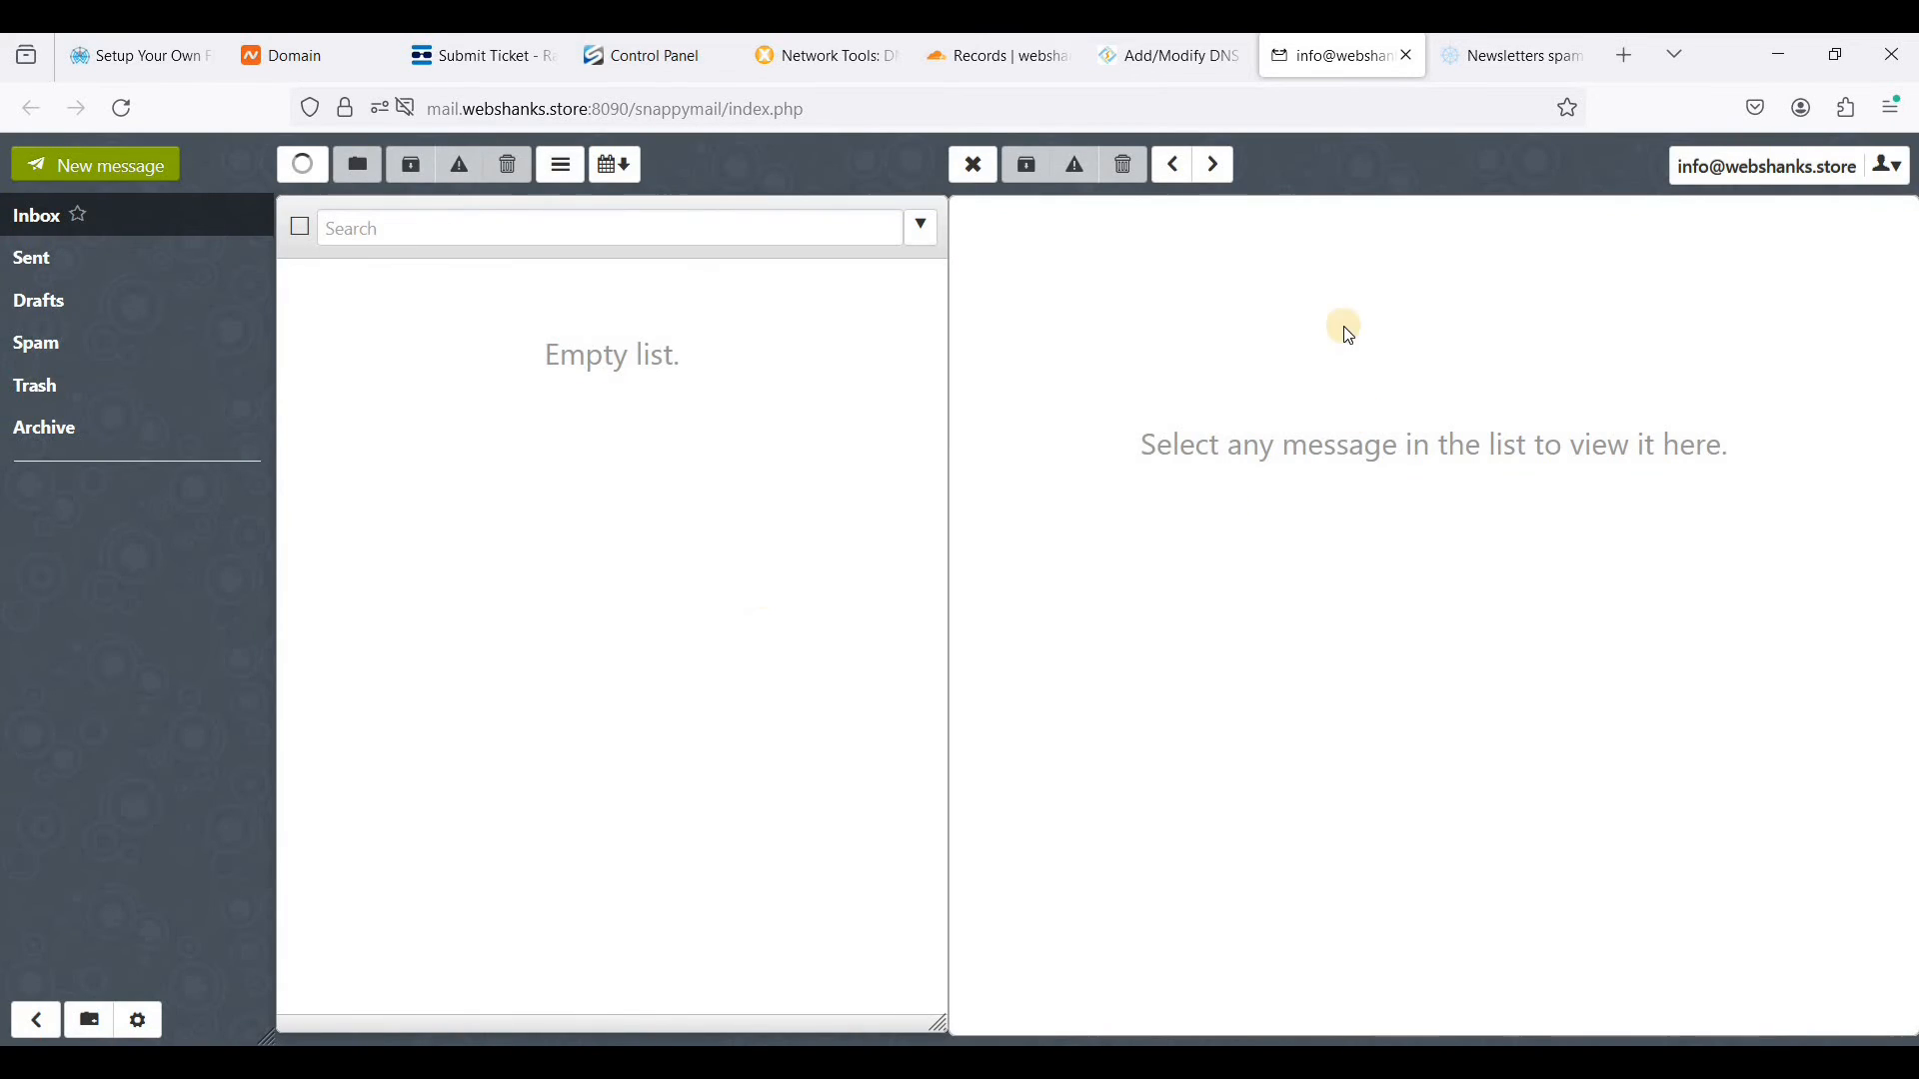
click(306, 187)
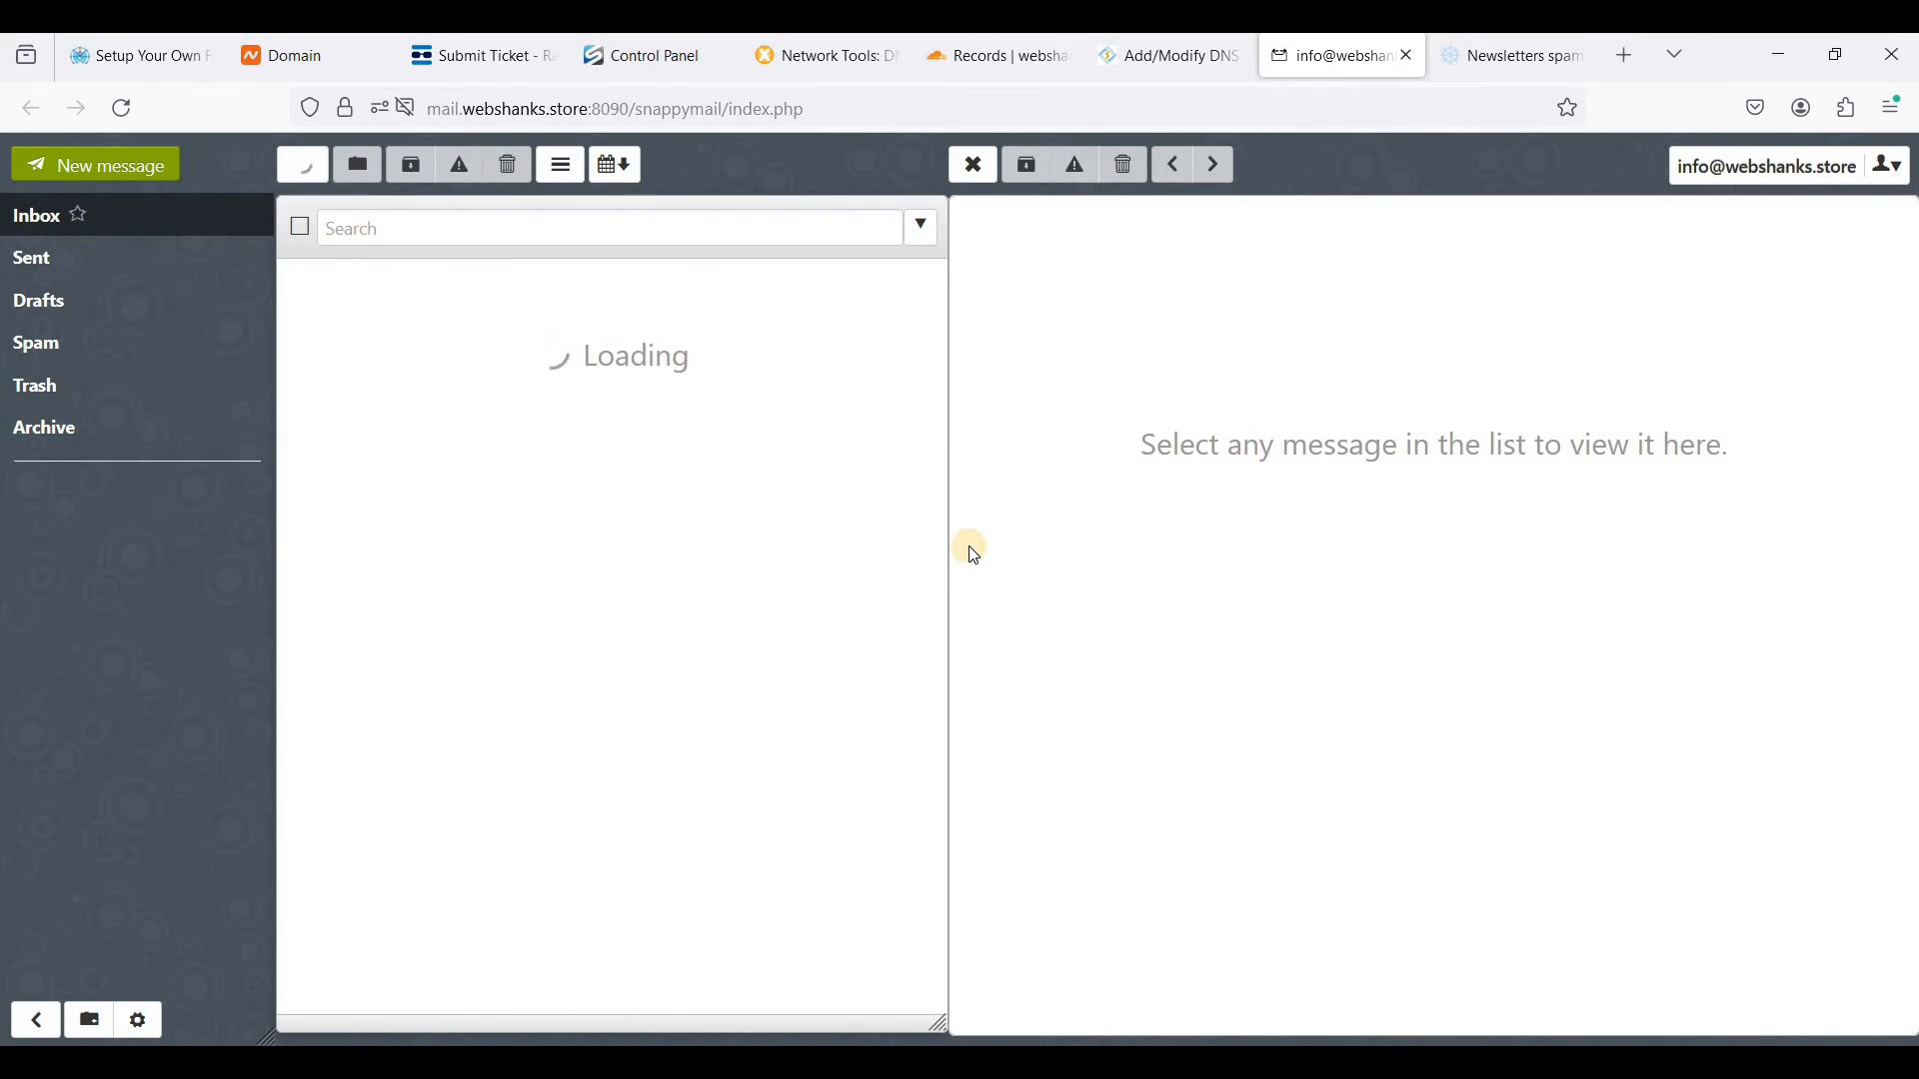
- In mail-tester, check the sent message's spam score and review the sections of the test report
click(1479, 60)
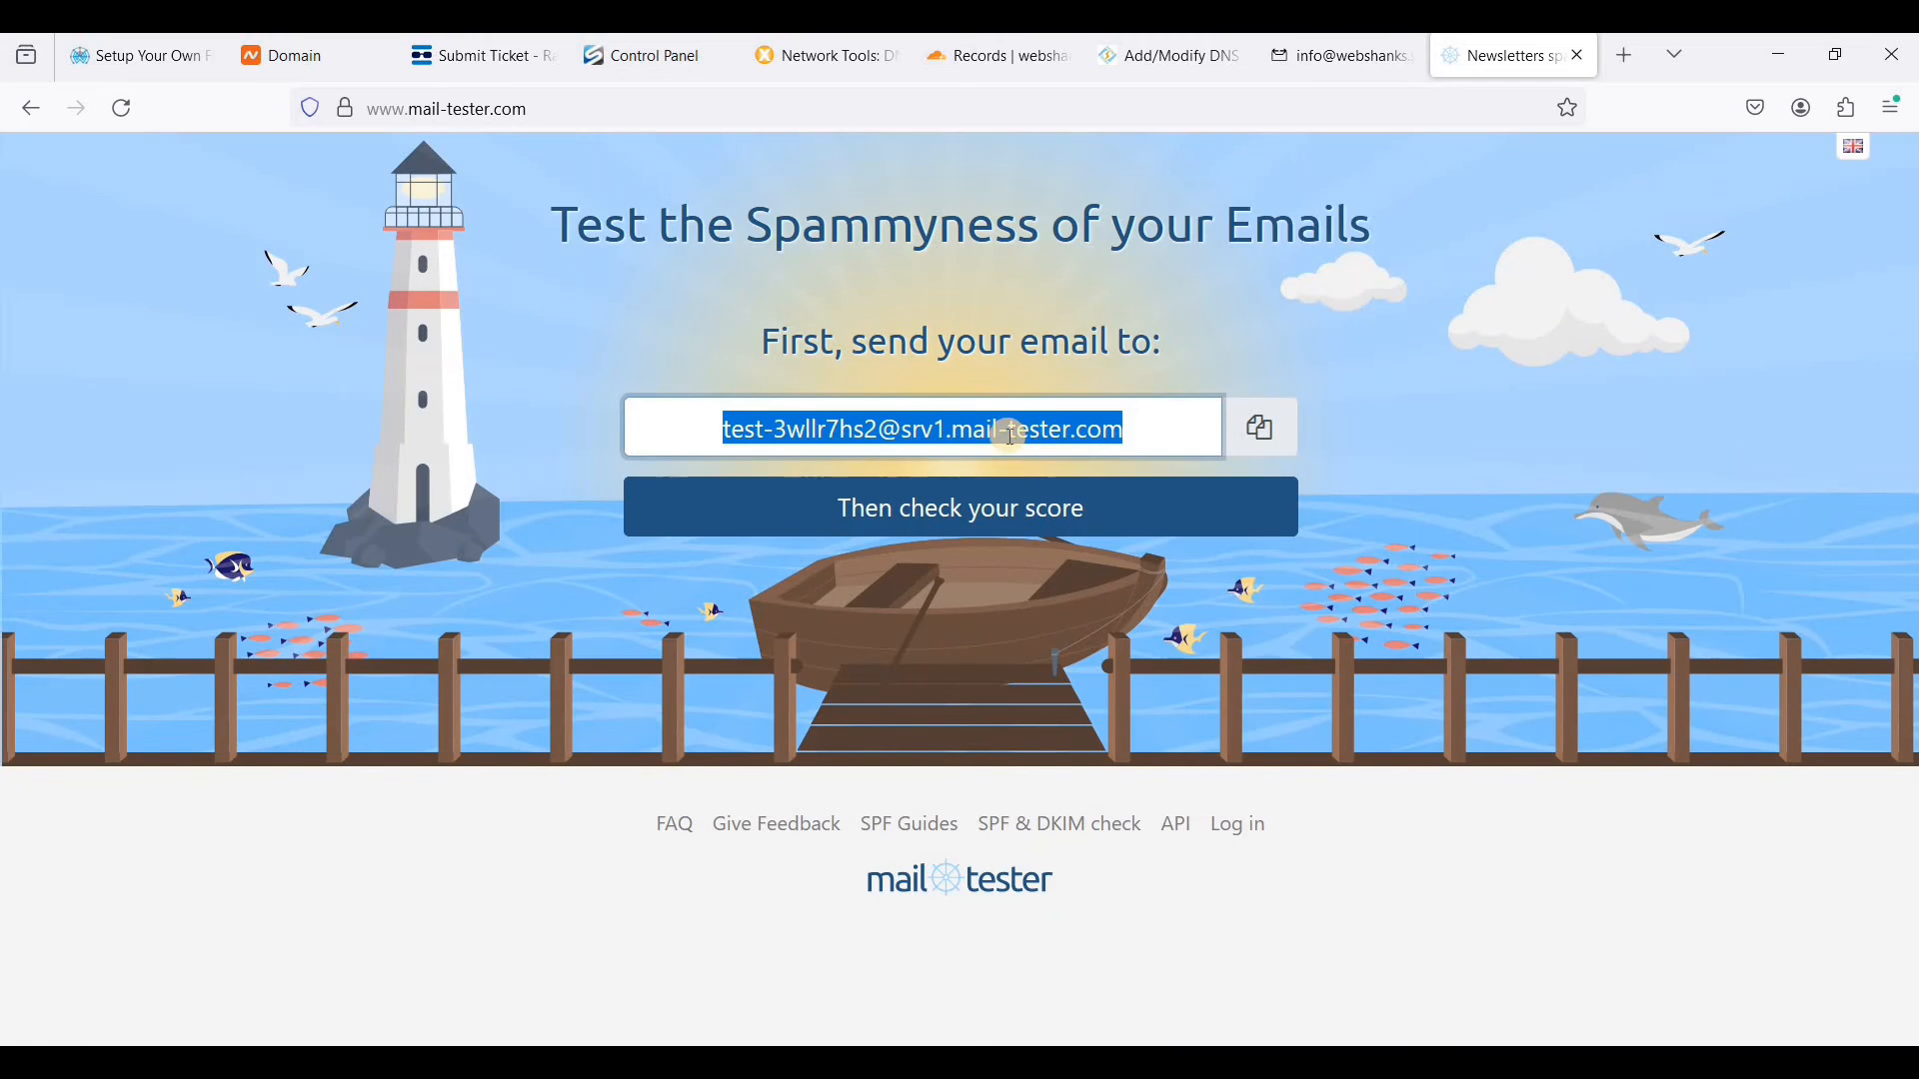
click(911, 535)
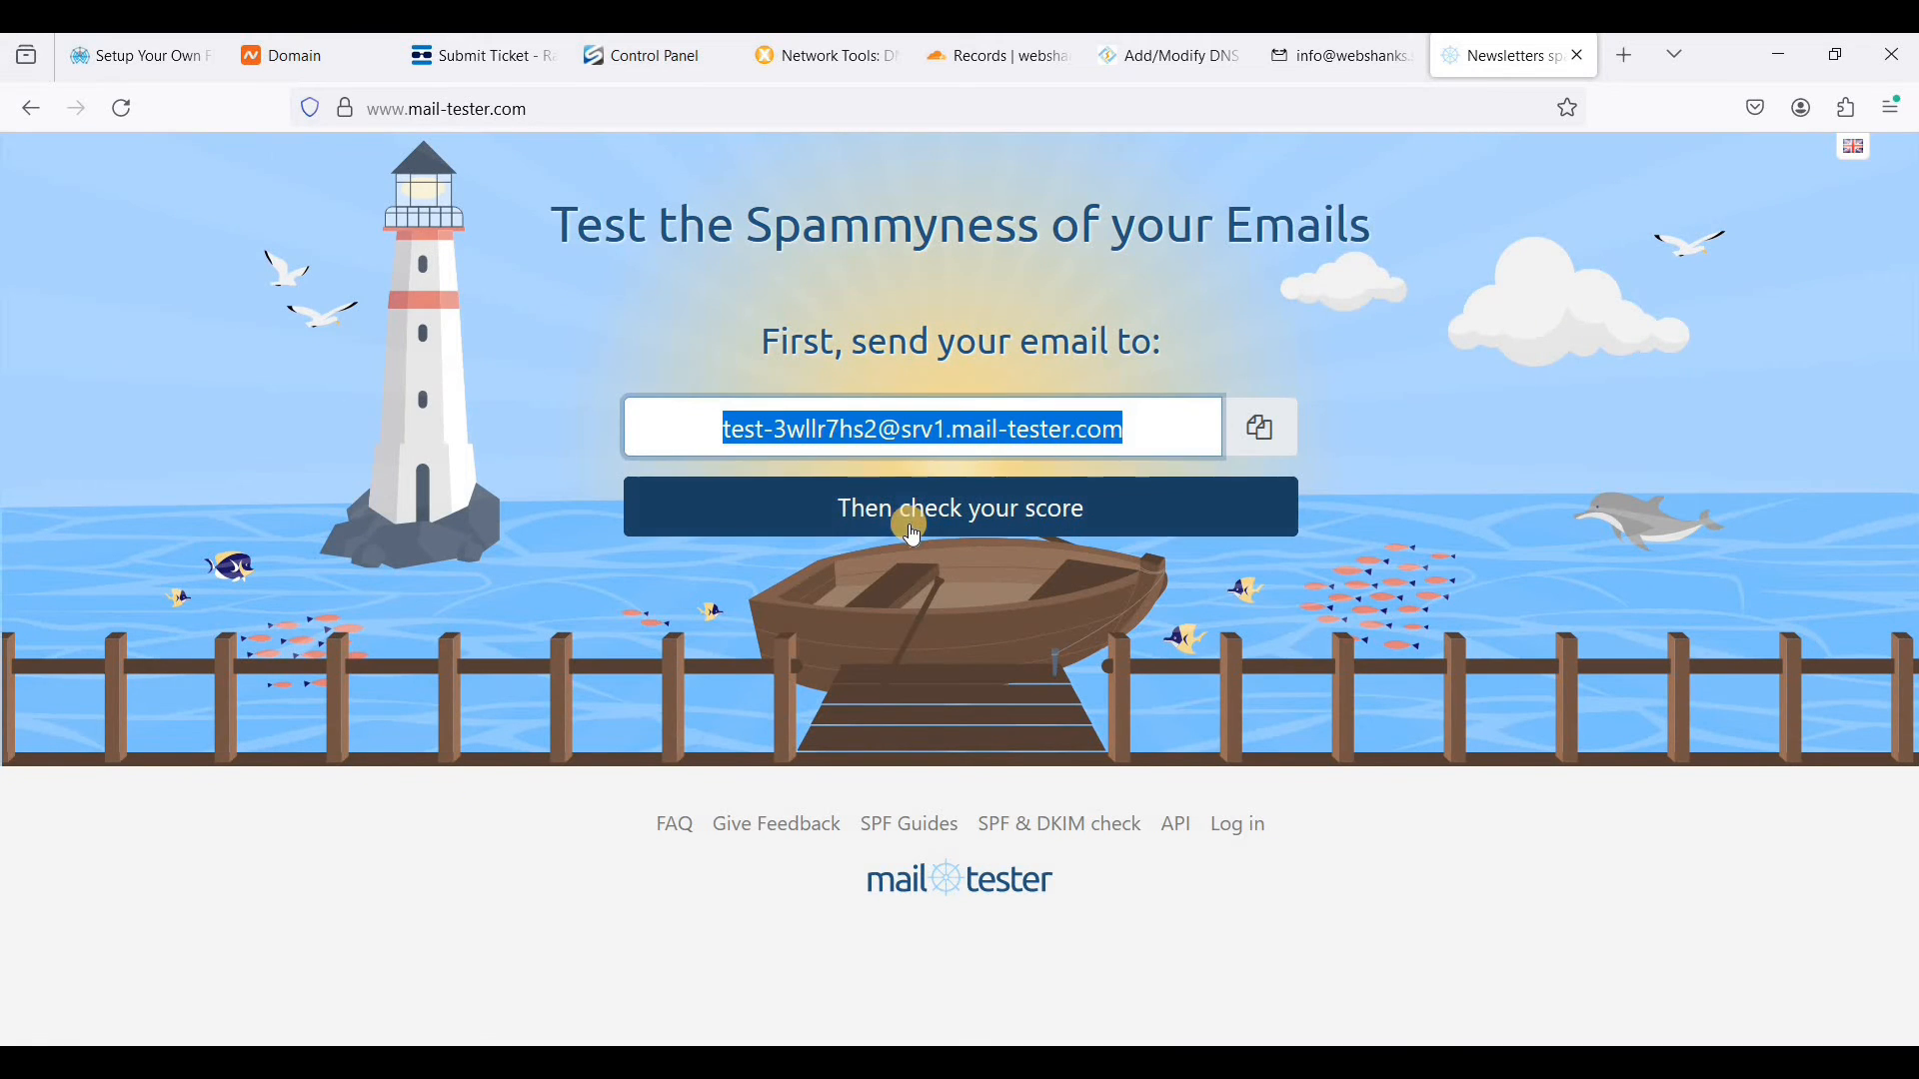
click(996, 518)
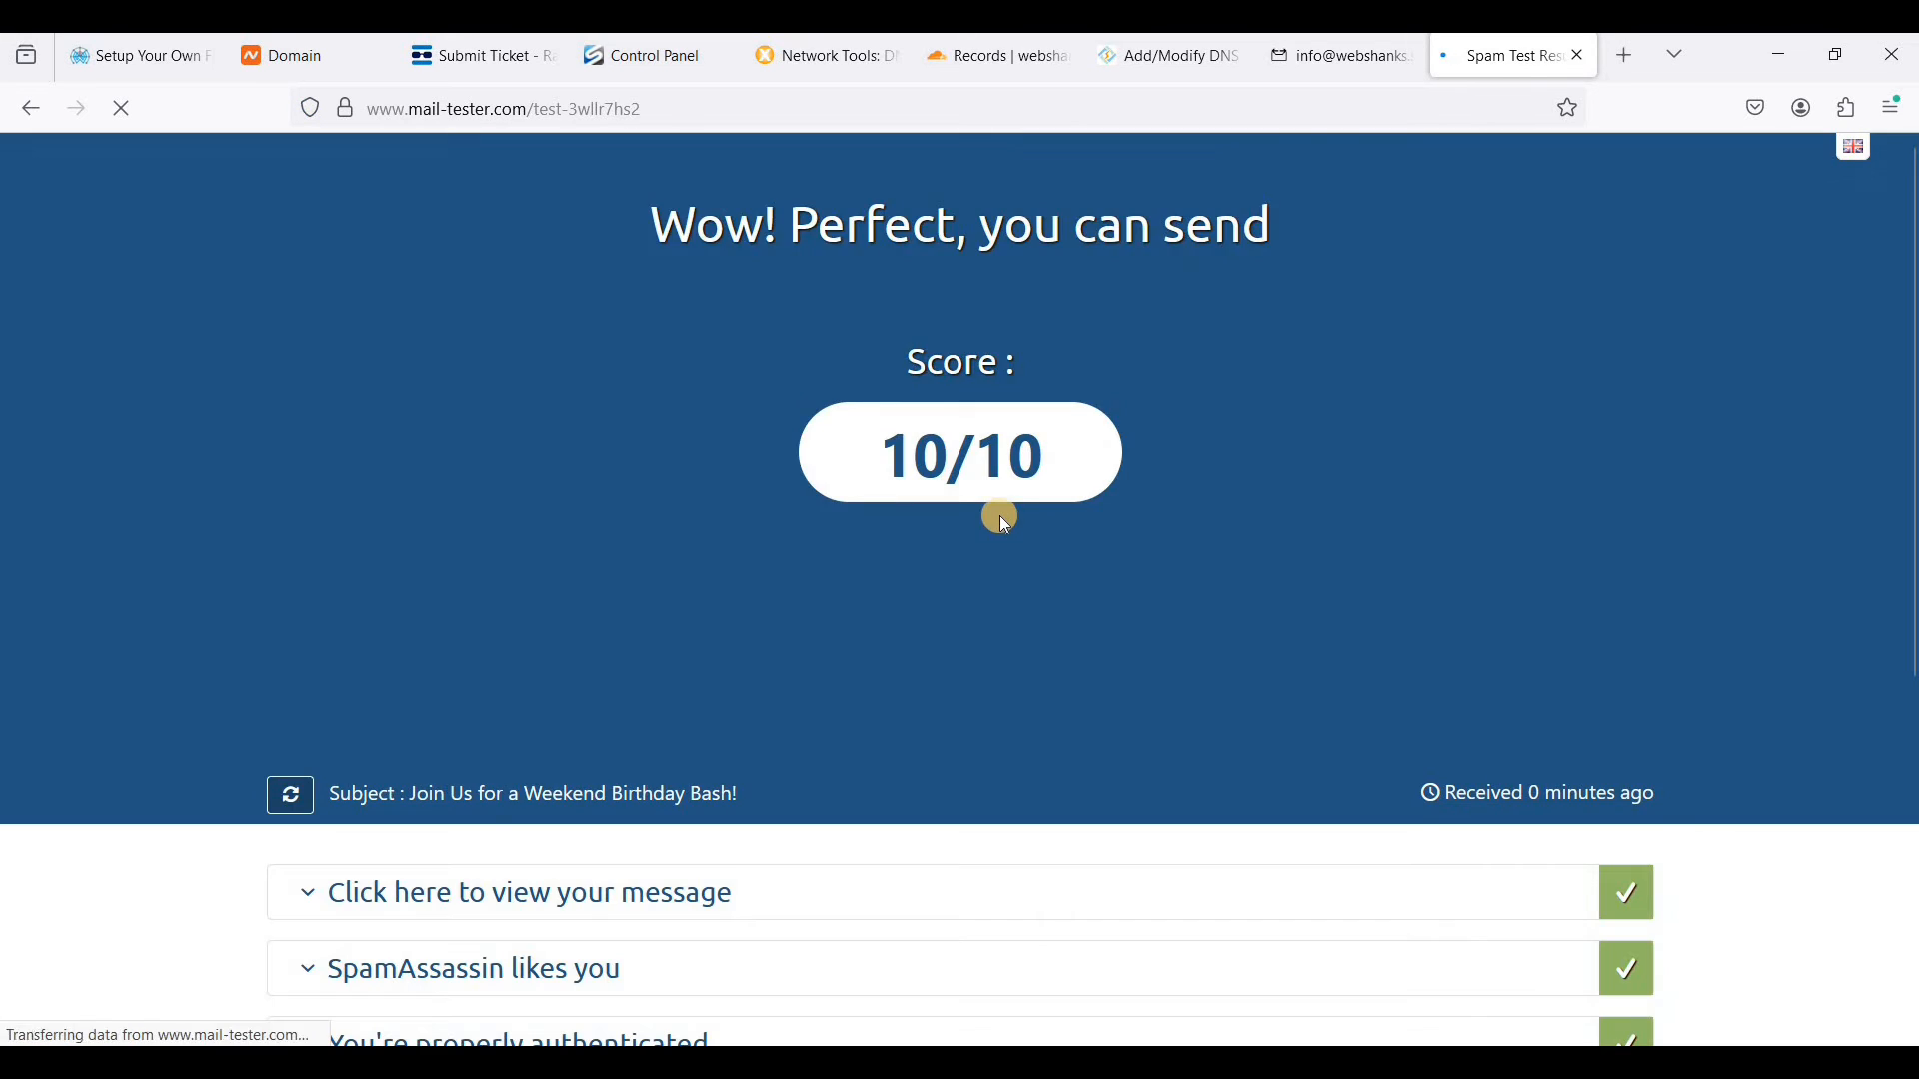
scroll(1012, 526, down, 3)
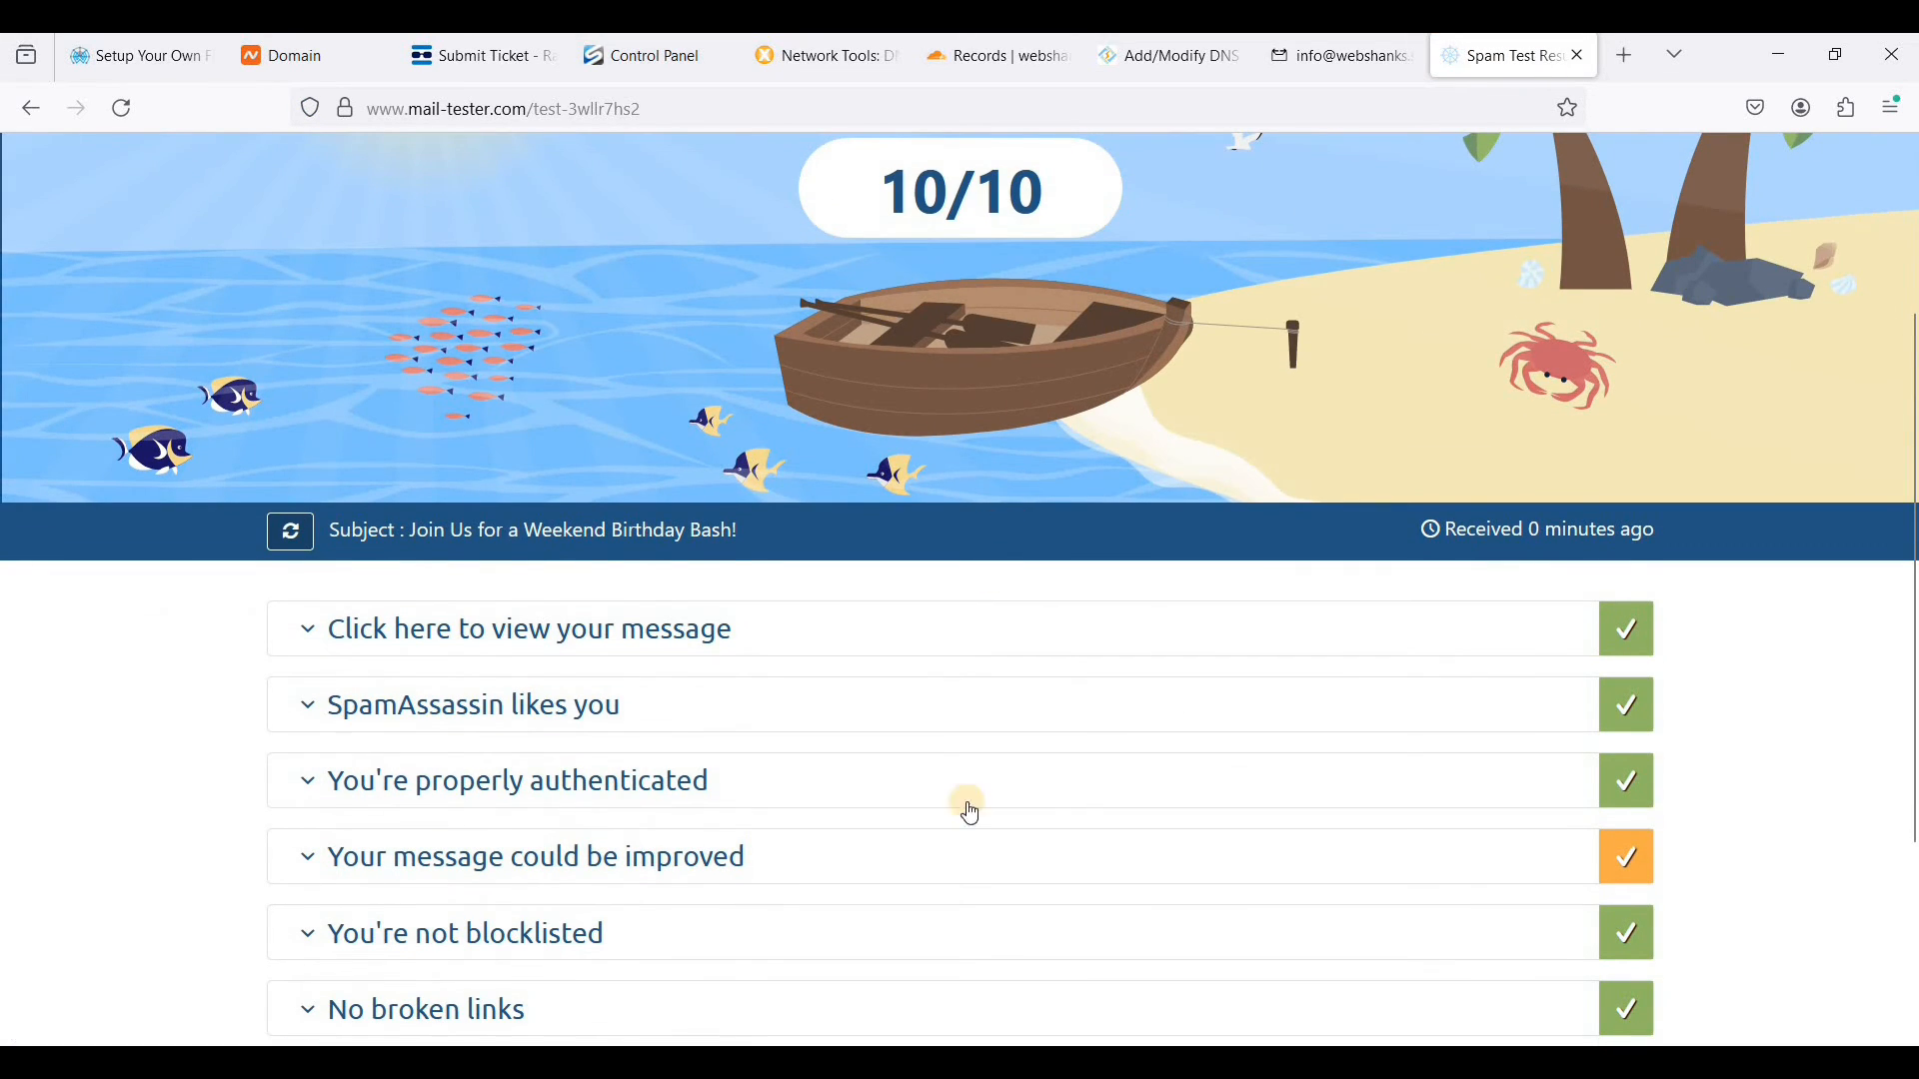
scroll(1089, 337, up, 2)
triple_click(1090, 337)
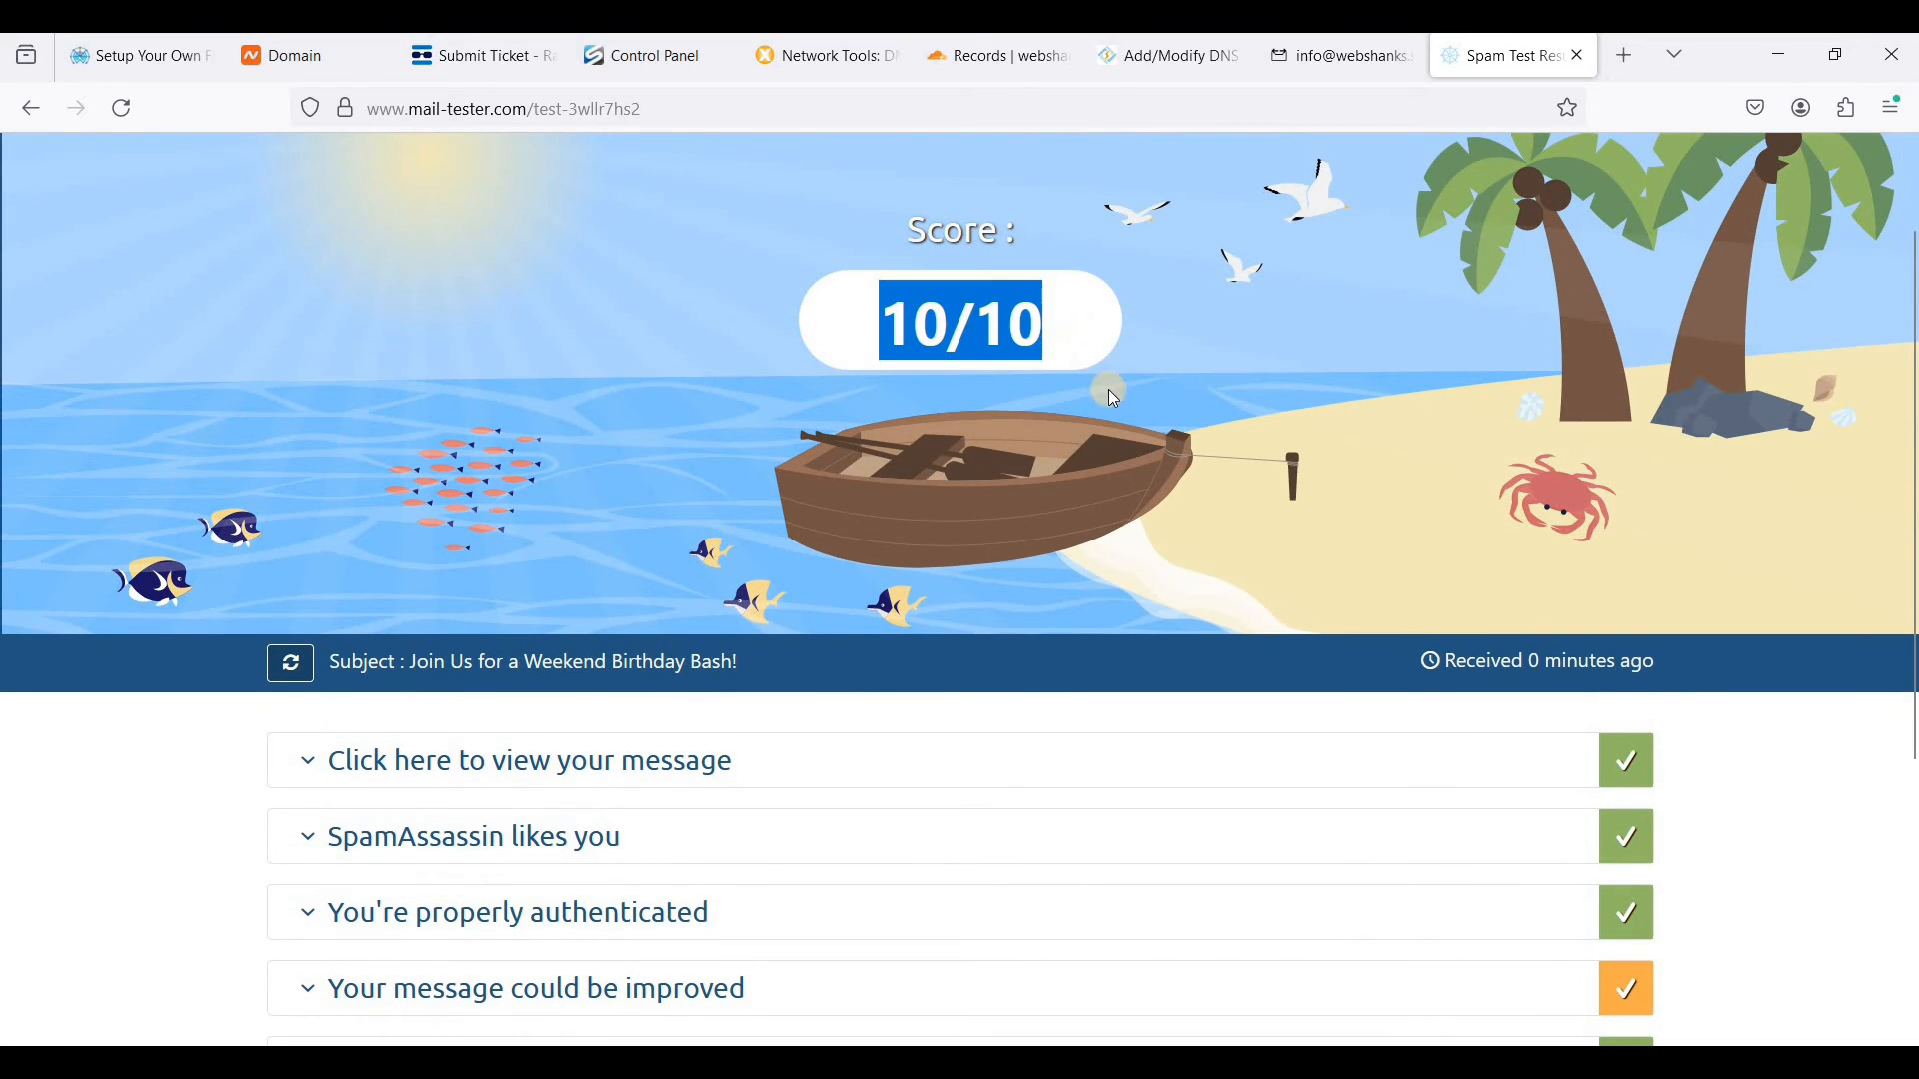
scroll(1000, 690, down, 2)
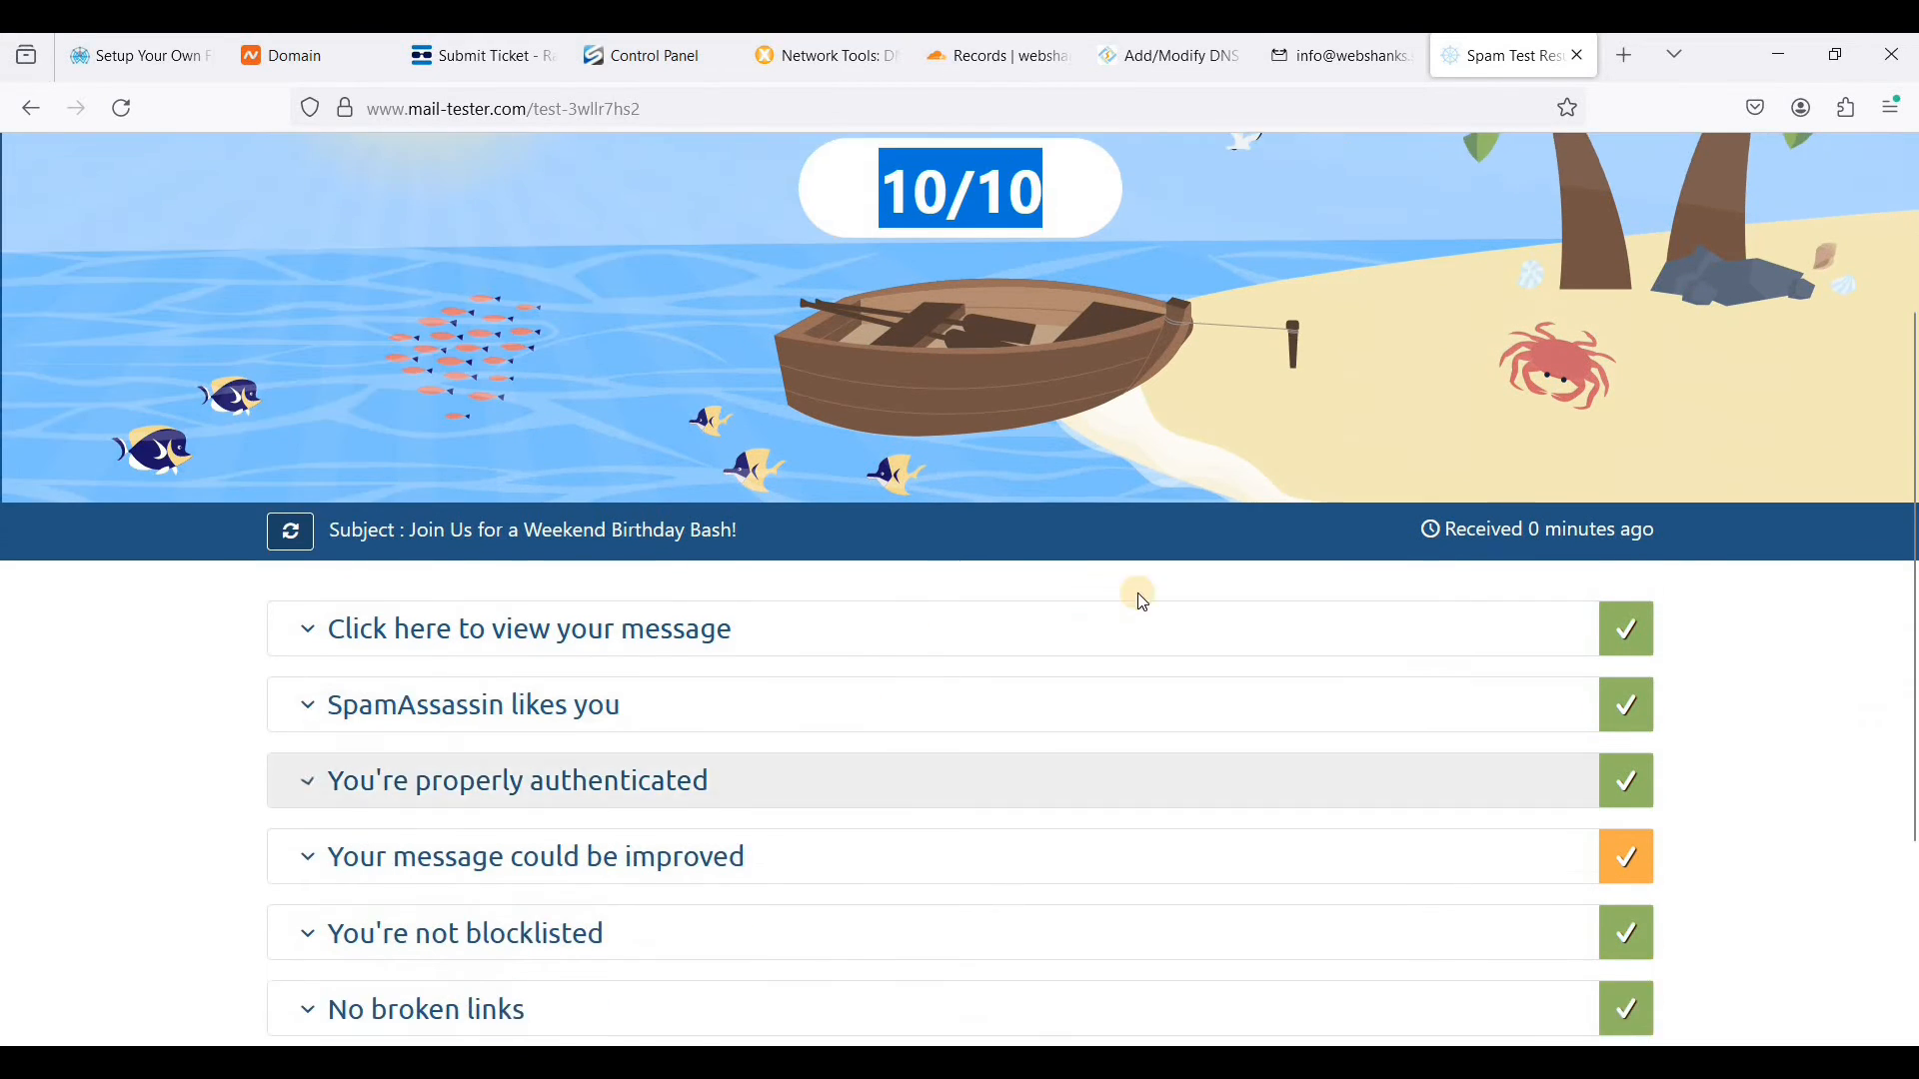
scroll(1179, 592, up, 3)
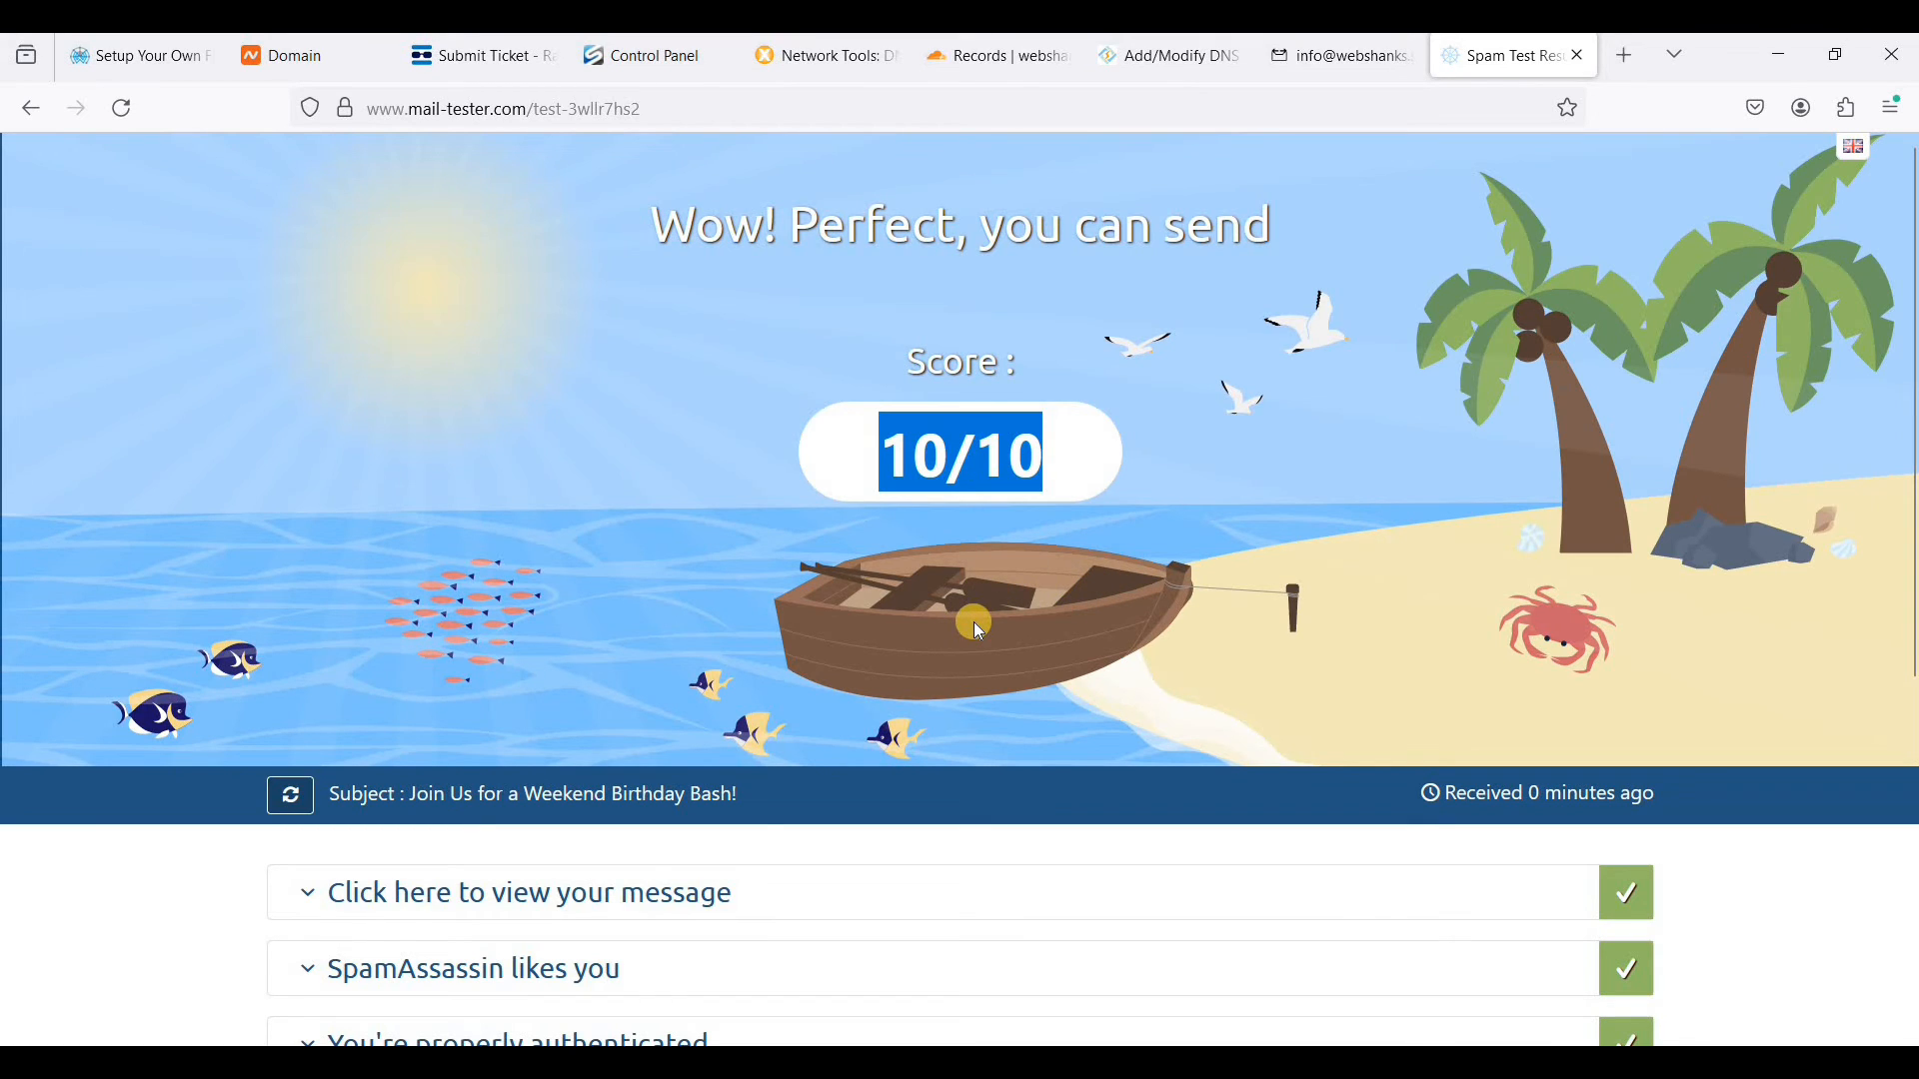
- Open Gmail, Proton Mail and AOL Mail in new tabs and show the AOL inbox
key(ctrl+t)
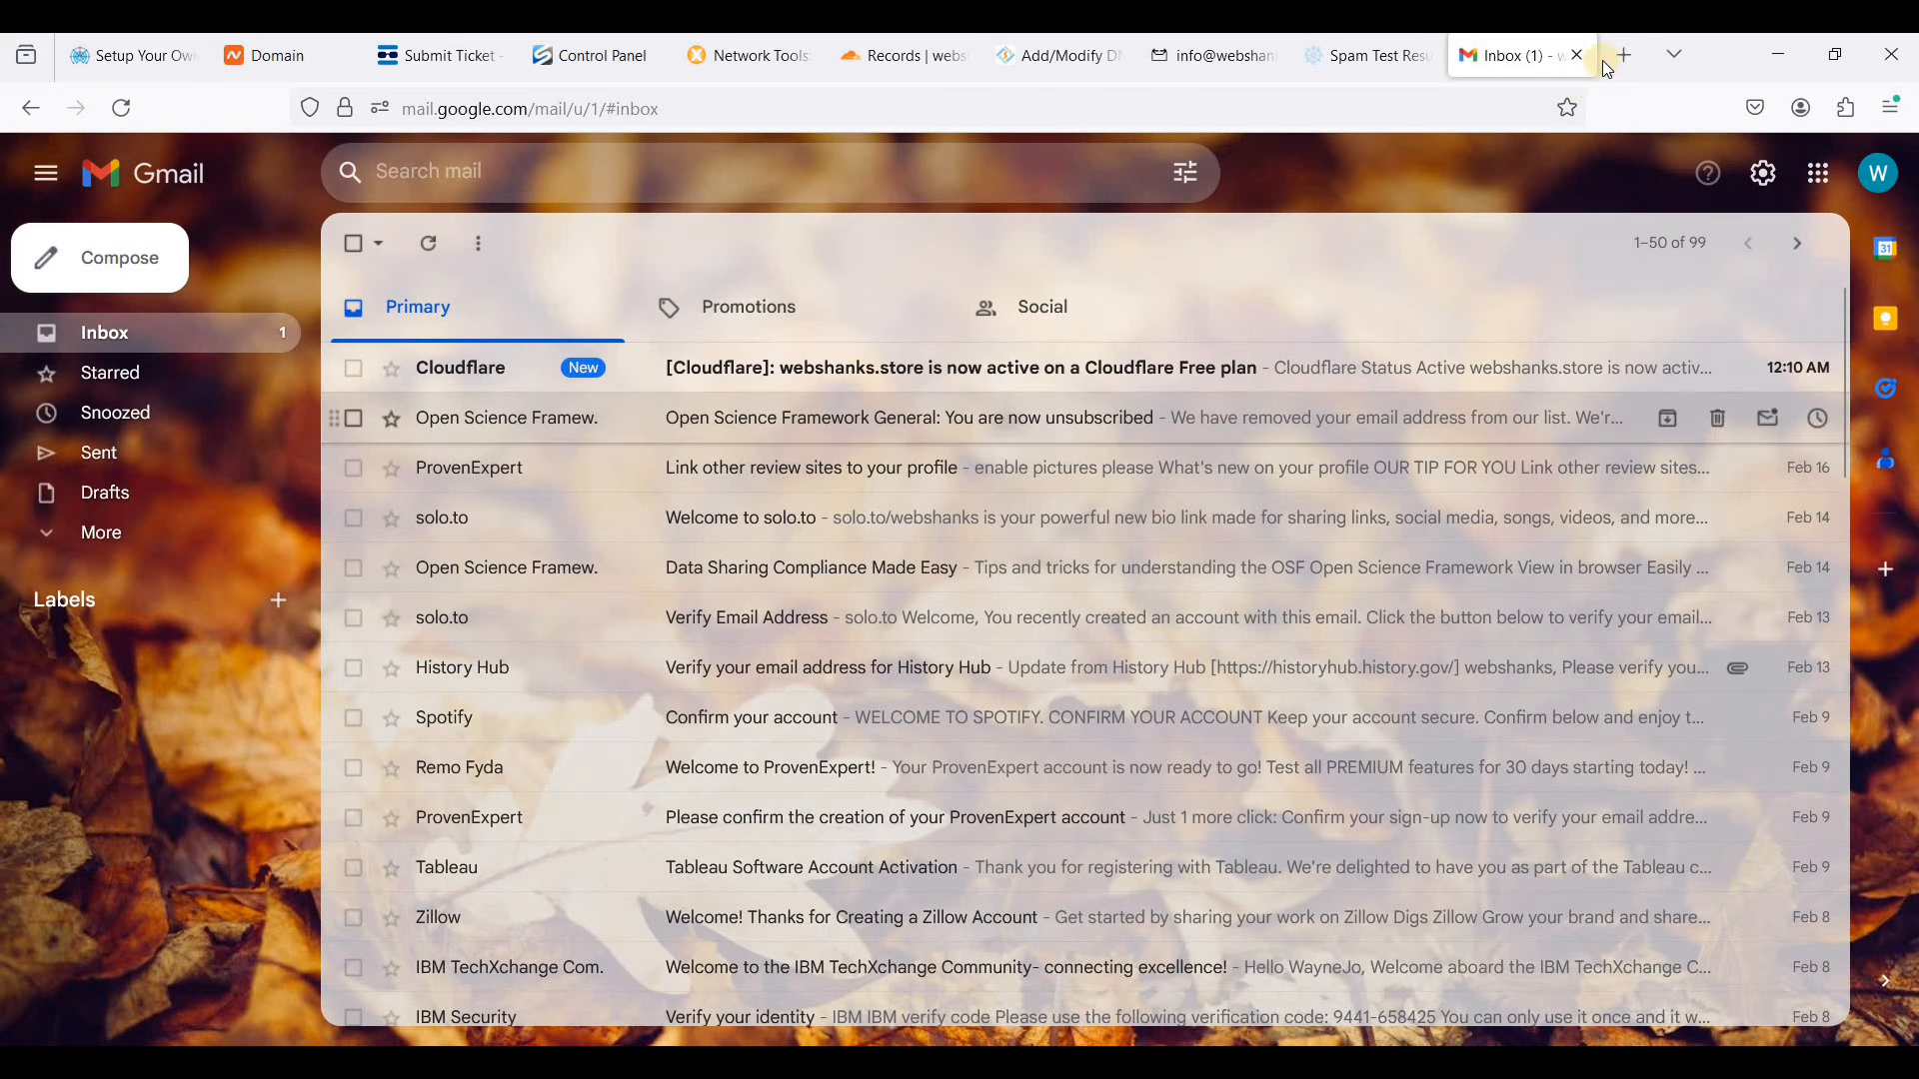
key(ctrl+t)
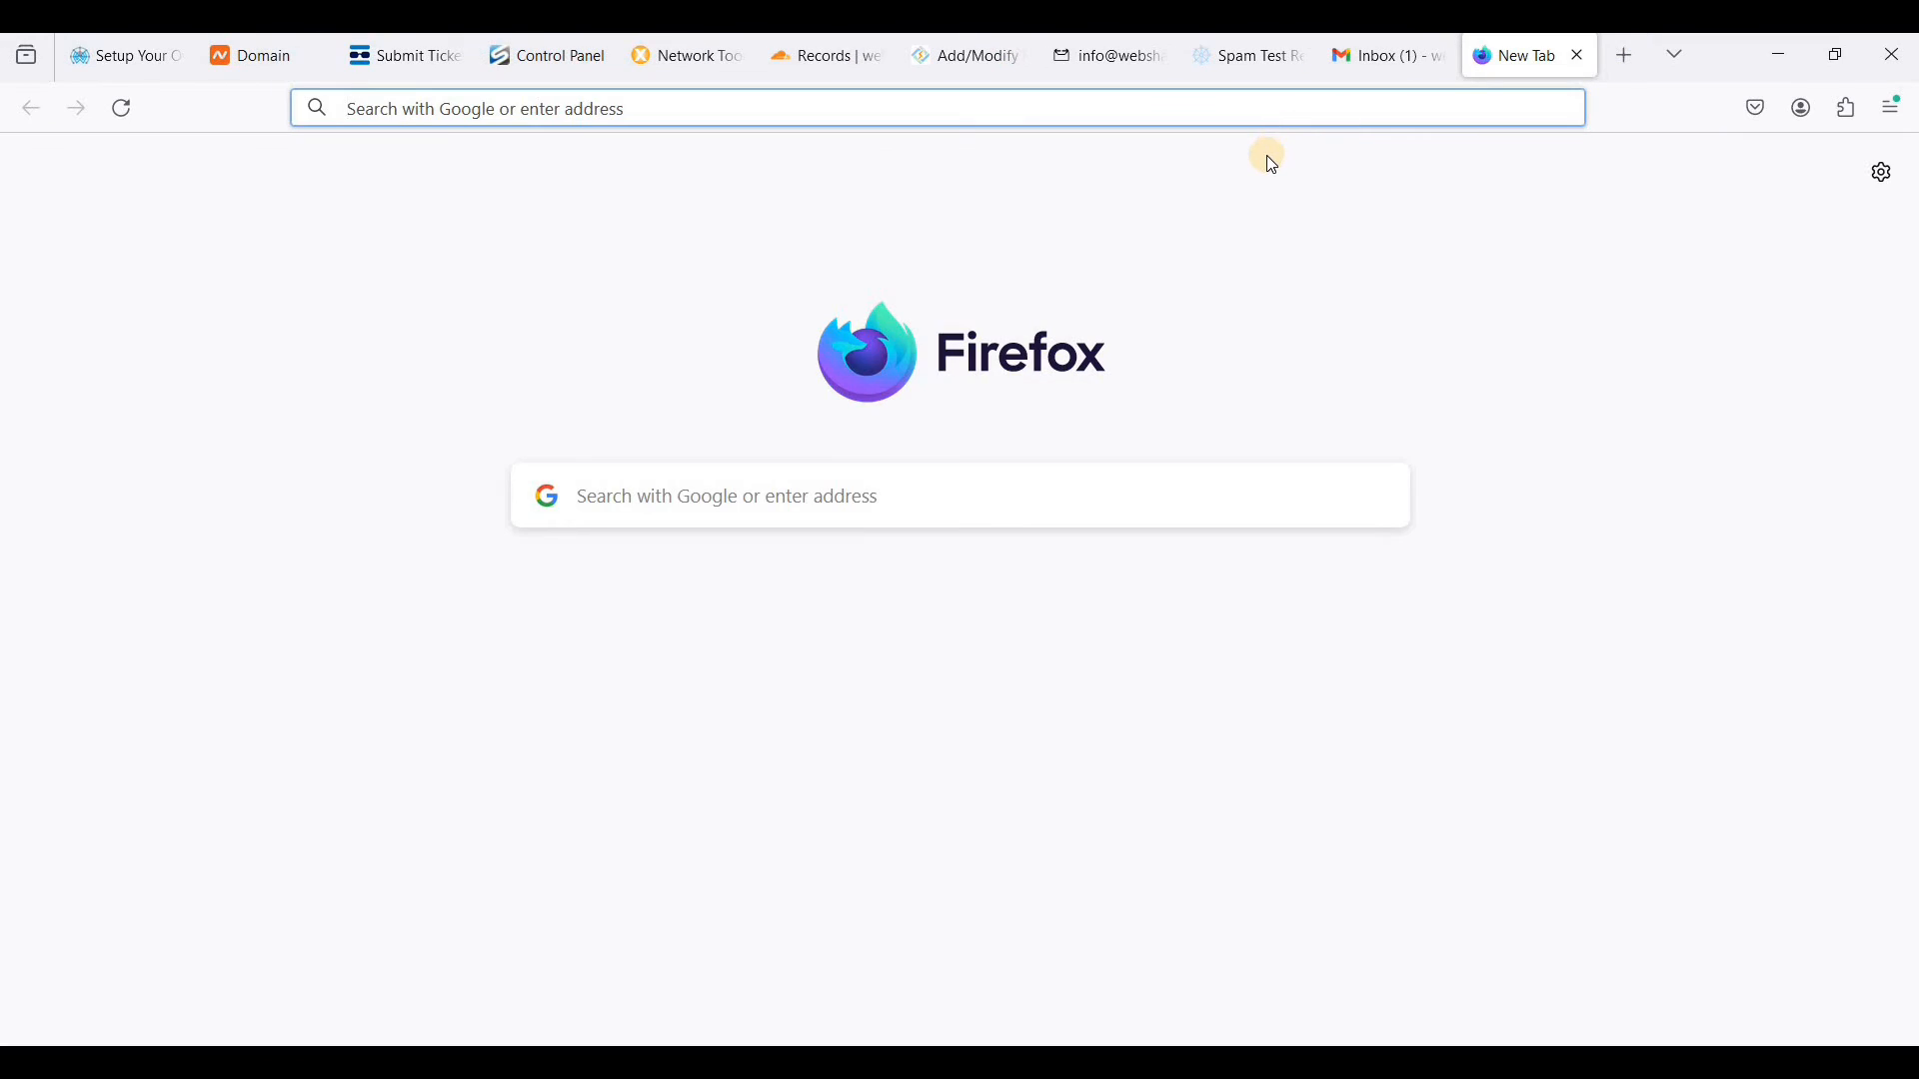
key(ctrl+v)
key(Return)
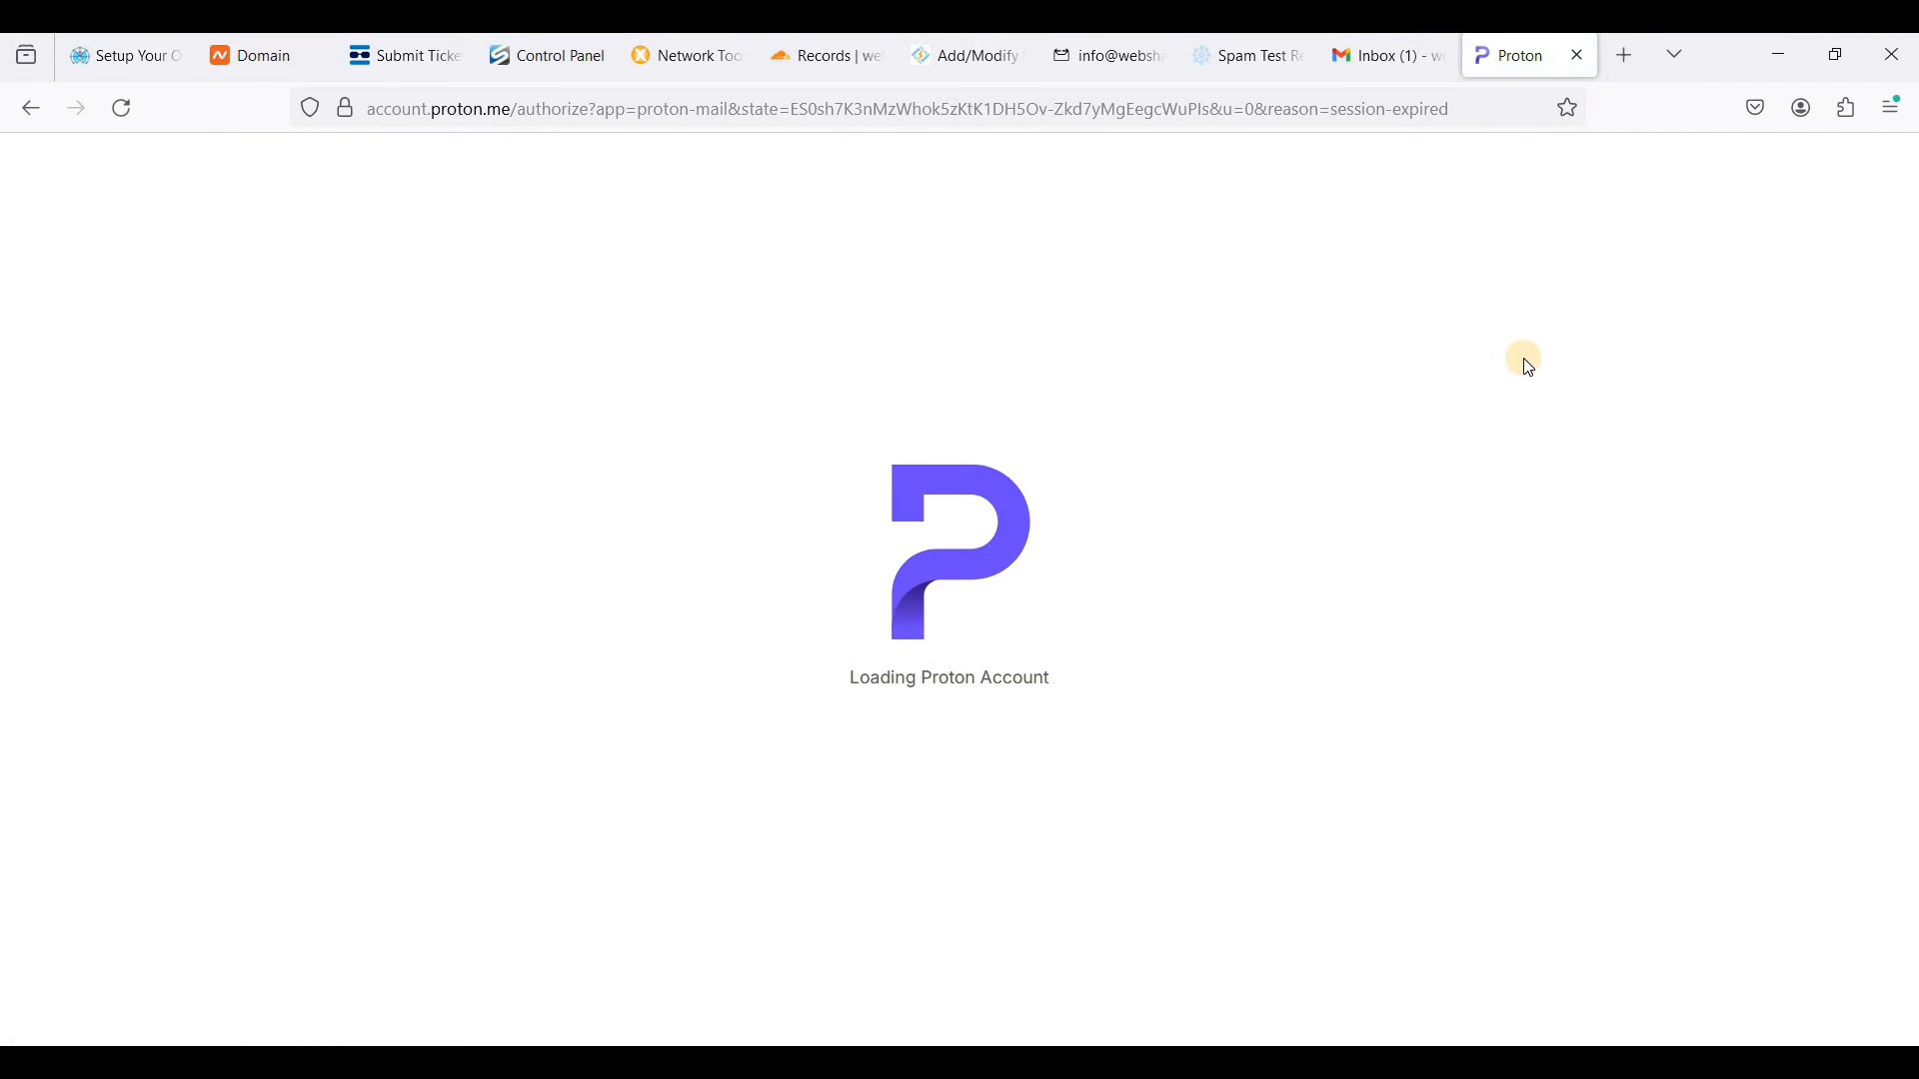
key(ctrl+t)
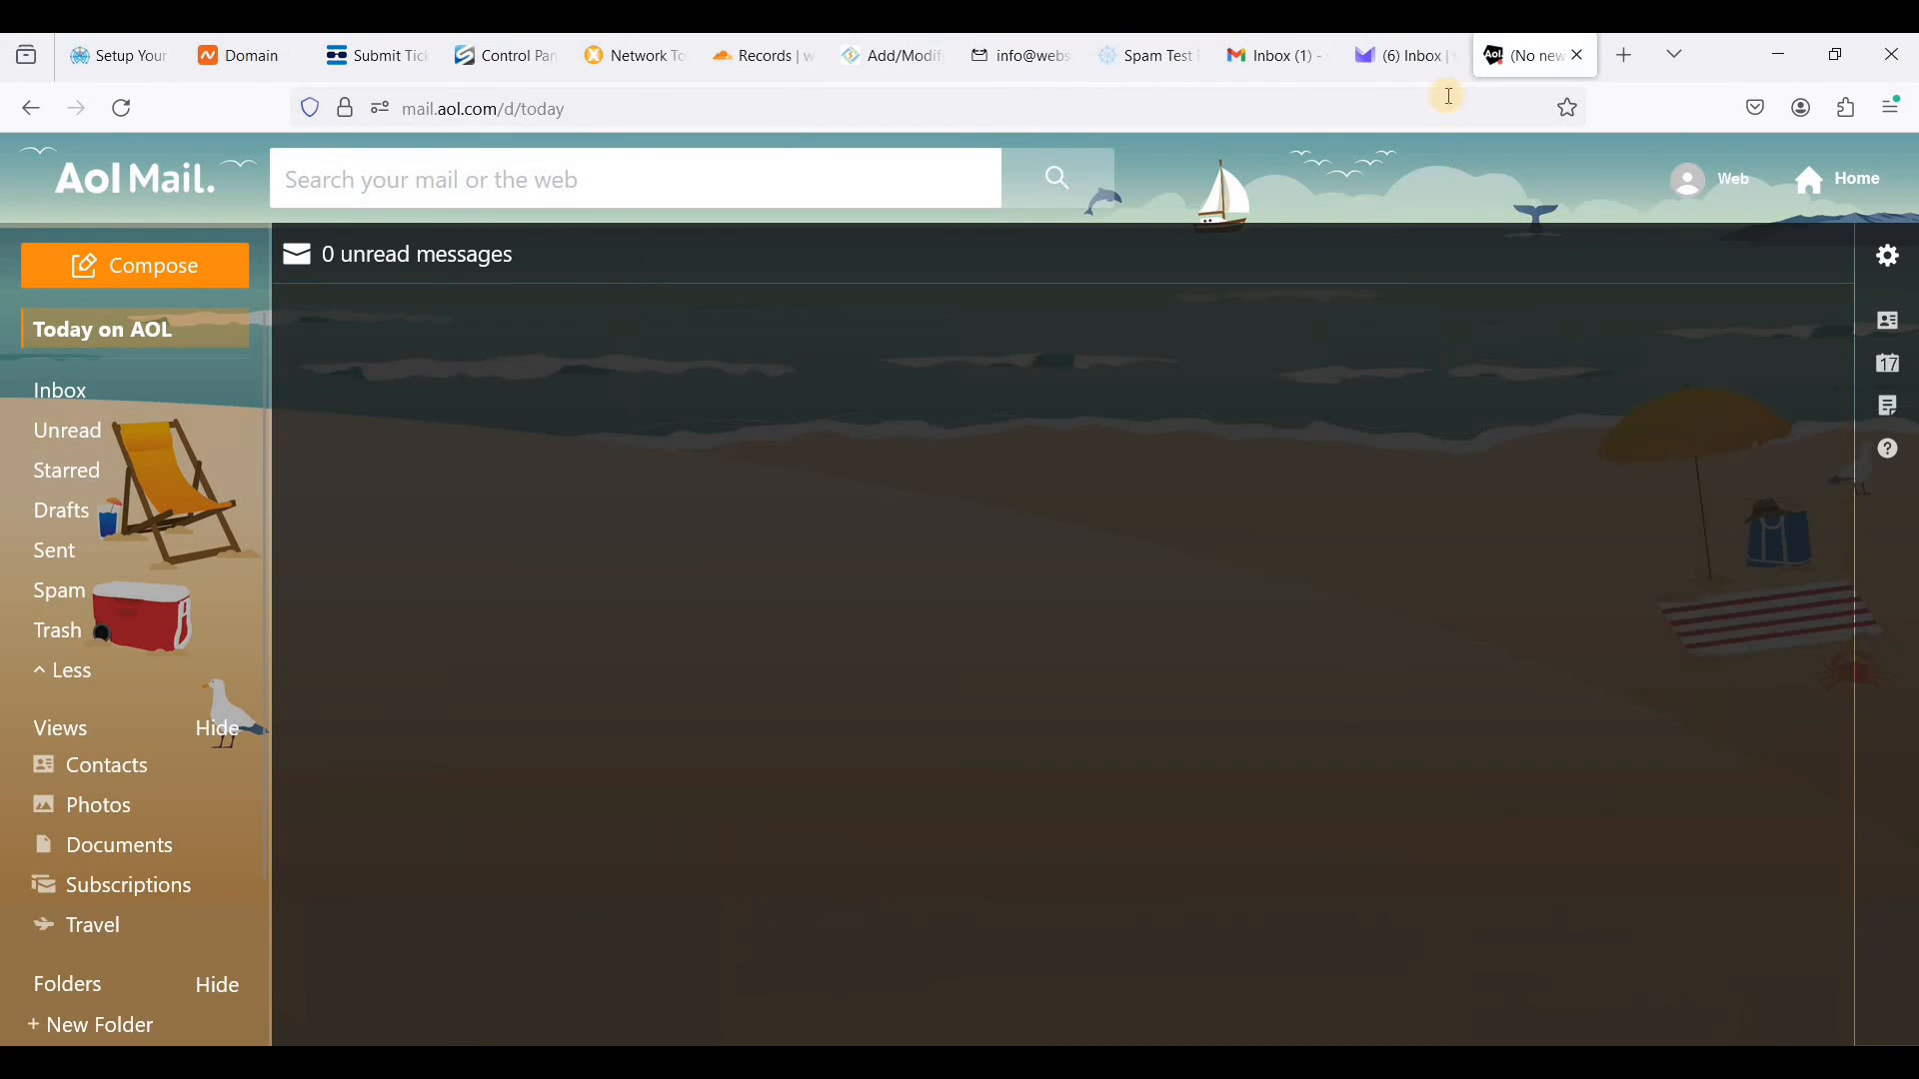
click(92, 394)
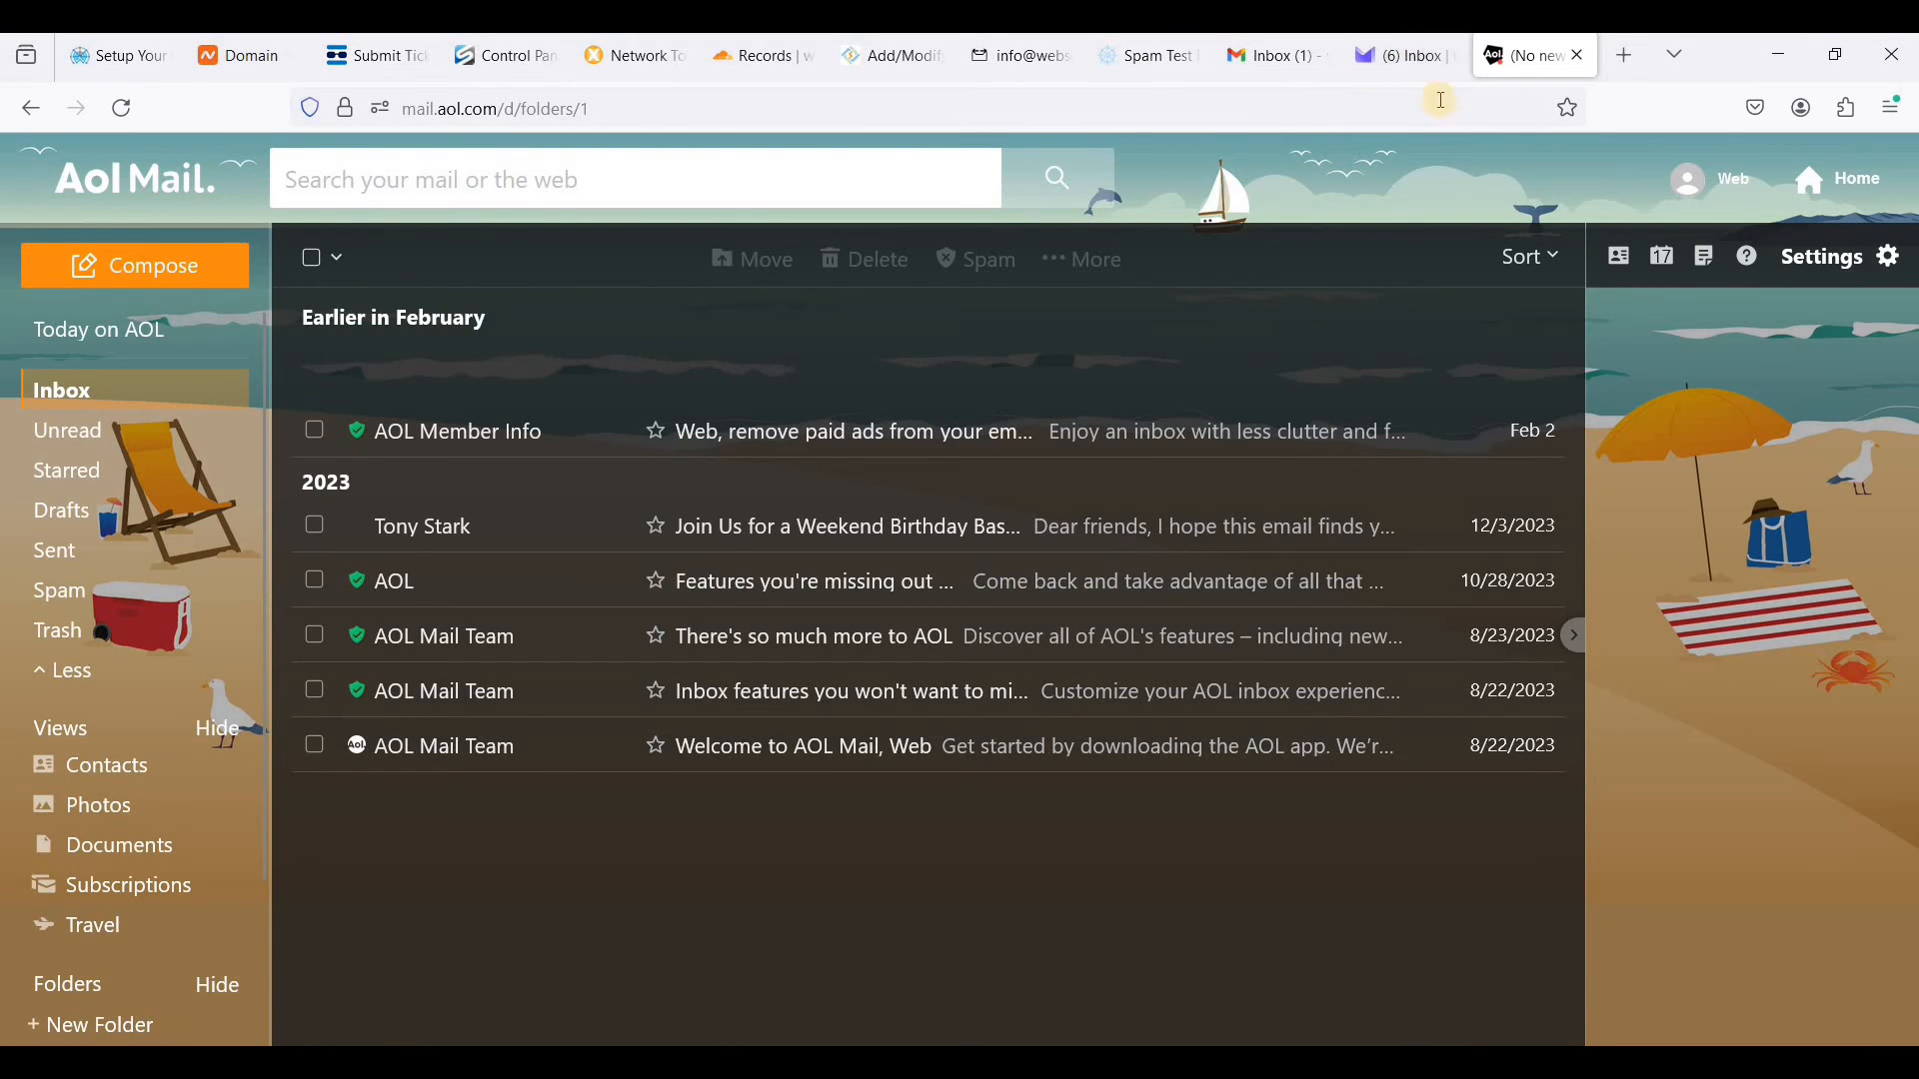
- In Proton Mail, try selecting inbox messages and filtering by read ones, and return to the full inbox
click(1405, 63)
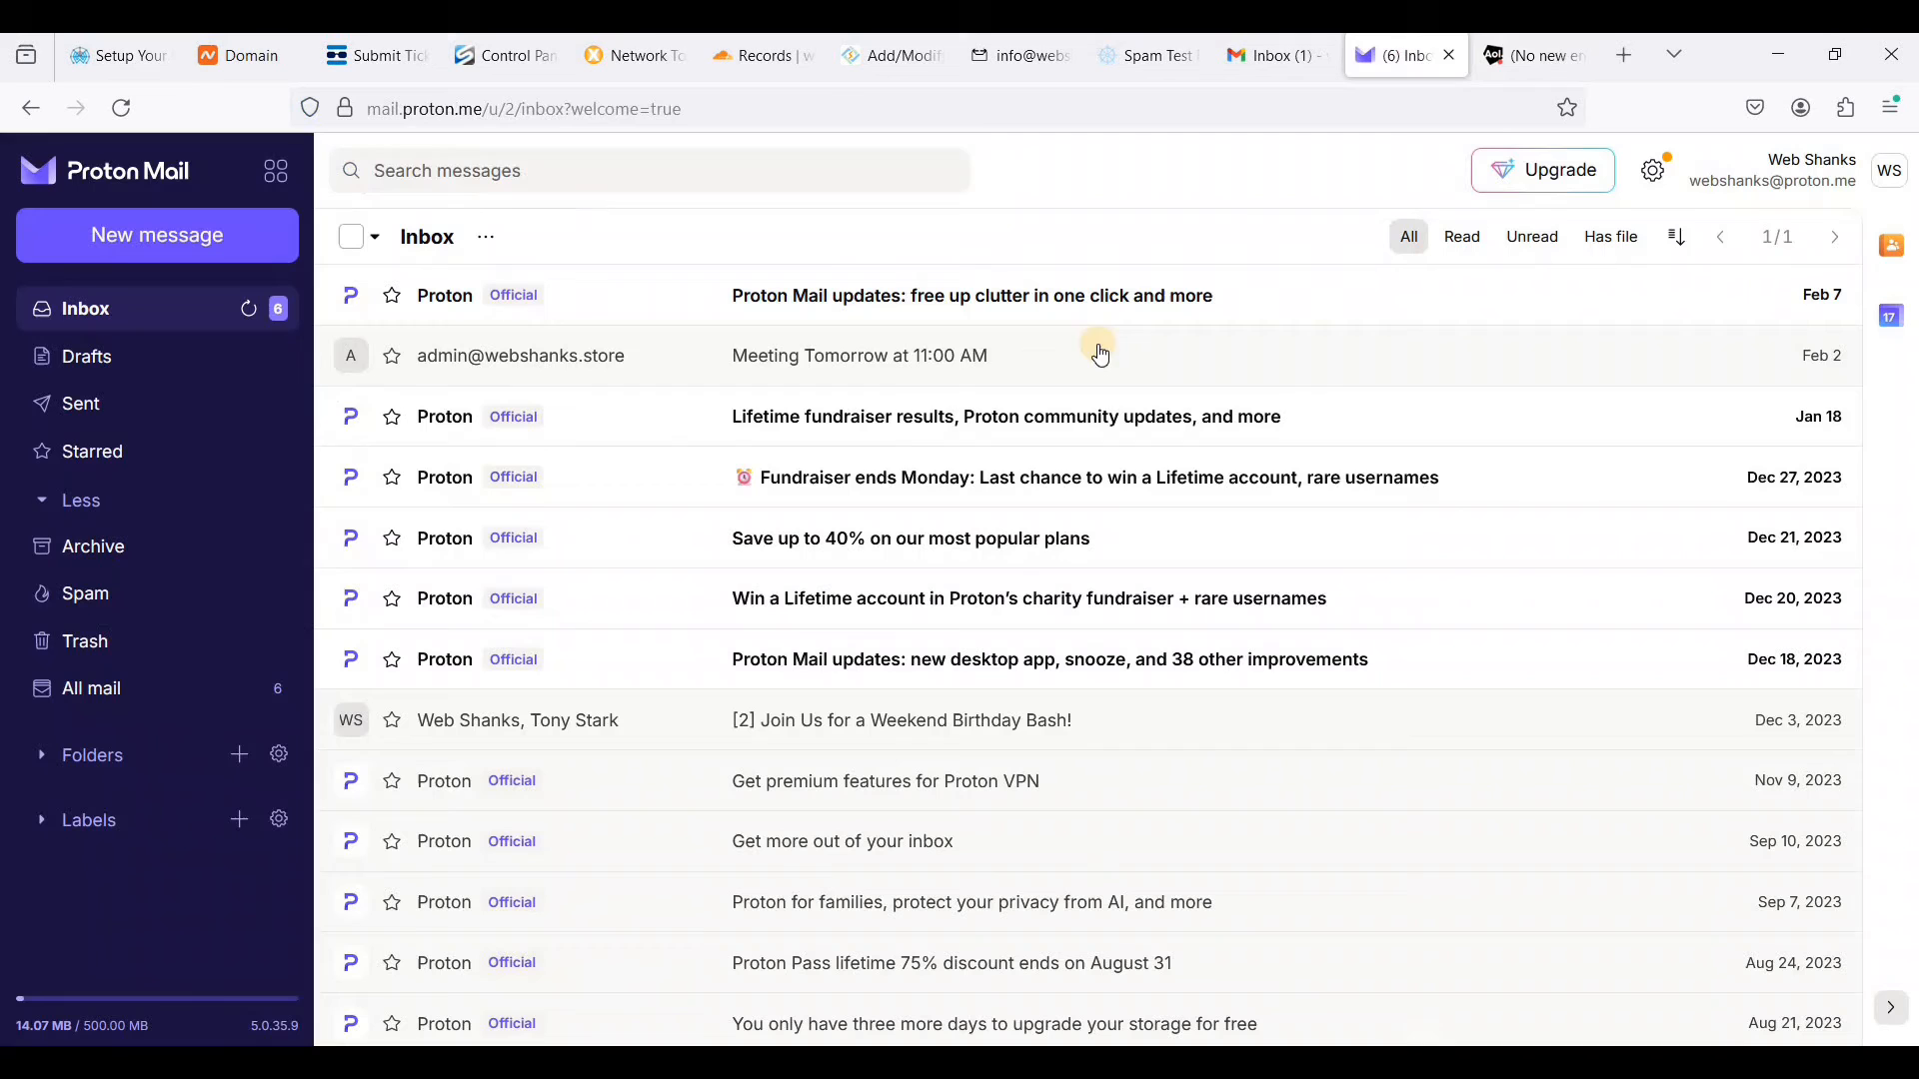
click(358, 247)
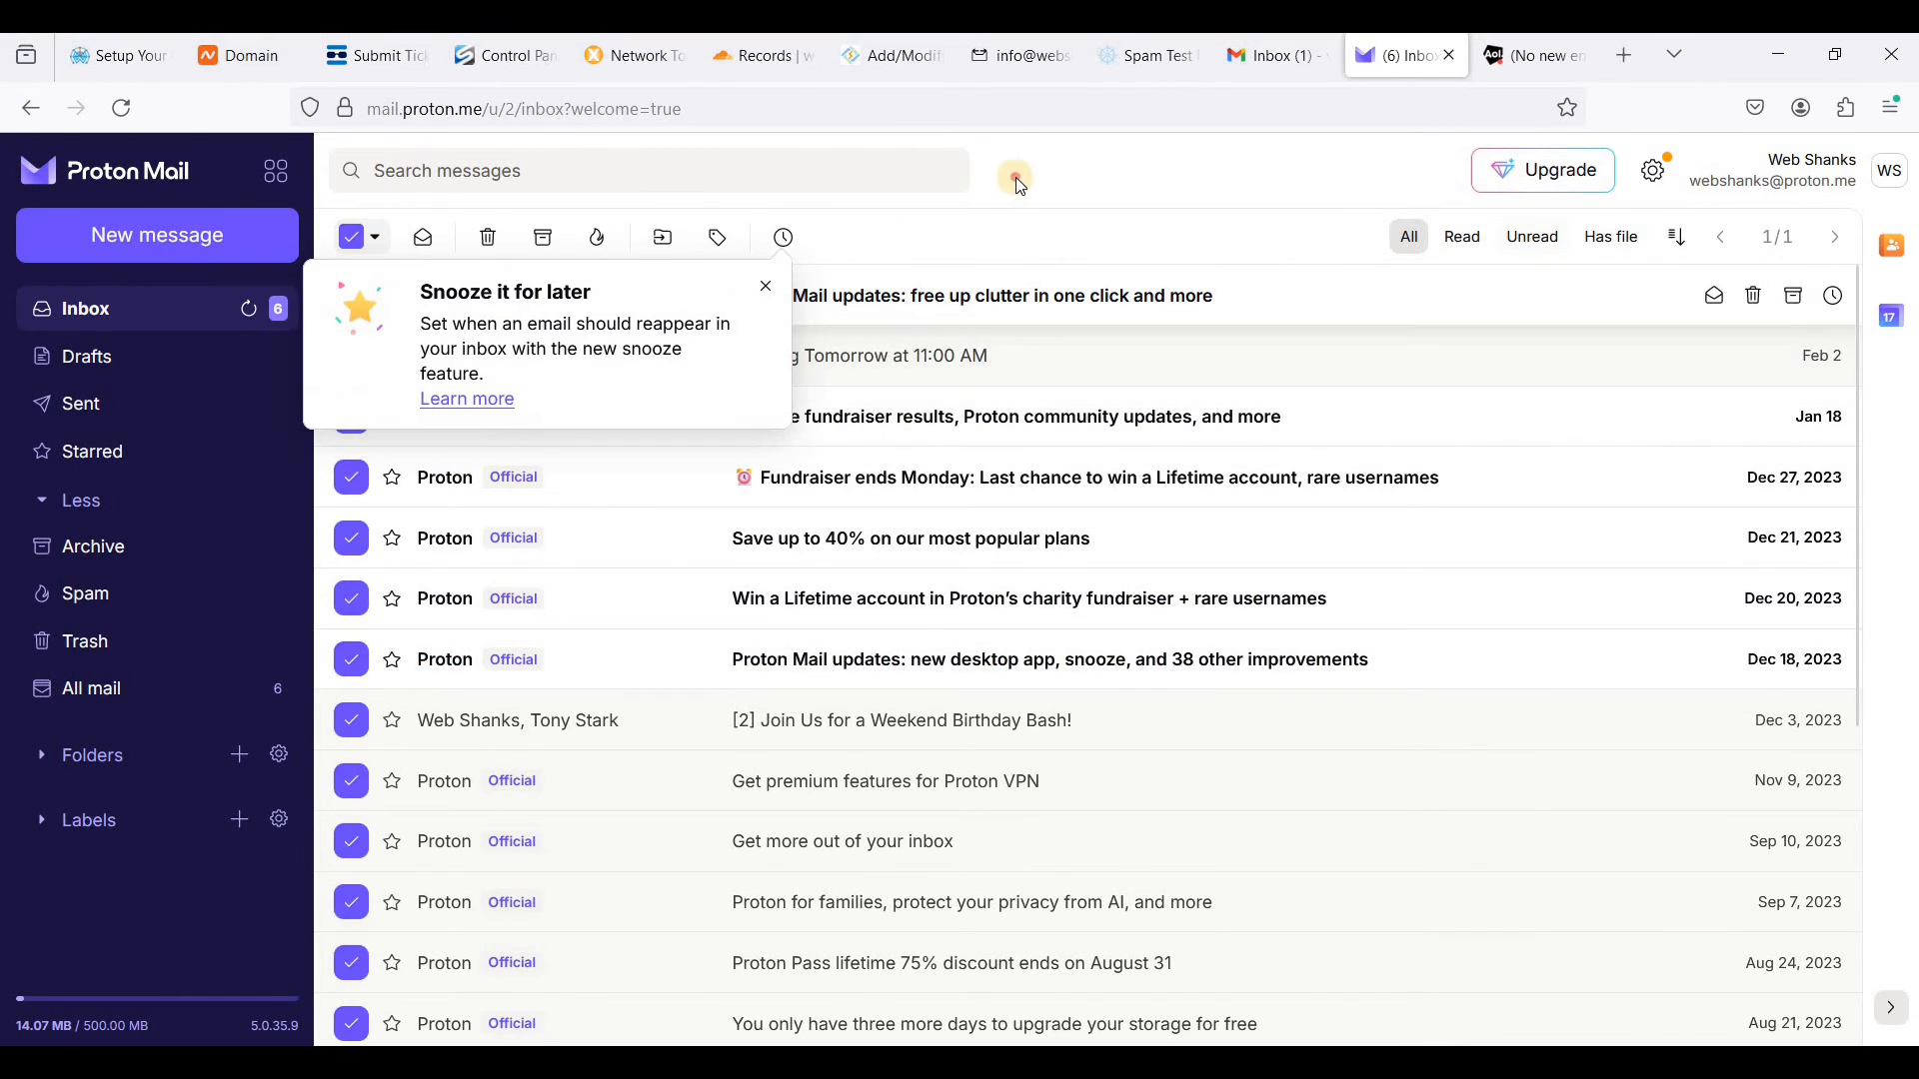
click(1462, 240)
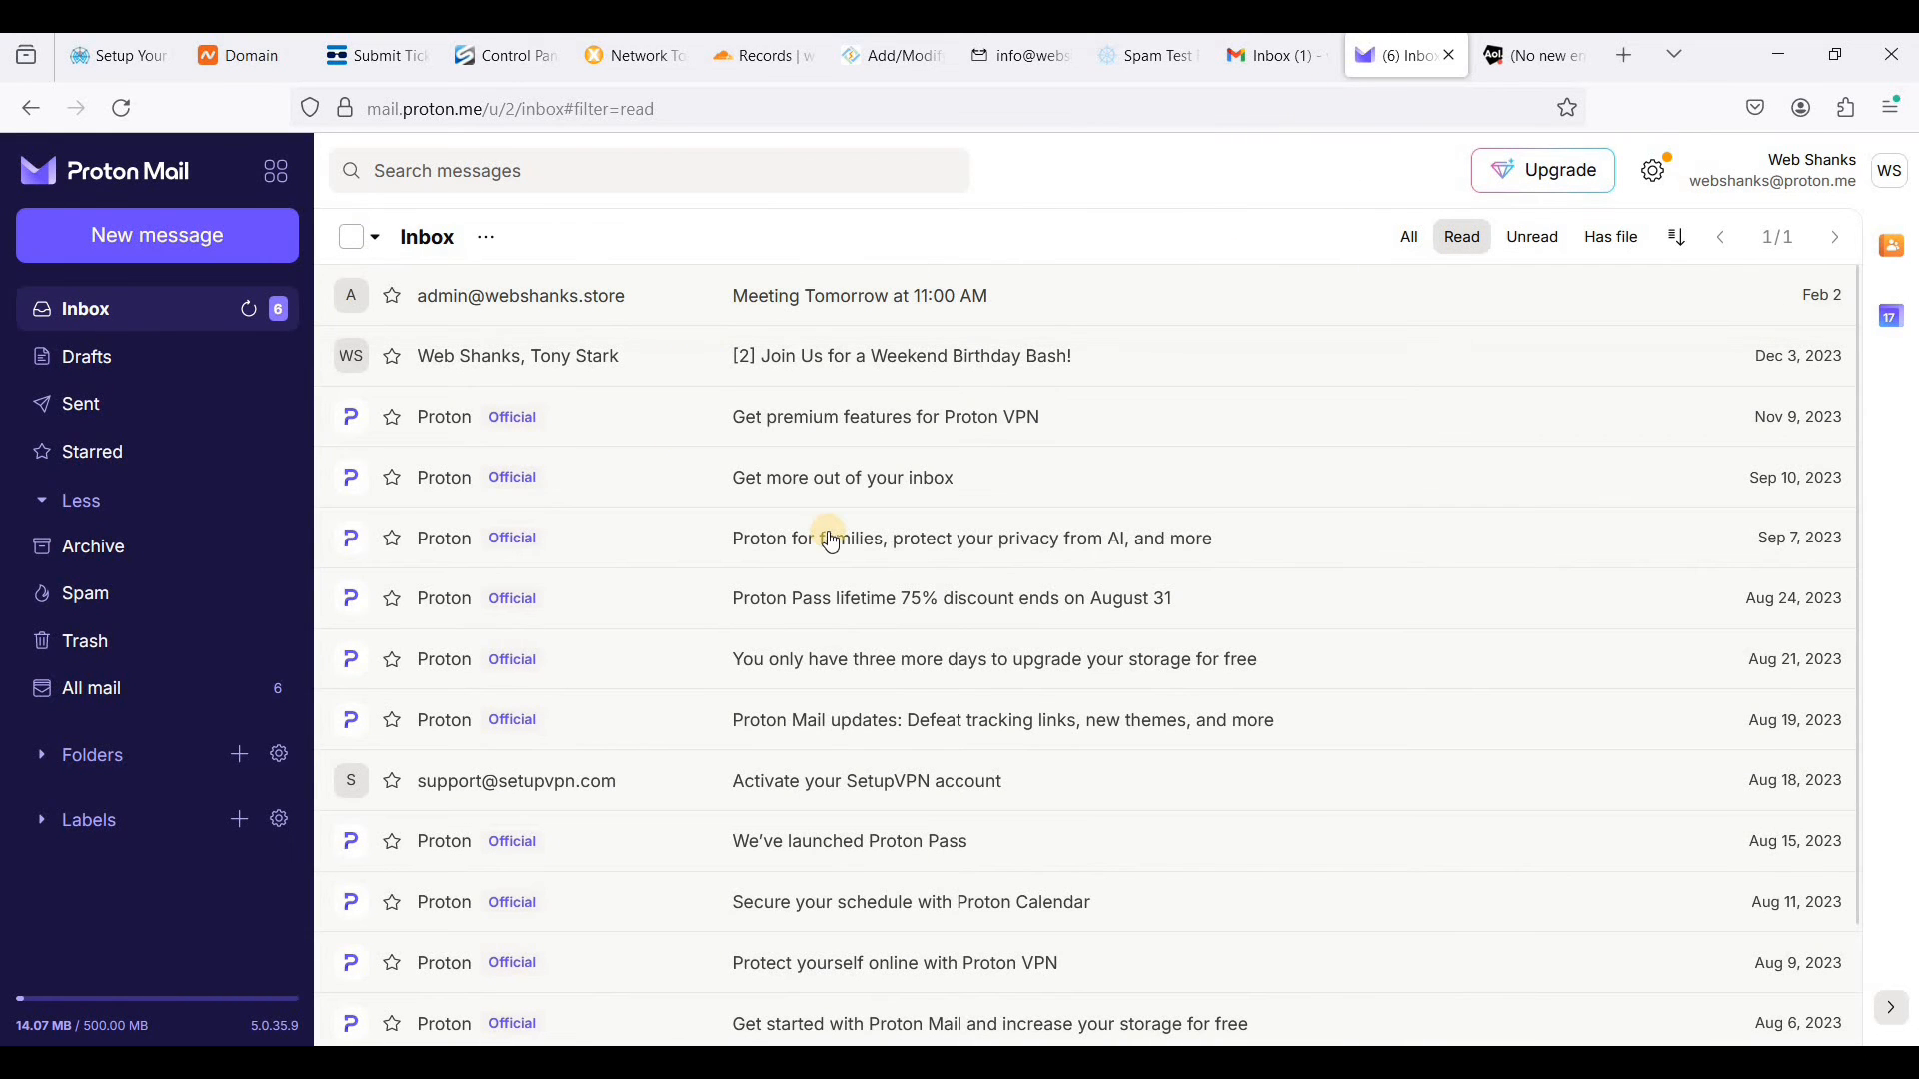
scroll(827, 534, down, 3)
scroll(771, 525, up, 3)
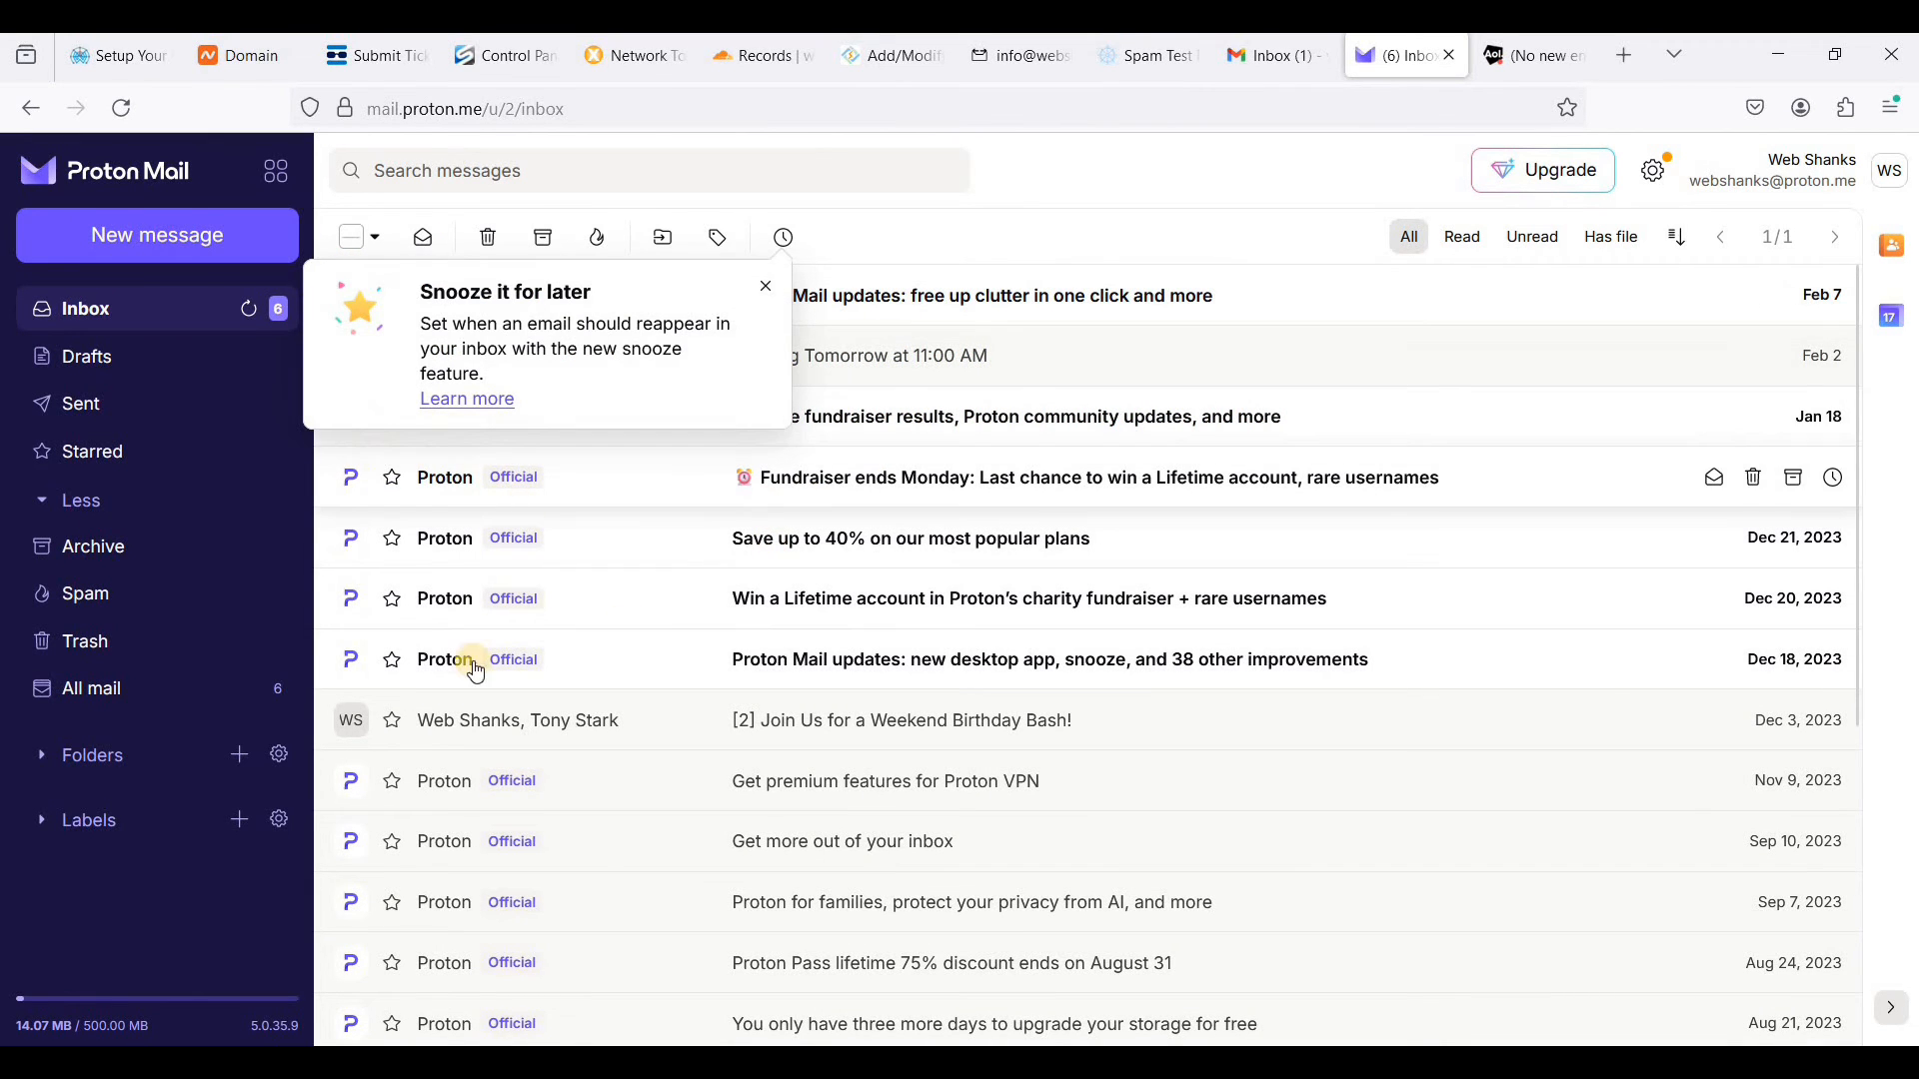
click(357, 600)
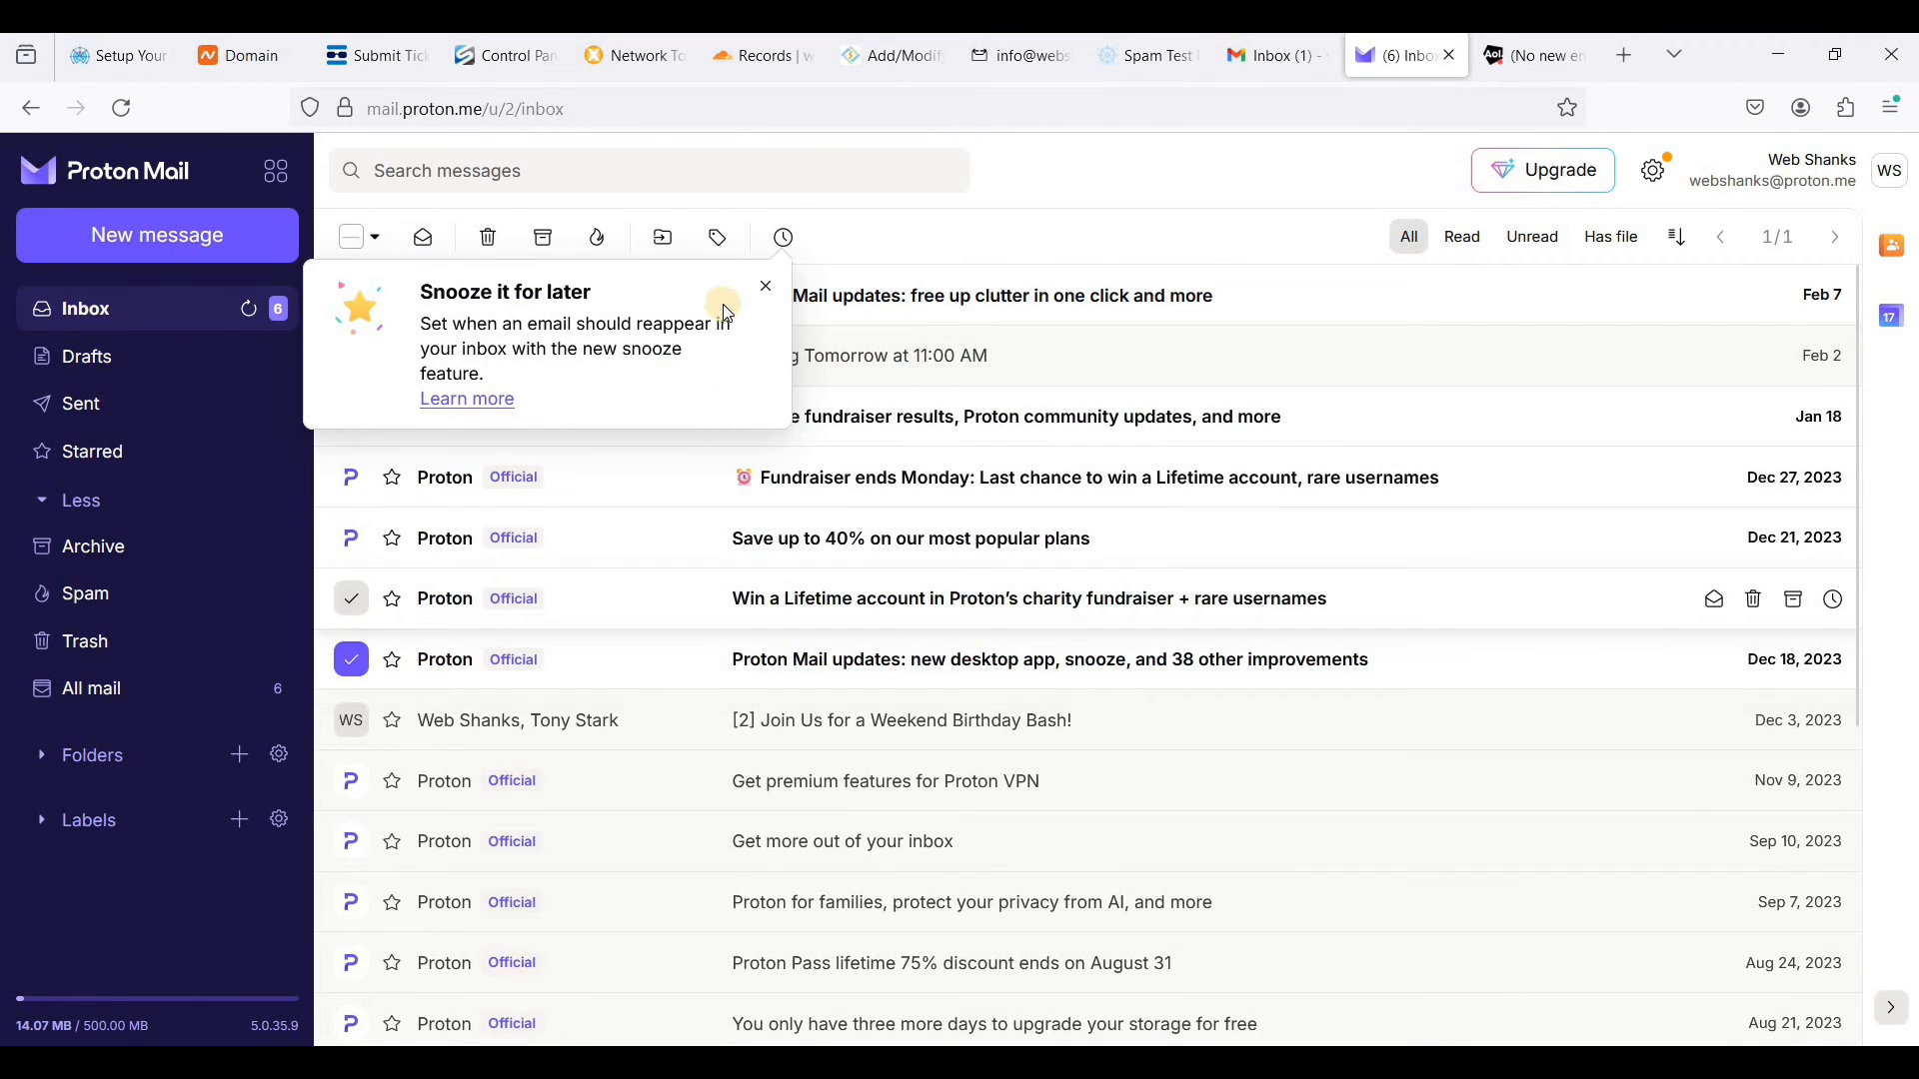
click(351, 538)
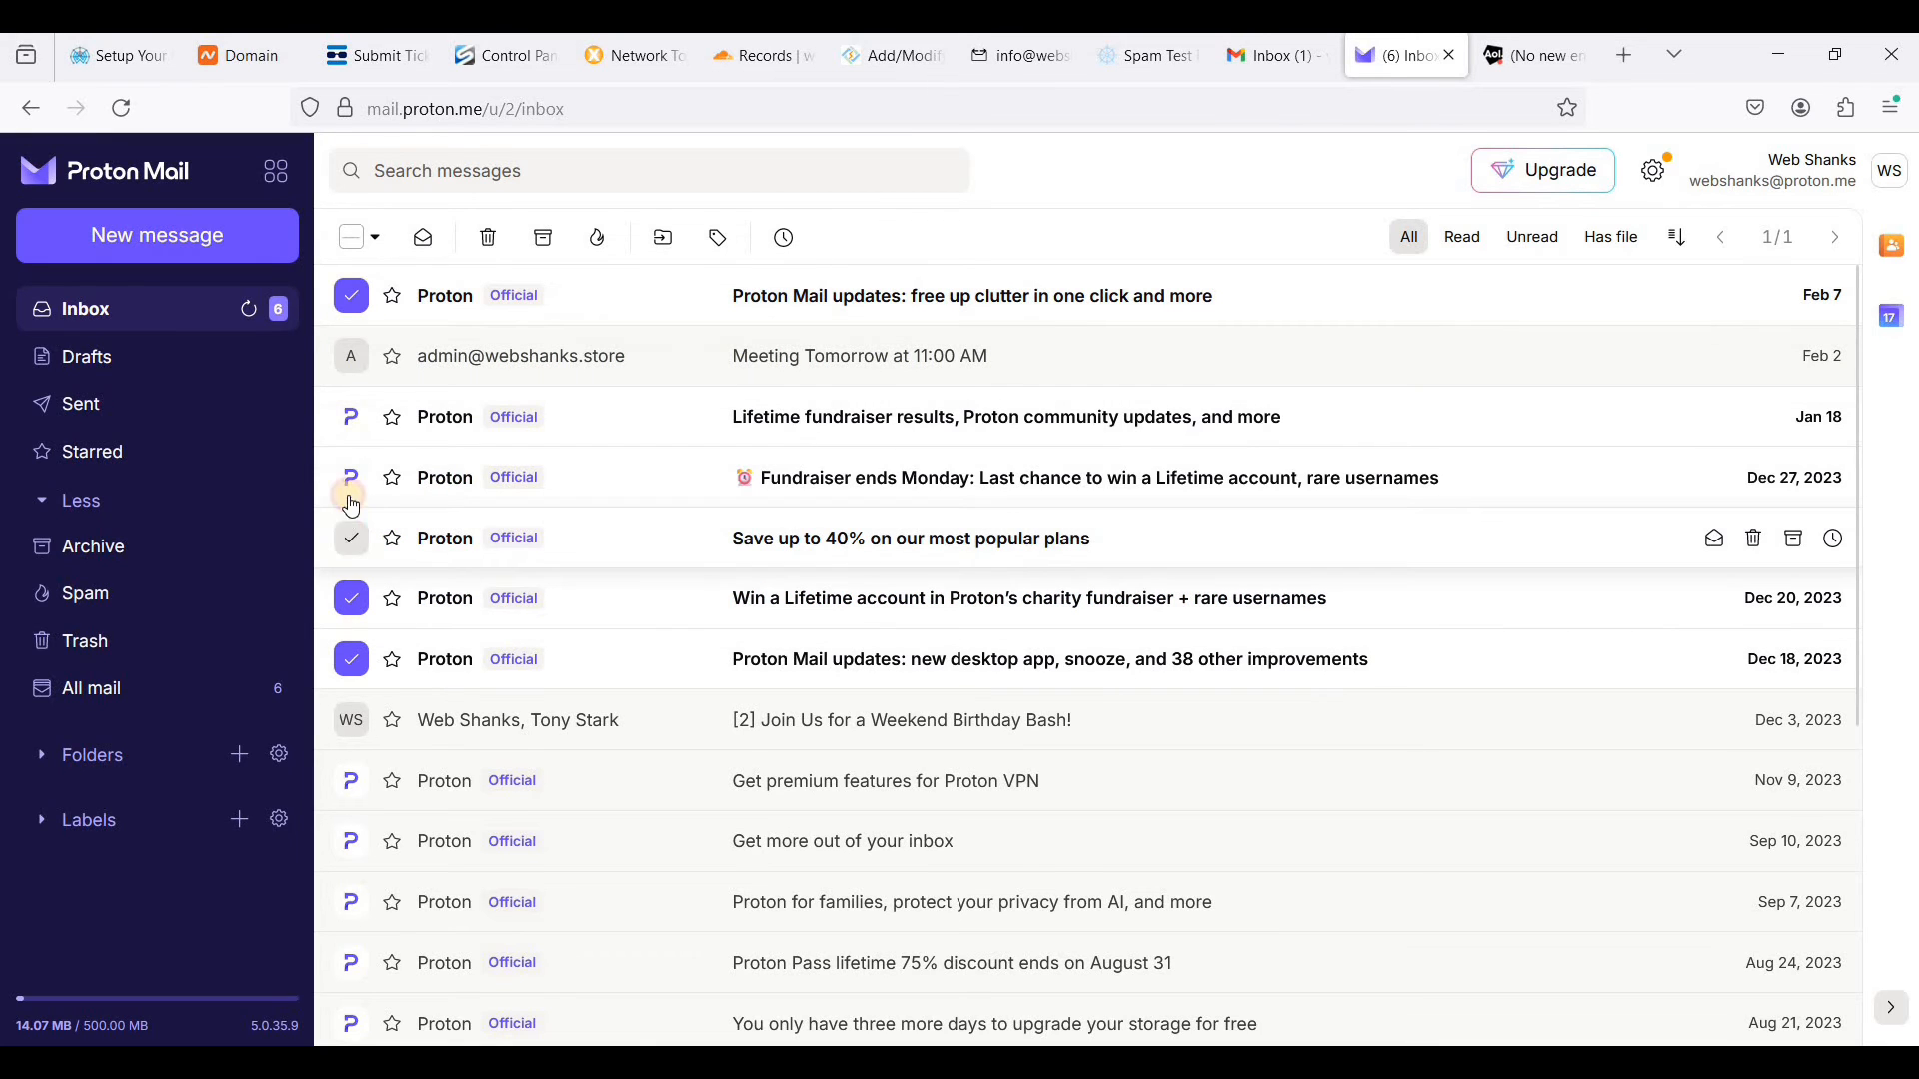
click(351, 478)
click(1463, 237)
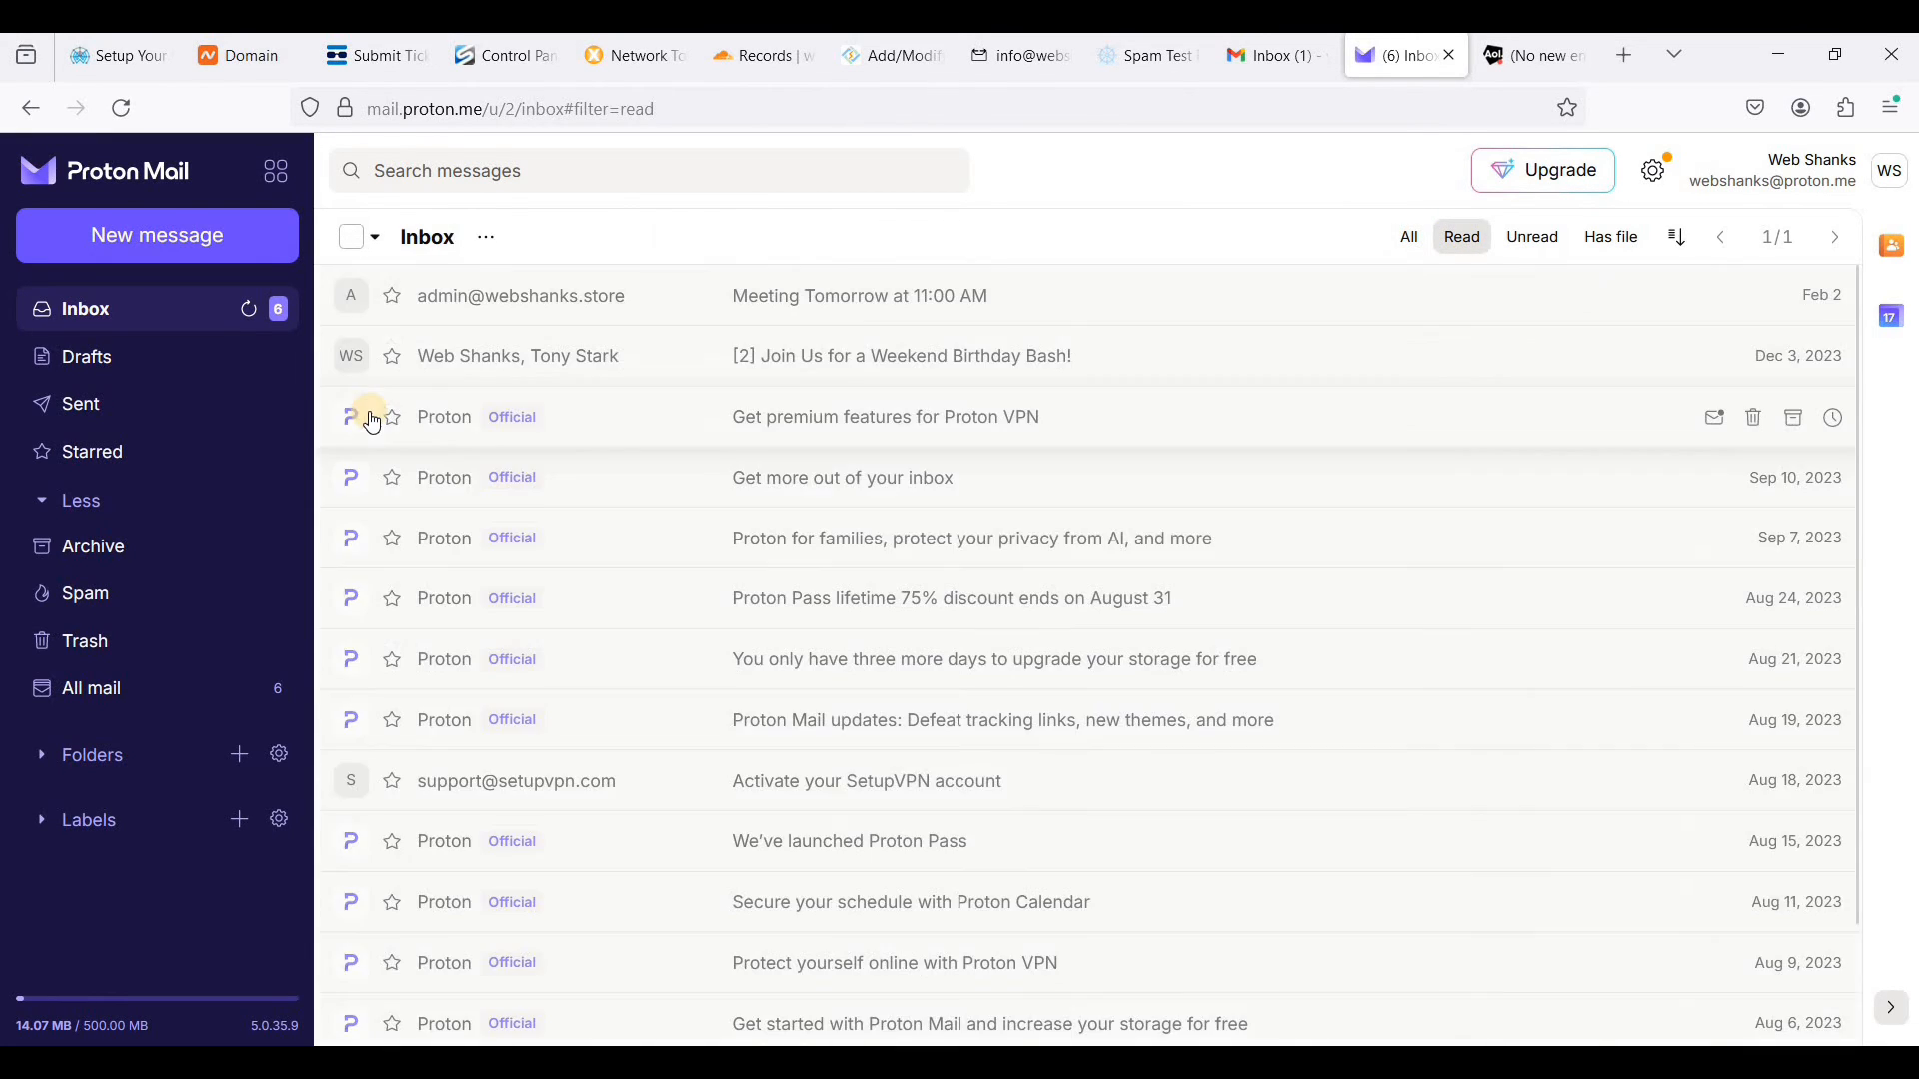
click(189, 309)
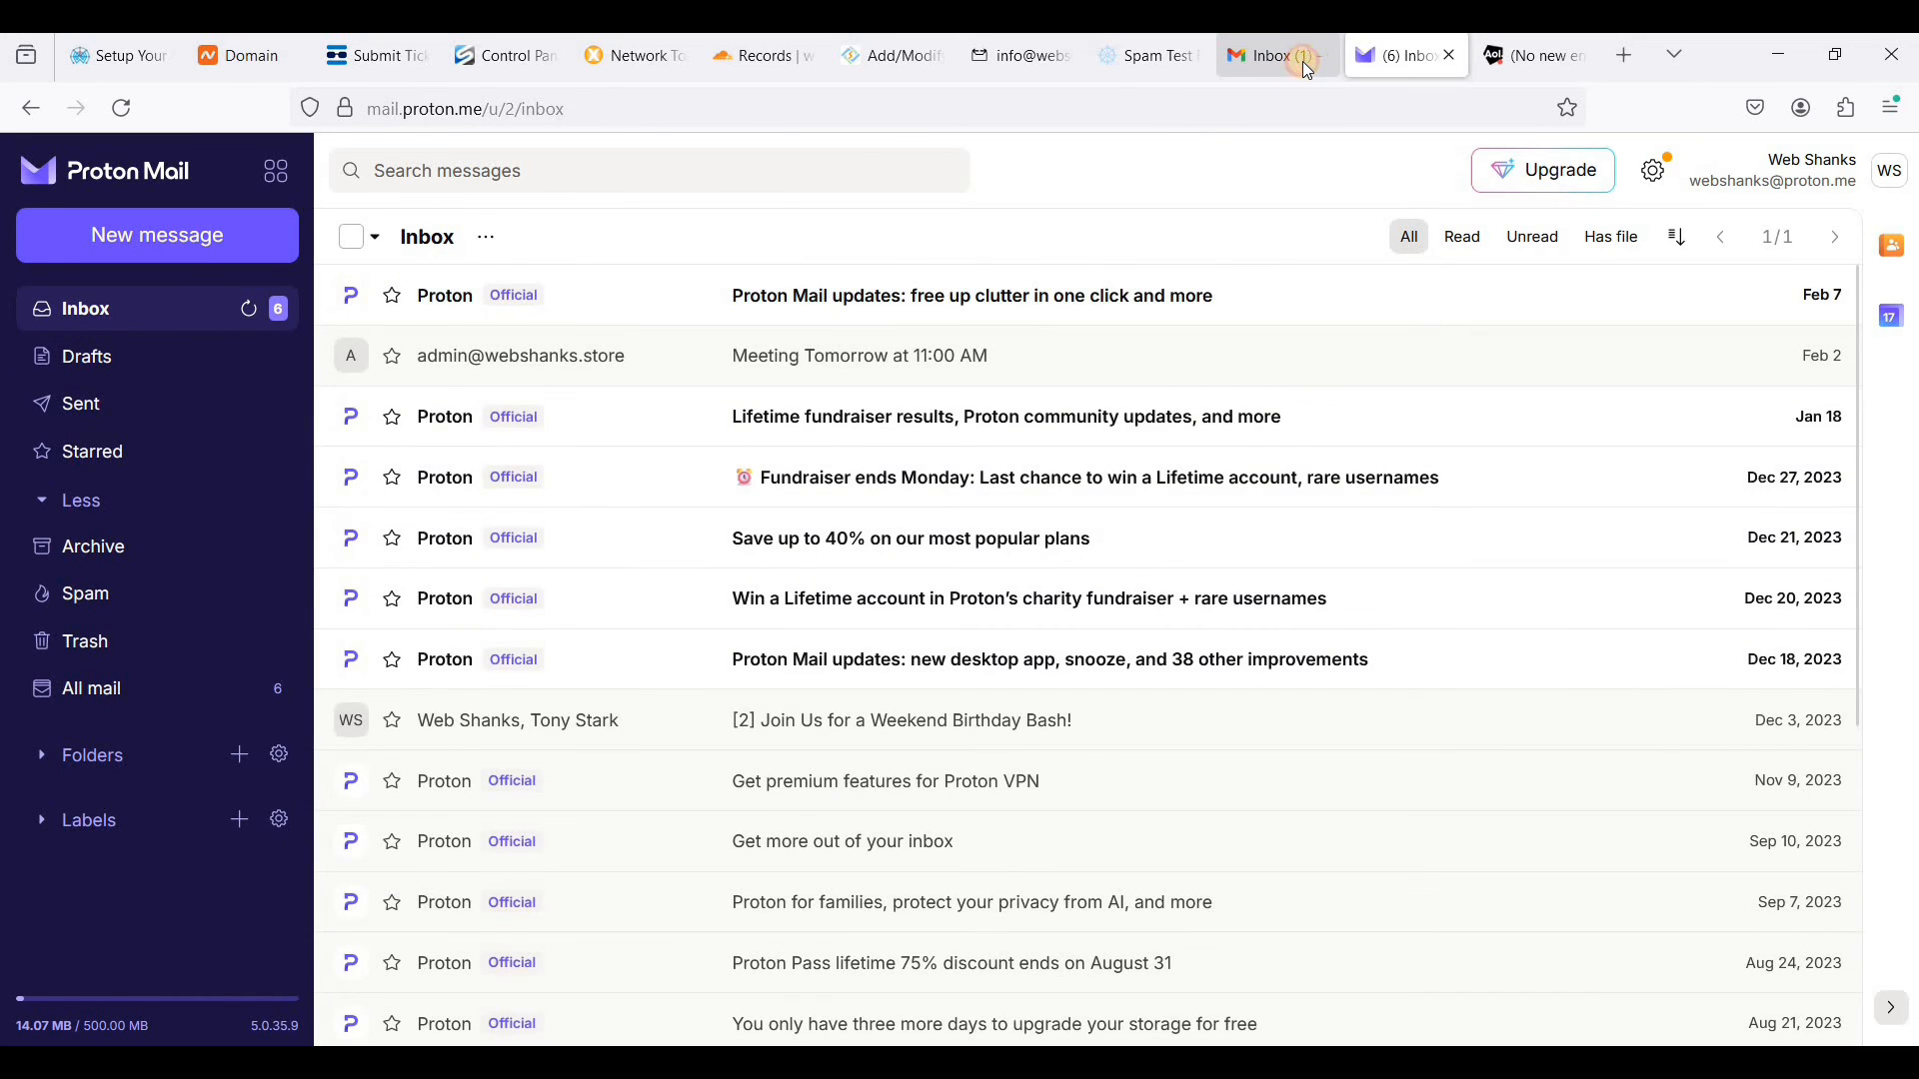
- In Gmail, open the unread Cloudflare activation message to mark it as read and return to the inbox
click(1303, 62)
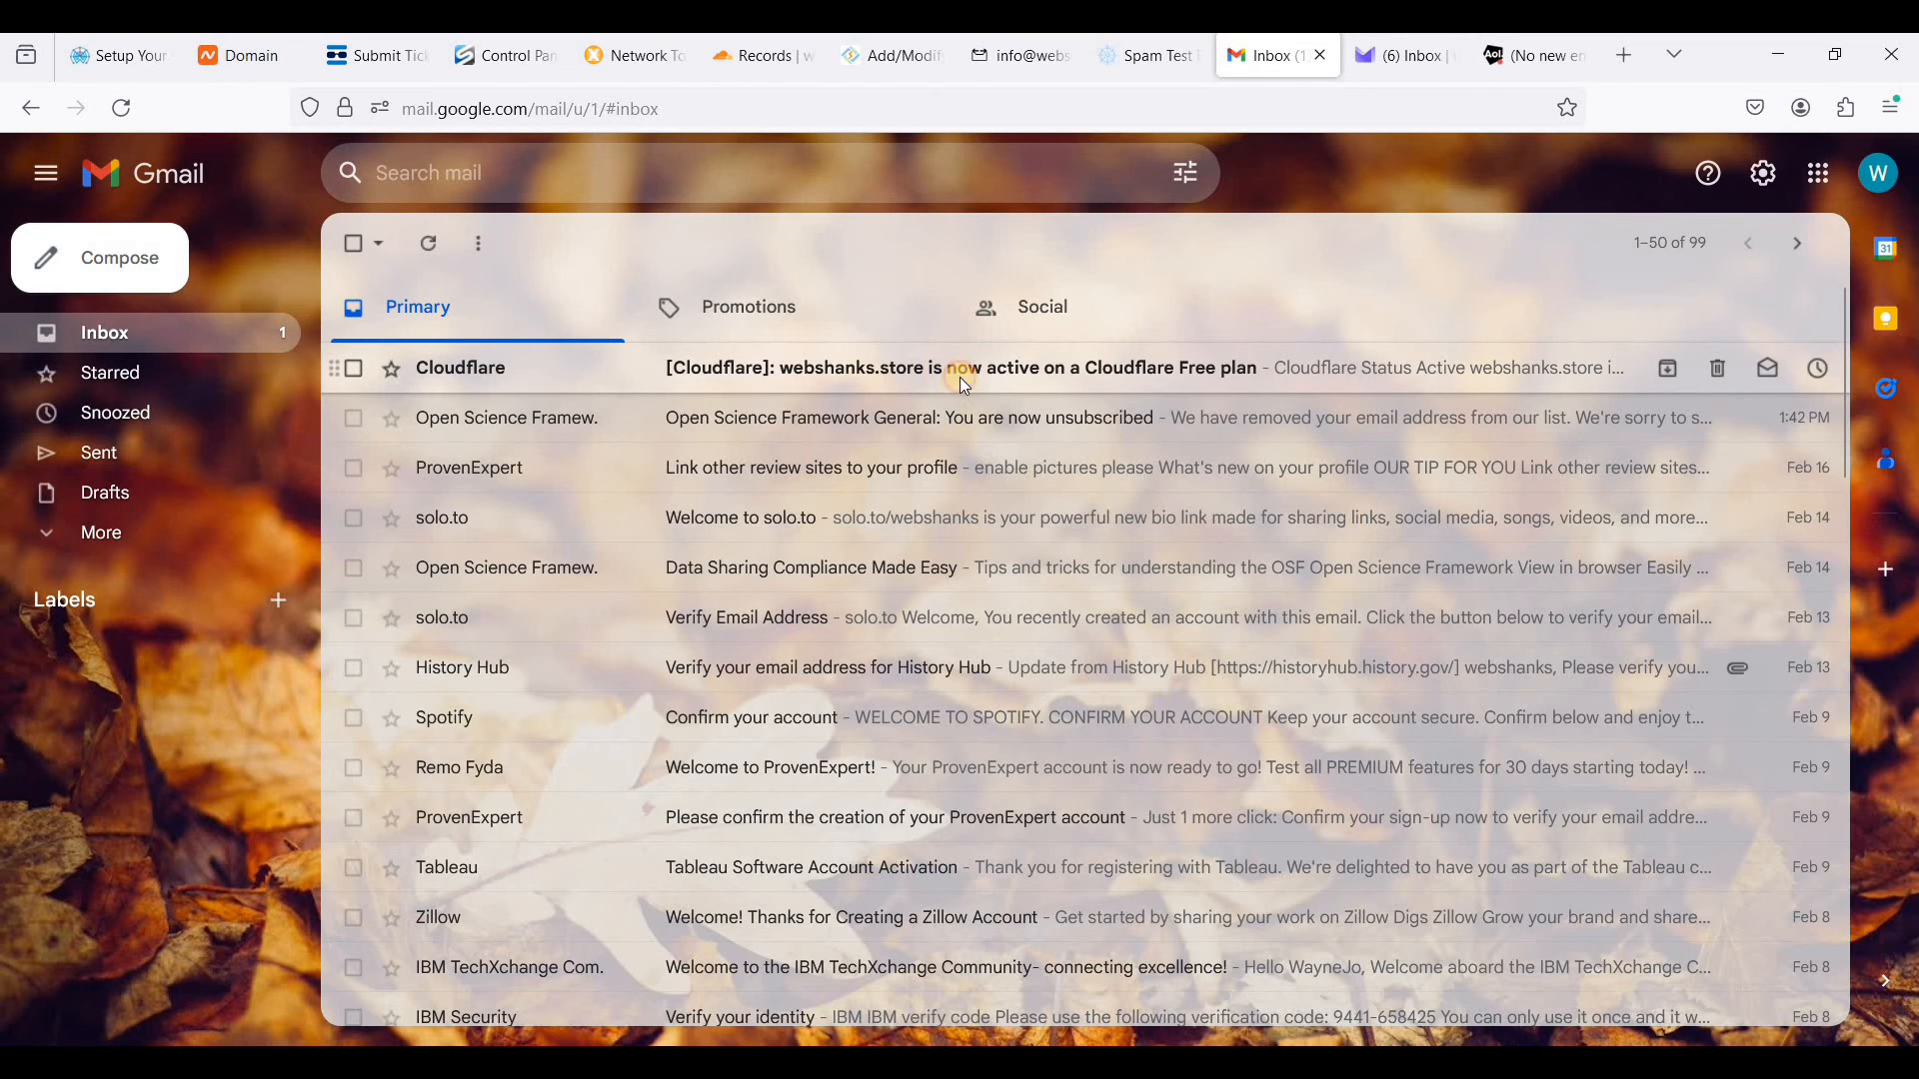
click(965, 385)
key(alt+Left)
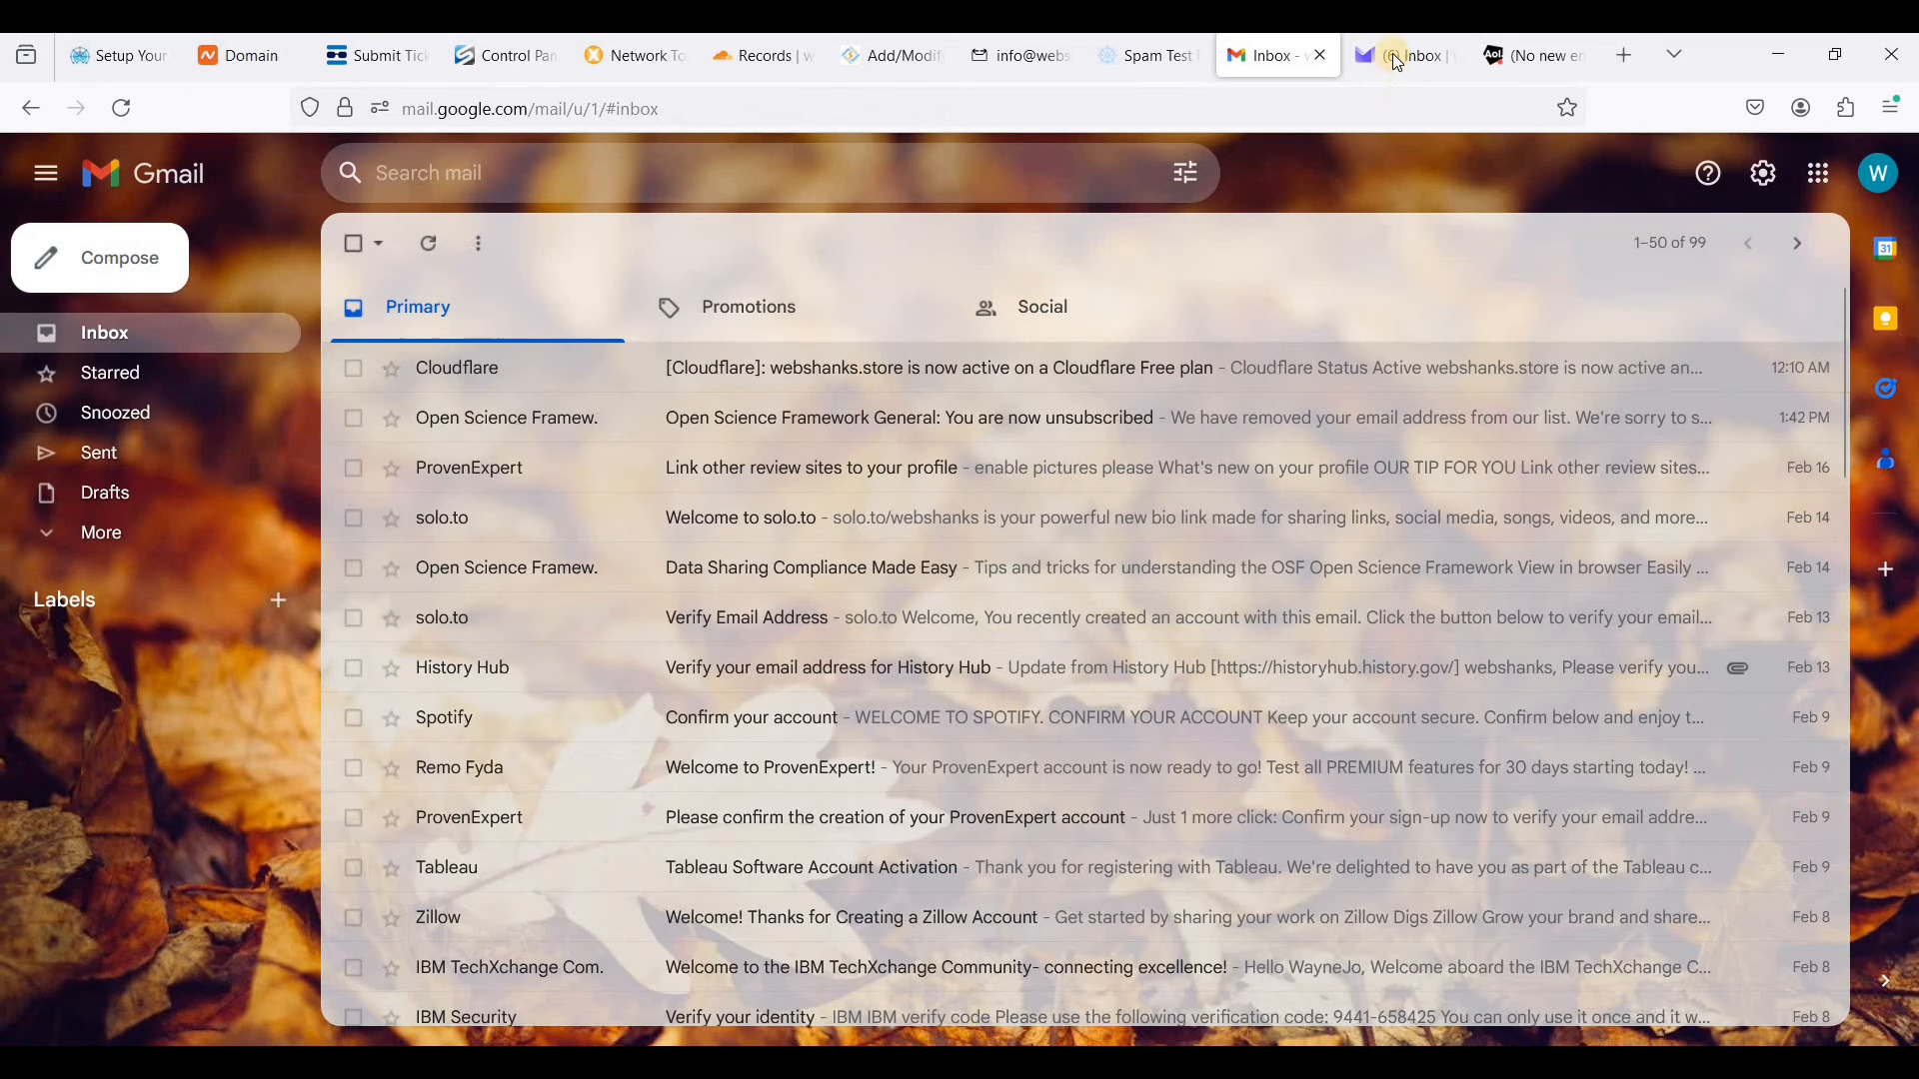
- In Proton Mail, move all the unread Proton newsletters and offers in the inbox to the trash
click(1399, 62)
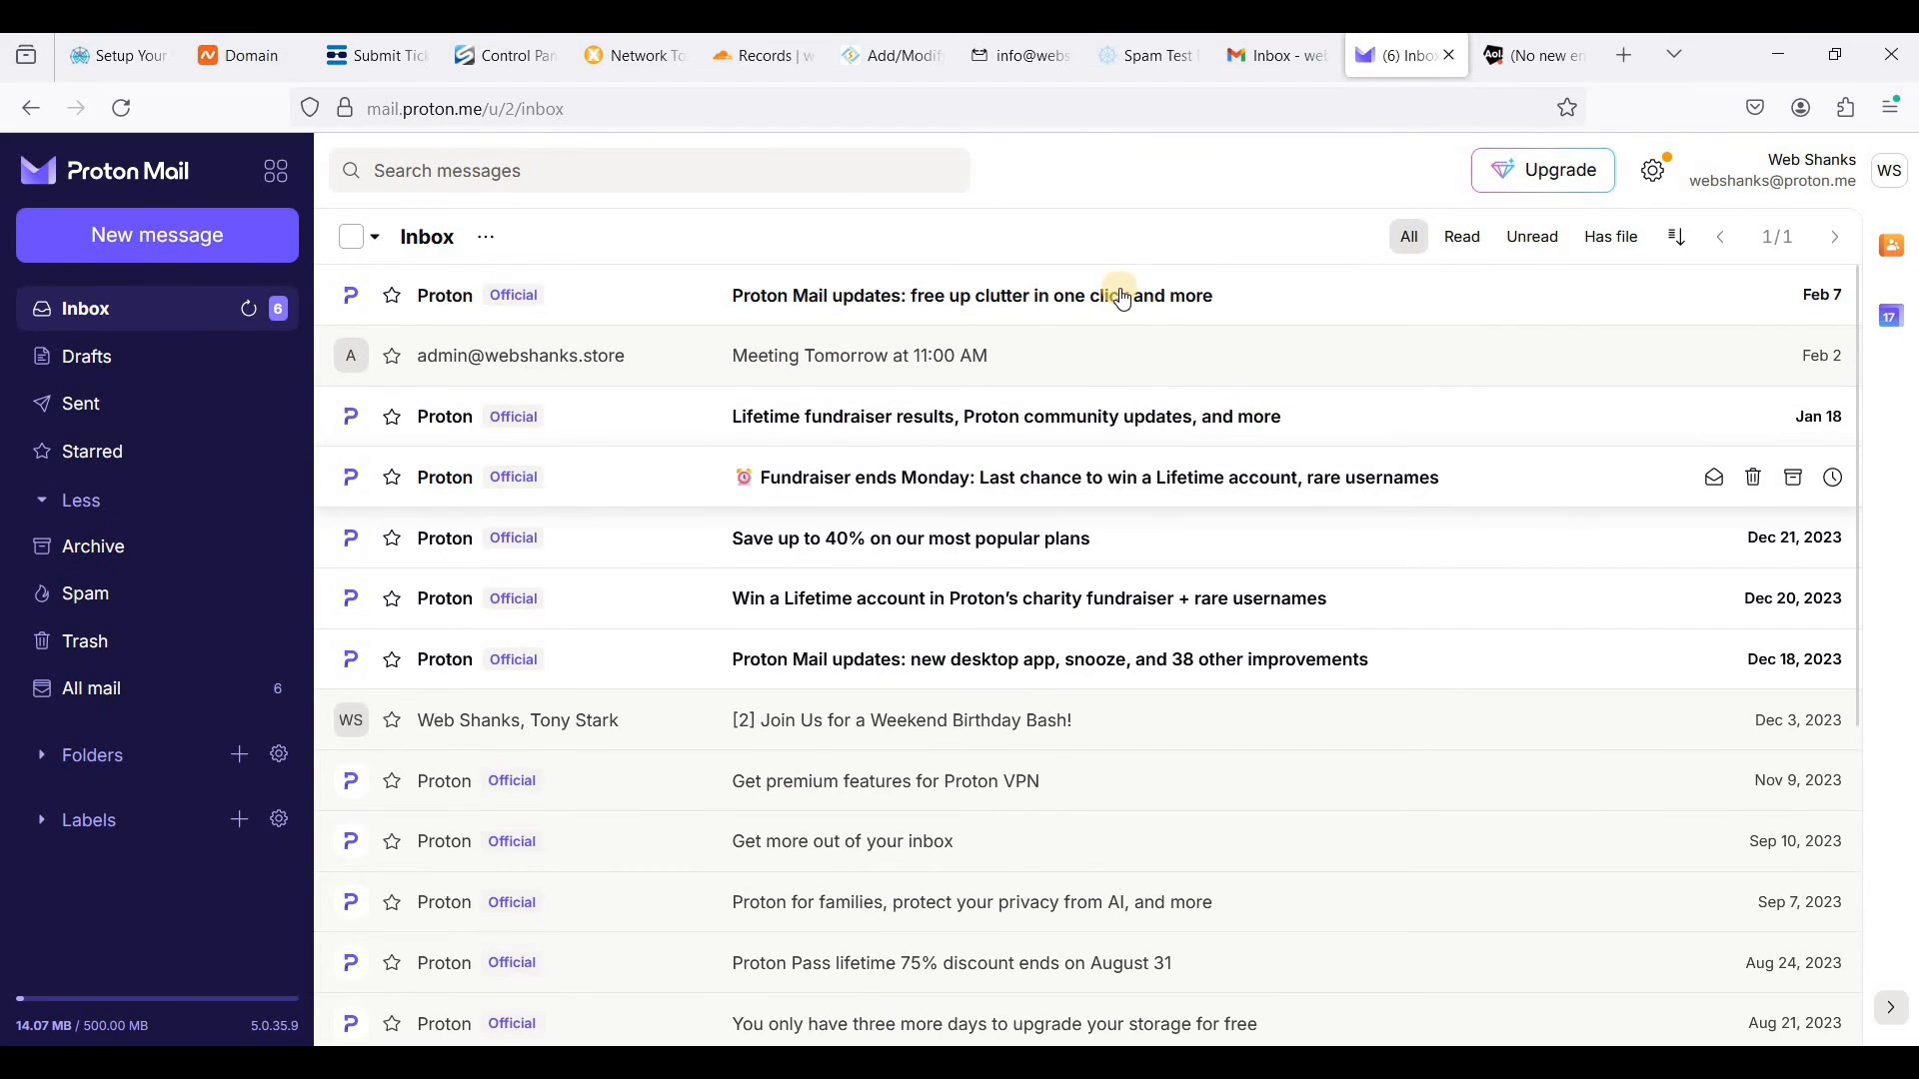
click(1109, 297)
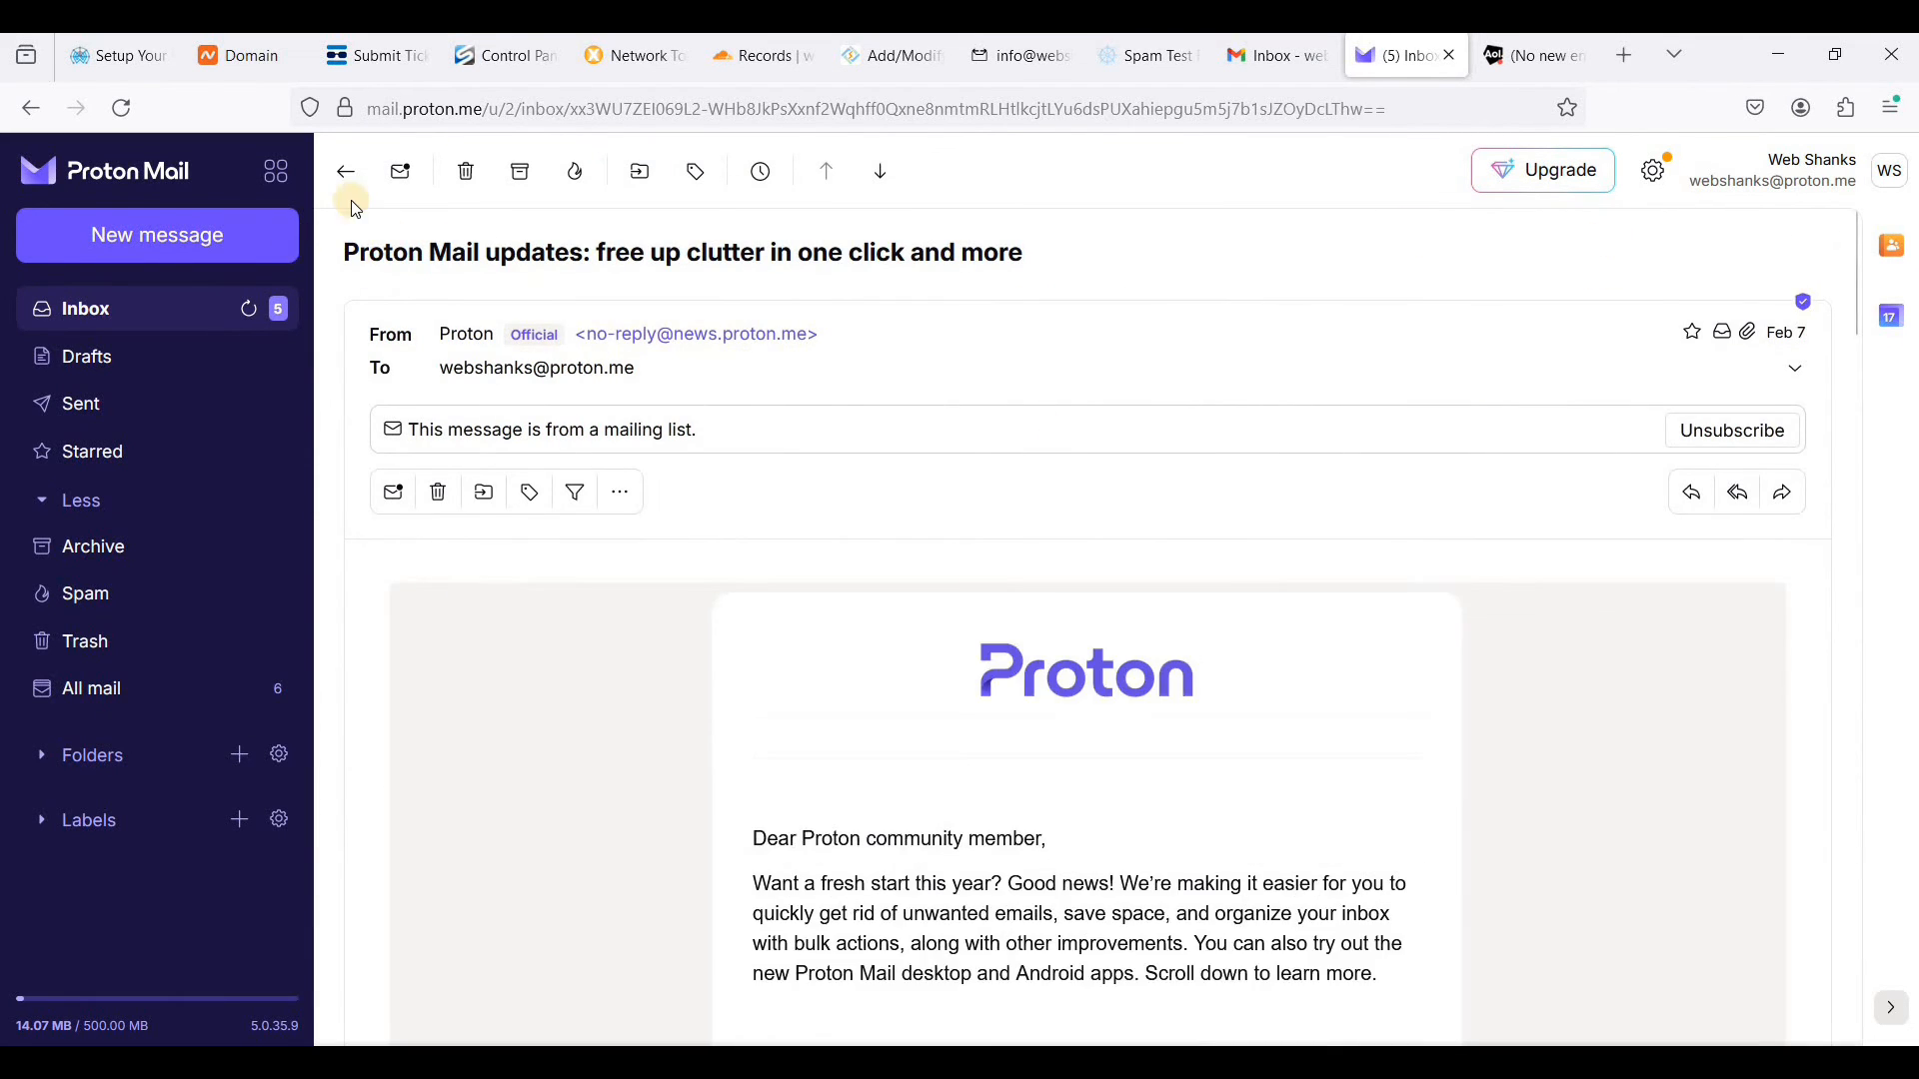
click(466, 172)
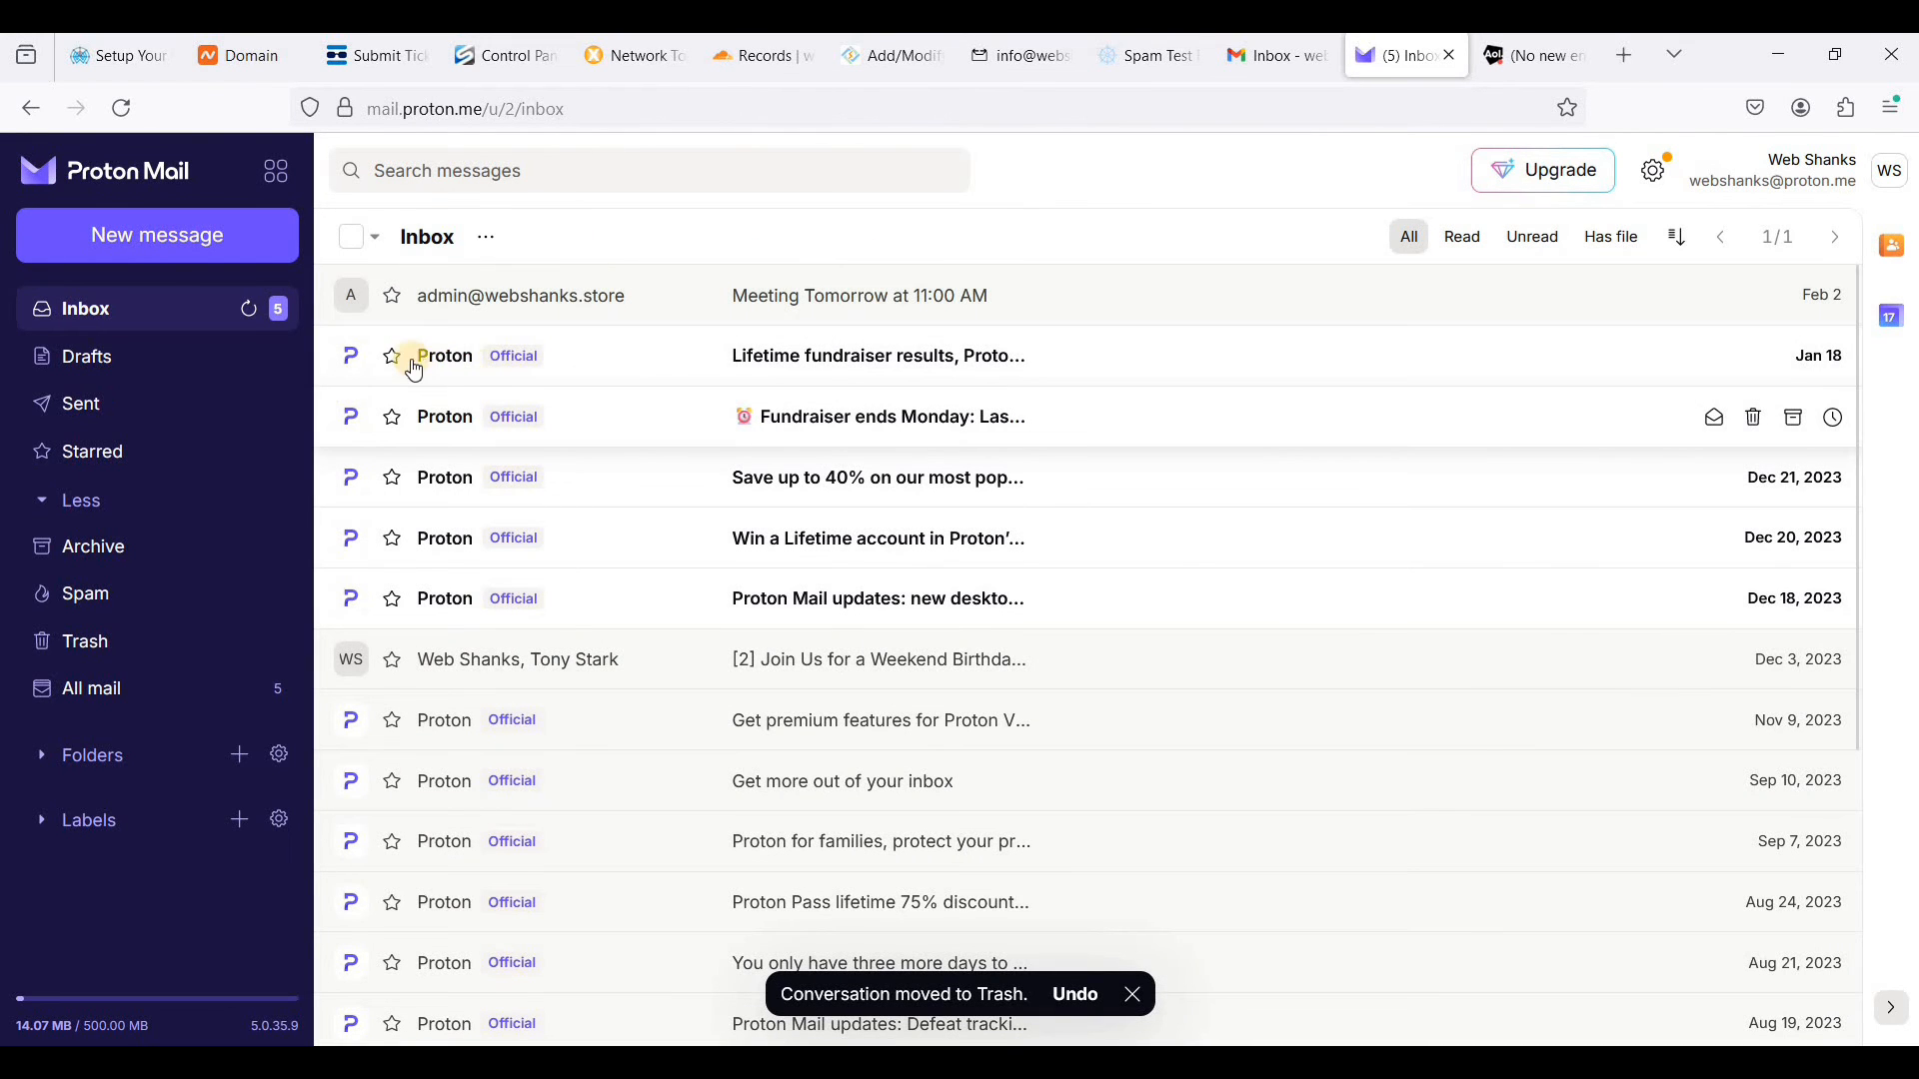
click(352, 357)
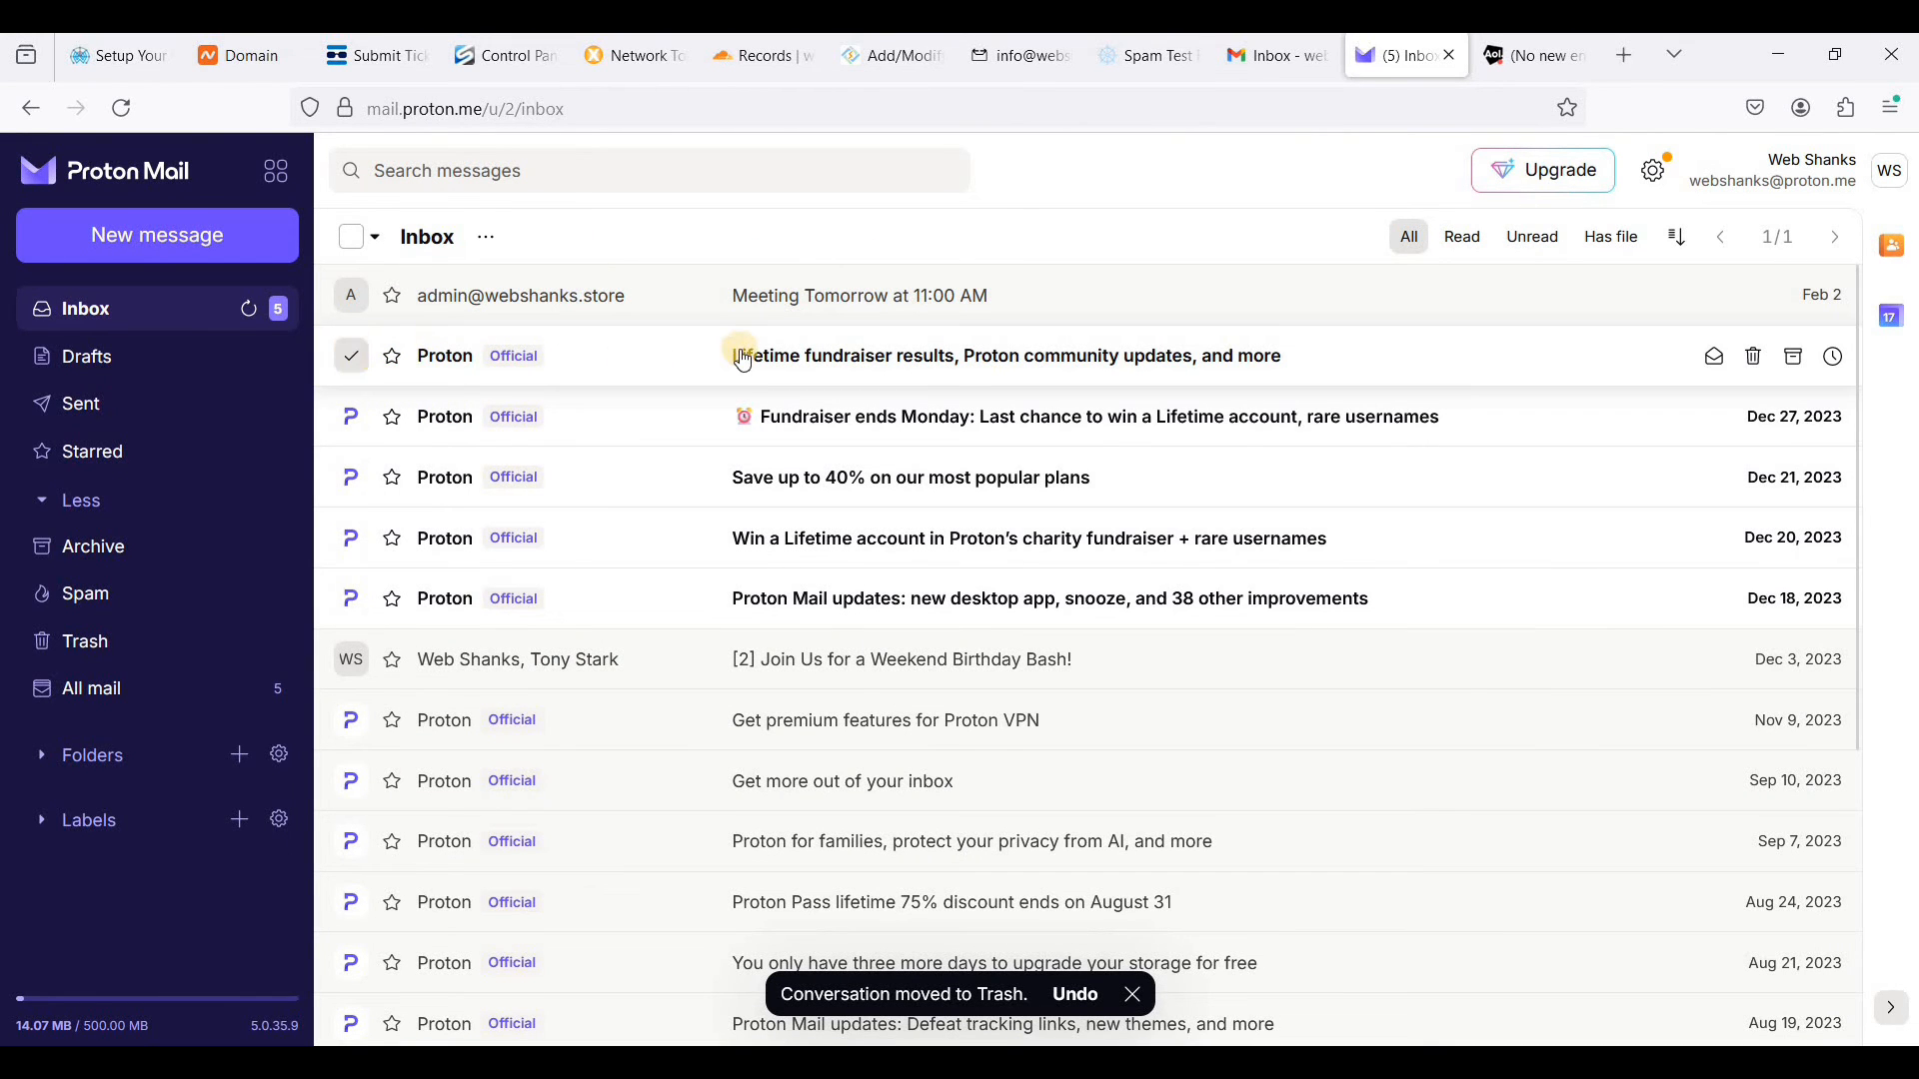
click(695, 330)
click(459, 172)
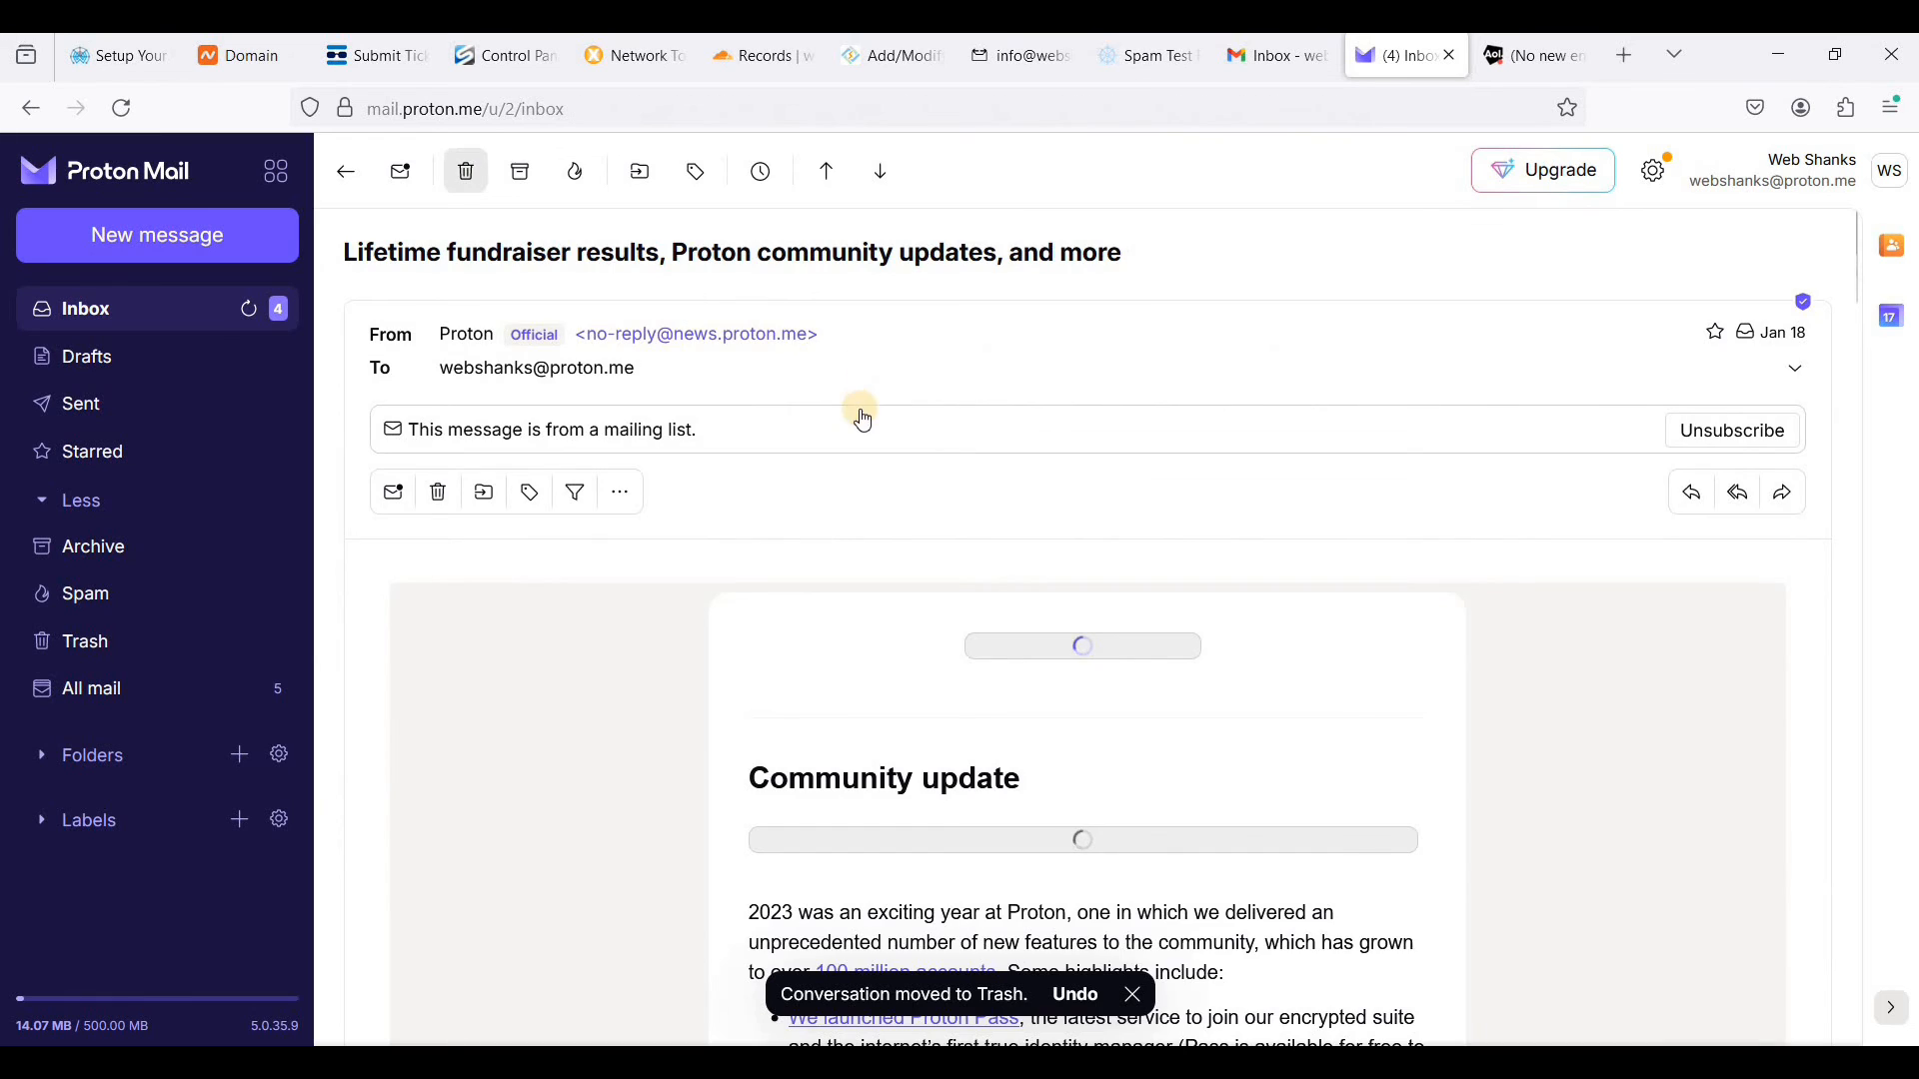
click(846, 376)
click(461, 172)
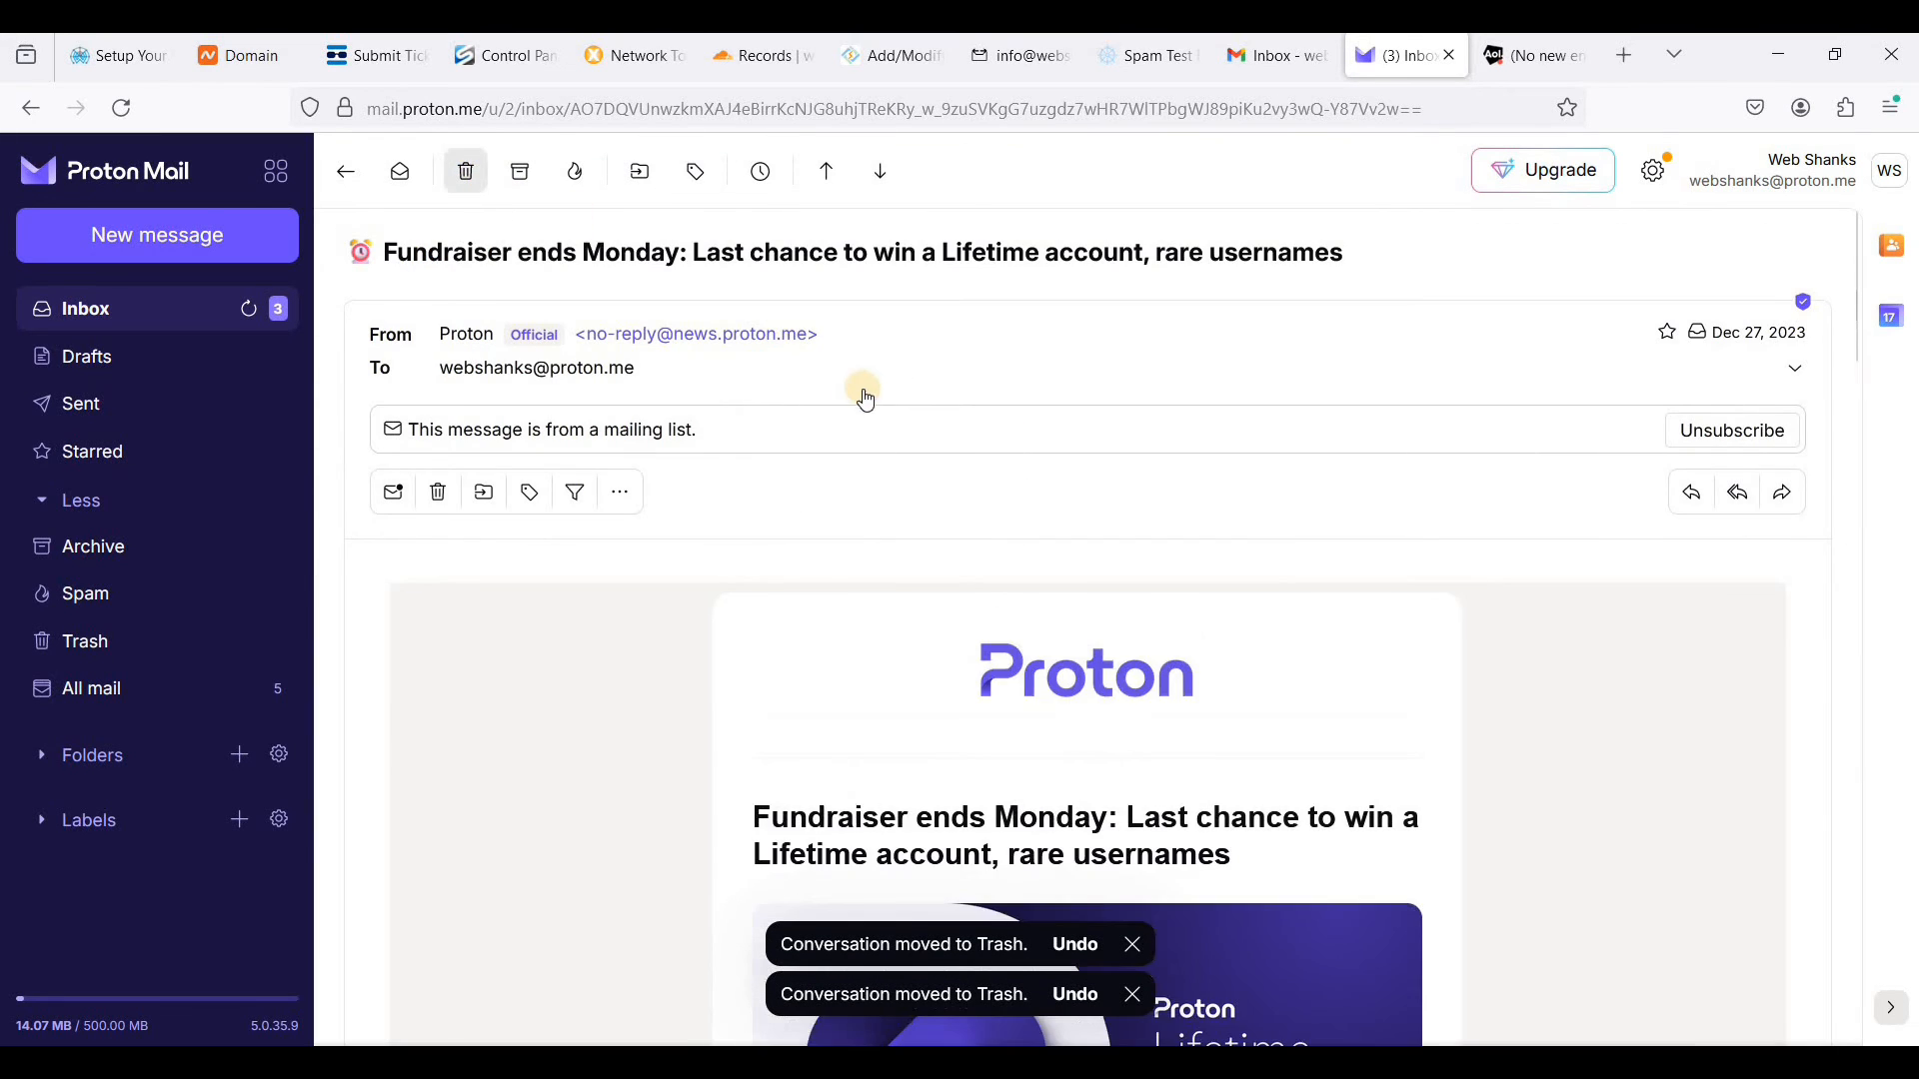
click(864, 378)
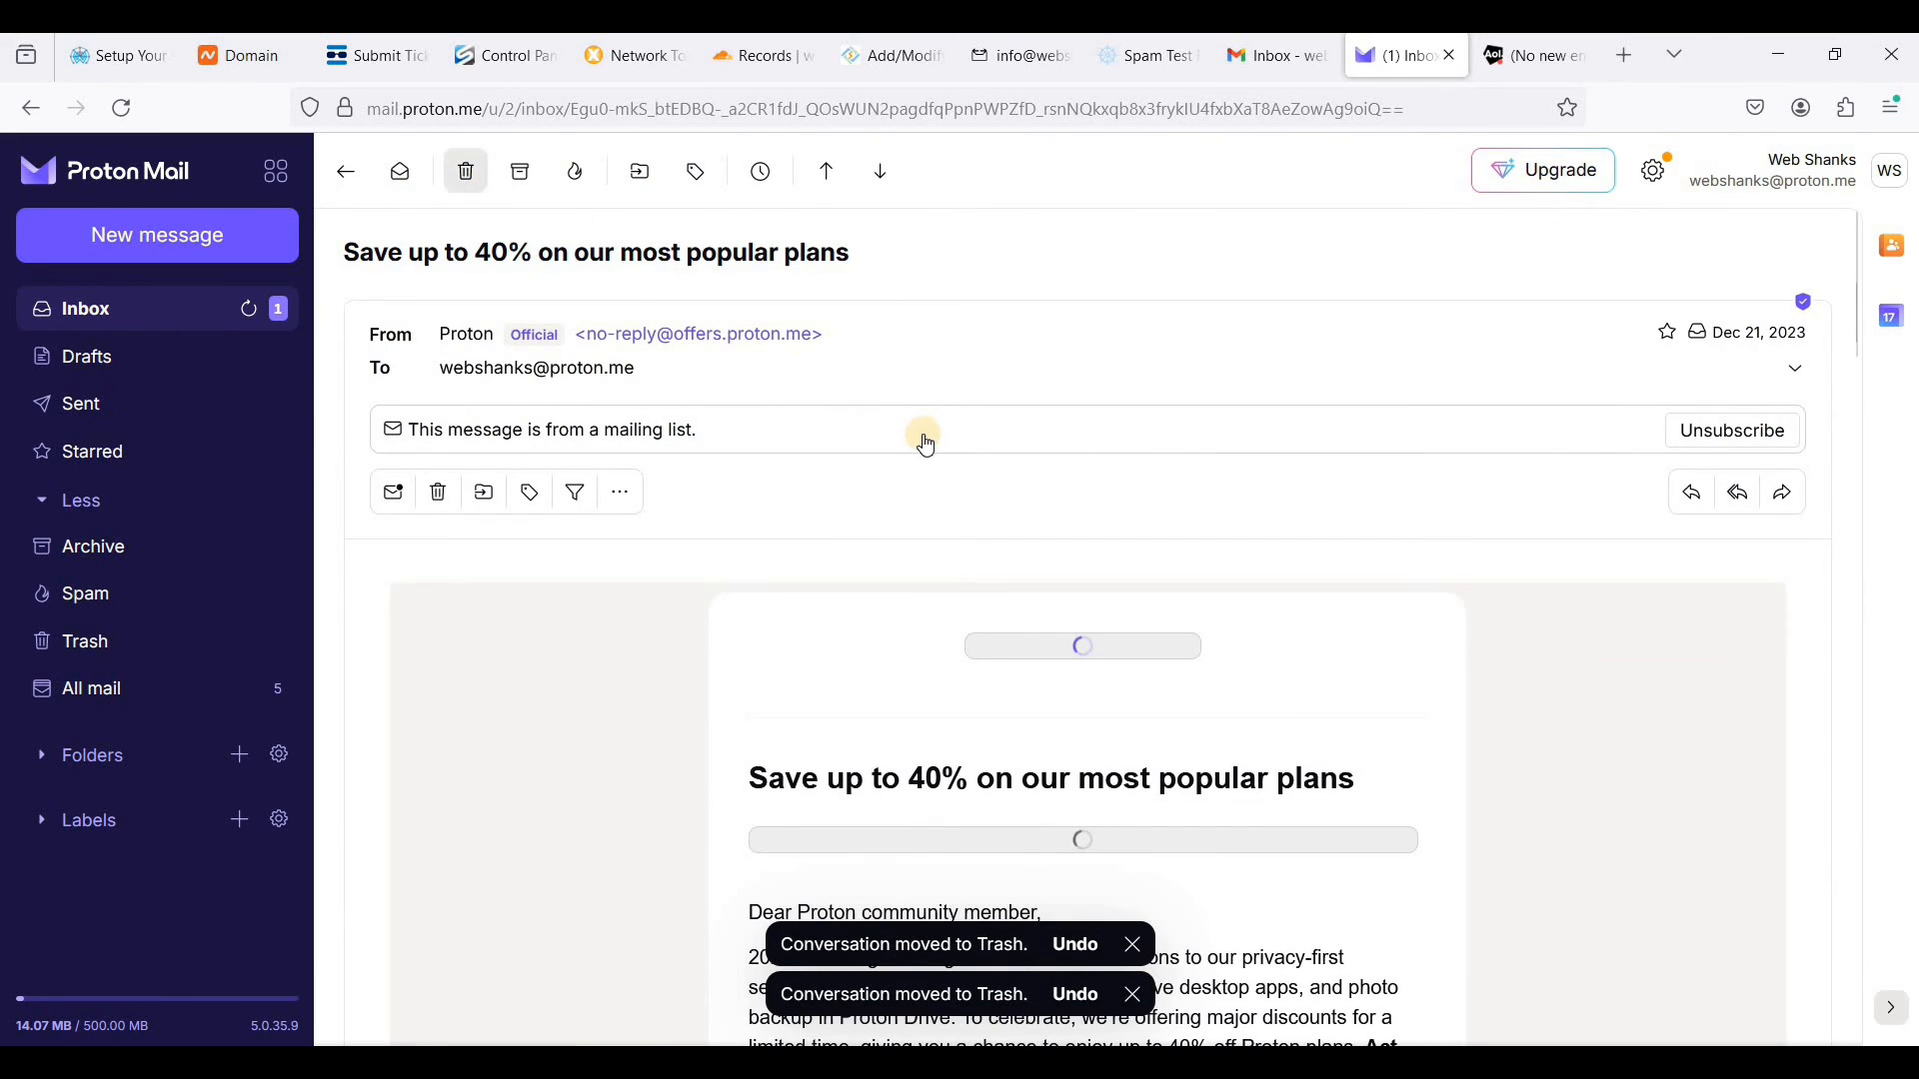
click(462, 172)
click(459, 174)
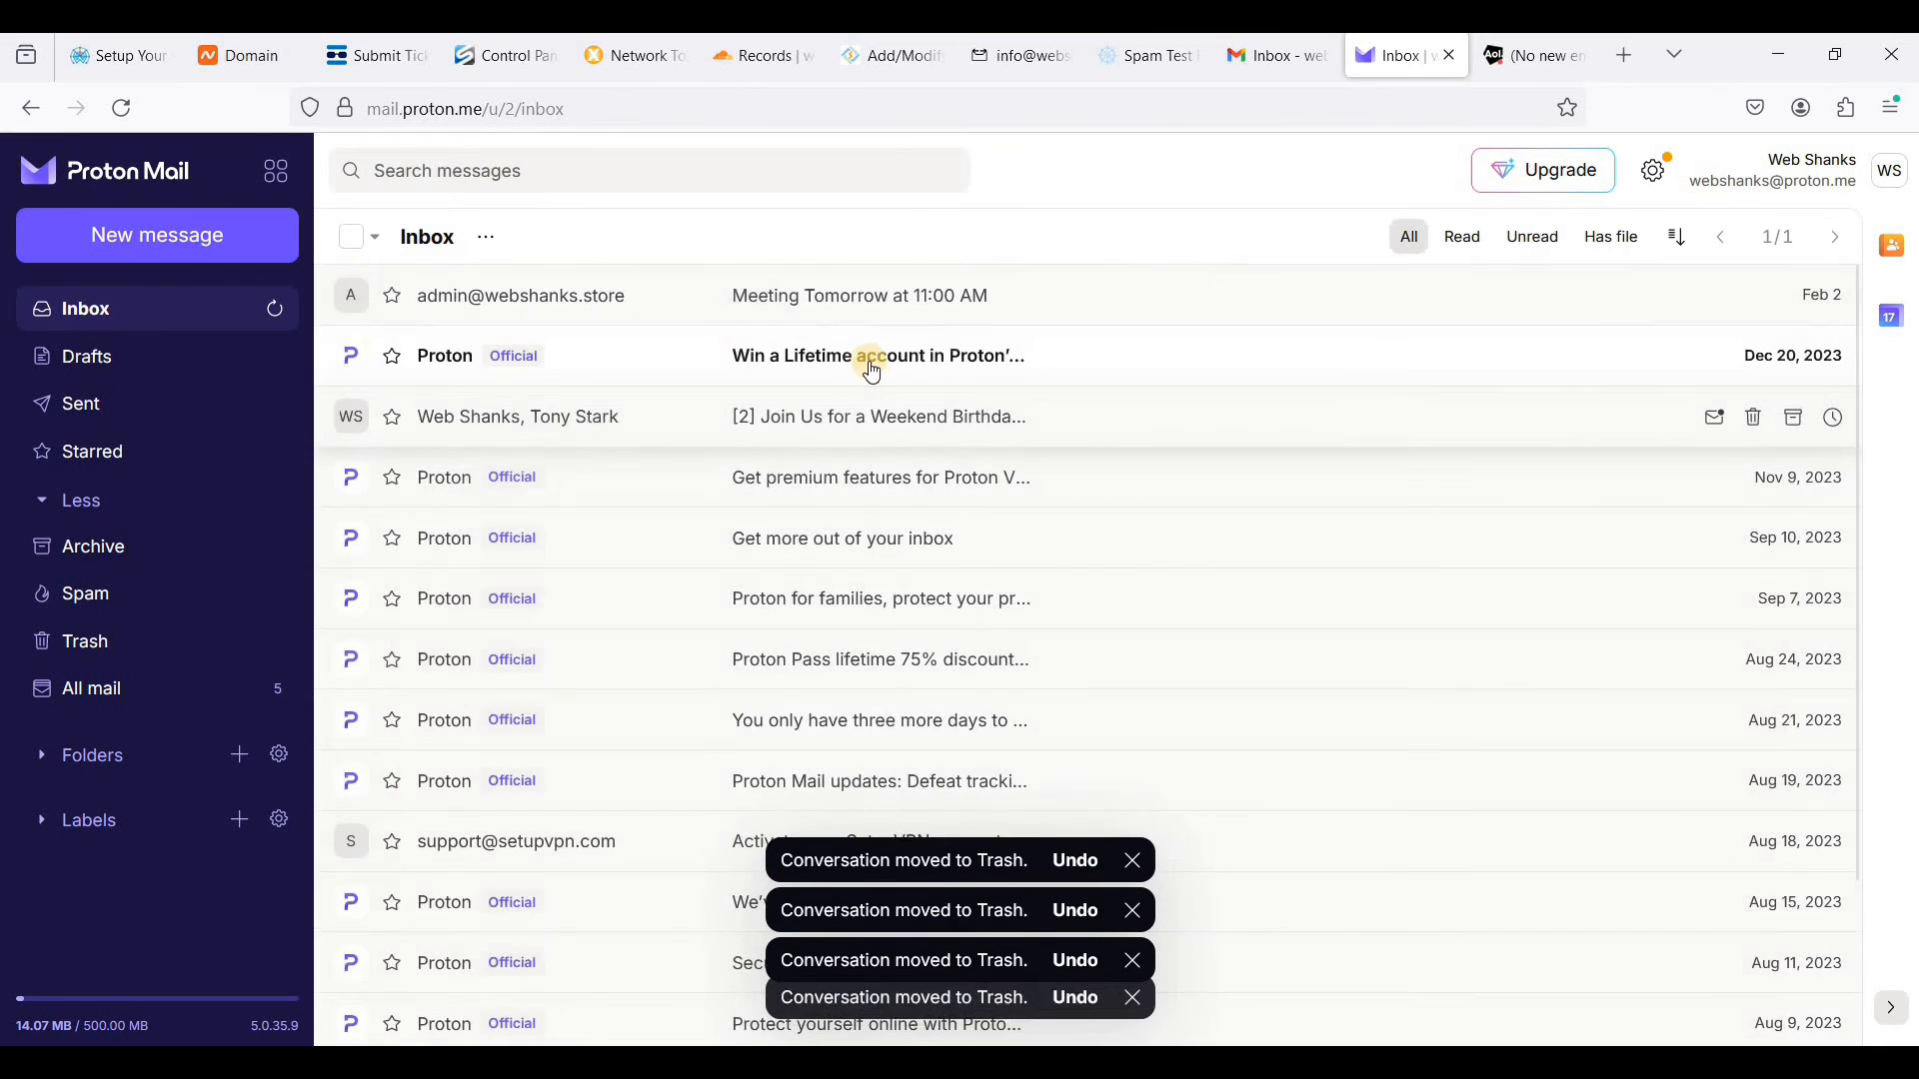
click(740, 355)
click(463, 171)
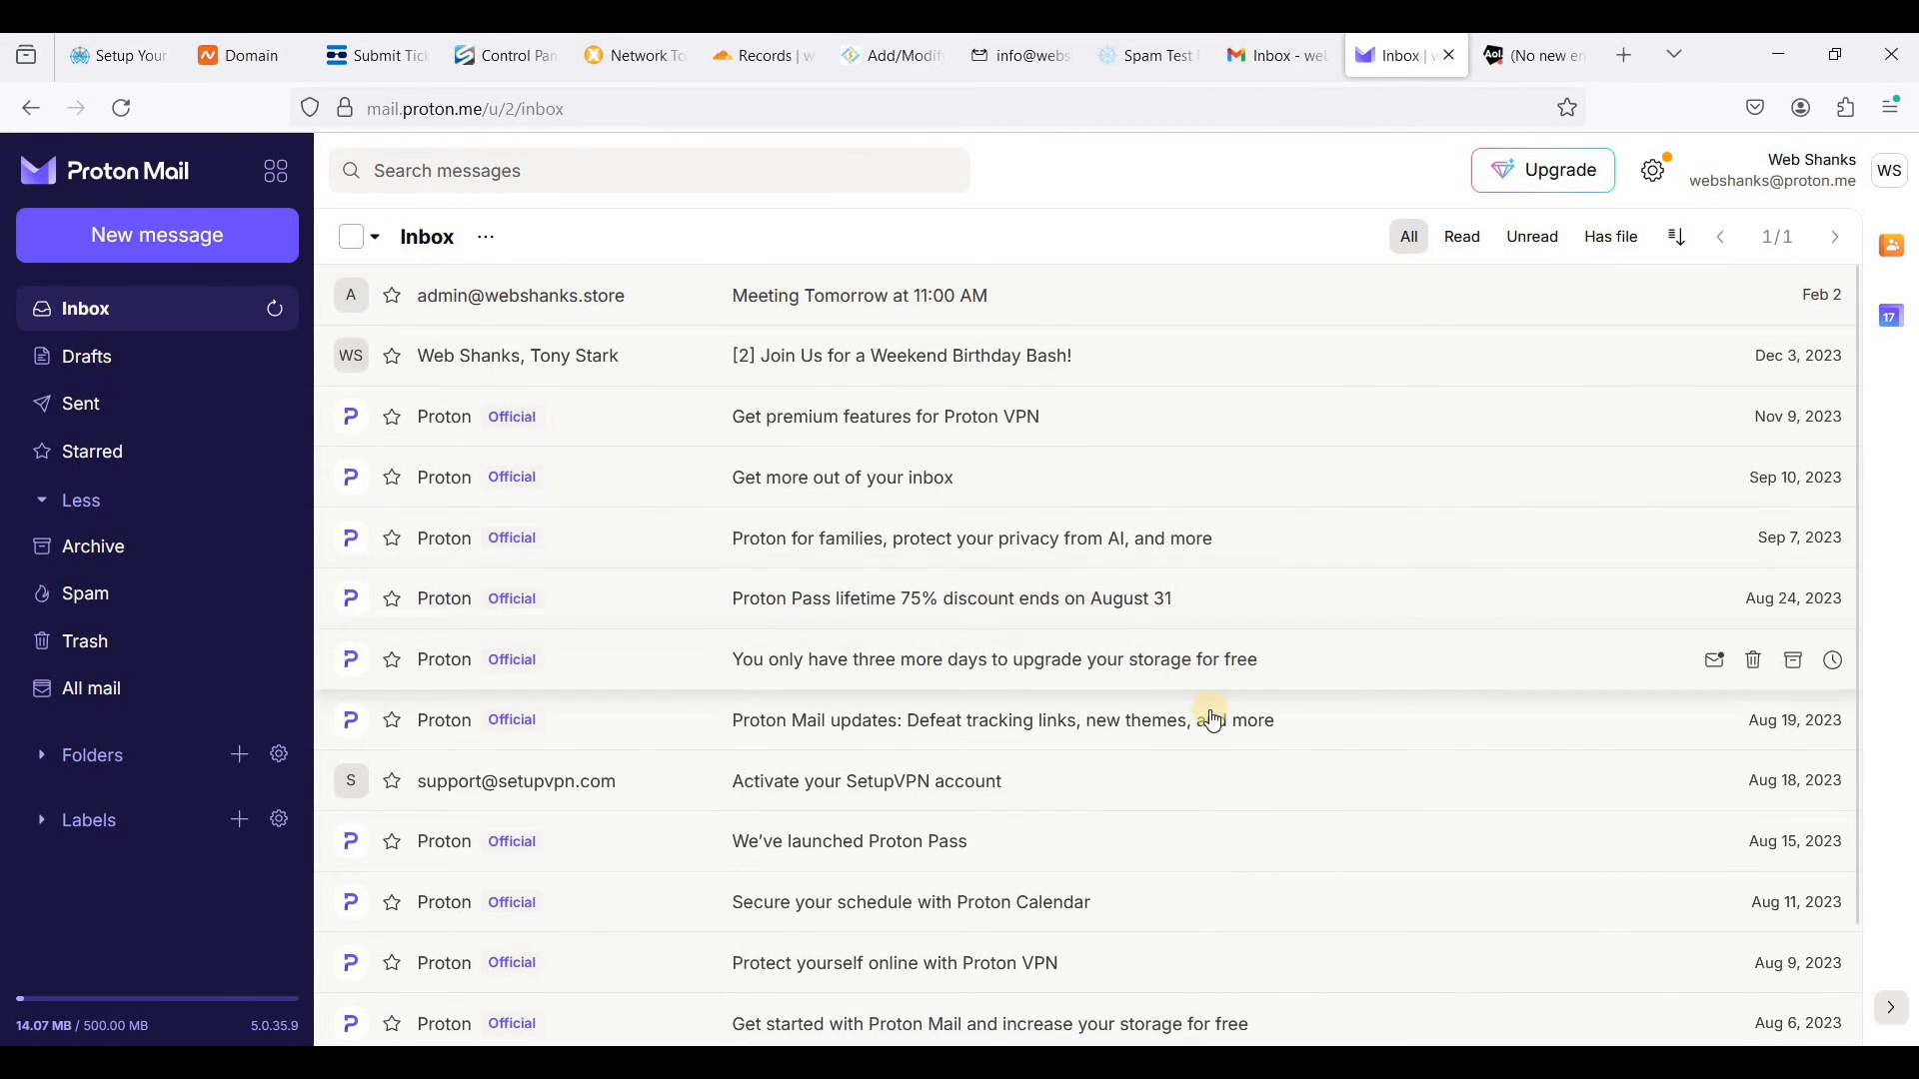
- In the SnappyMail webmail, start a new message addressed to the Gmail, Proton Mail and AOL test accounts
click(997, 60)
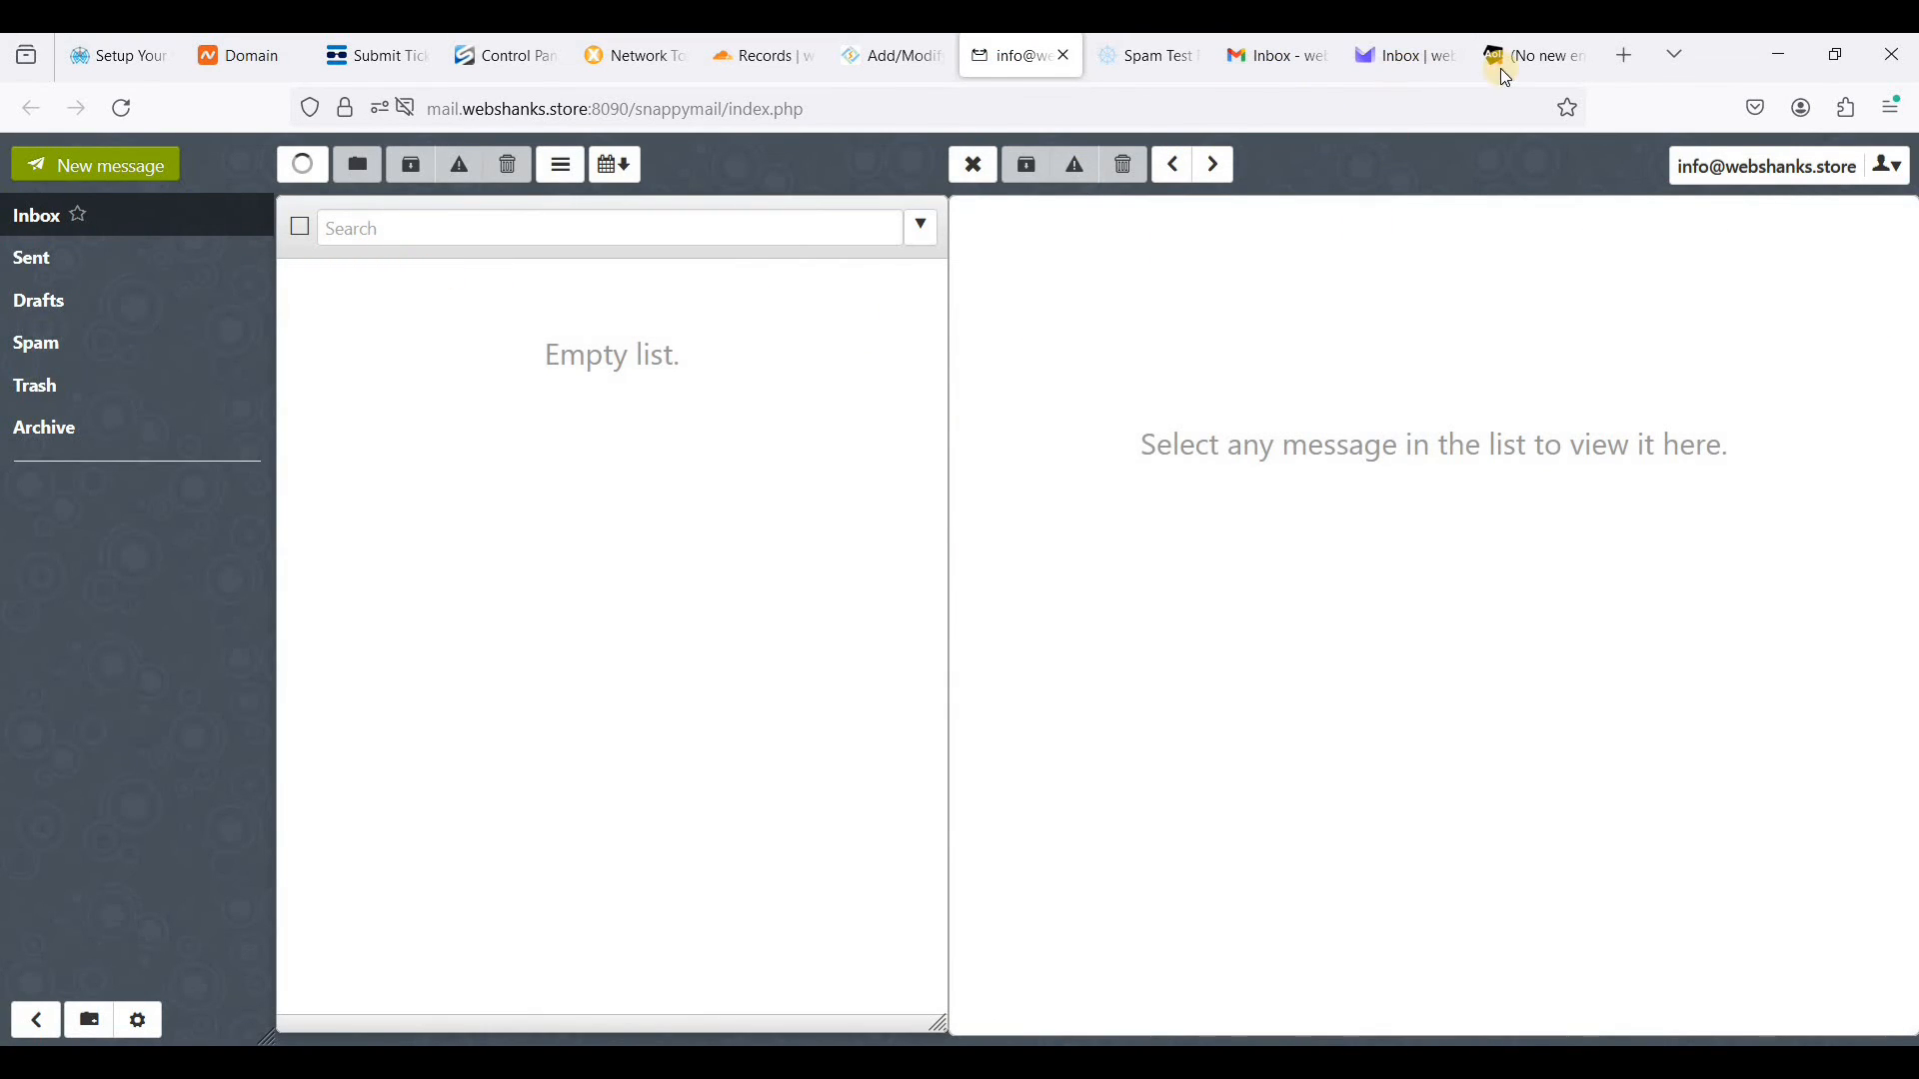
click(97, 168)
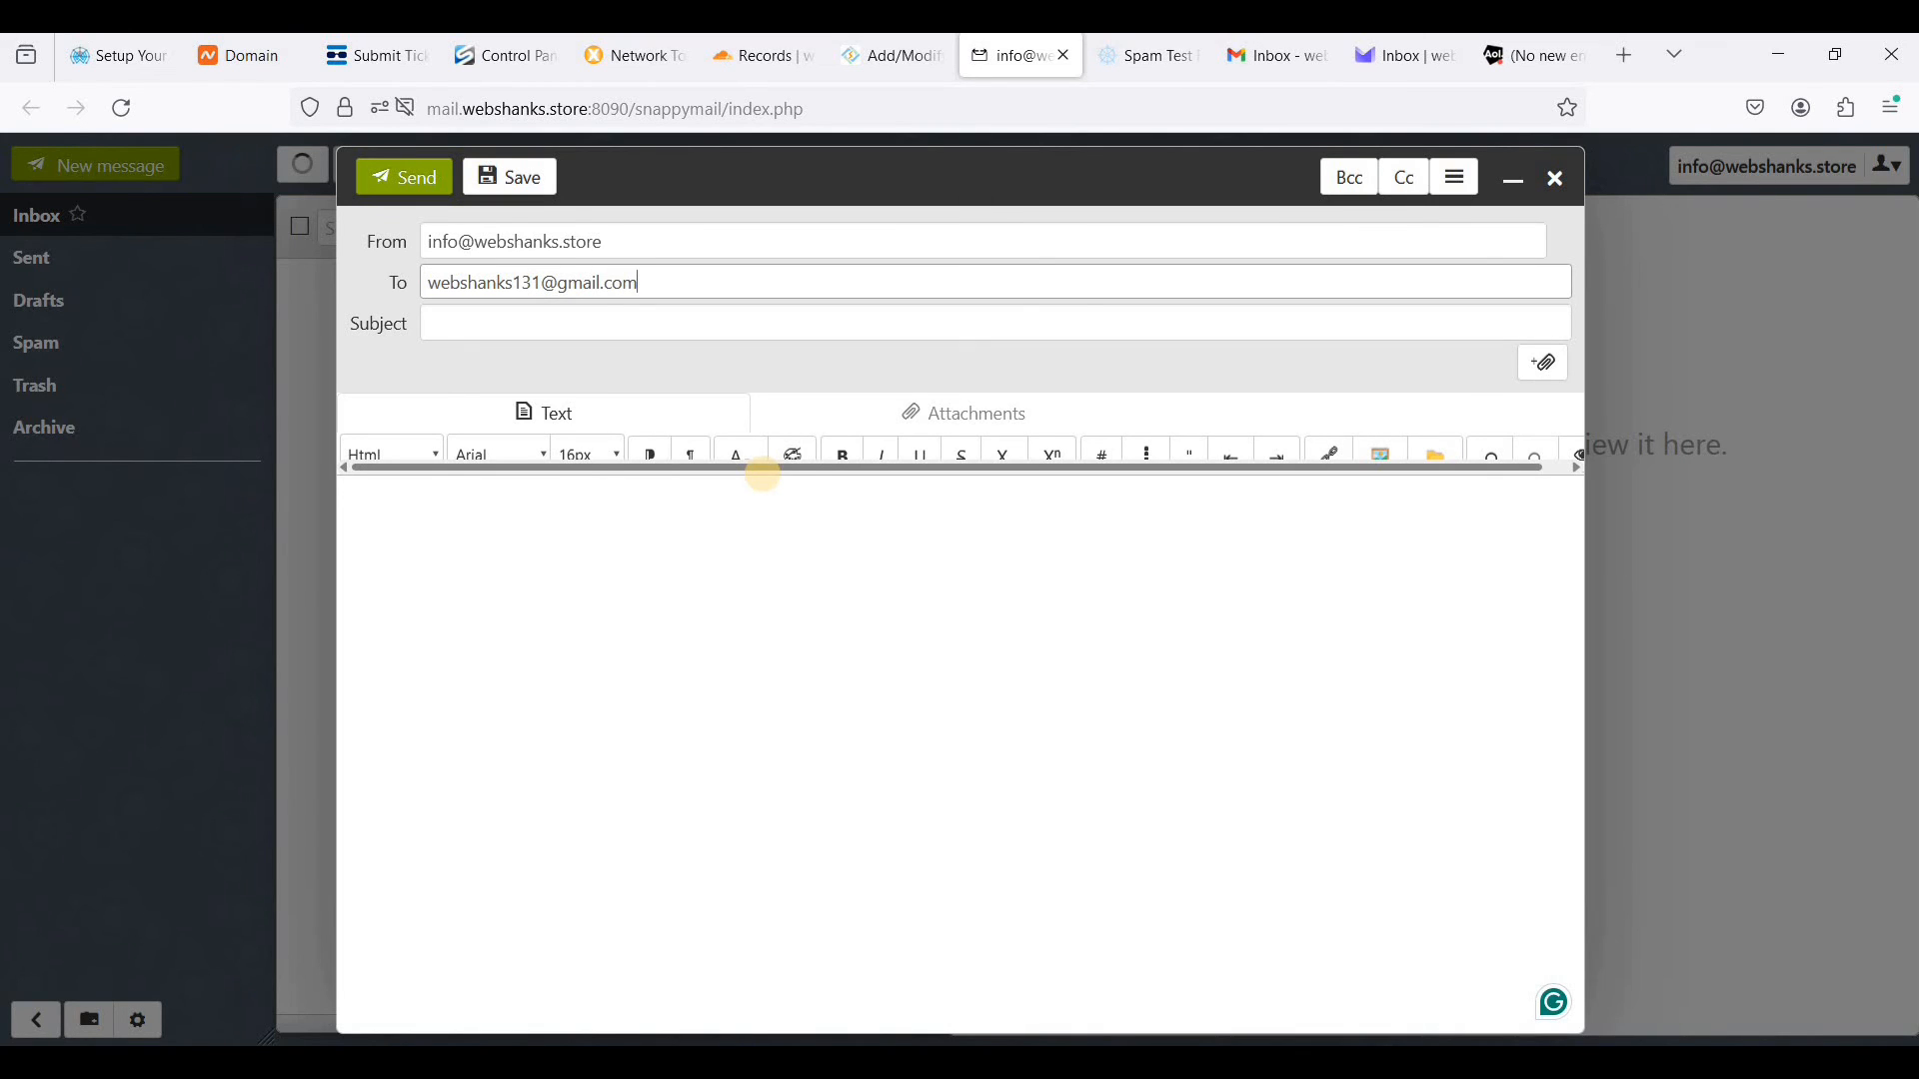
key(Return)
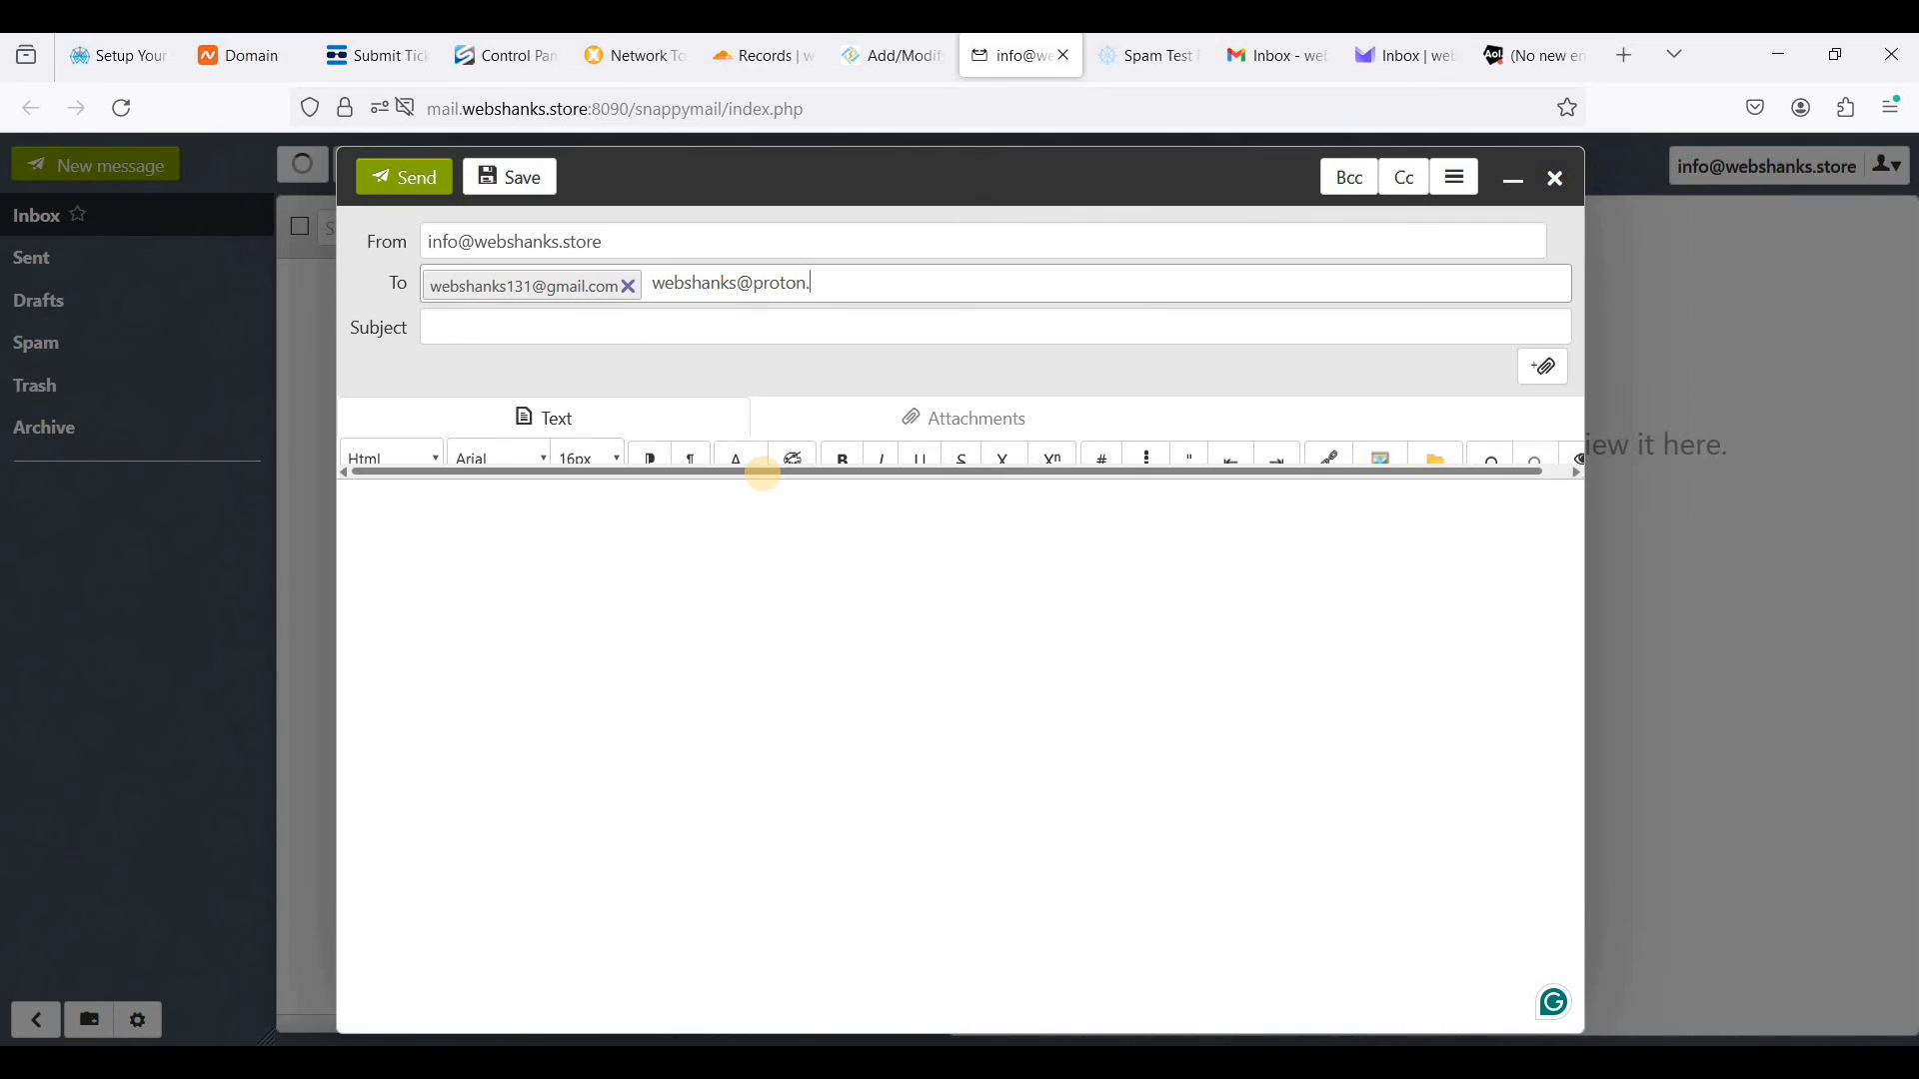
key(Return)
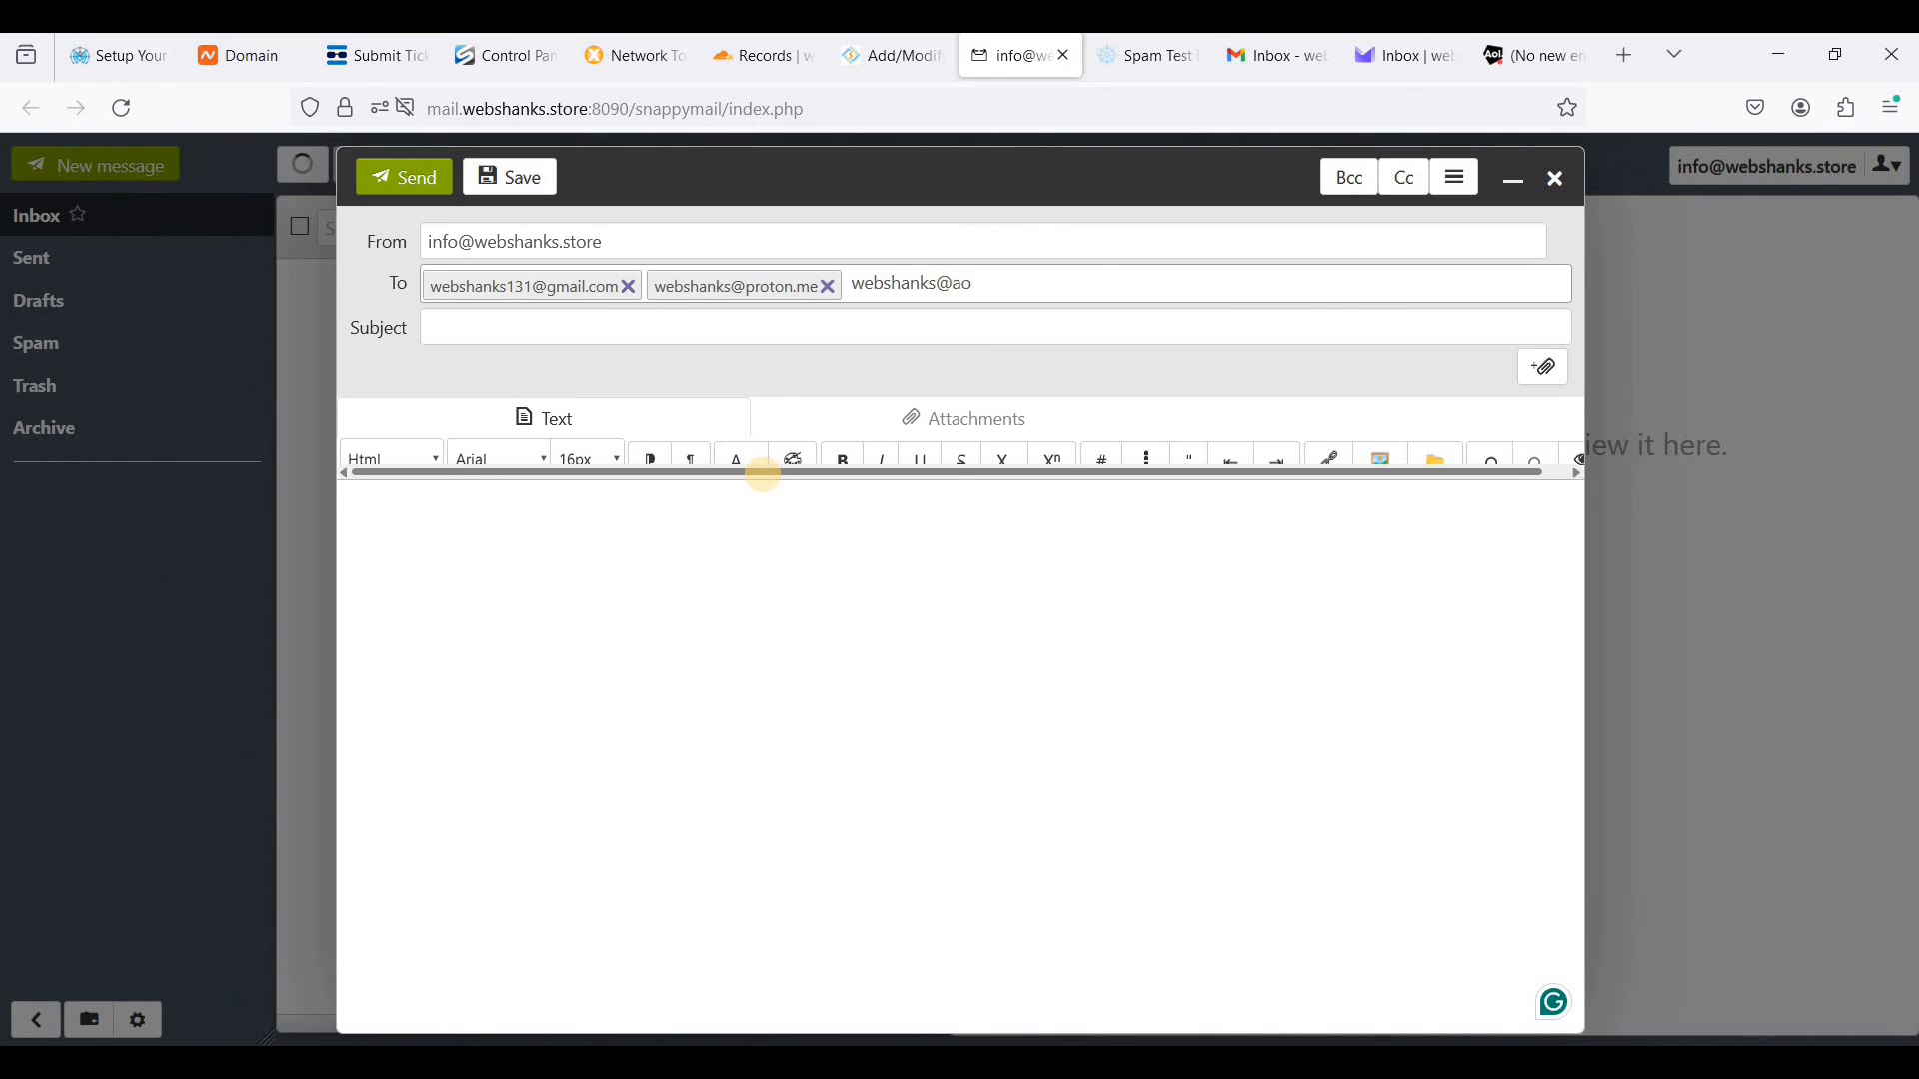
key(Return)
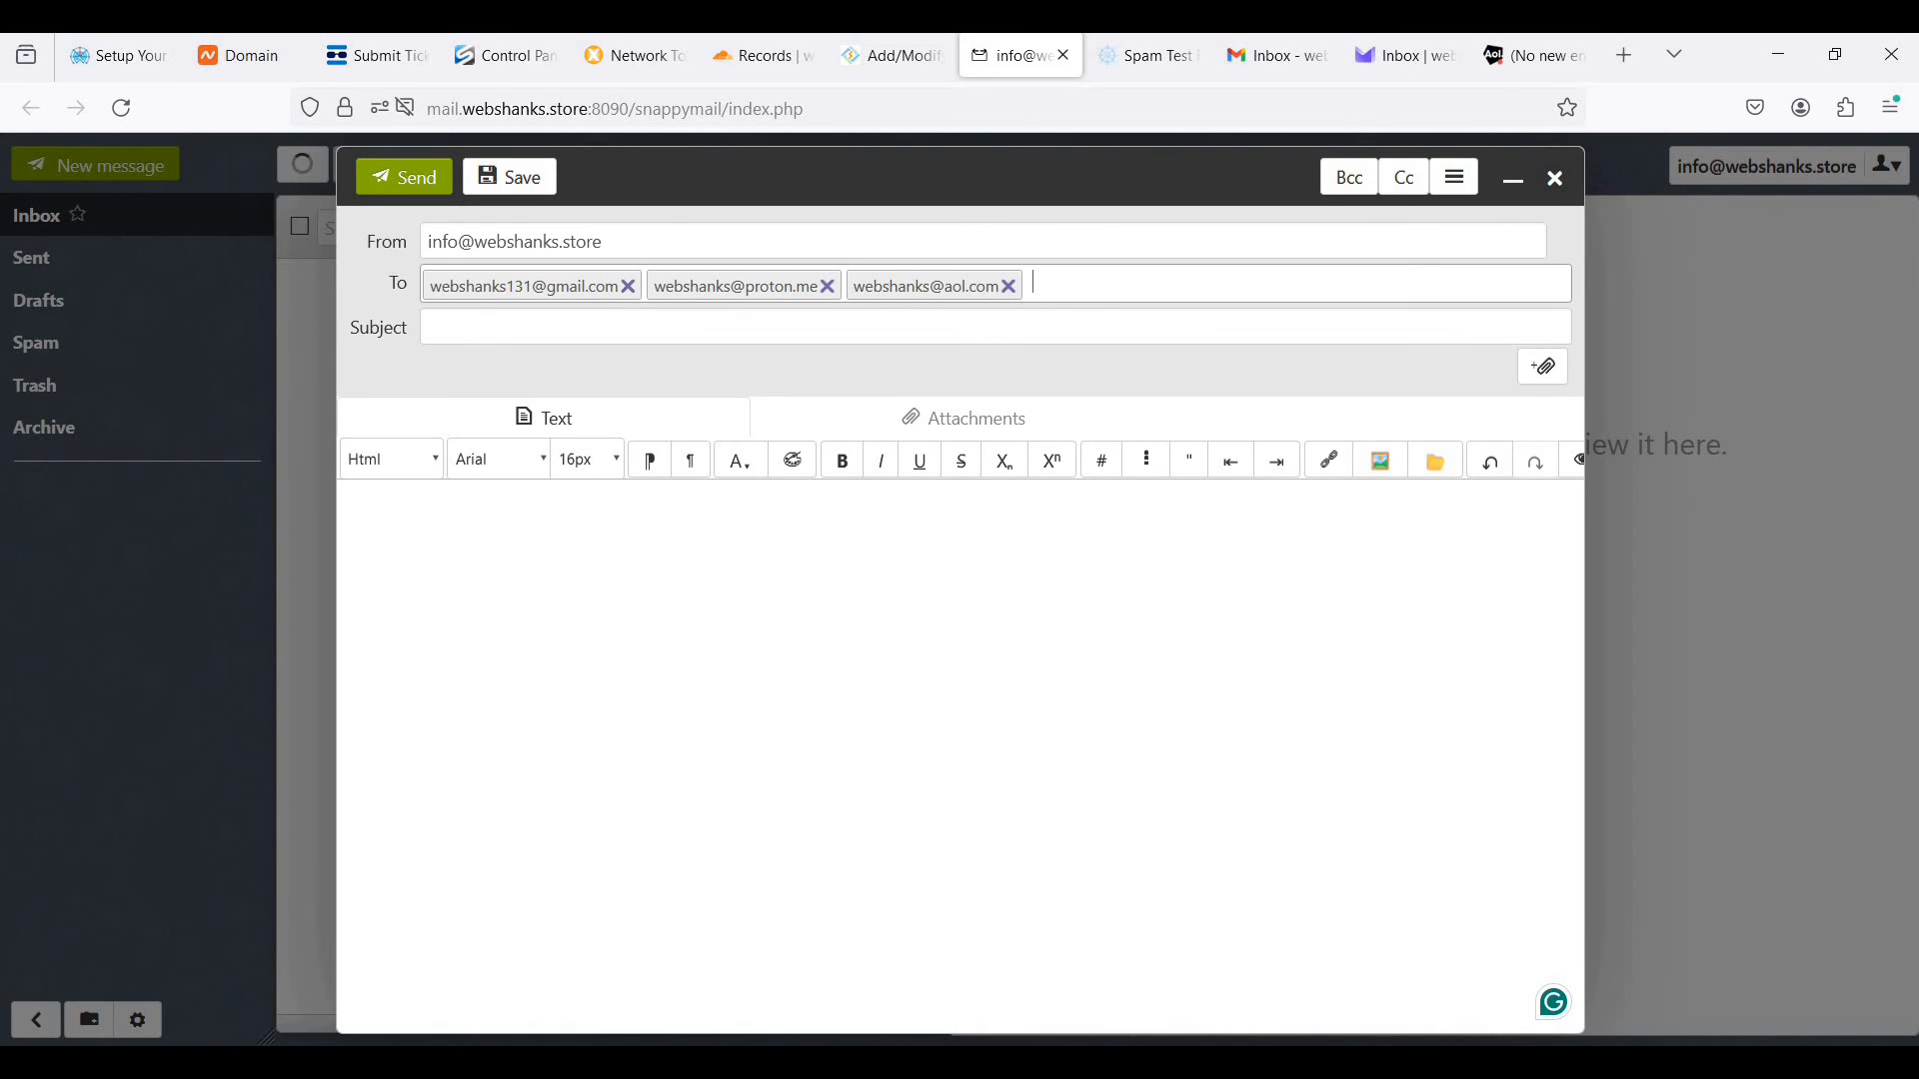
- Paste the birthday invitation text, copied from the open text file, into the message body
key(alt+Tab)
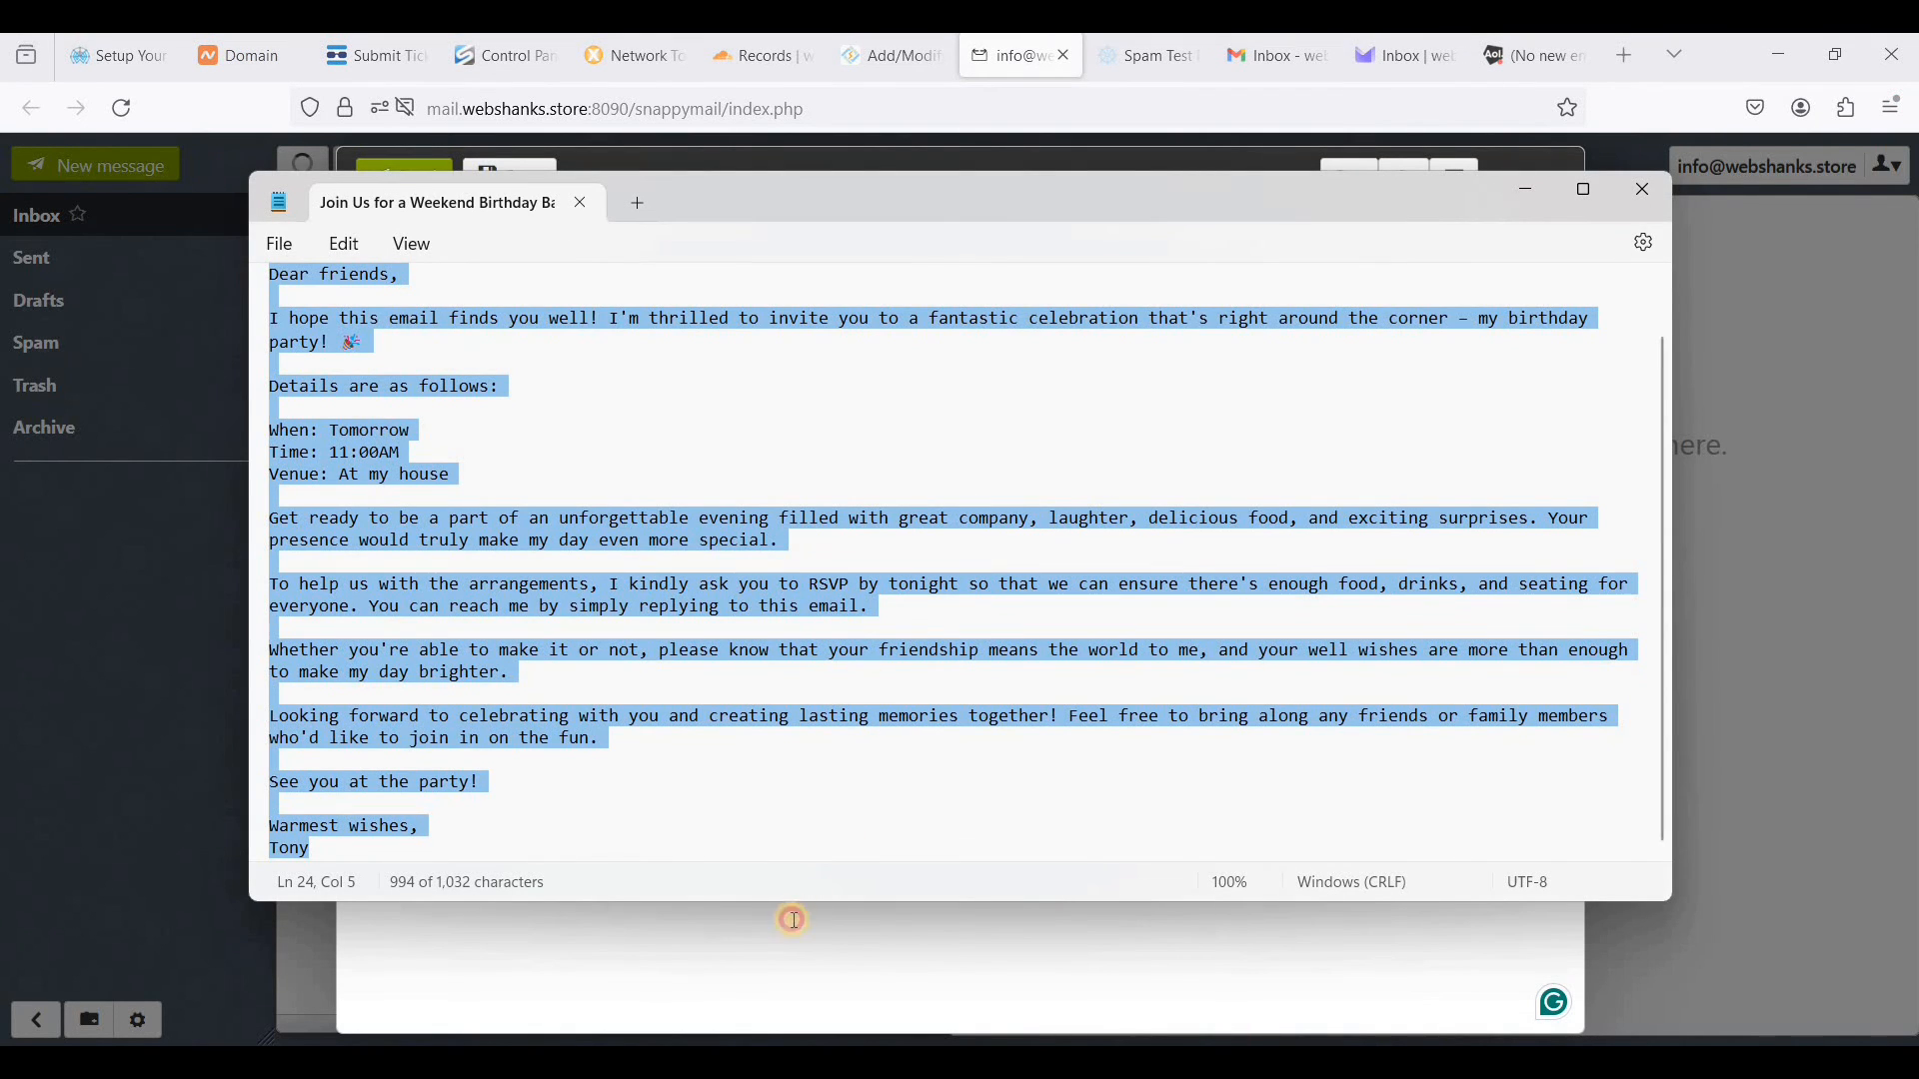
key(alt+Tab)
text(Dear friends, I hope this email finds you well! I'm thrilled to invite you to a fantastic celebration that's right around the corner – my birthday party! 🎉  Details are as follows:  When: Tomorrow Time: 11:00AM Venue: At my house  Get ready to be a part of an unforgettable evening filled with great company, laughter, delicious food, and exciting surprises. Your presence would truly make my day even more special.  To help us with the arrangements, I kindly ask you to RSVP by tonight so that we can ensure there's enough food, drinks, and seating for everyone. You can reach me by simply replying to this email.  Whether you're able to make it or not, please know that your friendship means the world to me, and your well wishes are more than enough to make my day brighter.  Looking forward to celebrating with you and creating lasting memories together! Feel free to bring along any friends or family members who'd like to join in on the fun.  See you at the party!  Warmest wishes, Tony)
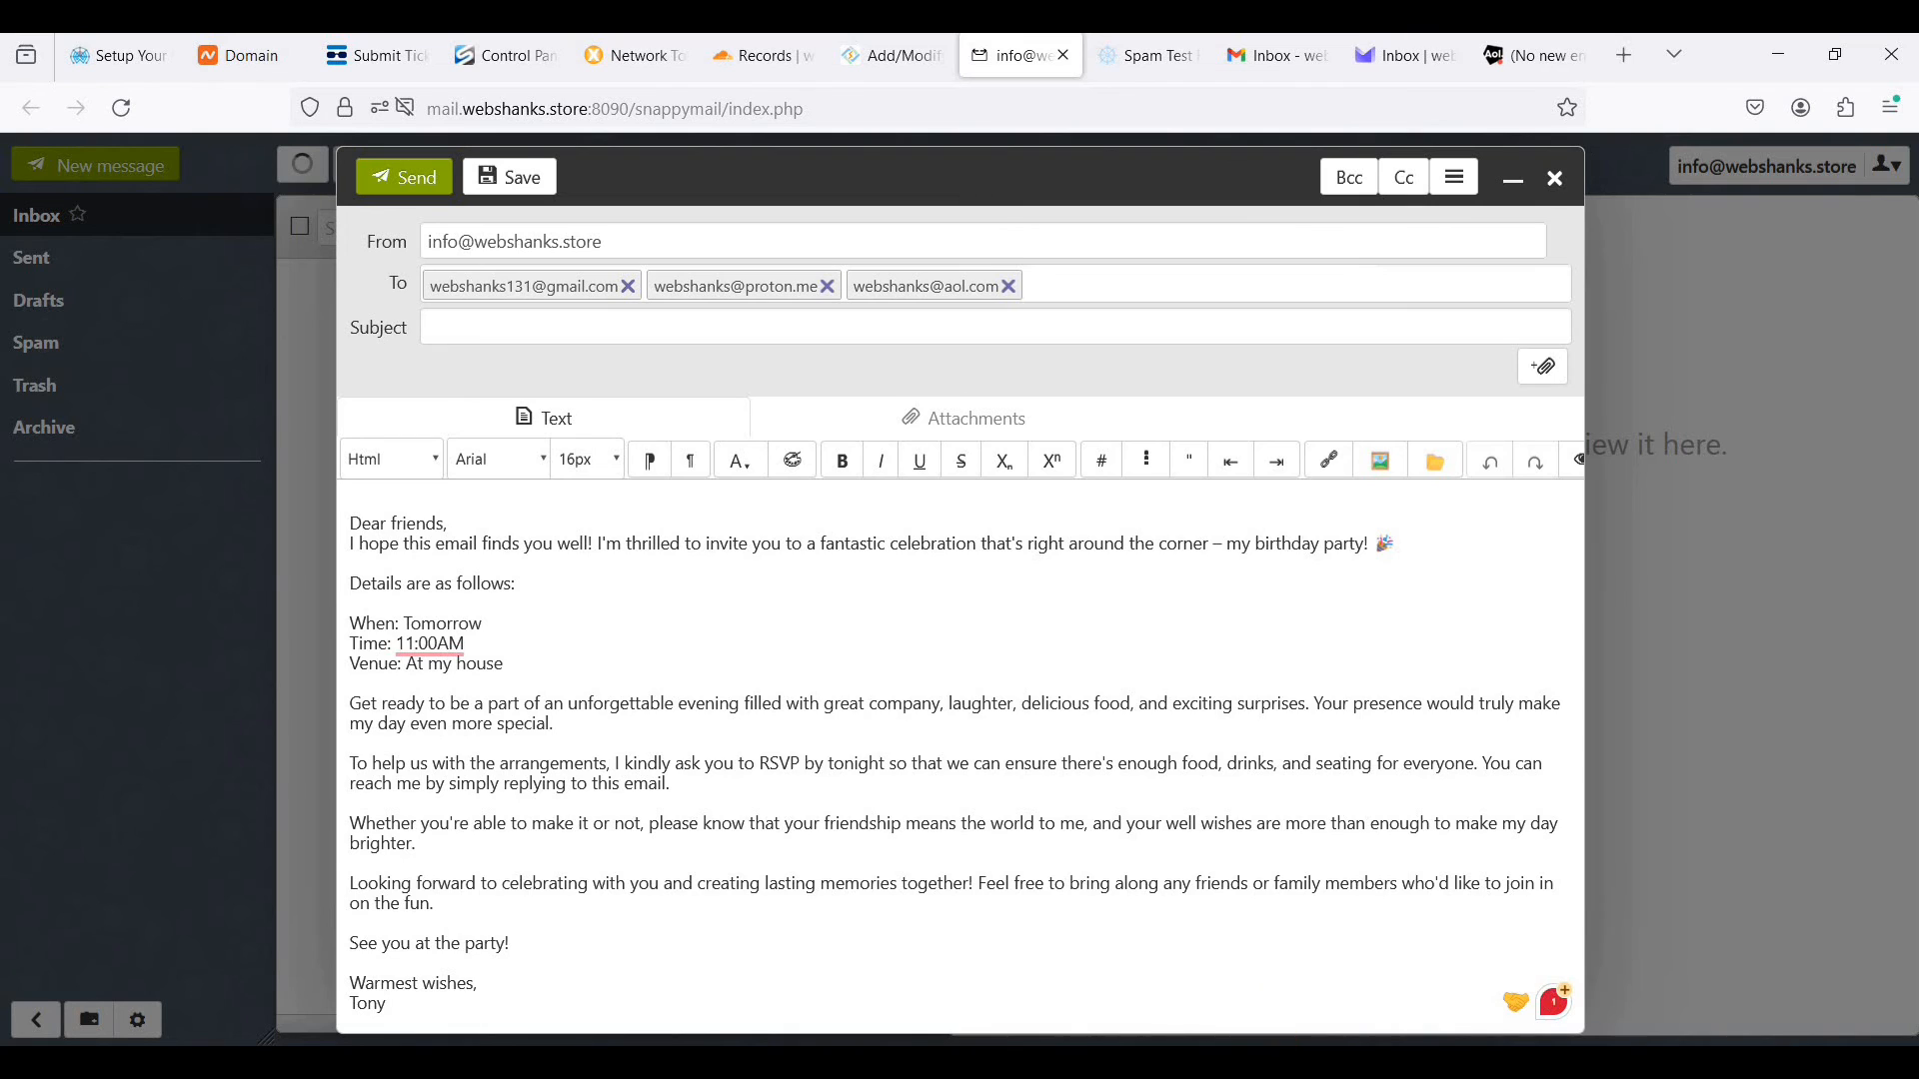
- Copy the title line from the text file and set the subject to "Join Us for a Weekend Birthday Bash!"
key(alt+Tab)
drag(249, 294, 631, 295)
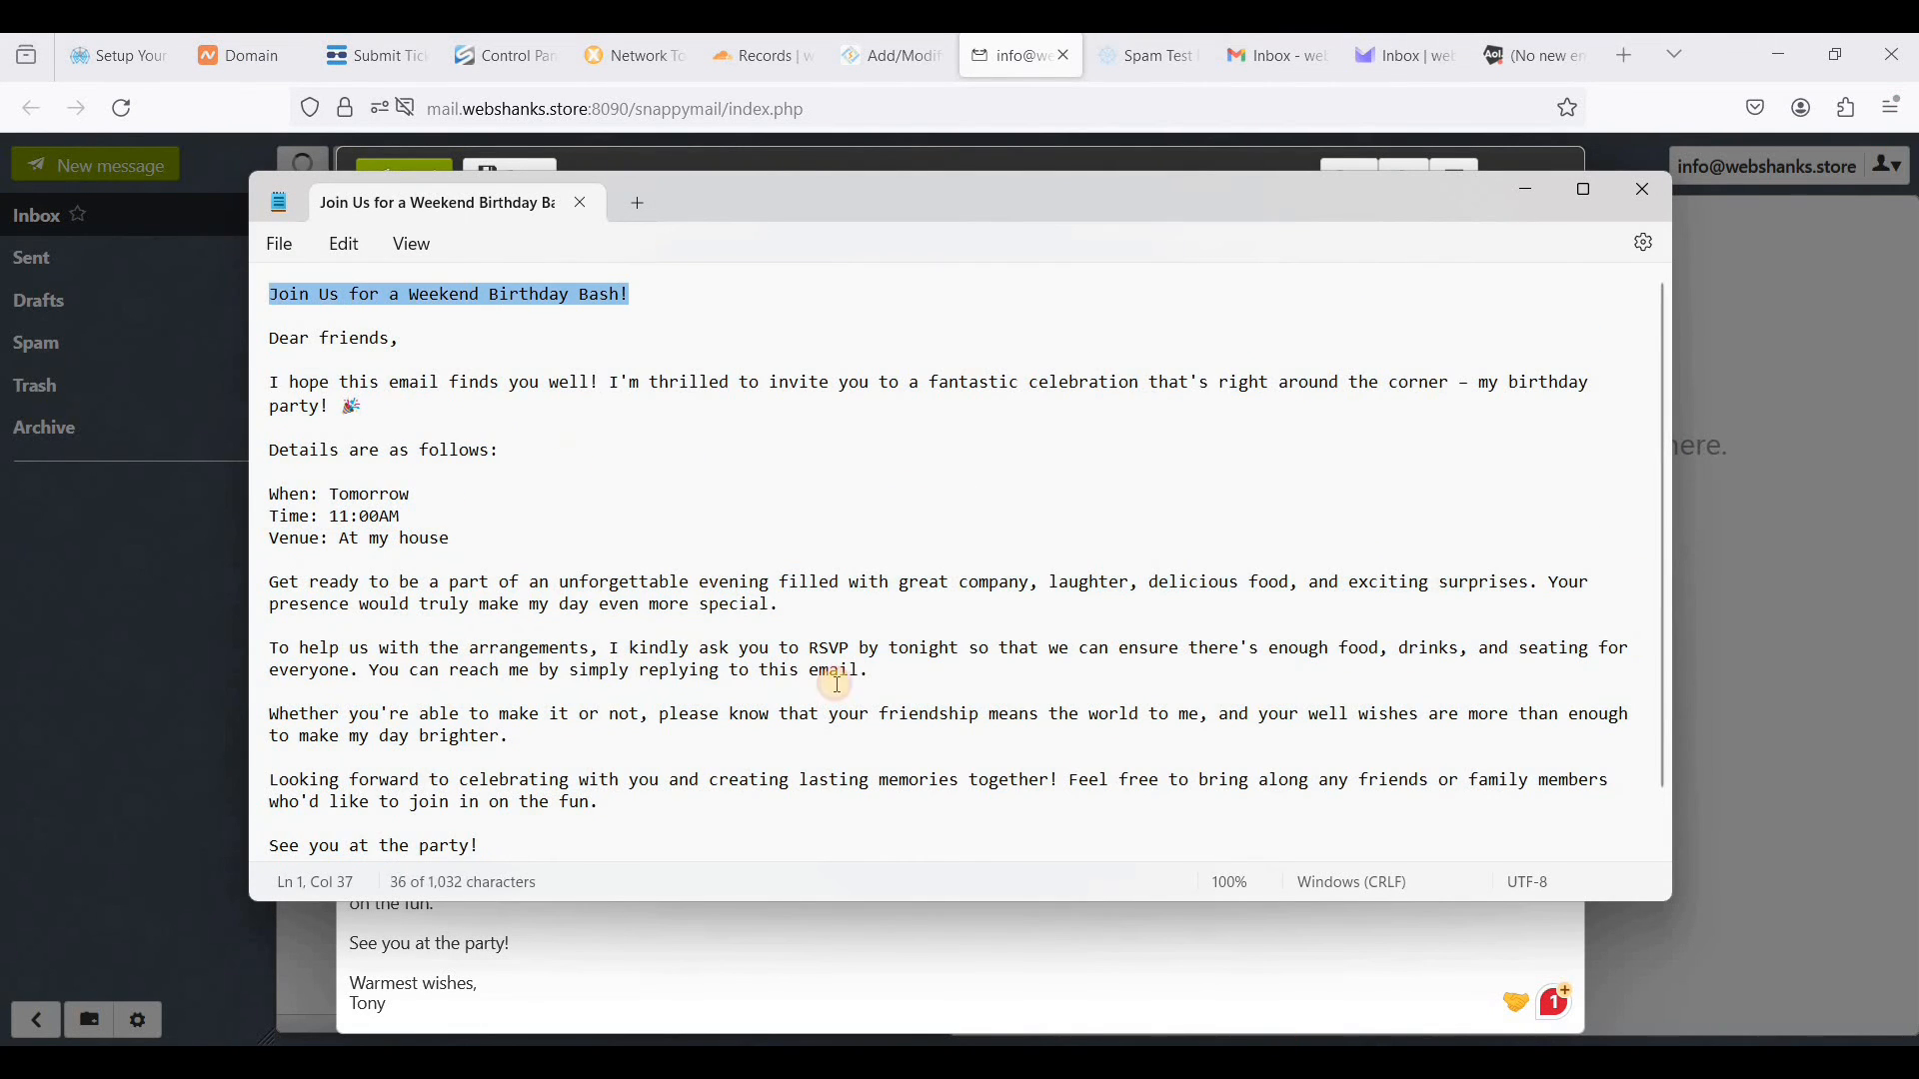
key(alt+Tab)
click(587, 330)
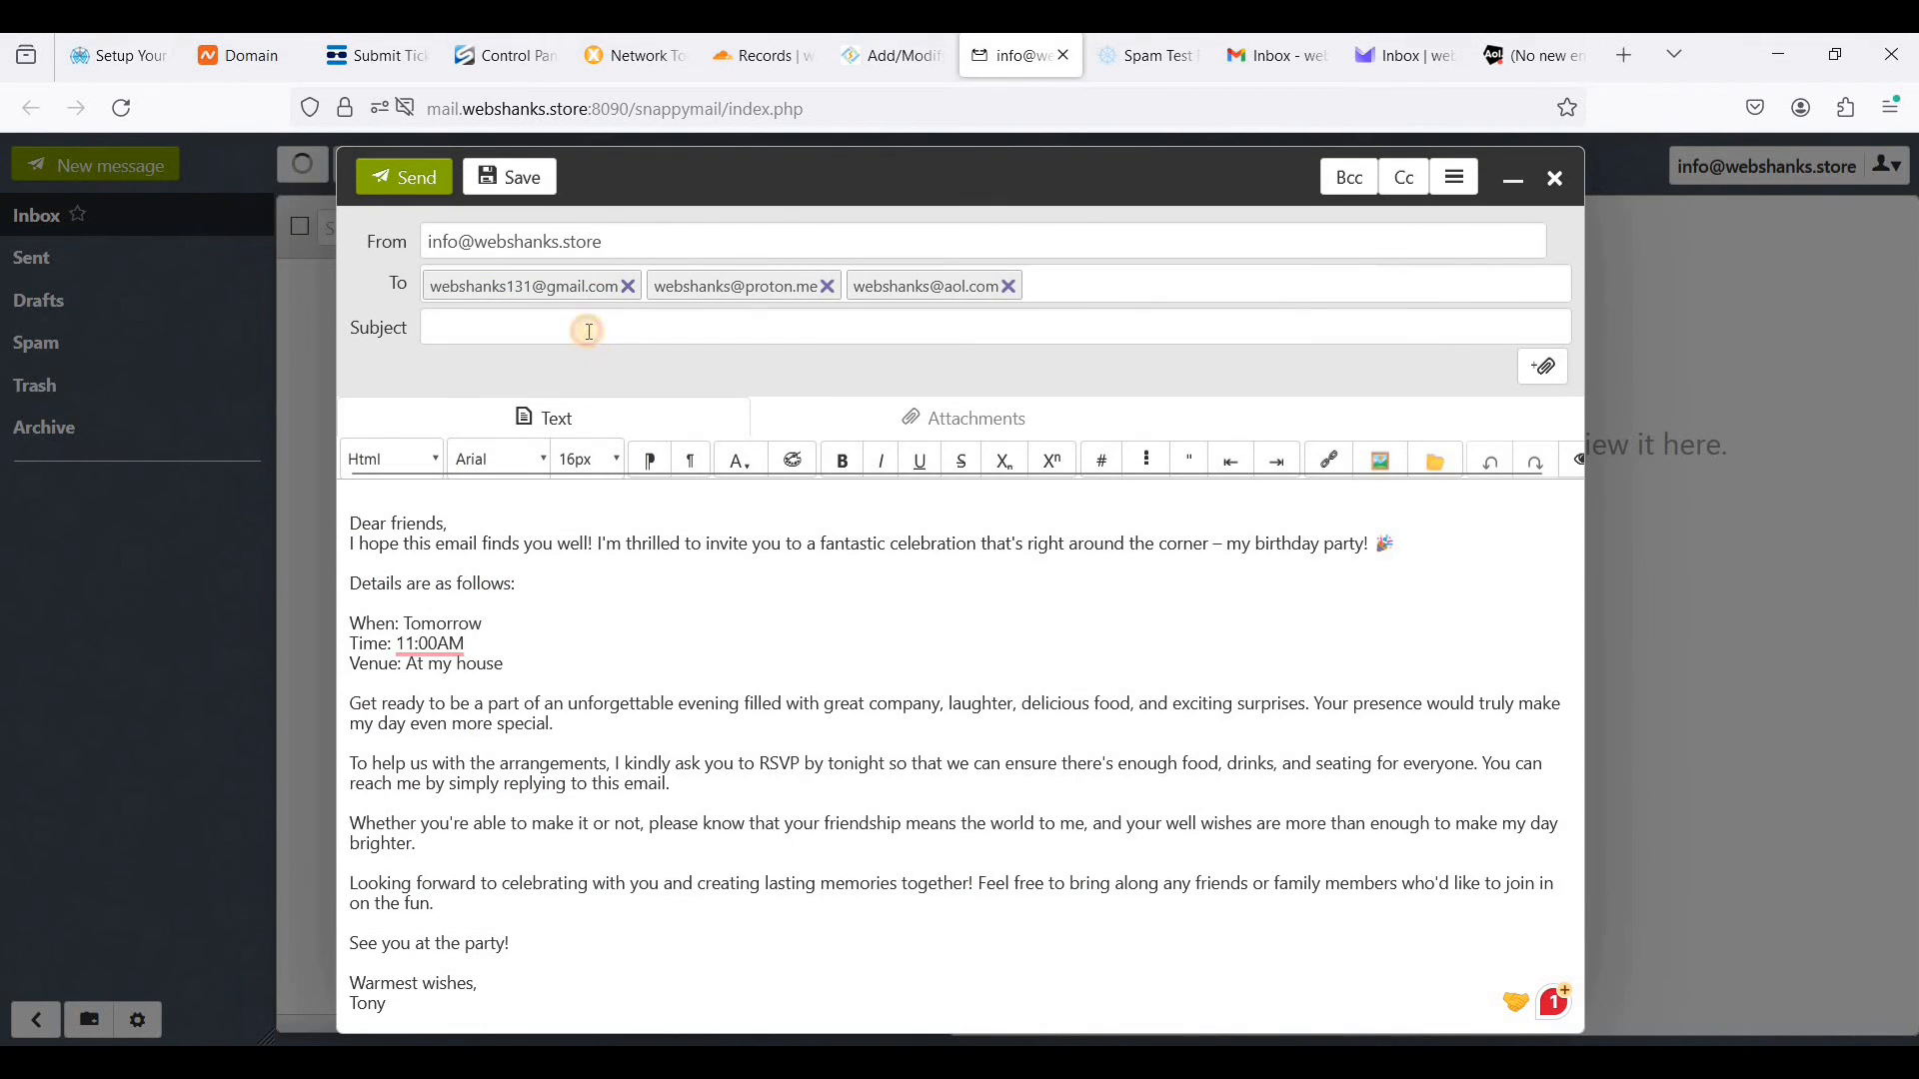
text(Join Us for a Weekend Birthday Bash!)
- Separate the greeting from the first paragraph with a blank line, remove the empty line above it, and send the invitation
click(357, 540)
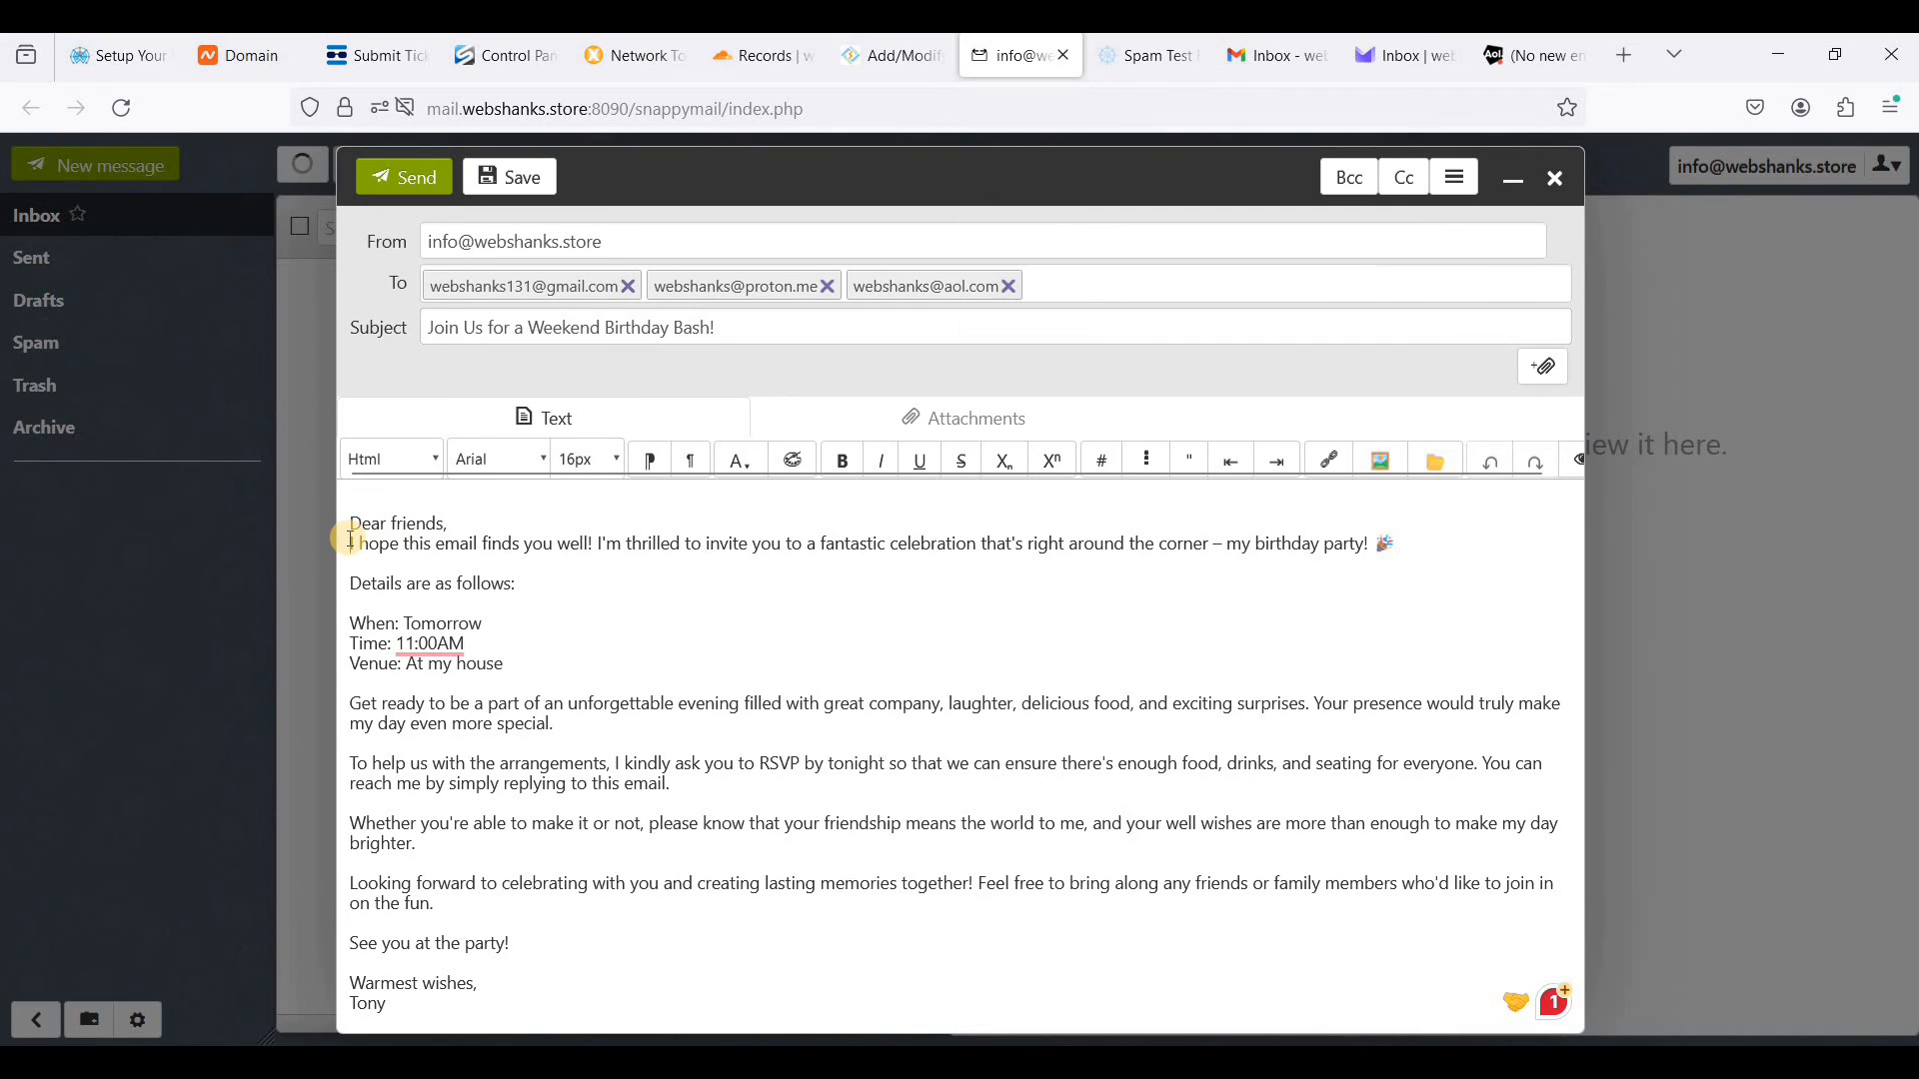
key(BackSpace)
key(Return)
key(Return)
click(344, 523)
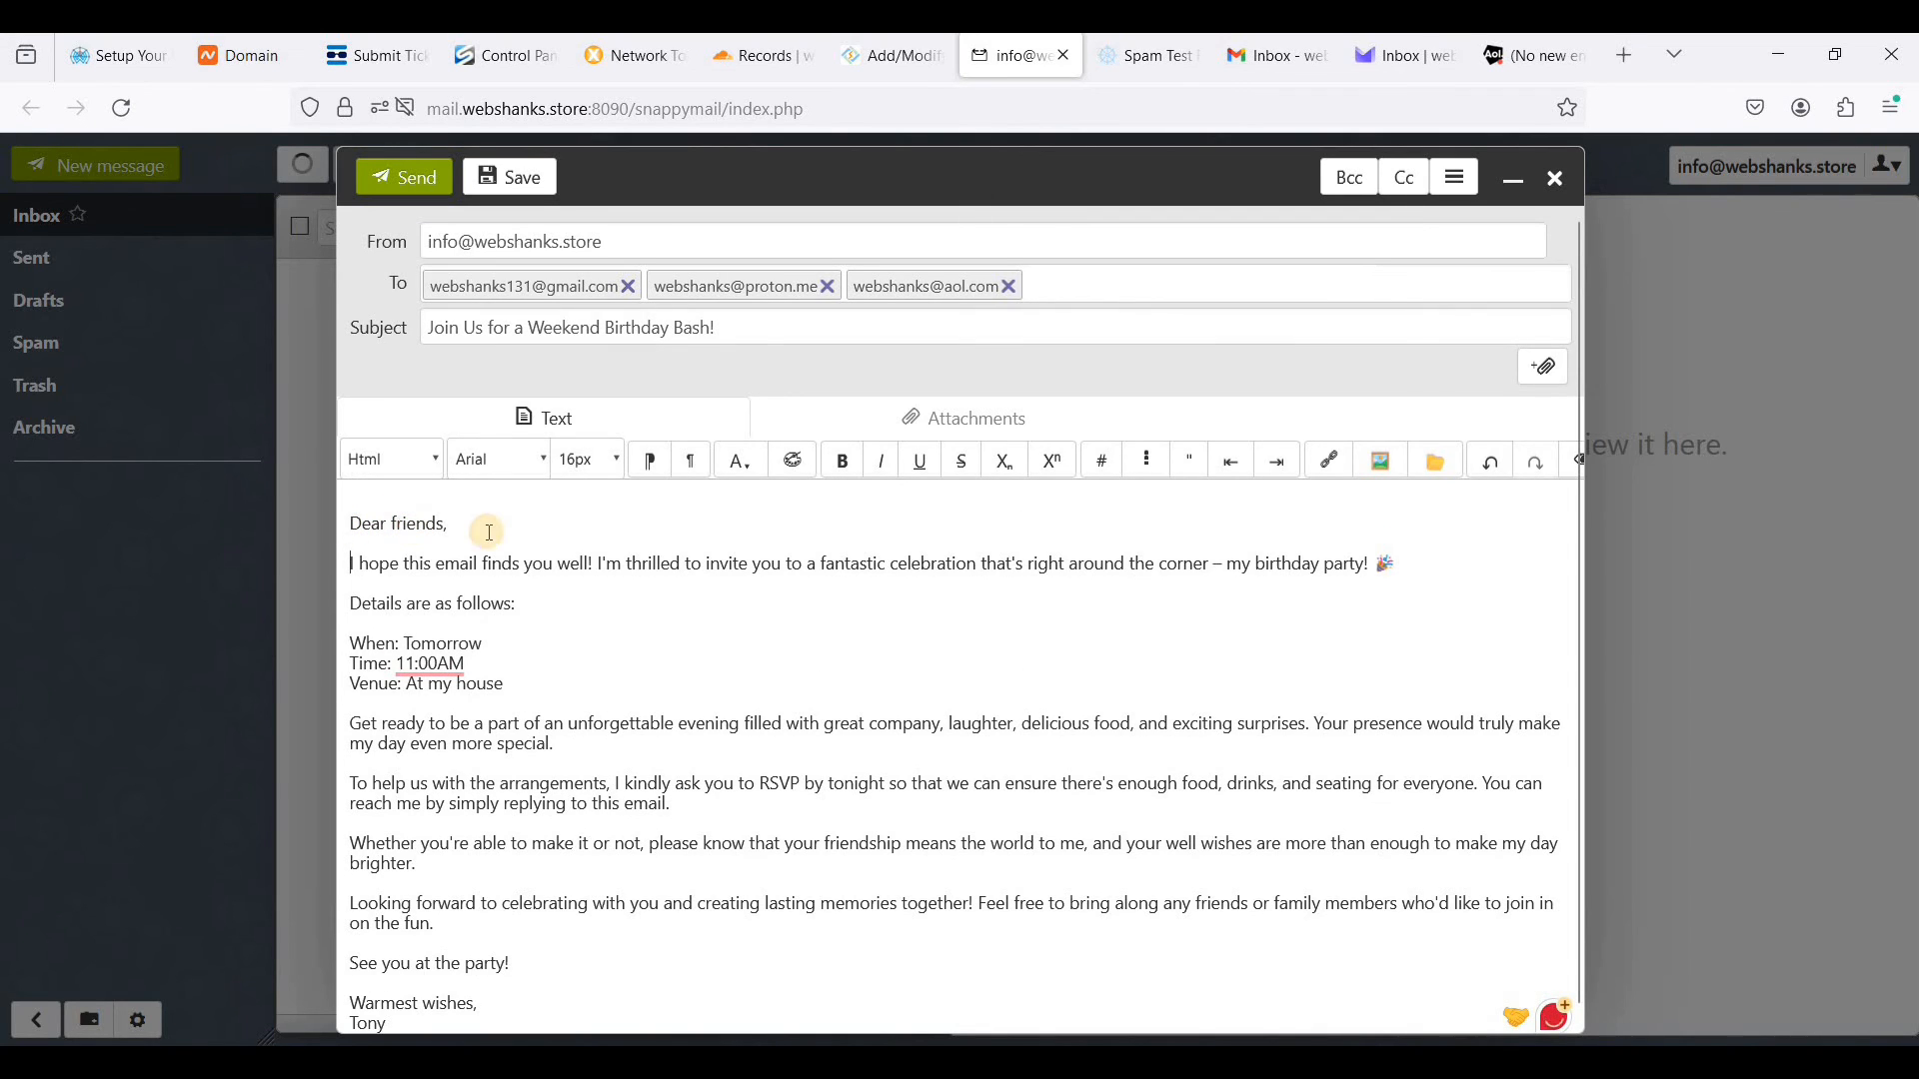
key(BackSpace)
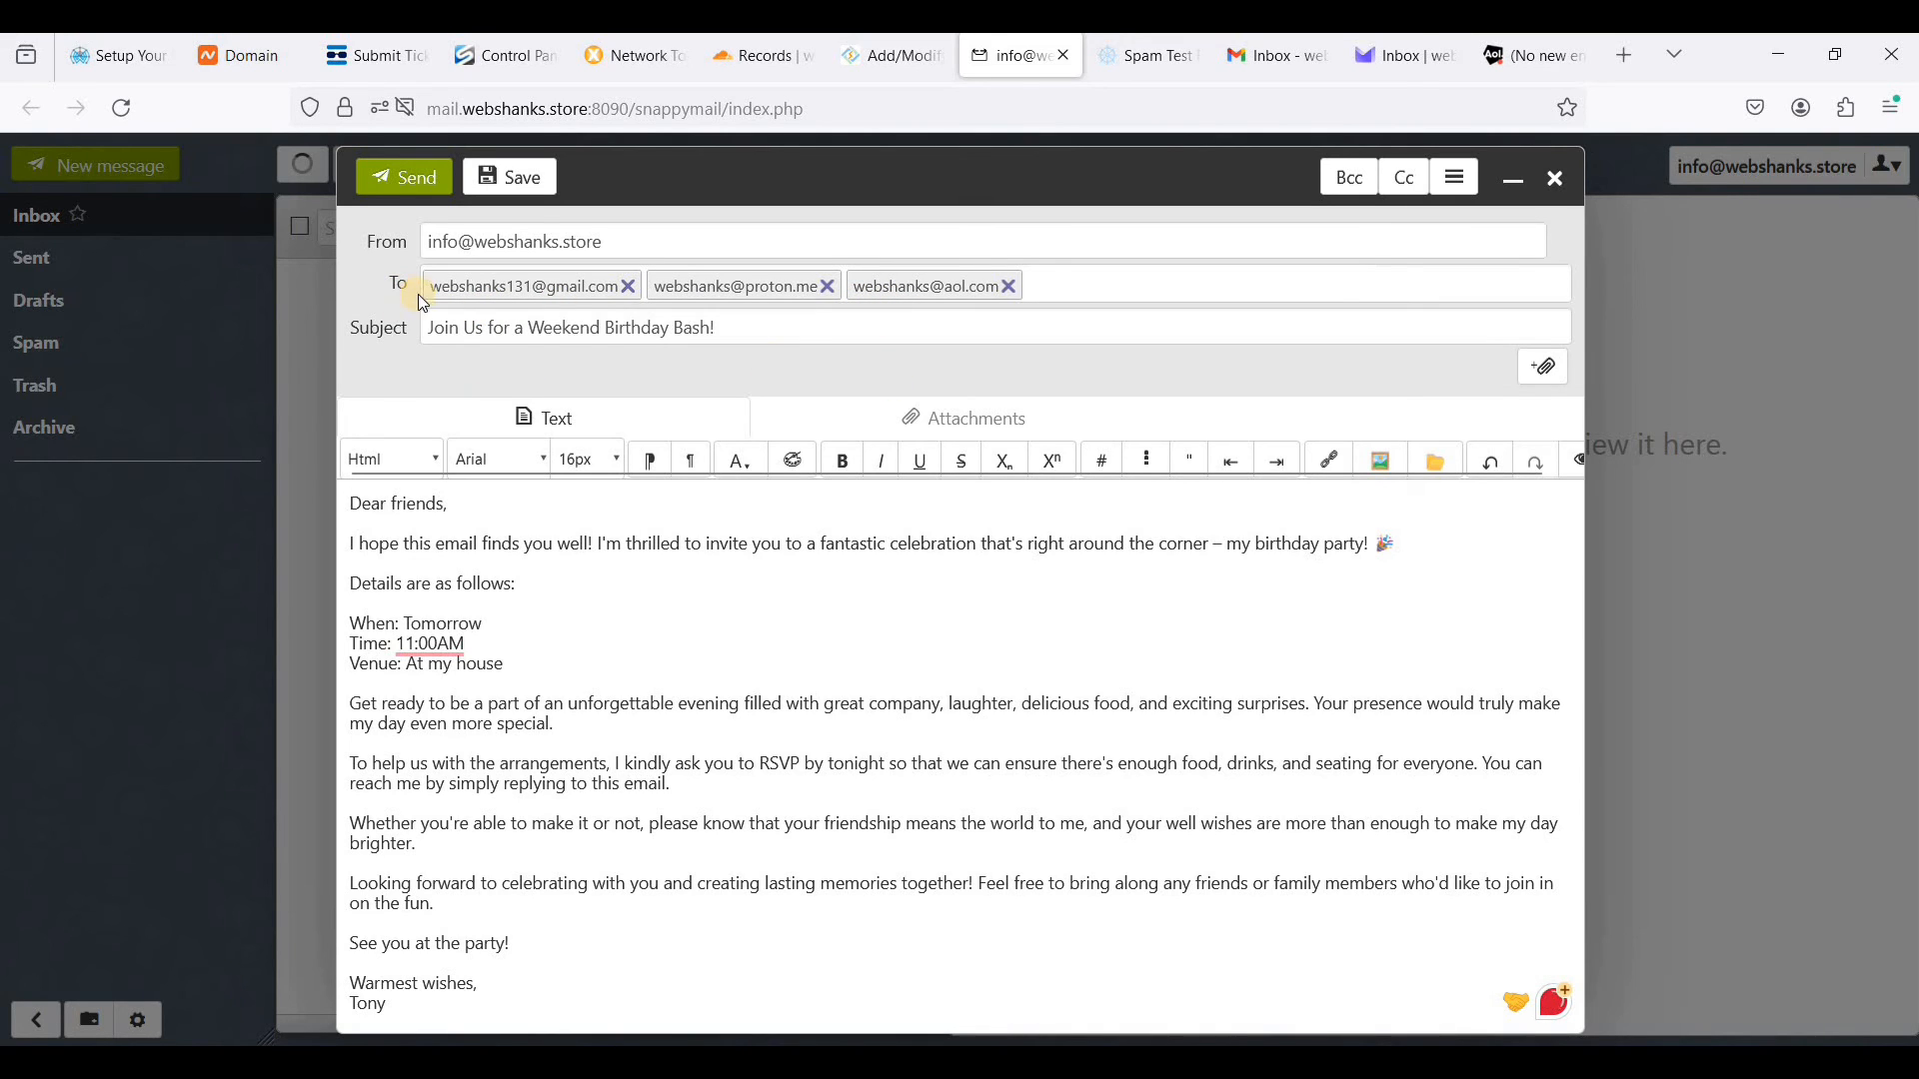
click(390, 177)
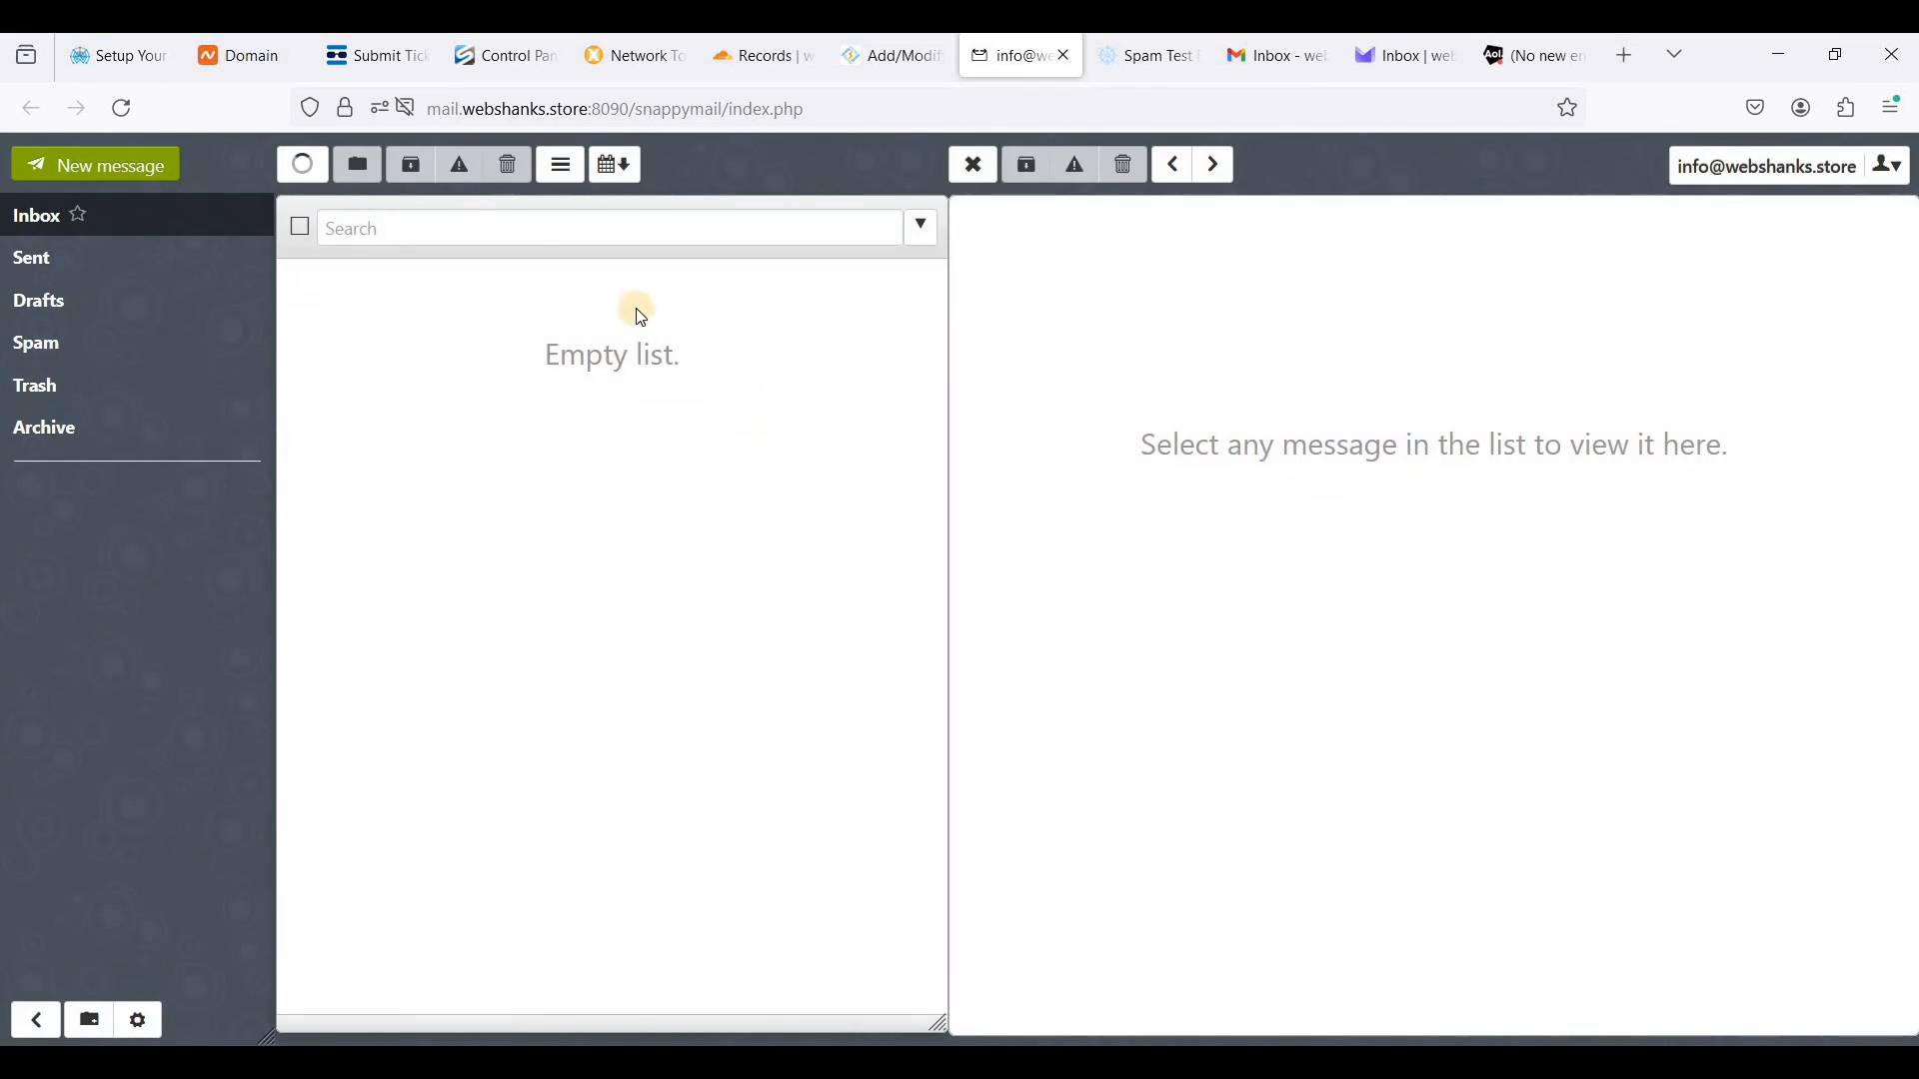
click(290, 178)
- Check the Gmail and Proton Mail inboxes for the birthday invitation and open it in each
click(1262, 55)
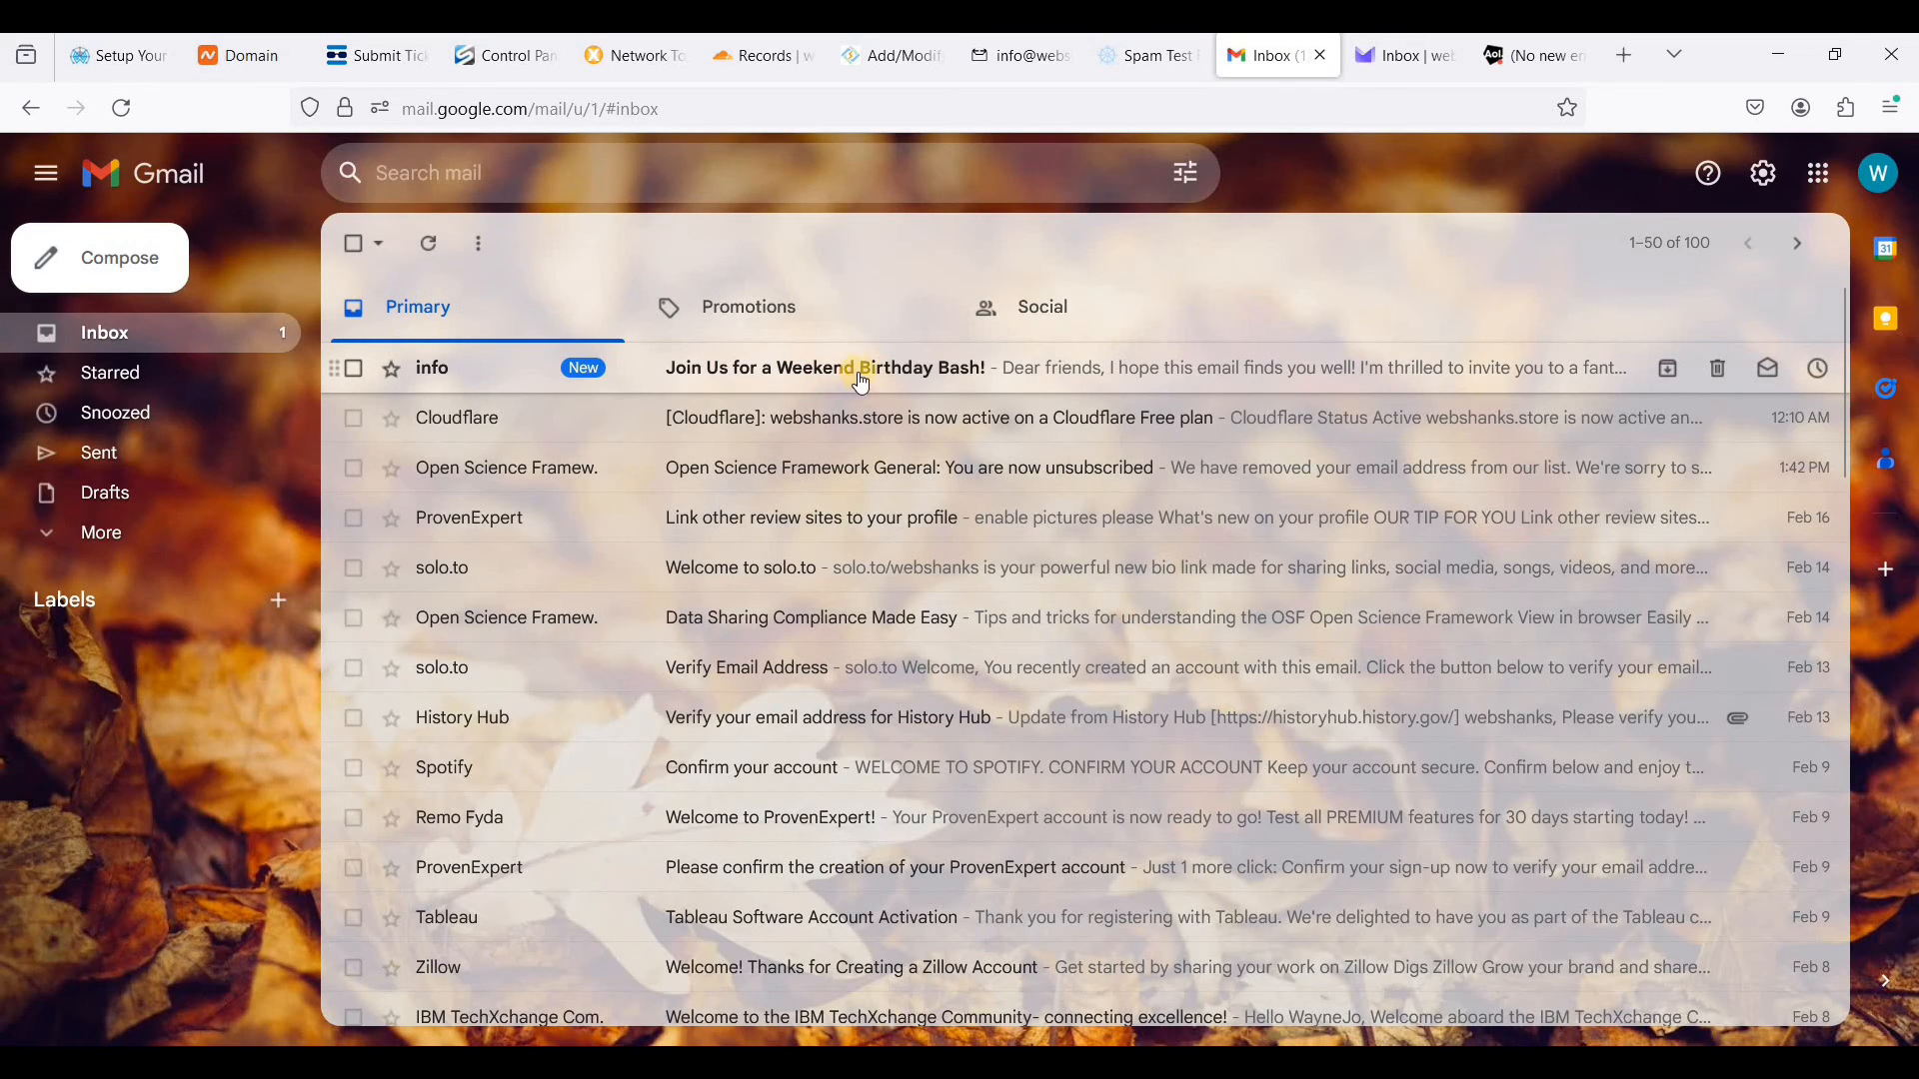
click(1174, 379)
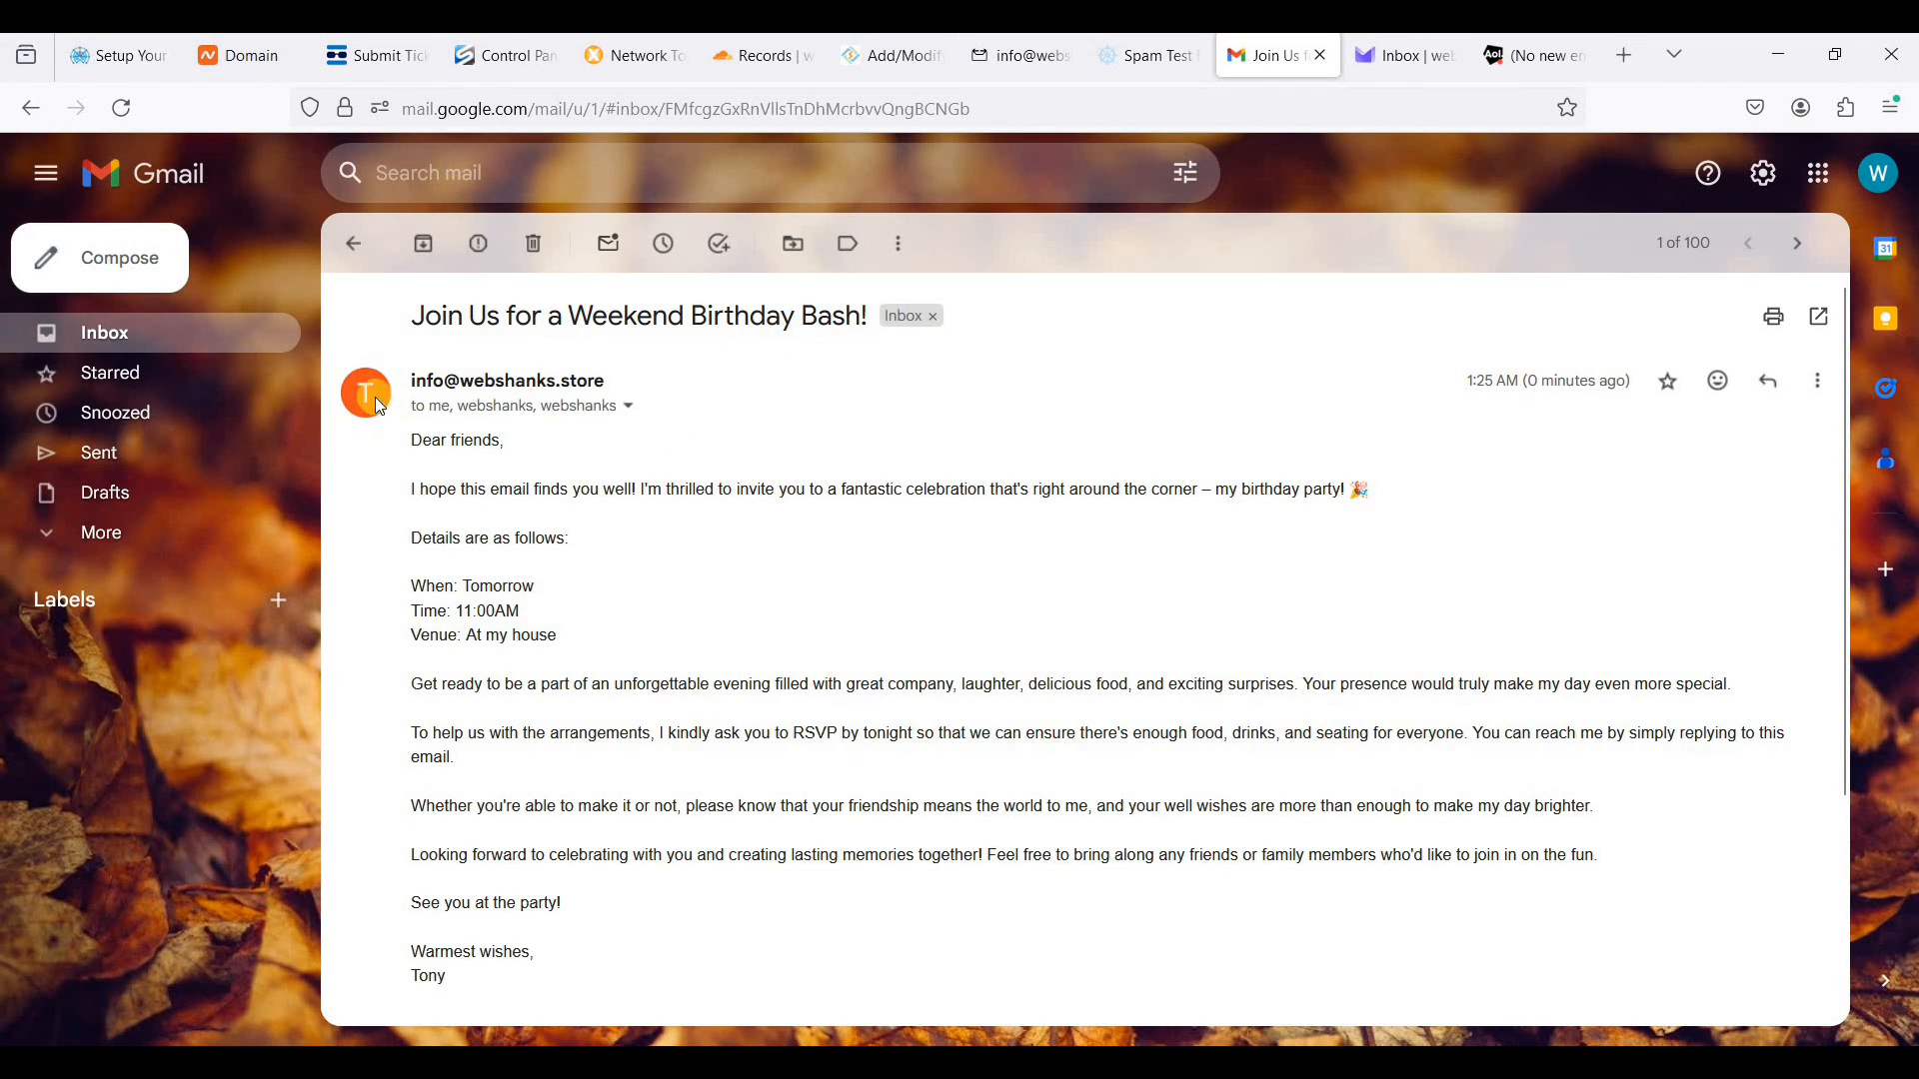
click(1405, 58)
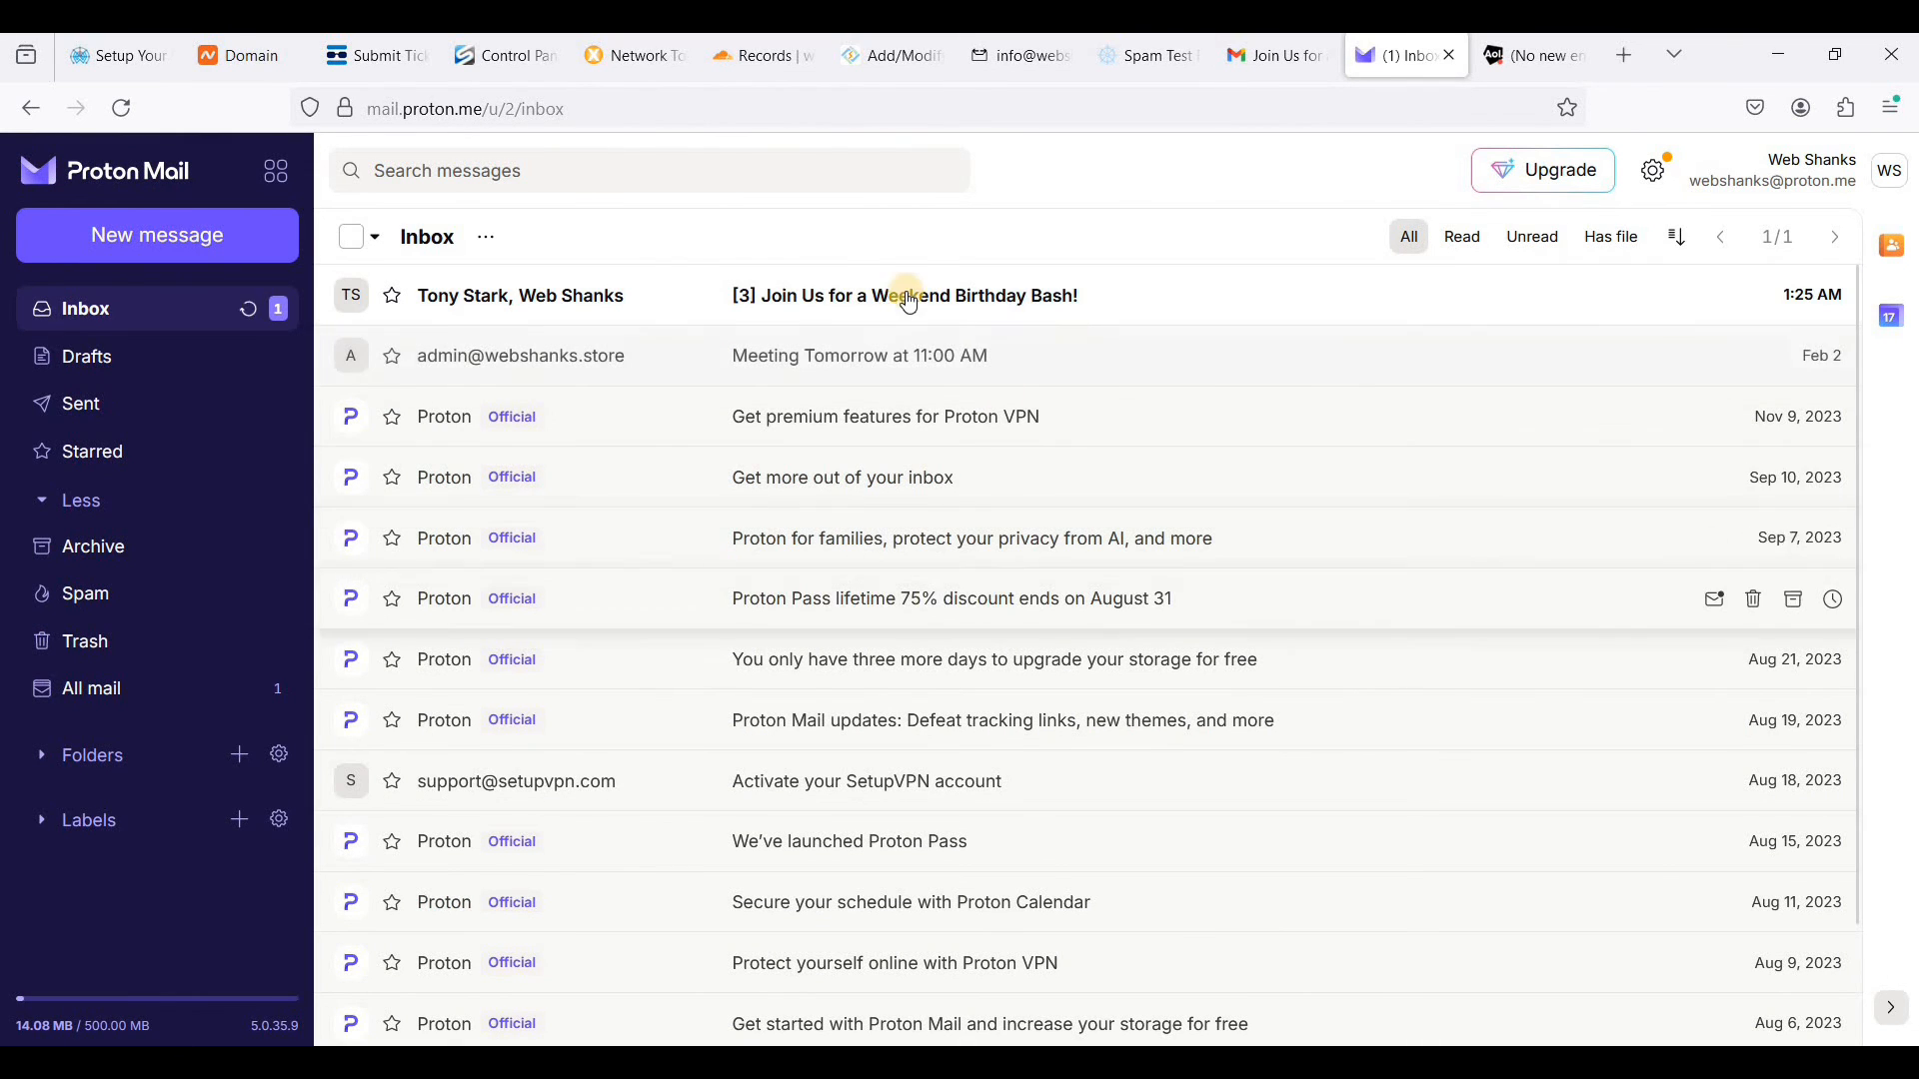
click(1044, 308)
- In AOL Mail, check the inbox and the spam folder for the invitation, then open and read it
click(1529, 56)
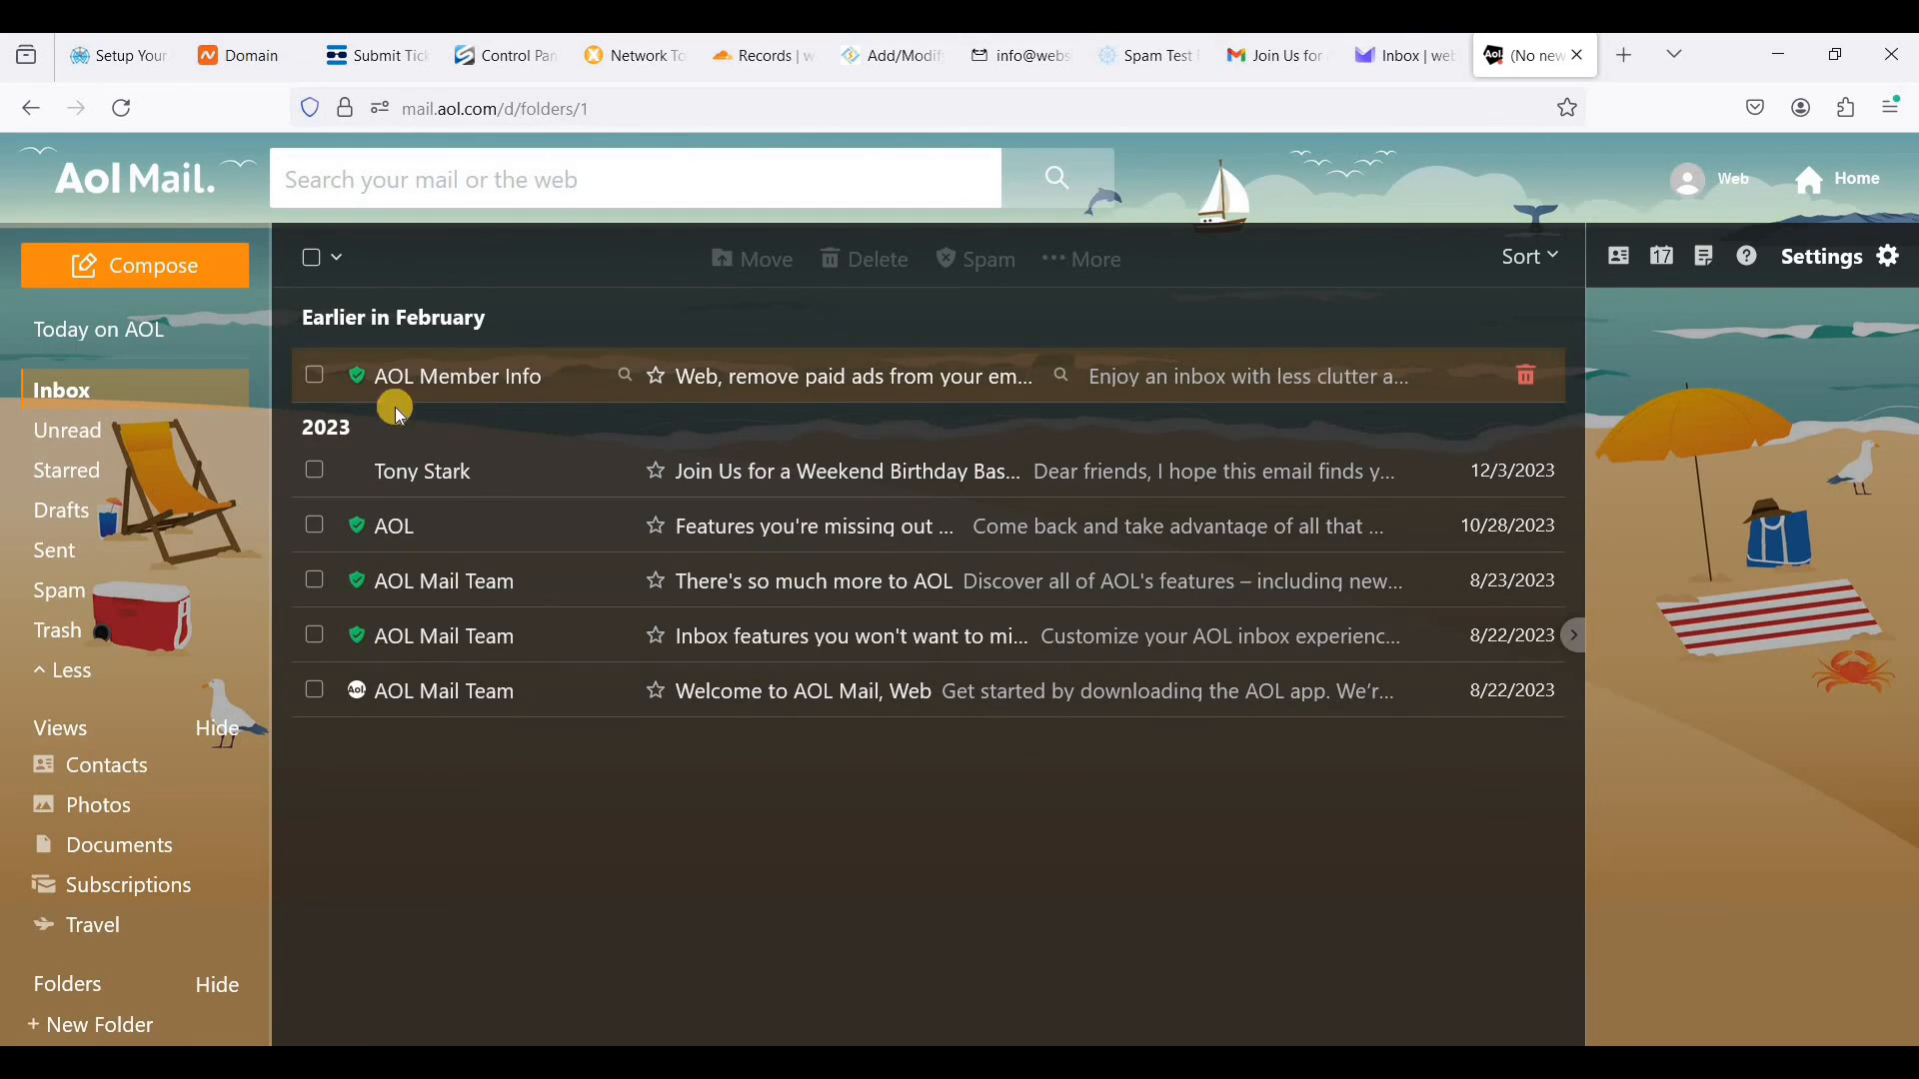
click(128, 384)
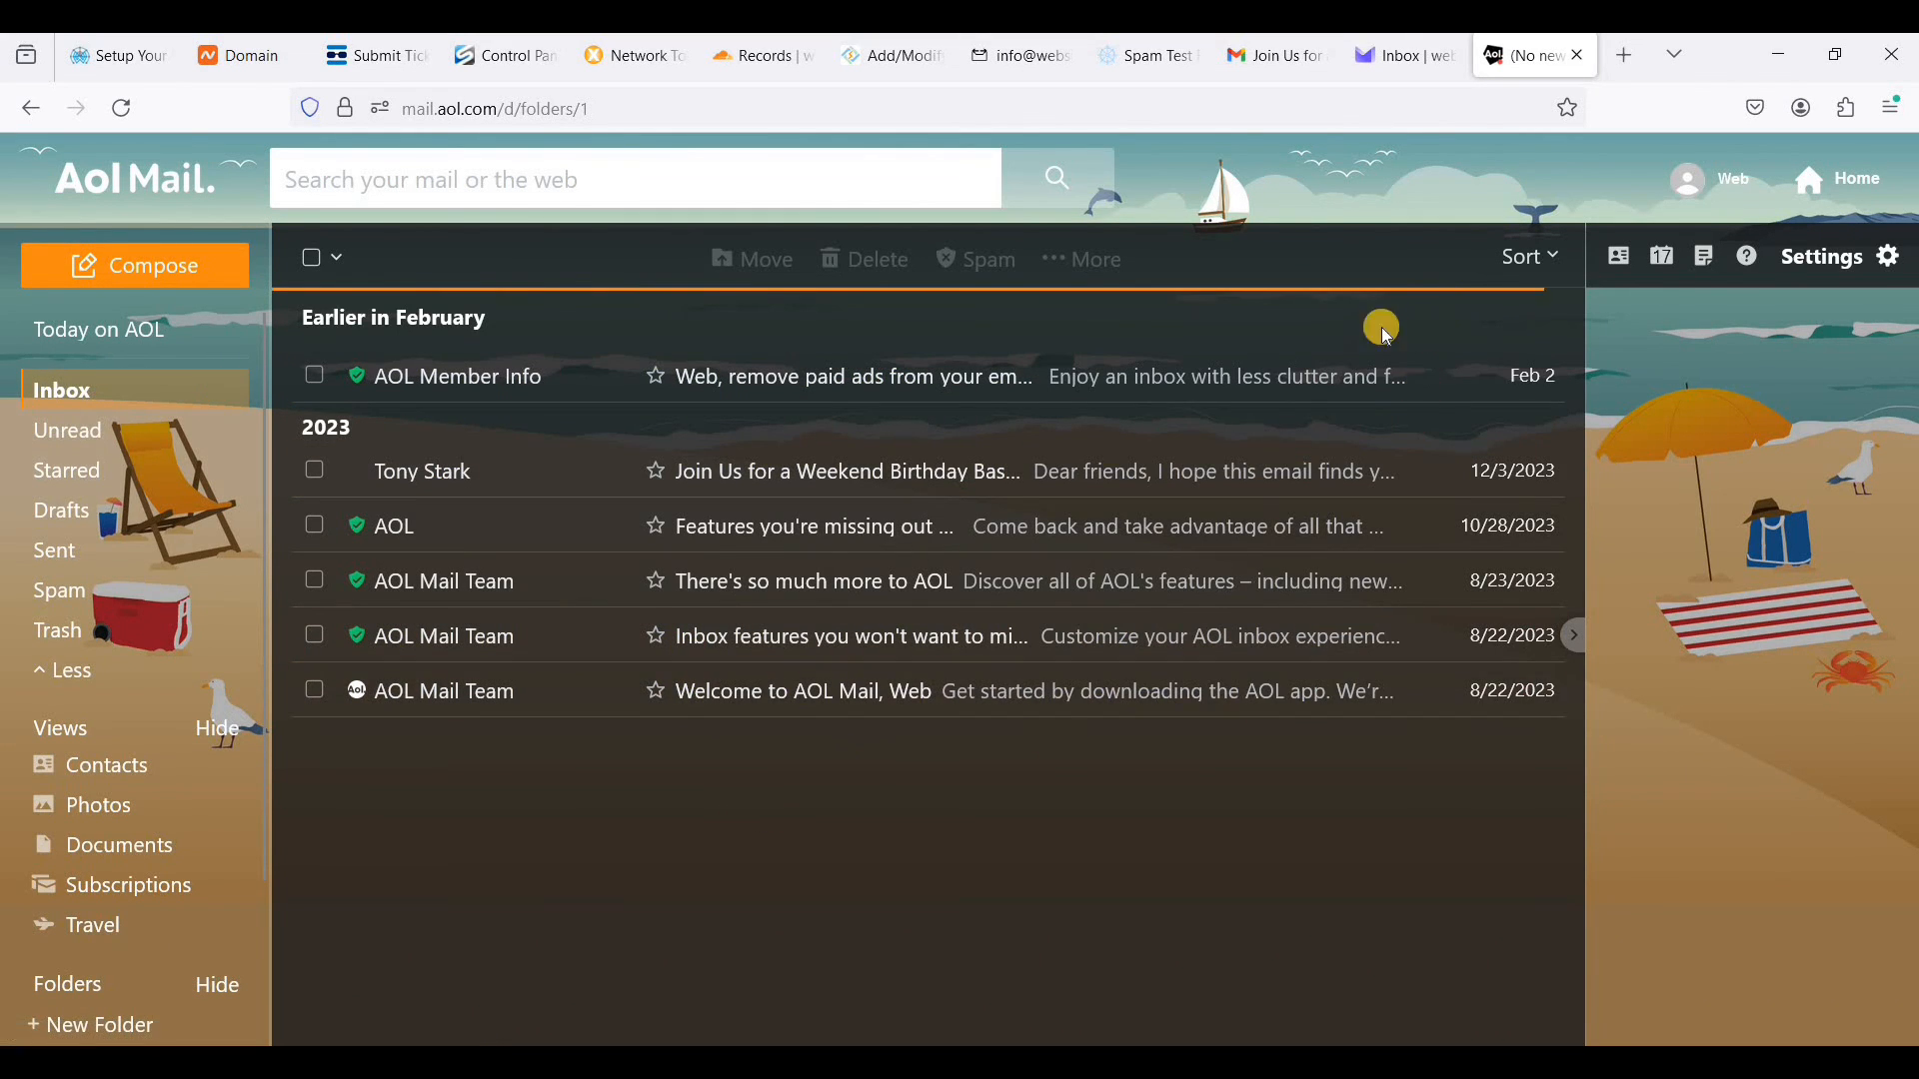
click(121, 611)
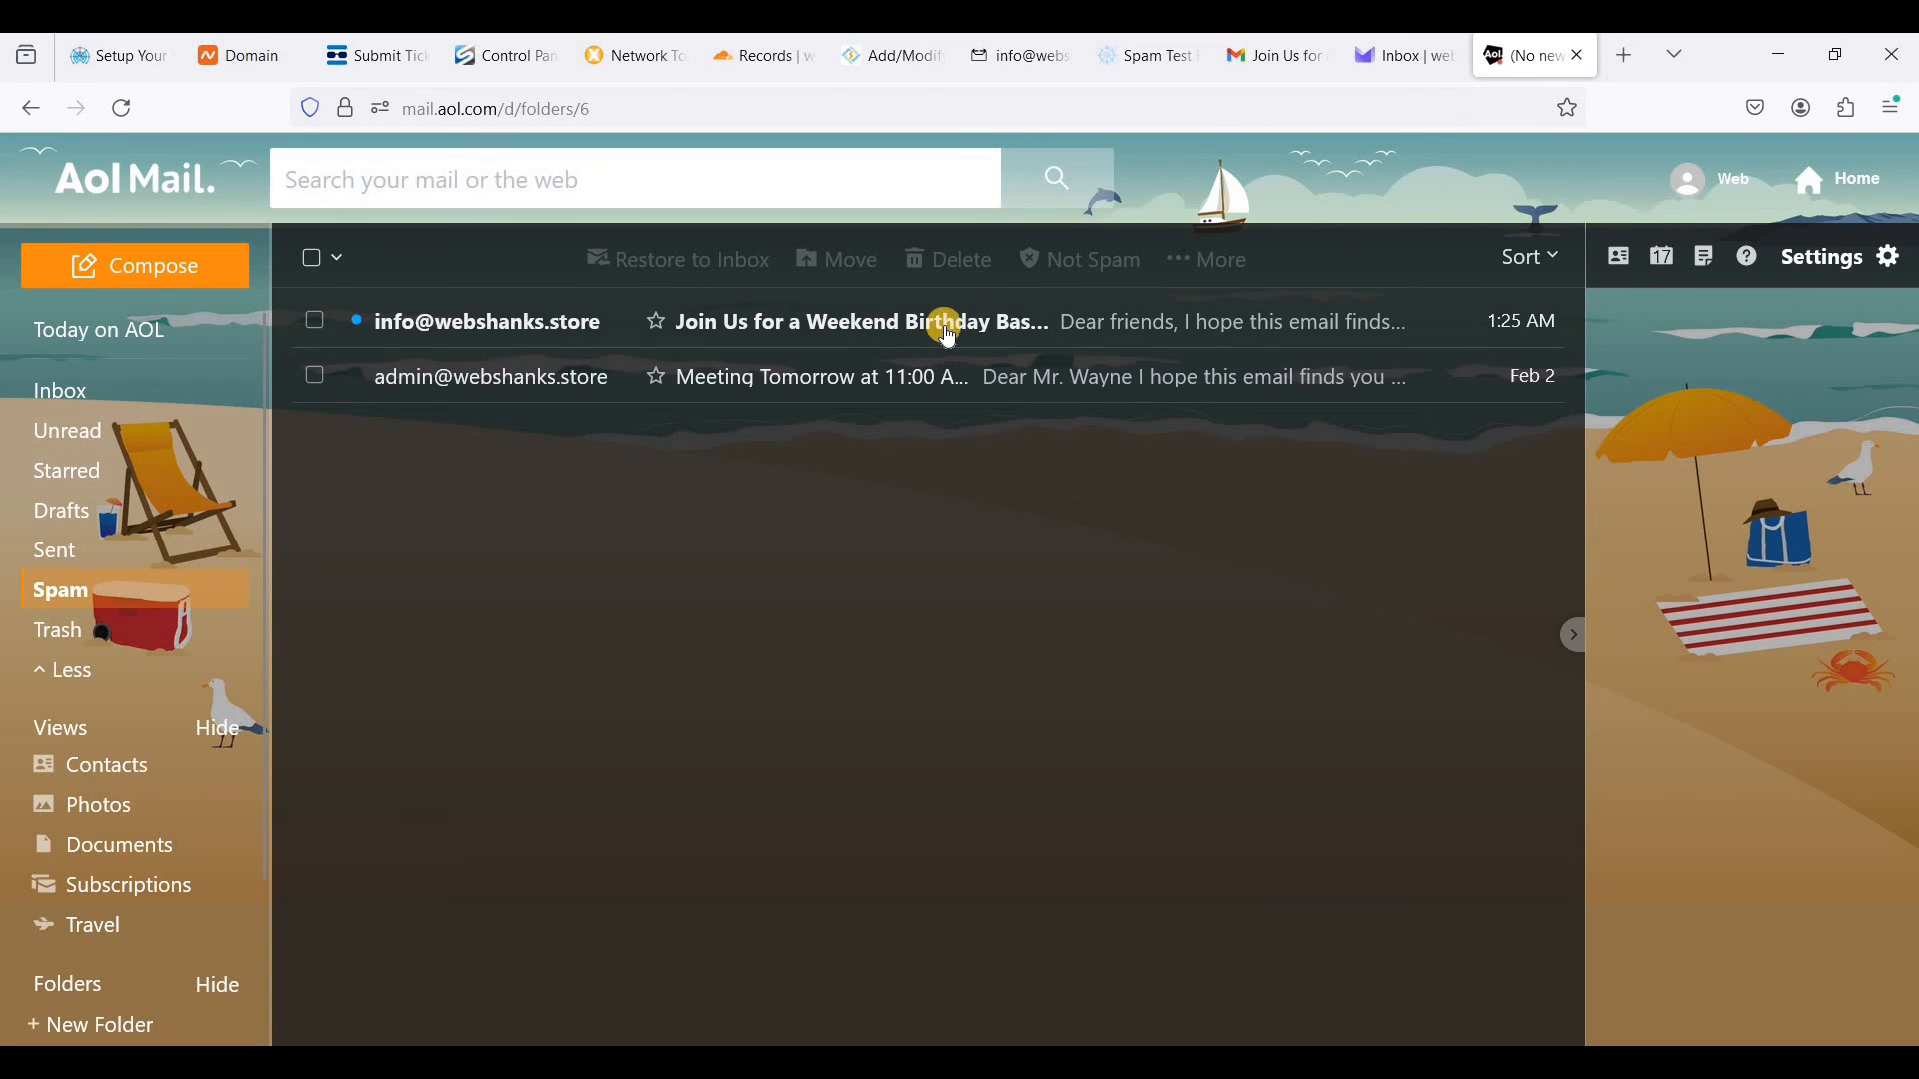
click(944, 325)
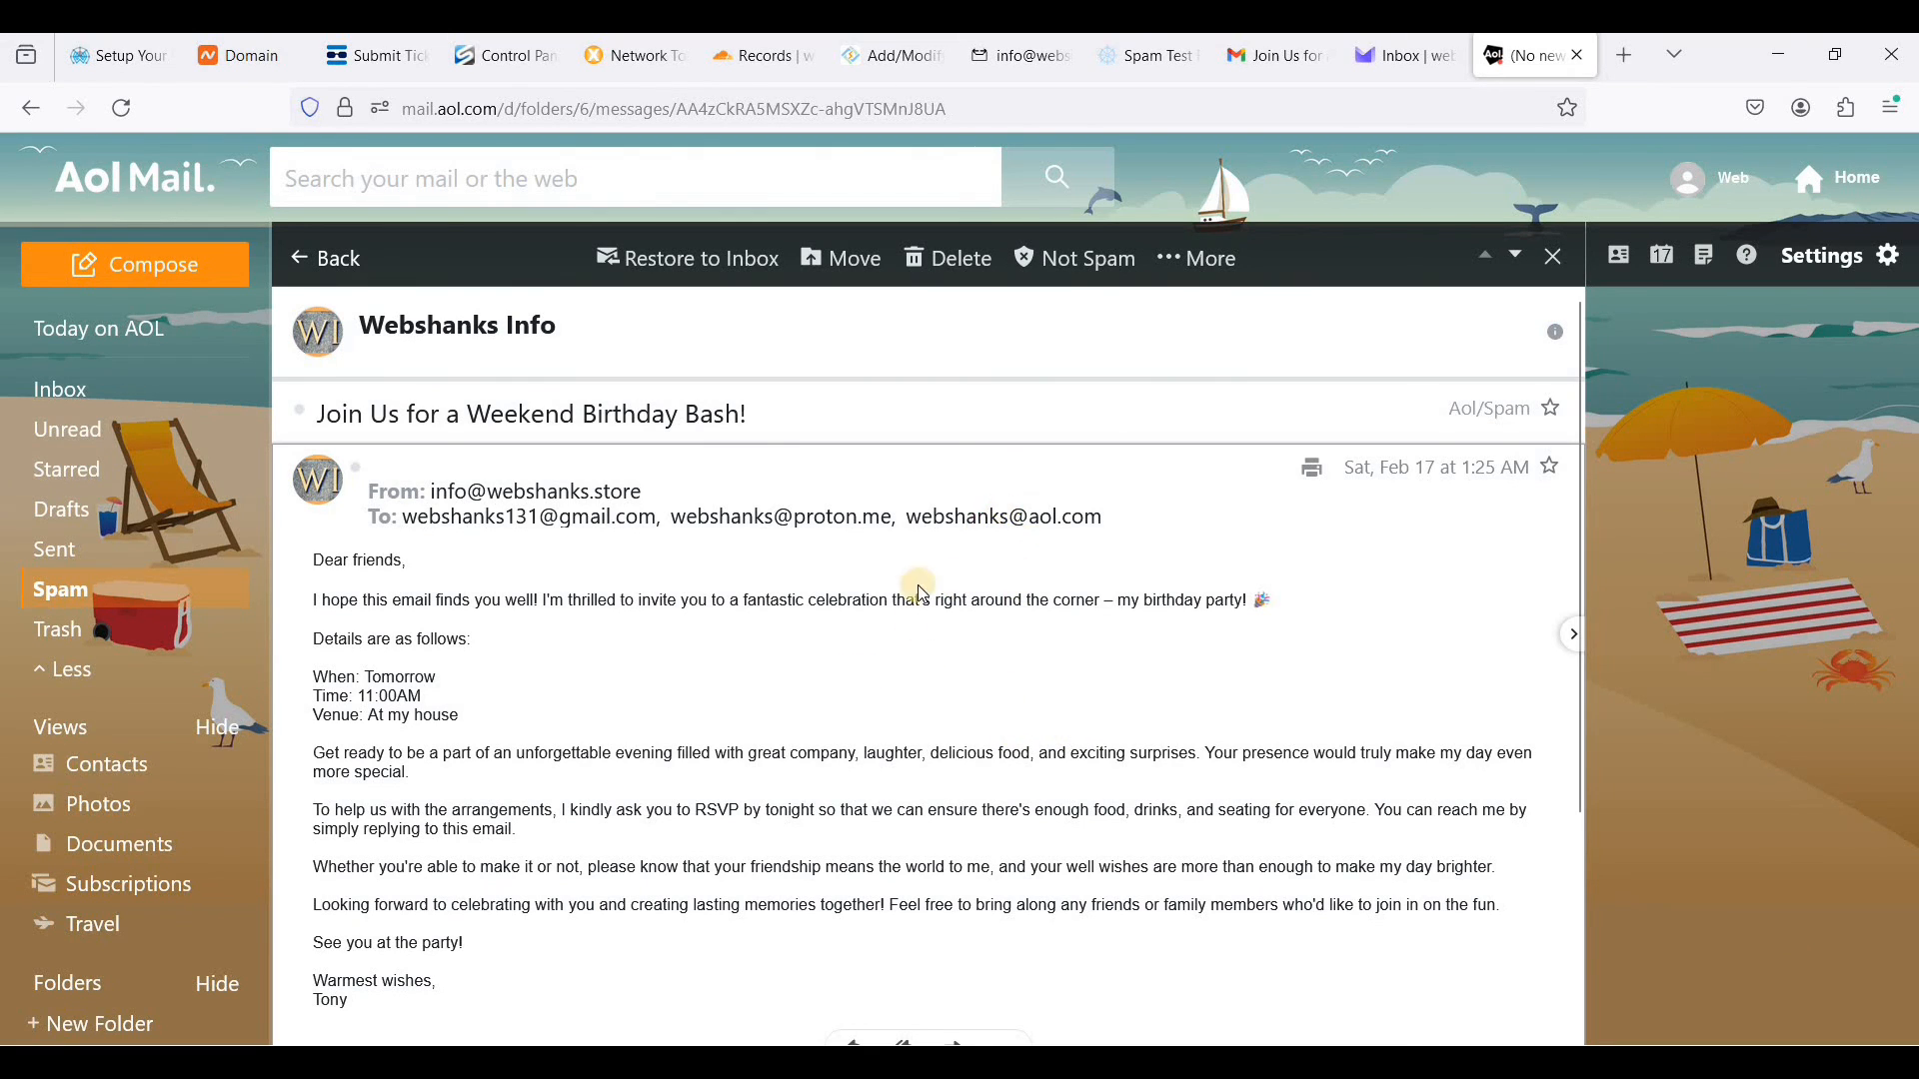
scroll(760, 753, down, 1)
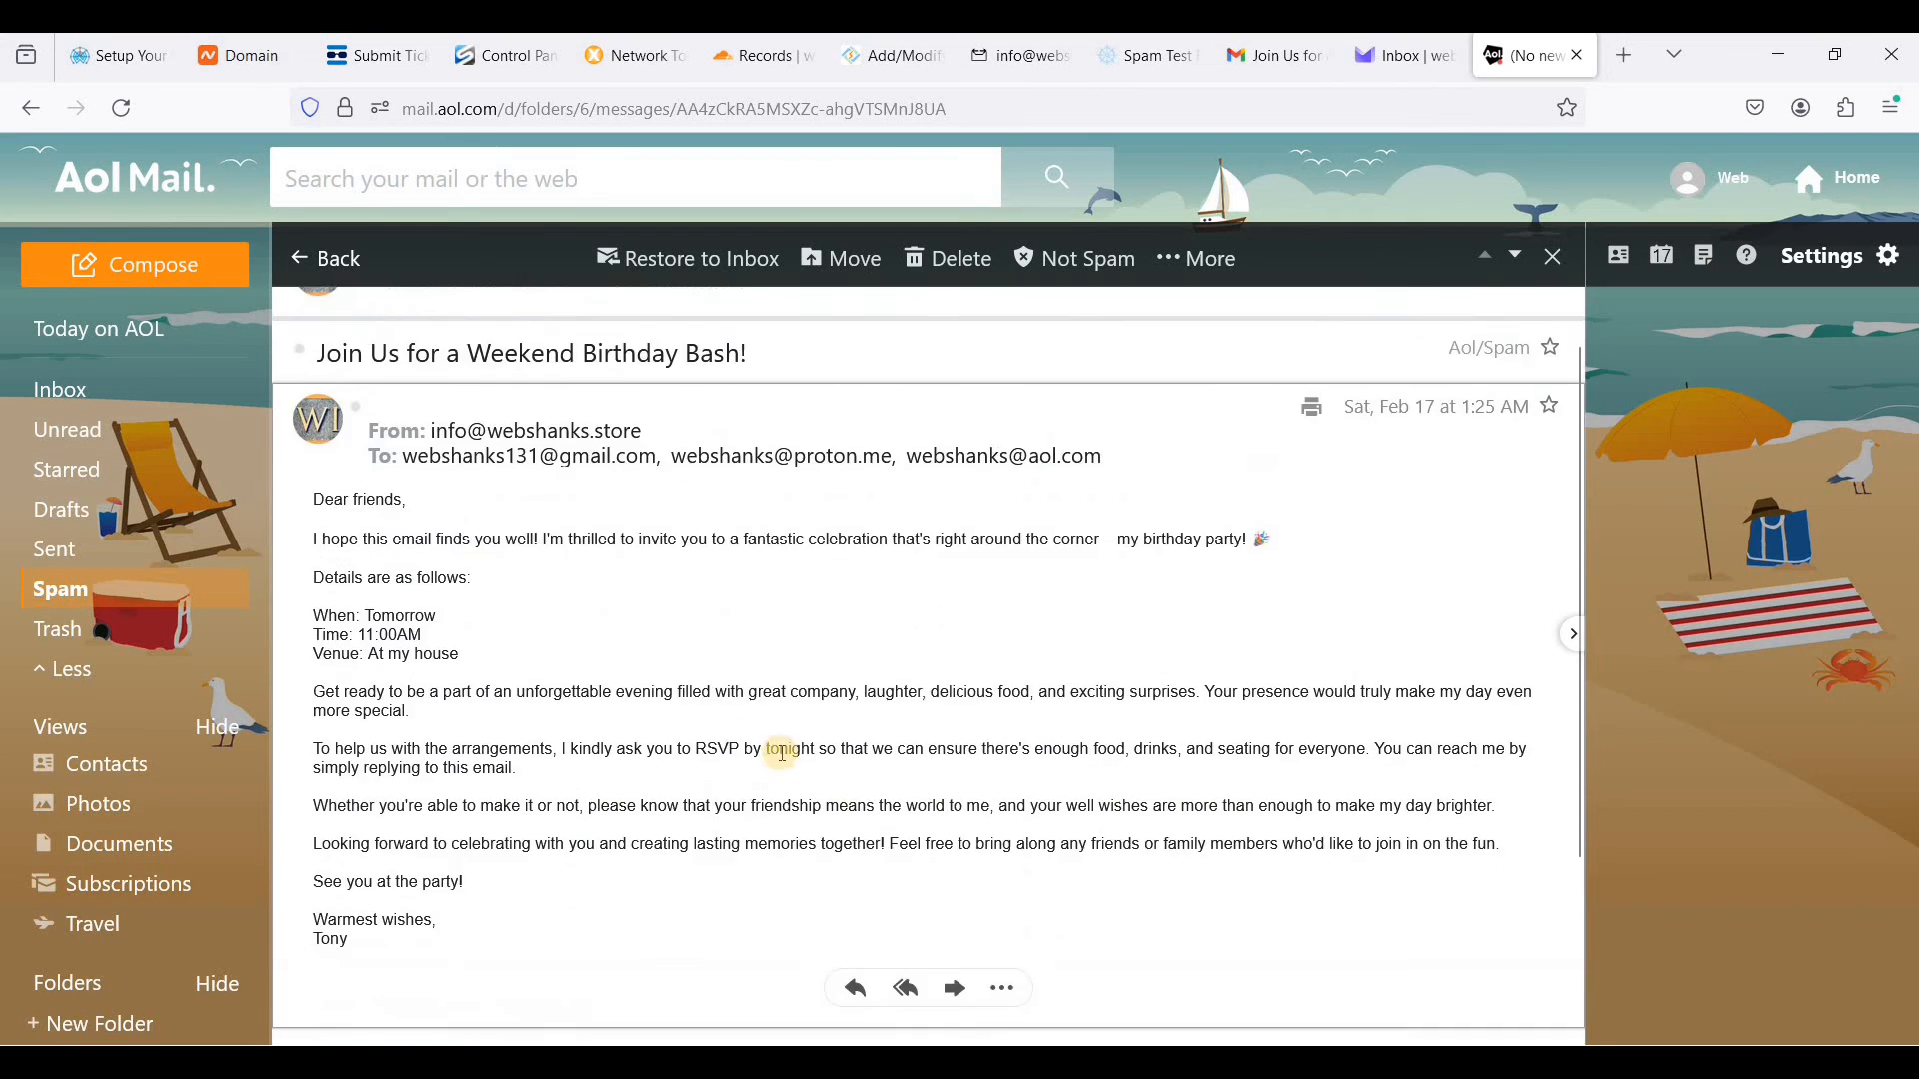
scroll(783, 754, up, 1)
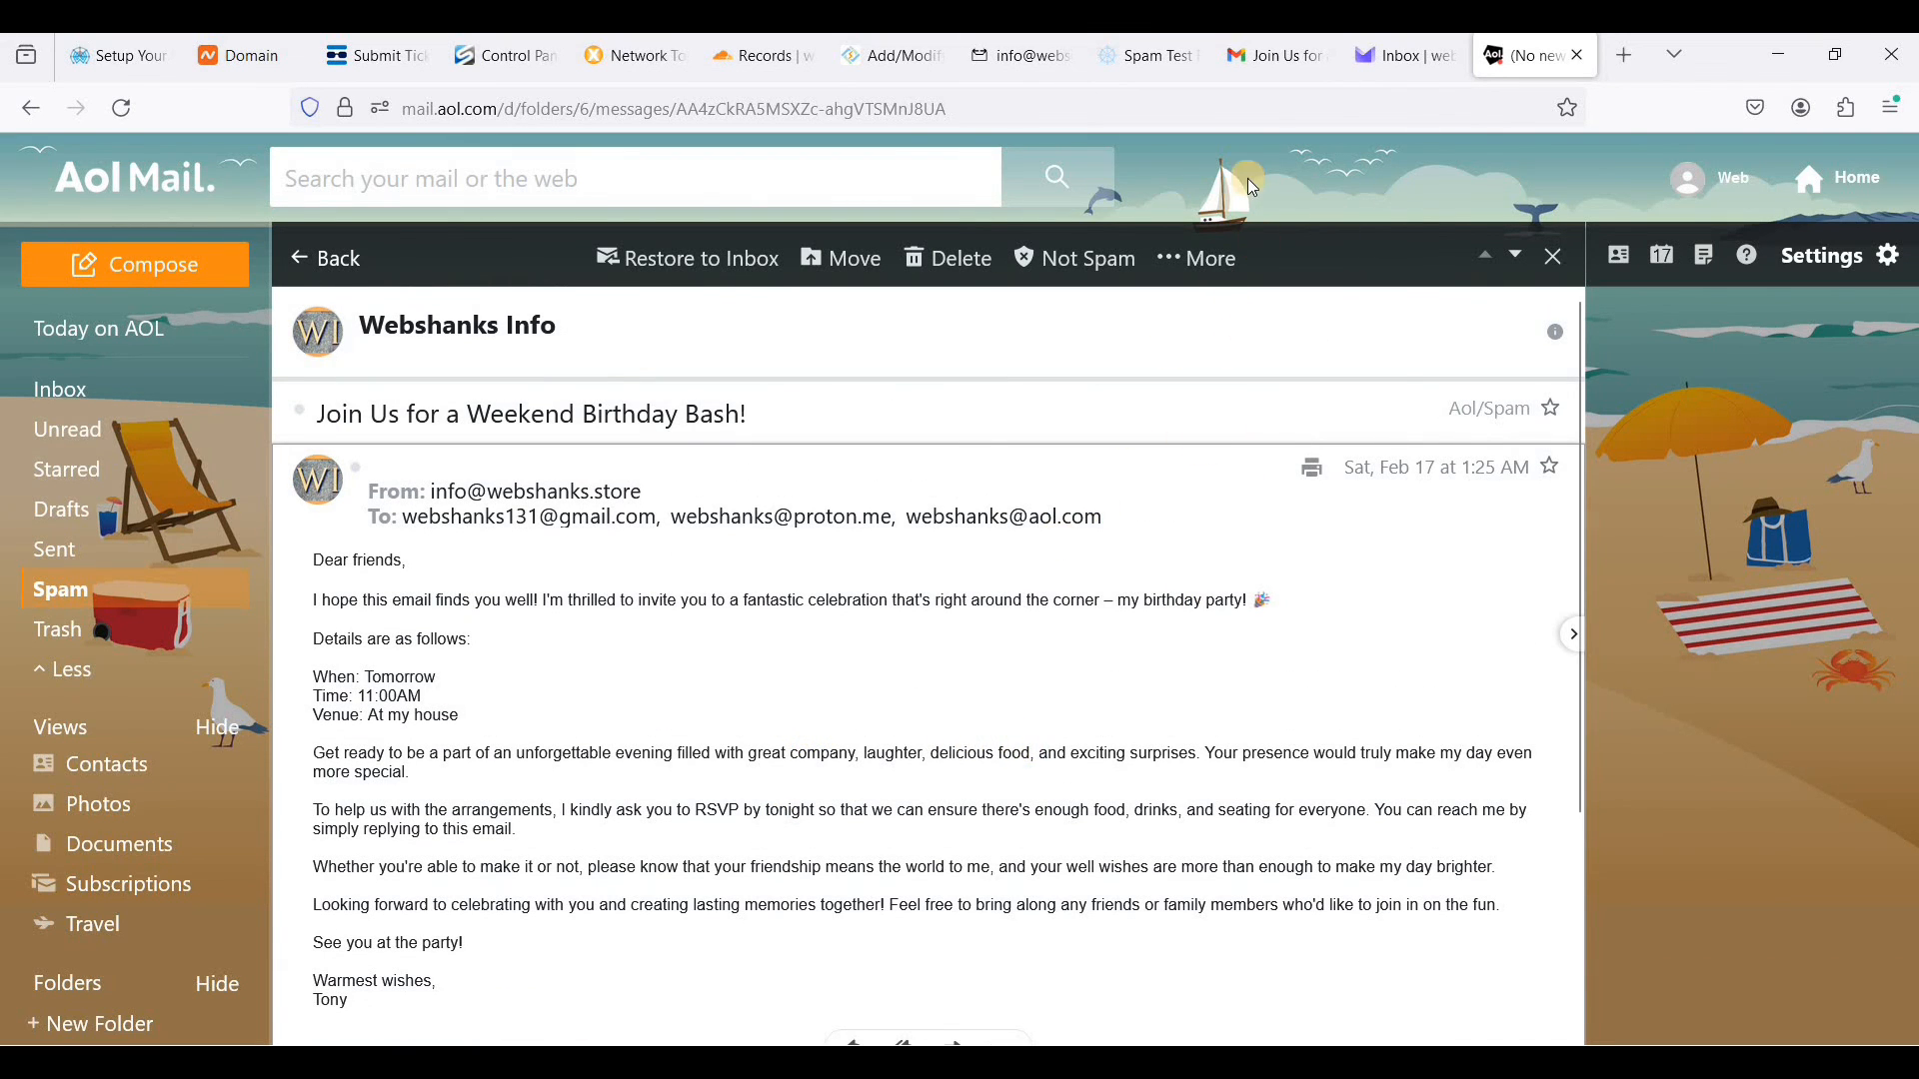
- In Gmail, reply to all on the birthday invitation with the suggested answer "We will be there!" and send it
click(1263, 62)
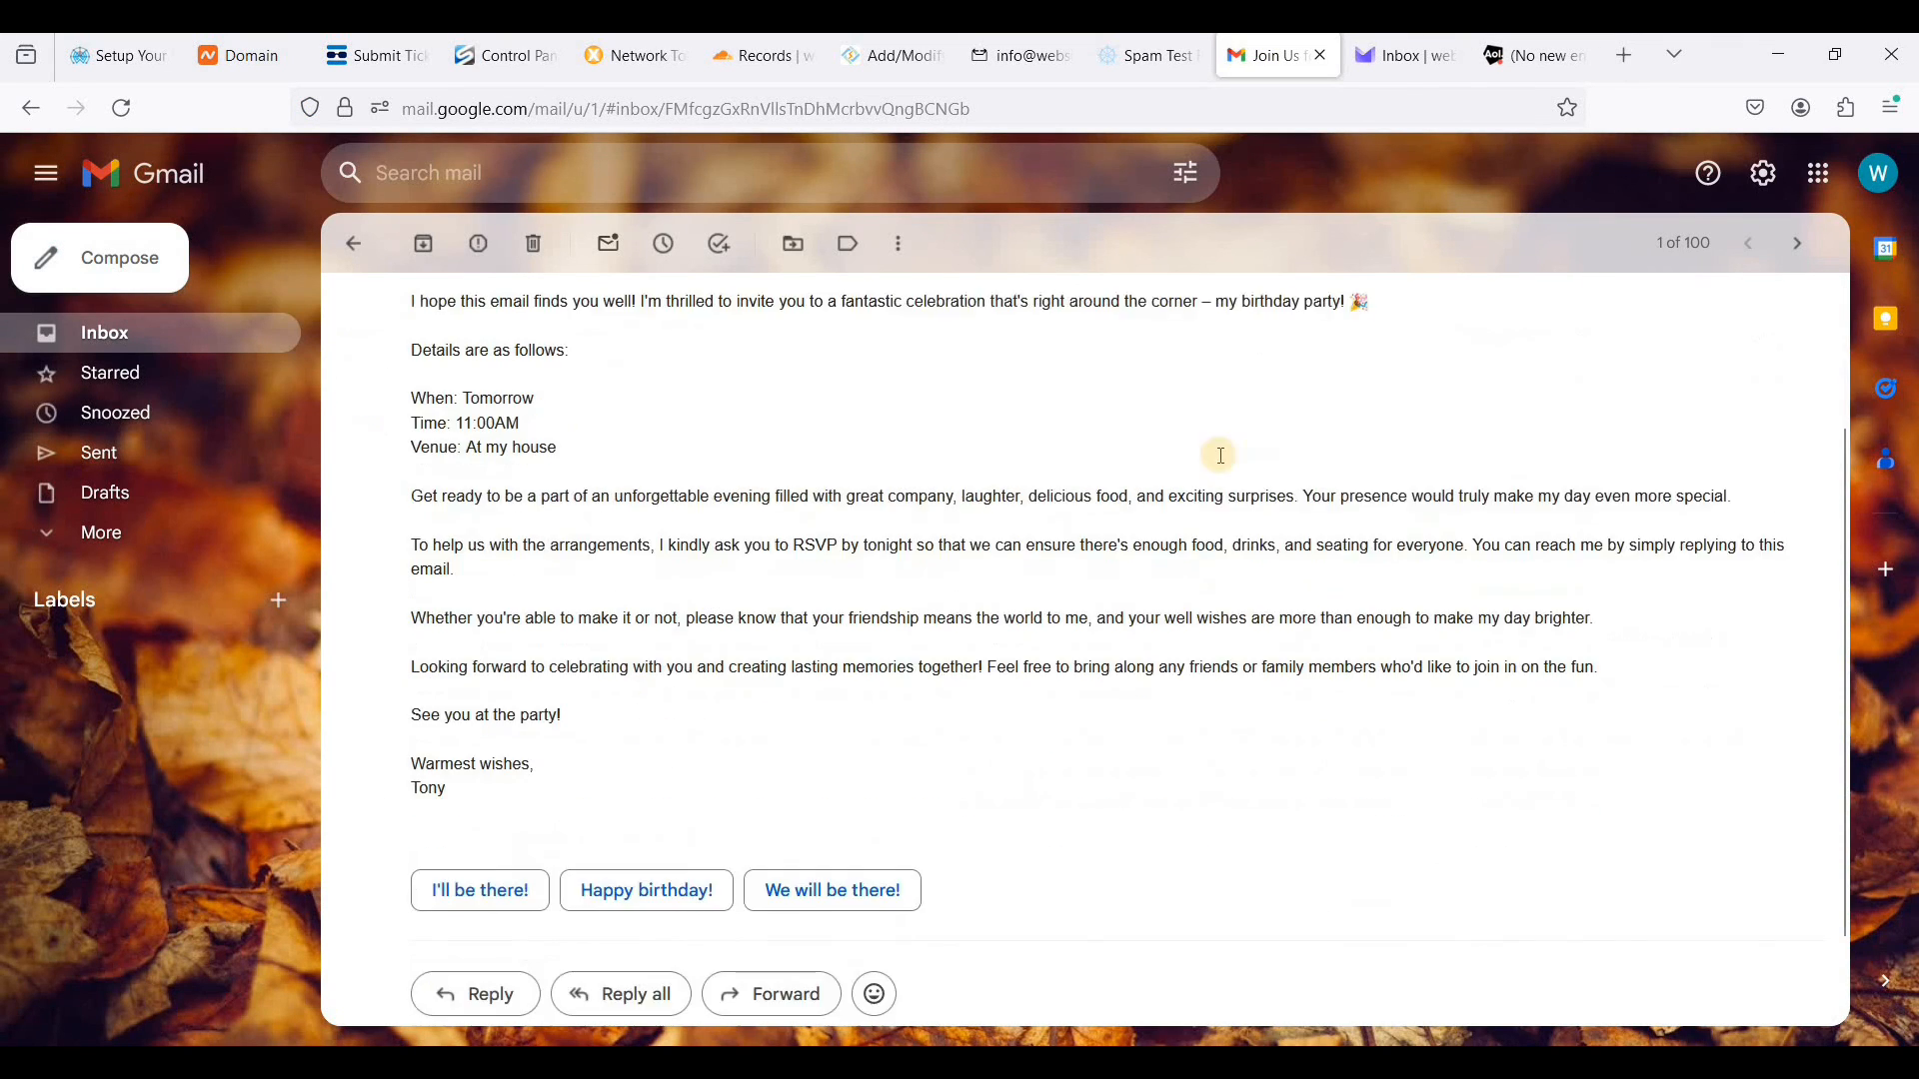
scroll(1221, 456, down, 2)
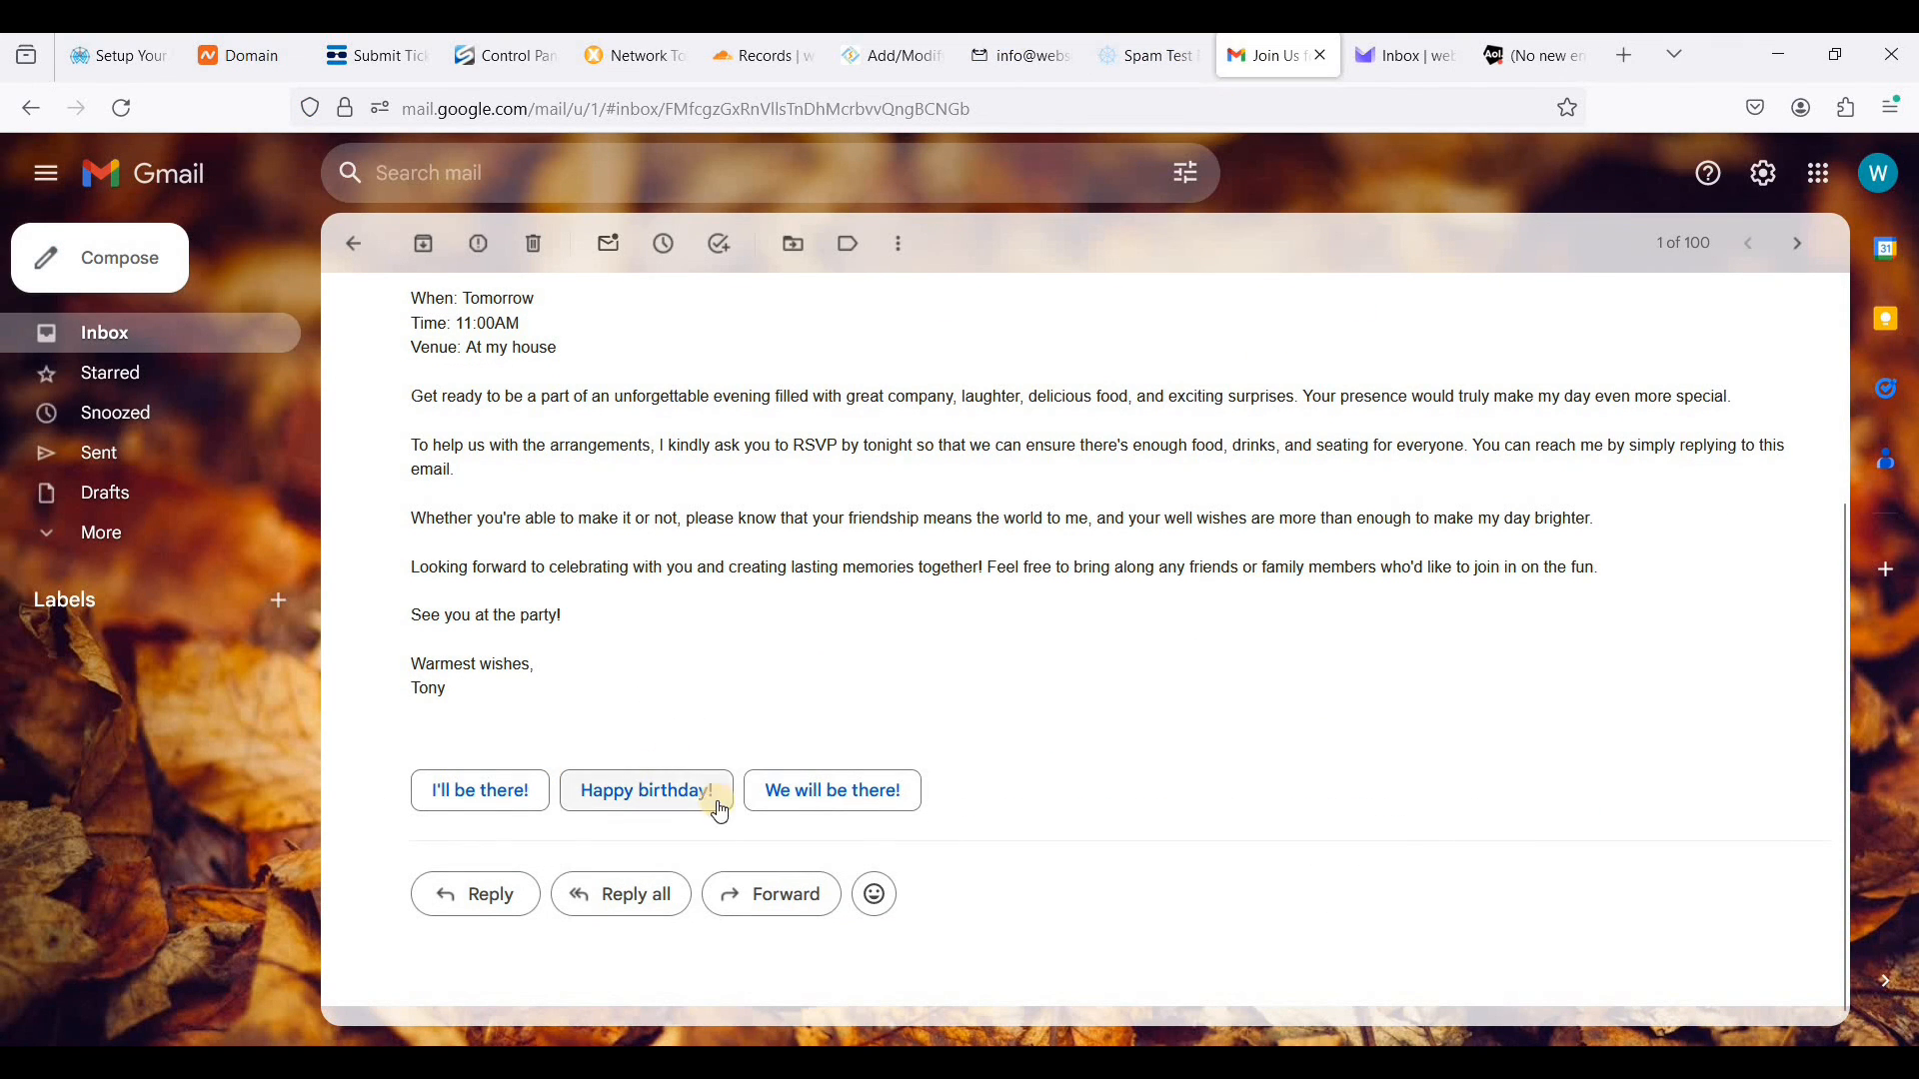
click(859, 812)
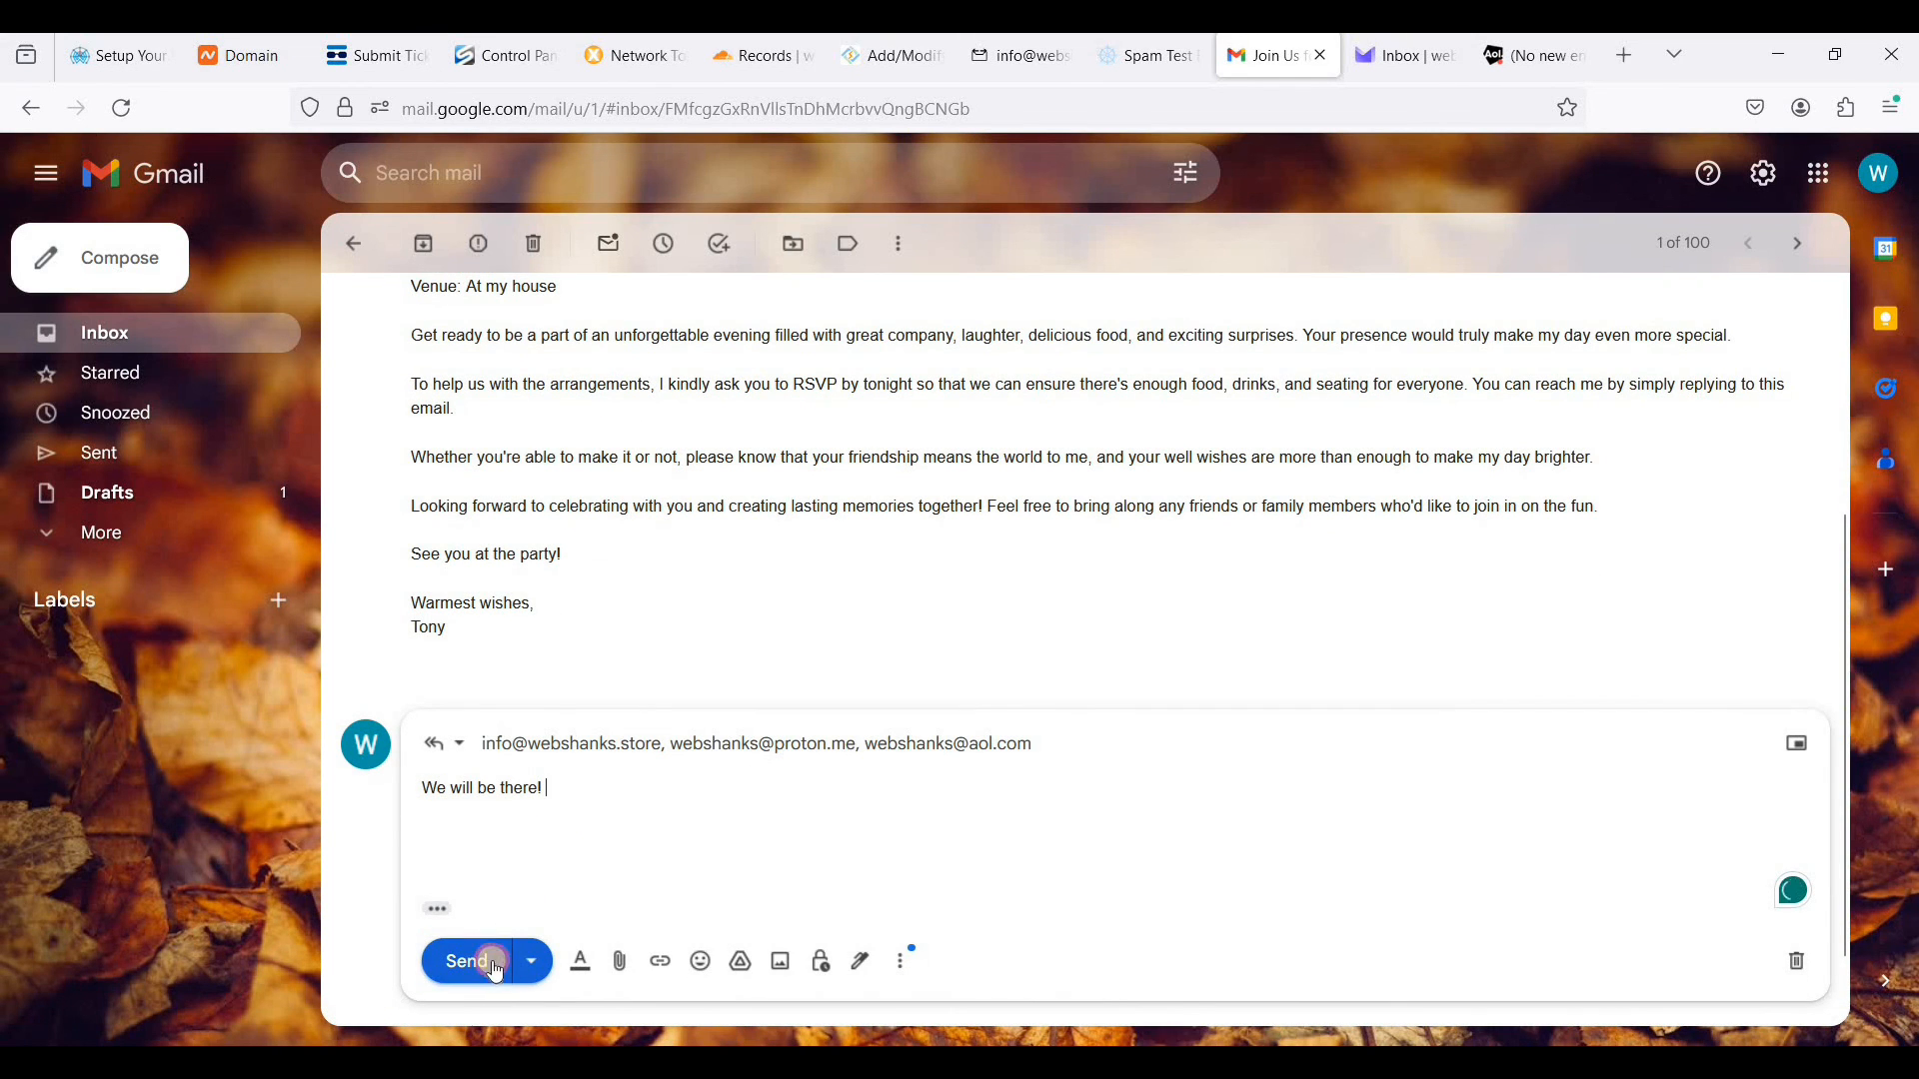
click(494, 964)
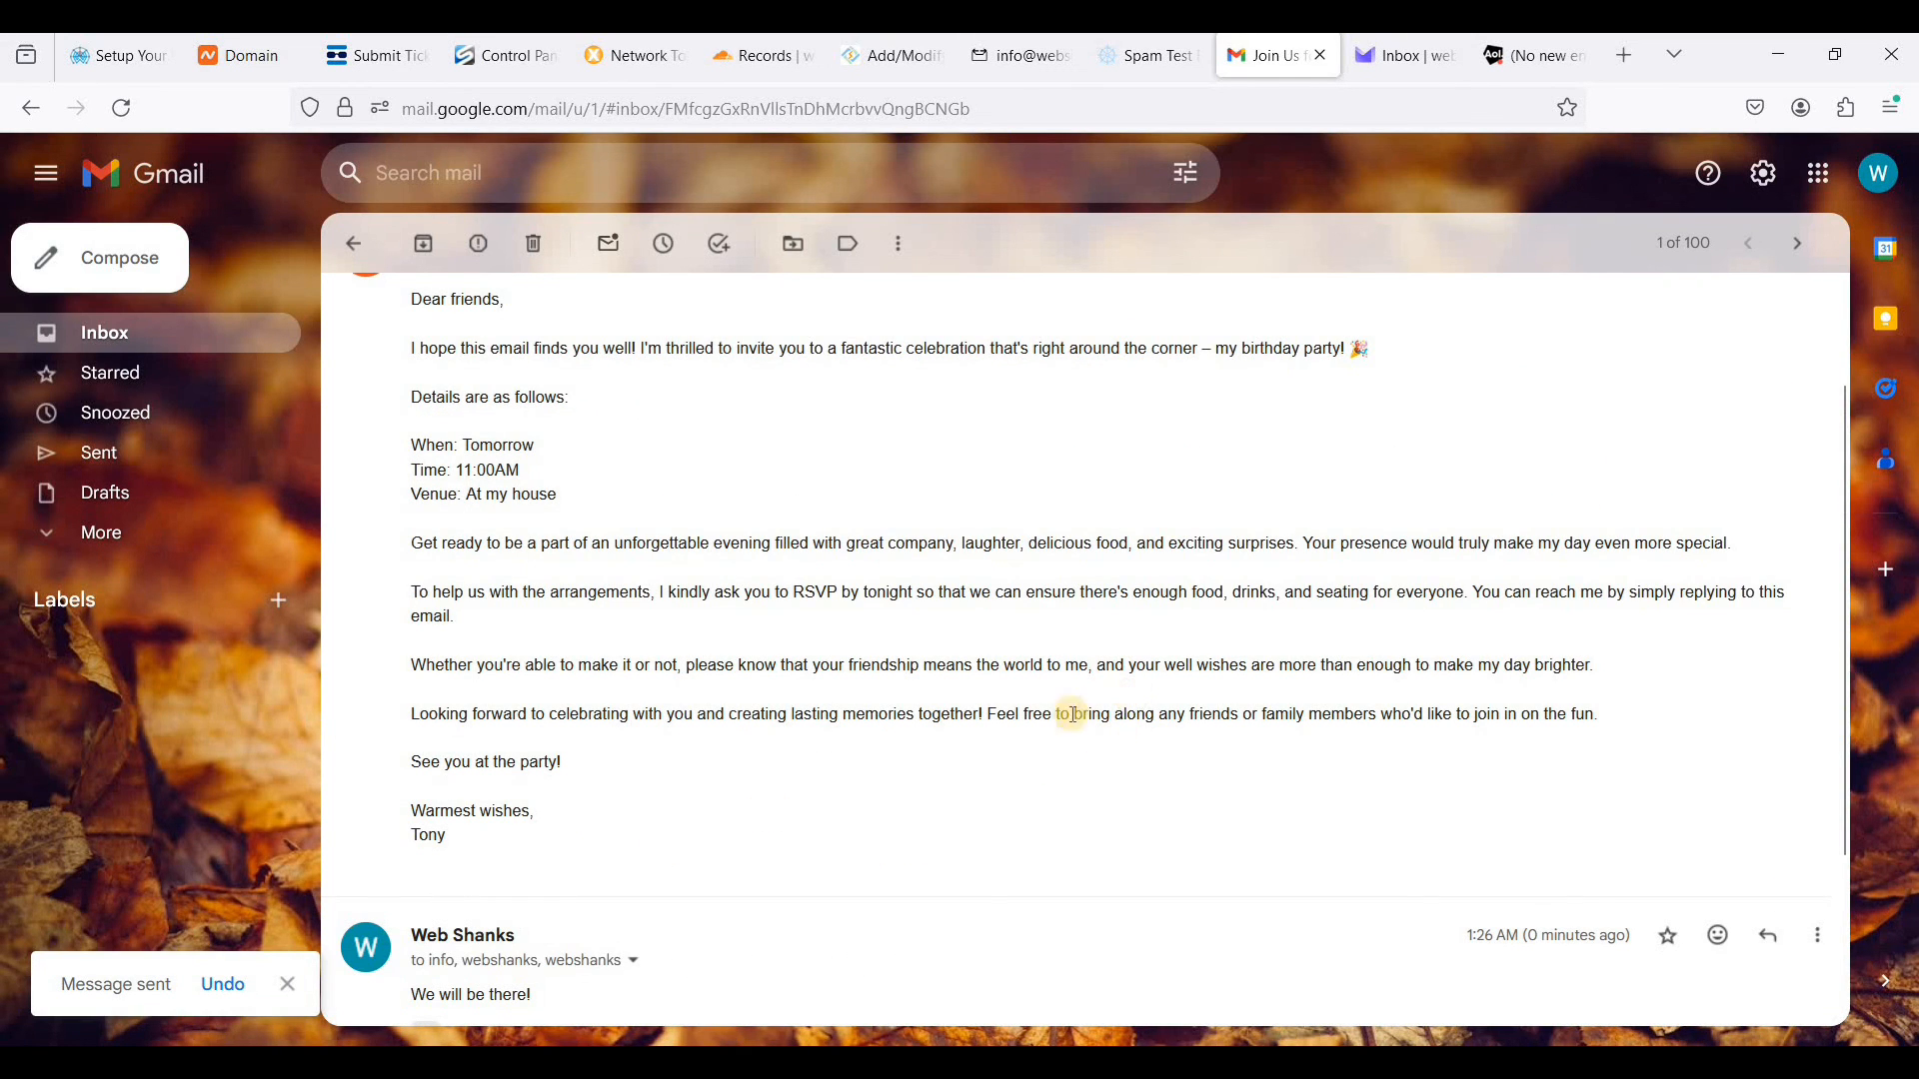
- Refresh the SnappyMail inbox, open the reply to the birthday invitation, and expand its quoted original message
click(1021, 77)
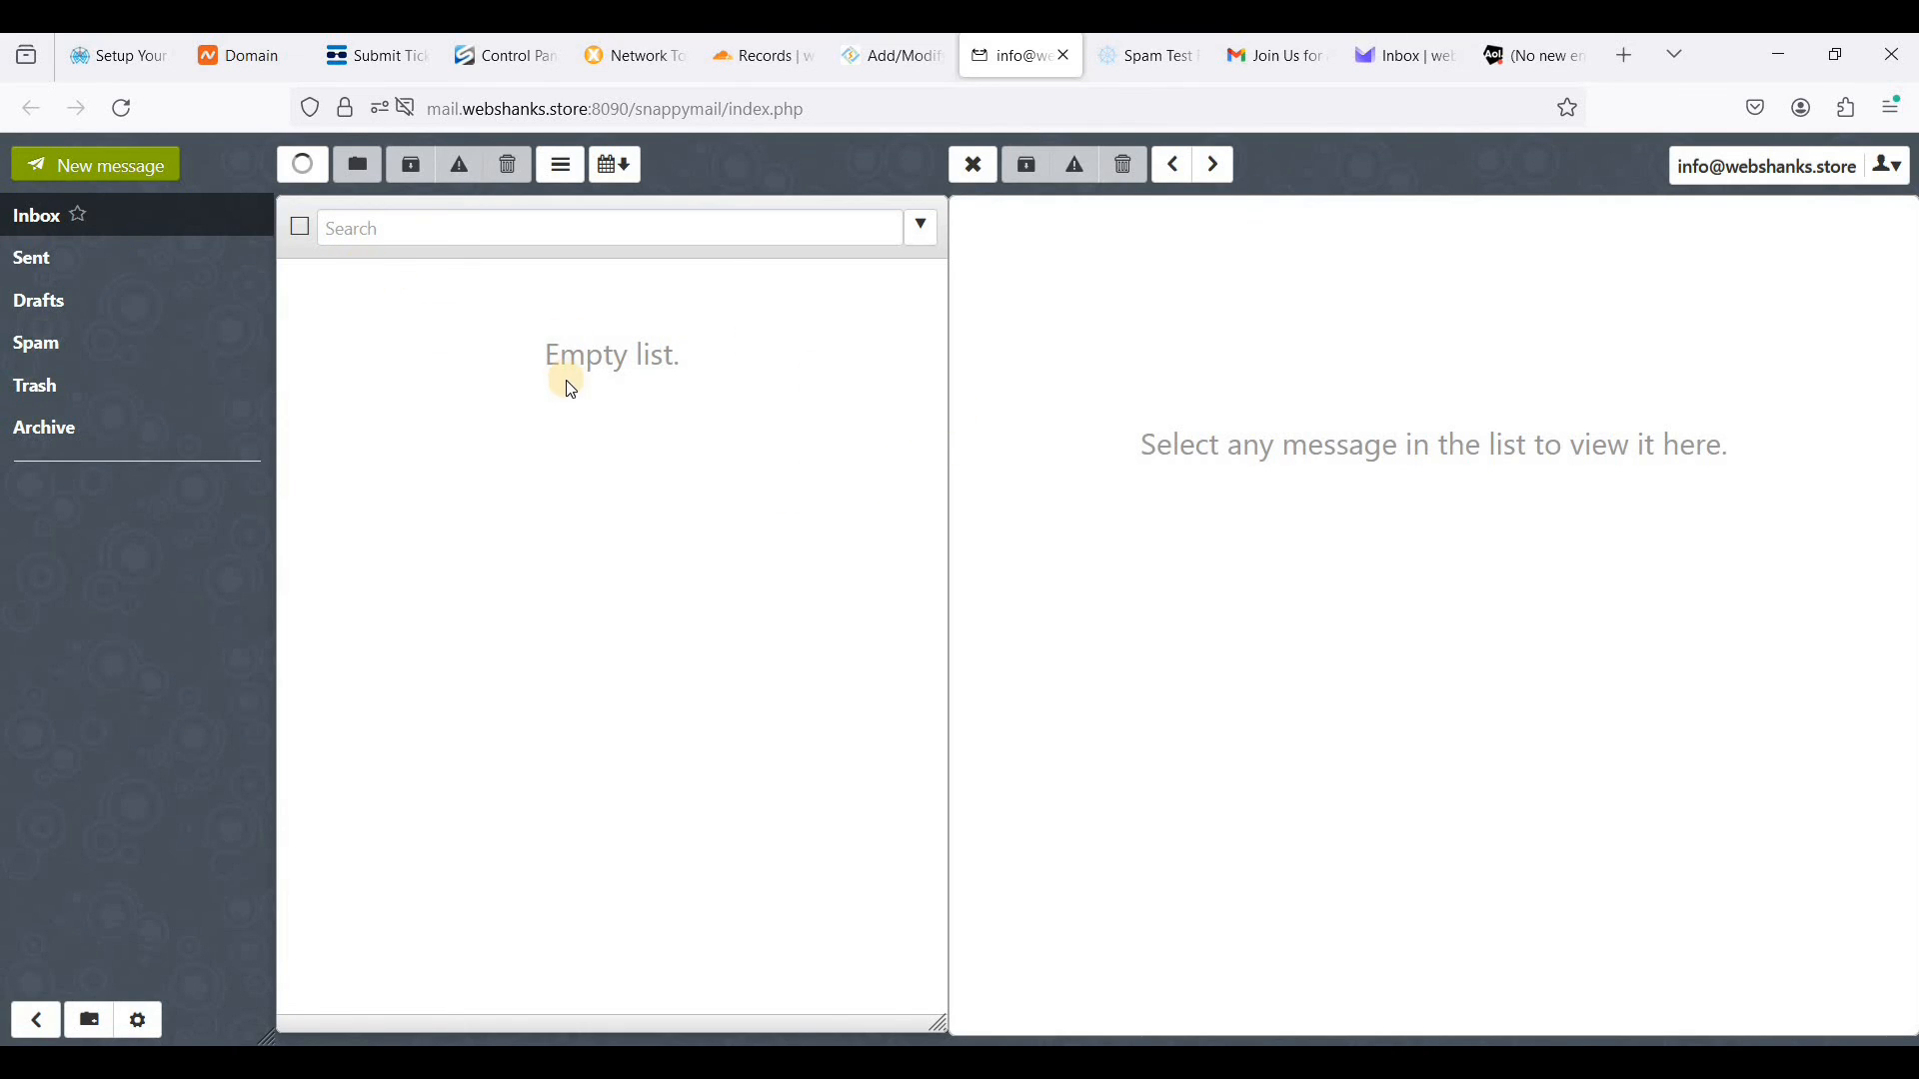
click(306, 179)
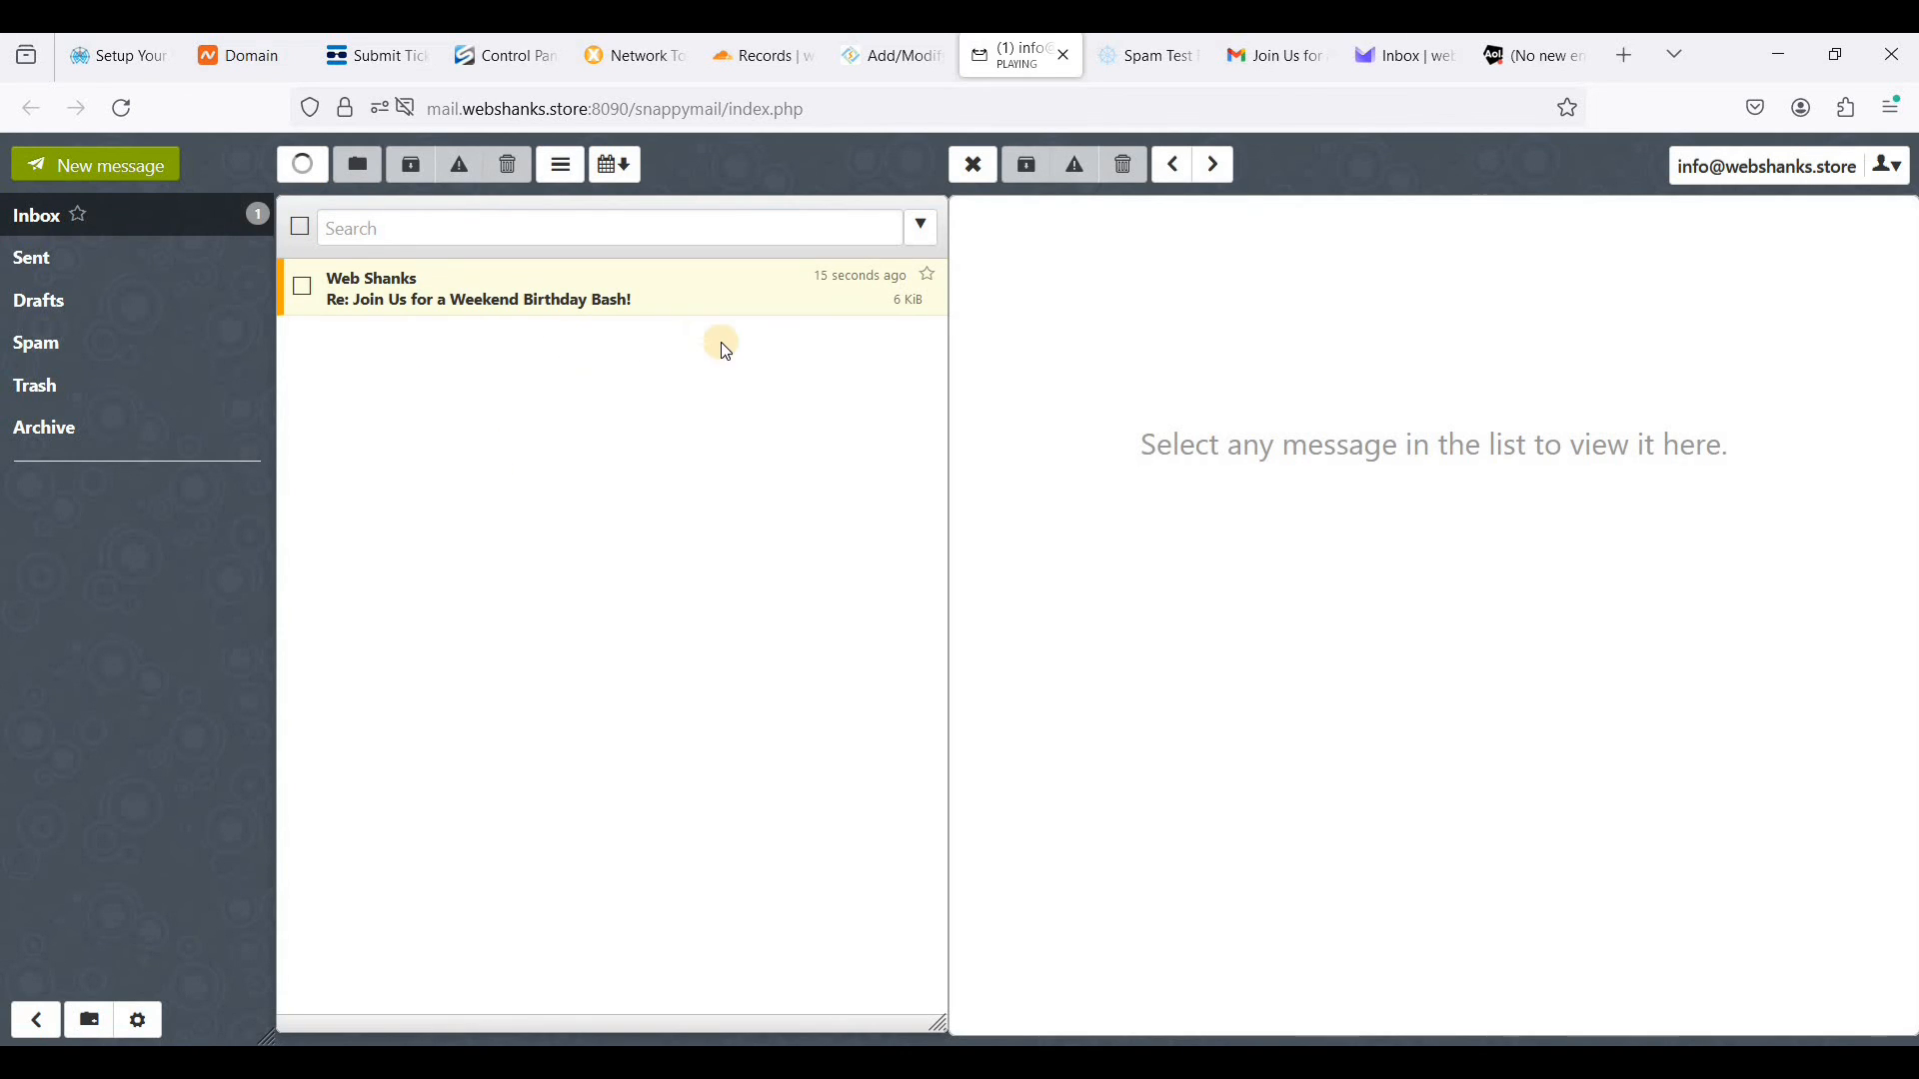
click(597, 305)
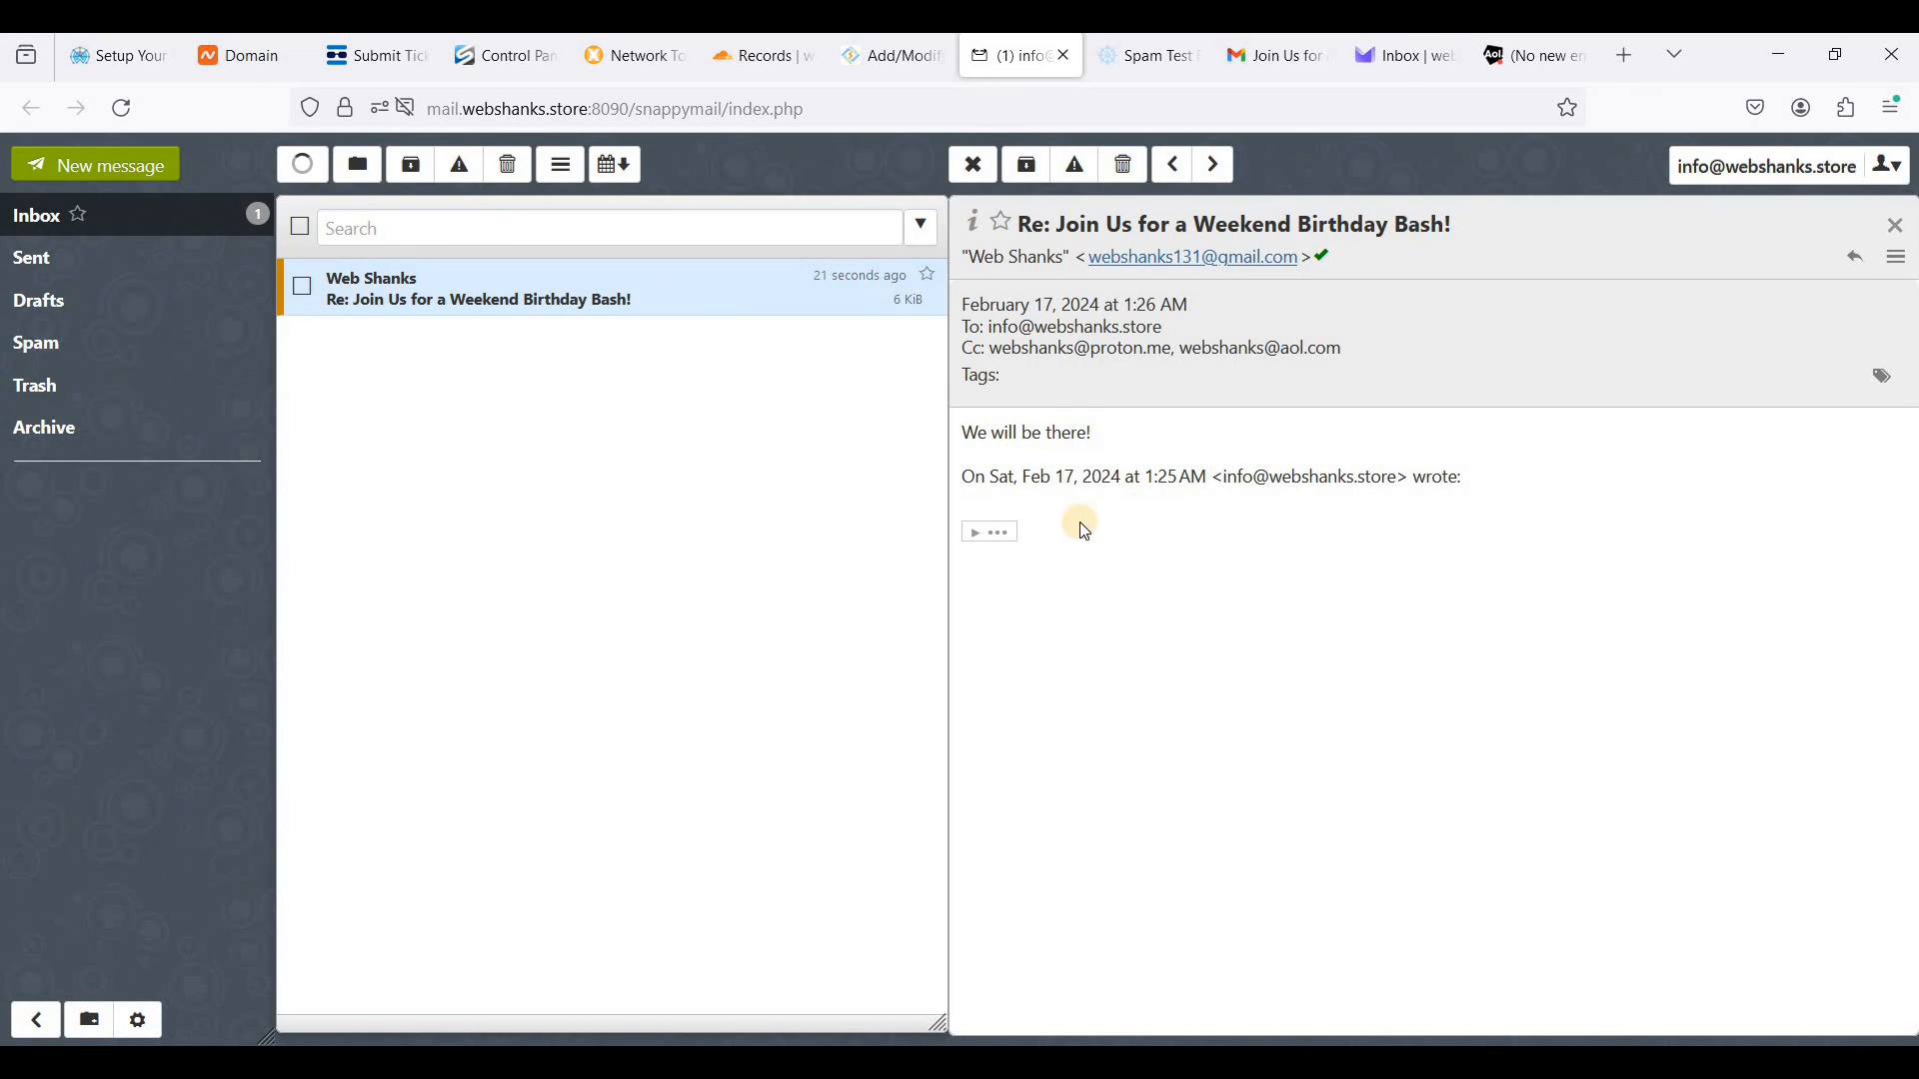
click(1002, 533)
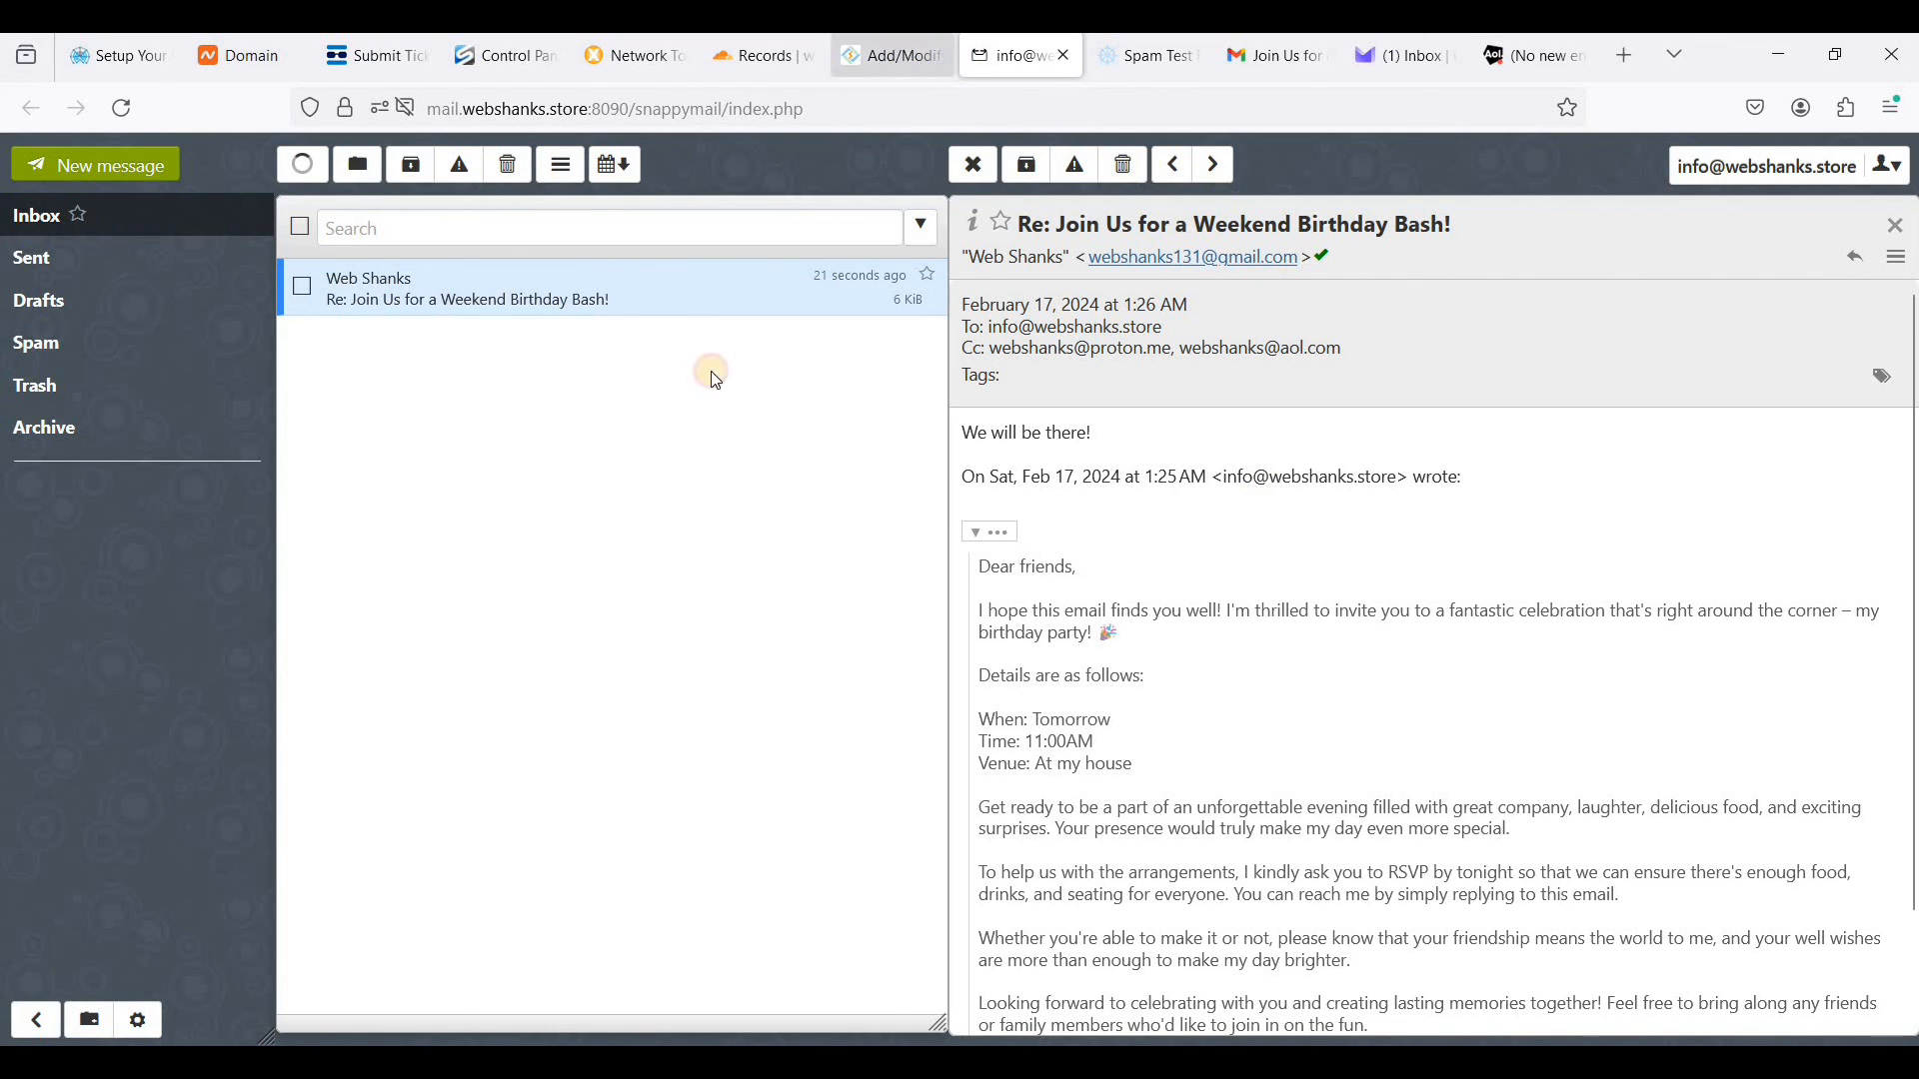
- Return to the top of CyberPanel's DNS zone management page for webshanks.store
key(ctrl+Page_Up)
scroll(801, 476, up, 4)
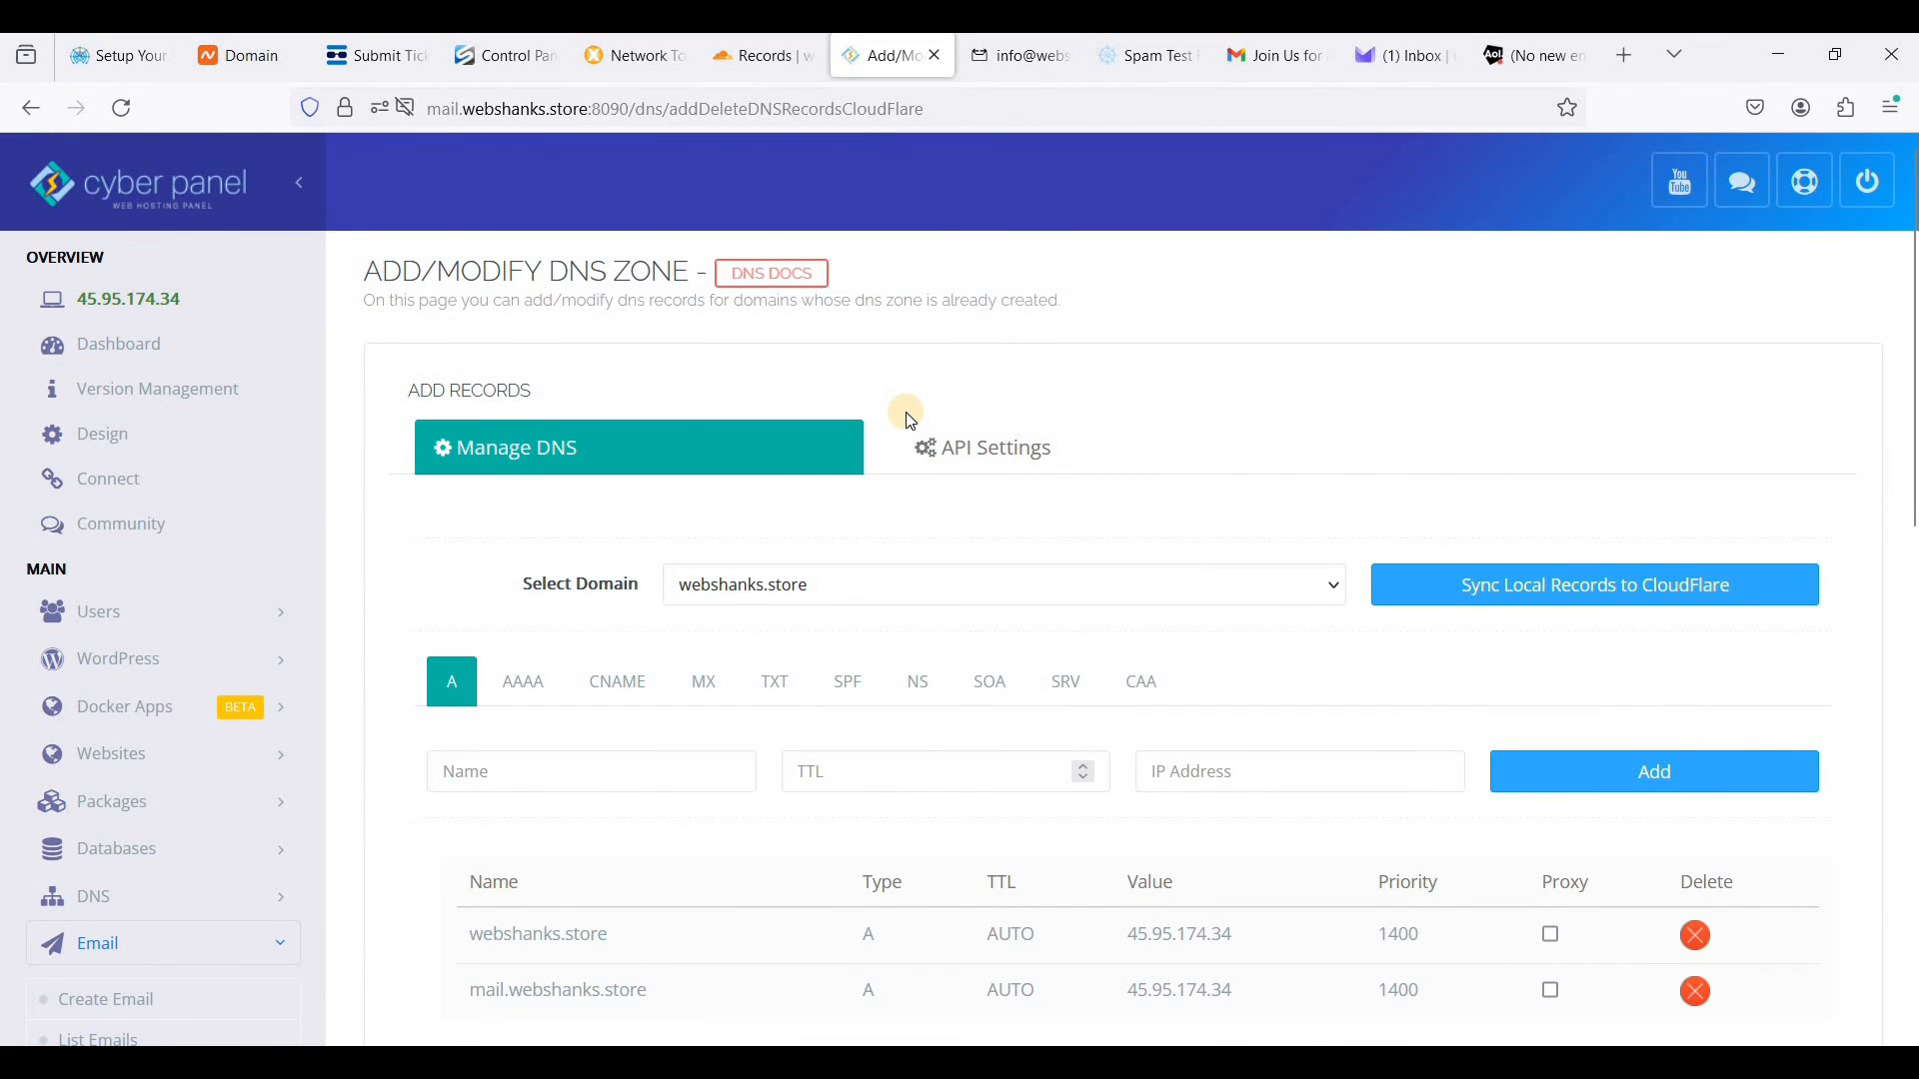